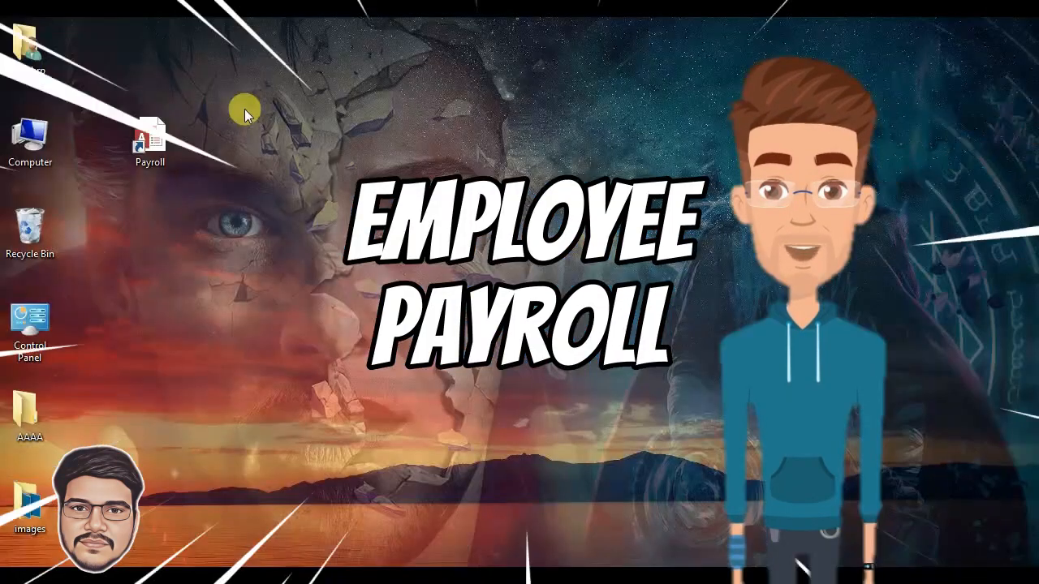
# - Open the finished Payroll database from the desktop and examine the current employee's salary slip preview down to the net payable salary
pyautogui.doubleClick(150, 139)
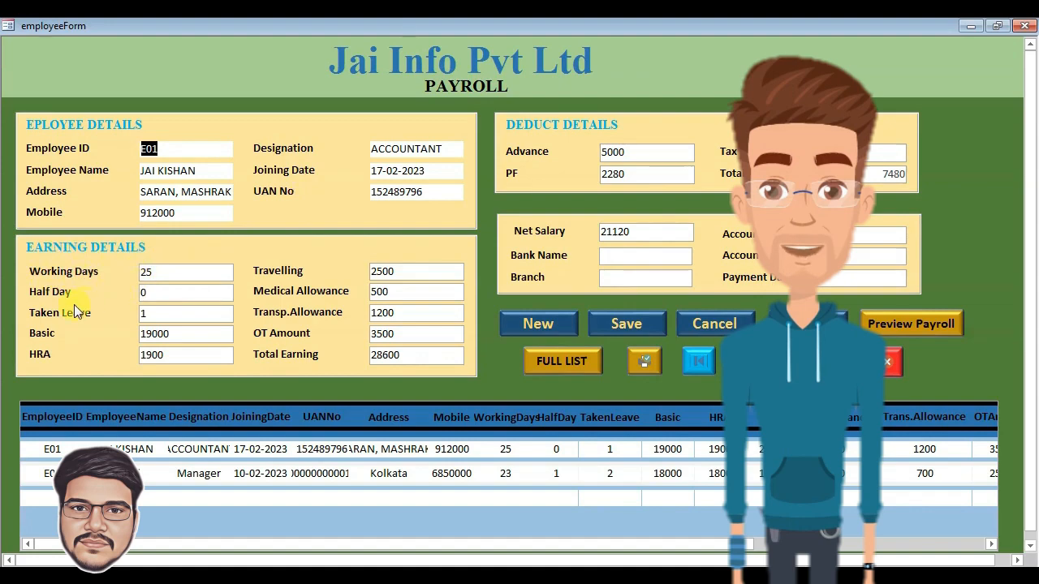
pyautogui.click(910, 324)
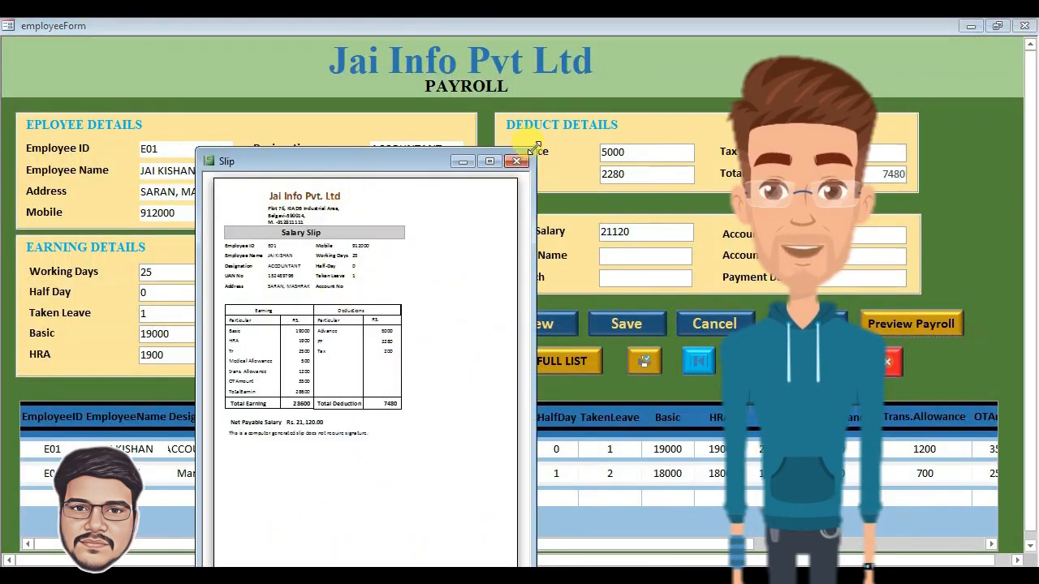
pyautogui.click(489, 160)
pyautogui.click(492, 204)
pyautogui.scroll(-1, 453, 250)
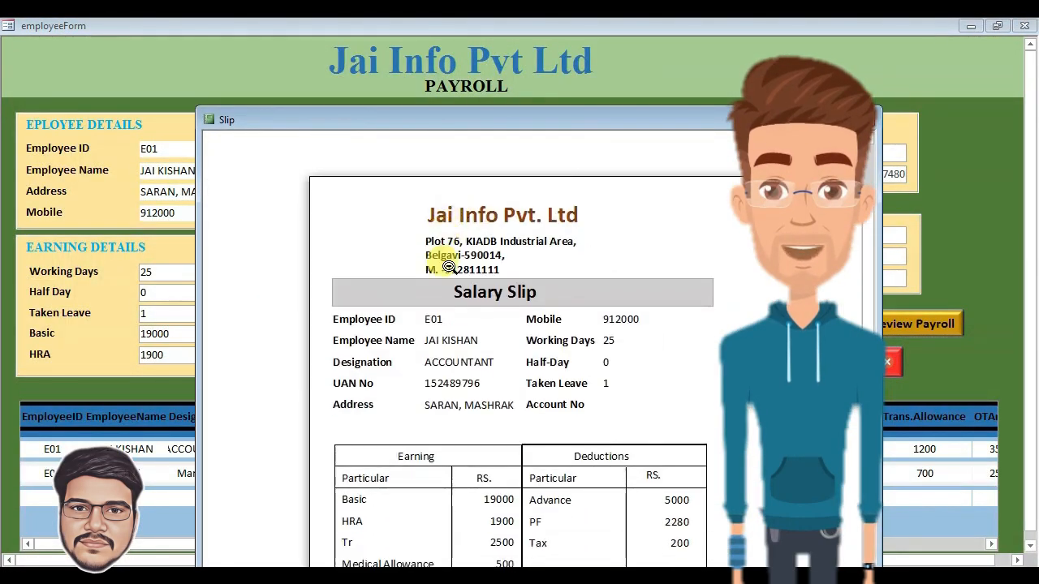
pyautogui.scroll(-1, 541, 384)
pyautogui.scroll(-1, 542, 384)
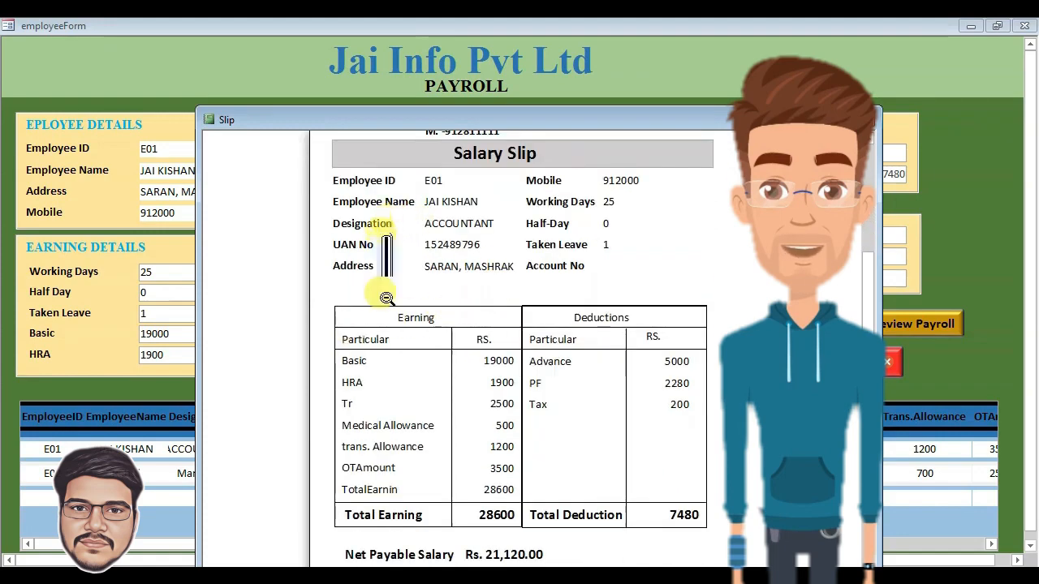
pyautogui.scroll(-1, 369, 472)
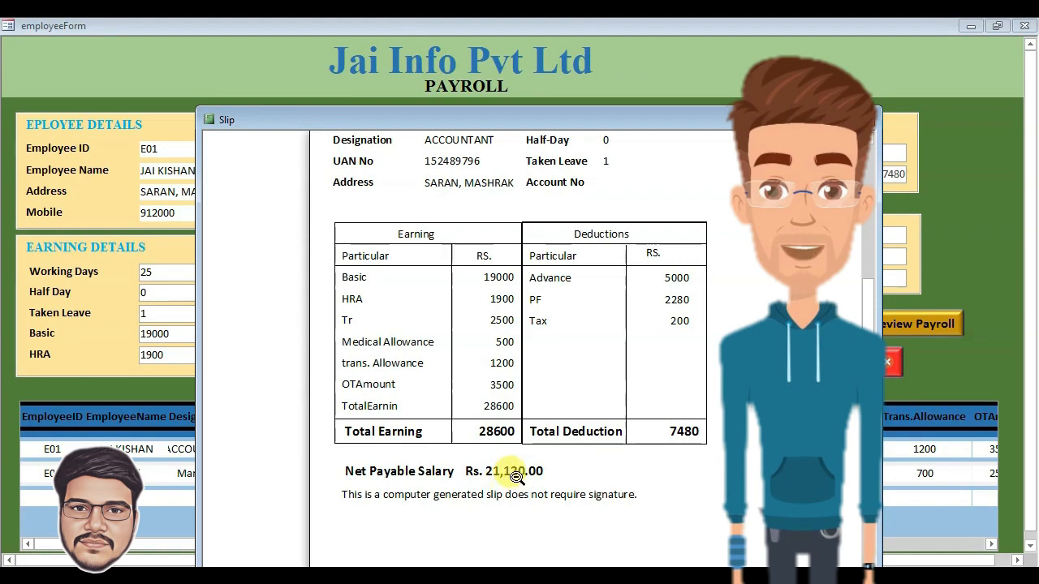
pyautogui.click(592, 487)
pyautogui.click(868, 120)
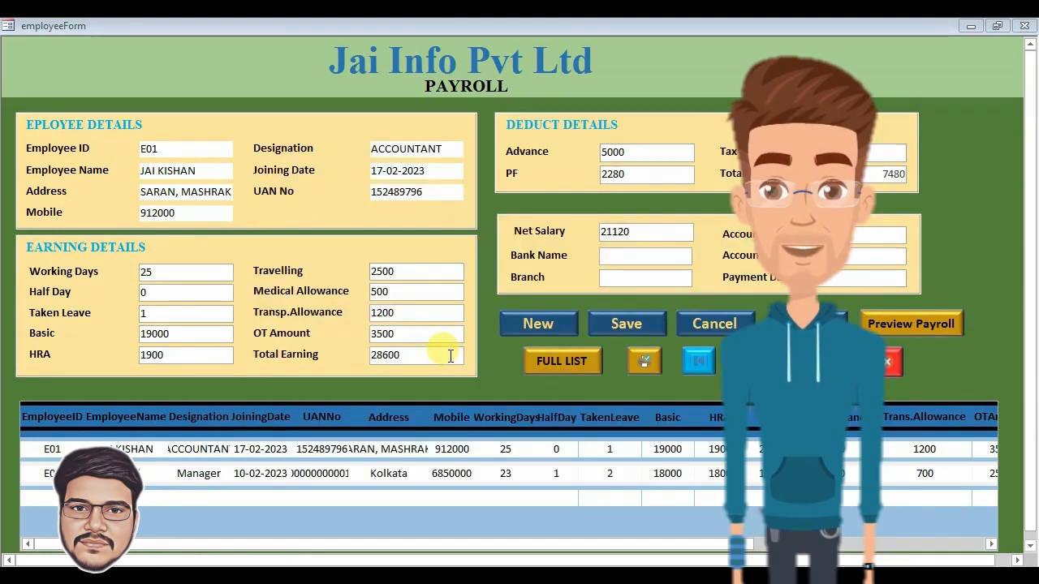
# - Check the salary slip's print options without printing, and view the full employee list
pyautogui.click(641, 361)
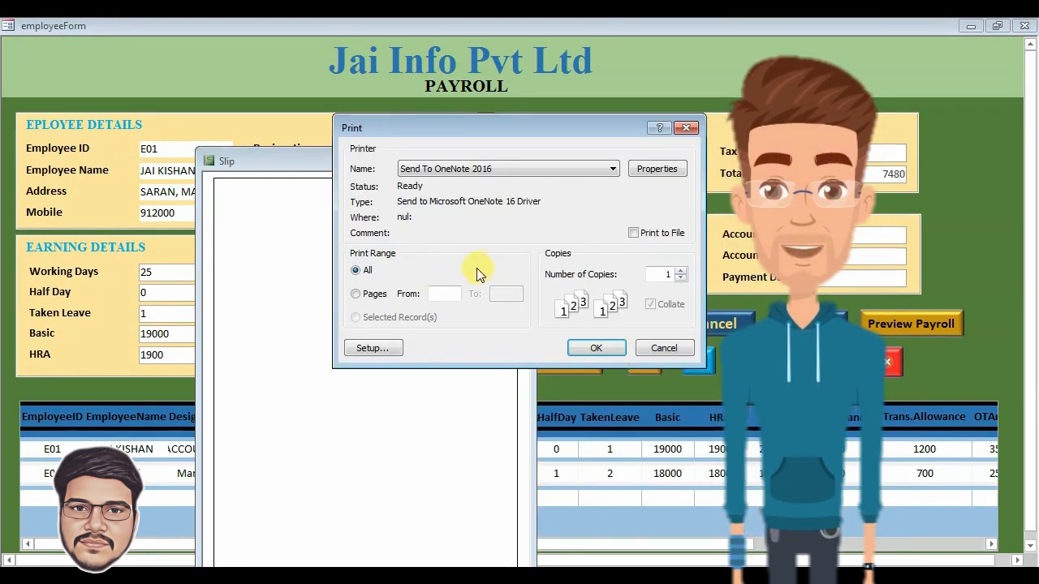
pyautogui.click(657, 346)
pyautogui.click(570, 357)
pyautogui.doubleClick(605, 178)
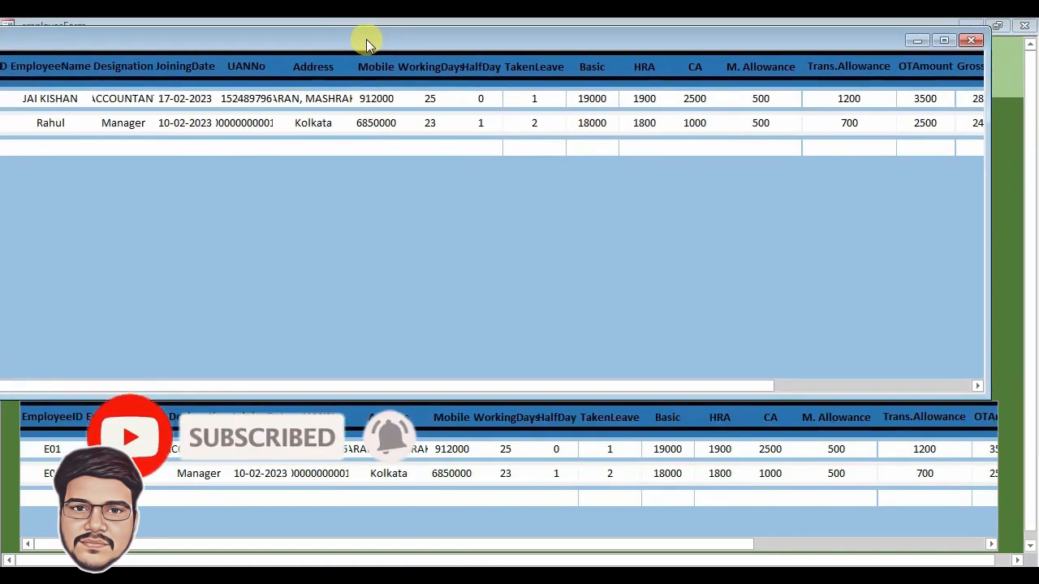
pyautogui.click(1011, 41)
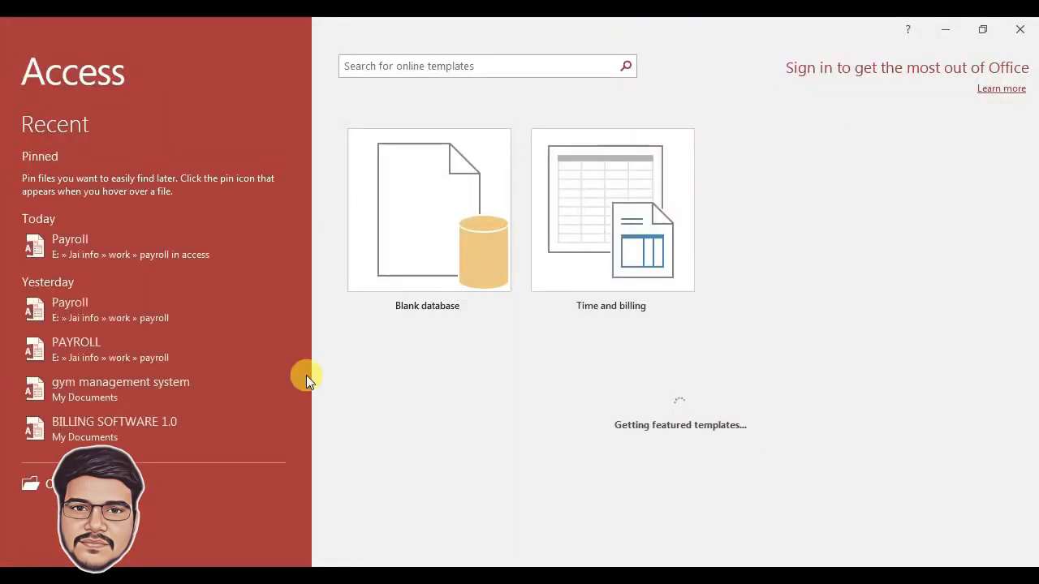
# - Create a blank database with the file name PAYROLL 1.0
pyautogui.click(414, 252)
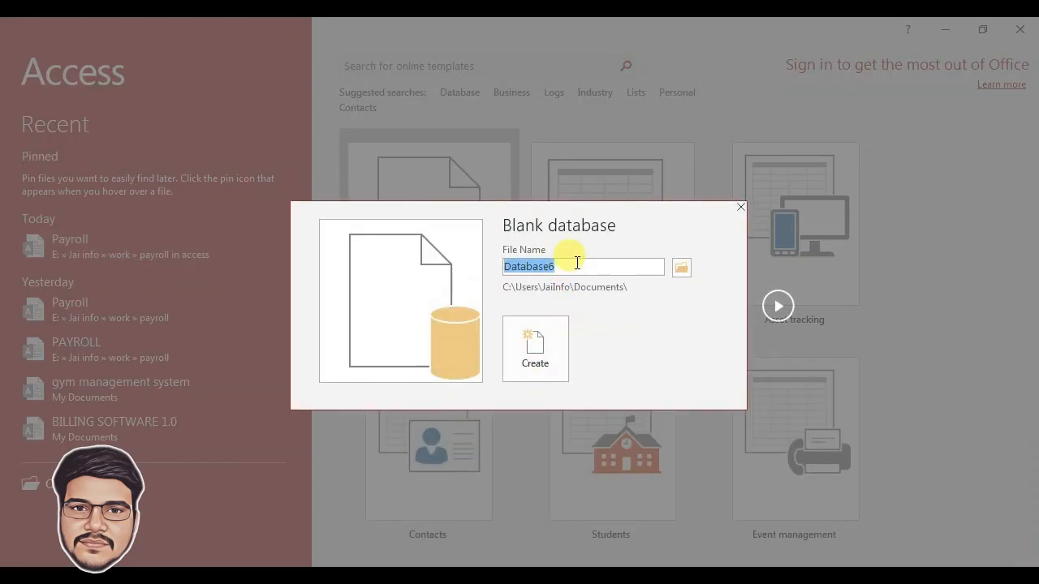
pyautogui.write('PAYROLL 1.0')
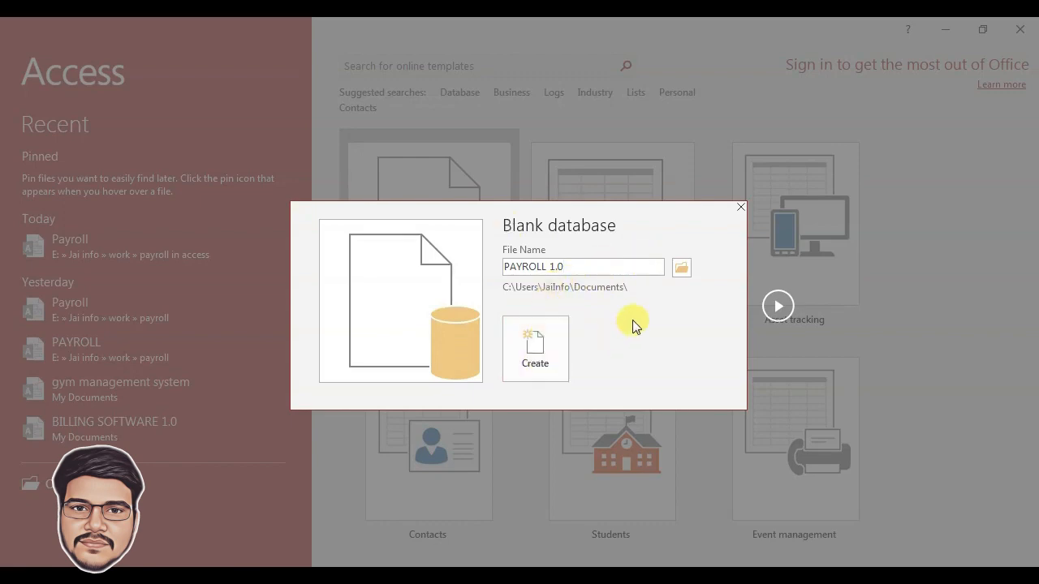
pyautogui.click(528, 348)
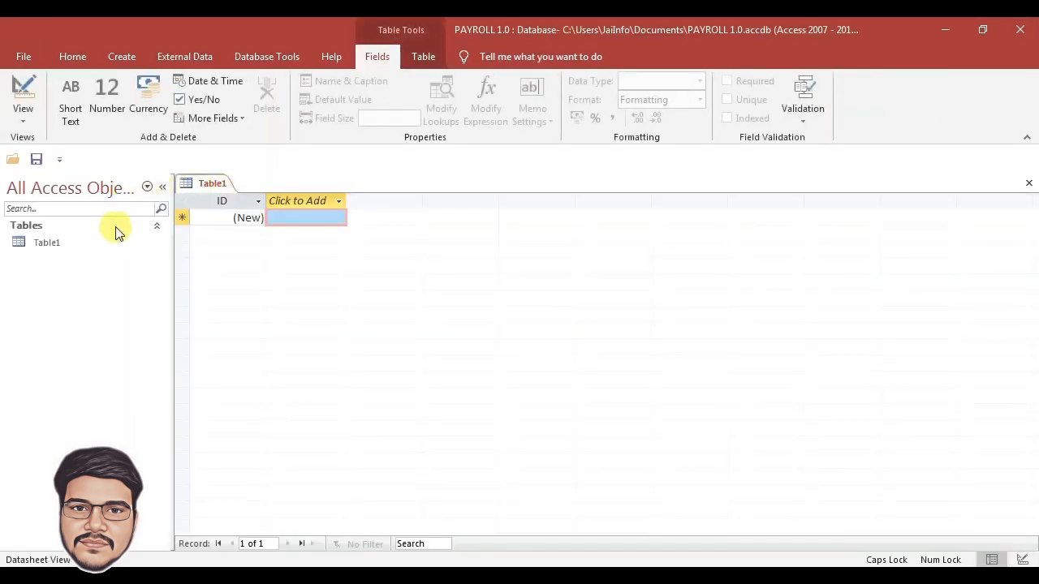
# - Switch Table1 to Design View, saving the table under the name EMPLOYEE
pyautogui.rightClick(51, 249)
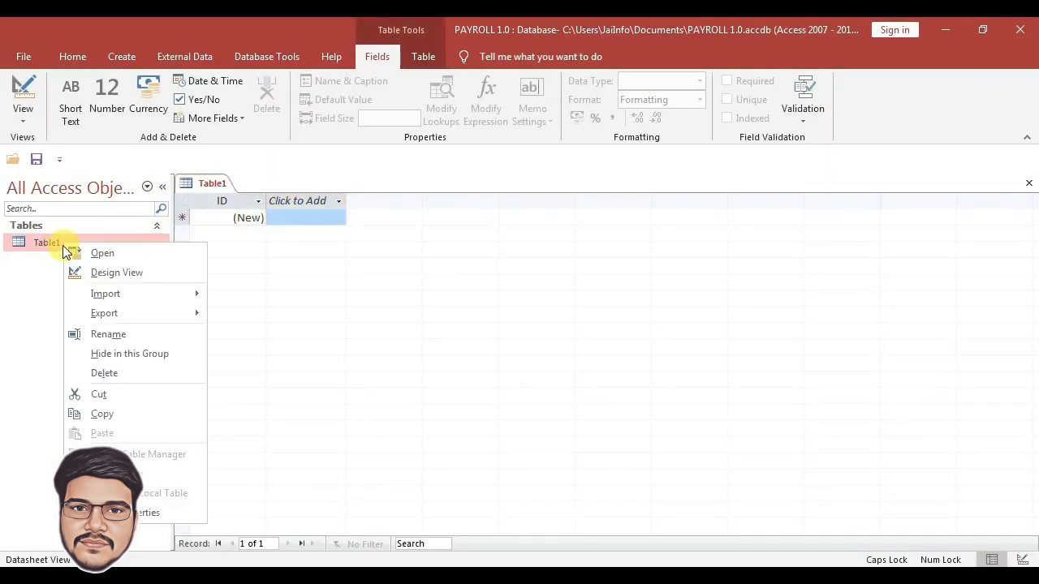
pyautogui.click(114, 276)
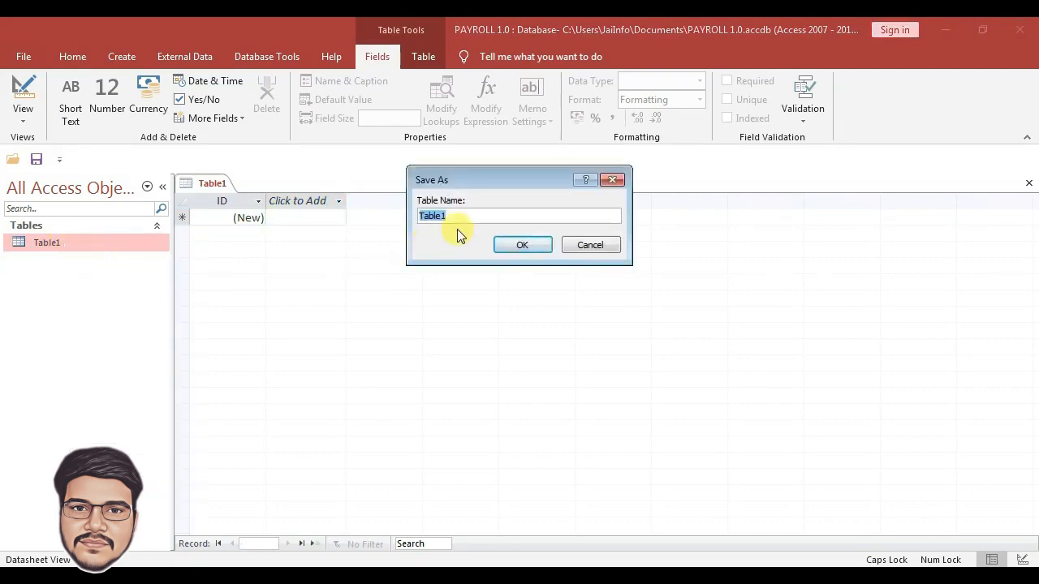
pyautogui.write('EMPLOYEE')
pyautogui.press('Return')
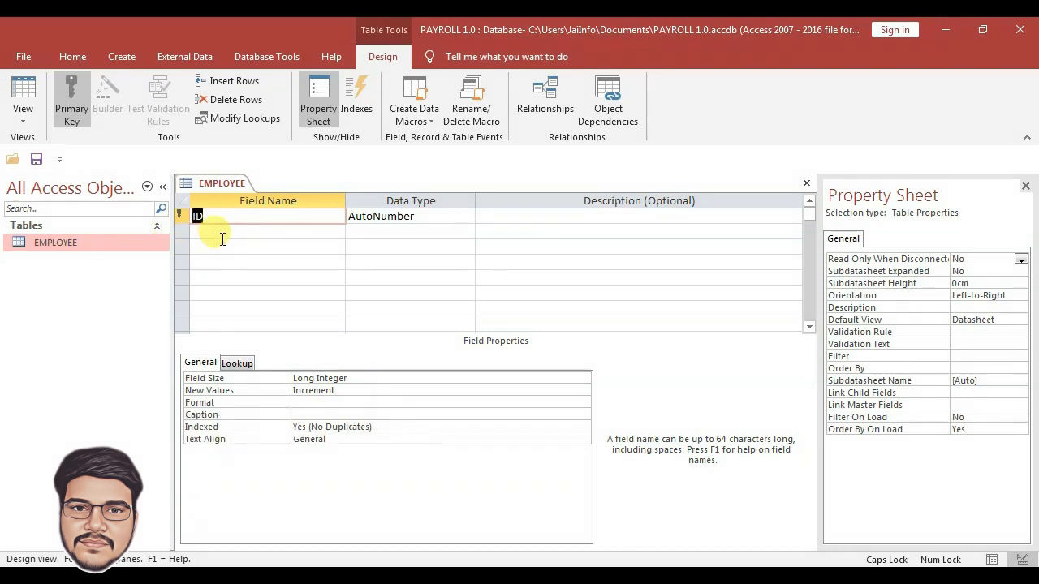
# - Rename the EMPLOYEE table's ID field as EmployeeID and set its data type to Short Text
pyautogui.write('eMP')
pyautogui.press('BackSpace')
pyautogui.press('BackSpace')
pyautogui.press('BackSpace')
pyautogui.press('capslock')
pyautogui.write('Employee')
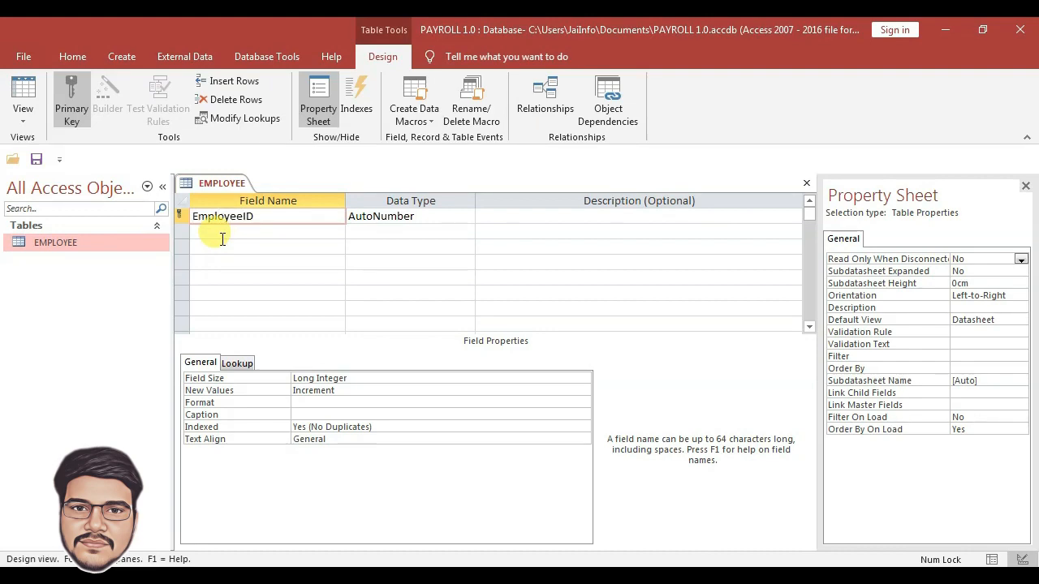
pyautogui.press('Tab')
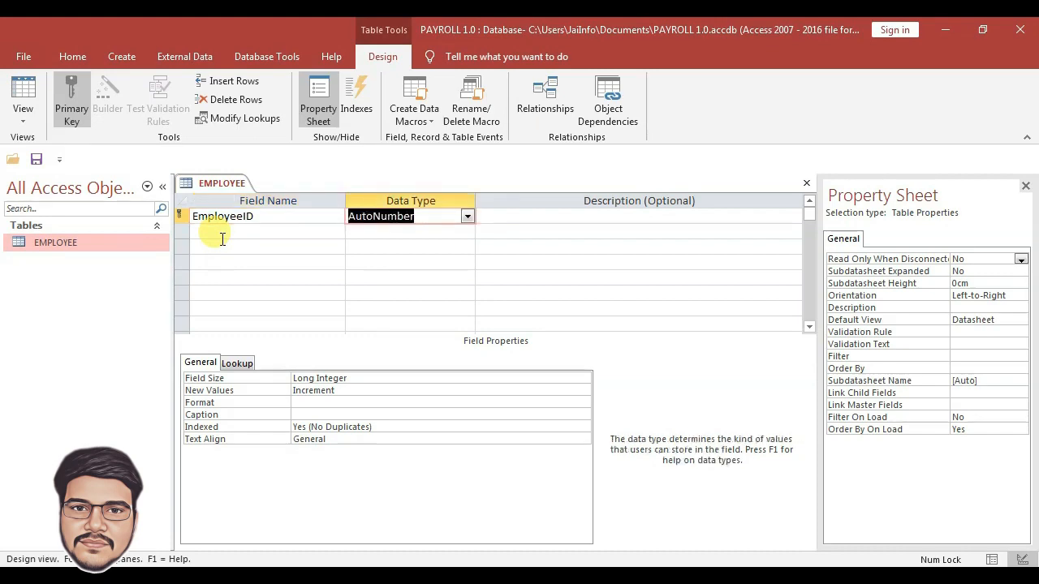
pyautogui.write('short Text')
pyautogui.press('Tab')
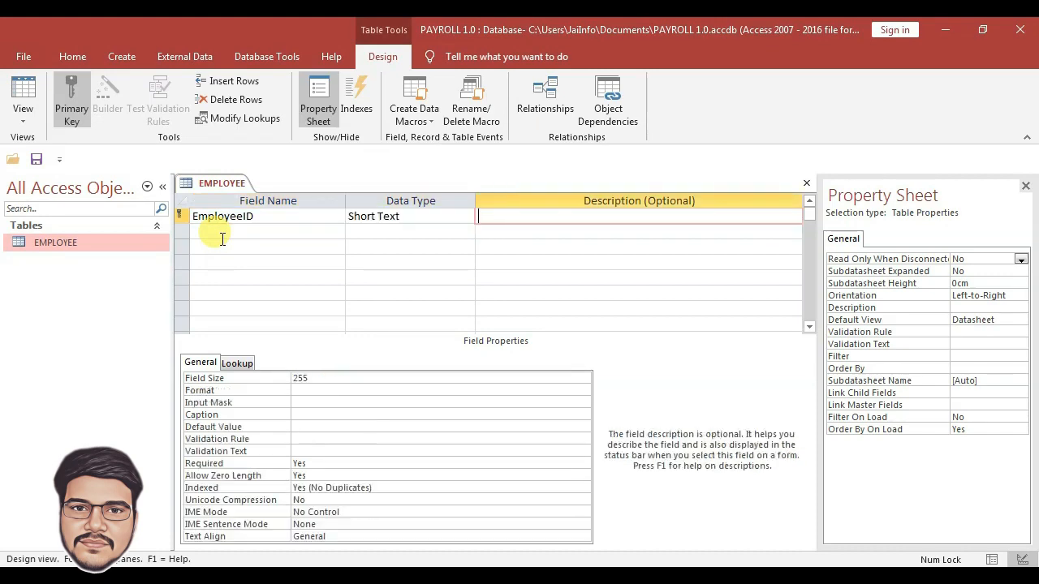
pyautogui.press('Tab')
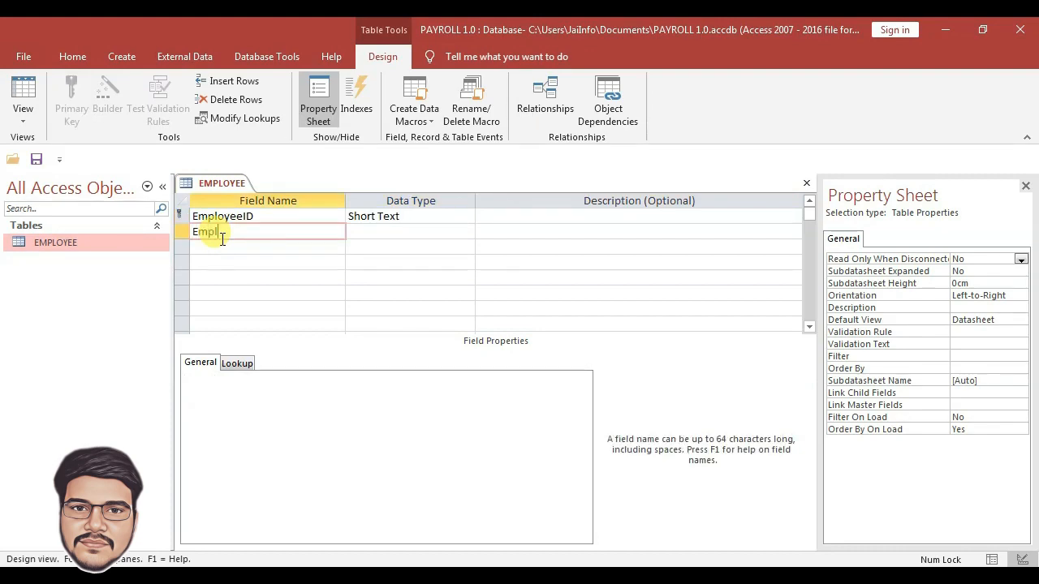
# - Add a field named EmplyeeName with the Short Text data type below EmployeeID
pyautogui.write('Emplyeename')
pyautogui.press('BackSpace')
pyautogui.press('BackSpace')
pyautogui.press('BackSpace')
pyautogui.press('BackSpace')
pyautogui.write('Name')
pyautogui.press('Tab')
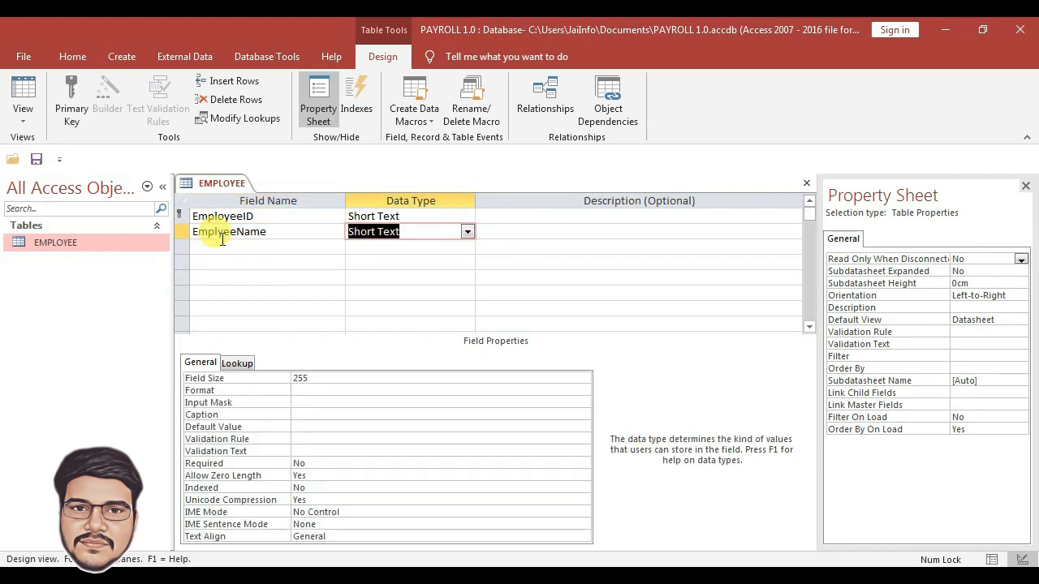
pyautogui.press('Tab')
pyautogui.press('Tab')
# - Add a Designation field as Short Text and a JoiningDate field as Date/Time
pyautogui.press('Tab')
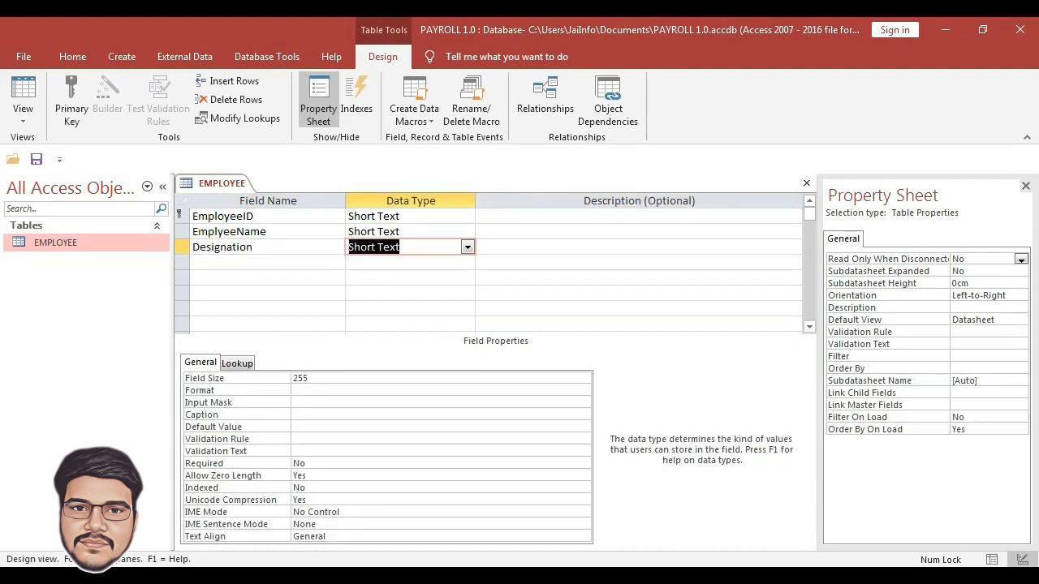
pyautogui.press('Tab')
pyautogui.press('Tab')
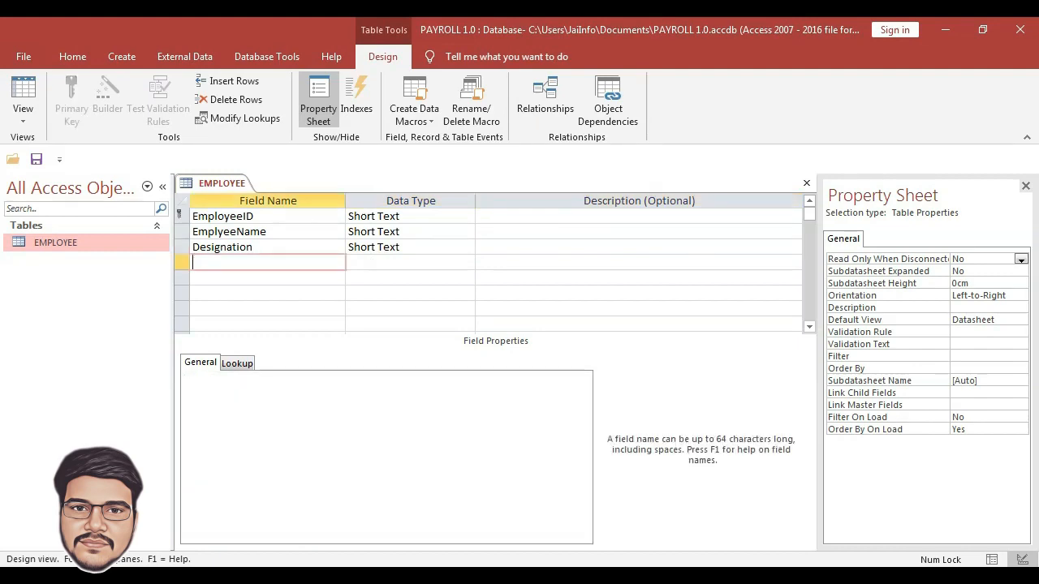
pyautogui.write('Joi')
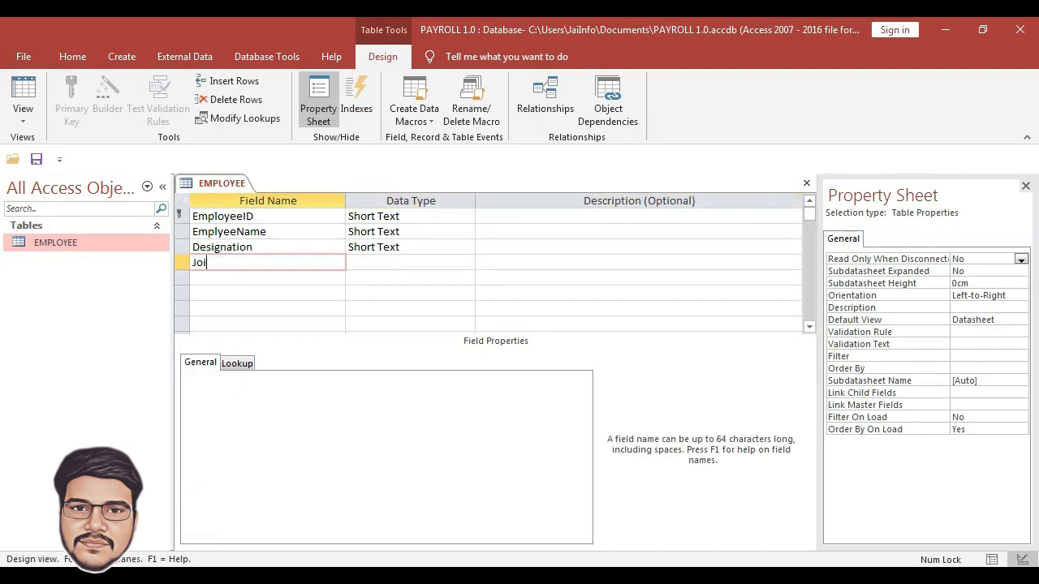
pyautogui.write('ningDate')
pyautogui.press('Tab')
pyautogui.write('d')
pyautogui.press('Tab')
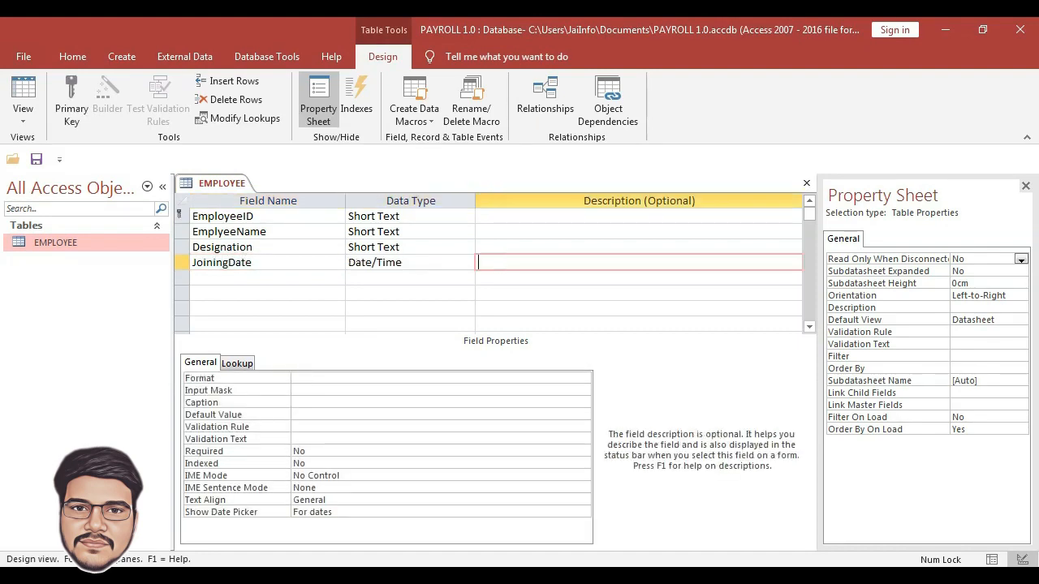
pyautogui.press('Tab')
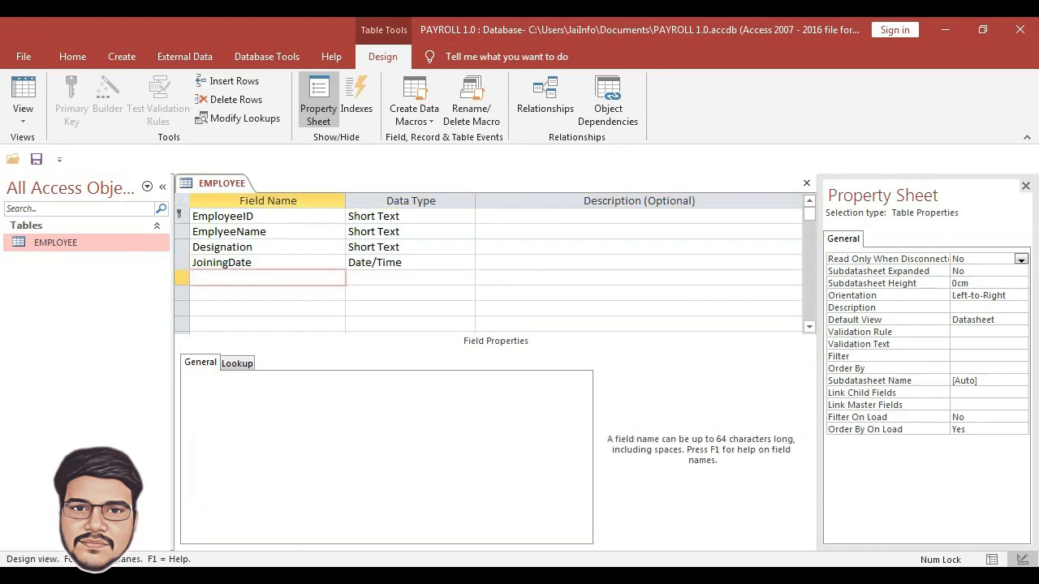
# - Add the fields UANno and Address, both as Short Text, leaving their descriptions empty
pyautogui.write('UANno')
pyautogui.press('Tab')
pyautogui.press('Tab')
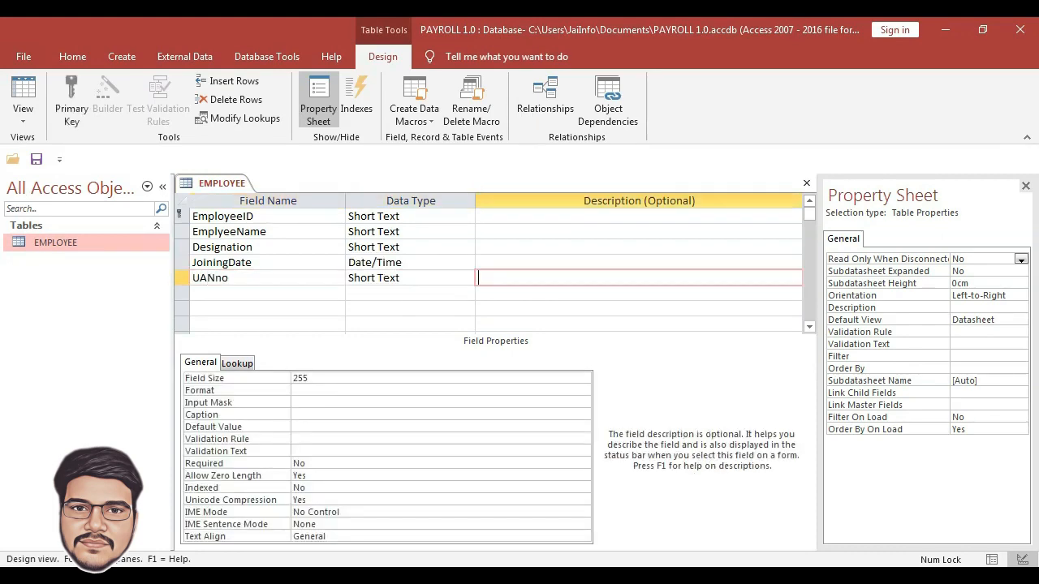
pyautogui.press('Tab')
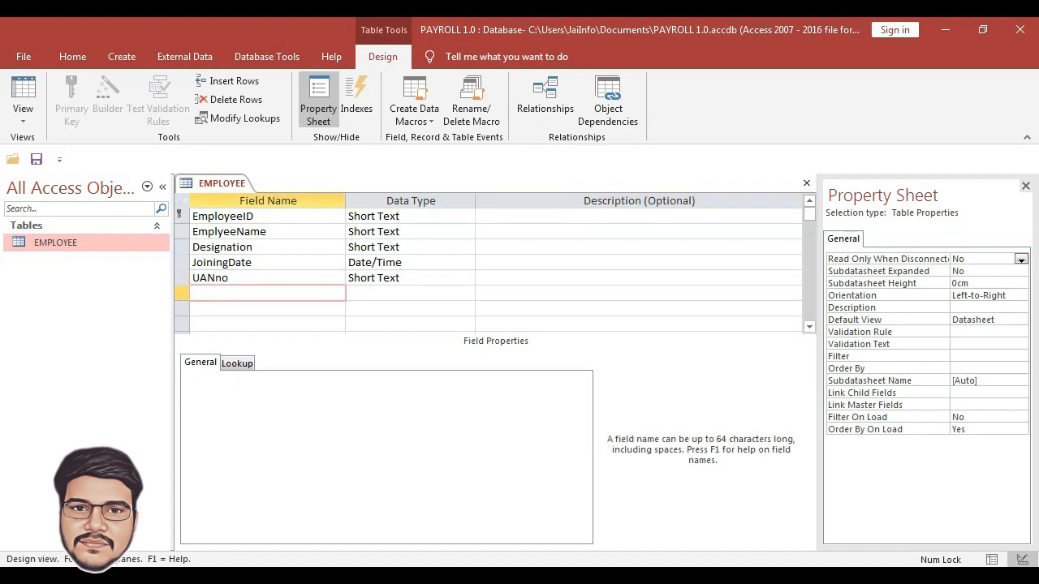
pyautogui.write('Address')
pyautogui.press('Tab')
pyautogui.press('Tab')
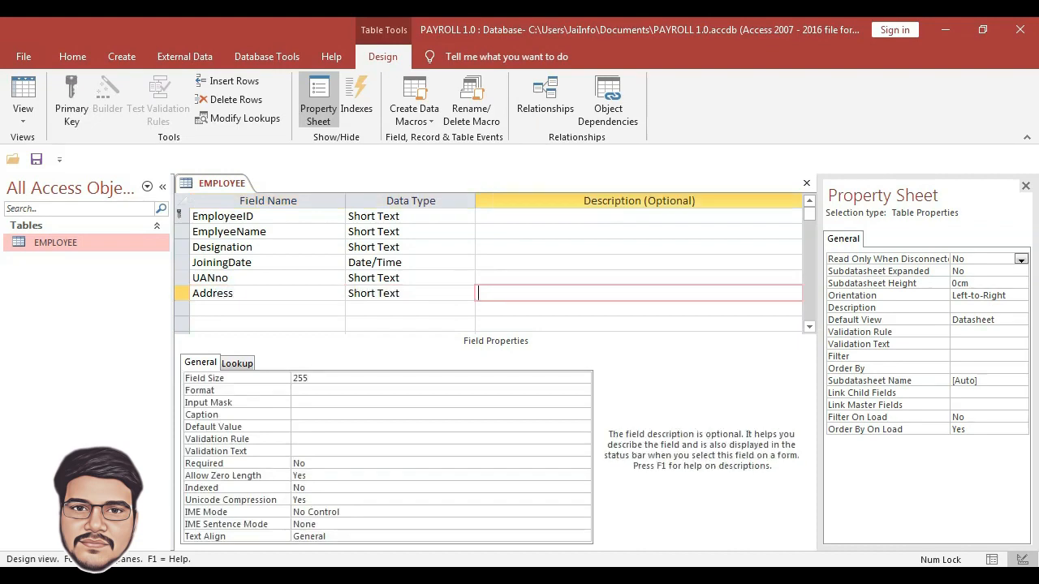
pyautogui.write('Mo')
pyautogui.press('BackSpace')
pyautogui.press('BackSpace')
pyautogui.press('Tab')
# - Add a Mobile field with the Large Number data type below Address
pyautogui.write('Mobile')
pyautogui.press('Tab')
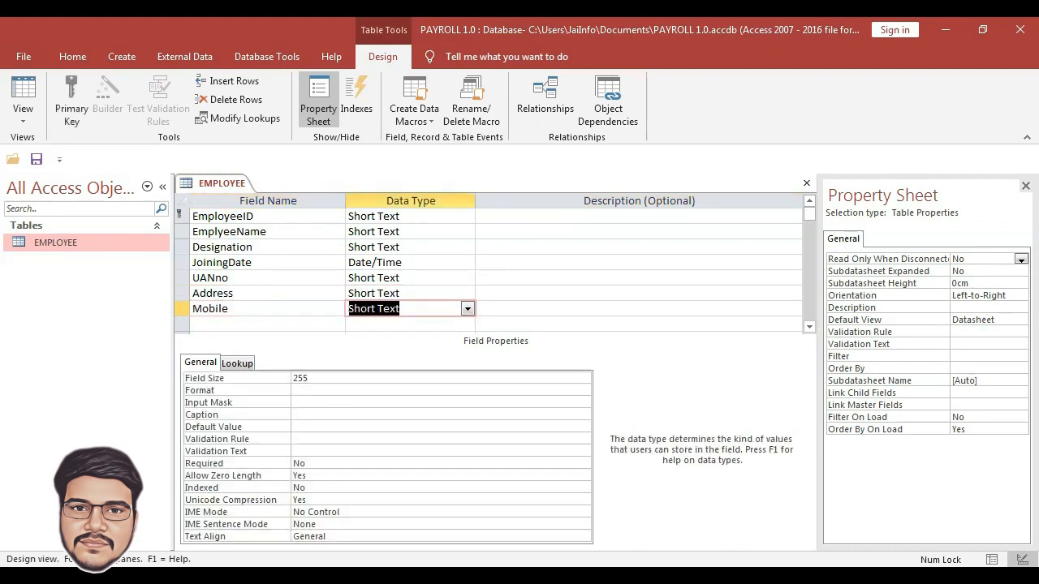
pyautogui.write('large Number')
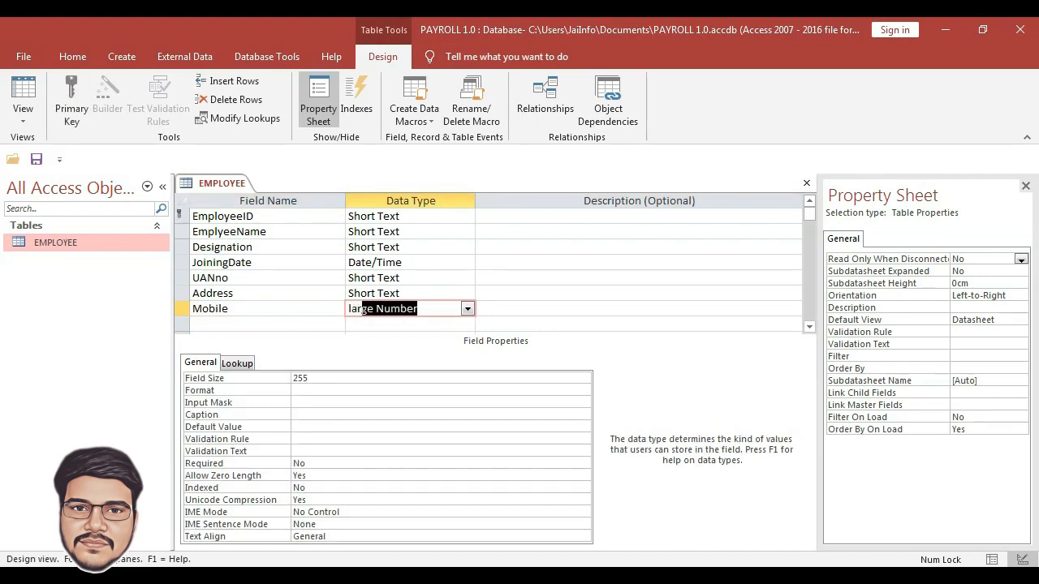
pyautogui.press('Tab')
pyautogui.press('Tab')
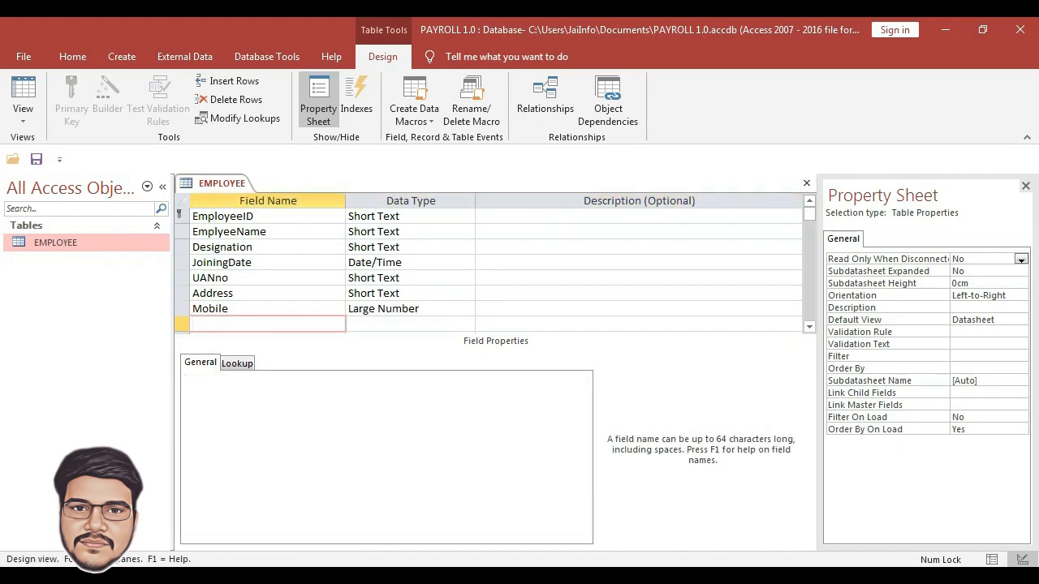
# - Add a WorkingDays field with the Number data type below Mobile
pyautogui.write('WorkingDays')
pyautogui.press('Tab')
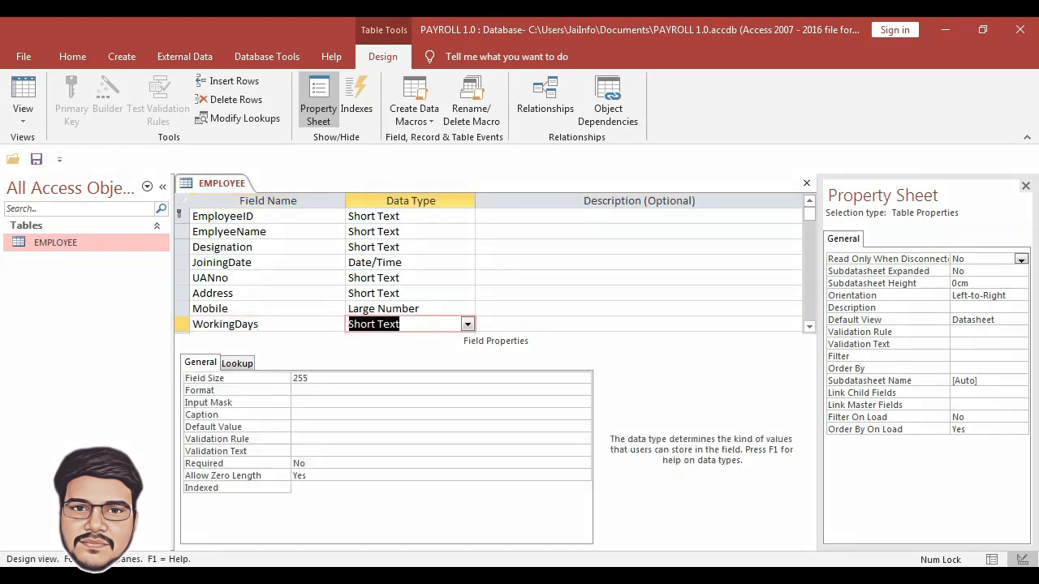
pyautogui.write('n')
pyautogui.press('Tab')
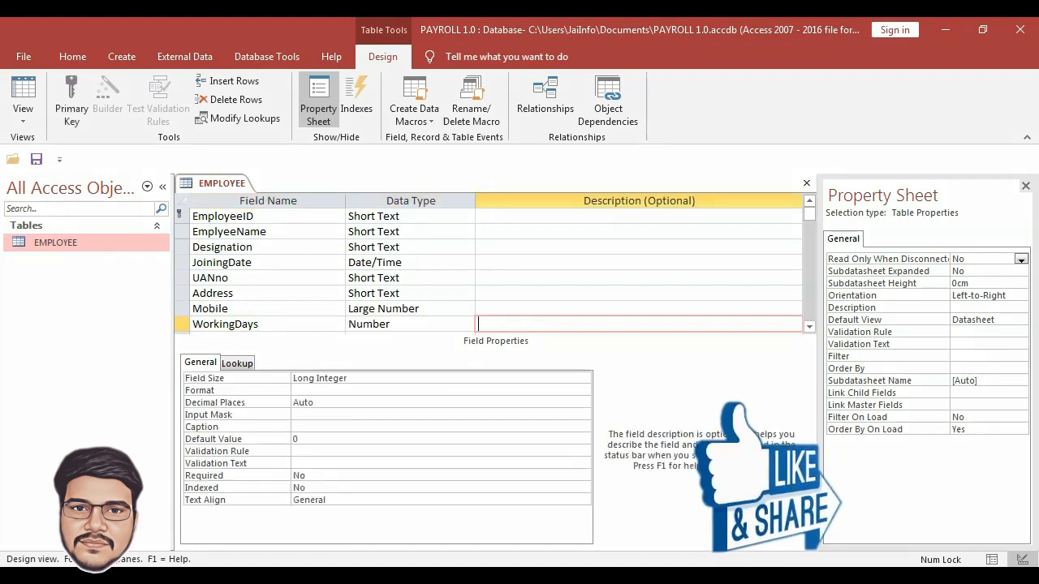
pyautogui.press('Tab')
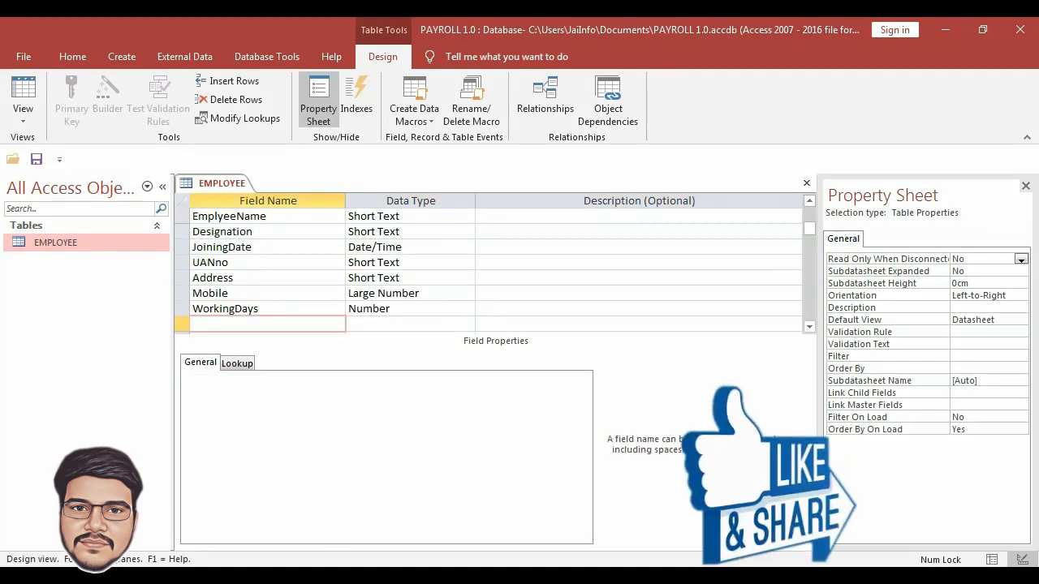
# - Add the fields HalfDay and TakenLeave below WorkingDays, both with the Number data type
pyautogui.write('HalfDay')
pyautogui.press('Tab')
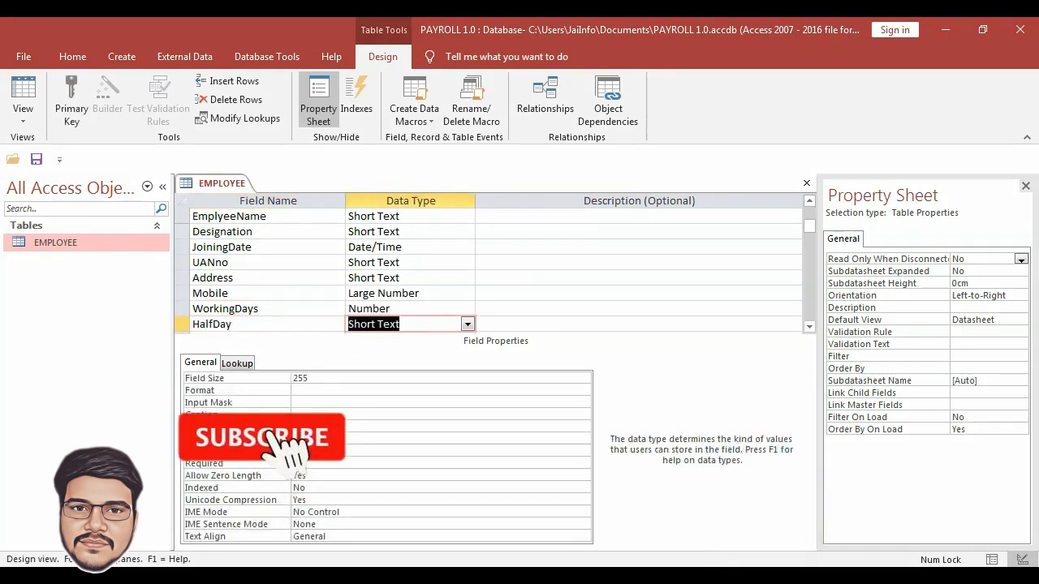
pyautogui.write('number')
pyautogui.press('Tab')
pyautogui.press('Tab')
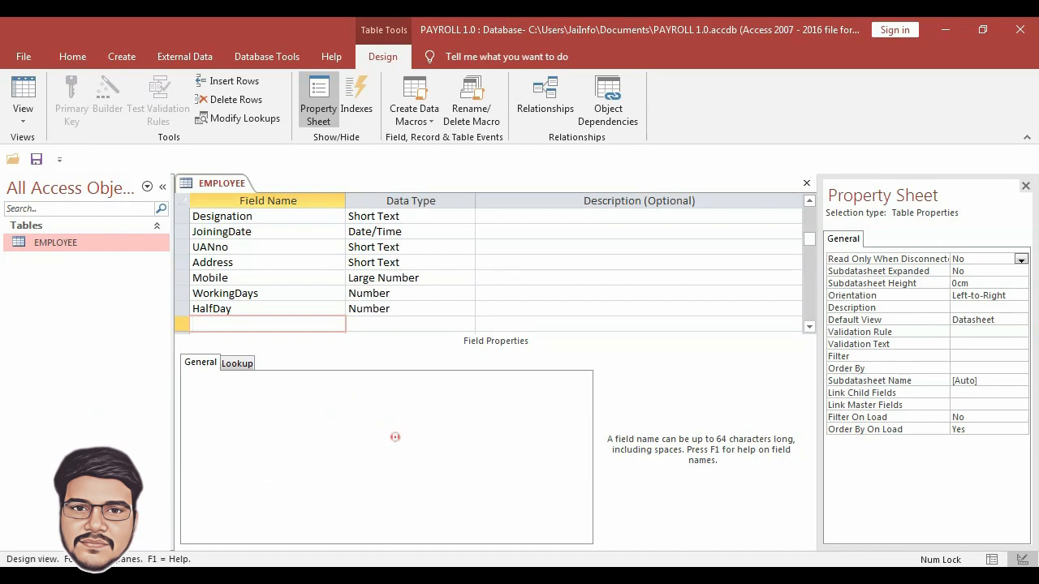
pyautogui.write('TakenLeave')
pyautogui.press('Tab')
pyautogui.write('Number')
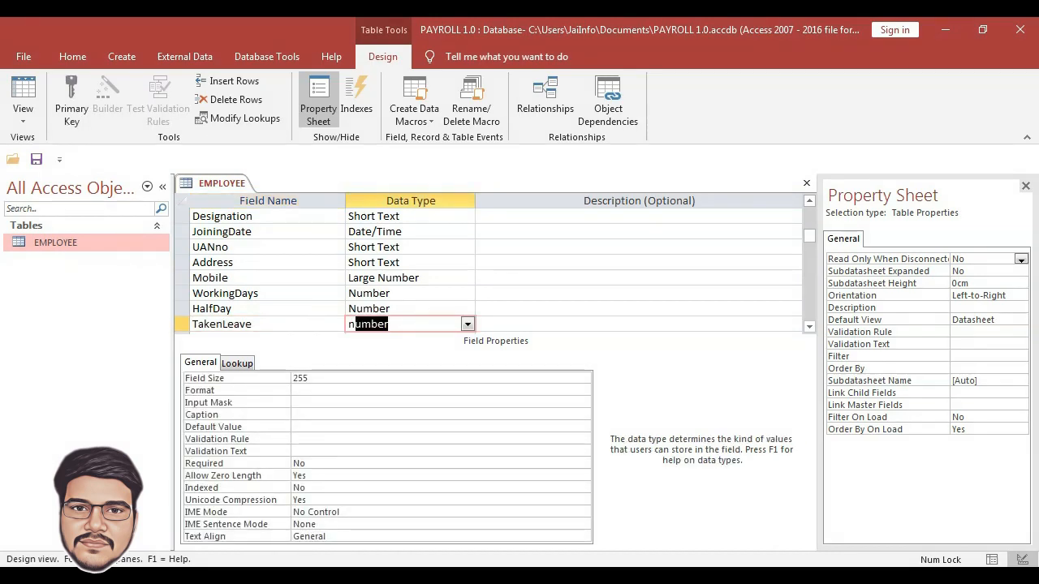
pyautogui.press('Tab')
pyautogui.press('Tab')
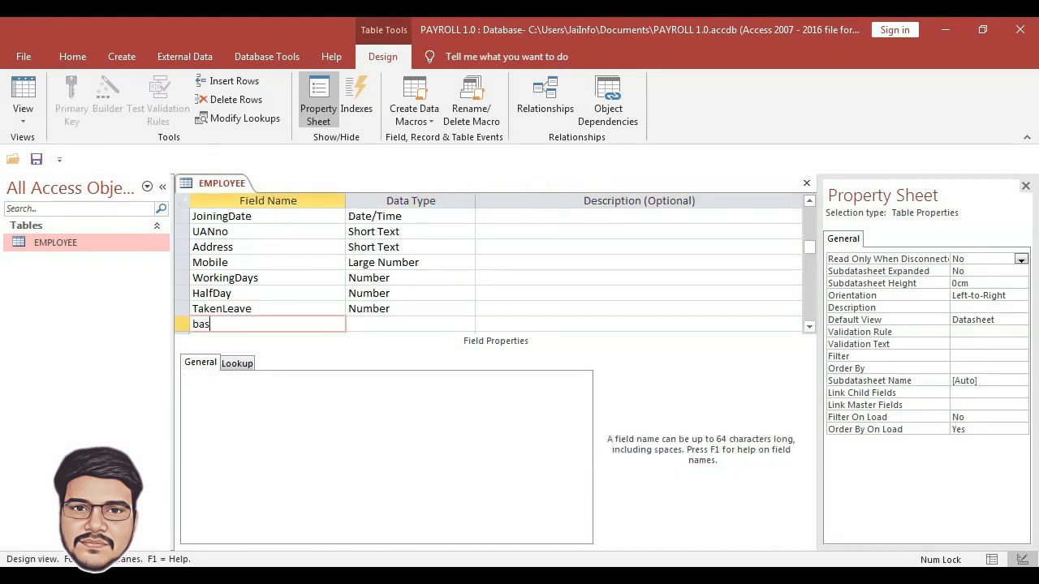
# - Add the salary fields basic and HRA, both with the Number data type
pyautogui.write('basic')
pyautogui.press('Tab')
pyautogui.write('Number')
pyautogui.press('Tab')
pyautogui.press('Tab')
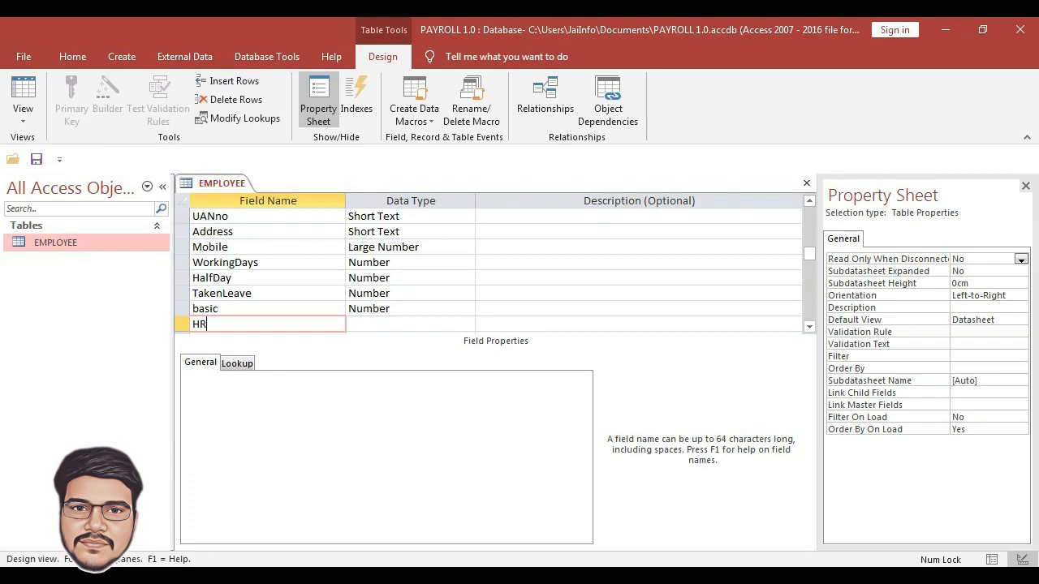
pyautogui.press('Tab')
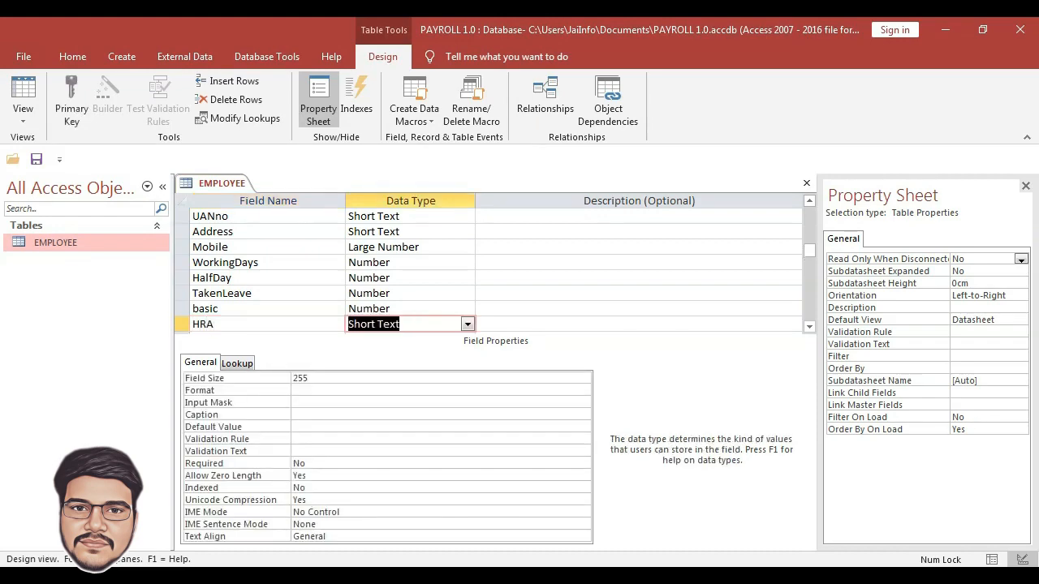
pyautogui.write('Number')
pyautogui.press('Tab')
pyautogui.press('Tab')
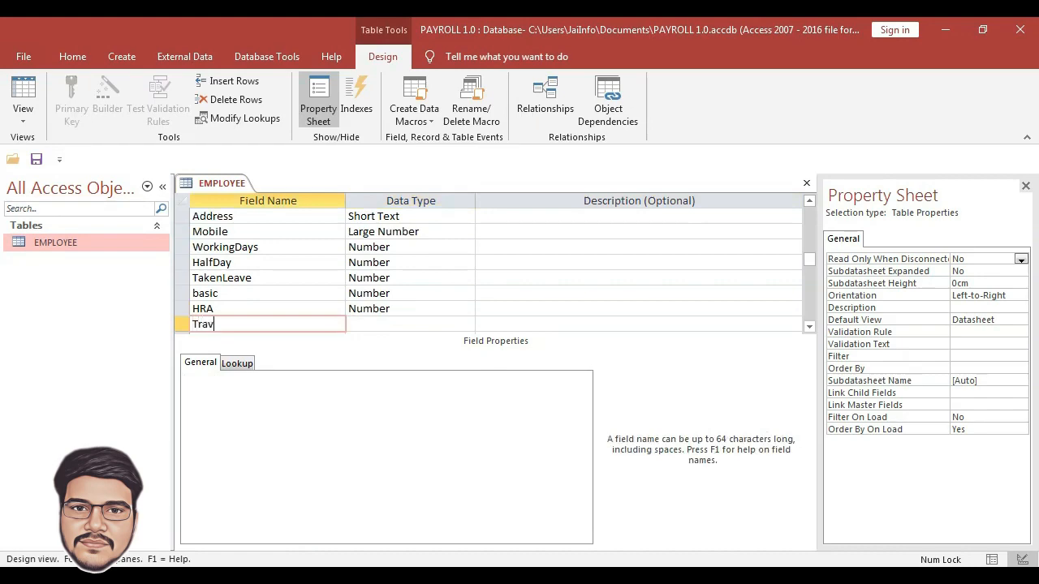
# - Add a Travelling field with the Number data type below HRA
pyautogui.write('Travelling')
pyautogui.press('Tab')
pyautogui.write('n')
pyautogui.press('Tab')
pyautogui.press('Tab')
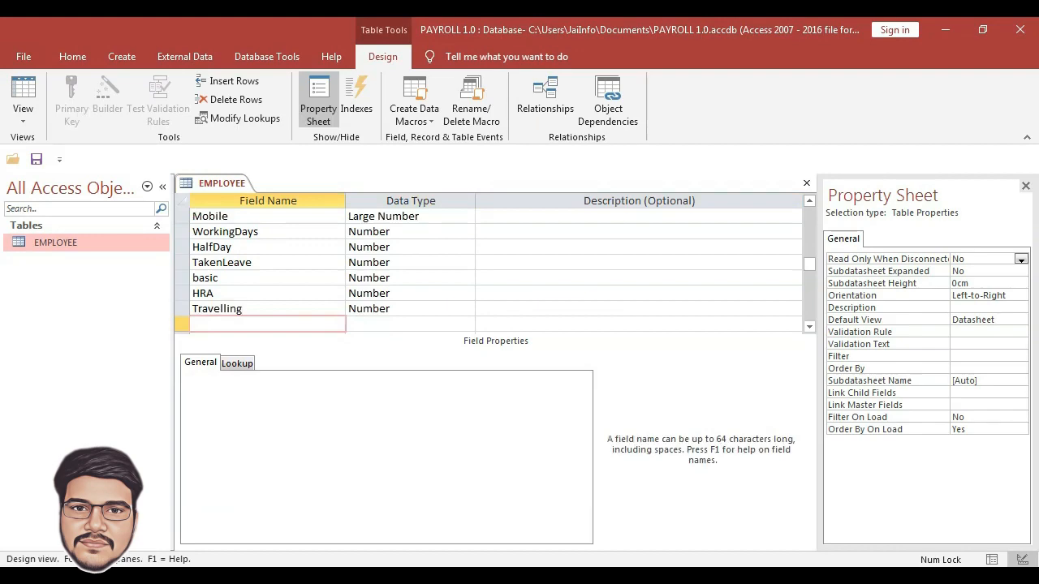
# - Add a TransAllowance field with the Number data type below Travelling
pyautogui.write('TRa')
pyautogui.press('BackSpace')
pyautogui.press('BackSpace')
pyautogui.write('ransAllowance')
pyautogui.press('Tab')
pyautogui.write('n')
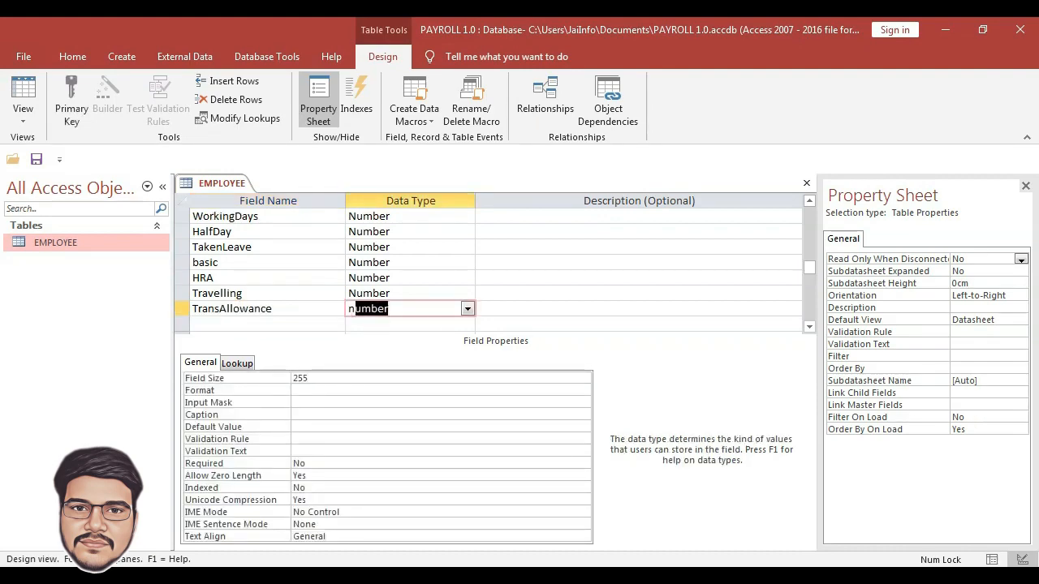
pyautogui.press('capslock')
pyautogui.press('Tab')
pyautogui.press('Tab')
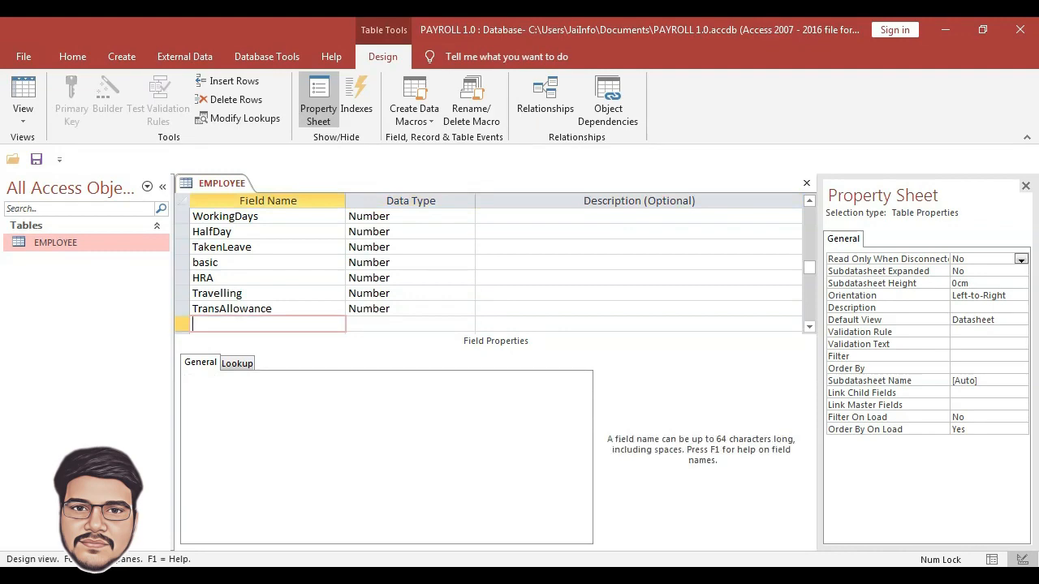
# - Add an OTAmount field with the Number data type below TransAllowance
pyautogui.write('TAmount')
pyautogui.press('Tab')
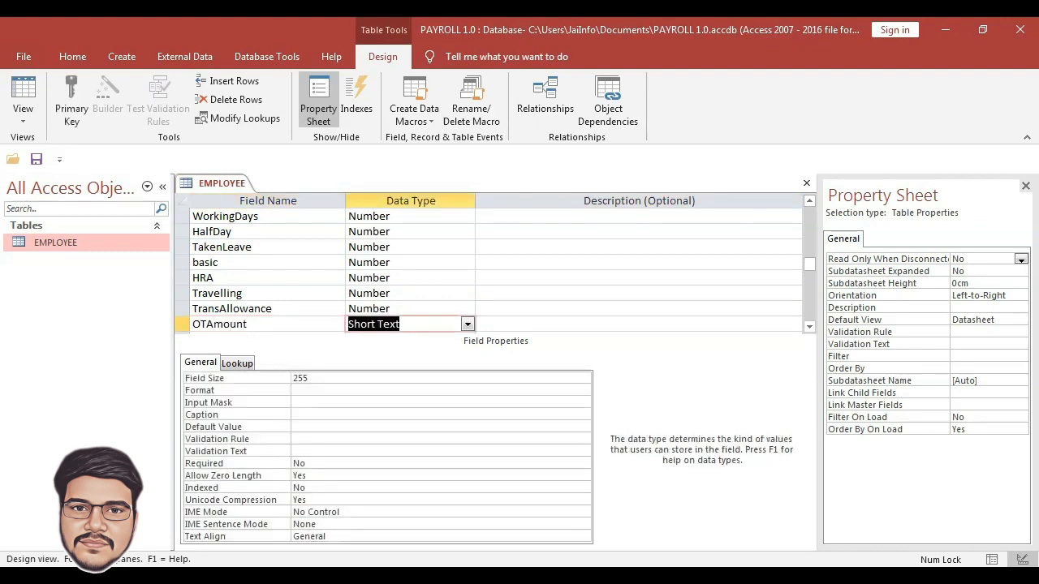
pyautogui.write('number')
pyautogui.press('Tab')
pyautogui.press('Tab')
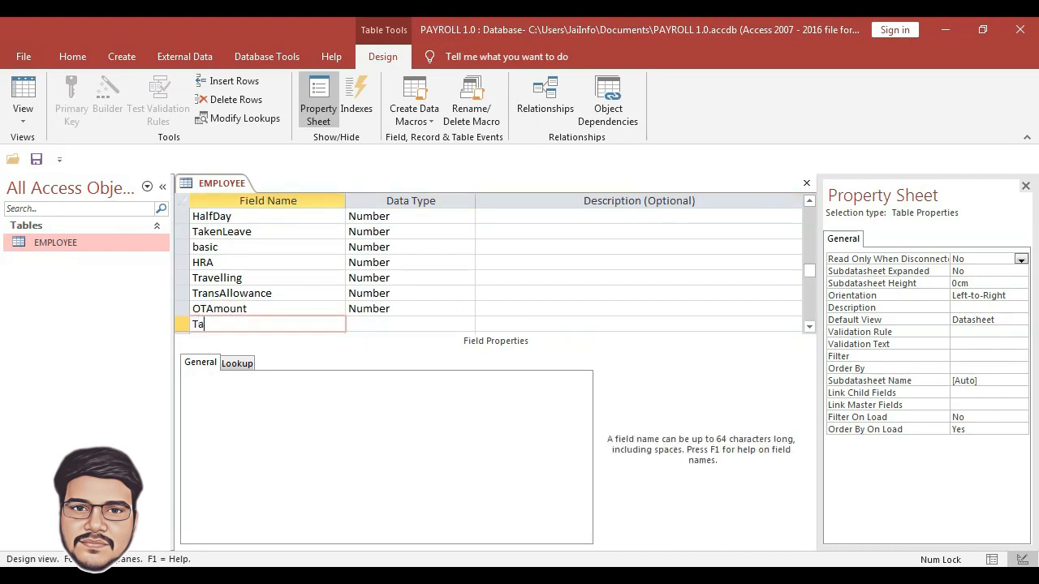
# - Add a TotalEarning field with the Number data type below OTAmount
pyautogui.write('Ta')
pyautogui.press('BackSpace')
pyautogui.write('otalEarning')
pyautogui.press('Tab')
pyautogui.write('n')
pyautogui.press('Tab')
pyautogui.press('Tab')
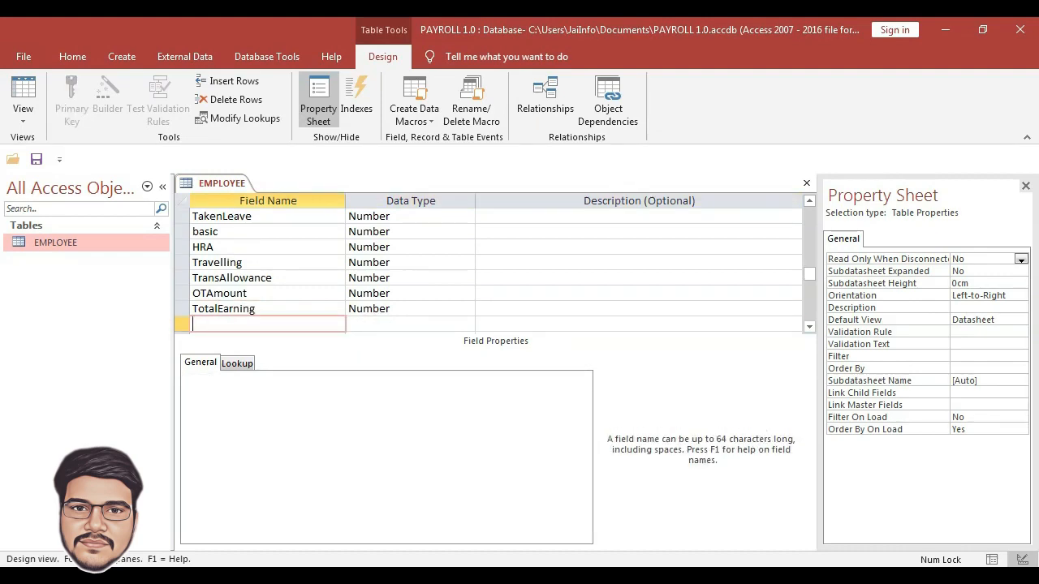
# - Add the deduction fields Advance and PF, both with the Number data type
pyautogui.write('Advance')
pyautogui.press('Tab')
pyautogui.write('n')
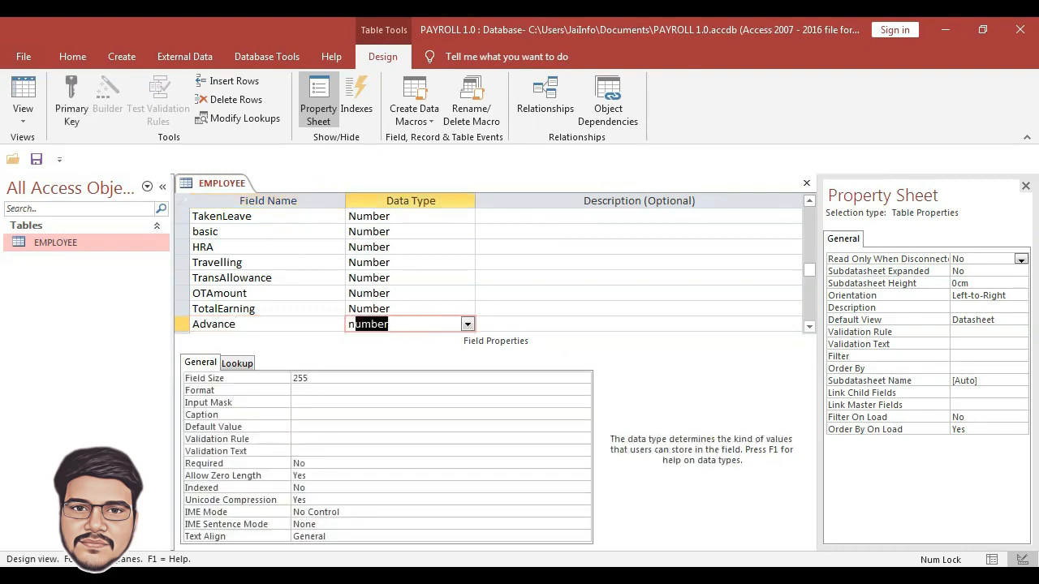
pyautogui.press('Tab')
pyautogui.press('Tab')
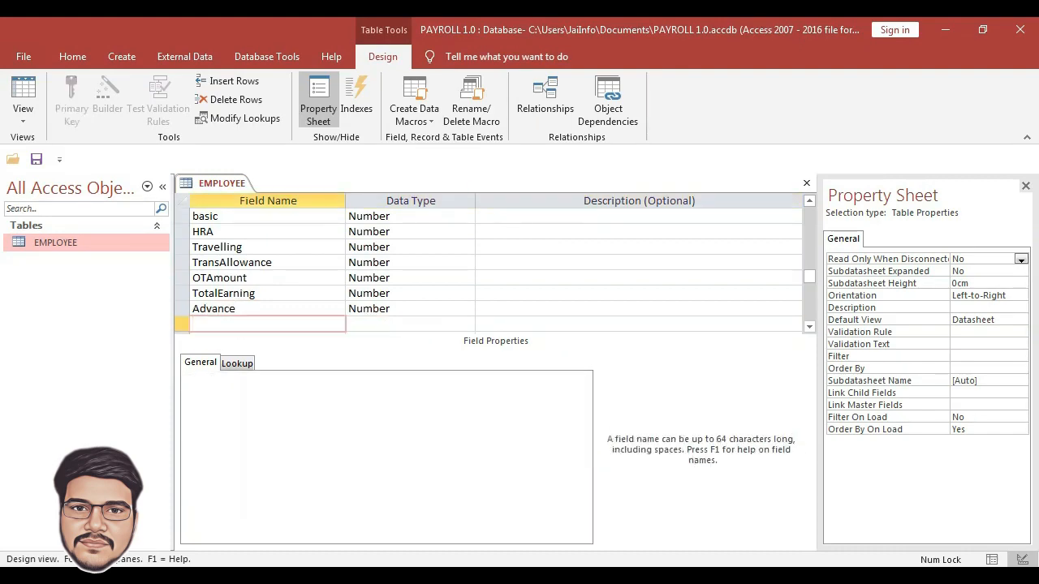
pyautogui.write('PF')
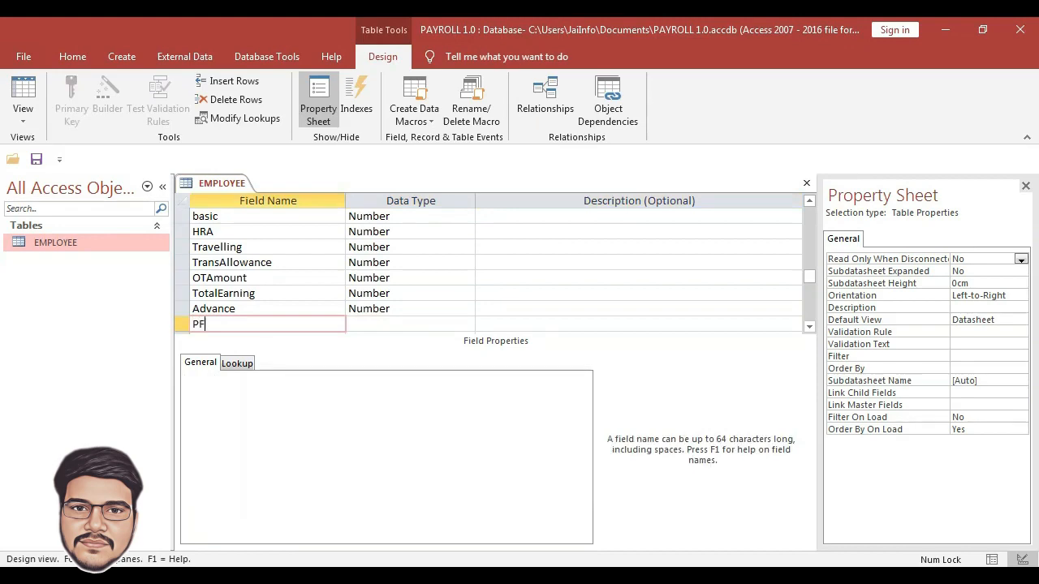
pyautogui.press('Tab')
pyautogui.write('n')
pyautogui.press('Tab')
pyautogui.press('Tab')
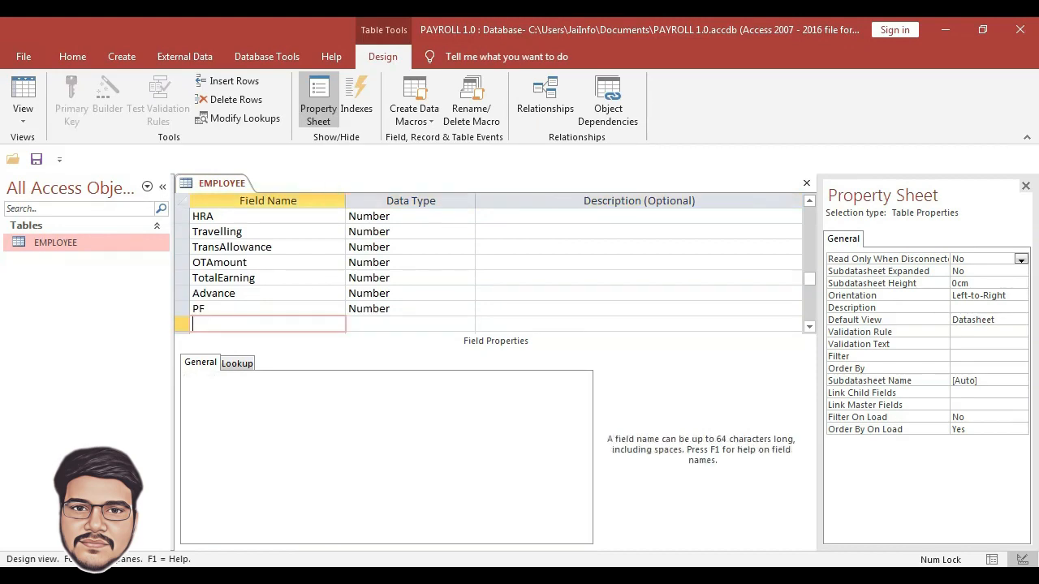
# - Add a Tax field with the Number data type below PF
pyautogui.press('Tab')
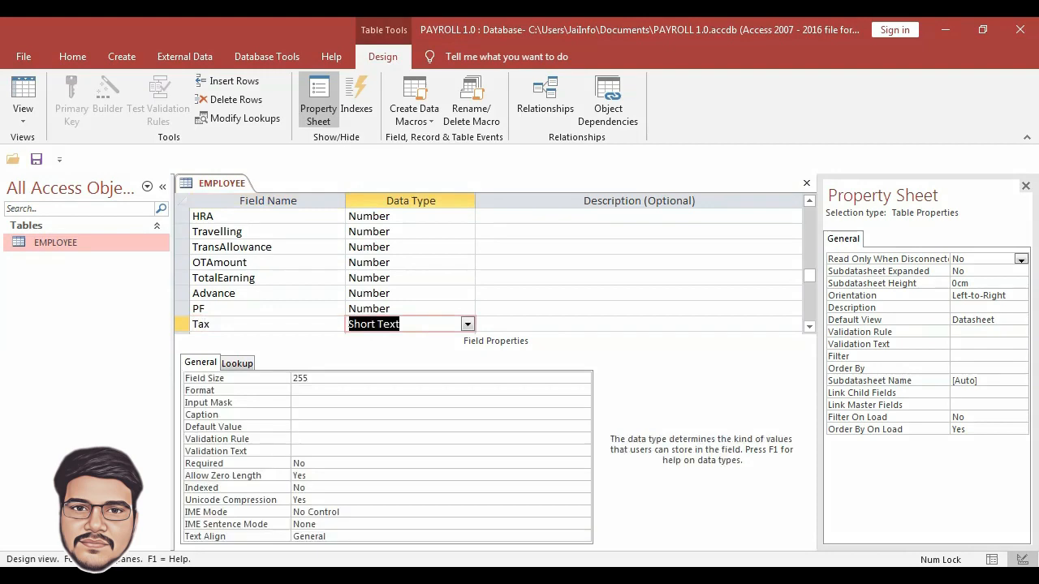
pyautogui.write('n')
pyautogui.press('Tab')
pyautogui.press('Tab')
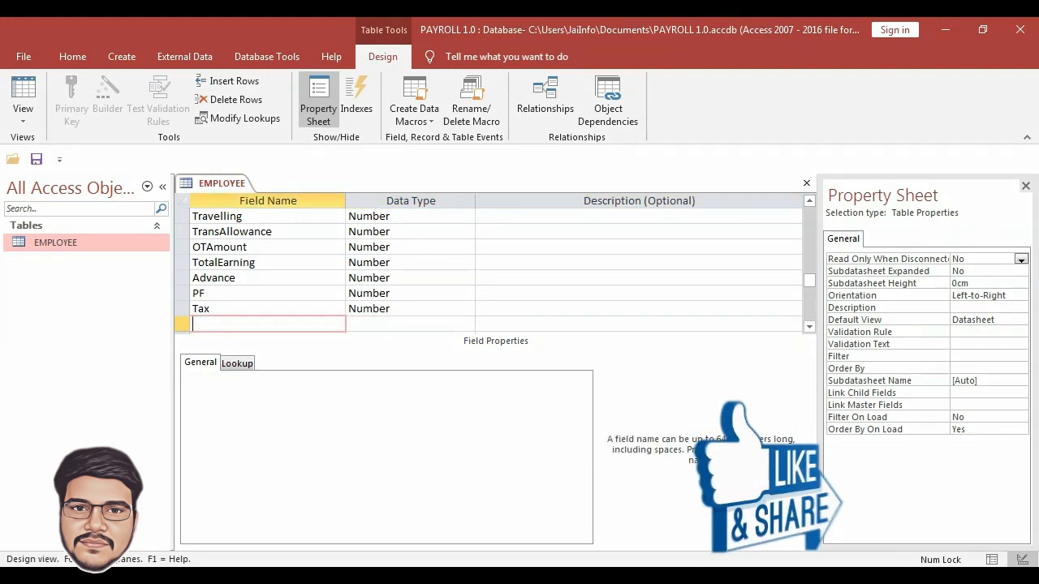
# - Add a TotalDeduction field with the Number data type below Tax
pyautogui.write('T')
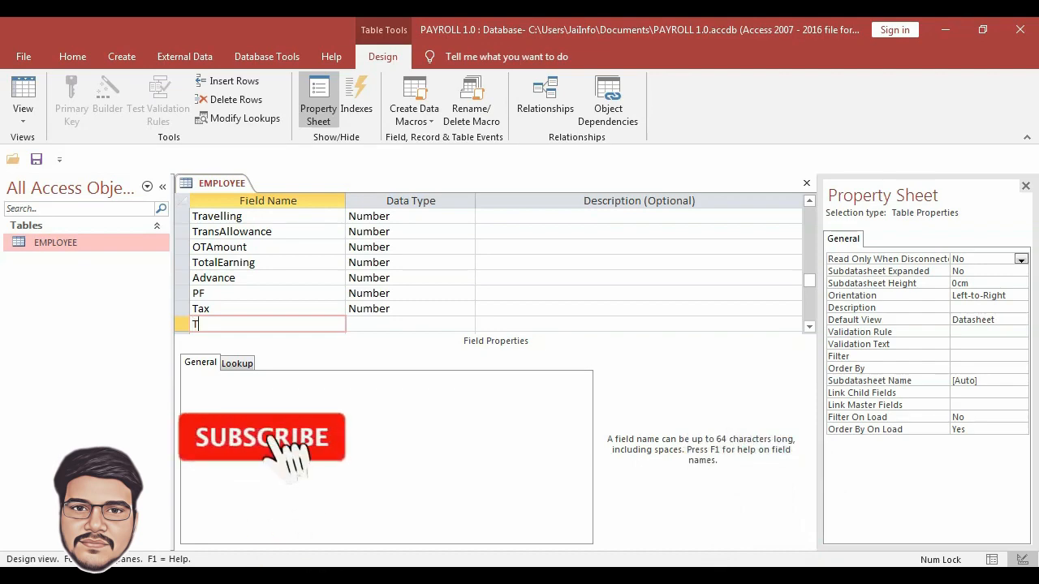
pyautogui.write('otalDe')
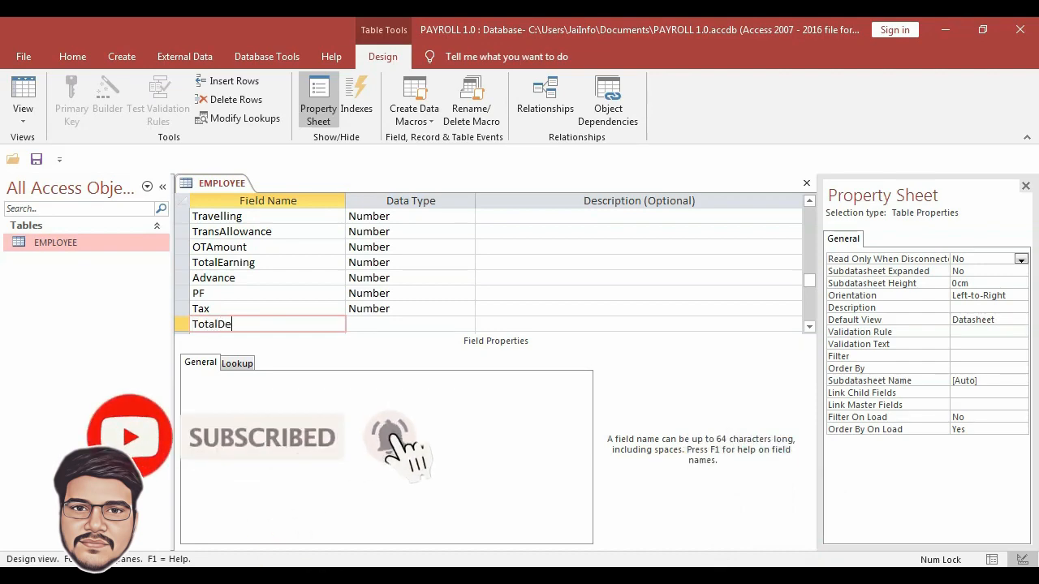
pyautogui.write('duction')
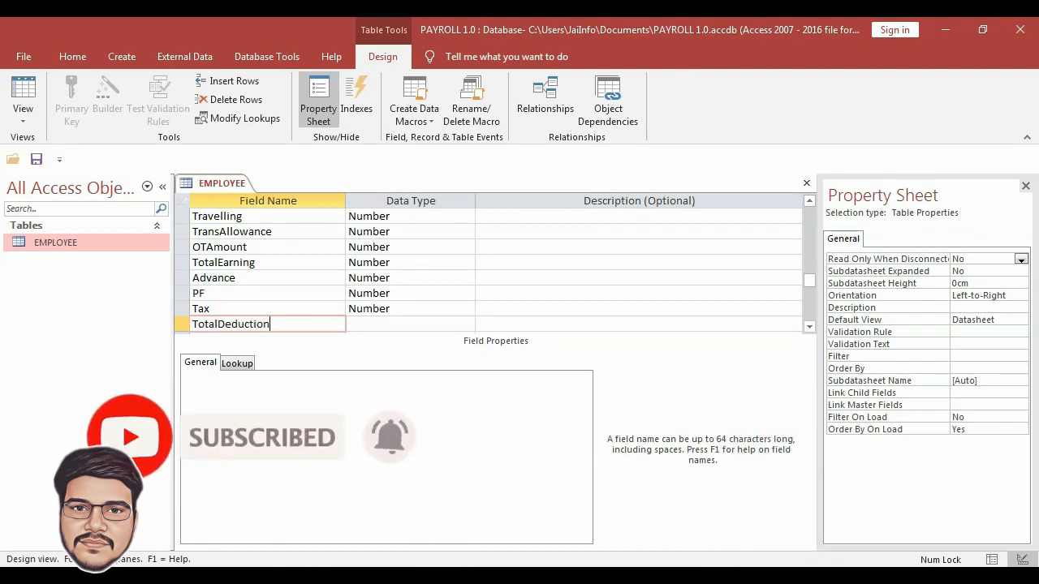
pyautogui.press('Tab')
pyautogui.write('n')
pyautogui.press('Tab')
pyautogui.press('Tab')
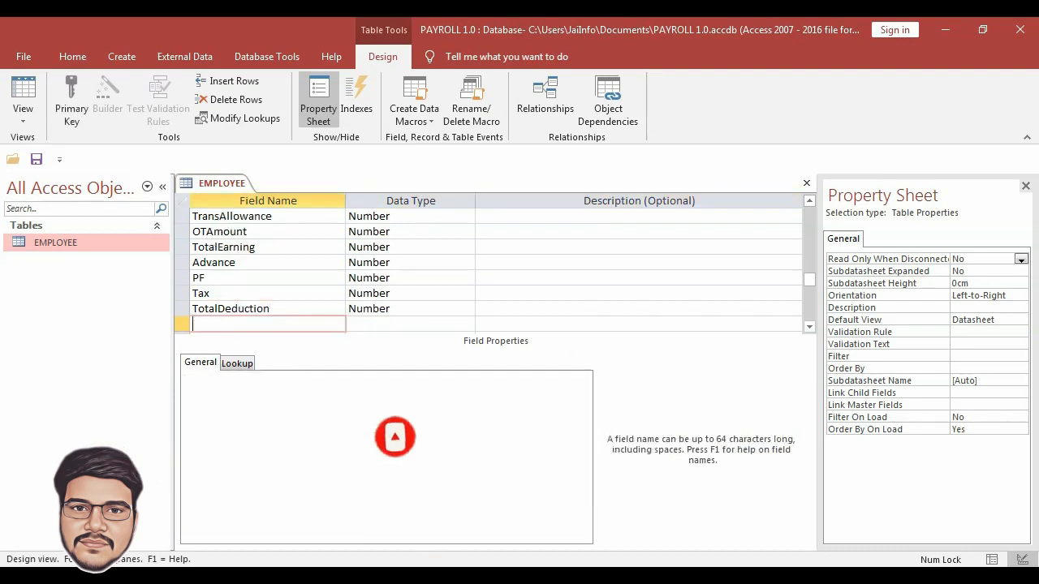
# - Add a NetSalary field with the Number data type below TotalDeduction
pyautogui.write('NET')
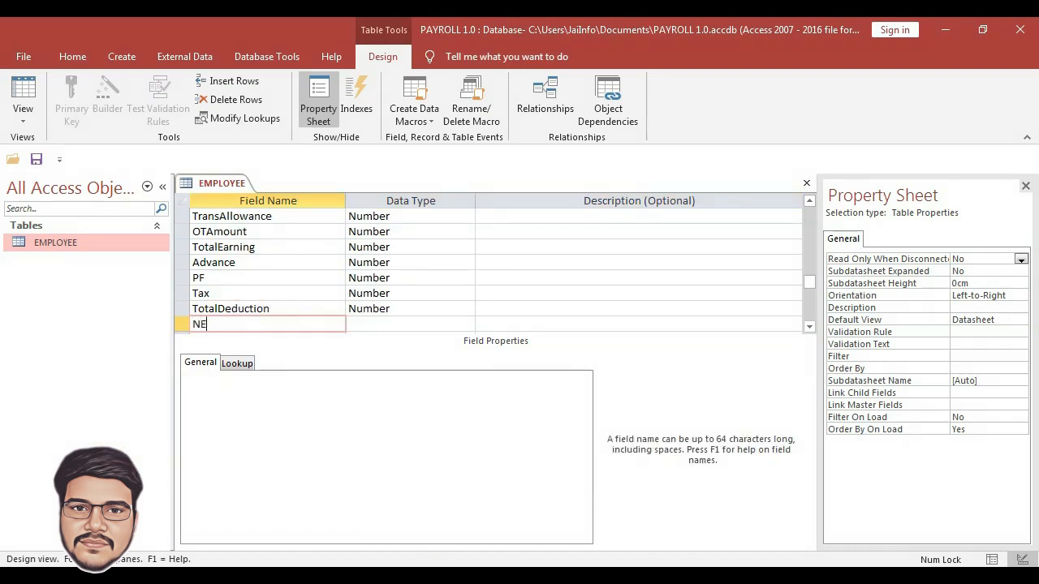
pyautogui.press('BackSpace')
pyautogui.press('BackSpace')
pyautogui.write('etSalary')
pyautogui.press('Tab')
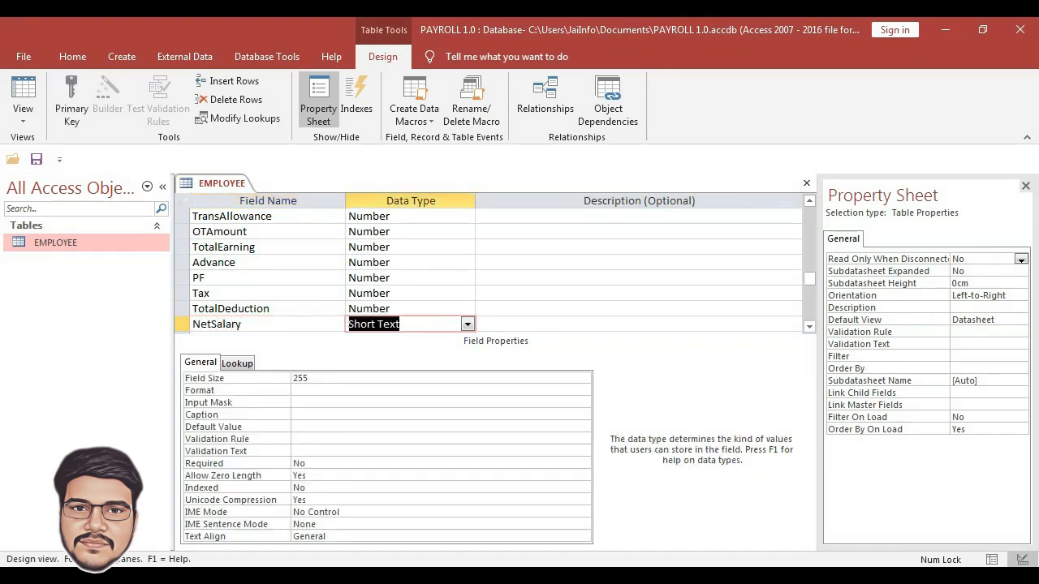
pyautogui.write('number')
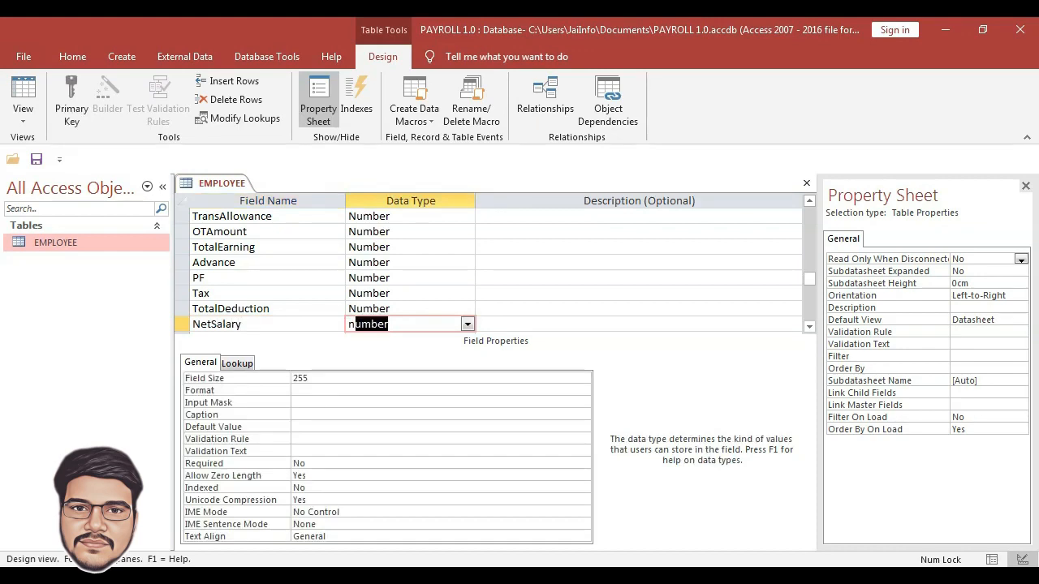
# - Save the EMPLOYEE table, accepting the data type that is incompatible with earlier Access versions, and close the table
pyautogui.press('Tab')
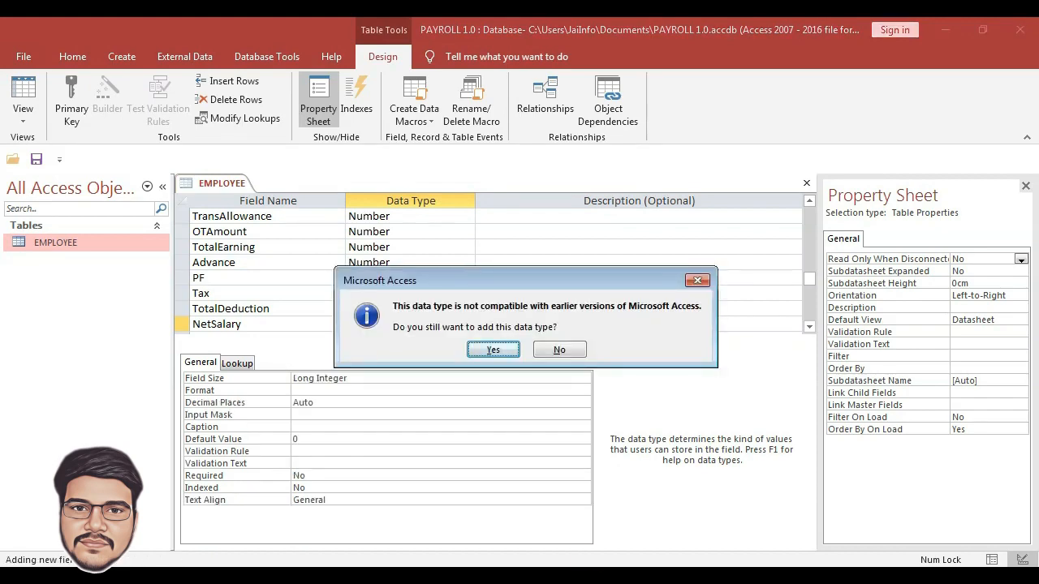
pyautogui.click(501, 351)
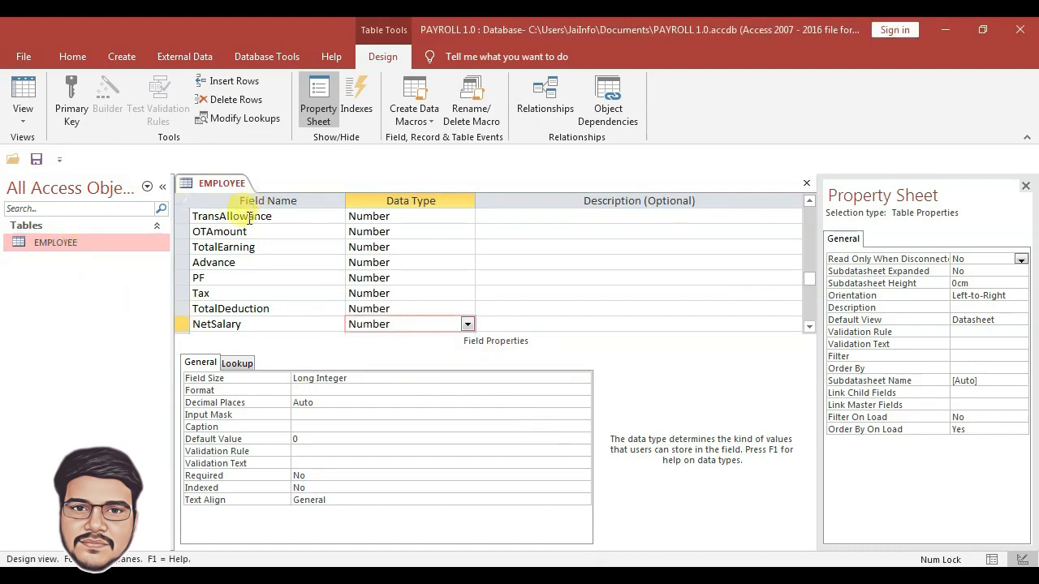
pyautogui.hotkey('ctrl', 'w')
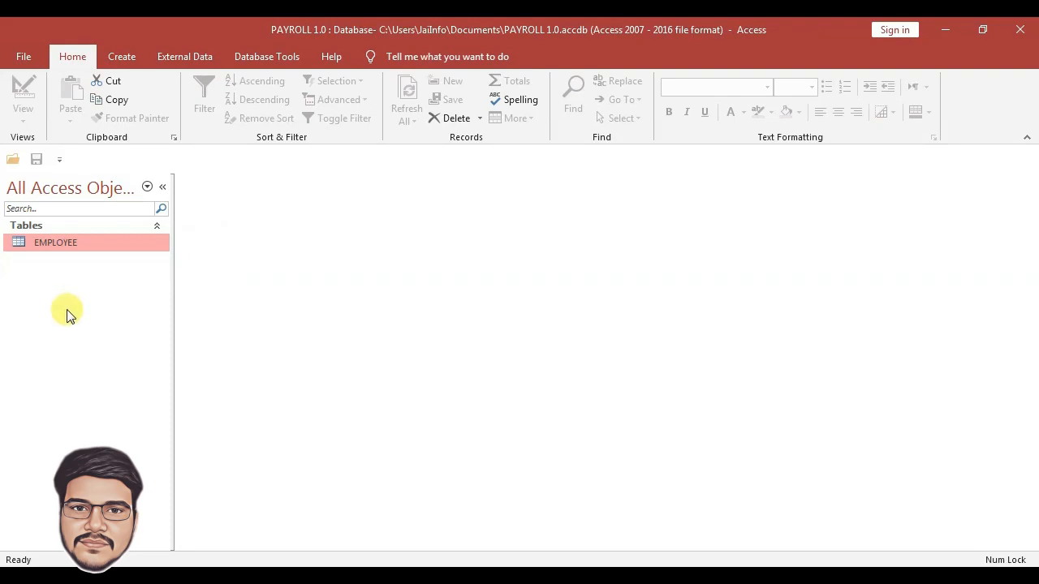
# - Create a new table in Design View and add employeeID as its first field, as Short Text
pyautogui.click(127, 62)
pyautogui.click(117, 113)
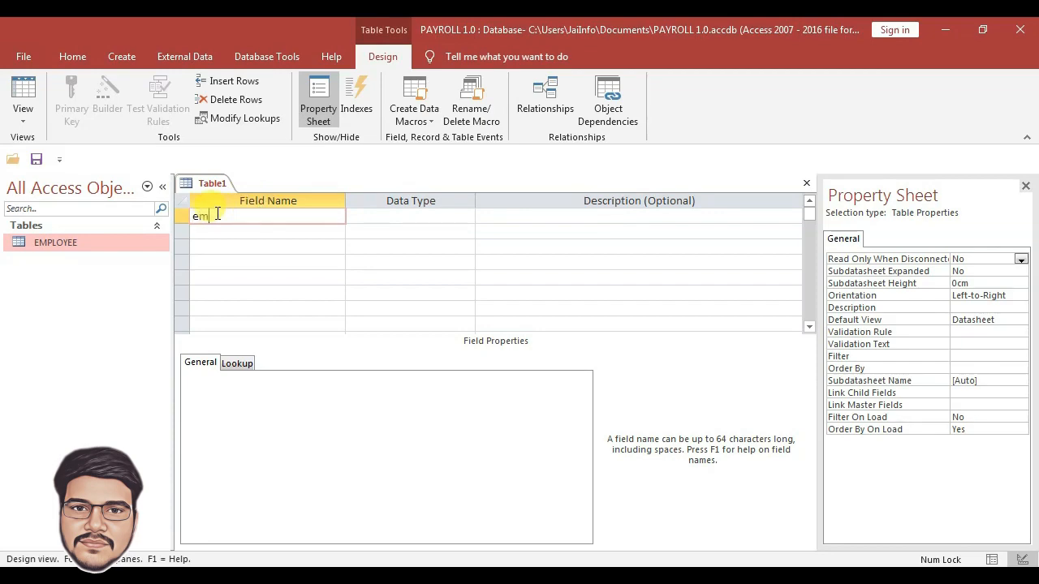
pyautogui.write('eID')
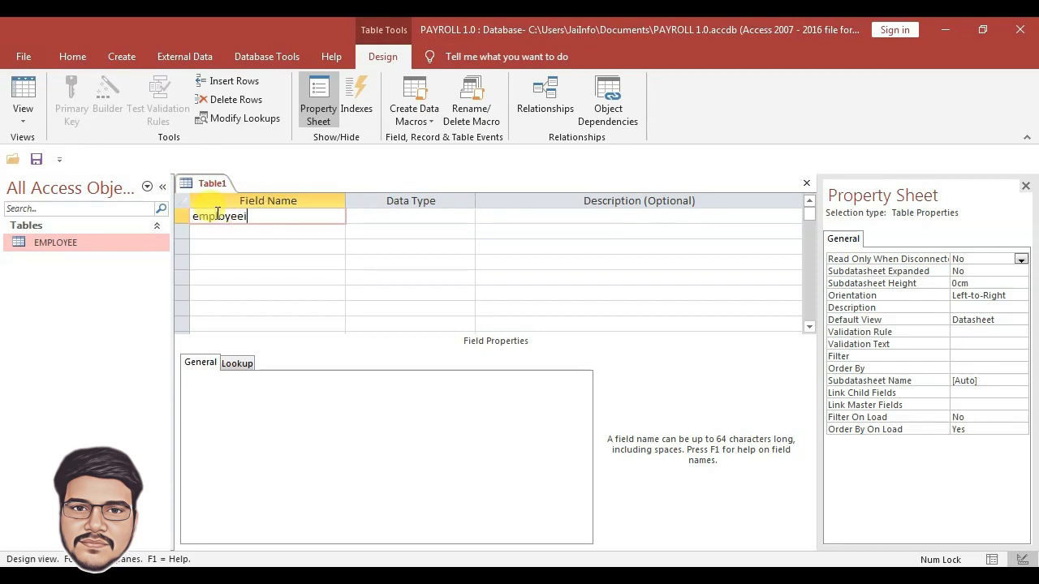
pyautogui.press('Tab')
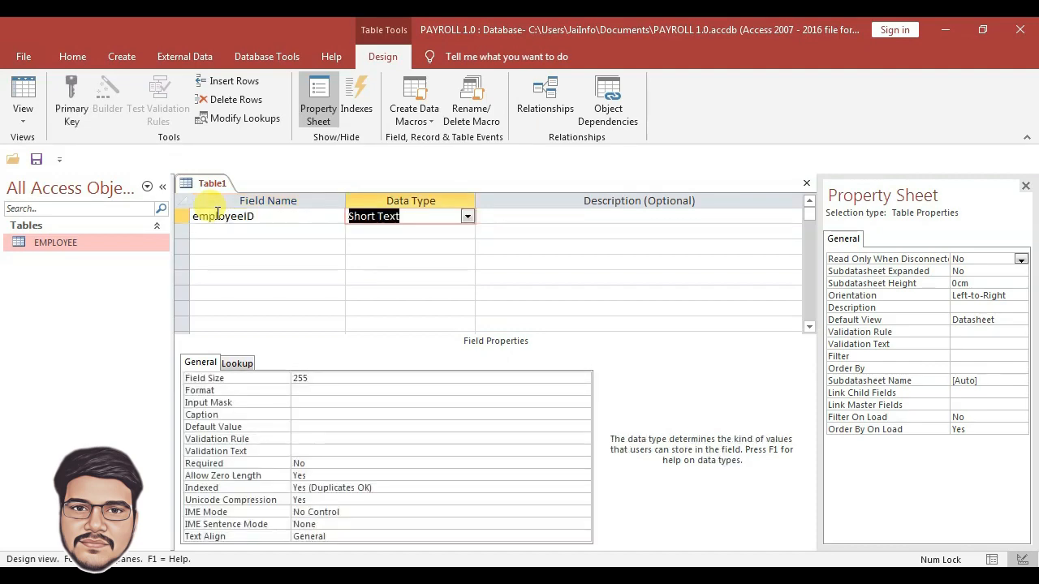
pyautogui.press('Tab')
pyautogui.press('Tab')
pyautogui.press('Tab')
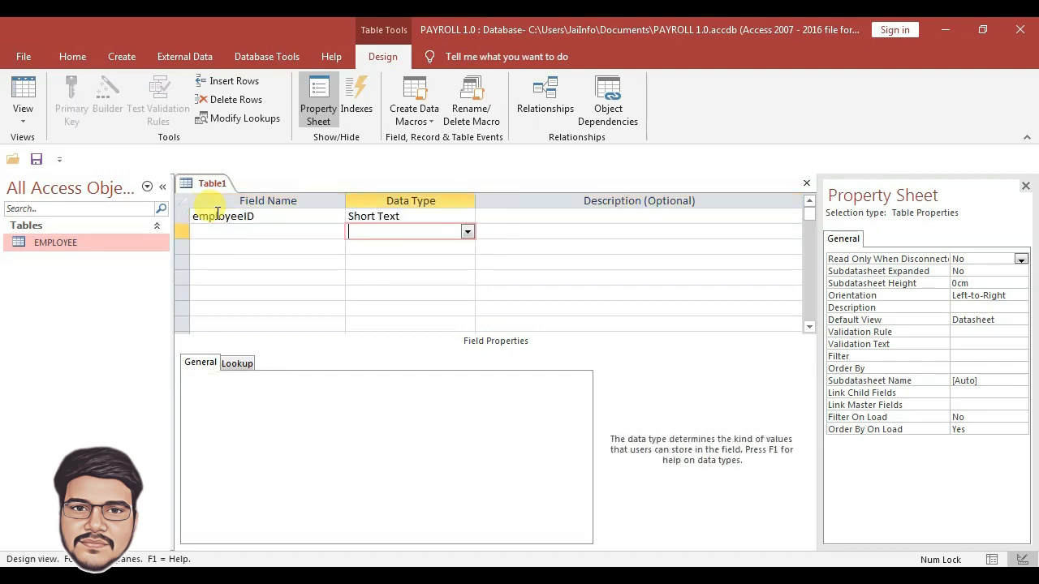
# - Add an EmployeeName field as Short Text below employeeID
pyautogui.hotkey('shift', 'Tab')
pyautogui.write('EmployeeName')
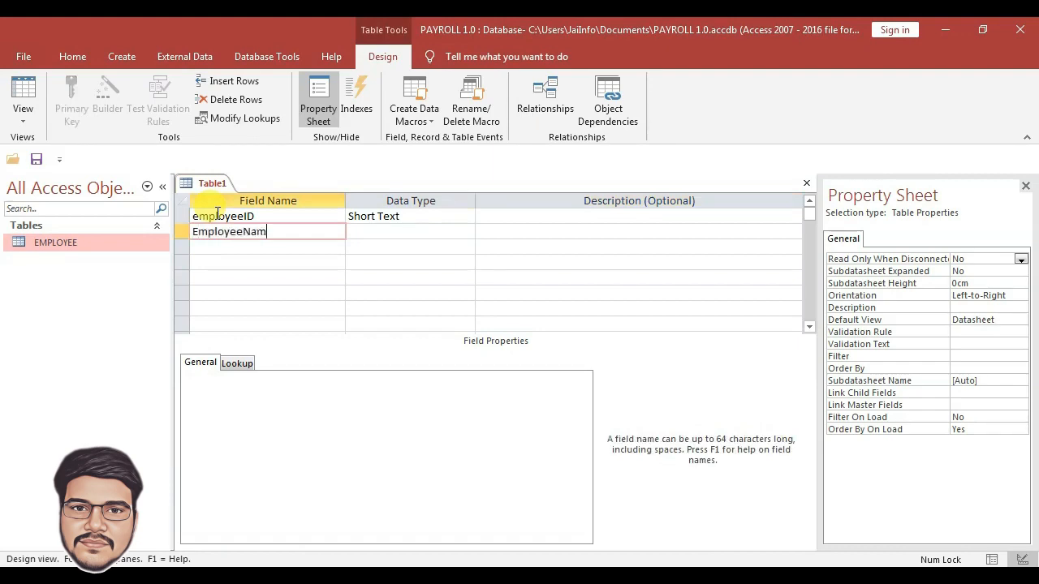
pyautogui.press('Tab')
pyautogui.press('Tab')
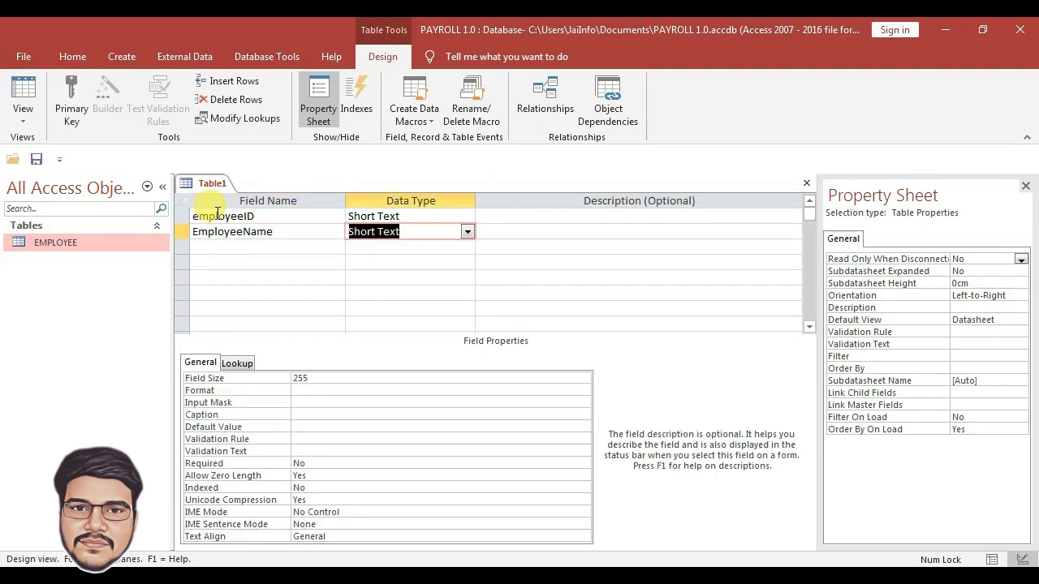
# - Add BankName and Branch fields as Short Text below EmployeeName
pyautogui.press('Tab')
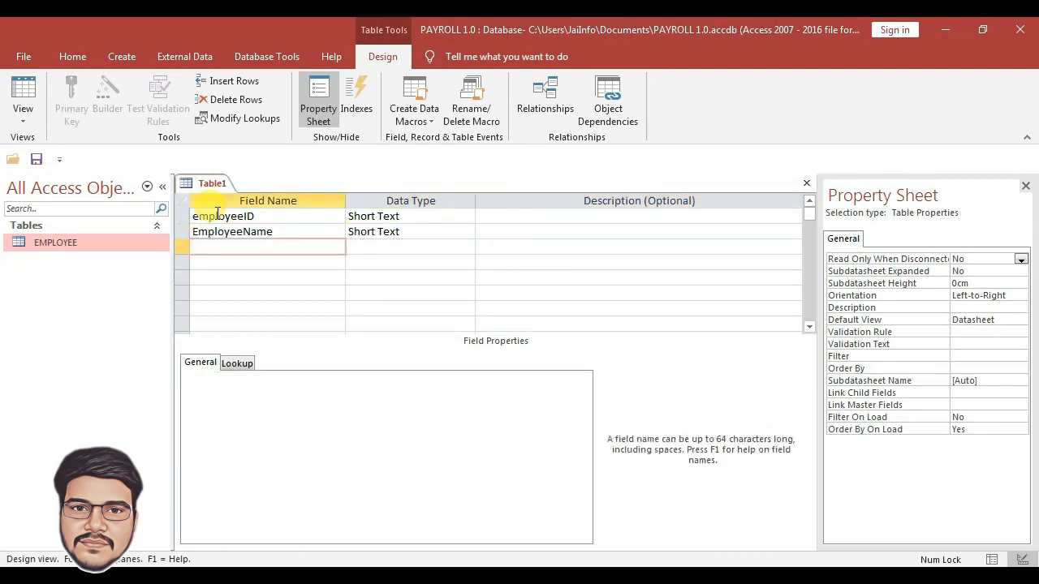
pyautogui.write('BankName')
pyautogui.press('Tab')
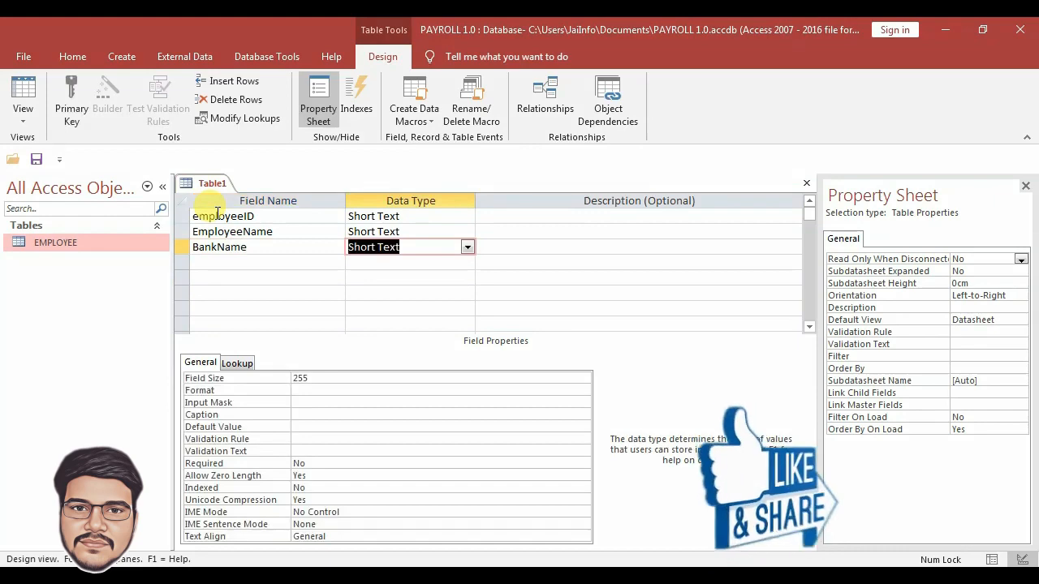
pyautogui.press('Tab')
pyautogui.press('Tab')
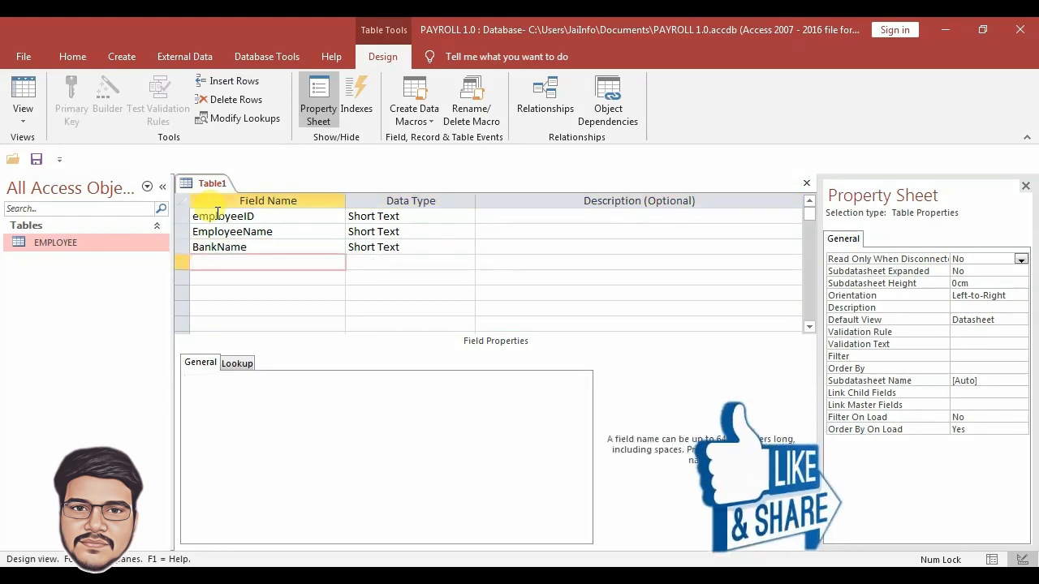
pyautogui.write('Branch')
pyautogui.press('Down')
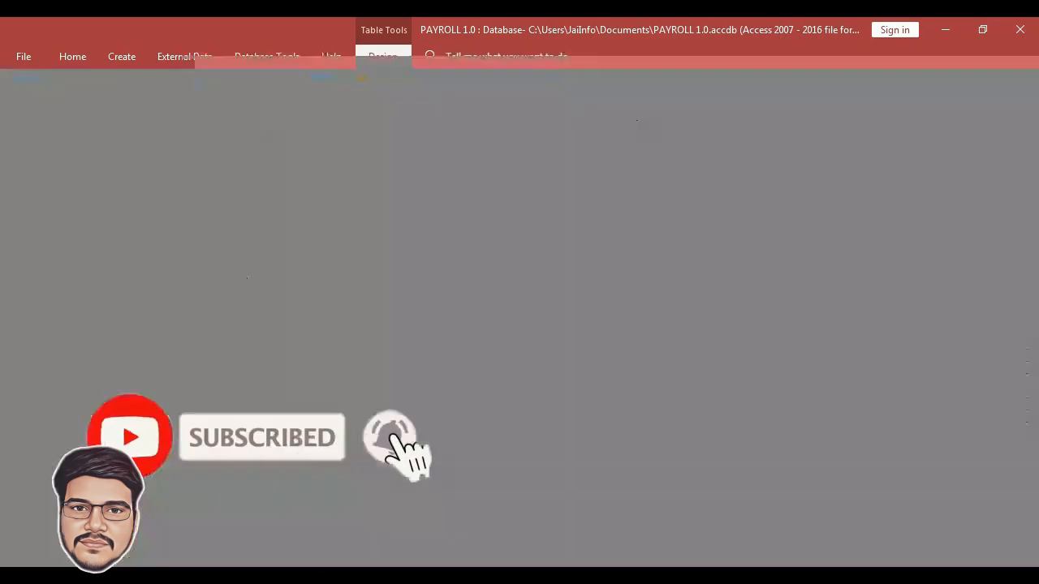
# - Add AccountNo and AccountType fields as Short Text below Branch
pyautogui.write('AccountNo')
pyautogui.press('Tab')
pyautogui.press('Tab')
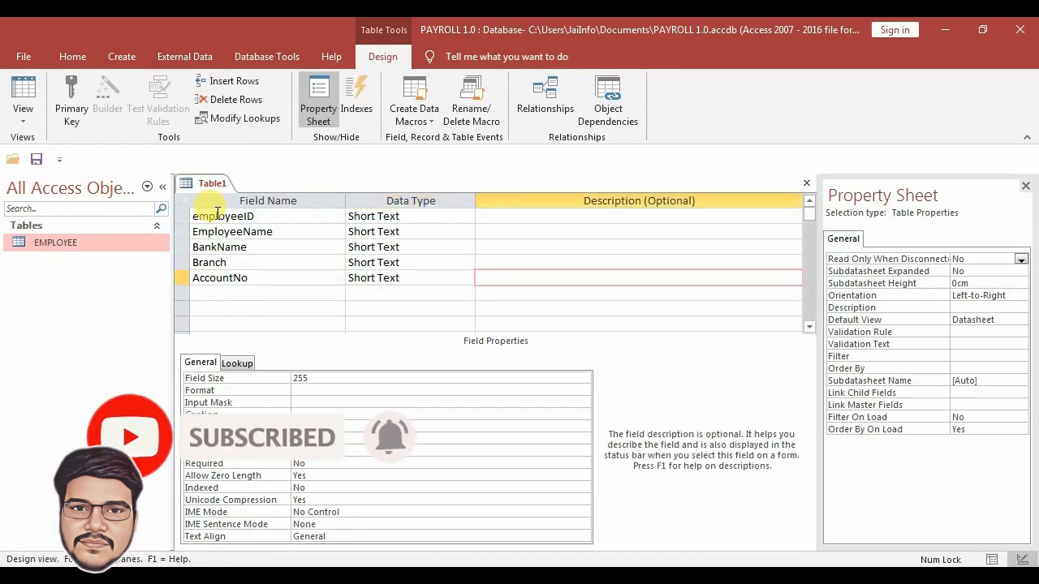
pyautogui.press('Tab')
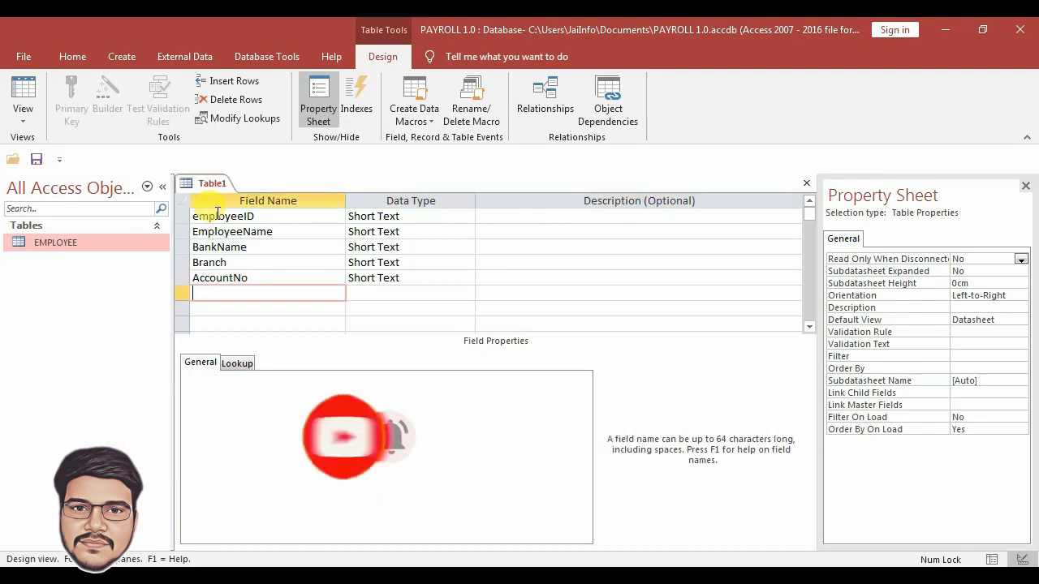
pyautogui.write('Acc')
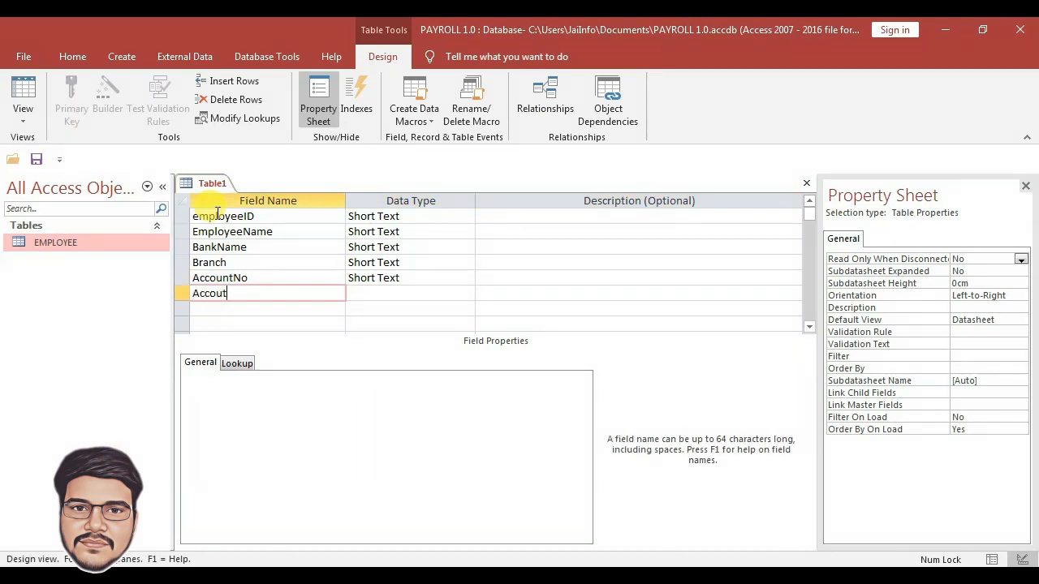
pyautogui.write('ount ')
pyautogui.write('ype')
pyautogui.press('Tab')
pyautogui.press('Tab')
pyautogui.press('Tab')
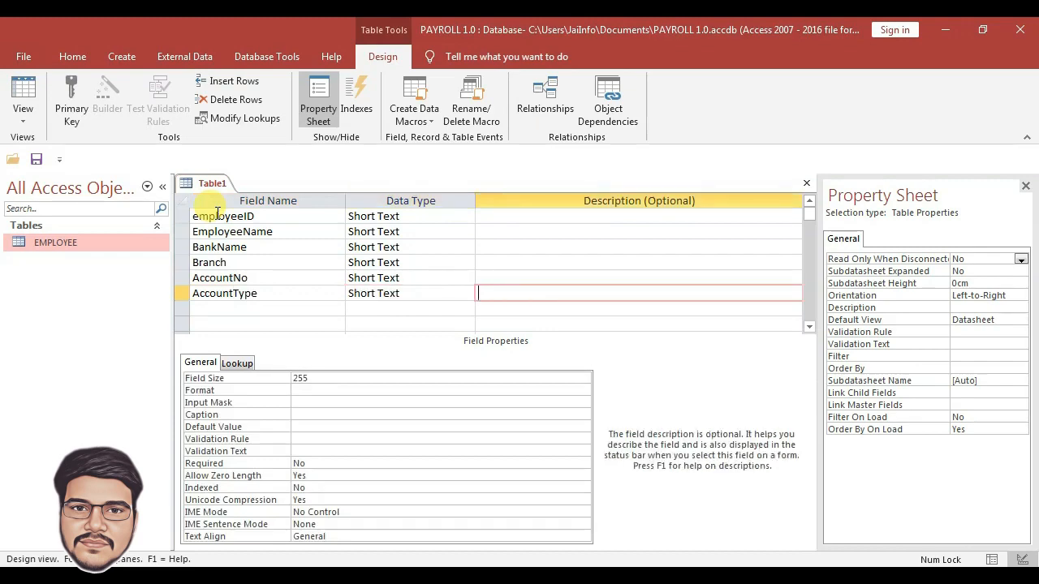
# - Add a PaymentDate field with the Date/Time data type below AccountType
pyautogui.write('Pay')
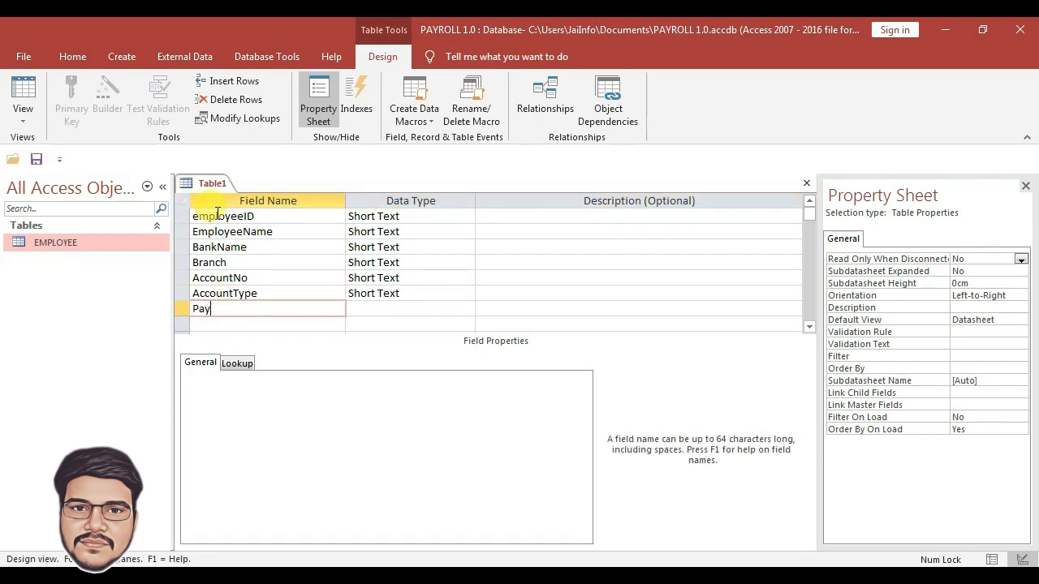
pyautogui.write('mentDate')
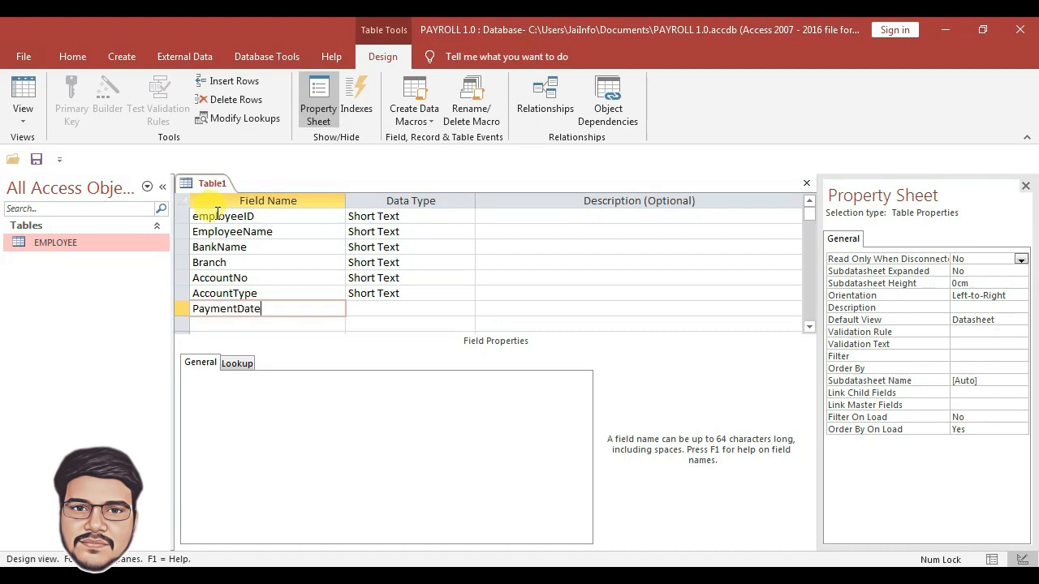
pyautogui.press('Tab')
pyautogui.write('n')
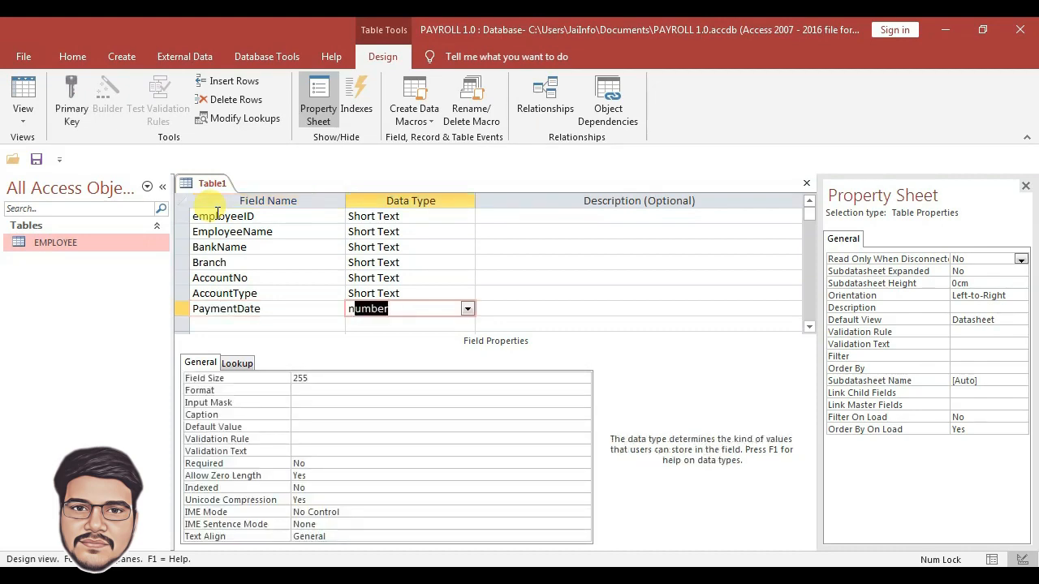
pyautogui.press('BackSpace')
pyautogui.press('BackSpace')
pyautogui.write('d')
pyautogui.press('Tab')
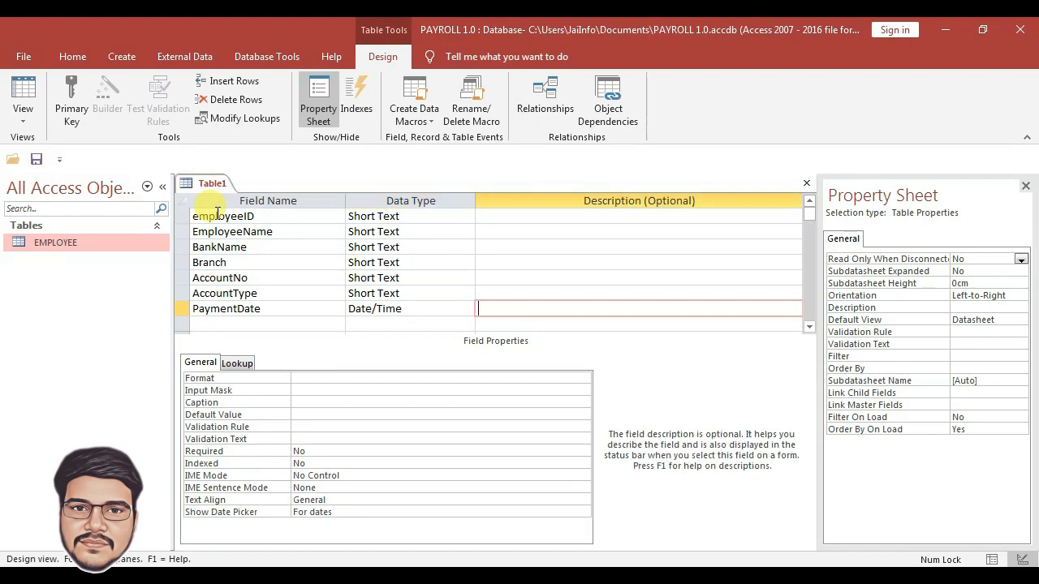
# - Save the new table as Employeebank, letting Access create a primary key, and close it
pyautogui.hotkey('ctrl', 's')
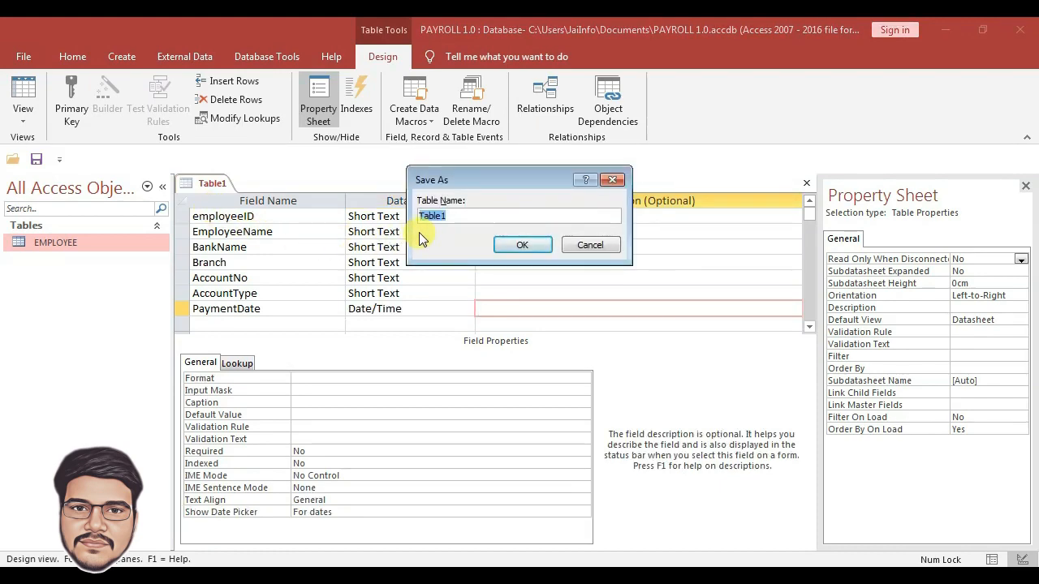
pyautogui.write('Employeeb')
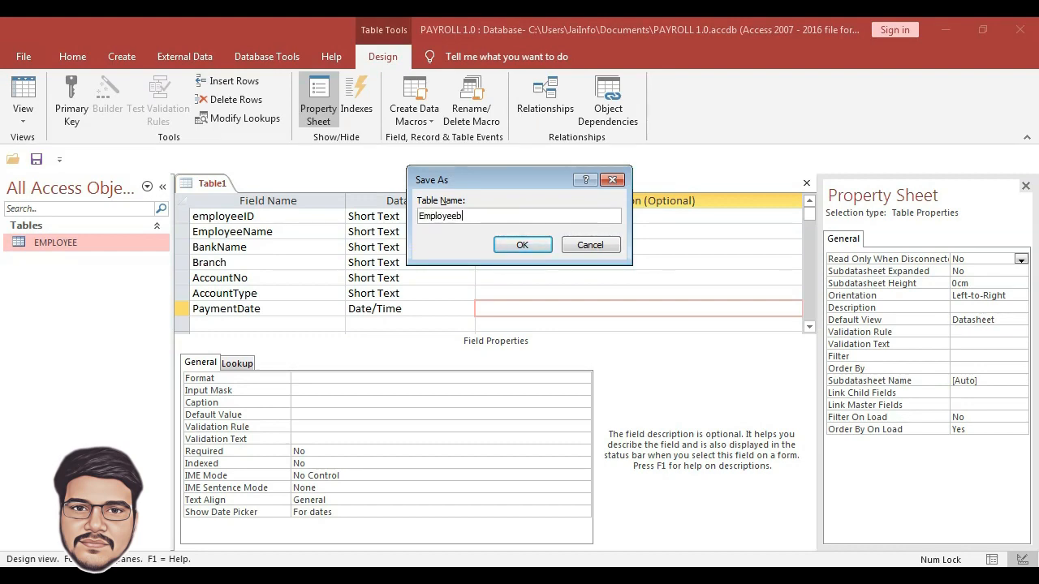
pyautogui.write('ank')
pyautogui.click(531, 249)
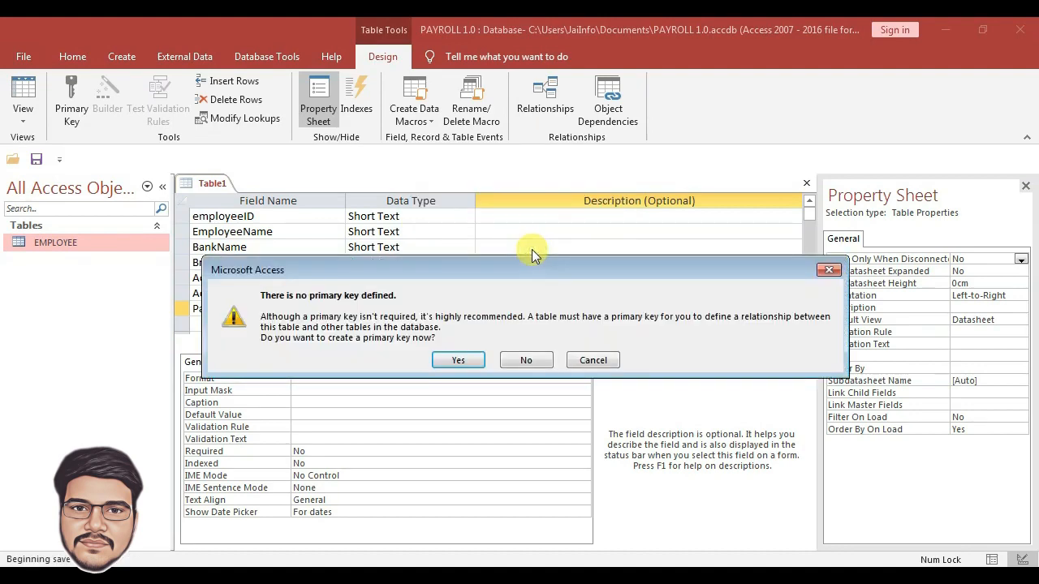
pyautogui.click(459, 360)
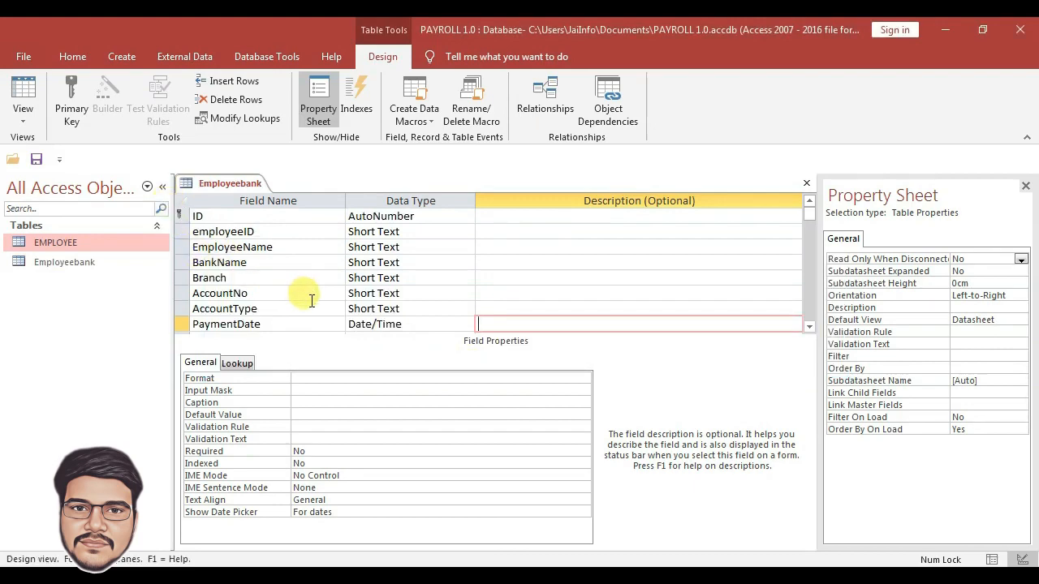
pyautogui.hotkey('ctrl', 'w')
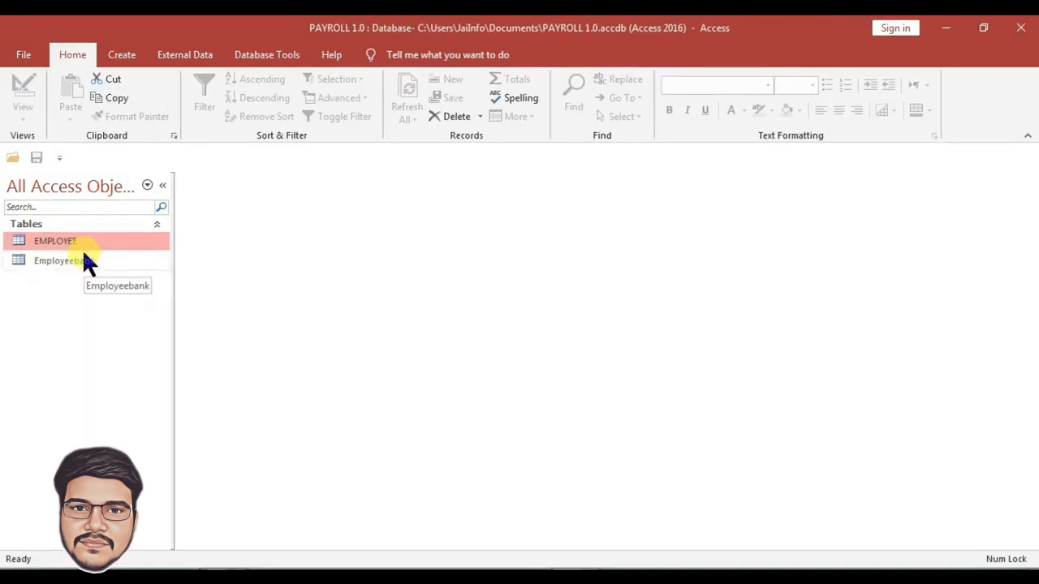
# - Create a new query in Design View containing the EMPLOYEE and Employeebank tables
pyautogui.click(121, 57)
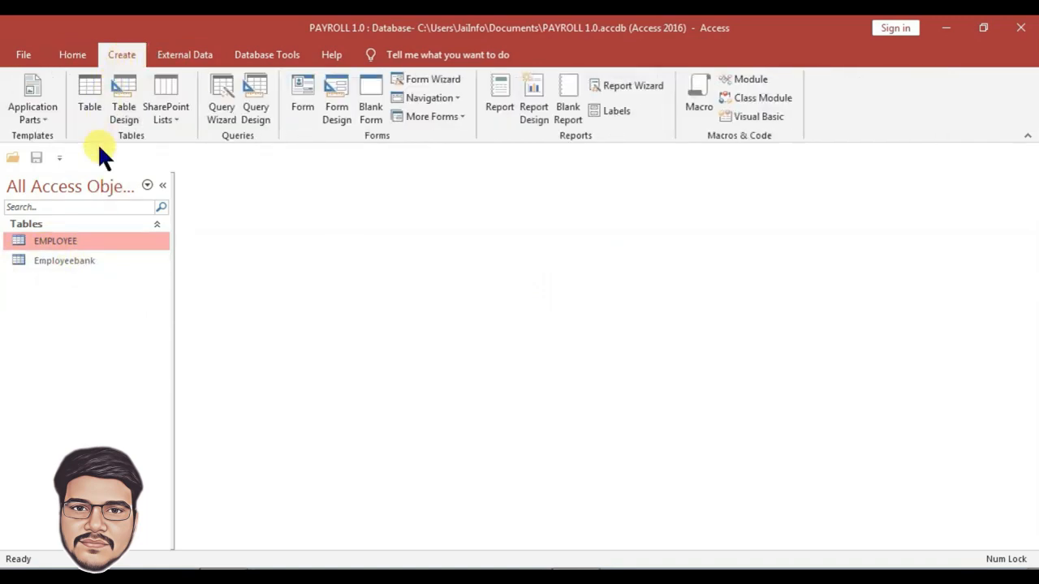
pyautogui.click(262, 113)
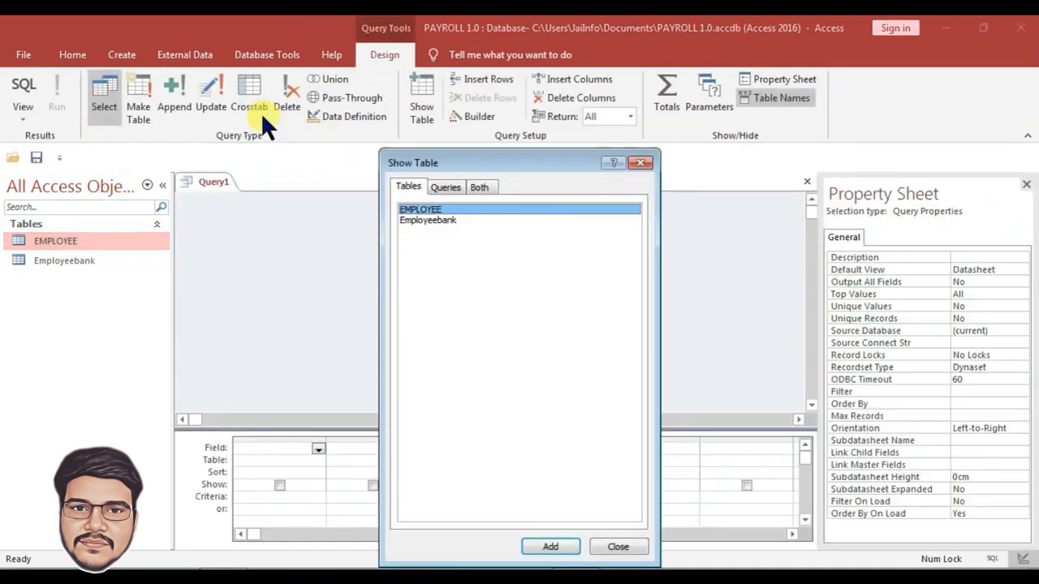
pyautogui.click(567, 550)
pyautogui.click(439, 219)
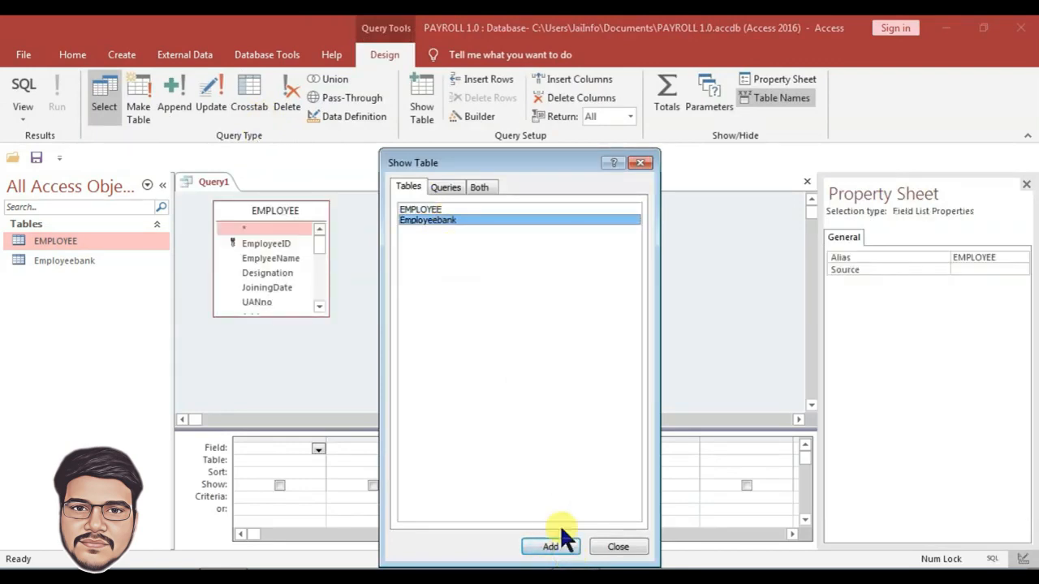
pyautogui.click(560, 546)
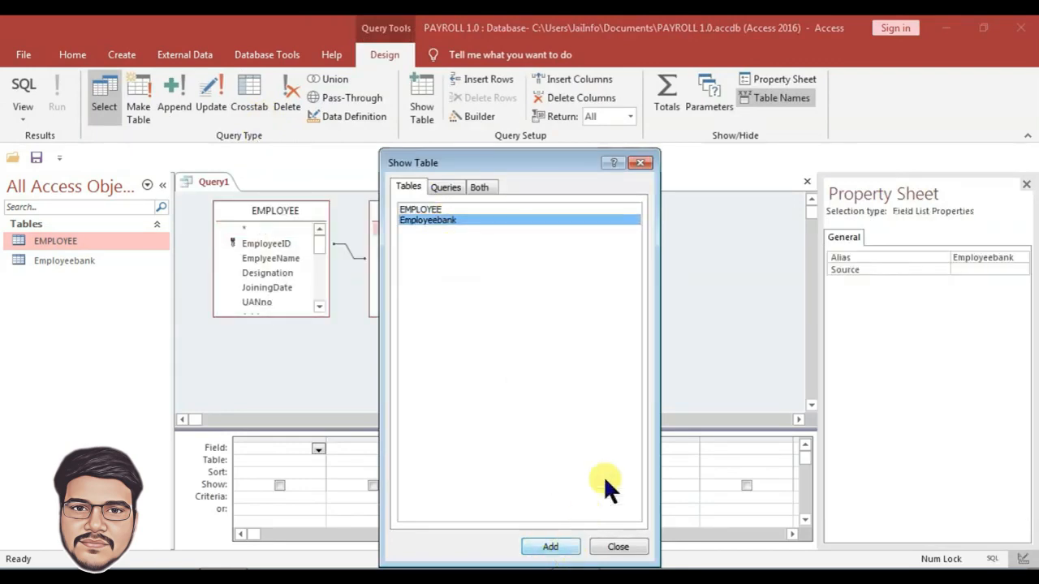
pyautogui.click(636, 160)
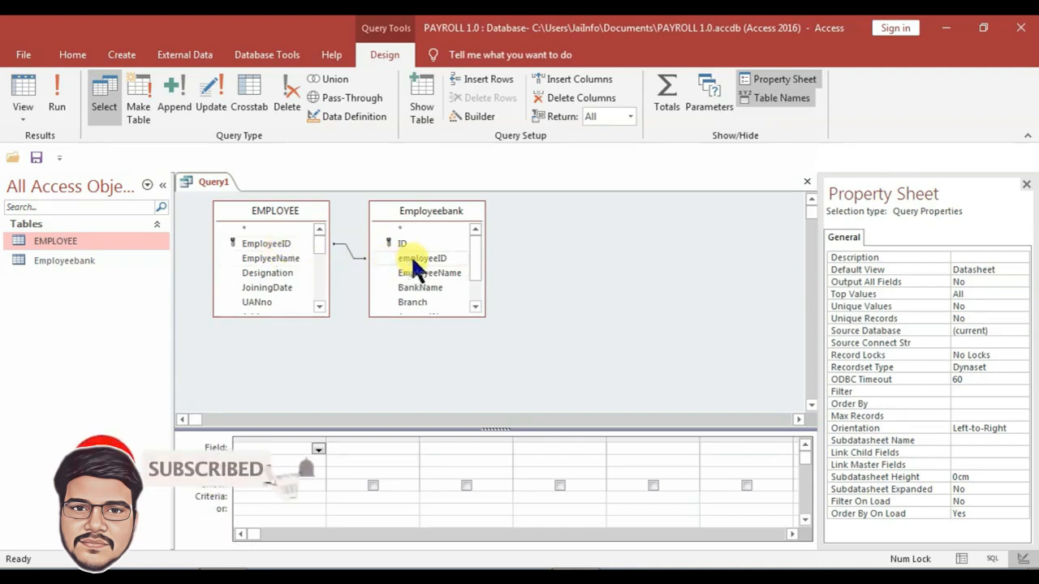
# - Set the EmployeeID join to include all records from EMPLOYEE and only the matching records from Employeebank
pyautogui.click(345, 243)
pyautogui.doubleClick(345, 240)
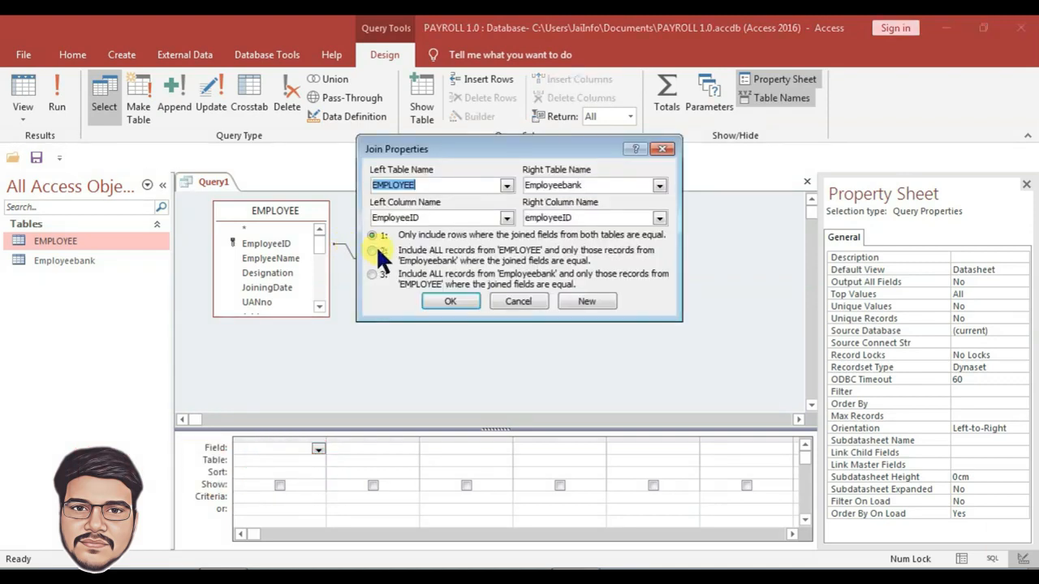
pyautogui.click(373, 252)
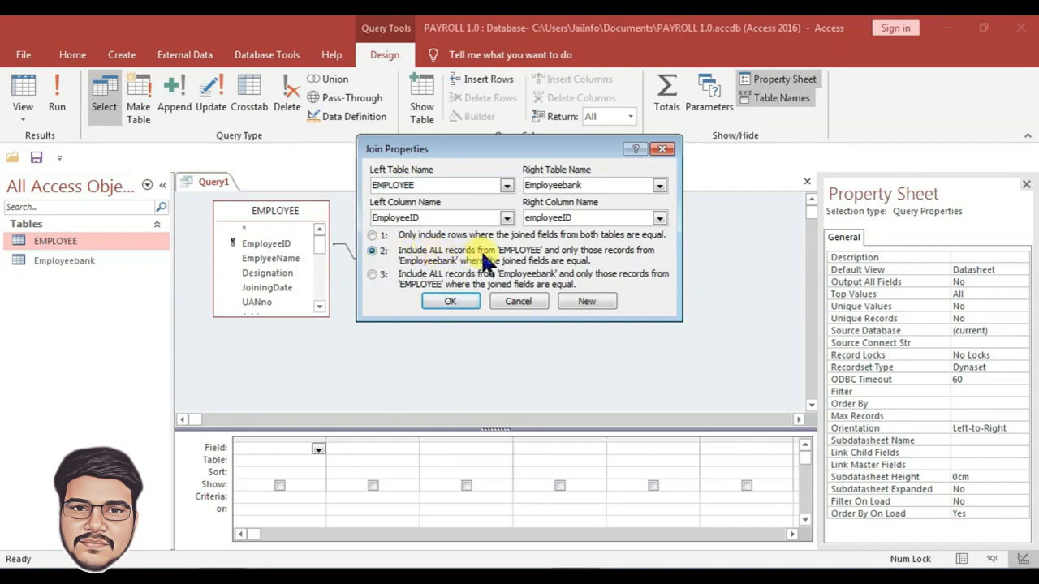
pyautogui.click(449, 302)
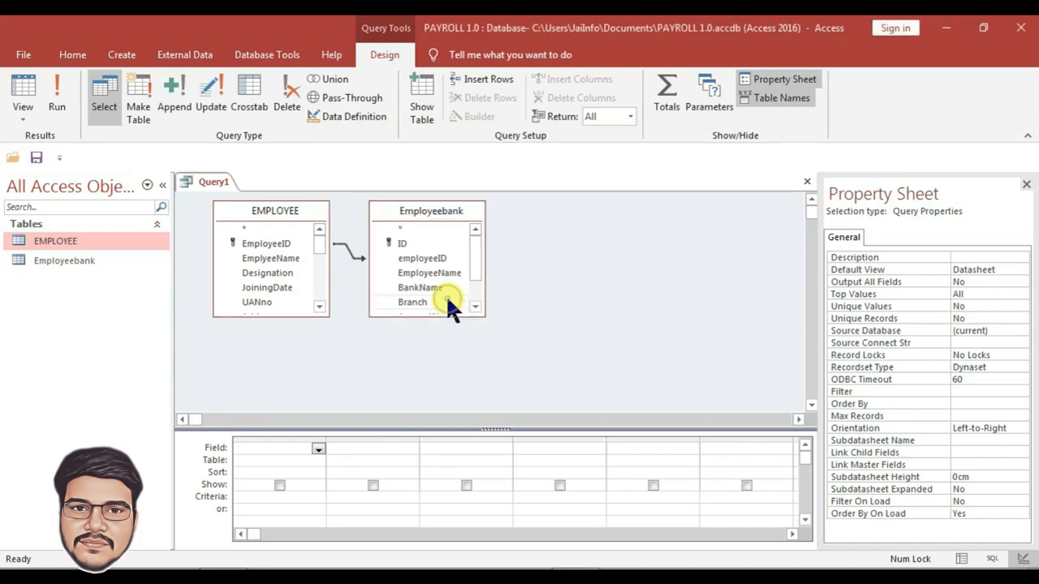
# - Add EmployeeID, EmplyeeName, Designation, JoiningDate and UANno from EMPLOYEE to the query's design grid
pyautogui.doubleClick(264, 244)
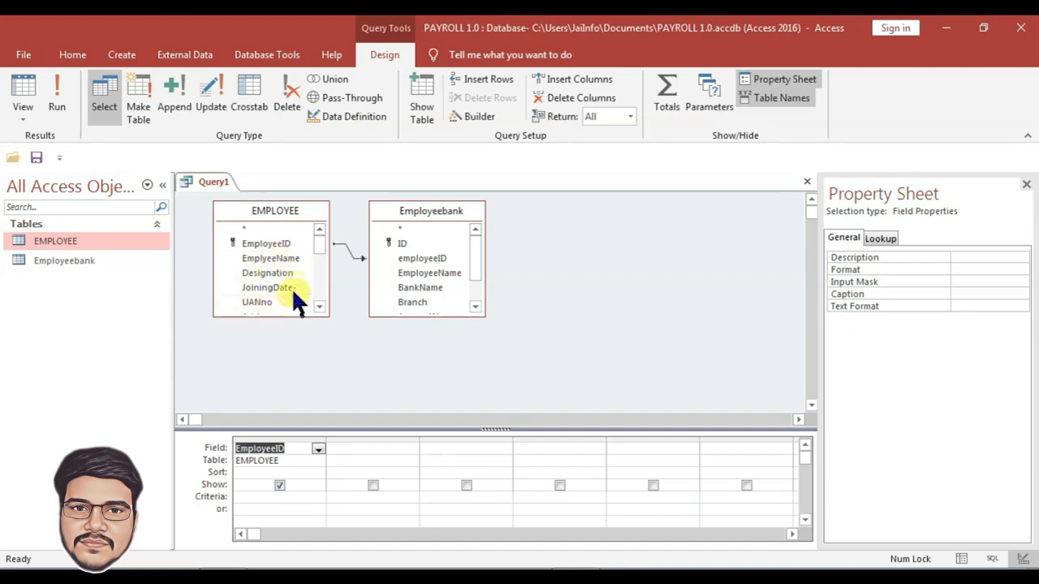
pyautogui.moveTo(323, 250); pyautogui.dragTo(322, 251)
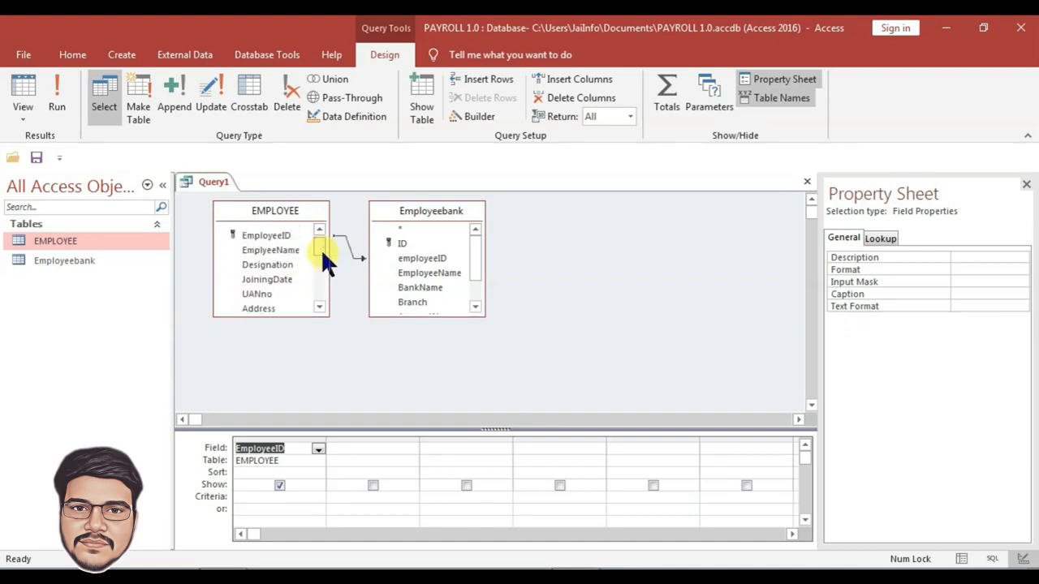
pyautogui.doubleClick(264, 250)
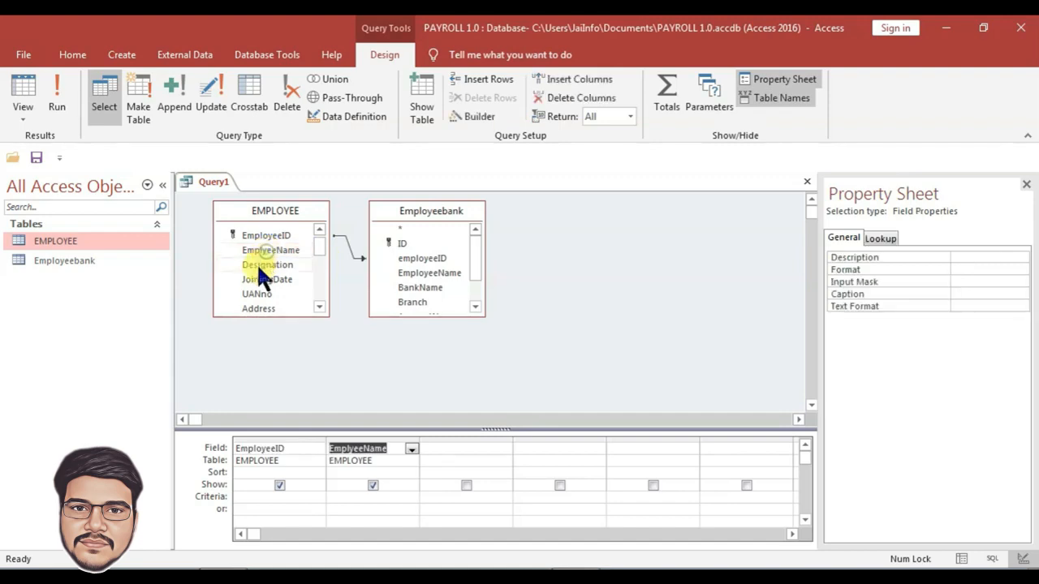
pyautogui.doubleClick(258, 266)
pyautogui.doubleClick(258, 278)
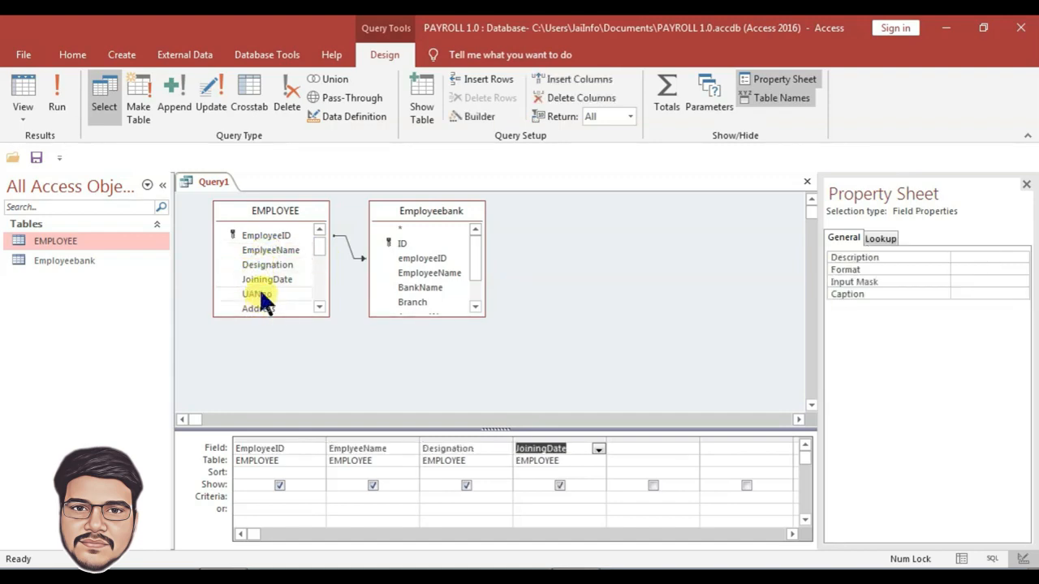
pyautogui.doubleClick(259, 294)
pyautogui.doubleClick(262, 295)
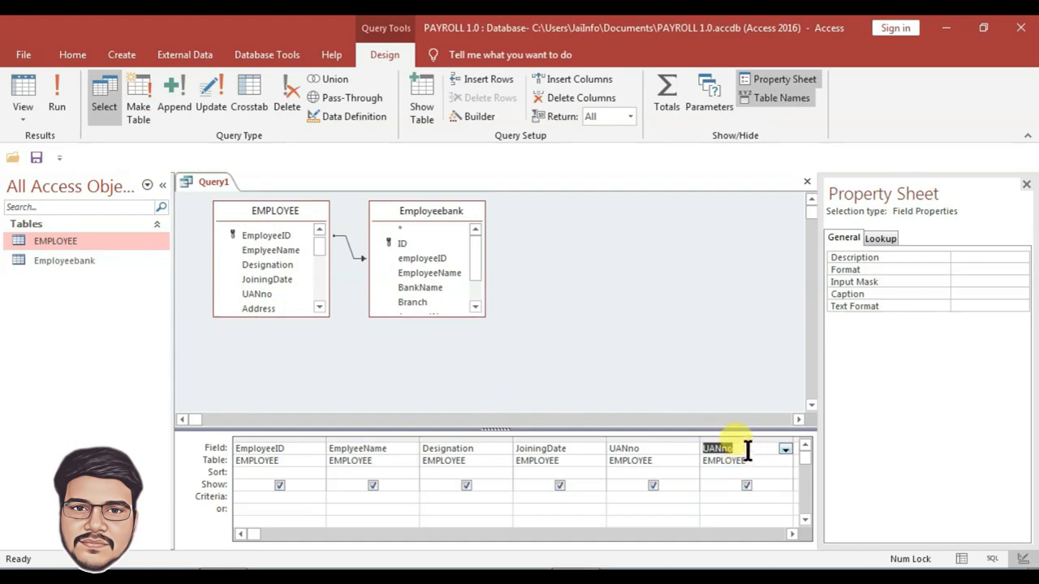
pyautogui.press('Delete')
pyautogui.click(677, 441)
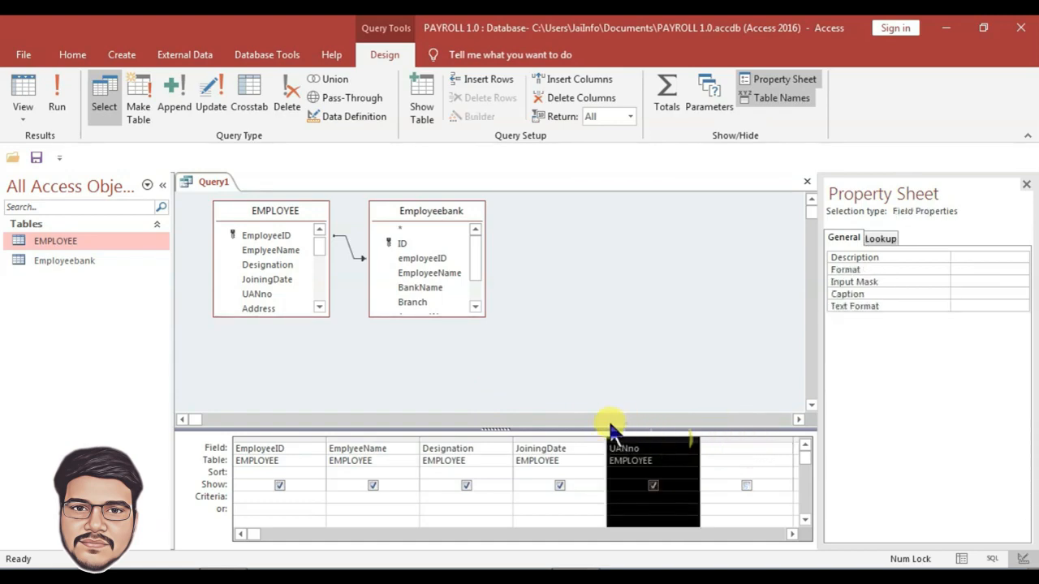
pyautogui.click(706, 450)
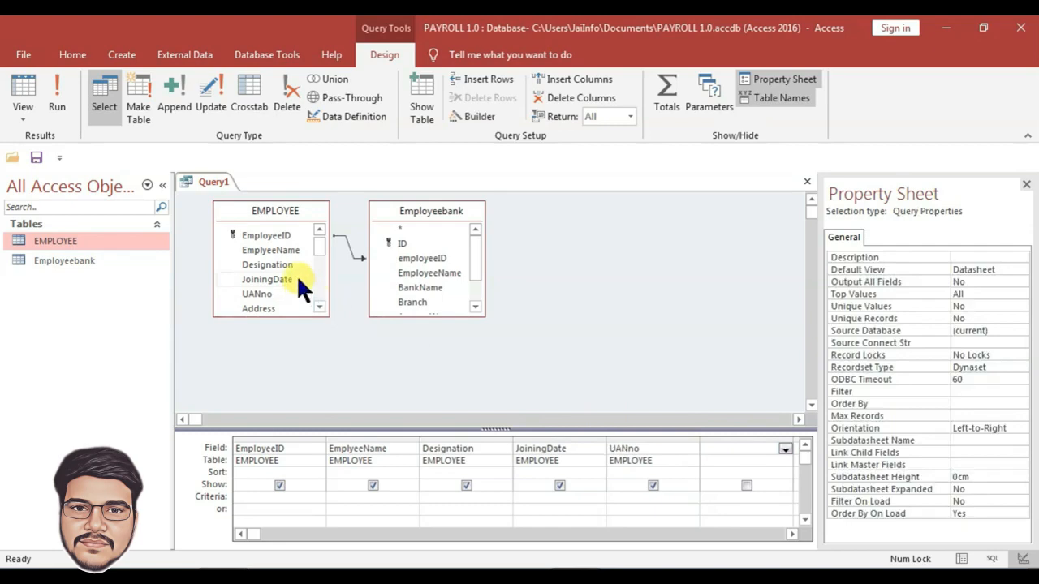
# - Add the Address, Mobile and WorkingDays fields to the query, enlarging the EMPLOYEE field list to show more fields
pyautogui.doubleClick(246, 307)
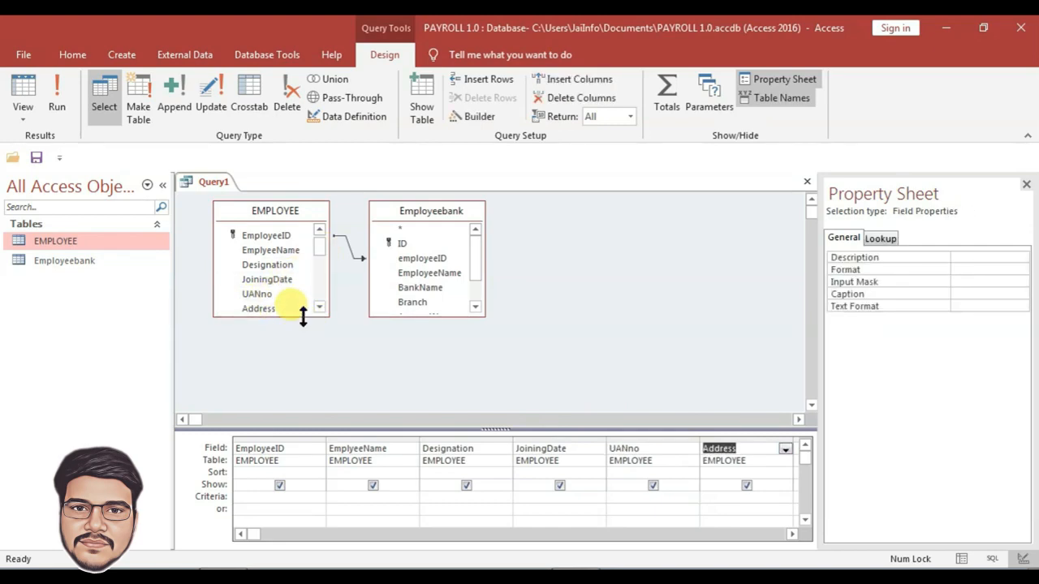
pyautogui.moveTo(303, 316); pyautogui.dragTo(292, 395)
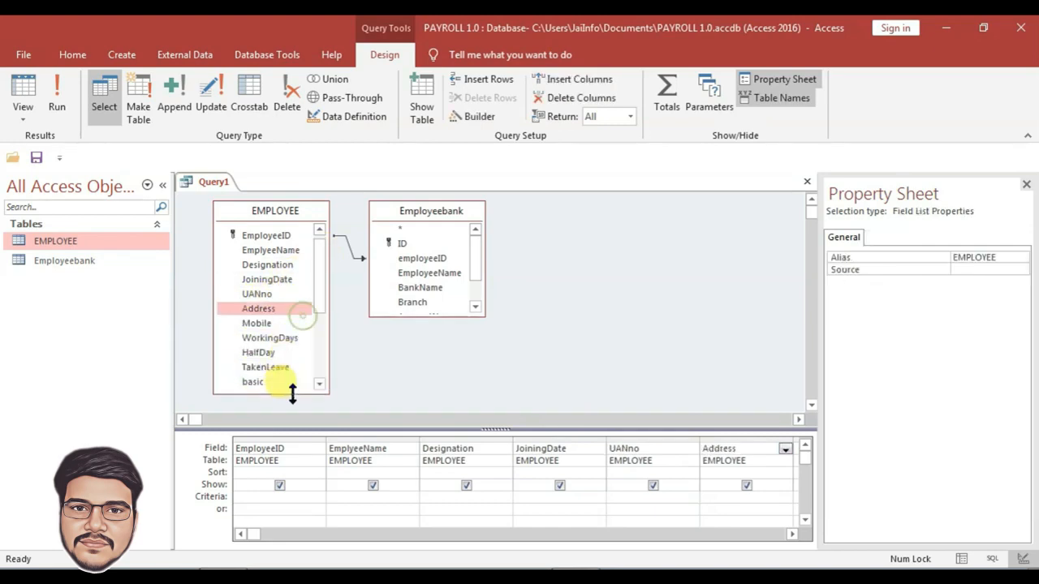
pyautogui.doubleClick(258, 323)
pyautogui.doubleClick(261, 338)
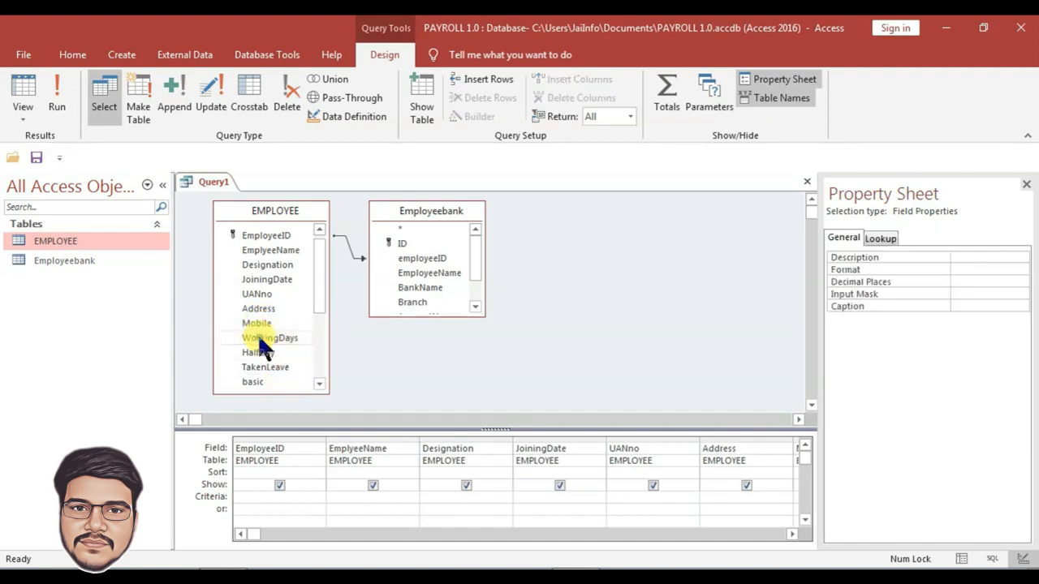
# - Add HalfDay, TakenLeave, HRA, Travelling, TransAllowance and OTAmount from EMPLOYEE to the query's design grid
pyautogui.doubleClick(259, 353)
pyautogui.doubleClick(261, 366)
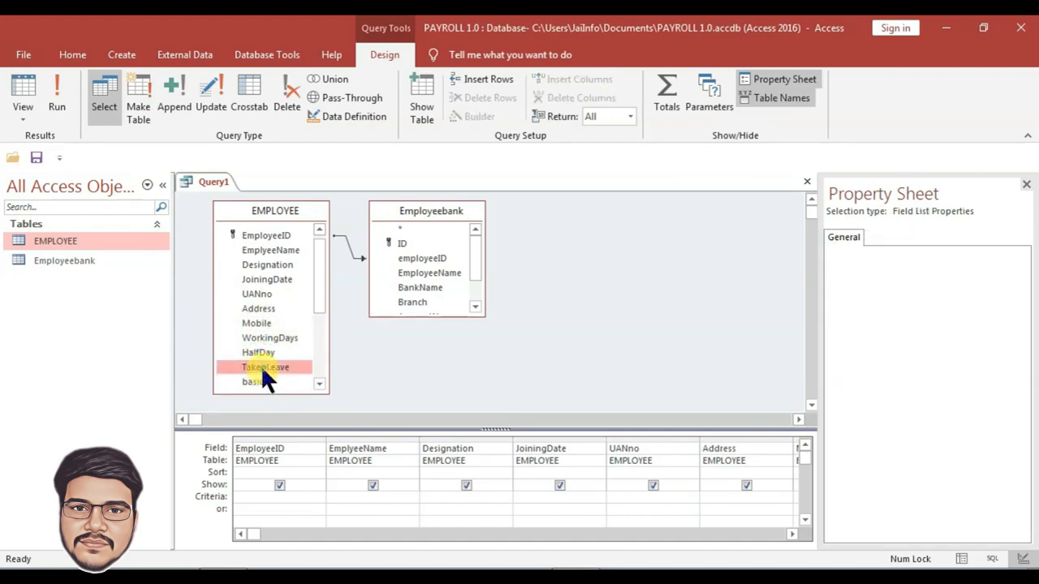
pyautogui.click(257, 381)
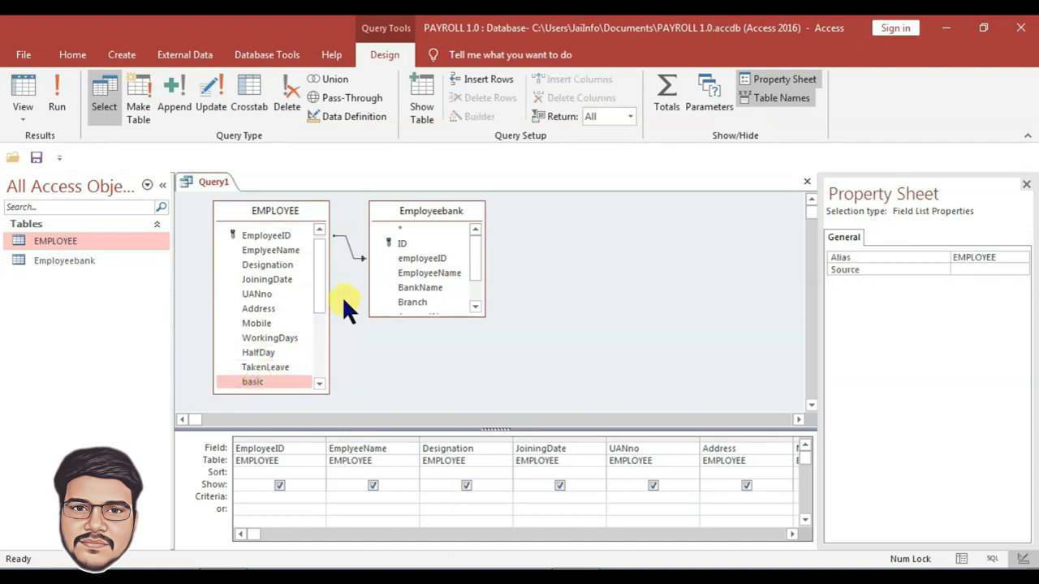
pyautogui.moveTo(316, 299); pyautogui.dragTo(314, 366)
pyautogui.doubleClick(257, 252)
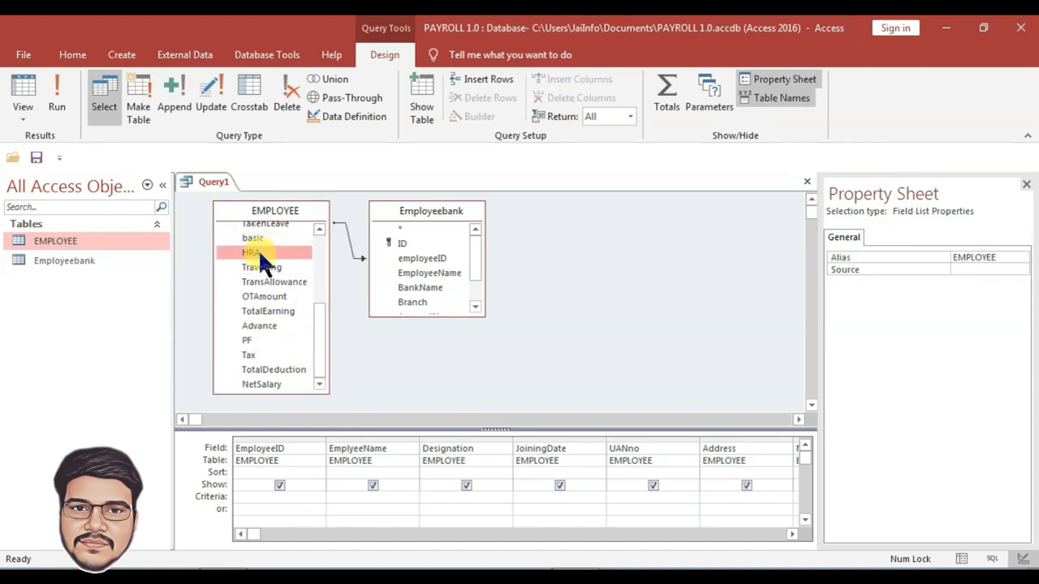
pyautogui.doubleClick(274, 265)
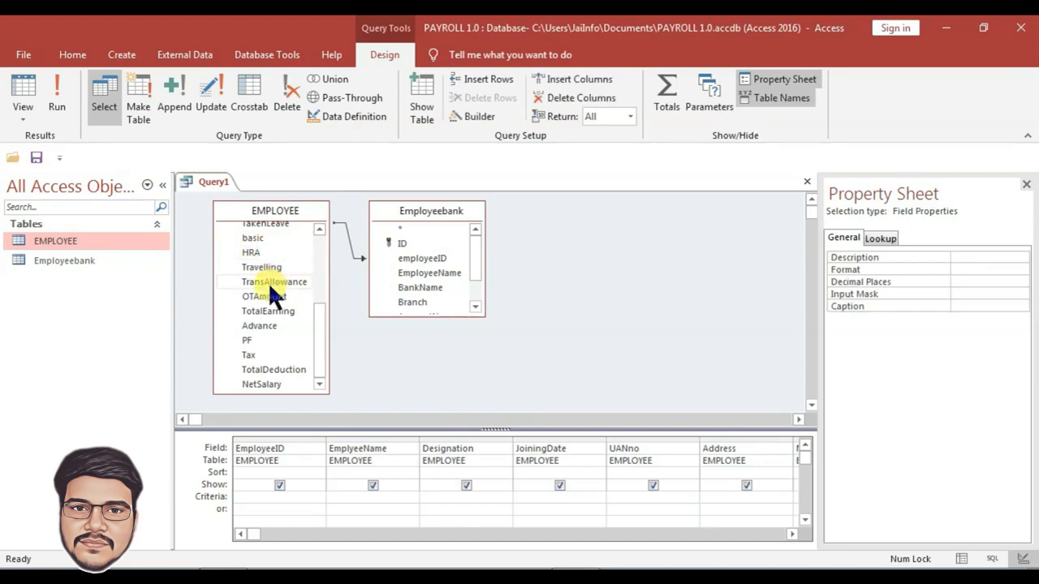
pyautogui.doubleClick(267, 282)
# - Add TotalEarning, Advance, PF, Tax, TotalDeduction and NetSalary from EMPLOYEE to the query
pyautogui.doubleClick(273, 311)
pyautogui.doubleClick(256, 325)
pyautogui.doubleClick(249, 336)
pyautogui.doubleClick(249, 354)
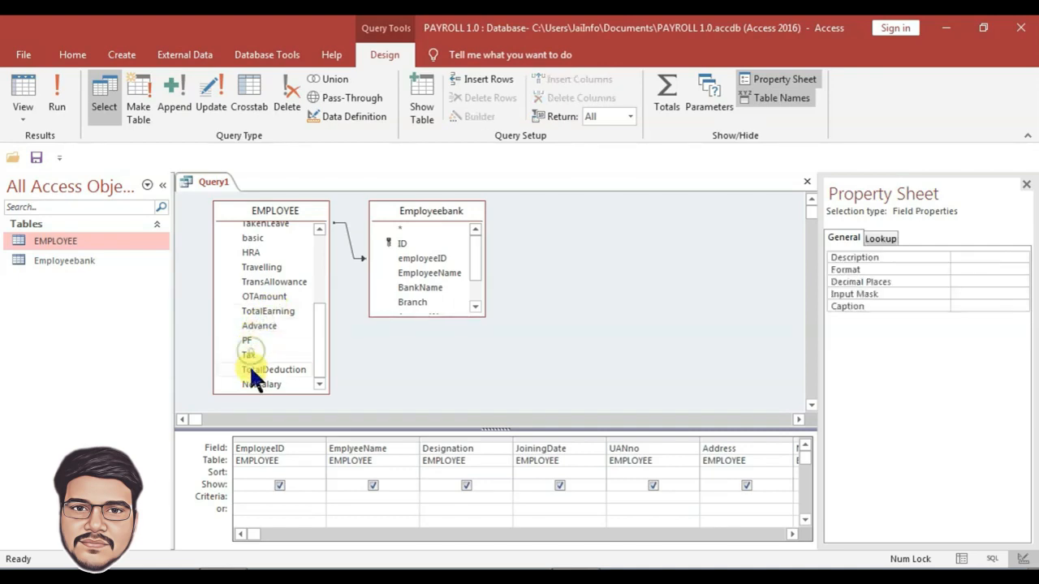
pyautogui.doubleClick(251, 367)
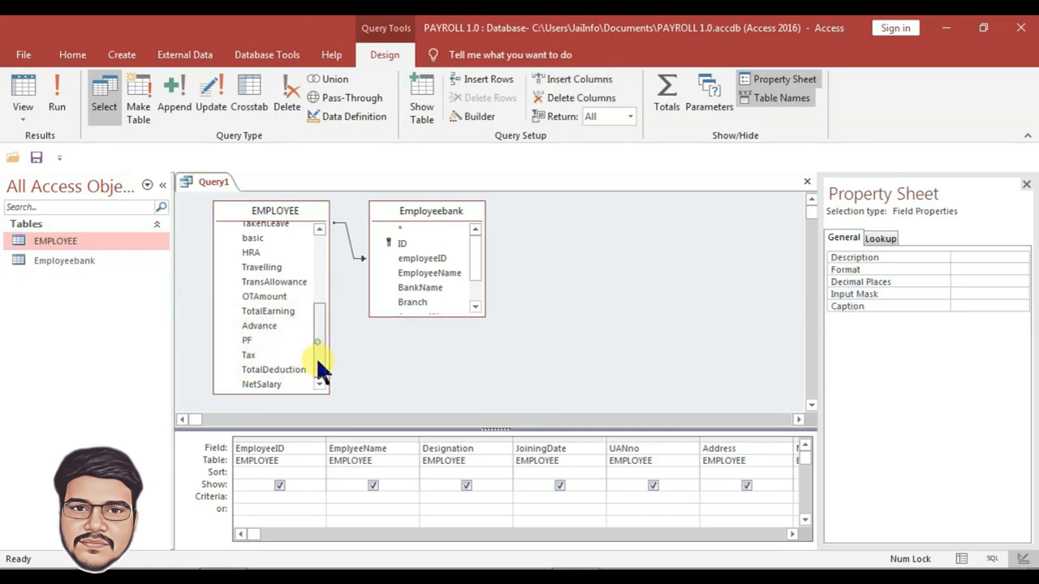
pyautogui.doubleClick(263, 380)
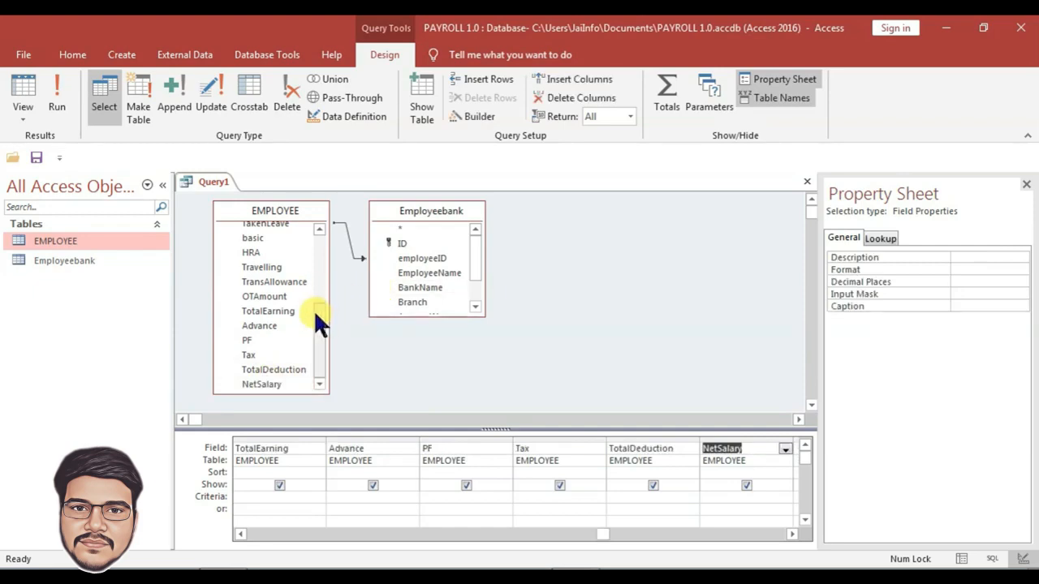
# - Enlarge the Employeebank field list and add BankName, Branch, AccountNo, AccountType and PaymentDate to the query
pyautogui.click(439, 211)
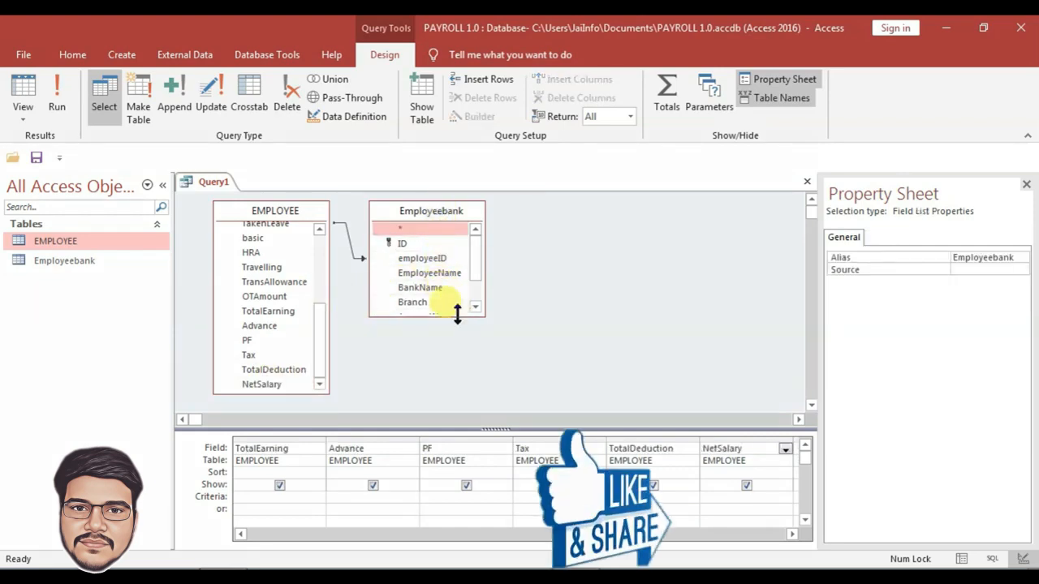
pyautogui.moveTo(462, 315); pyautogui.dragTo(463, 357)
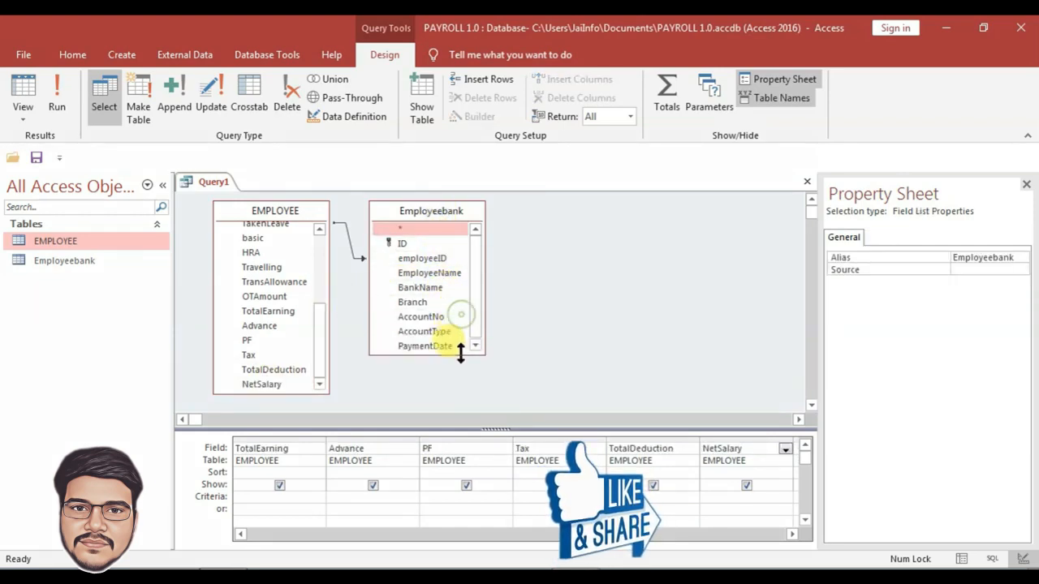
pyautogui.doubleClick(427, 286)
pyautogui.doubleClick(421, 301)
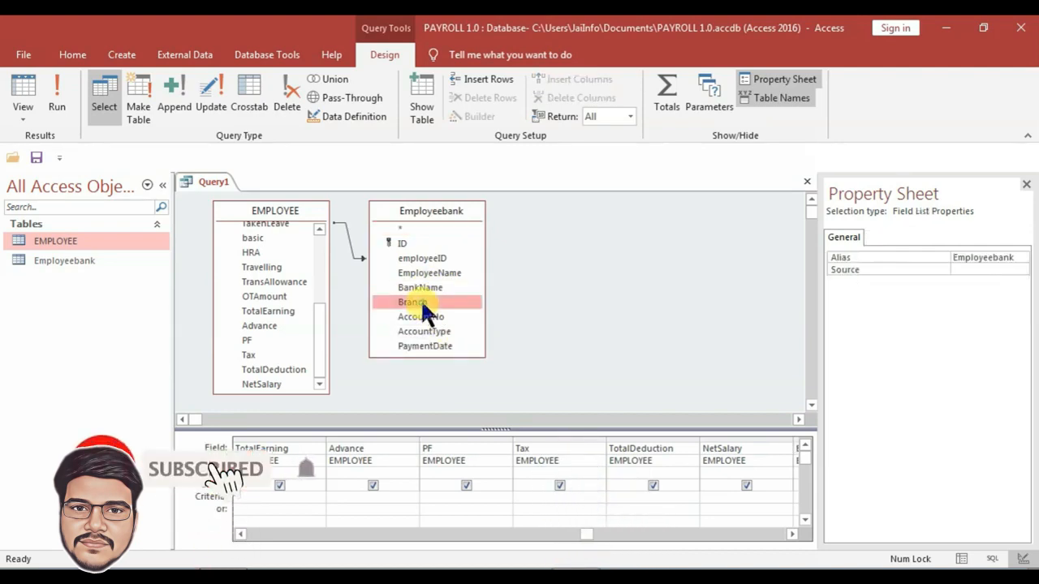
pyautogui.doubleClick(433, 316)
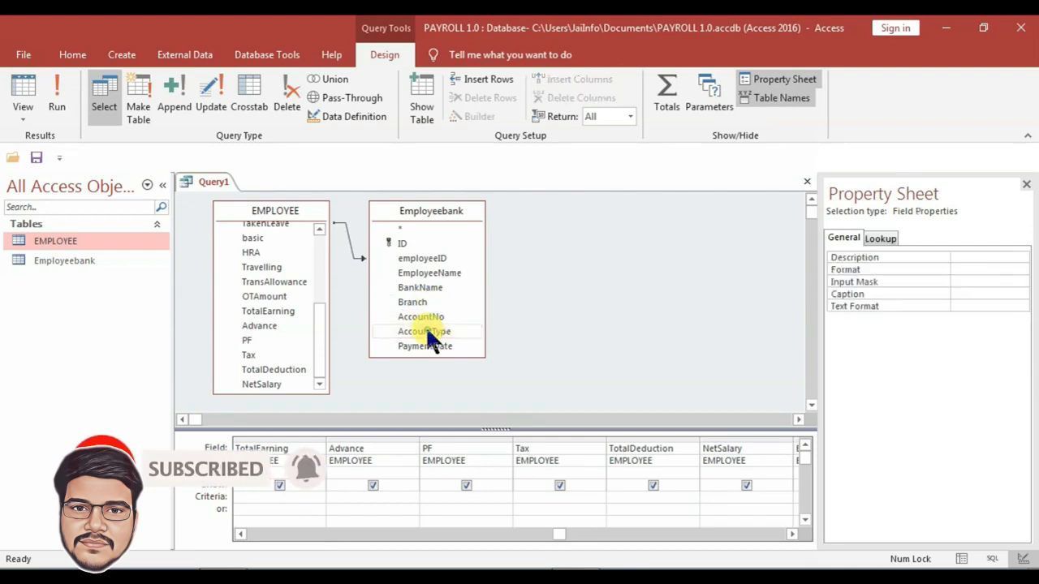
pyautogui.doubleClick(424, 330)
pyautogui.moveTo(451, 357); pyautogui.dragTo(456, 375)
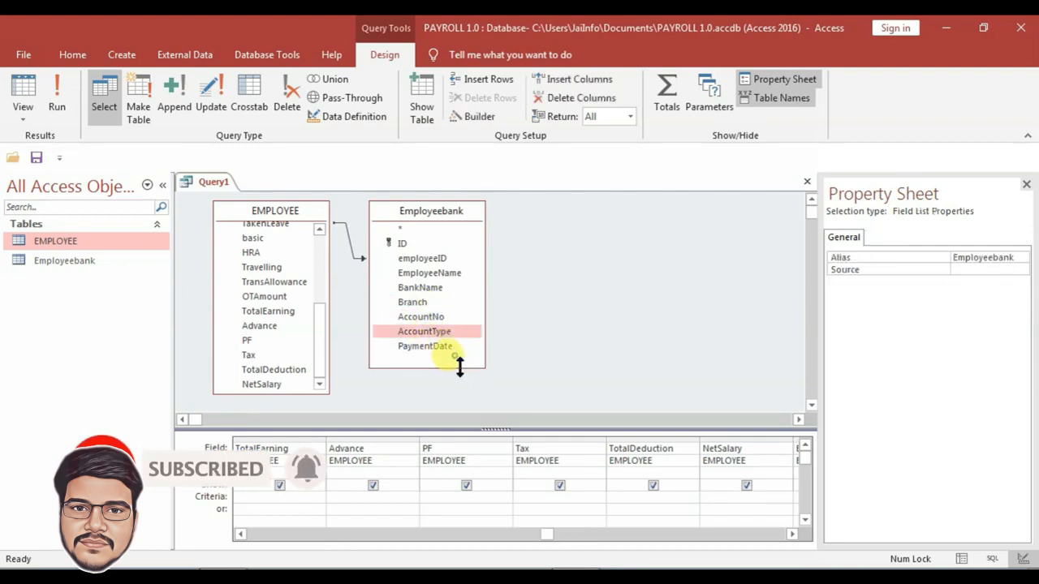
pyautogui.doubleClick(428, 344)
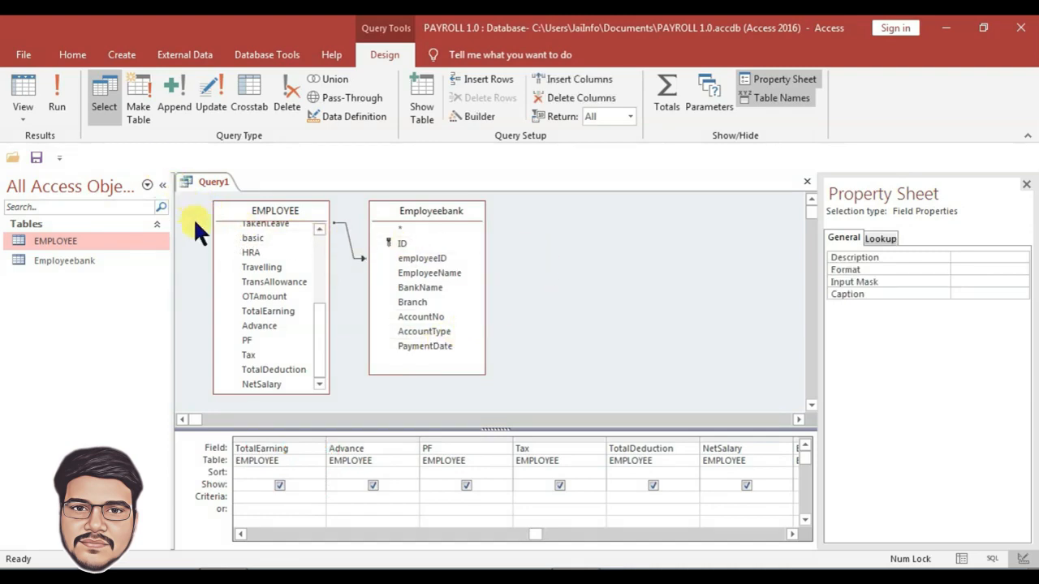
# - Save the query as Invoice and close it
pyautogui.hotkey('ctrl', 's')
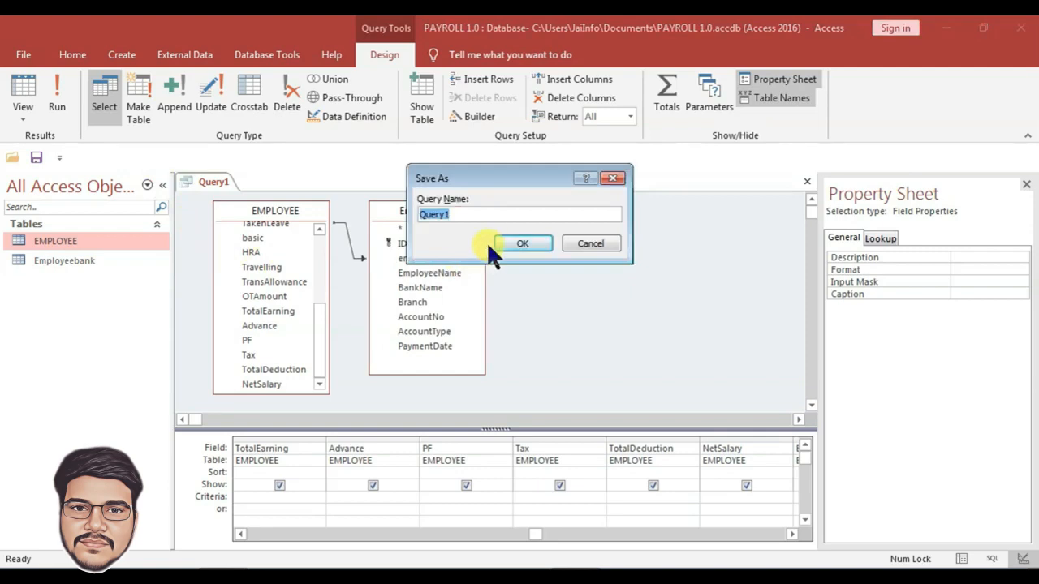
pyautogui.write('Invoice')
pyautogui.click(507, 241)
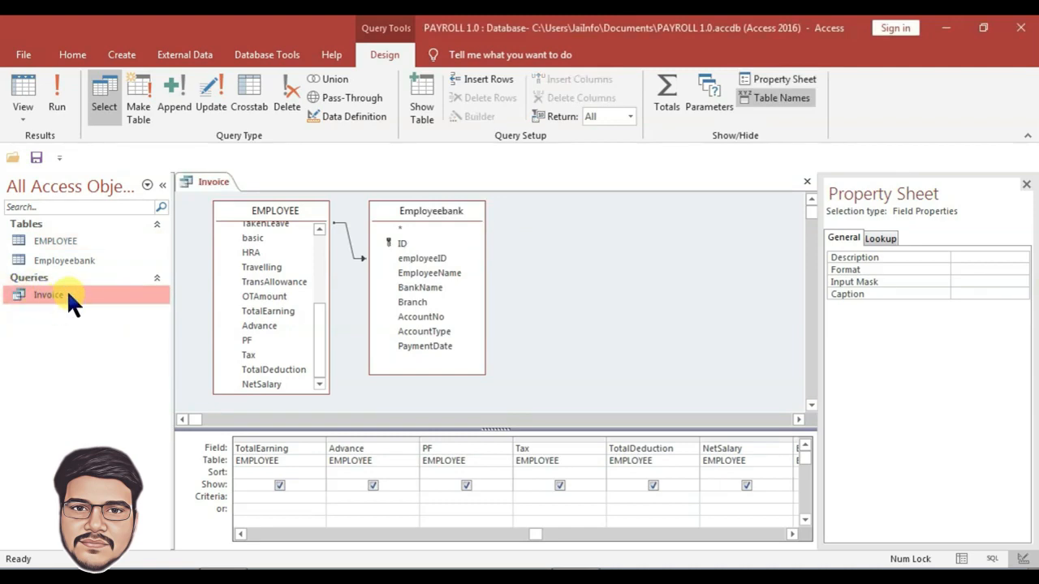
pyautogui.hotkey('ctrl', 'w')
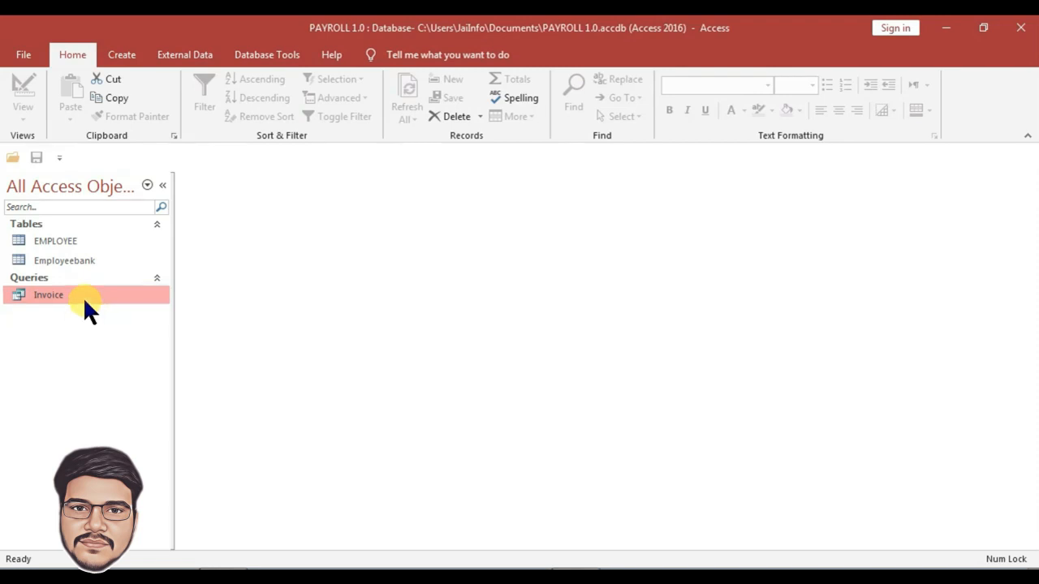
# - Create a new form in Design View and set its Record Source to the Invoice query
pyautogui.rightClick(65, 242)
pyautogui.click(114, 57)
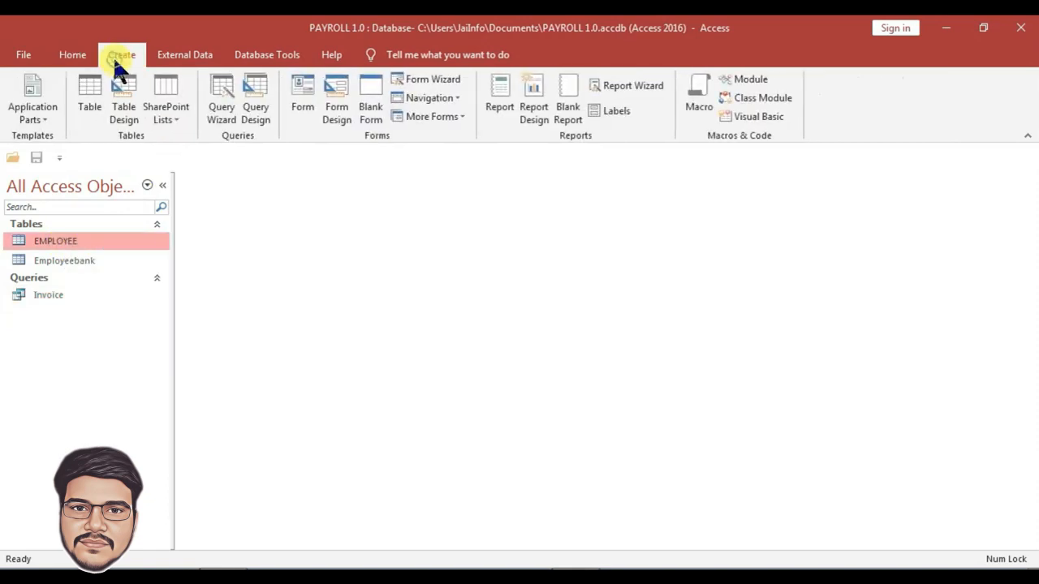
pyautogui.click(329, 114)
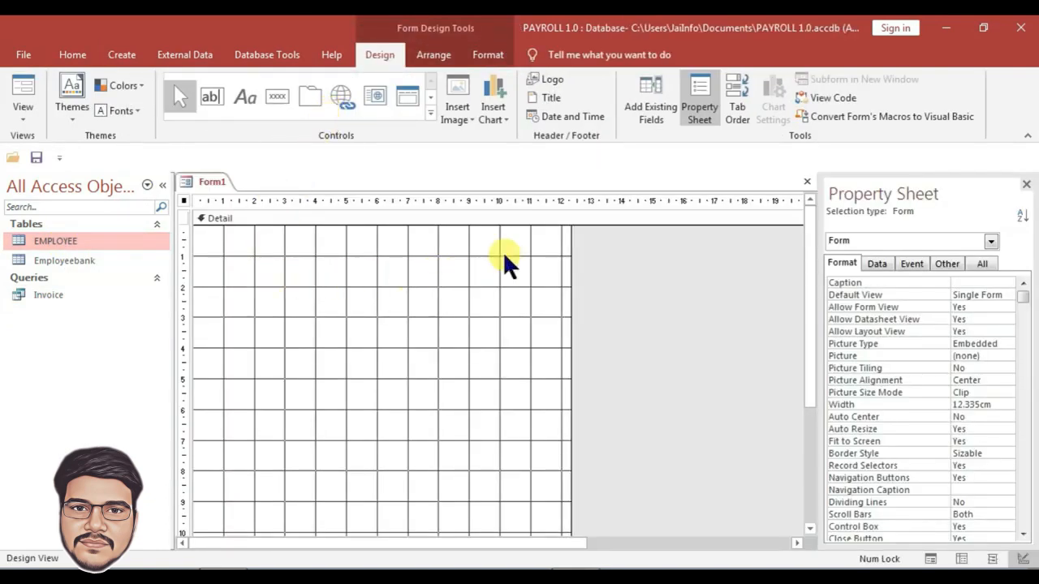
pyautogui.click(877, 264)
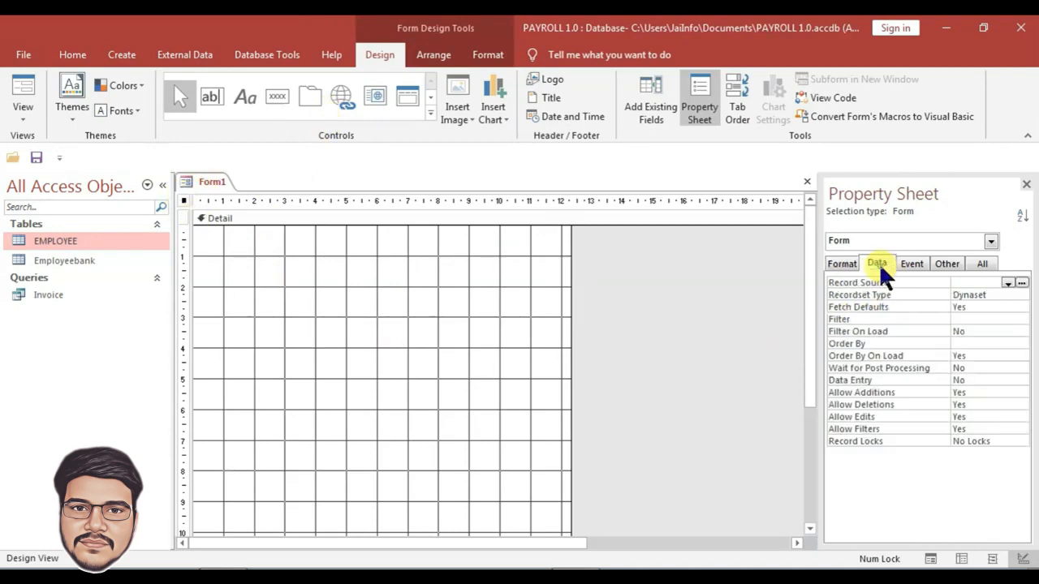
pyautogui.click(1007, 283)
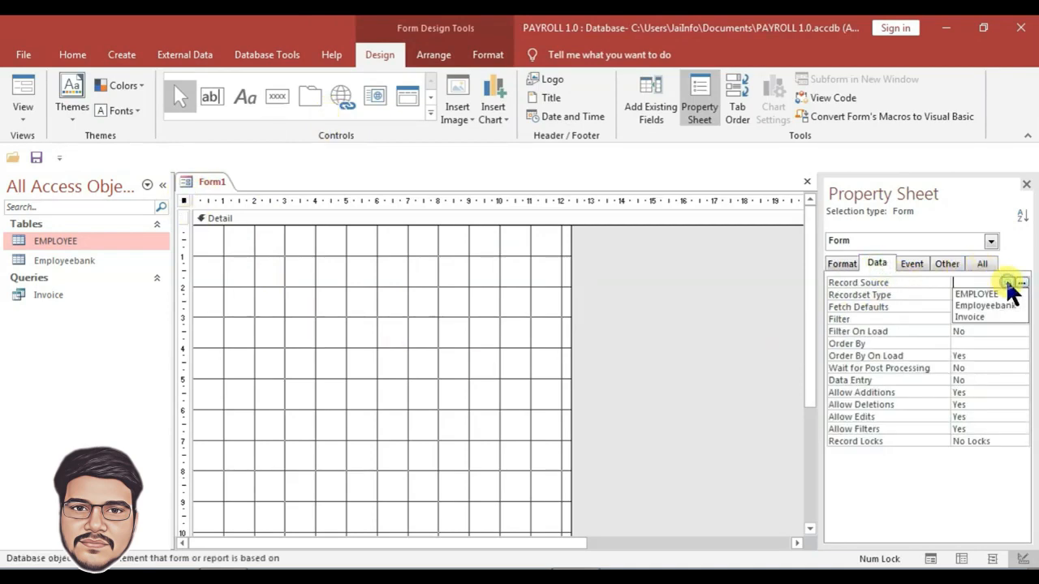
pyautogui.click(974, 319)
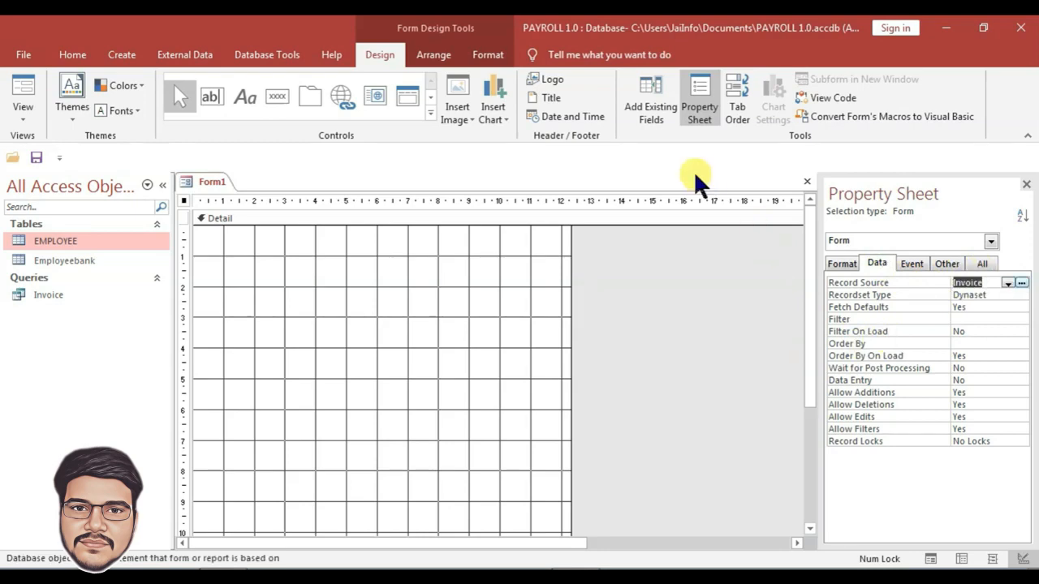
# - Place all available Invoice fields, from EmployeeID to PaymentDate, in the form's Detail section
pyautogui.click(637, 98)
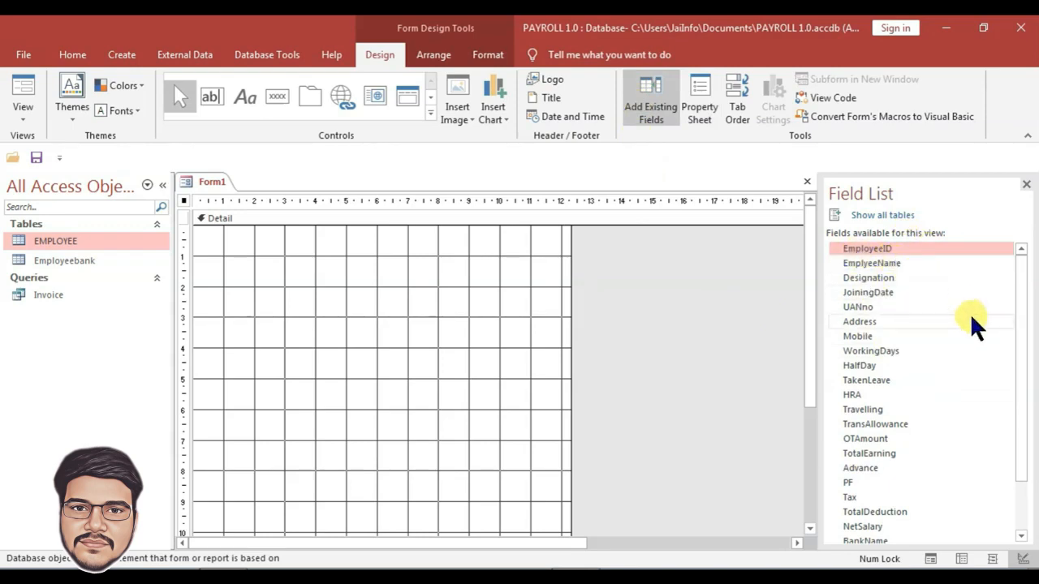
pyautogui.scroll(-1, 1019, 363)
pyautogui.moveTo(1025, 365); pyautogui.dragTo(1014, 487)
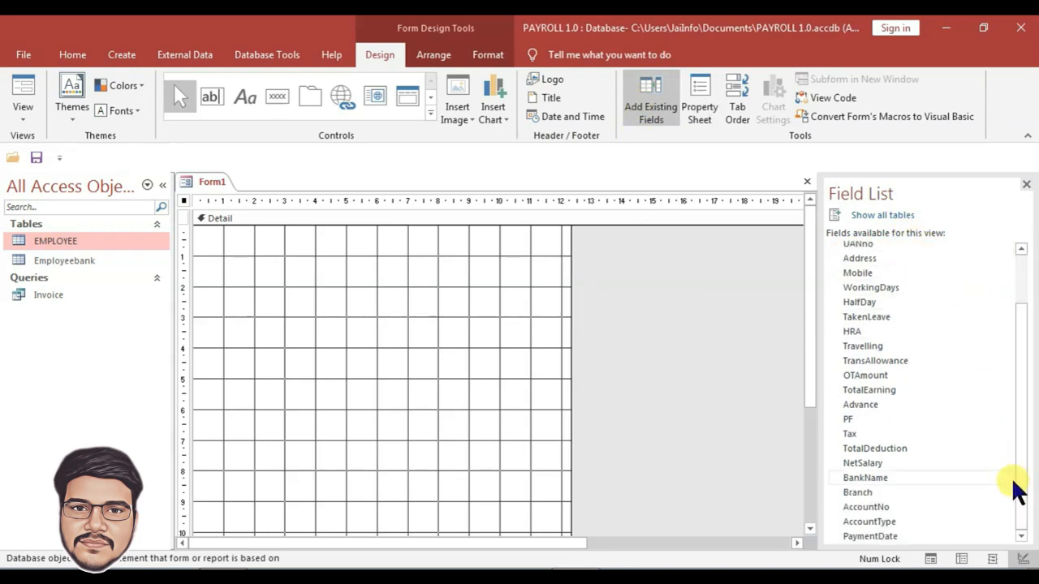
pyautogui.keyDown('shift'); pyautogui.click(865, 537); pyautogui.keyUp('shift')
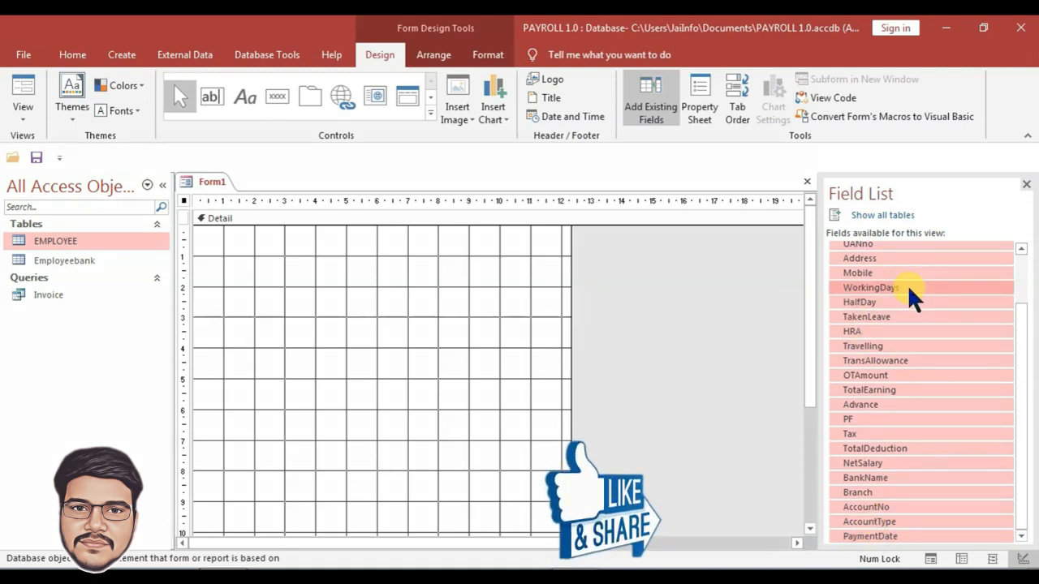
pyautogui.scroll(2, 896, 308)
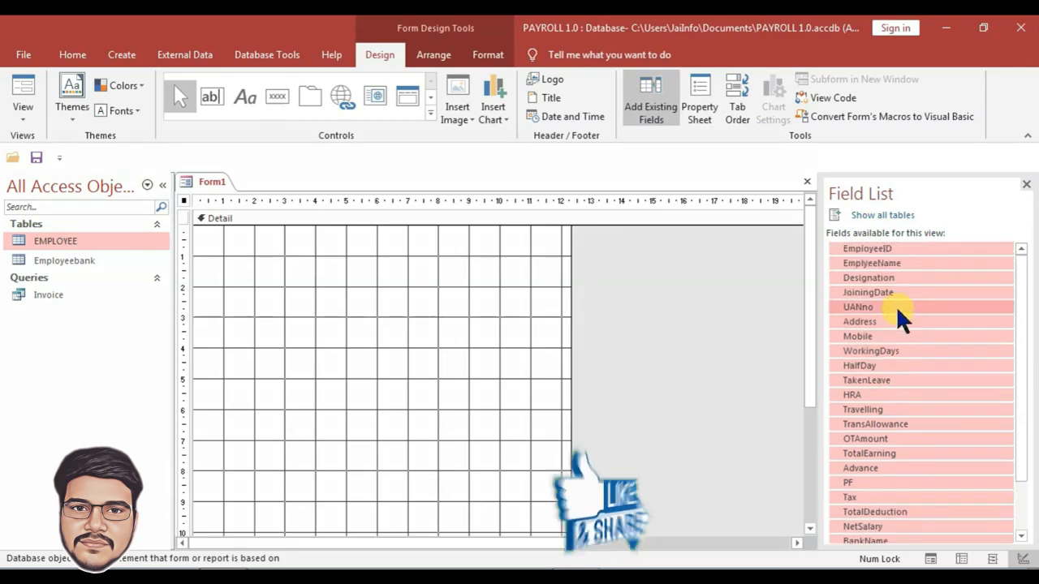
pyautogui.moveTo(889, 247); pyautogui.dragTo(332, 271)
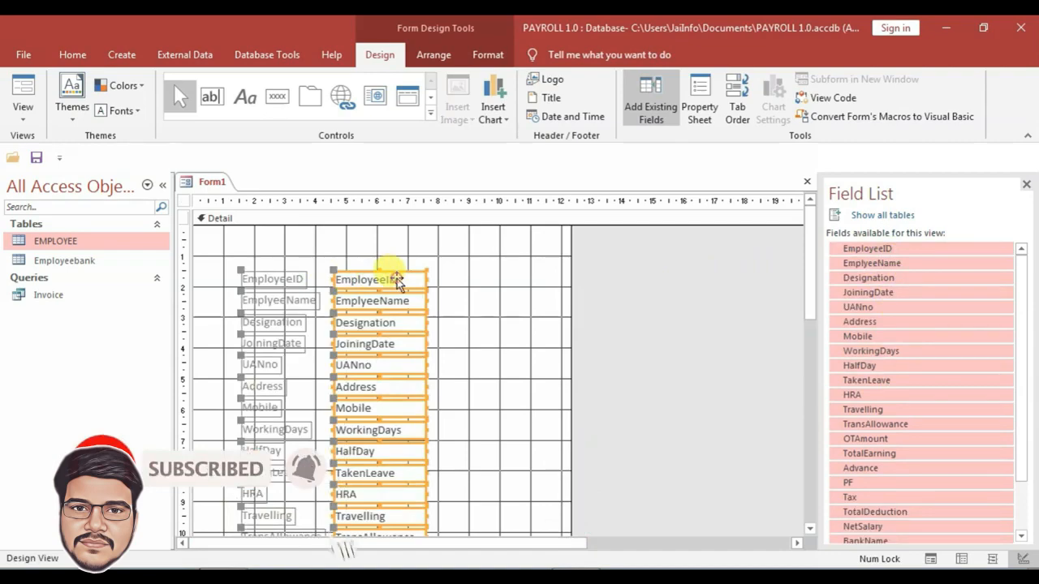
# - Arrange the selected form fields in a Tabular layout
pyautogui.rightClick(398, 274)
pyautogui.moveTo(493, 260)
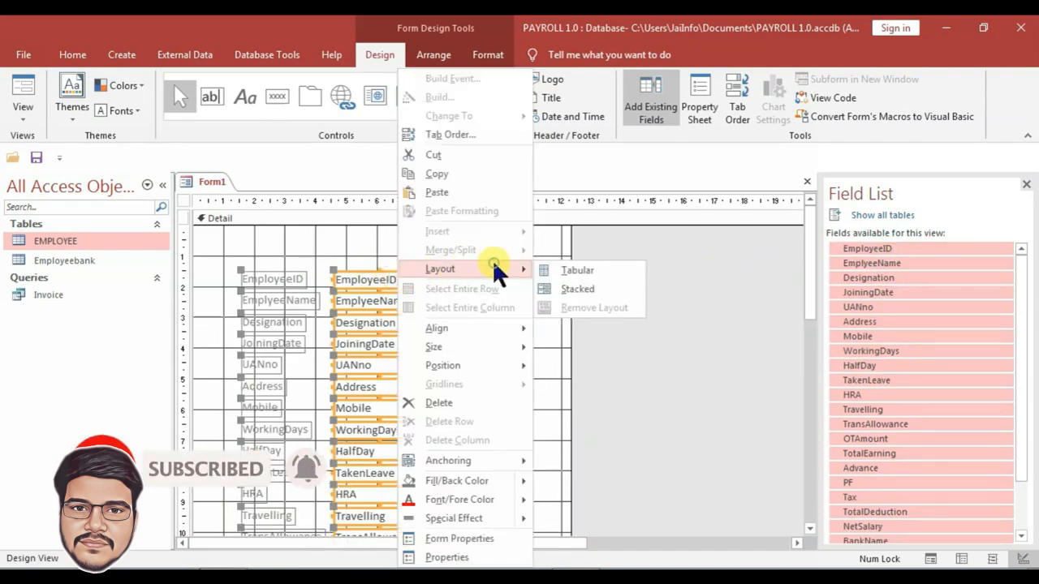
pyautogui.click(578, 265)
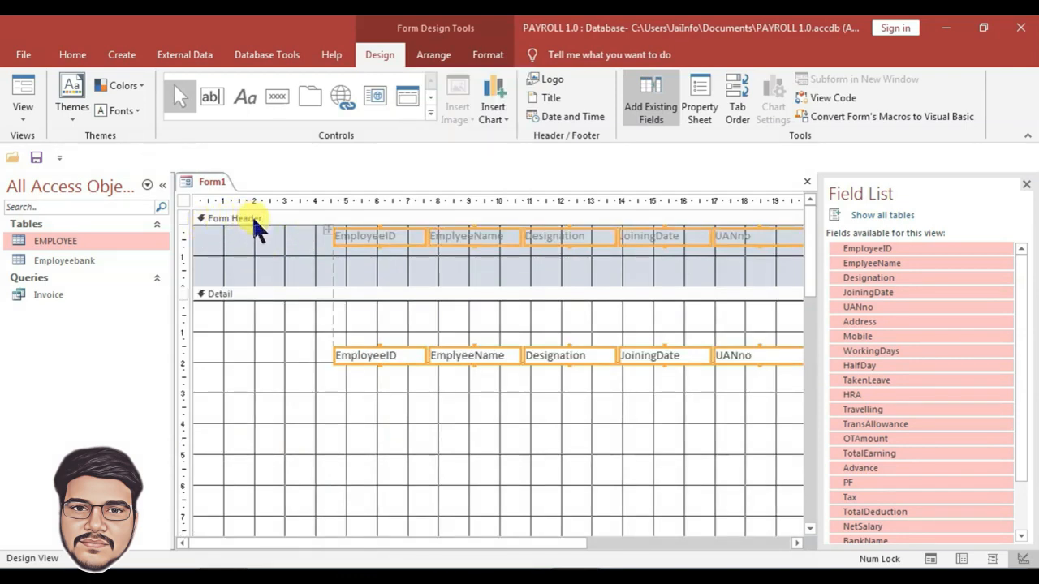
# - Move the tabular layout to the form's left edge and reduce the Form Header's height to about 1.5 cm
pyautogui.scroll(-1, 241, 312)
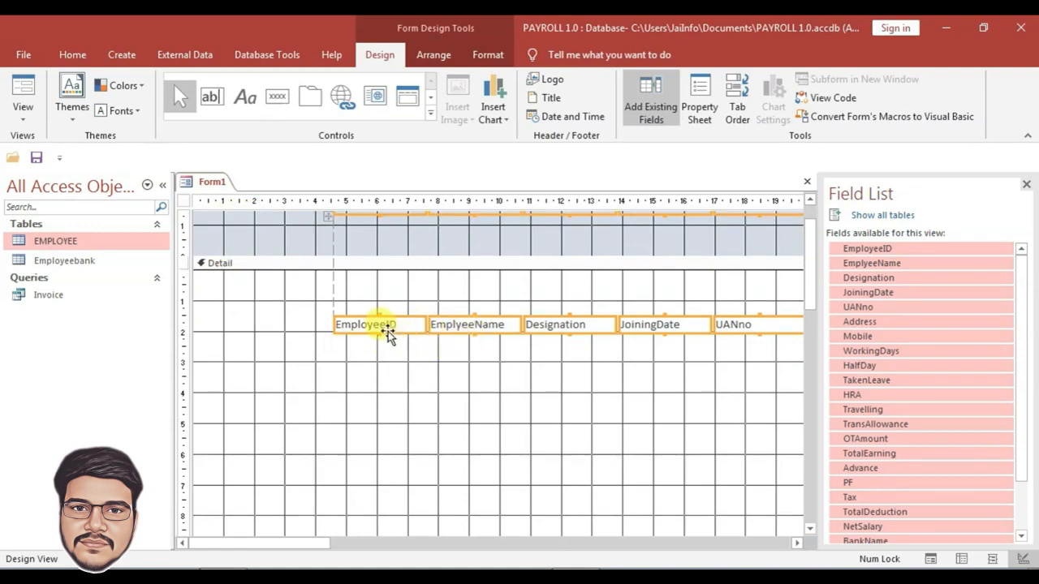
pyautogui.moveTo(388, 328); pyautogui.dragTo(225, 296)
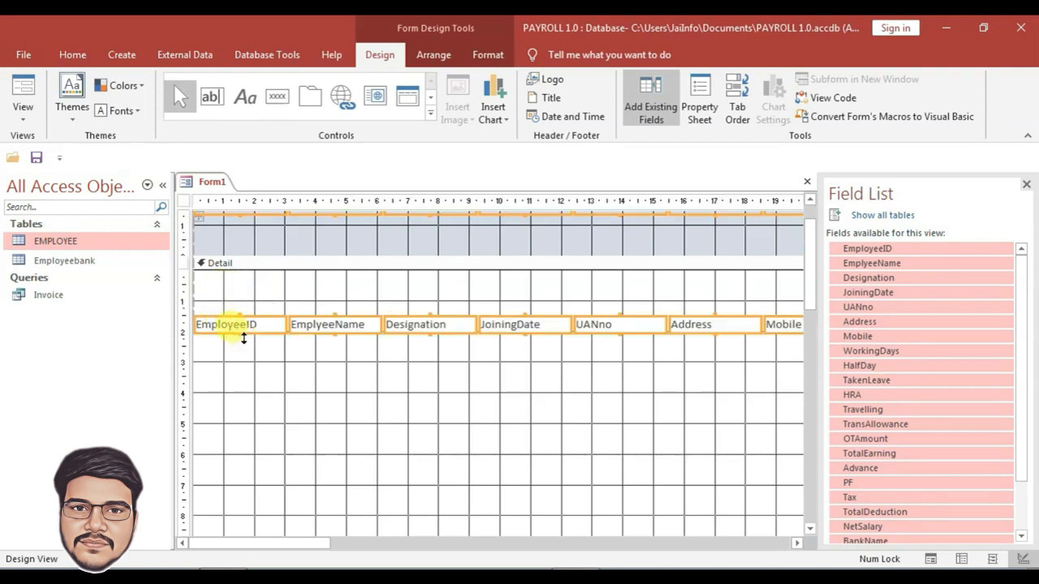
pyautogui.scroll(1, 243, 337)
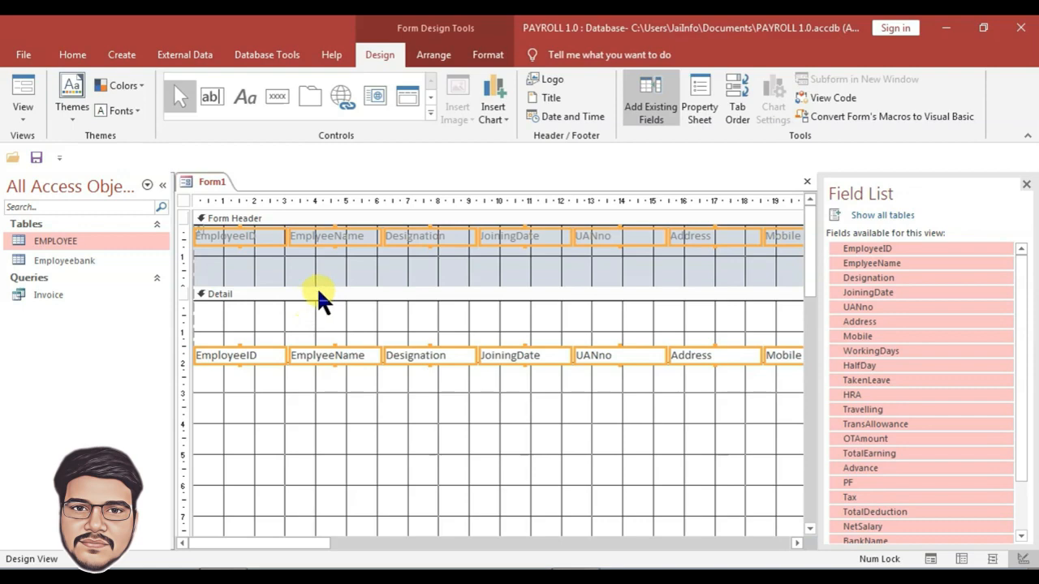
pyautogui.moveTo(321, 286)
pyautogui.mouseDown()
pyautogui.moveTo(325, 260)
pyautogui.moveTo(326, 269)
pyautogui.mouseUp()
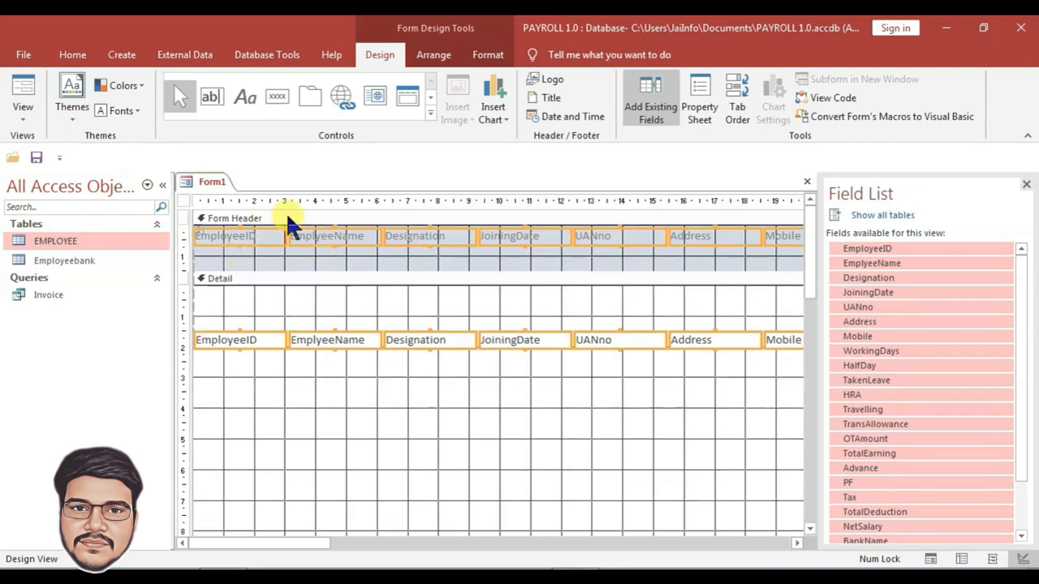
# - Format the selected header labels and field boxes with black text and adjust their shape outline
pyautogui.click(491, 55)
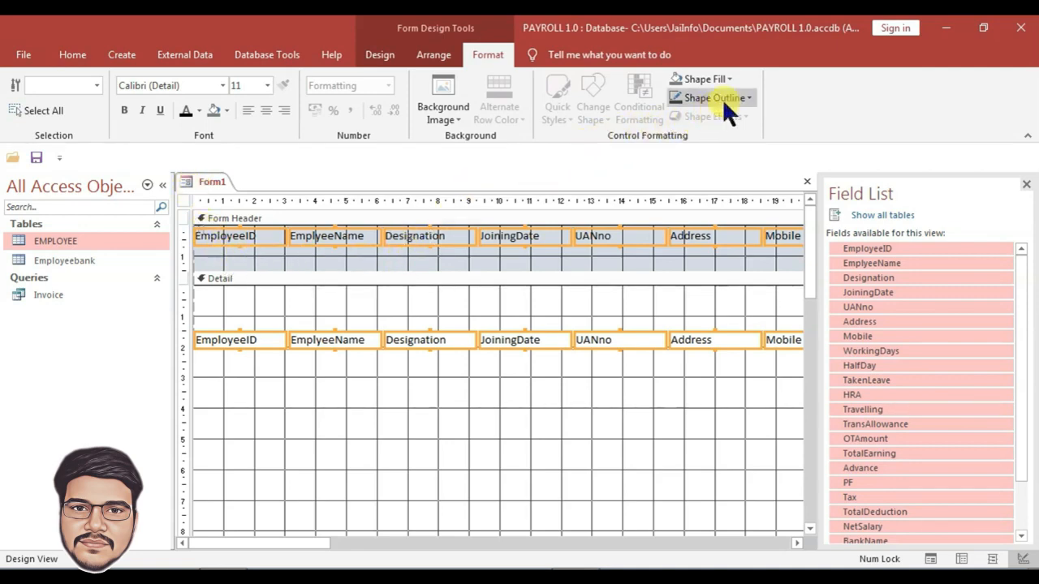
pyautogui.click(702, 370)
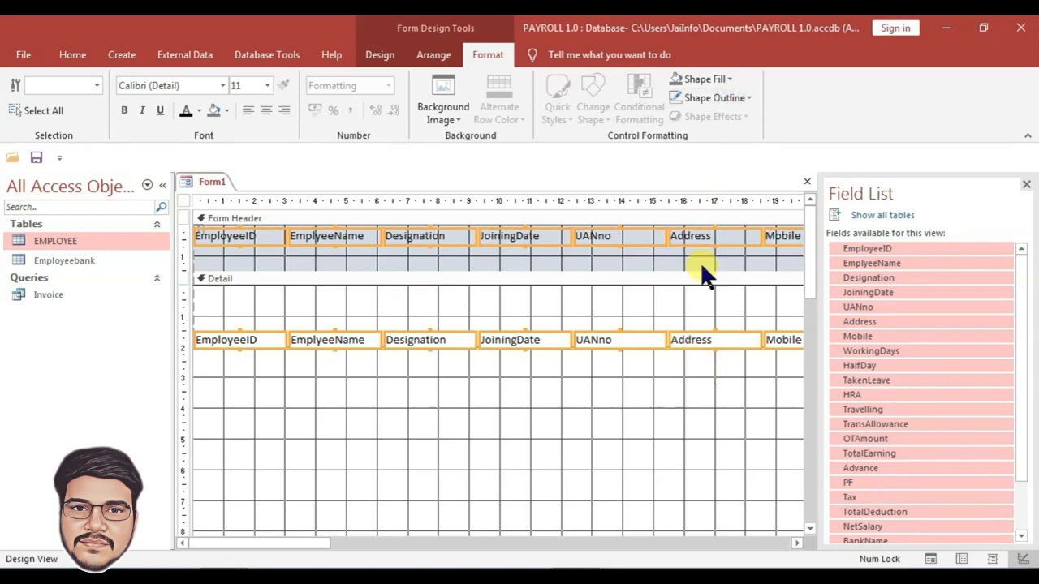
pyautogui.click(322, 302)
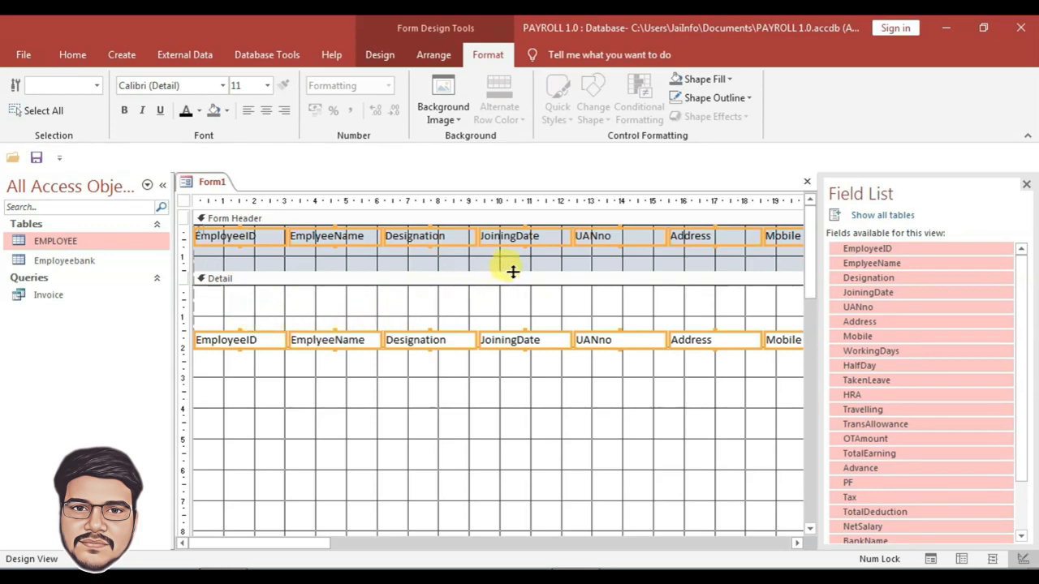
# - Draw a line about 55.6 cm wide across the Form Header, below the field labels
pyautogui.click(378, 55)
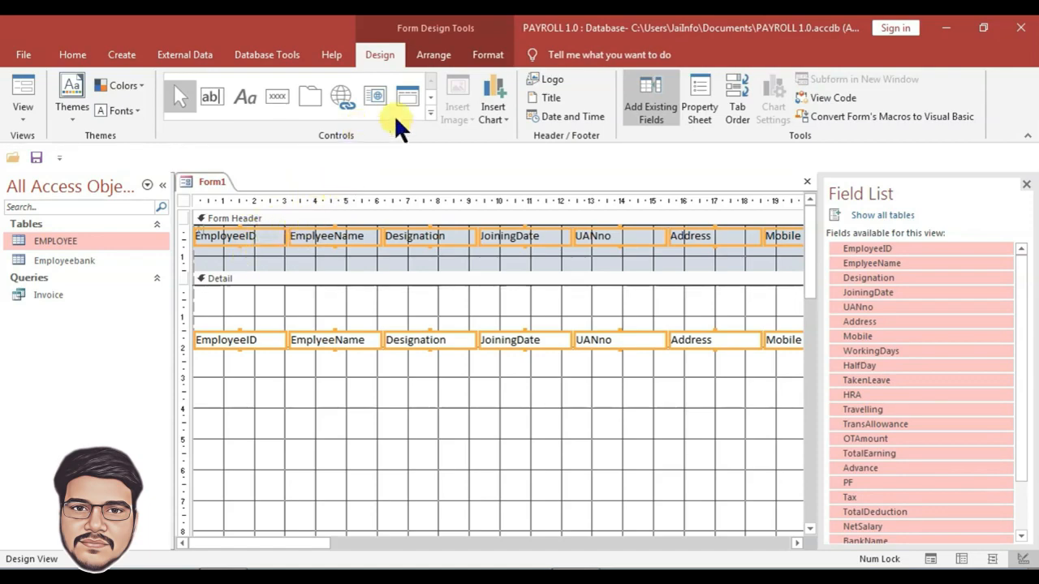
pyautogui.click(431, 116)
pyautogui.click(281, 116)
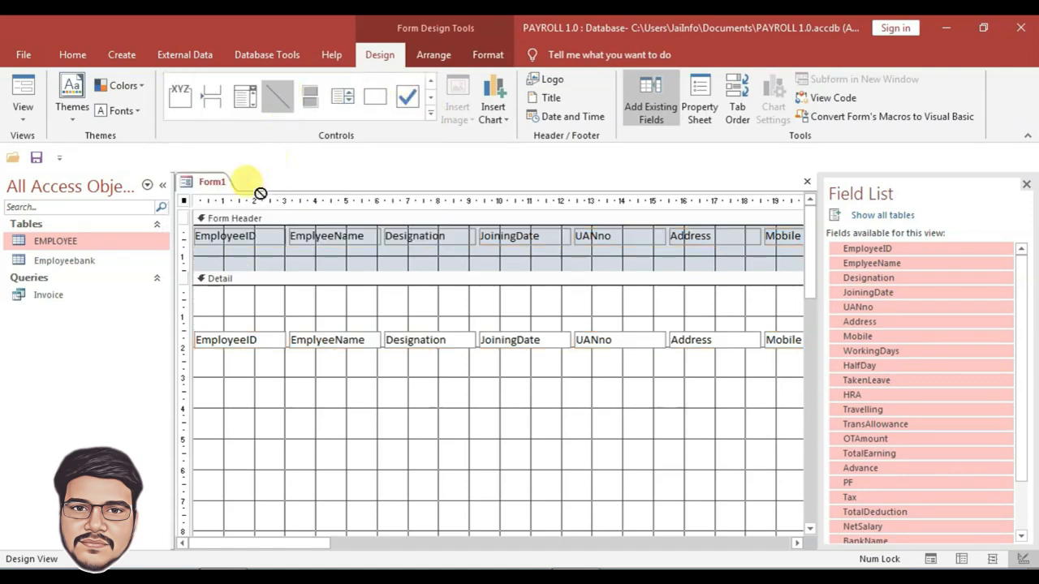
pyautogui.moveTo(186, 260); pyautogui.dragTo(926, 266)
# - Set the header line's Top to 1 cm and its Height to 0 cm to make it perfectly horizontal
pyautogui.click(703, 113)
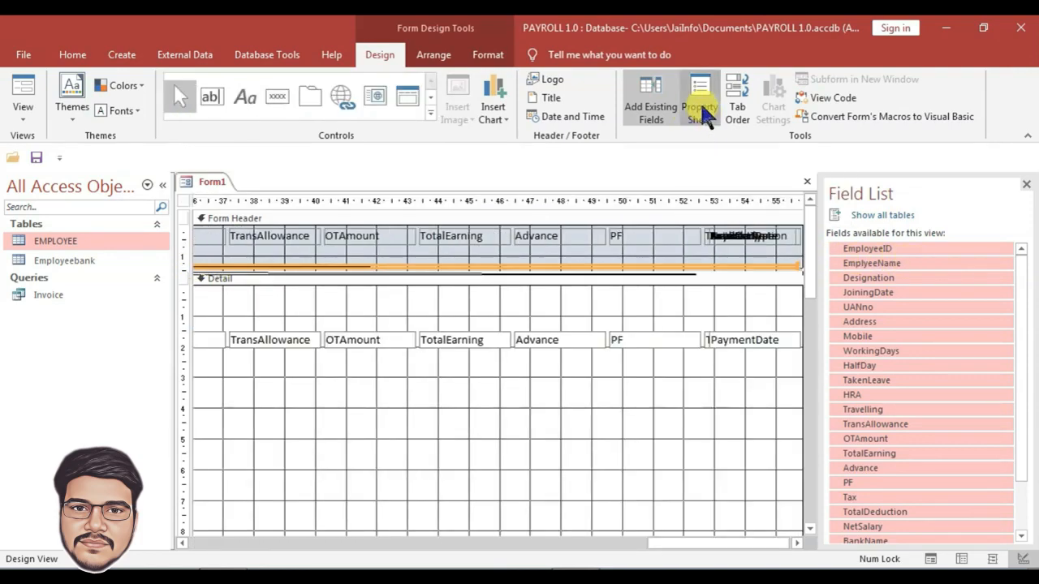
pyautogui.click(841, 263)
pyautogui.click(865, 332)
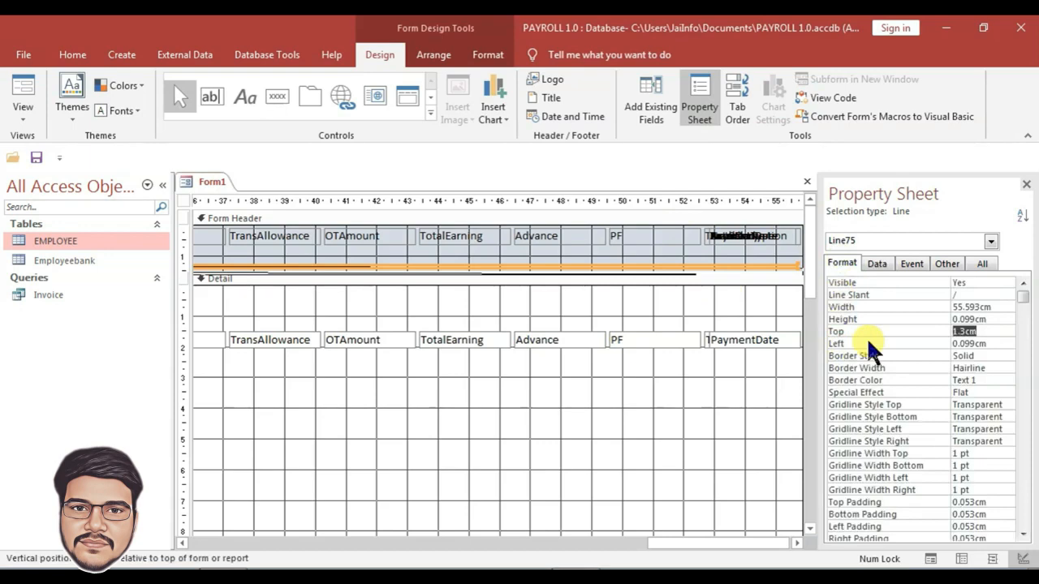
pyautogui.write('1')
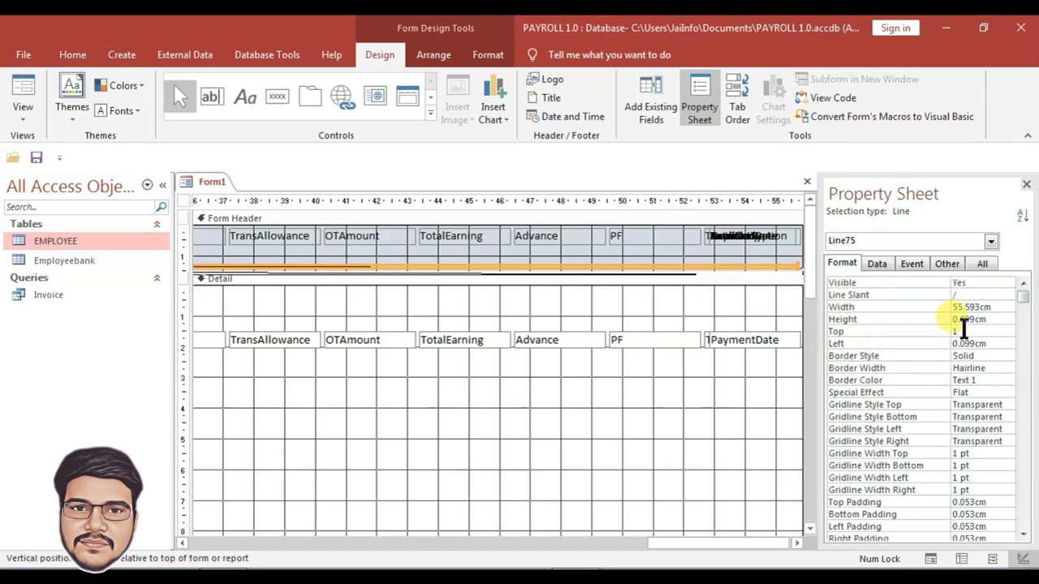
pyautogui.press('Return')
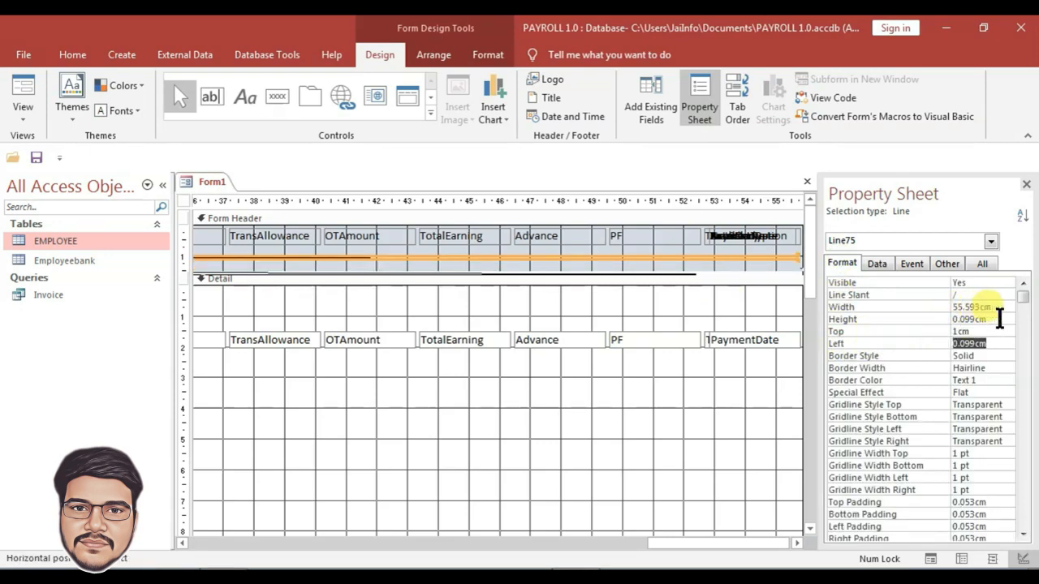
pyautogui.click(1000, 319)
pyautogui.moveTo(879, 327); pyautogui.dragTo(877, 323)
pyautogui.write('0')
pyautogui.press('Return')
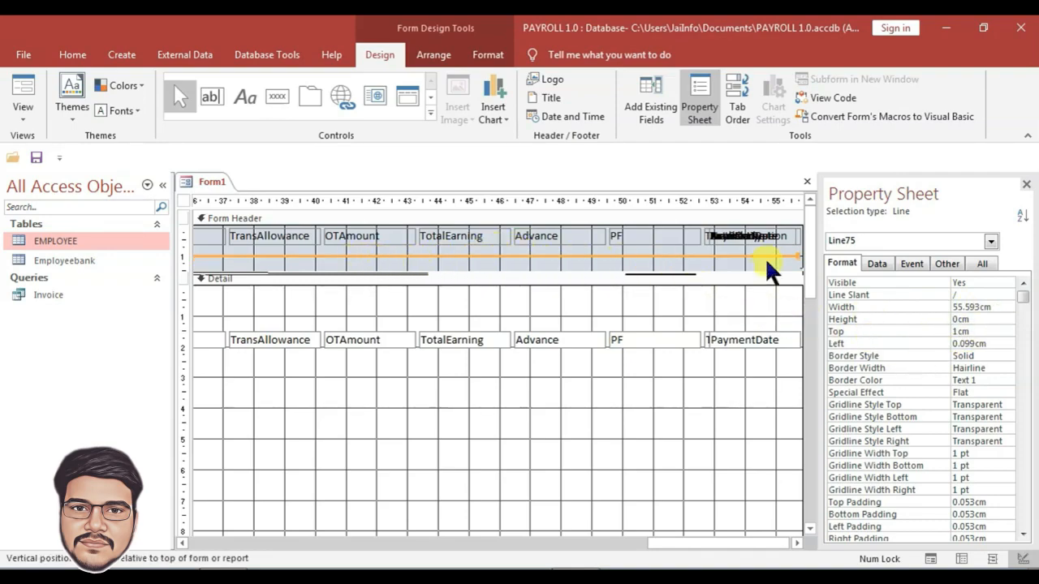
# - Duplicate the header line and give both lines a 3 pt thickness, placing one above and one below the labels
pyautogui.click(656, 260)
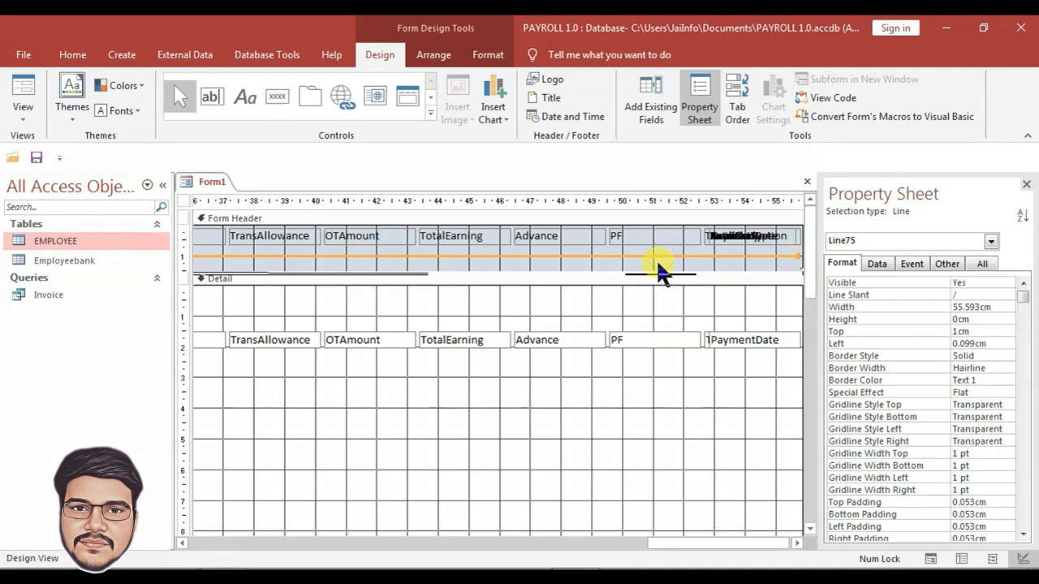
pyautogui.hotkey('ctrl', 'v')
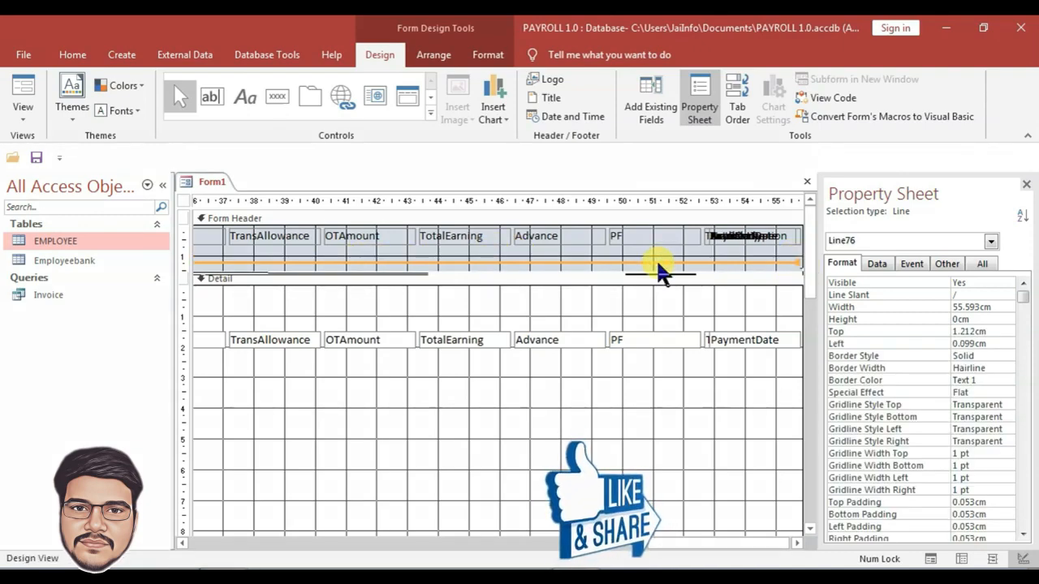
pyautogui.click(657, 256)
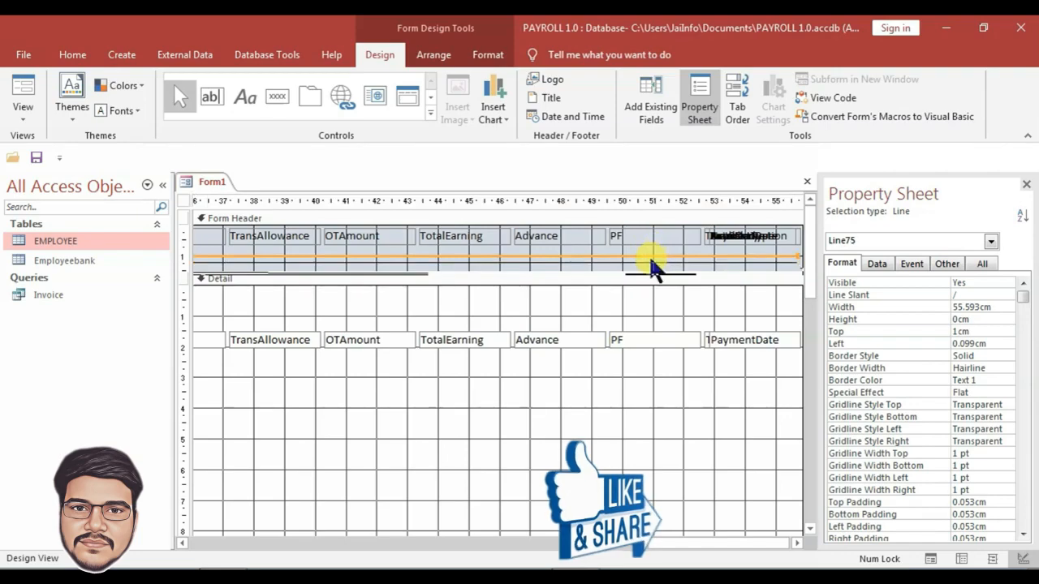
pyautogui.keyDown('shift'); pyautogui.click(666, 259); pyautogui.keyUp('shift')
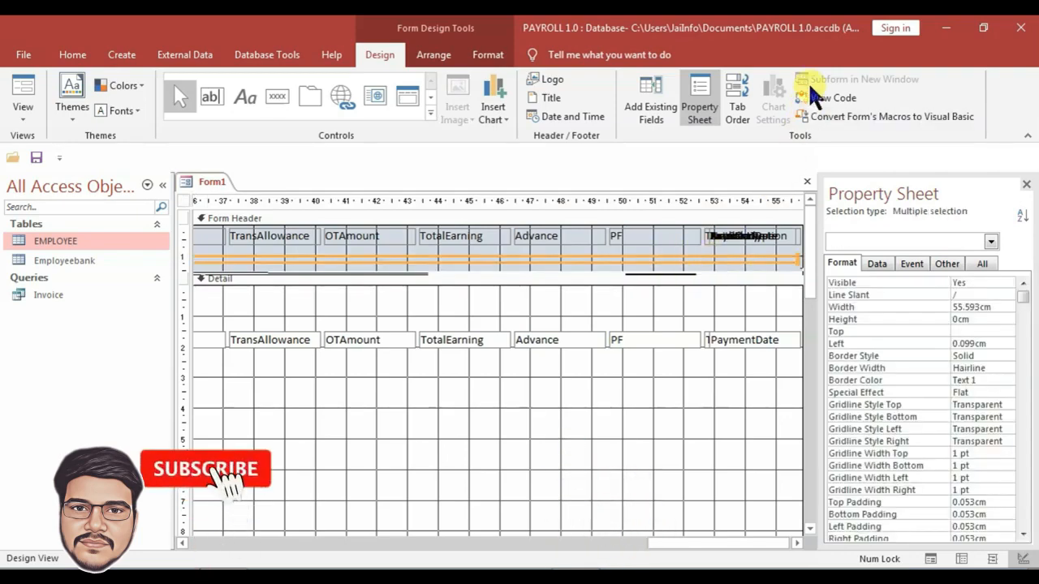
pyautogui.click(487, 55)
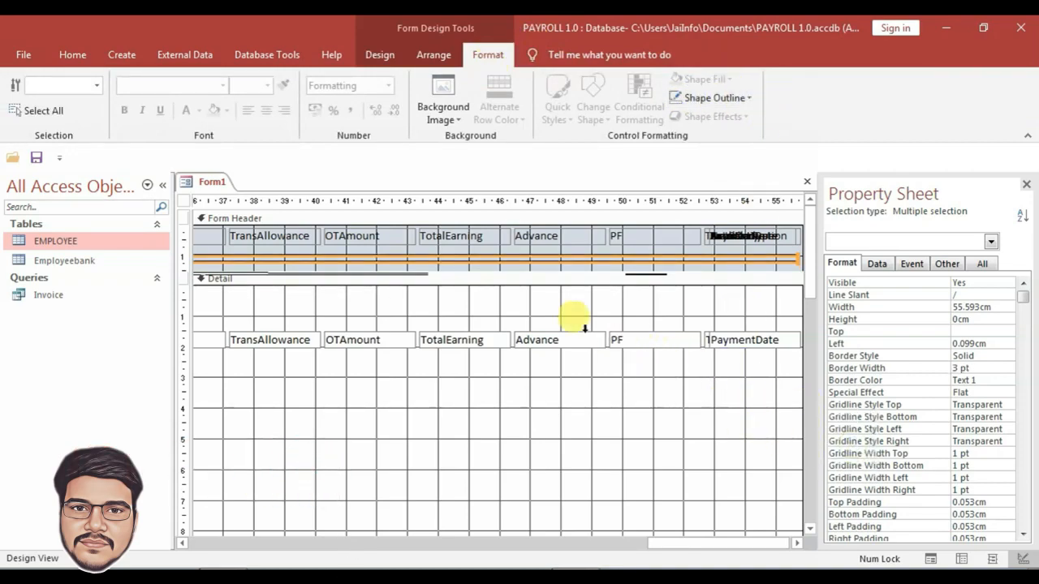
pyautogui.click(696, 260)
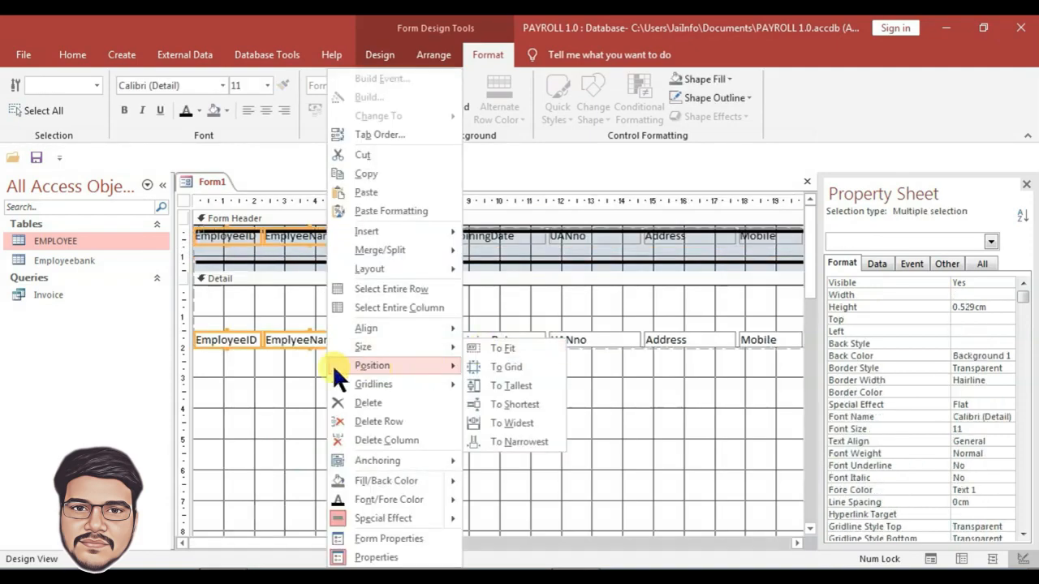
# - Size all header labels and Detail field boxes To Fit, leaving the two header lines out of the selection
pyautogui.click(271, 371)
pyautogui.hotkey('ctrl', 'a')
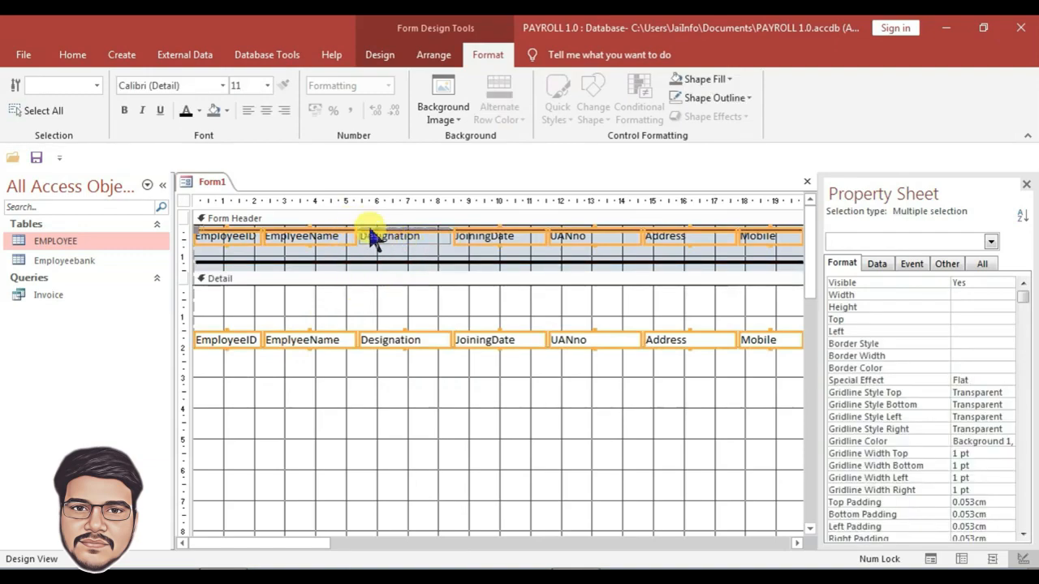
pyautogui.keyDown('shift'); pyautogui.click(370, 234); pyautogui.keyUp('shift')
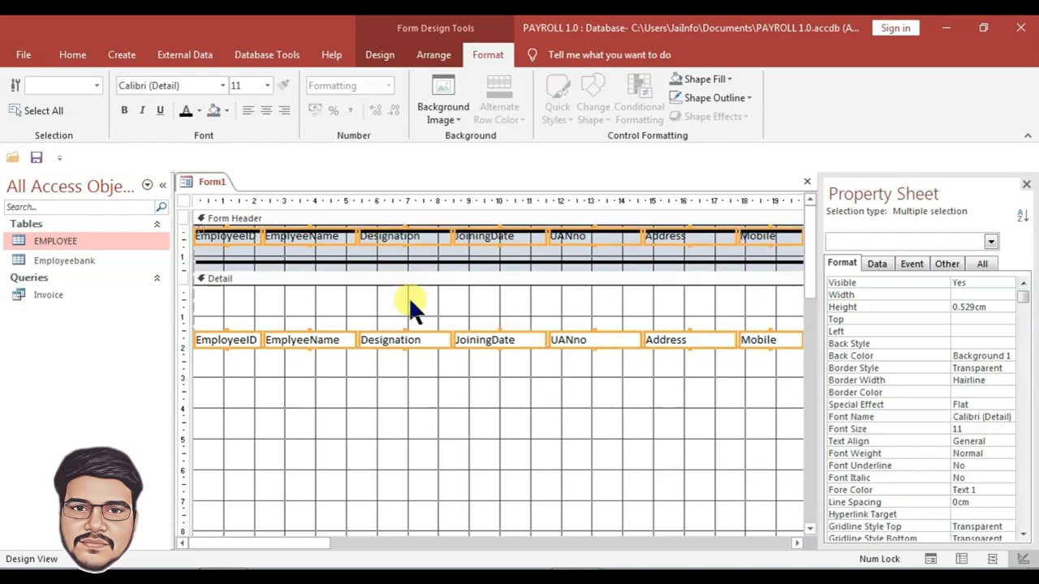
pyautogui.rightClick(408, 234)
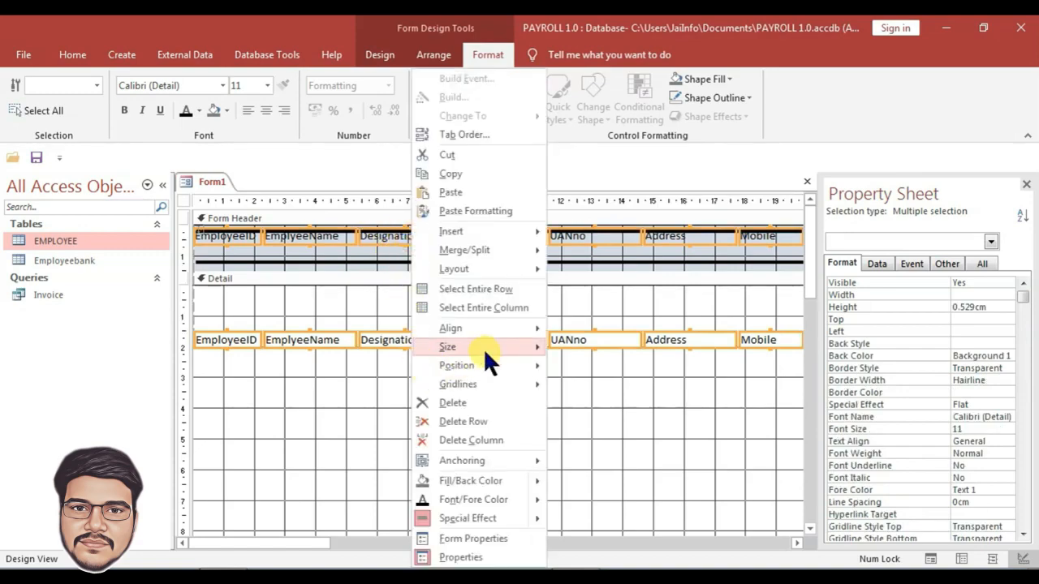
pyautogui.moveTo(484, 348)
pyautogui.click(560, 344)
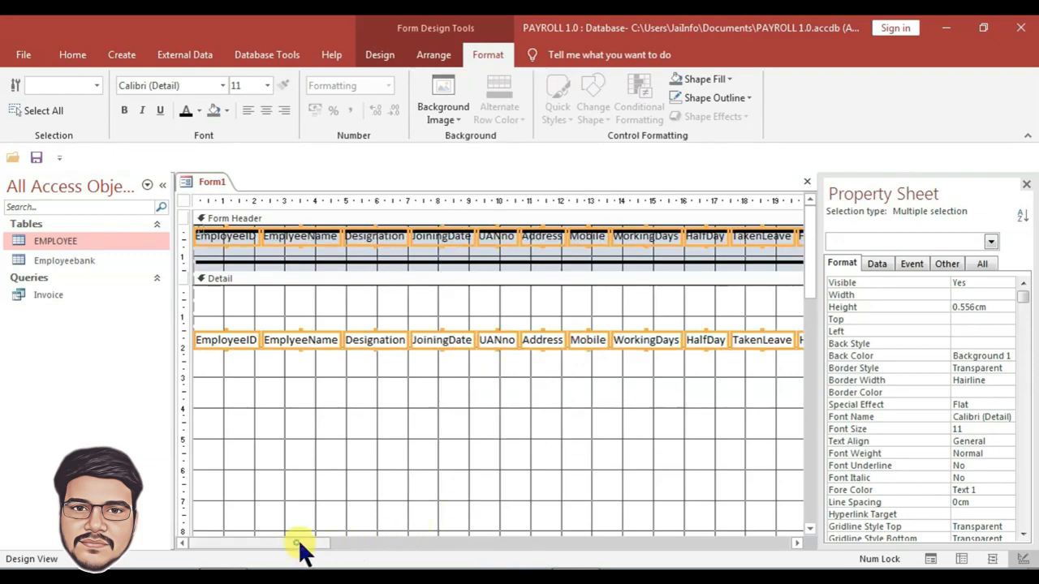
# - Shorten the lower header line to about 47.5 cm and shrink the Detail section to a single row
pyautogui.moveTo(301, 544); pyautogui.dragTo(297, 378)
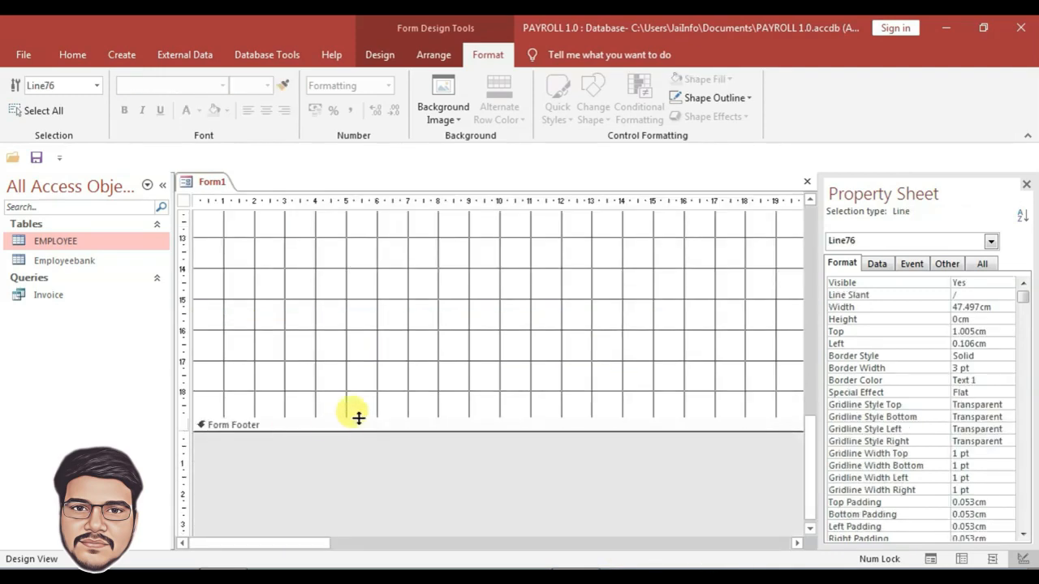
pyautogui.moveTo(358, 418); pyautogui.dragTo(399, 215)
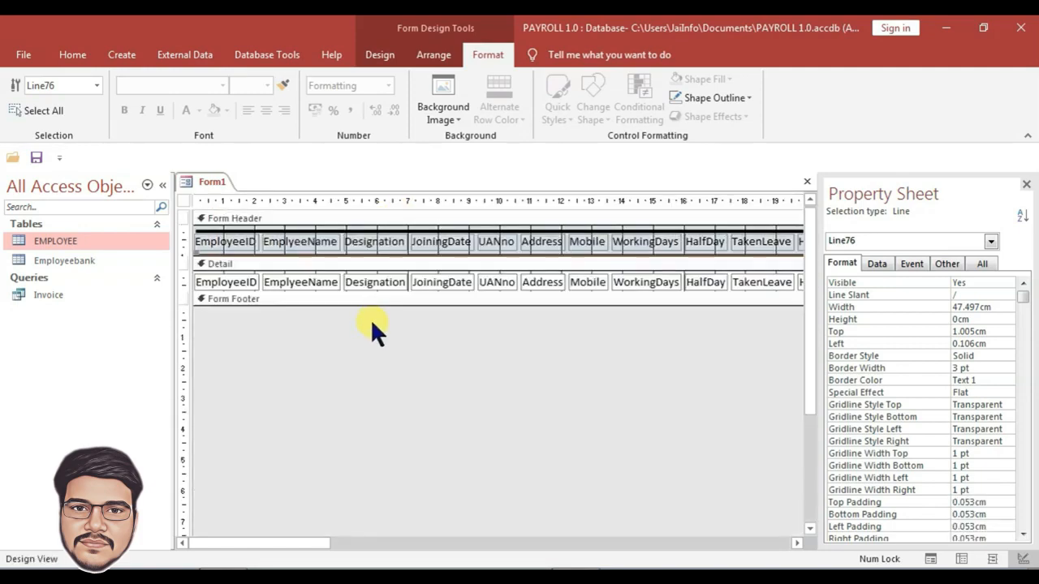
# - Set the form's Default View to Continuous Forms and switch its Pop Up property to Yes
pyautogui.click(183, 200)
pyautogui.click(873, 298)
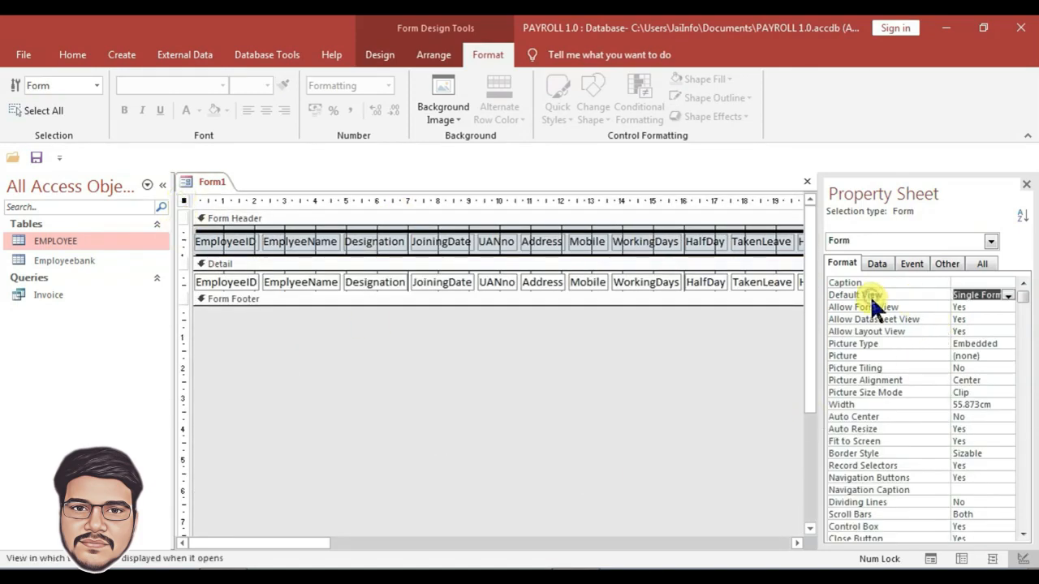
pyautogui.click(1008, 295)
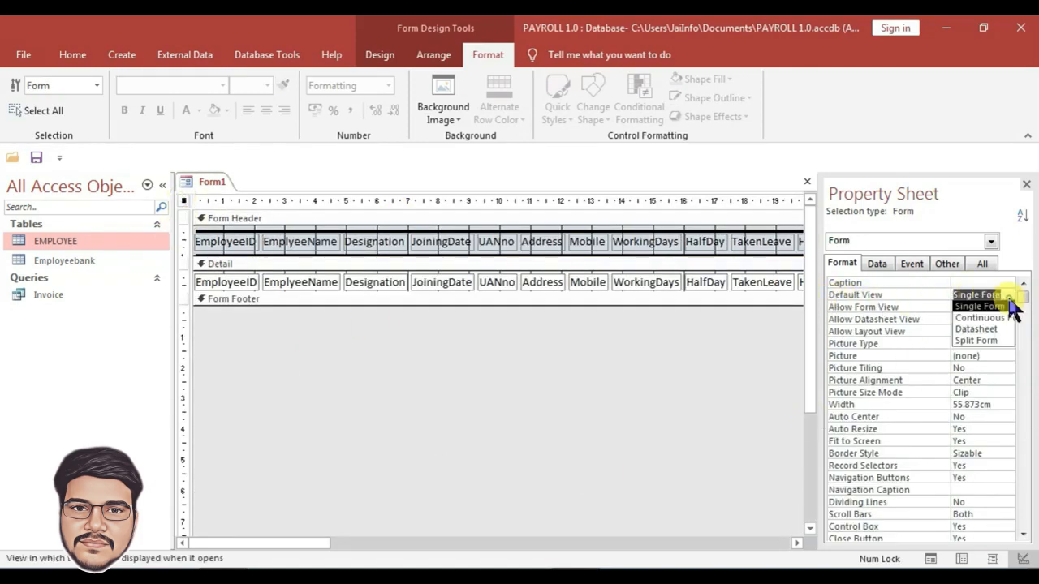
pyautogui.click(995, 318)
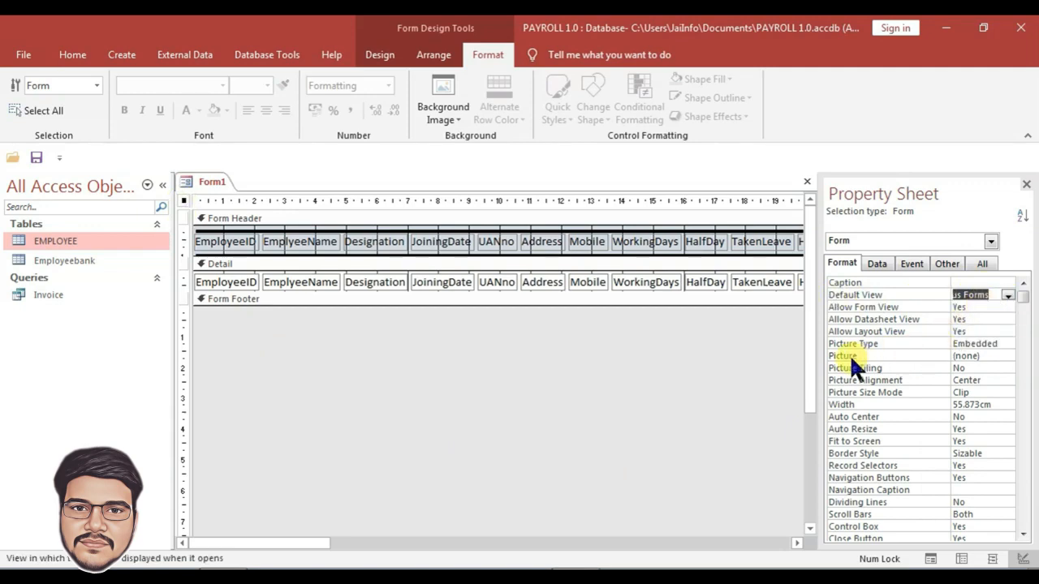
pyautogui.click(690, 374)
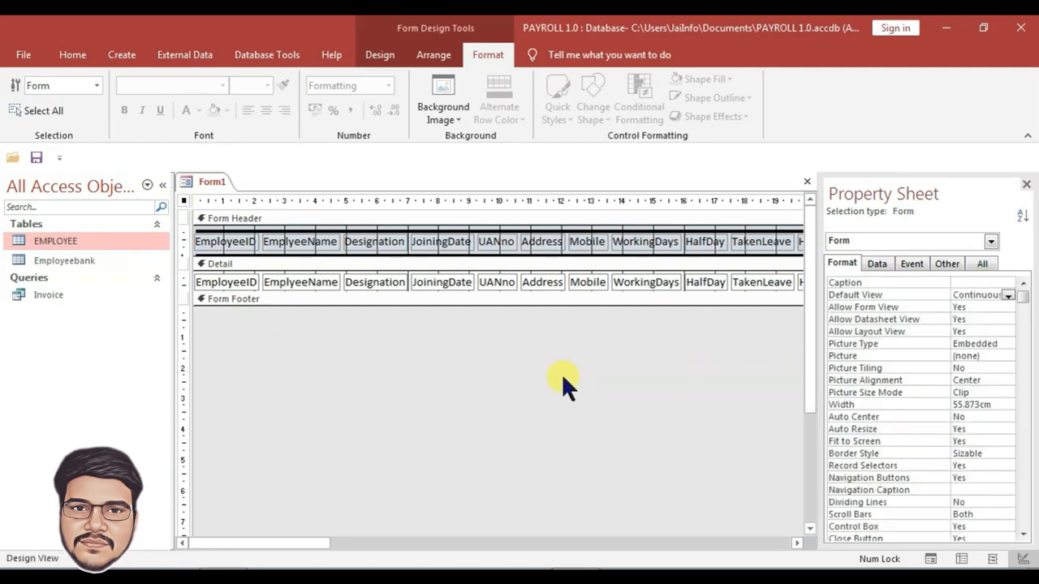
pyautogui.click(980, 265)
pyautogui.doubleClick(982, 306)
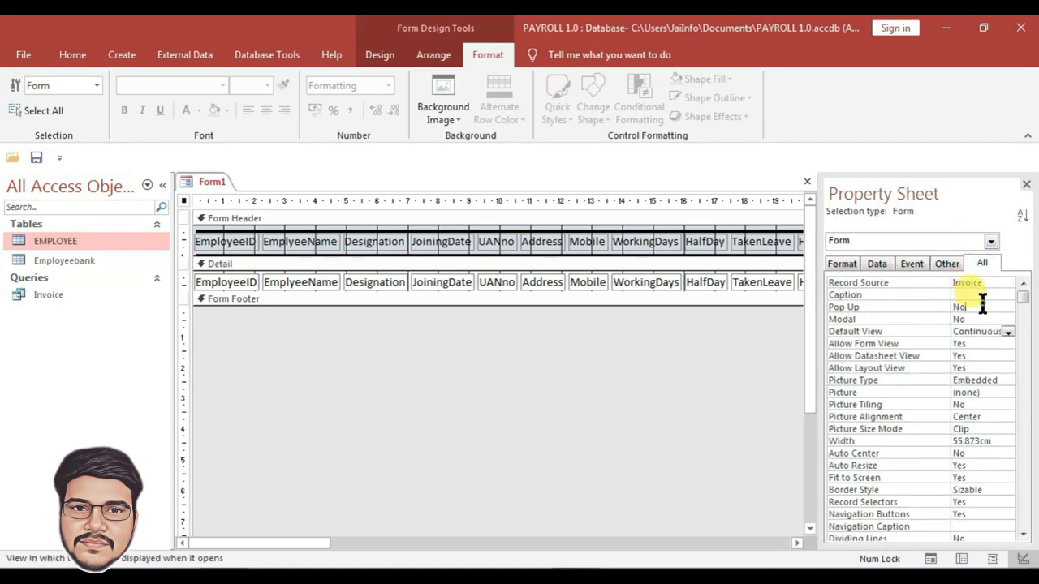
# - Set the form's Record Selectors to No and change its Min Max Buttons option
pyautogui.click(840, 265)
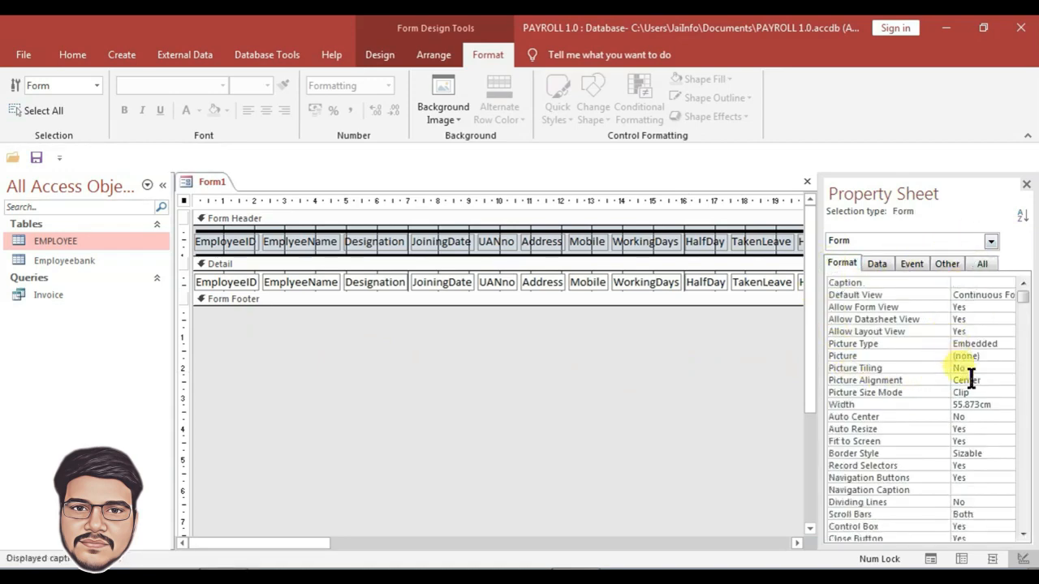
pyautogui.doubleClick(986, 464)
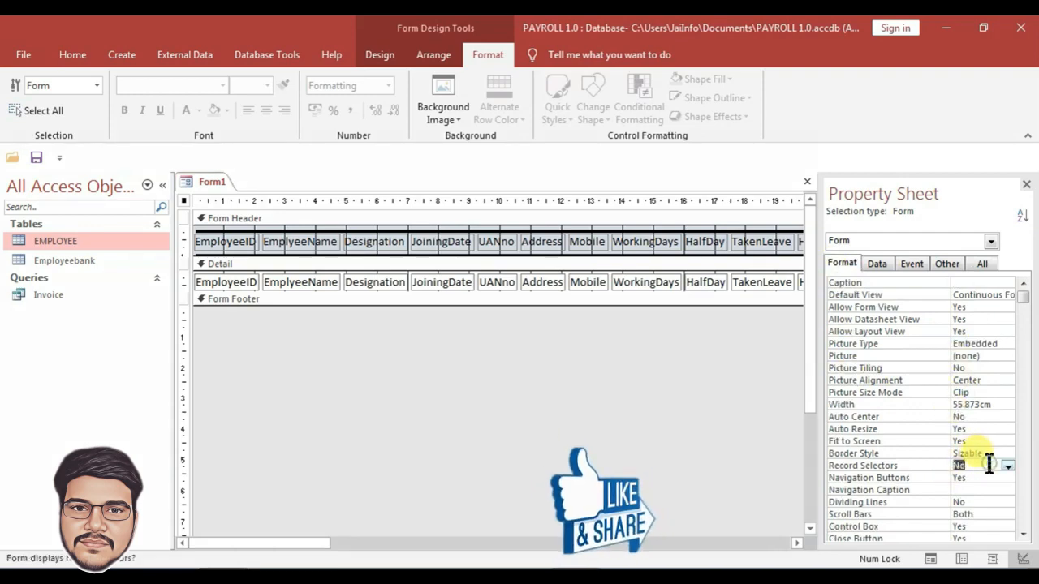
pyautogui.scroll(-1, 958, 487)
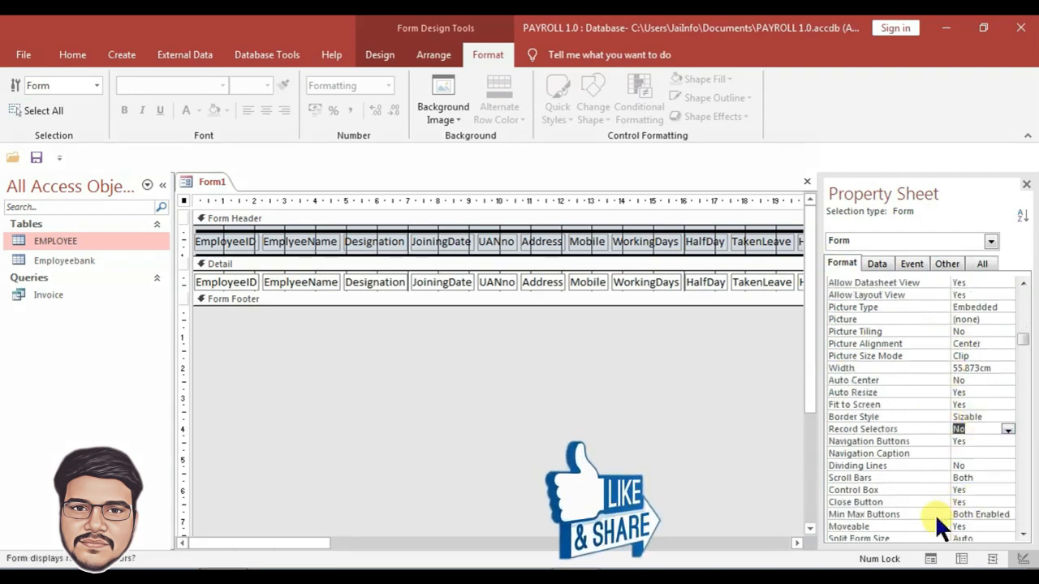
pyautogui.doubleClick(985, 515)
pyautogui.click(309, 335)
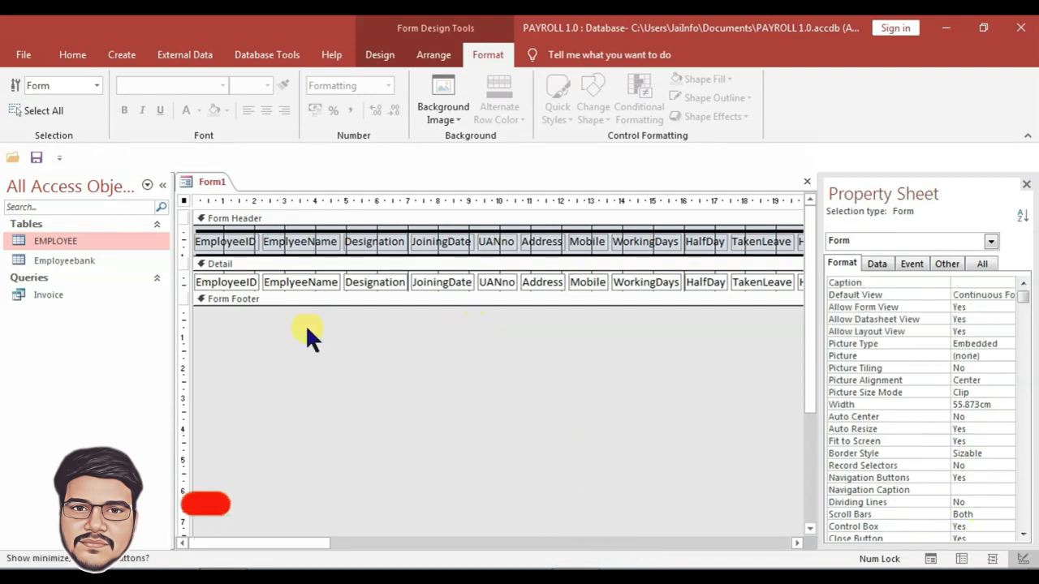
# - Set the Form Header section's back color to dark blue #1F497D
pyautogui.click(237, 218)
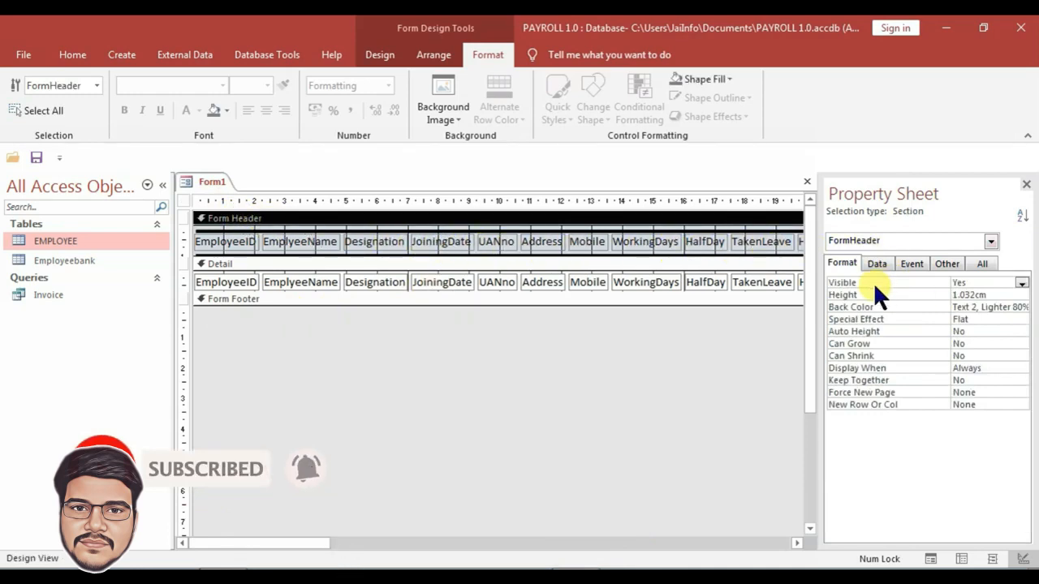
pyautogui.click(990, 307)
pyautogui.click(1008, 308)
pyautogui.click(945, 48)
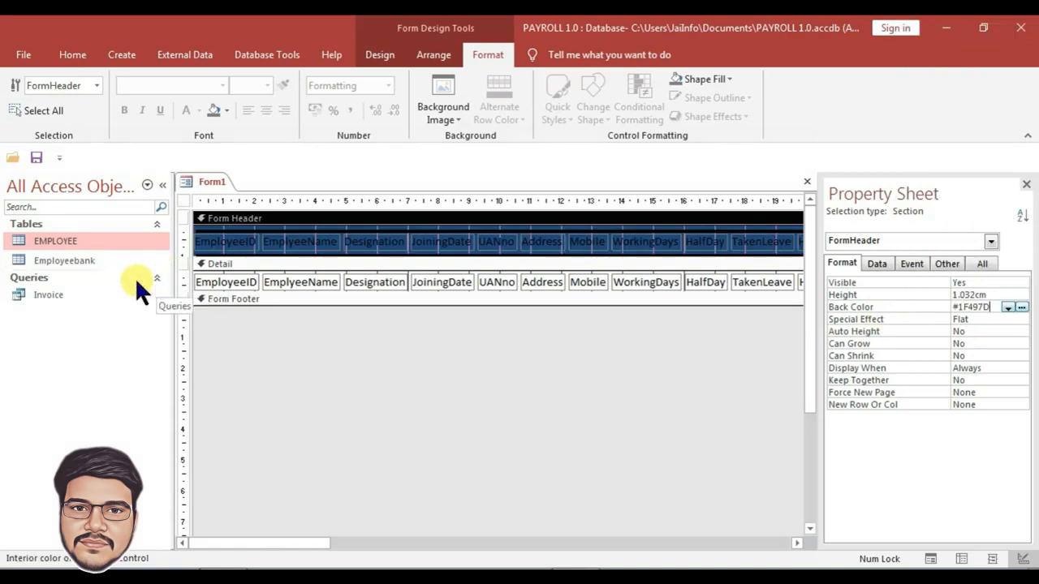
# - Save the form under the name EmployeeList
pyautogui.hotkey('ctrl', 's')
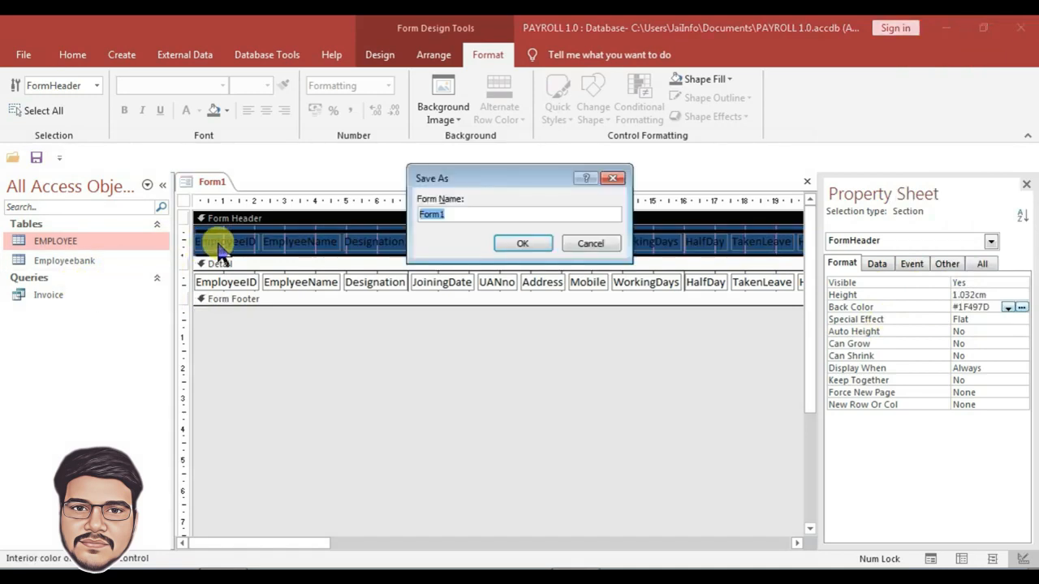
pyautogui.write('EmployeeList')
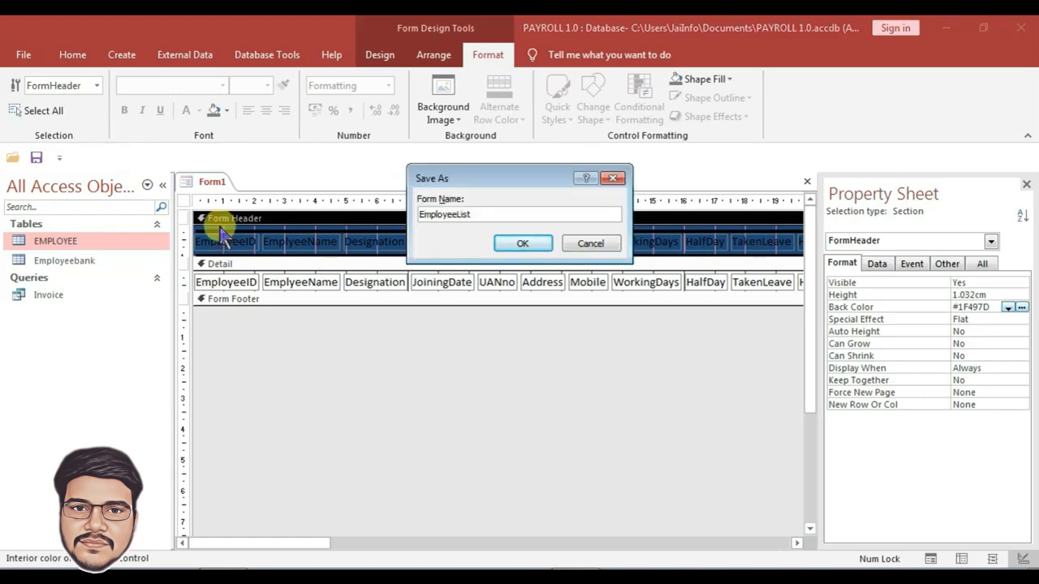
pyautogui.click(522, 243)
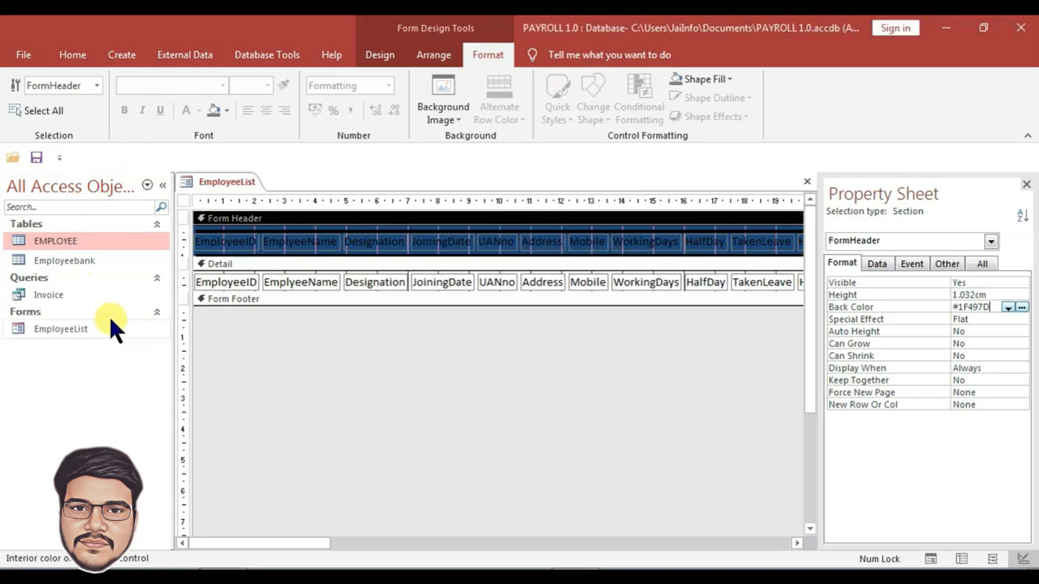
# - Open the EmployeeList form in Form View and move its pop-up window to check more of the columns
pyautogui.doubleClick(78, 328)
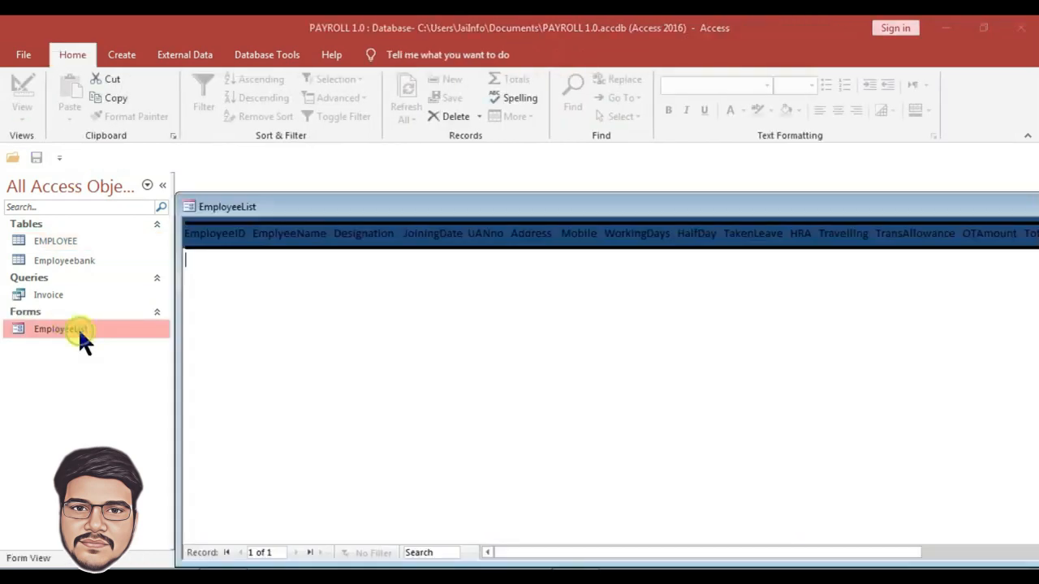
pyautogui.moveTo(391, 219); pyautogui.dragTo(229, 95)
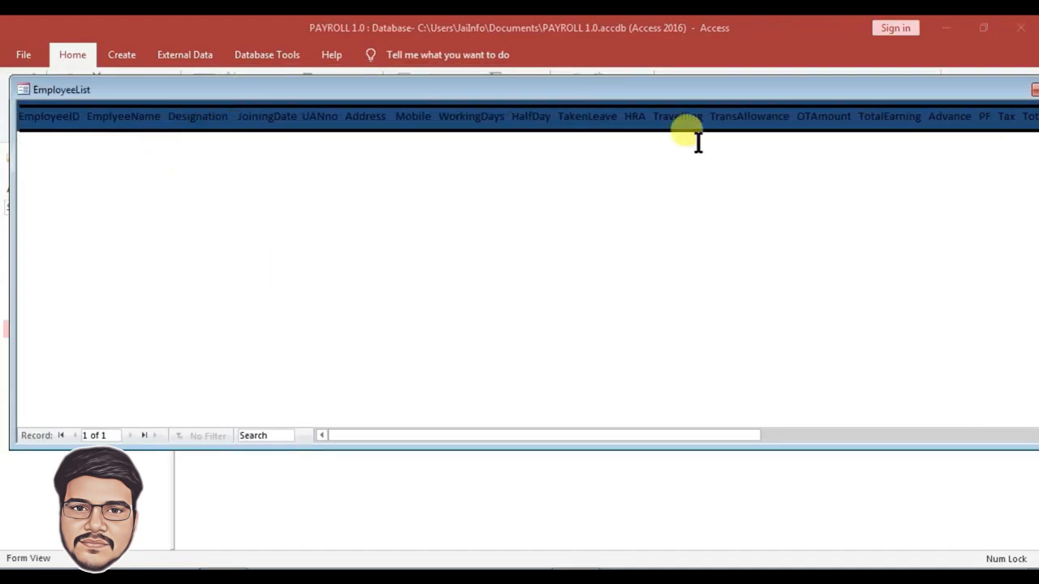
# - Move the EmployeeList pop-up window to check its remaining columns and close it
pyautogui.moveTo(804, 97); pyautogui.dragTo(660, 128)
pyautogui.click(898, 119)
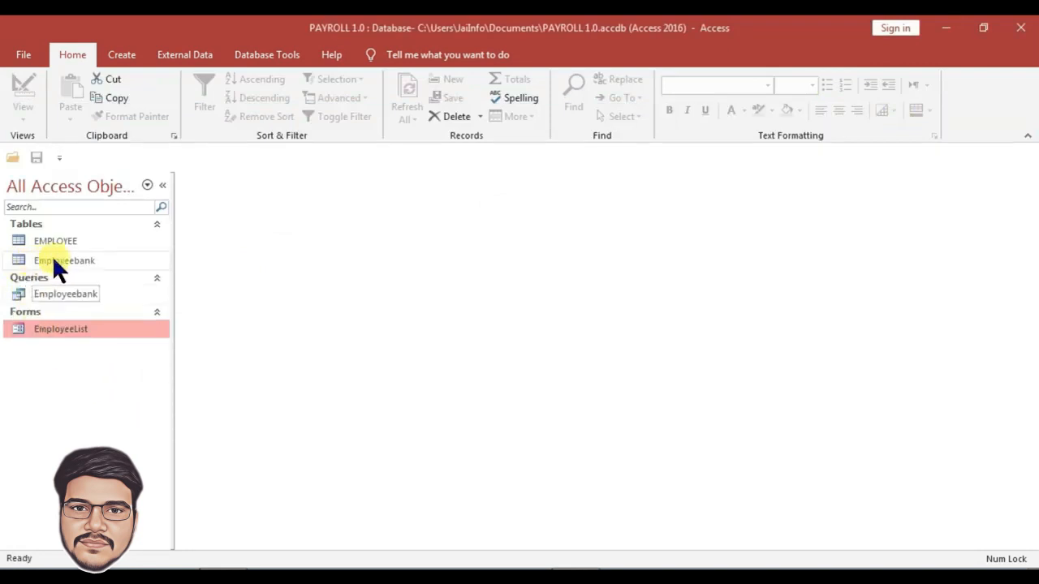
# - Create a new blank form in Design View with the Employeebank table as its record source
pyautogui.rightClick(83, 261)
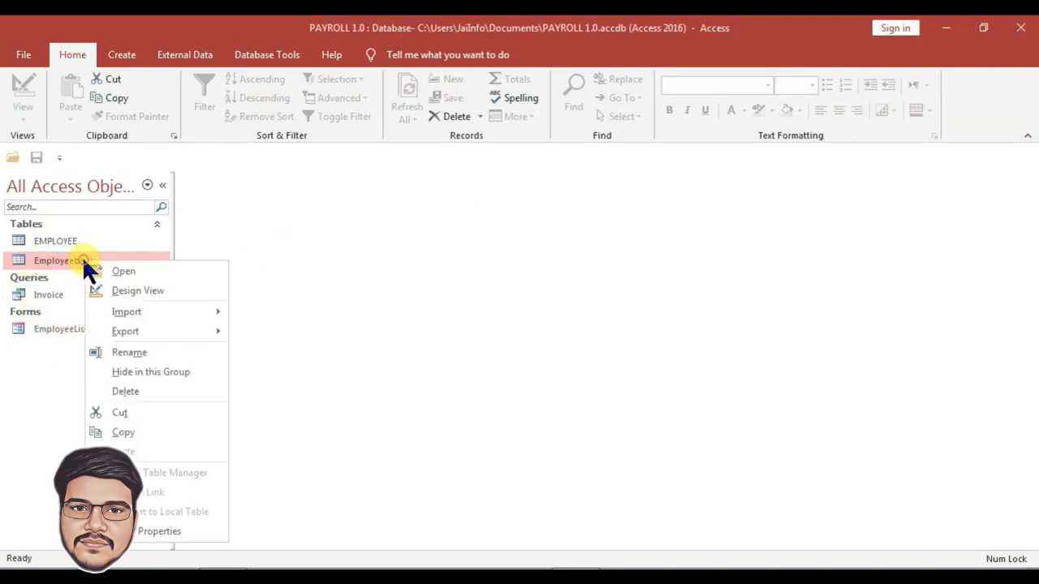
pyautogui.click(125, 57)
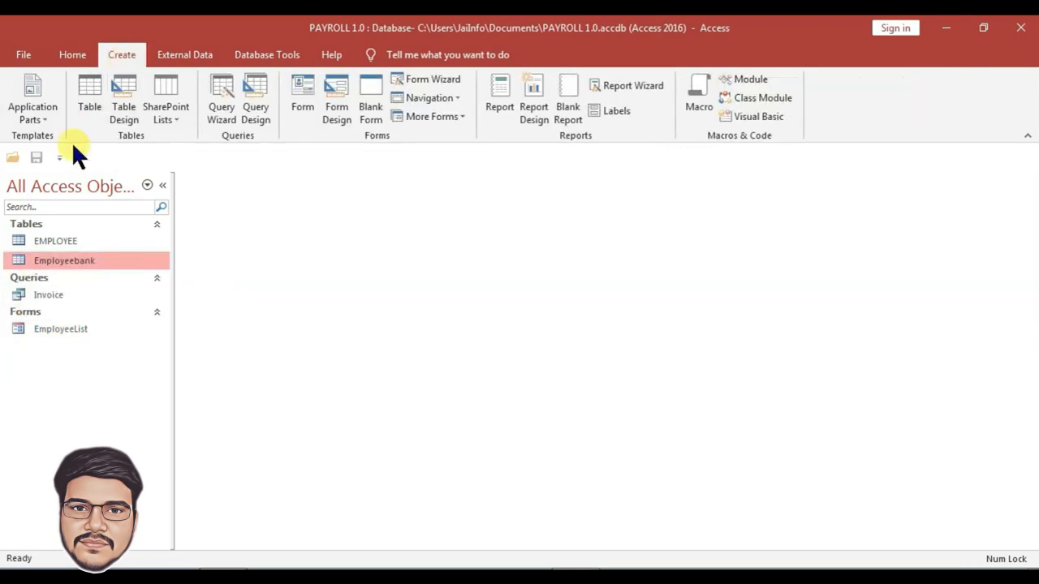
pyautogui.click(332, 107)
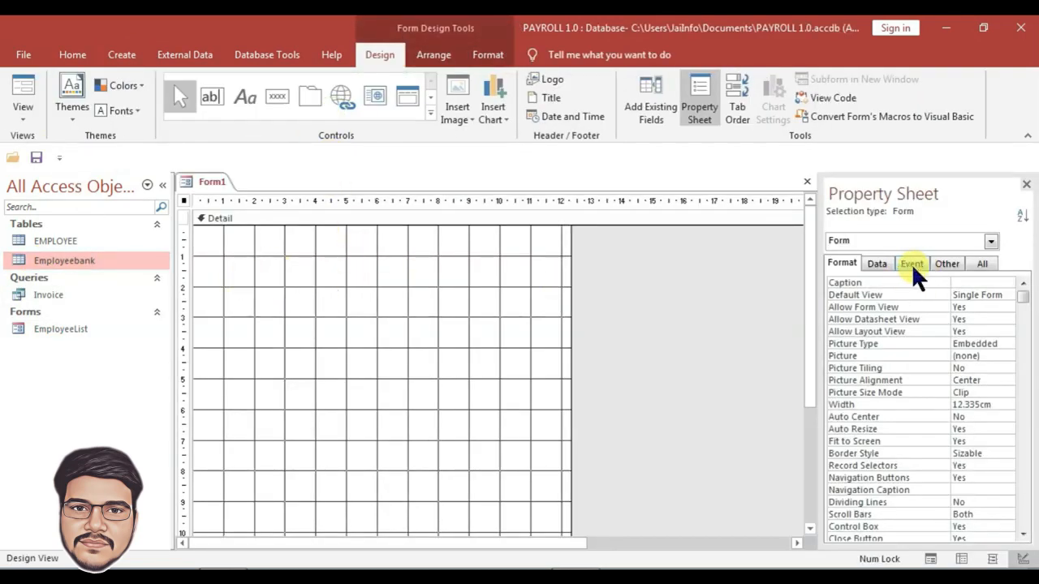
pyautogui.click(876, 264)
pyautogui.click(1015, 283)
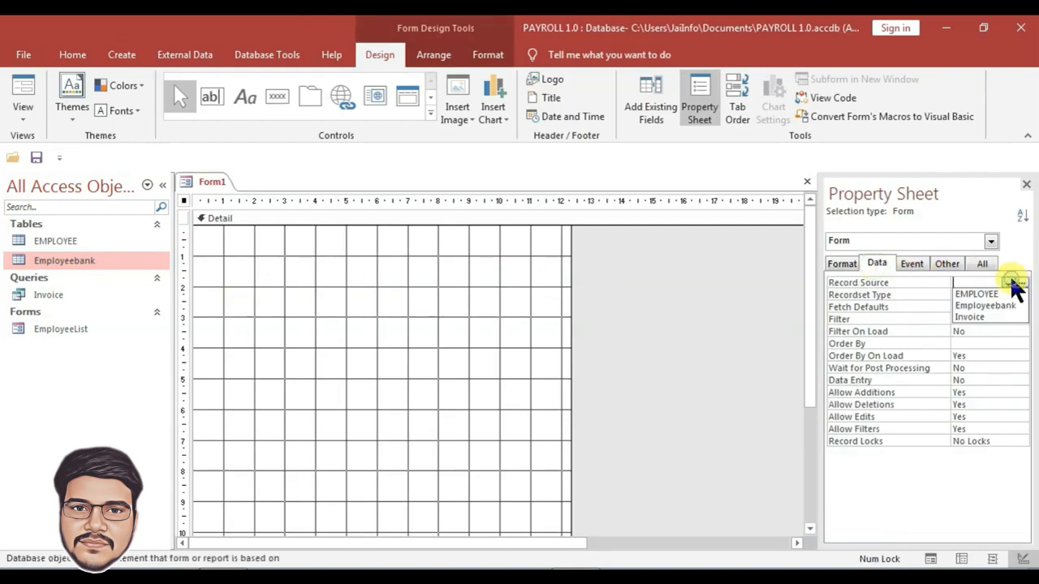
pyautogui.click(985, 306)
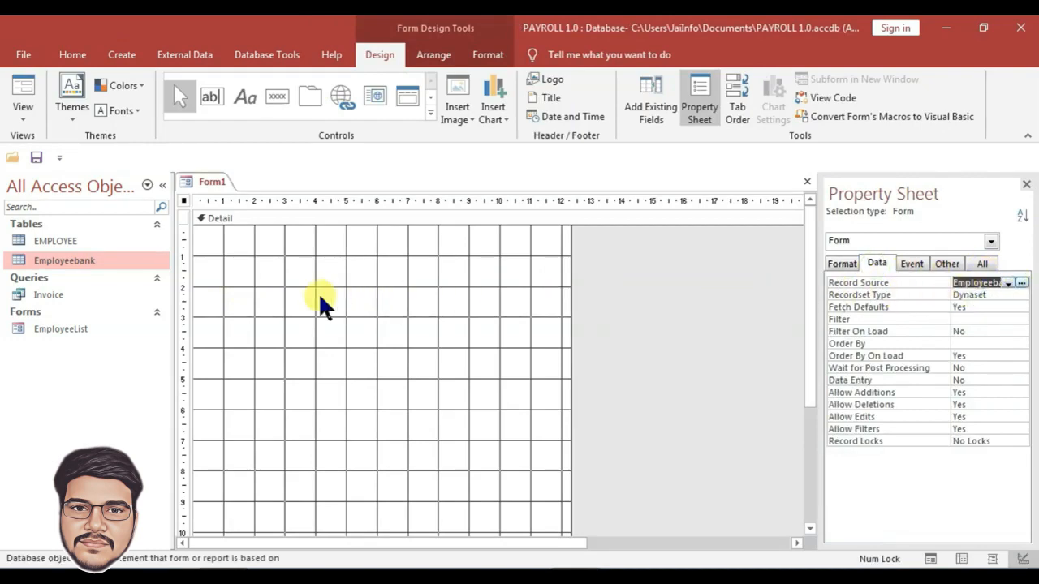
# - Add all Employeebank fields from ID to PaymentDate to the form's Detail section
pyautogui.click(655, 104)
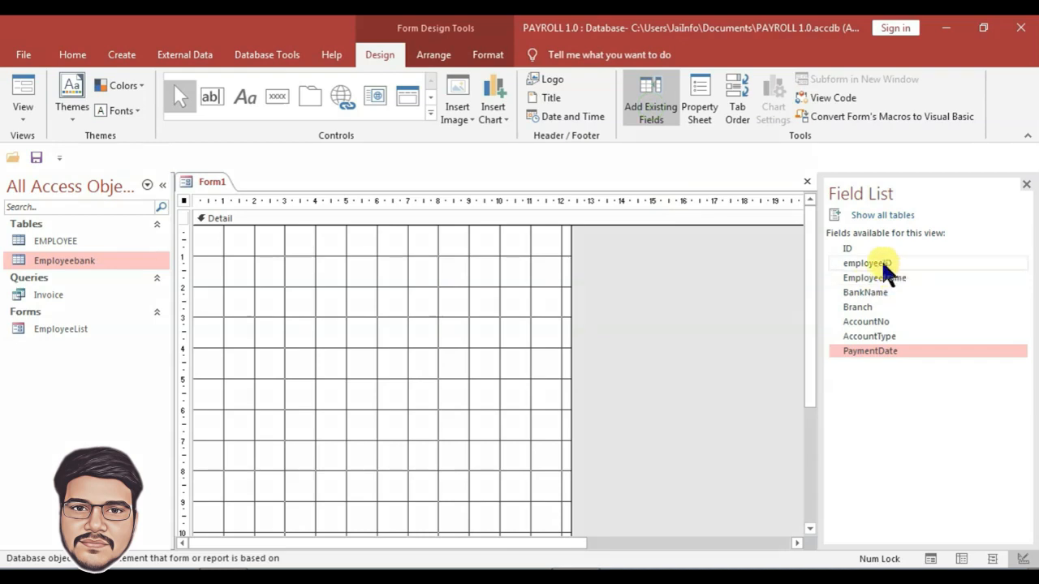
pyautogui.click(862, 248)
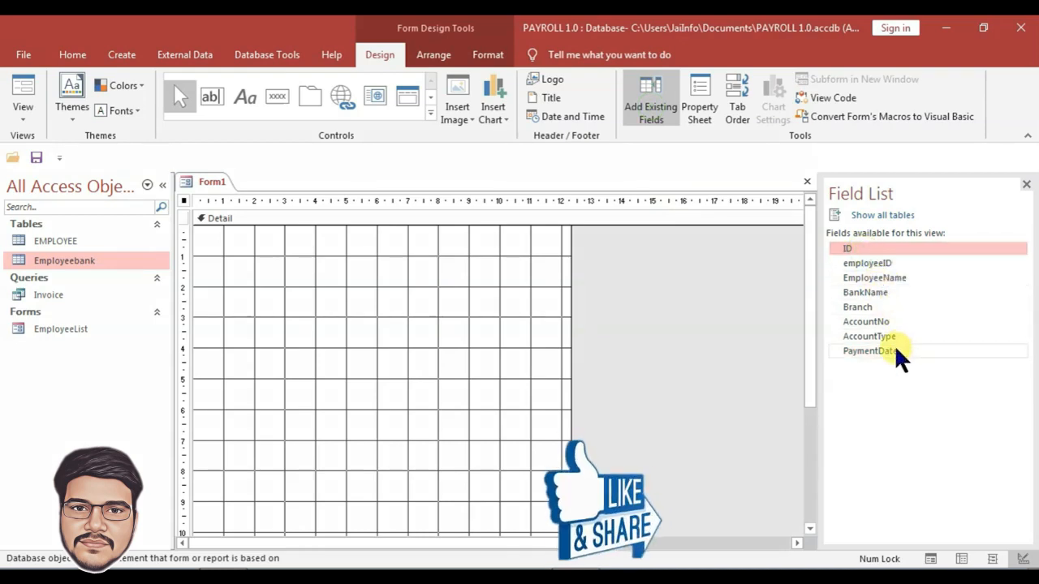
pyautogui.keyDown('shift'); pyautogui.click(892, 345); pyautogui.keyUp('shift')
pyautogui.moveTo(872, 249); pyautogui.dragTo(335, 305)
# - Arrange the added fields in a tabular layout and move it to the form's left edge
pyautogui.rightClick(395, 321)
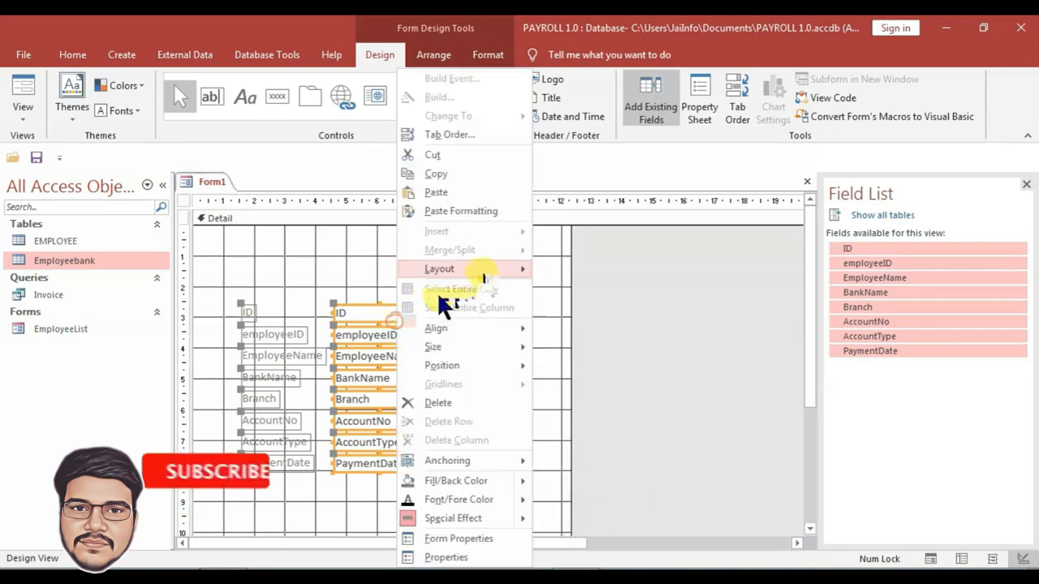
pyautogui.moveTo(479, 269)
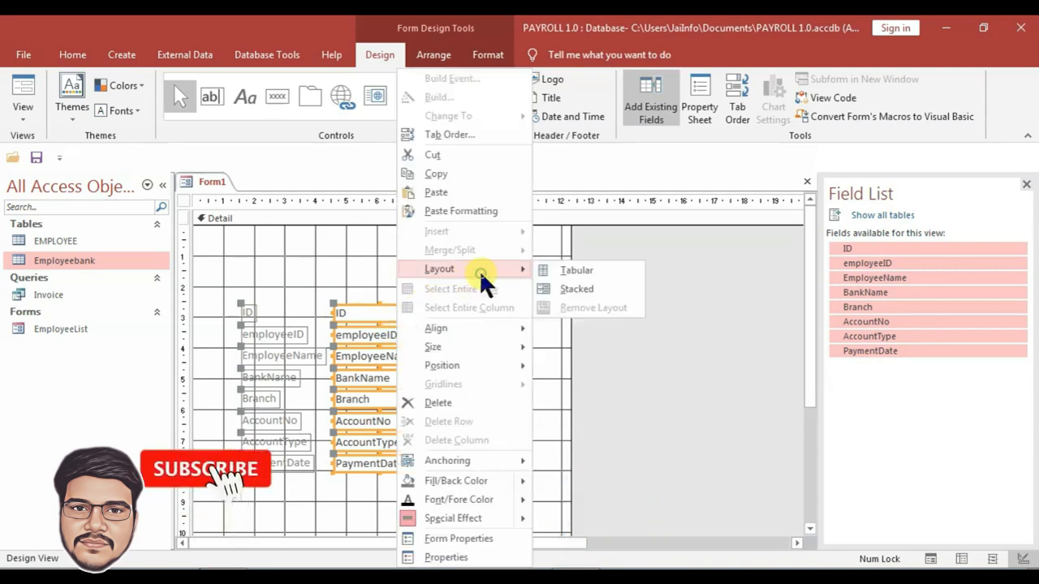
pyautogui.click(586, 270)
pyautogui.moveTo(369, 242); pyautogui.dragTo(229, 242)
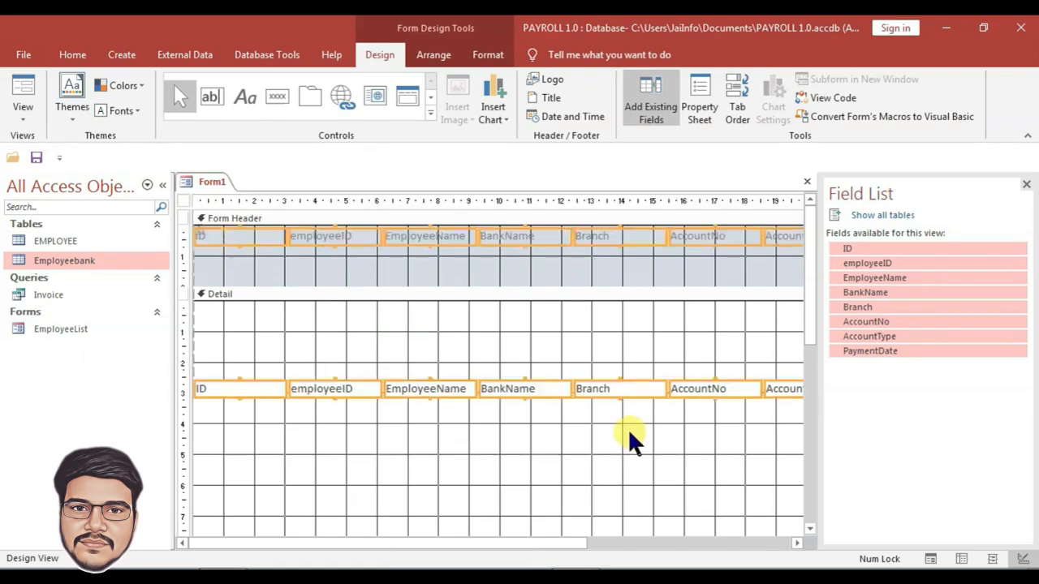
# - Open EmployeeList in Design View for reference and make the new form's header labels bold and black
pyautogui.doubleClick(76, 328)
pyautogui.hotkey('ctrl', 'F6')
pyautogui.click(488, 54)
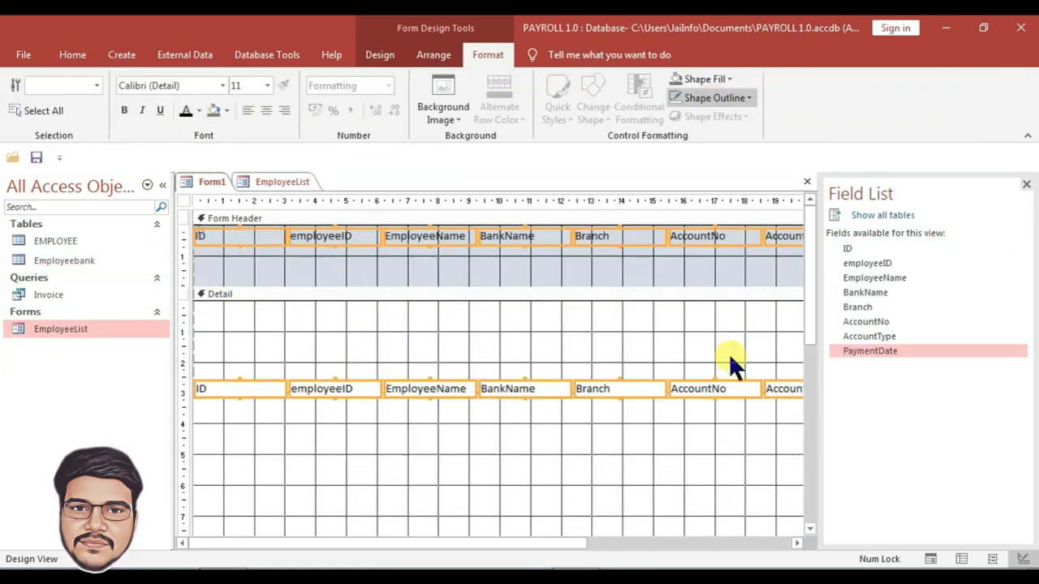
pyautogui.hscroll(5, 733, 364)
pyautogui.click(560, 220)
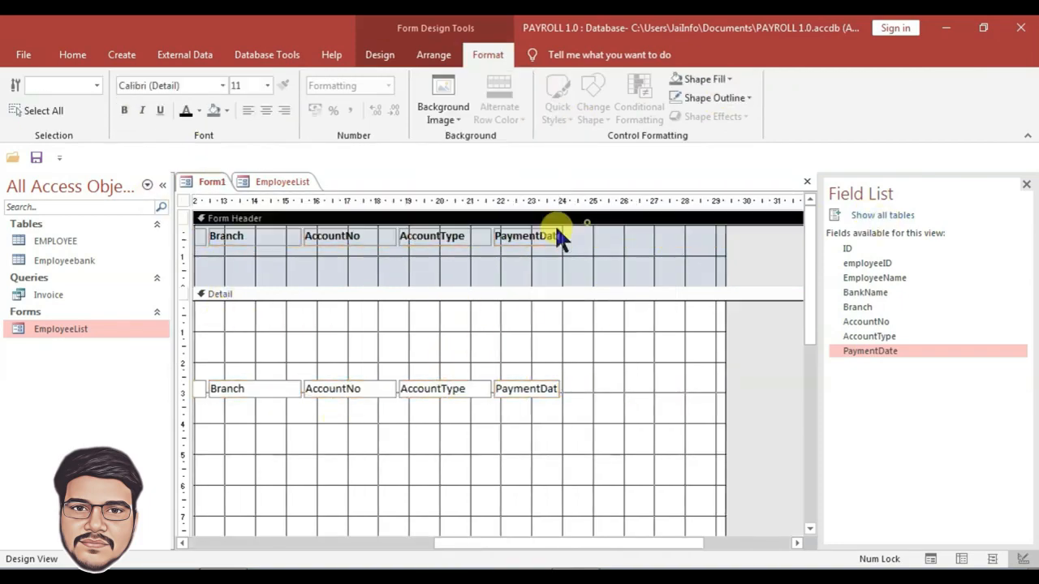
# - Move the row of field text boxes to the top of the Detail section and reduce the Form Header's height
pyautogui.hscroll(-5, 557, 234)
pyautogui.moveTo(243, 390); pyautogui.dragTo(844, 214)
pyautogui.click(235, 335)
pyautogui.hscroll(3, 690, 378)
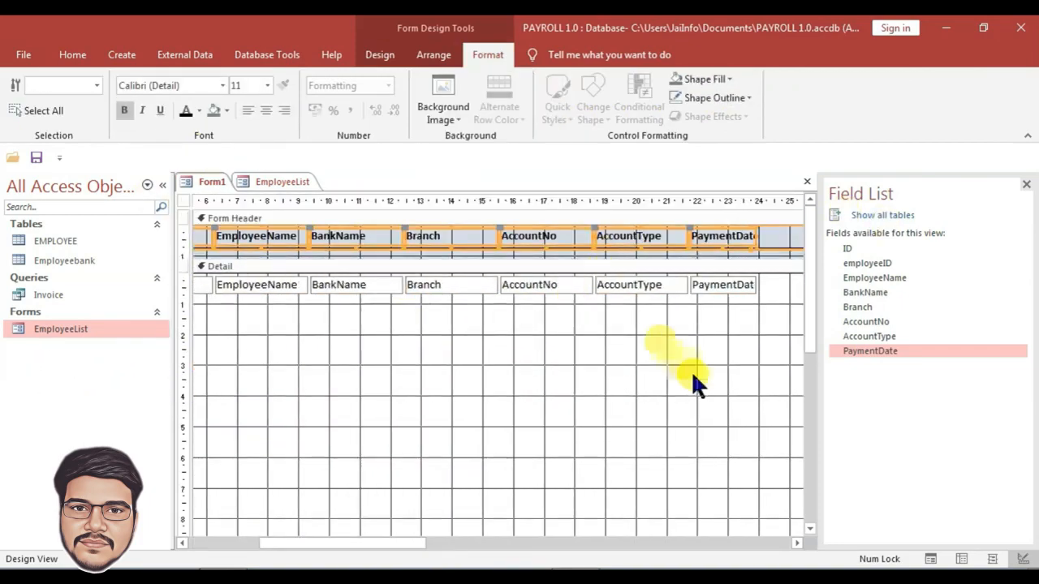
# - Shrink the Detail section and form width to fit the fields, and make the header dark blue with white labels
pyautogui.scroll(-5, 691, 378)
pyautogui.moveTo(389, 388); pyautogui.dragTo(390, 321)
pyautogui.click(788, 242)
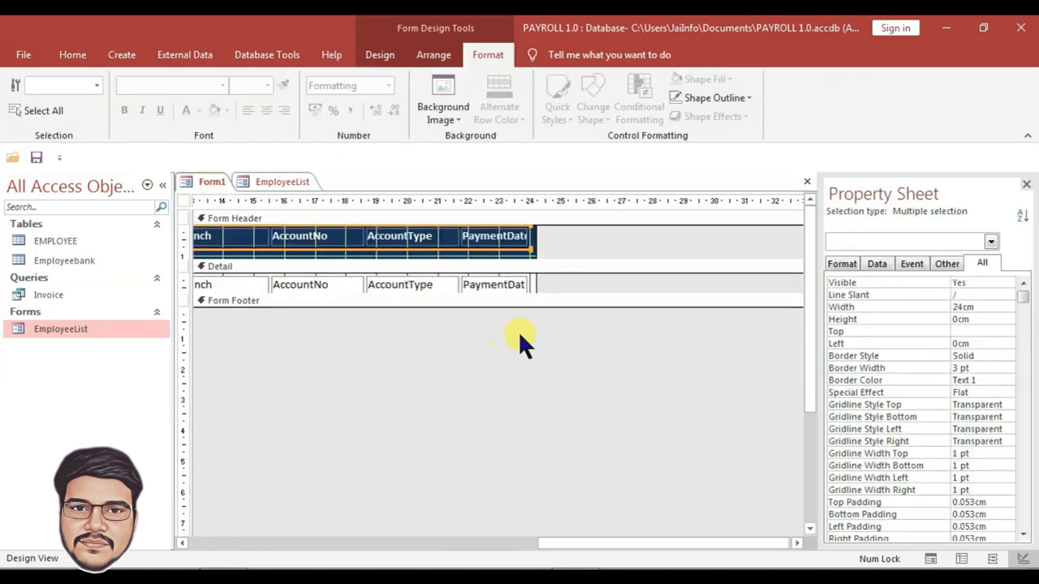
# - Save the form under the name Banklist and make it a pop-up with Continuous Forms as the default view
pyautogui.hotkey('ctrl', 's')
pyautogui.write('Banklist')
pyautogui.press('Return')
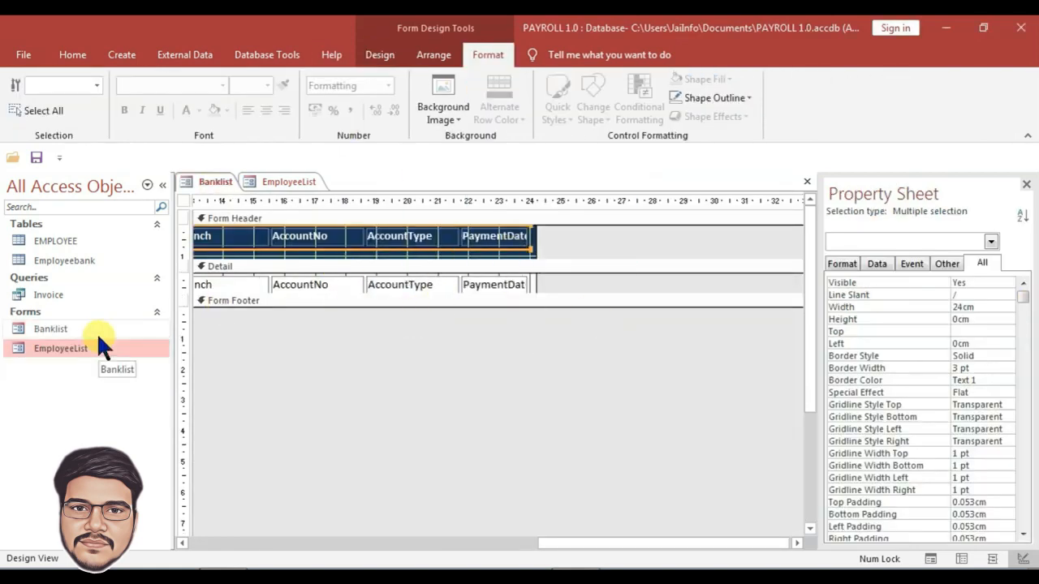
pyautogui.doubleClick(51, 328)
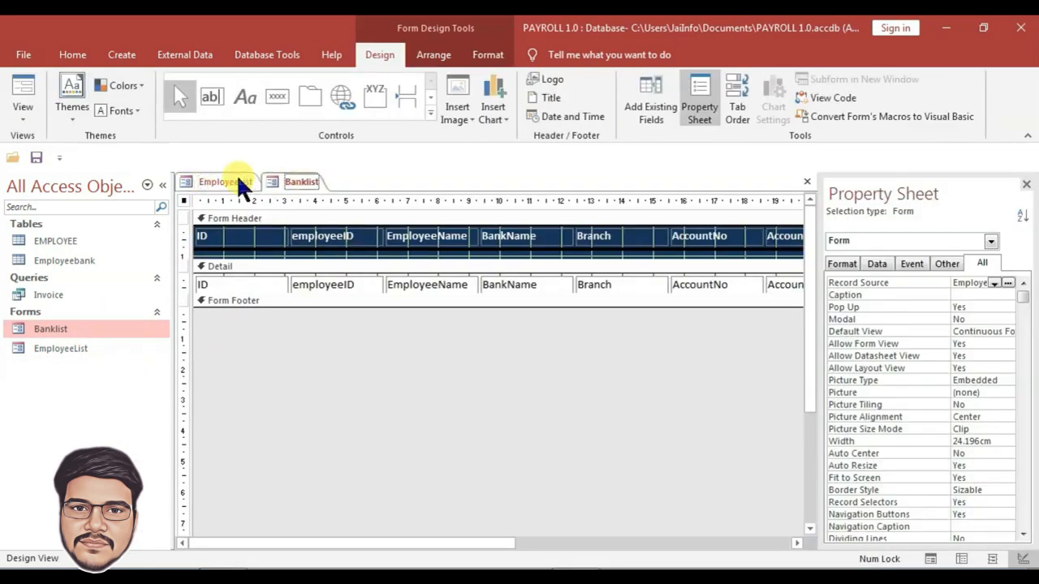
# - Select all the labels in Banklist's Form Header and nudge them slightly down
pyautogui.click(233, 249)
pyautogui.moveTo(479, 542); pyautogui.dragTo(602, 542)
pyautogui.moveTo(719, 229); pyautogui.dragTo(154, 248)
pyautogui.press('Down')
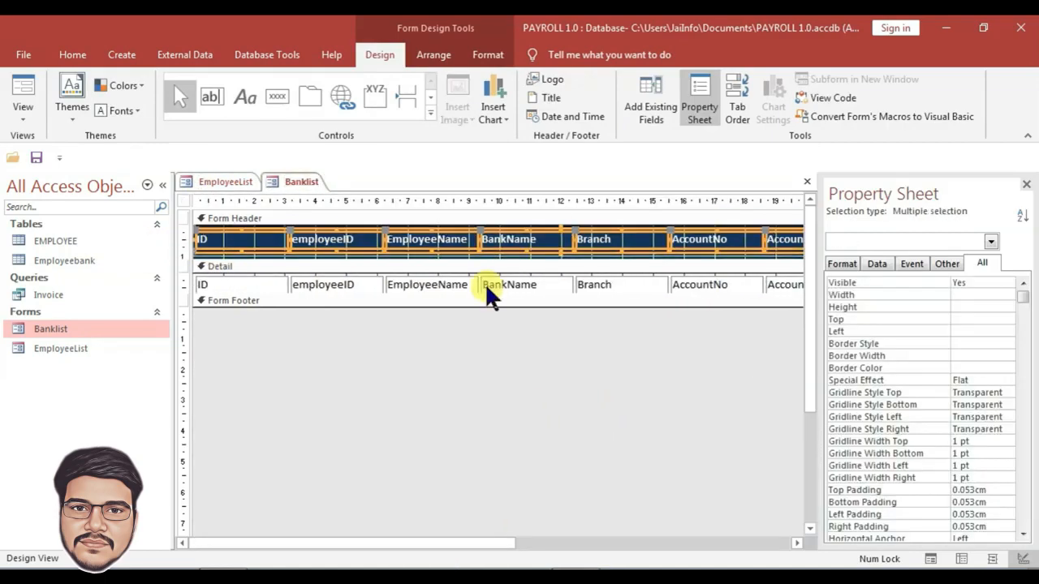
# - Turn off the record selectors in the Banklist form's format properties
pyautogui.click(841, 264)
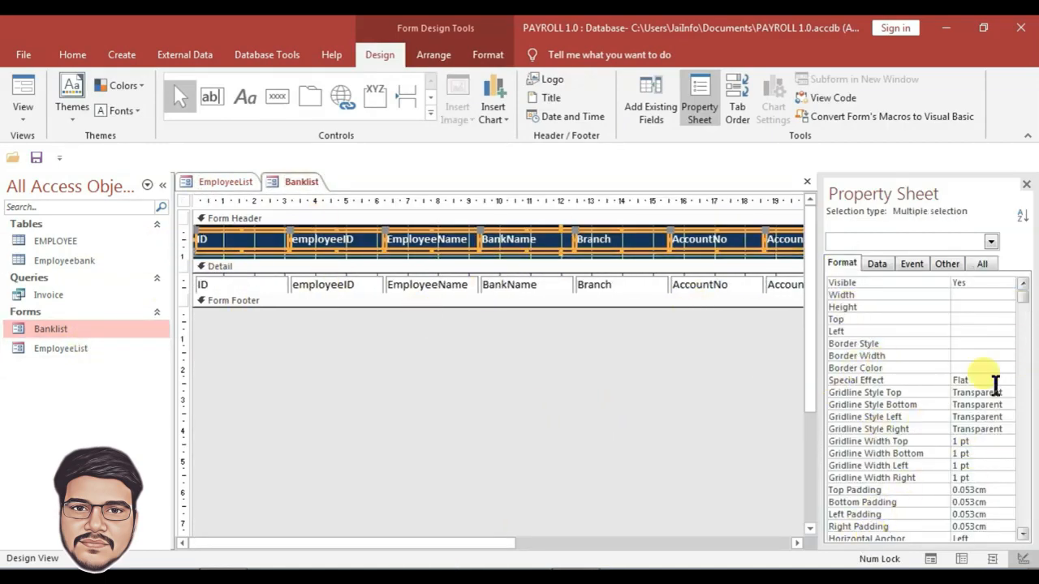
pyautogui.click(996, 384)
pyautogui.moveTo(1023, 297); pyautogui.dragTo(1024, 349)
pyautogui.click(185, 201)
# - Open Banklist in Form View to check it, and close both Banklist and EmployeeList
pyautogui.doubleClick(95, 329)
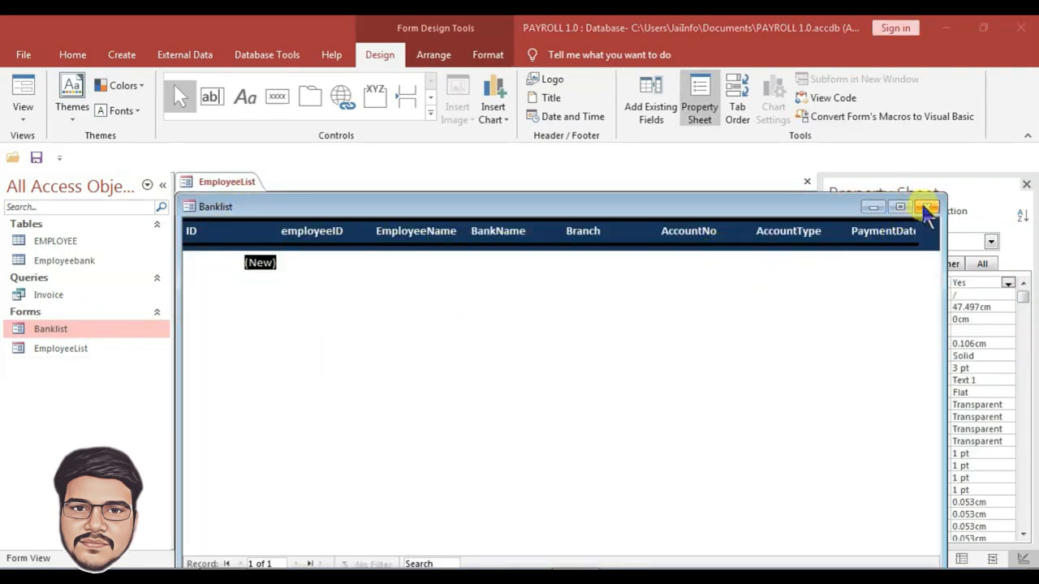
pyautogui.click(929, 208)
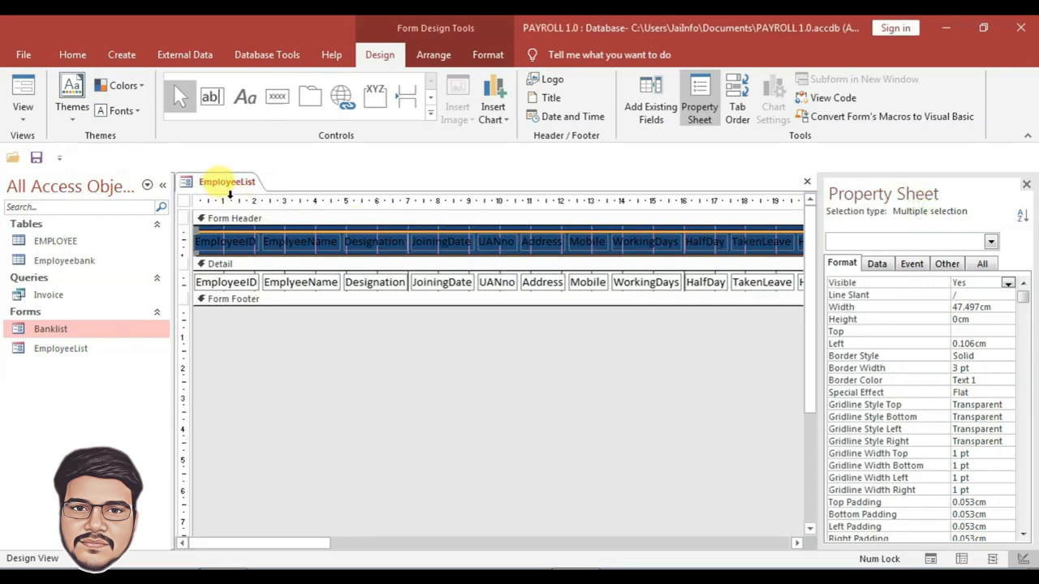
pyautogui.hotkey('ctrl', 'w')
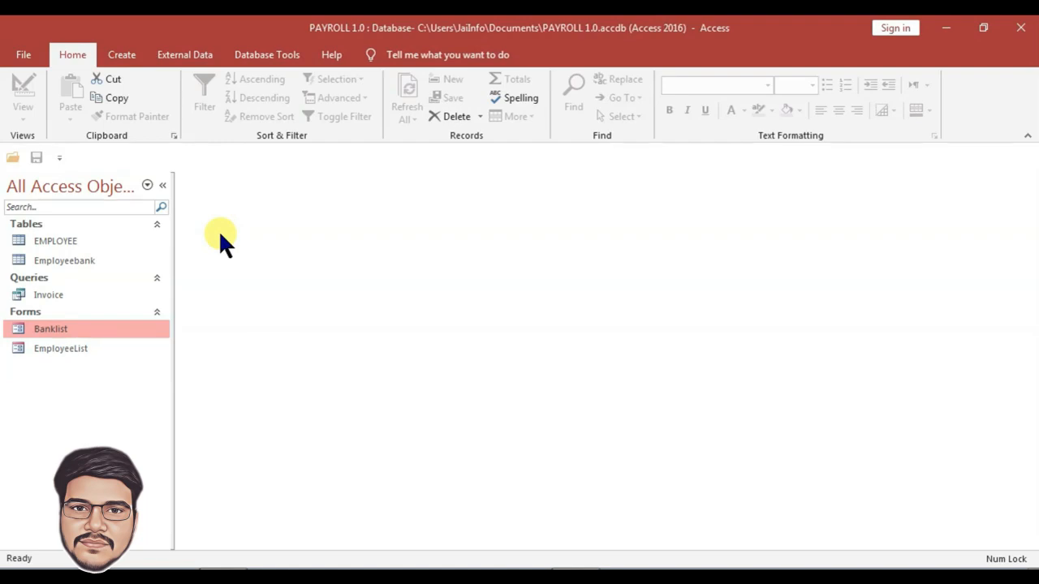
# - Create another blank form in Design View and set its record source to the Employeebank table
pyautogui.press('capslock')
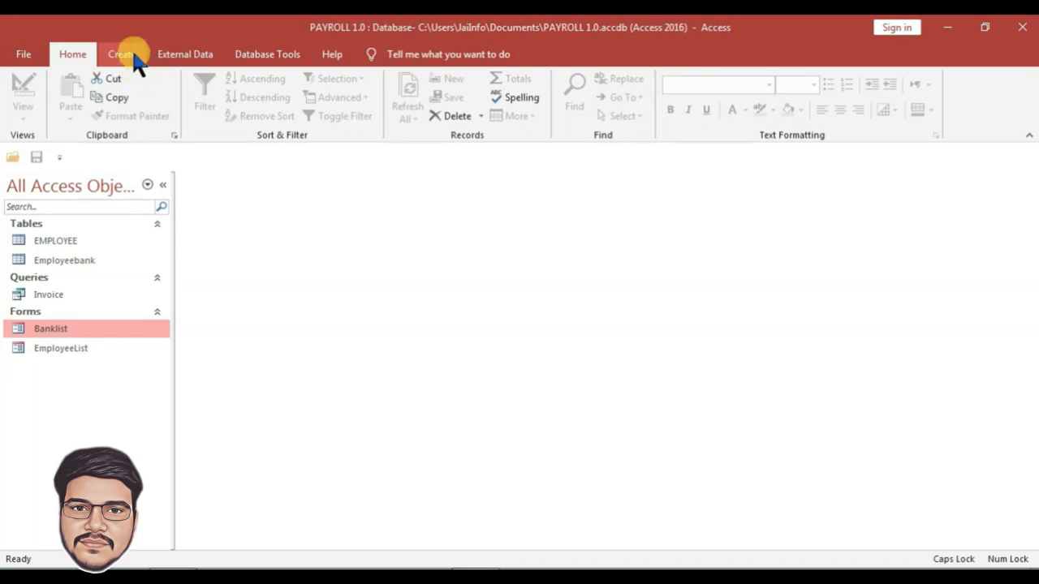
pyautogui.click(130, 55)
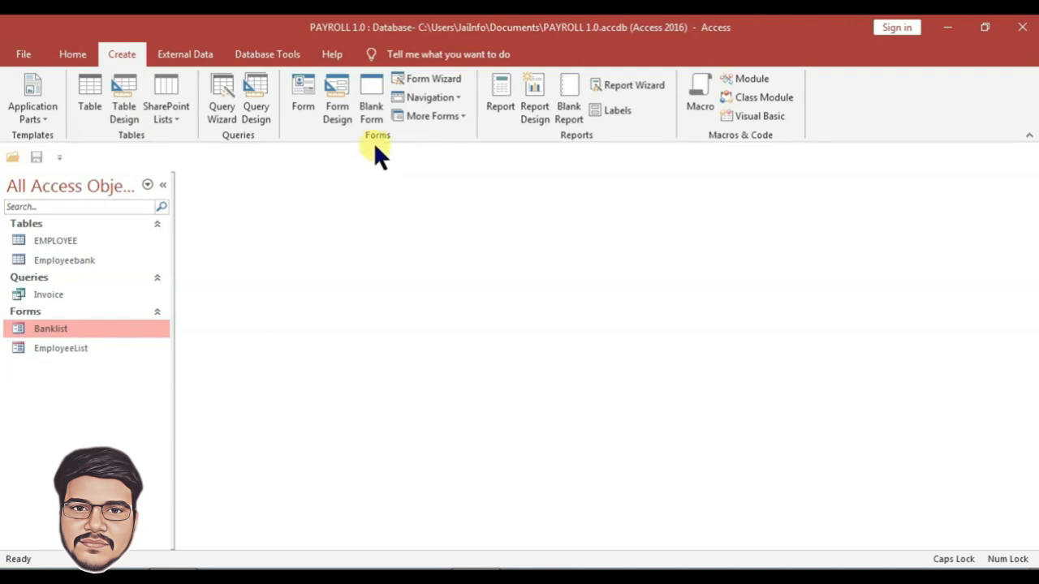
pyautogui.click(342, 116)
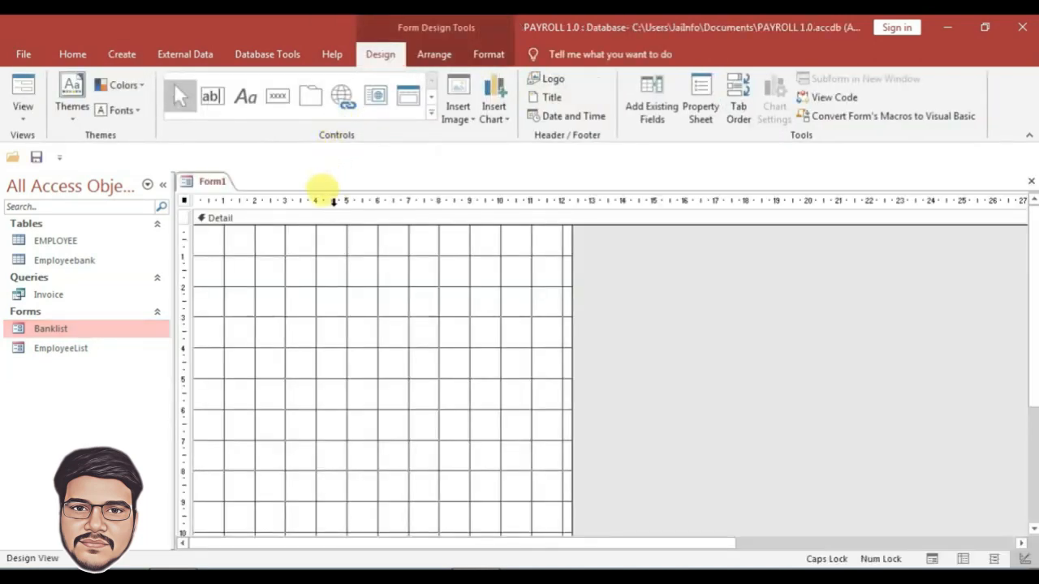
pyautogui.click(699, 108)
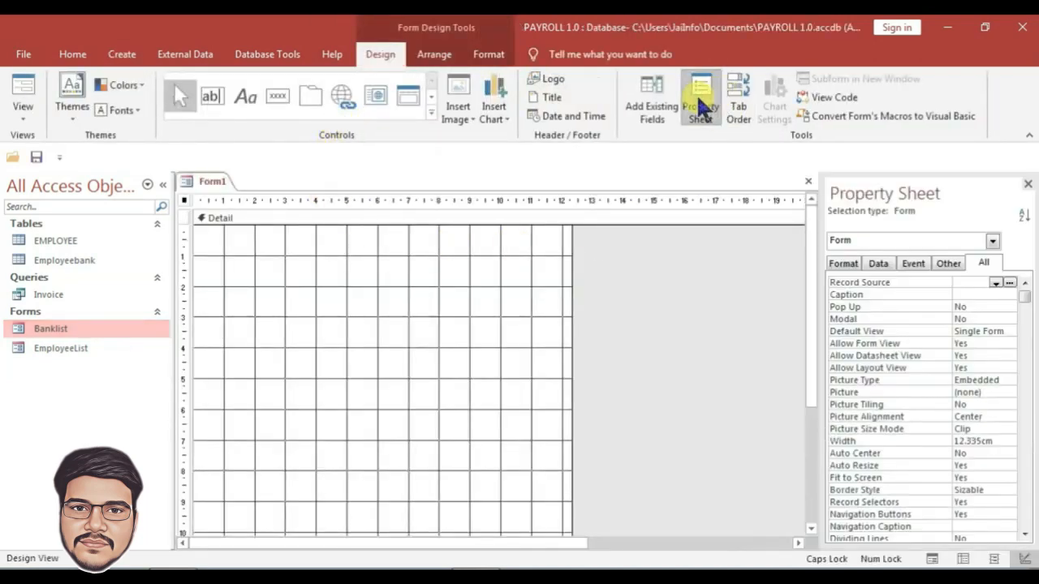
pyautogui.click(875, 262)
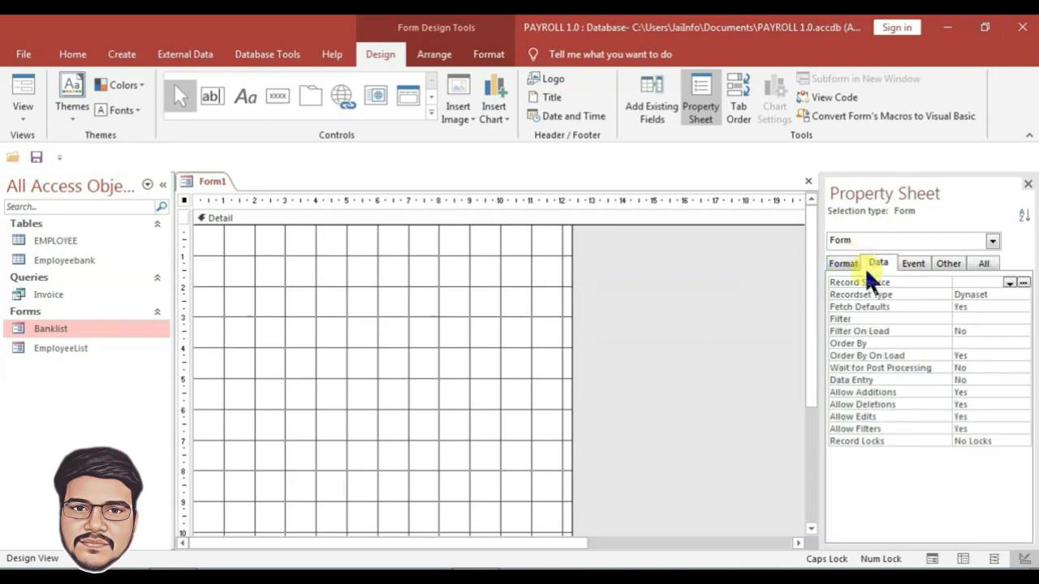
pyautogui.click(1009, 283)
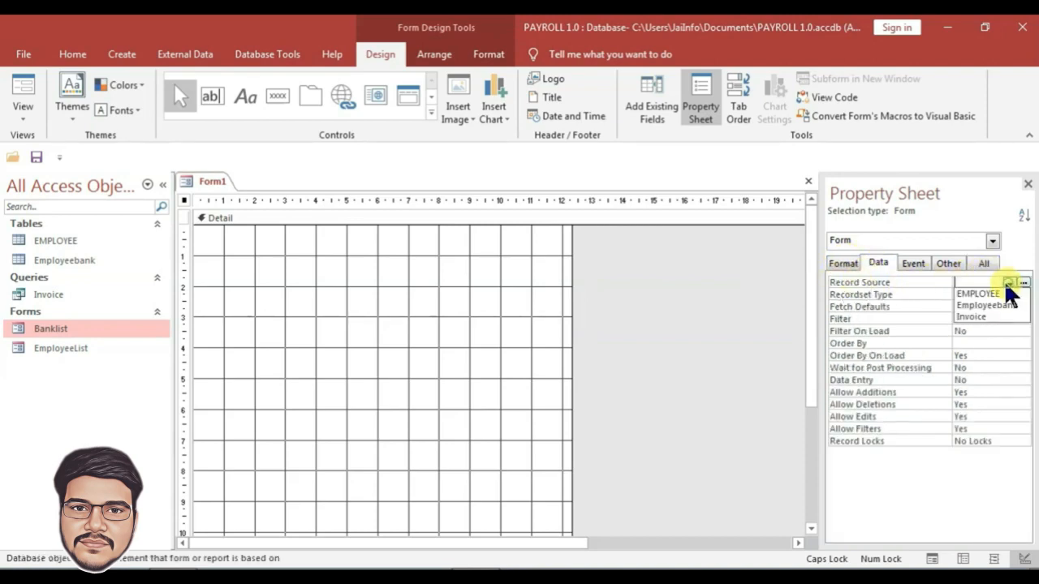
pyautogui.click(987, 306)
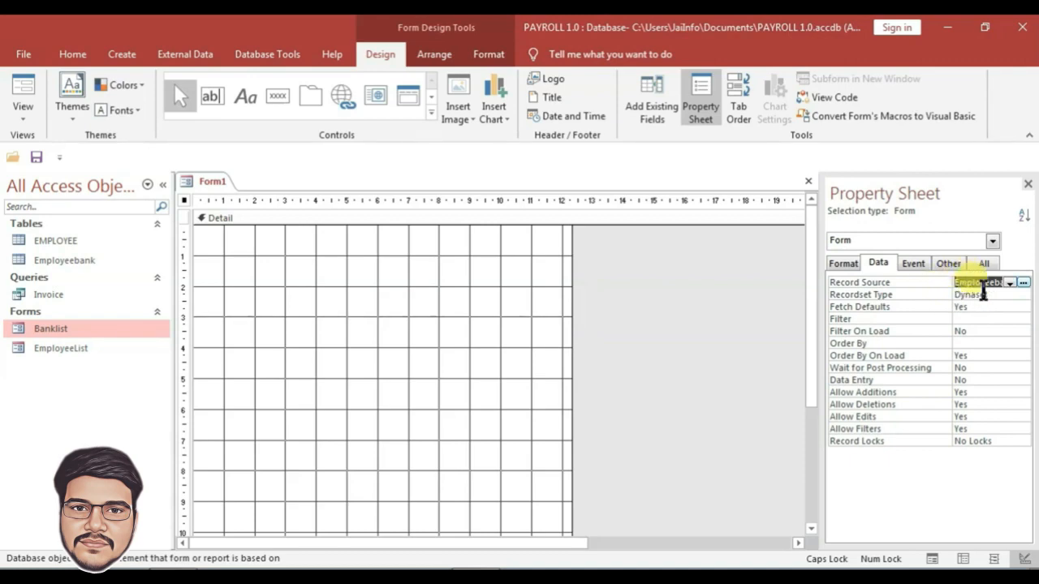
# - Place all eight Employeebank fields, ID through PaymentDate, in the second form's Detail section
pyautogui.click(651, 122)
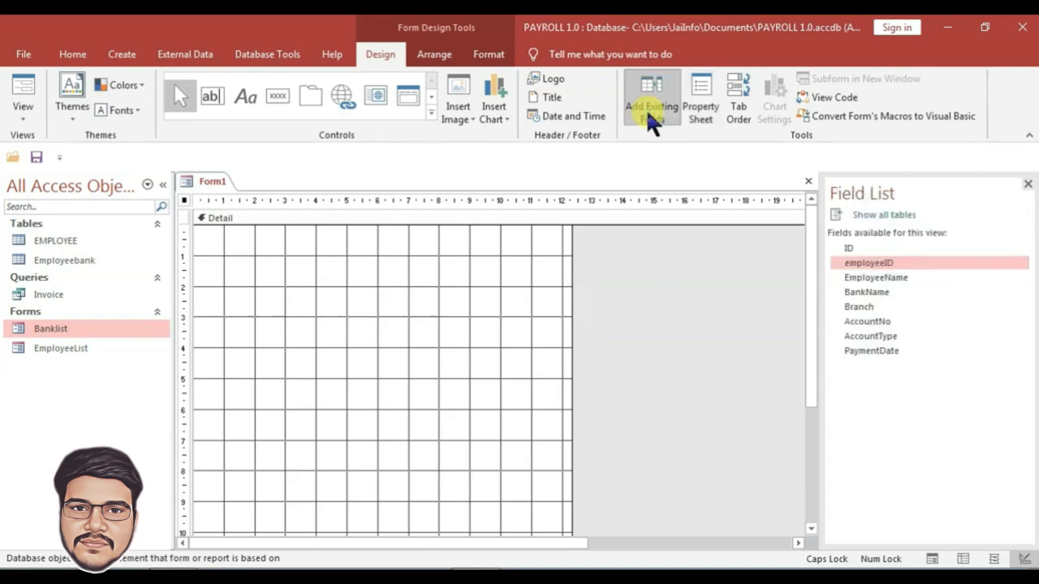
pyautogui.click(849, 249)
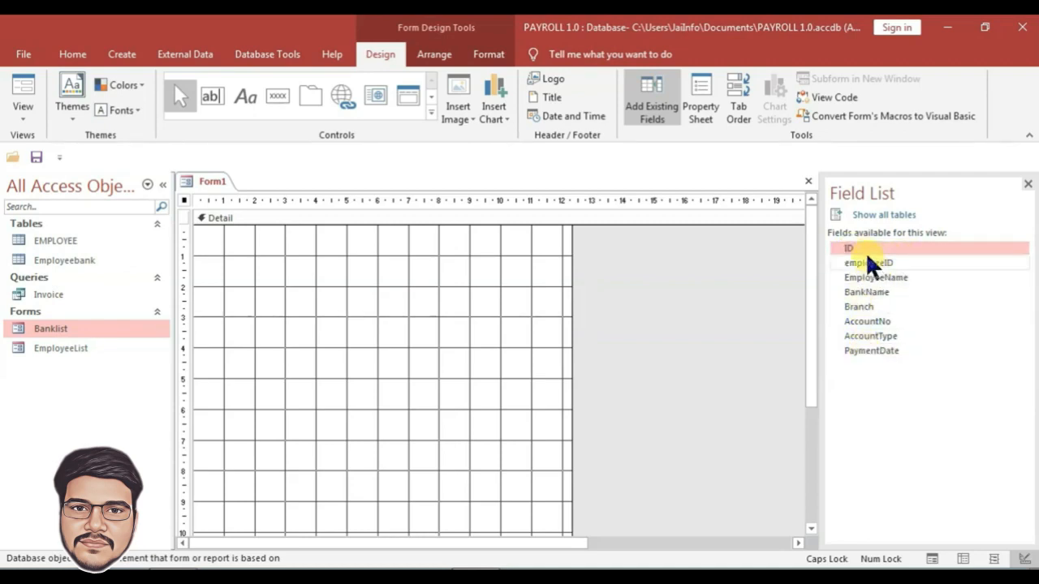
pyautogui.keyDown('shift'); pyautogui.click(876, 352); pyautogui.keyUp('shift')
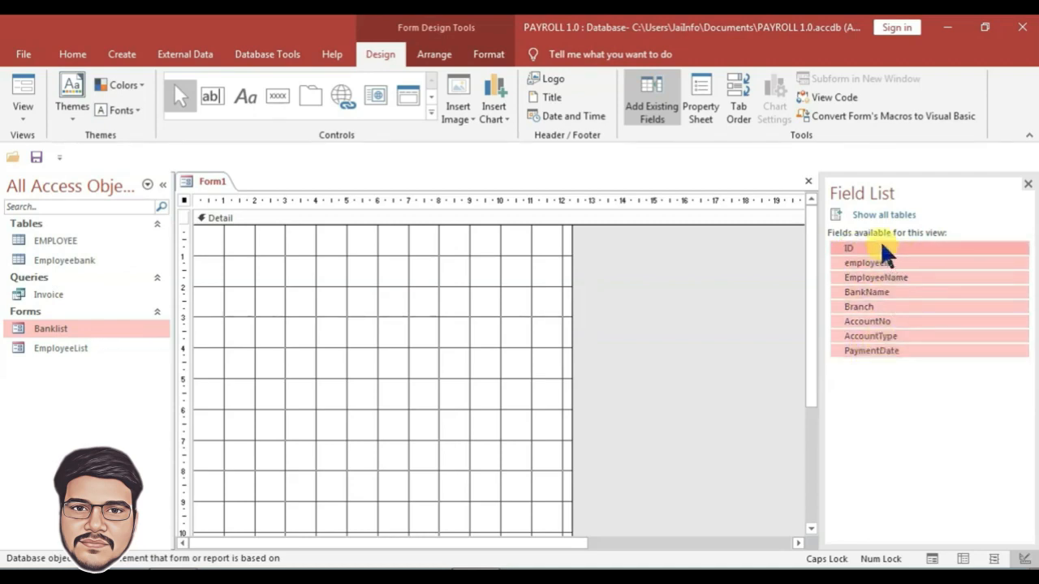
pyautogui.moveTo(882, 249); pyautogui.dragTo(291, 283)
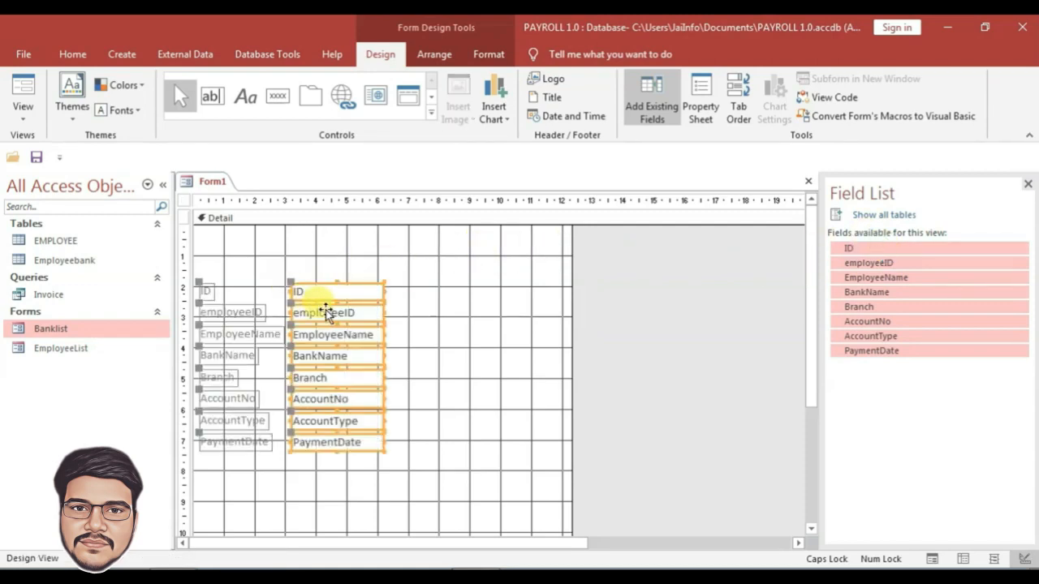
# - Set the font colour of all field labels and text boxes in the Detail section to black
pyautogui.hotkey('ctrl', 'a')
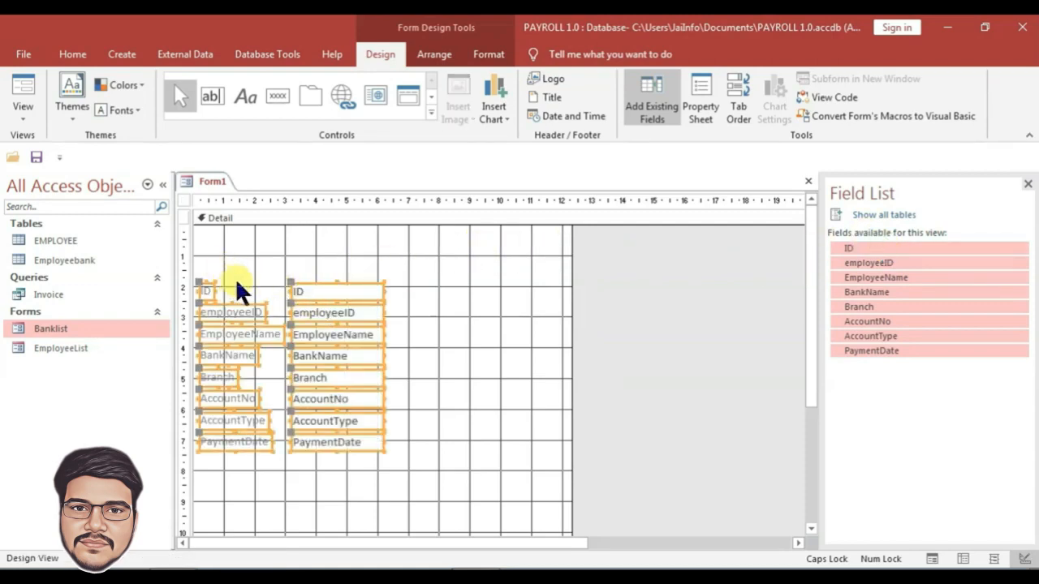
pyautogui.click(486, 57)
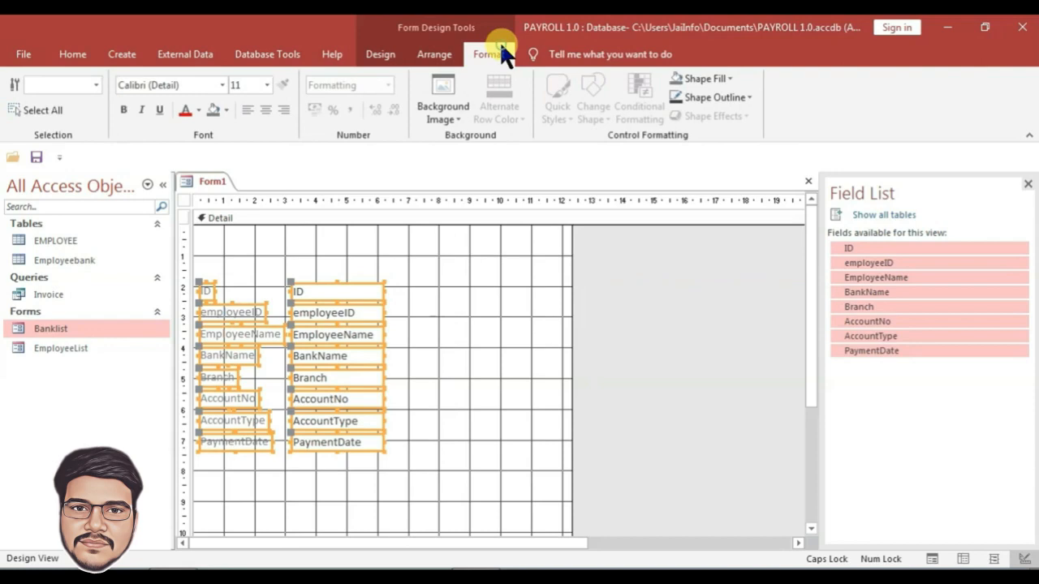
pyautogui.click(190, 125)
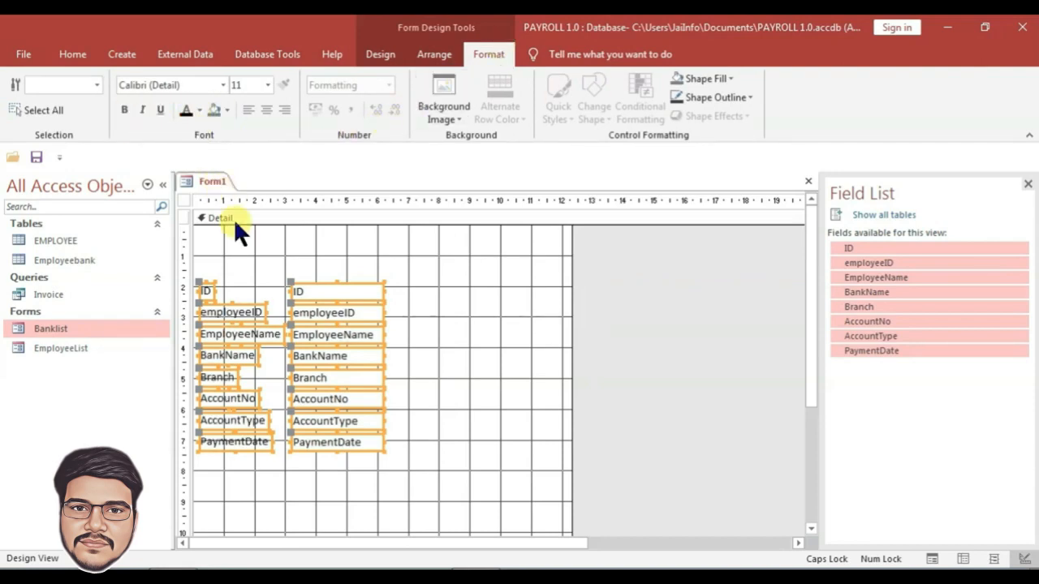
# - Make the eight field labels bold and move the Branch through PaymentDate fields into a second column beside ID through BankName
pyautogui.moveTo(225, 260); pyautogui.dragTo(202, 455)
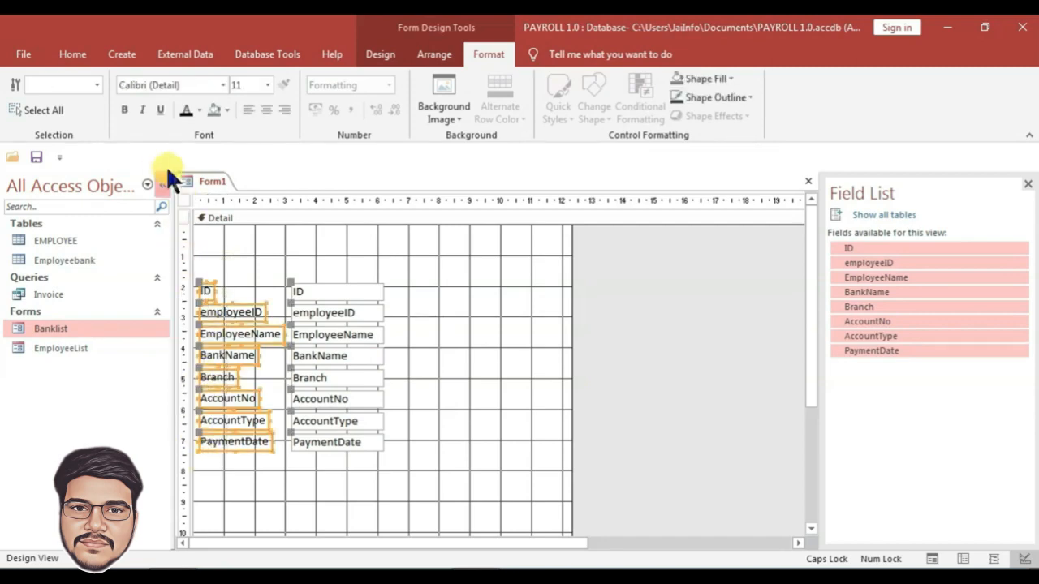
pyautogui.click(124, 111)
pyautogui.moveTo(383, 468); pyautogui.dragTo(403, 292)
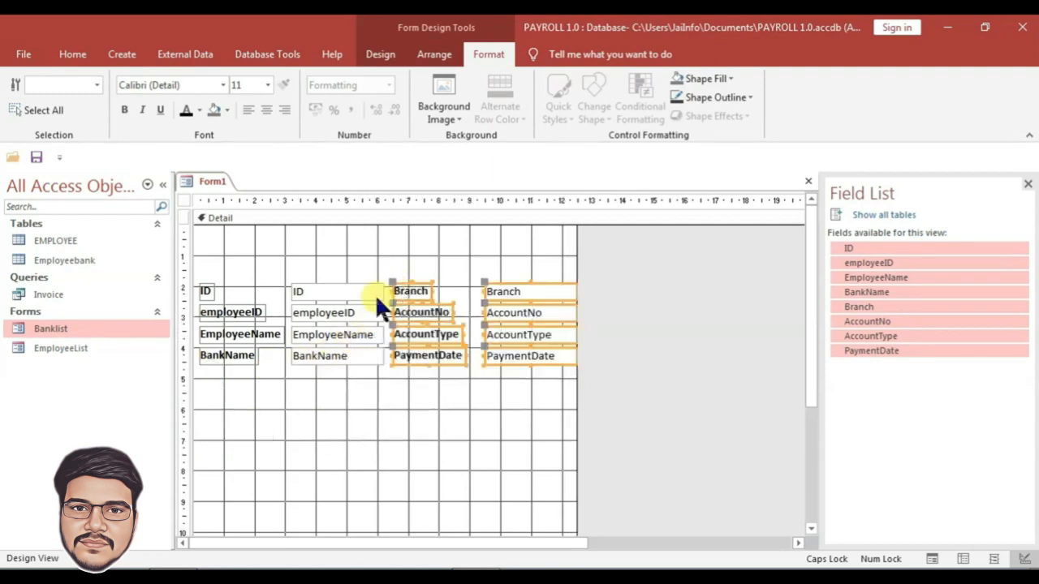
pyautogui.click(222, 377)
# - Add a form header and footer, and place a label reading EMPLOYEE BANK DETAILS across the header
pyautogui.rightClick(312, 252)
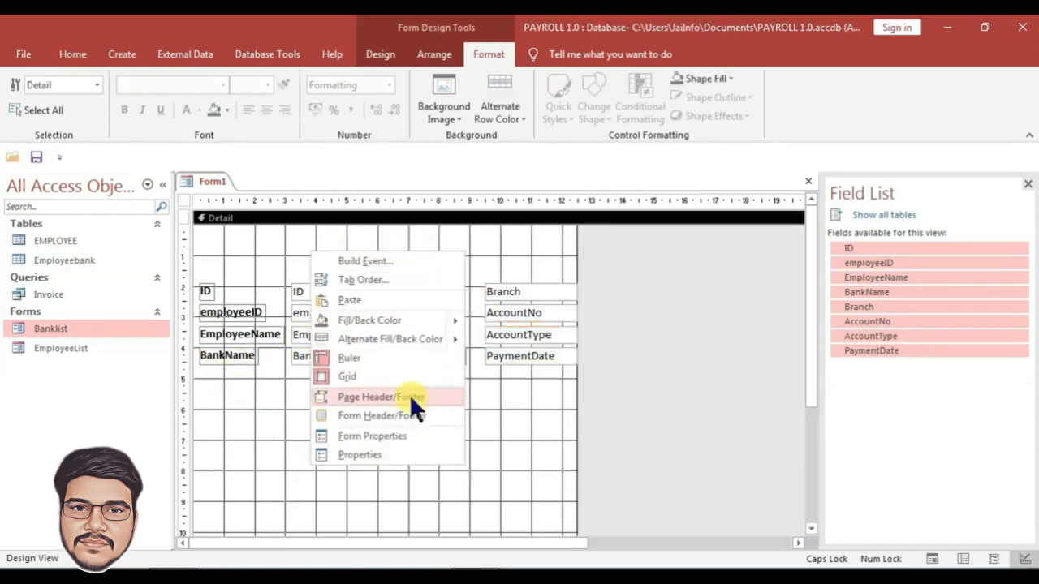
pyautogui.click(380, 415)
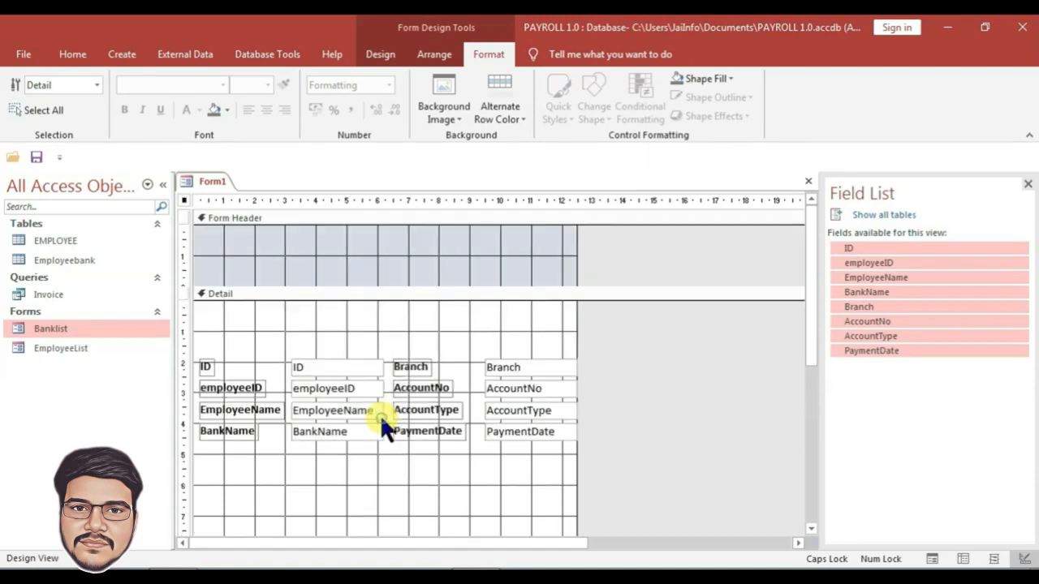
pyautogui.click(337, 251)
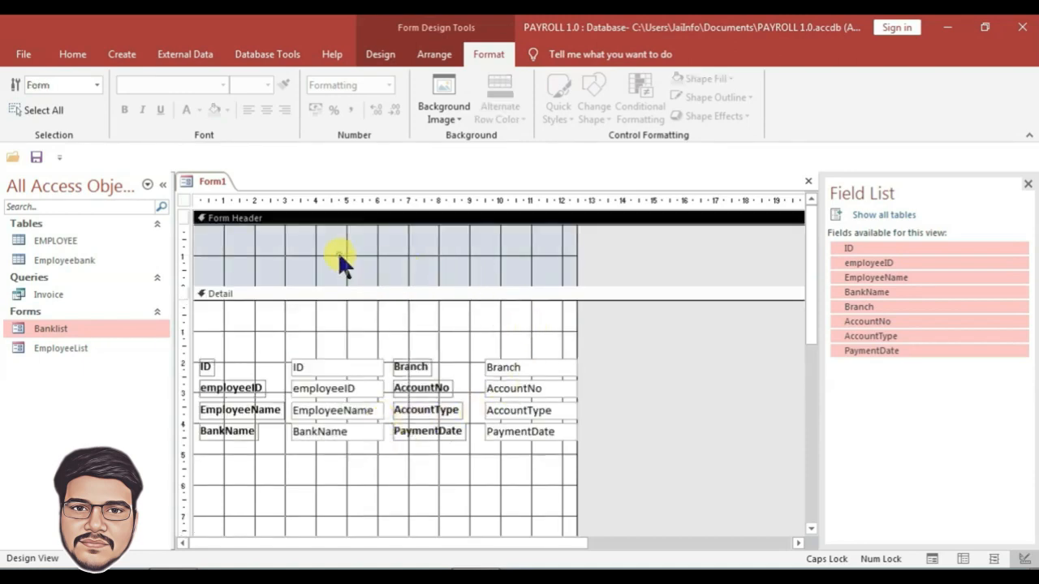
pyautogui.click(388, 56)
pyautogui.click(241, 97)
pyautogui.moveTo(237, 241); pyautogui.dragTo(531, 275)
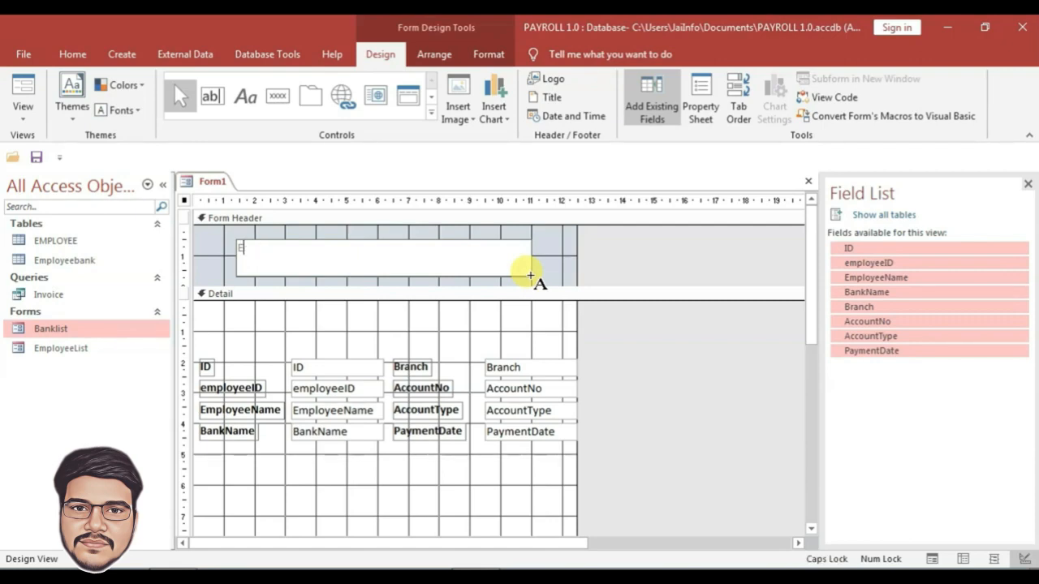
pyautogui.write('EMPLS')
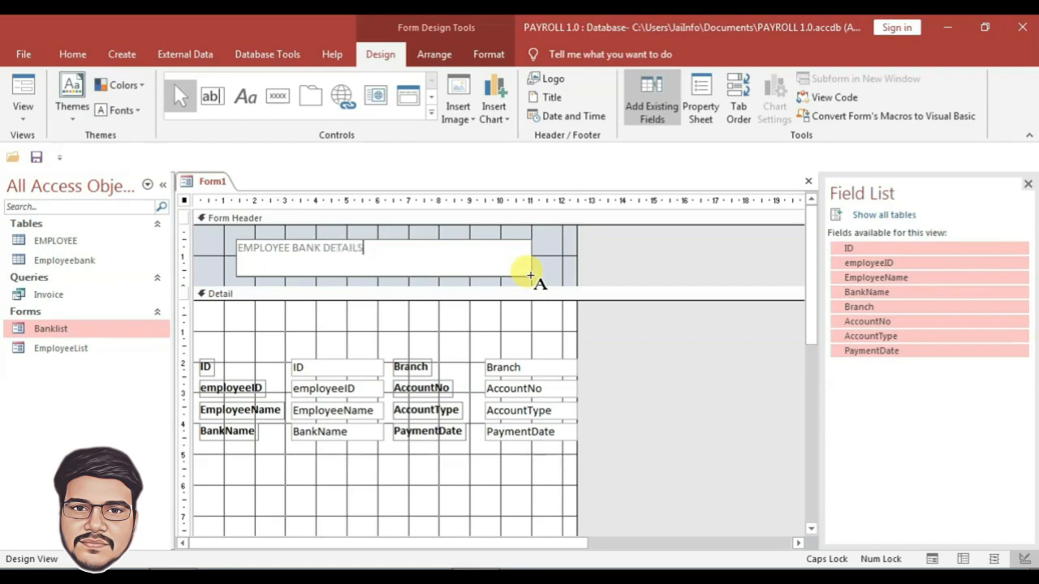
pyautogui.click(527, 274)
# - Format the header title as black, bold, 24-point text and size its label to fit
pyautogui.click(489, 53)
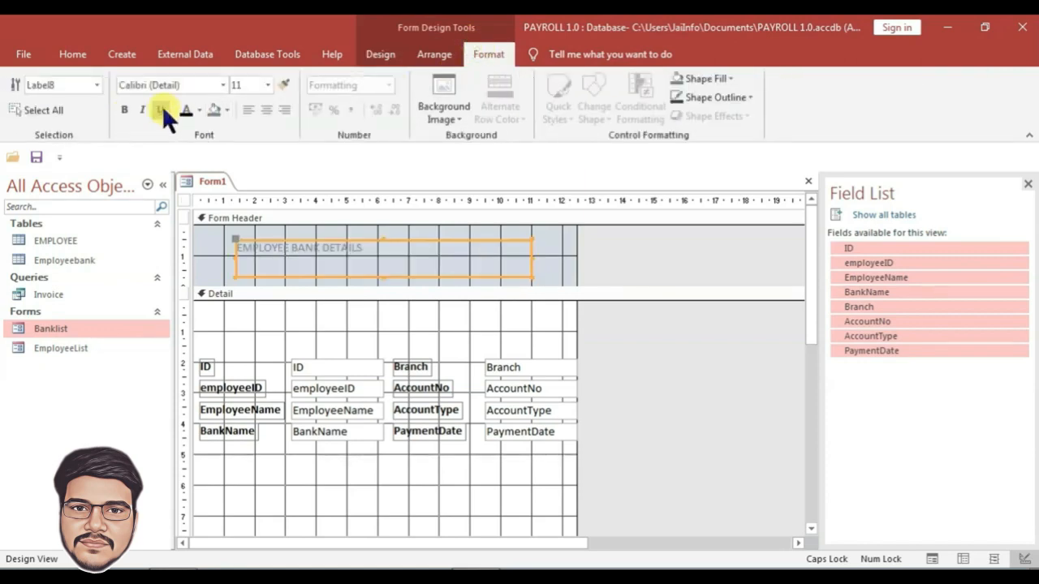
pyautogui.click(185, 112)
pyautogui.click(124, 109)
pyautogui.click(264, 84)
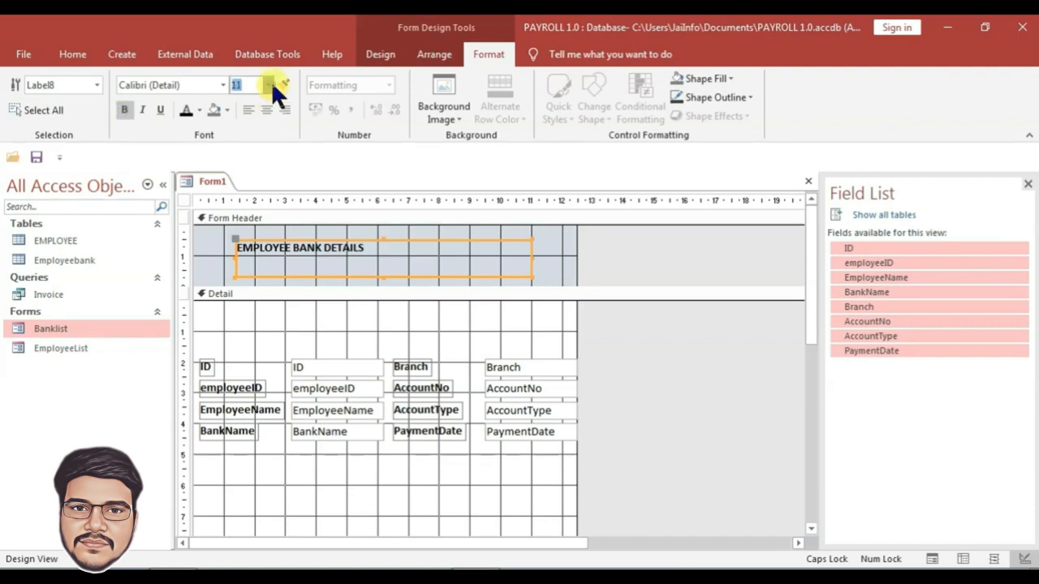
pyautogui.write('24')
pyautogui.press('Return')
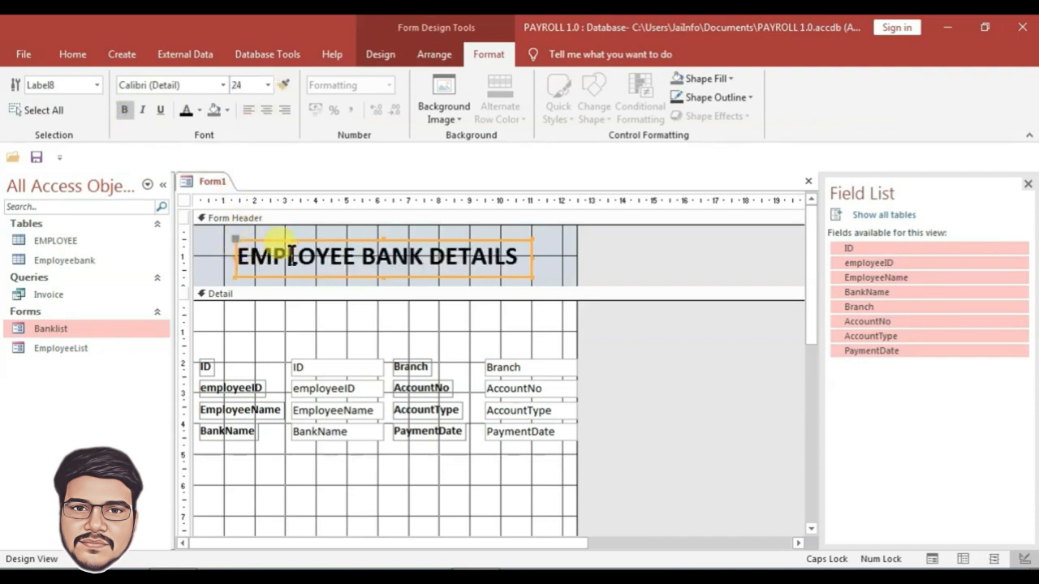
pyautogui.rightClick(506, 257)
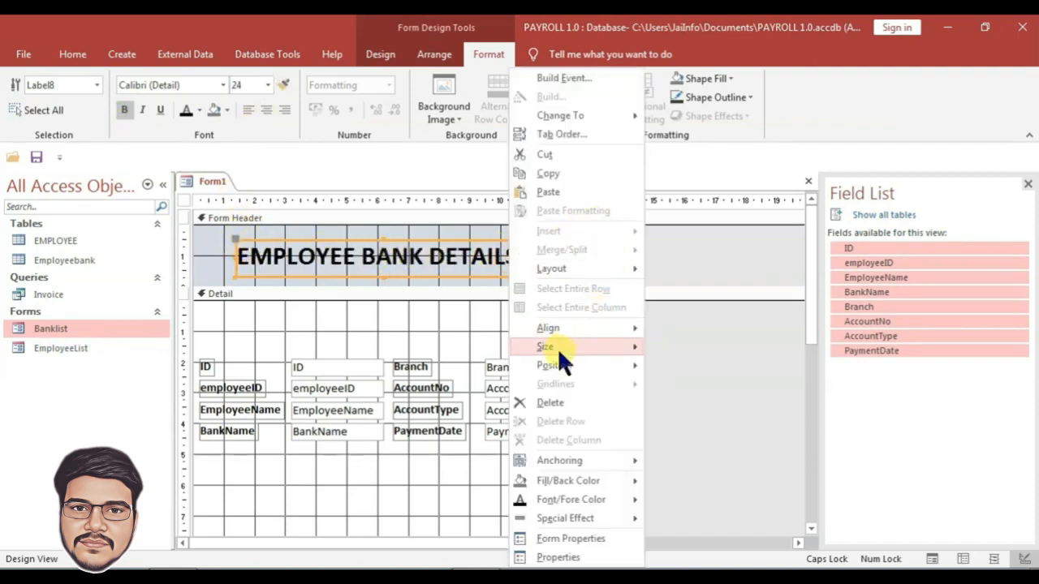
pyautogui.moveTo(563, 347)
pyautogui.click(697, 349)
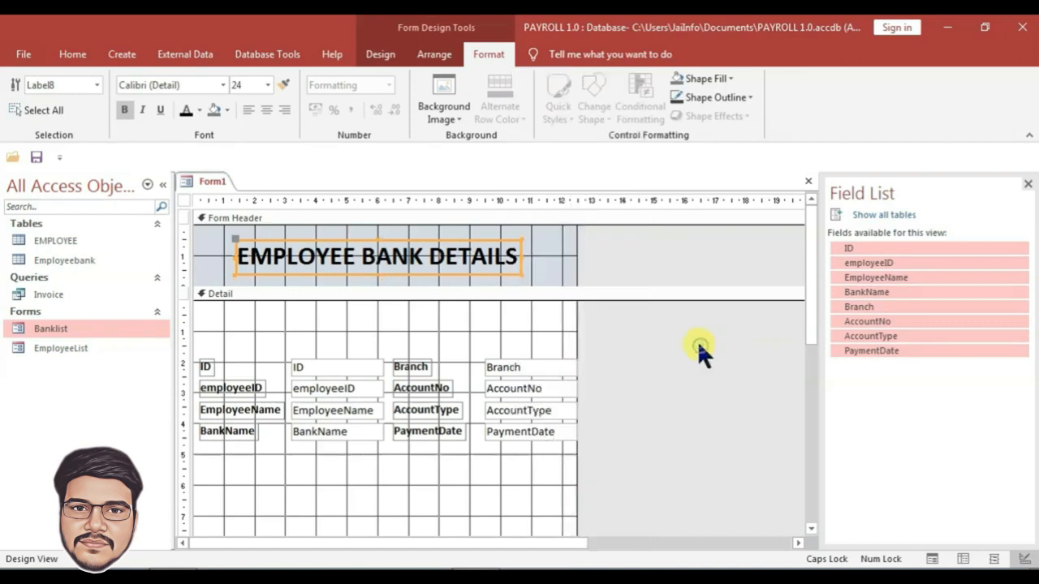
# - Set the Form Header section's back color to a dark blue Accent 1 shade
pyautogui.click(540, 251)
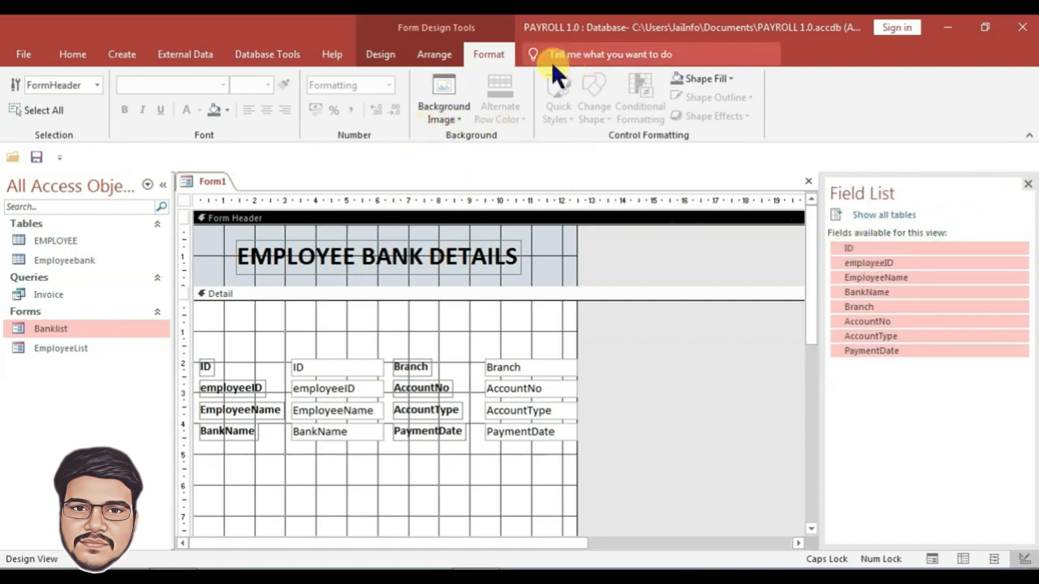
pyautogui.click(379, 53)
pyautogui.click(698, 104)
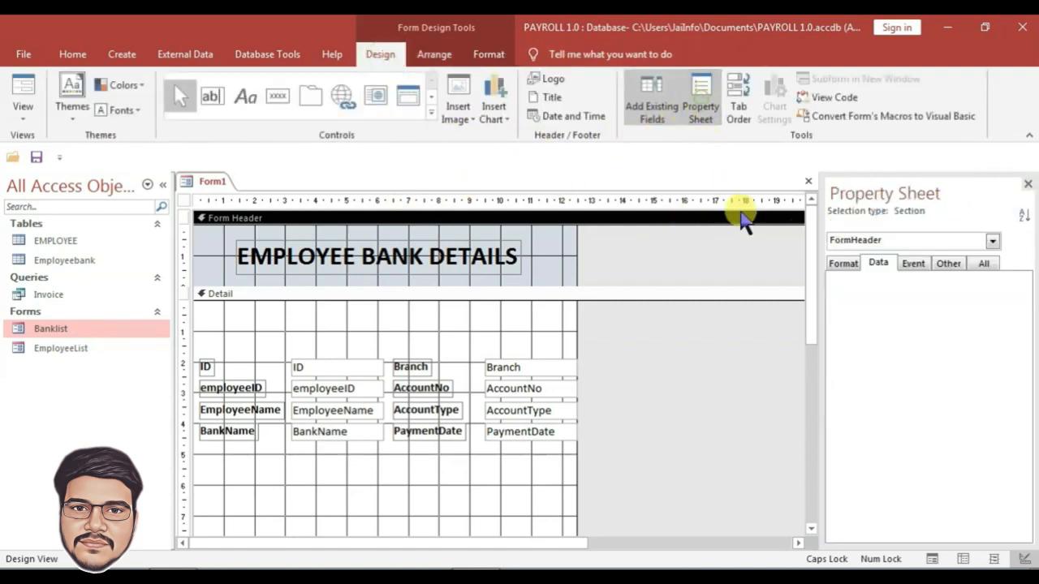
pyautogui.click(835, 265)
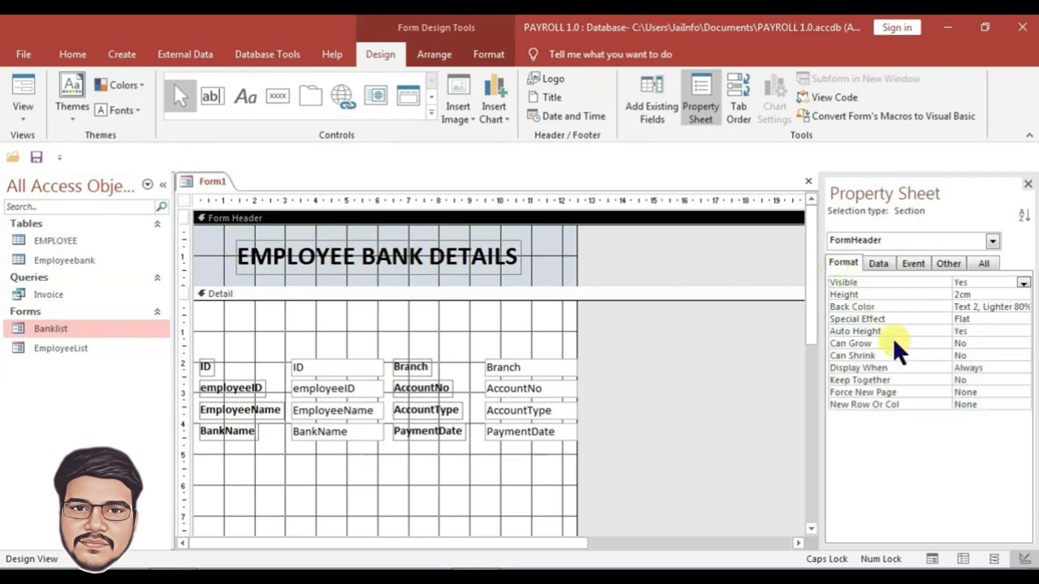
pyautogui.click(974, 306)
pyautogui.click(1023, 307)
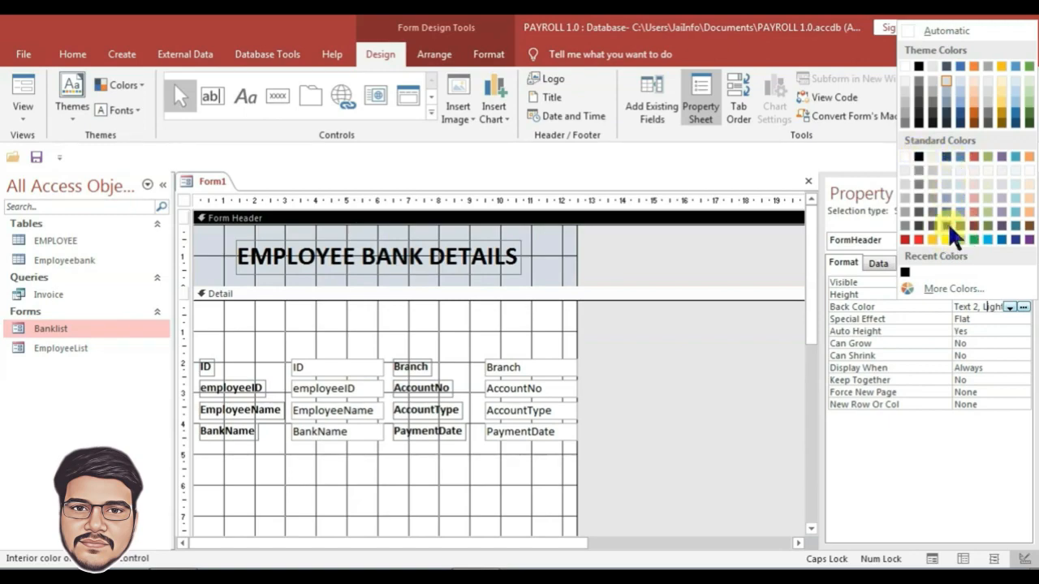
pyautogui.click(956, 119)
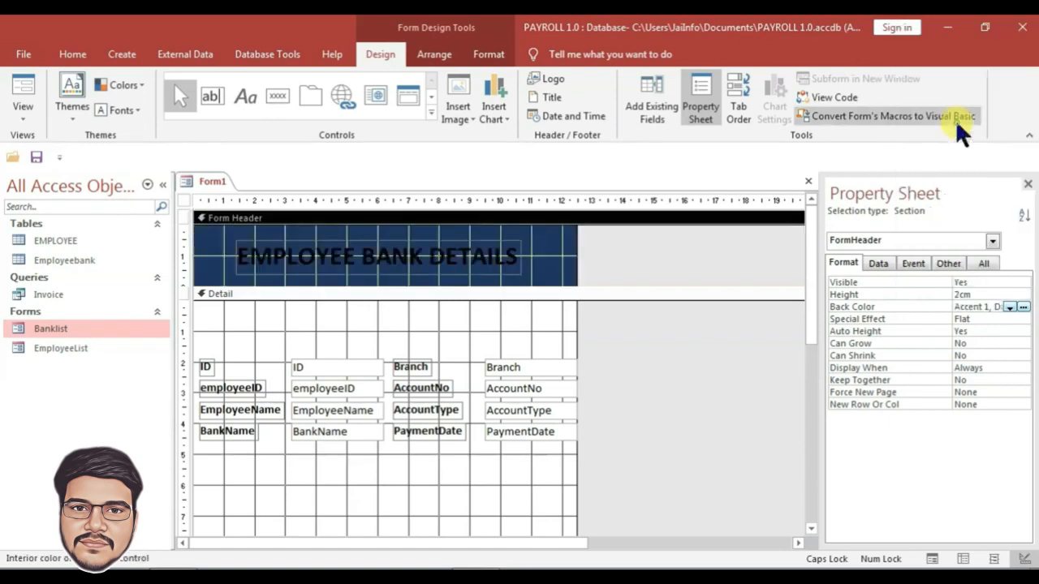
# - Set the header title's fore color to the standard light blue
pyautogui.click(478, 244)
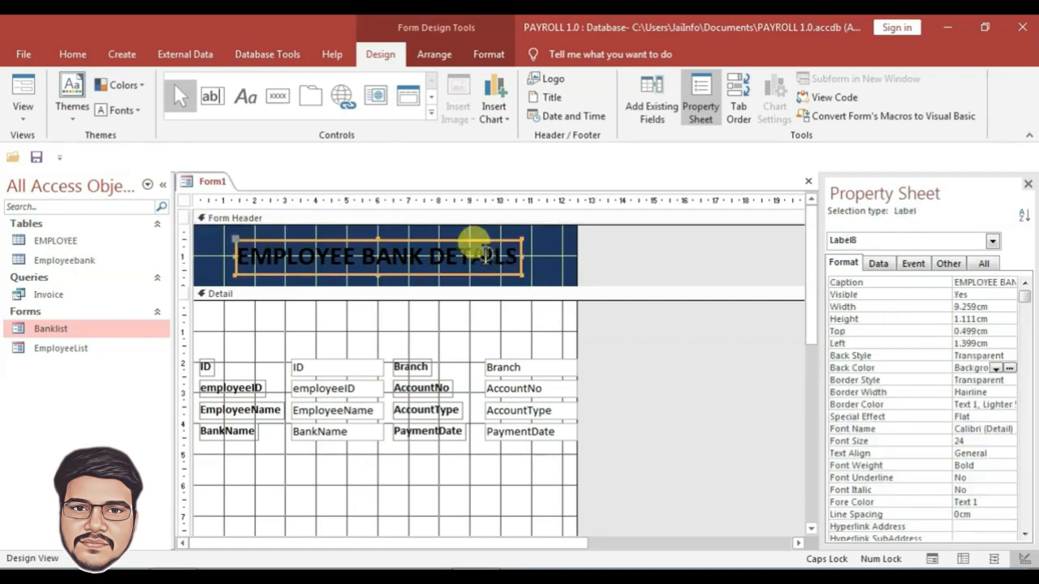
pyautogui.click(982, 372)
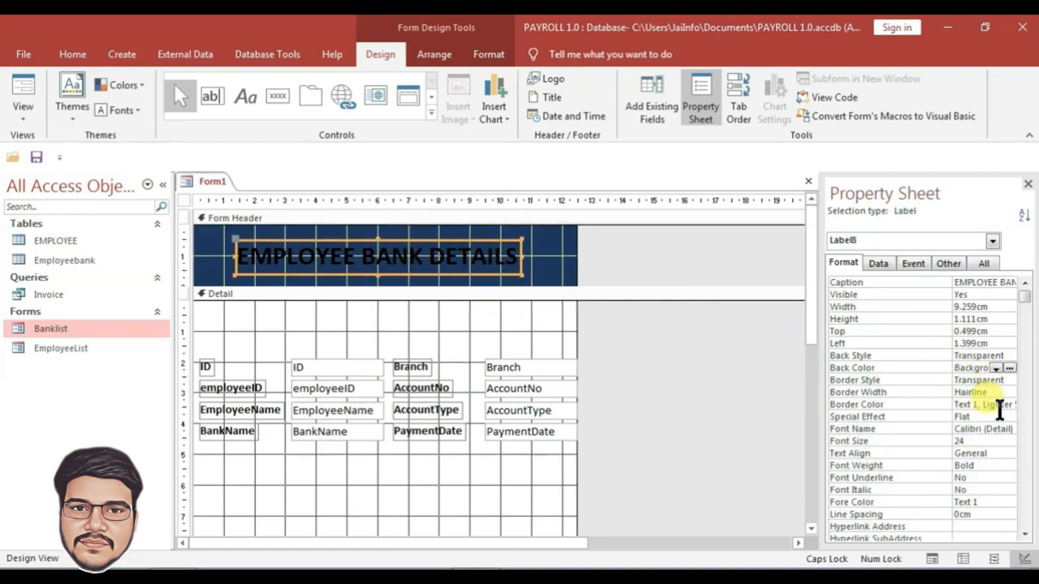
pyautogui.scroll(-4, 995, 390)
pyautogui.click(996, 356)
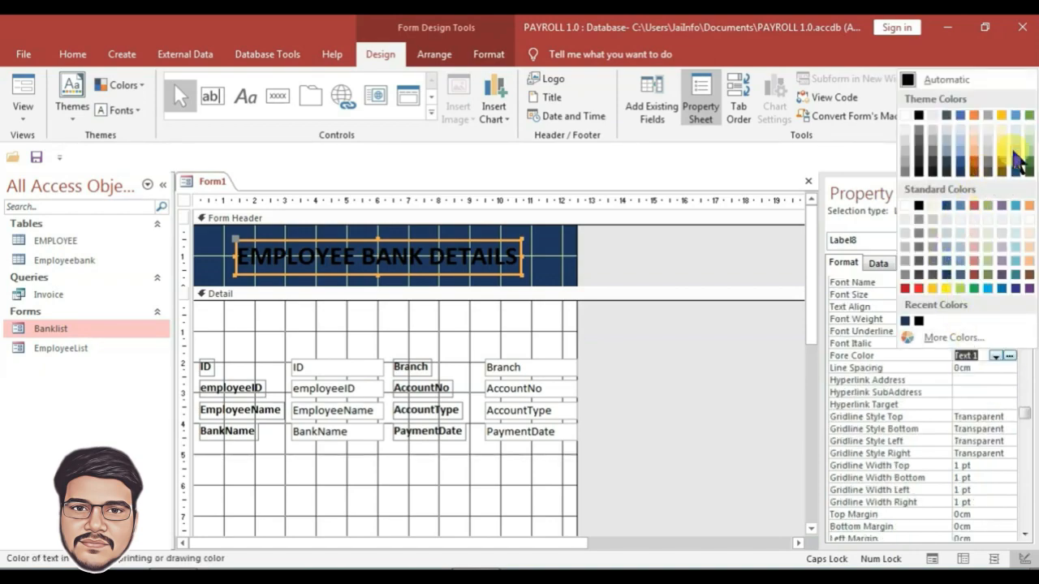
pyautogui.click(985, 282)
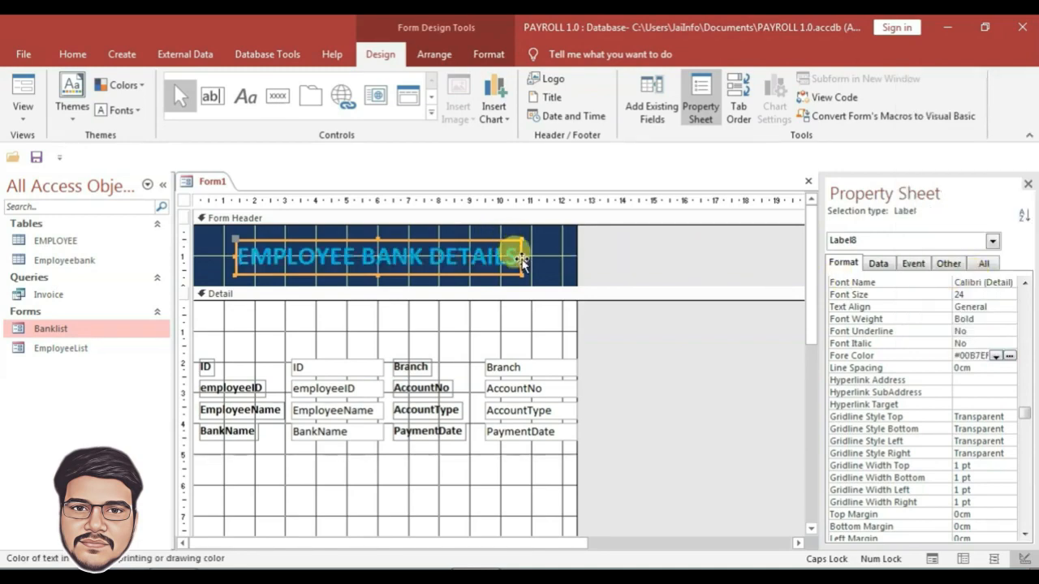
# - Set the Detail section's back color to a lighter Accent 1 blue
pyautogui.click(451, 325)
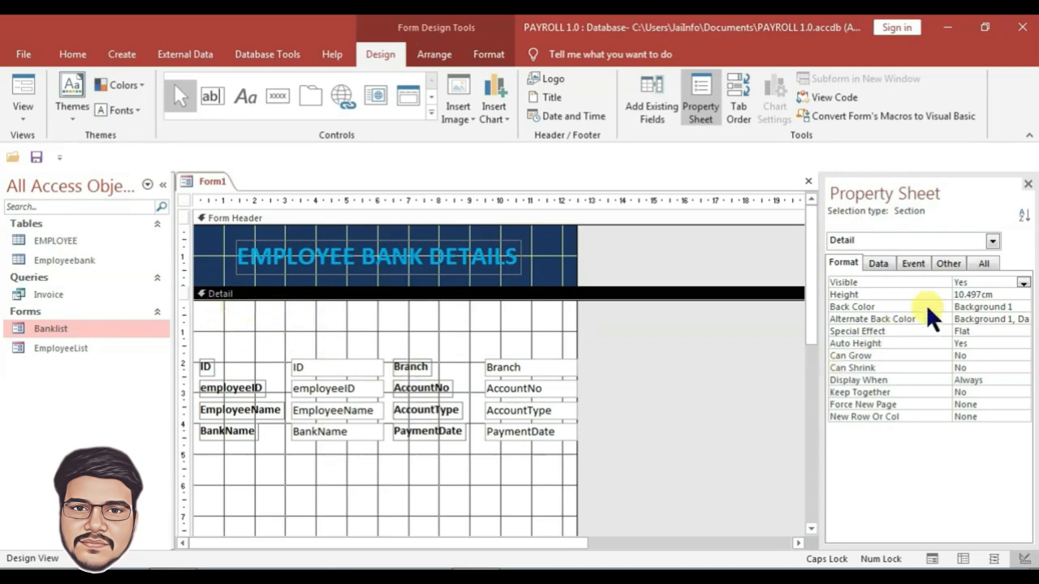
pyautogui.click(1008, 306)
pyautogui.click(1010, 307)
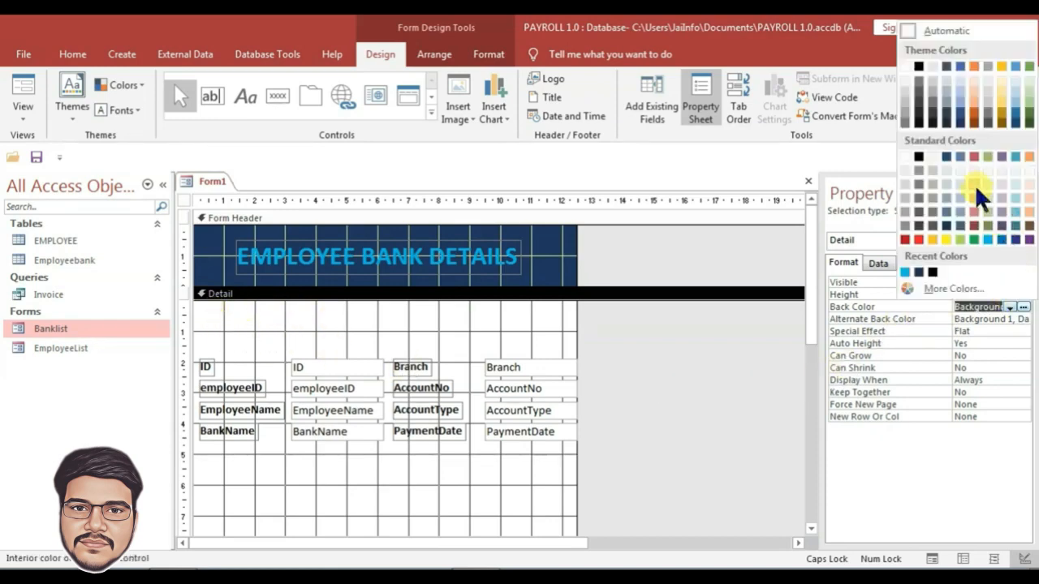
pyautogui.click(959, 81)
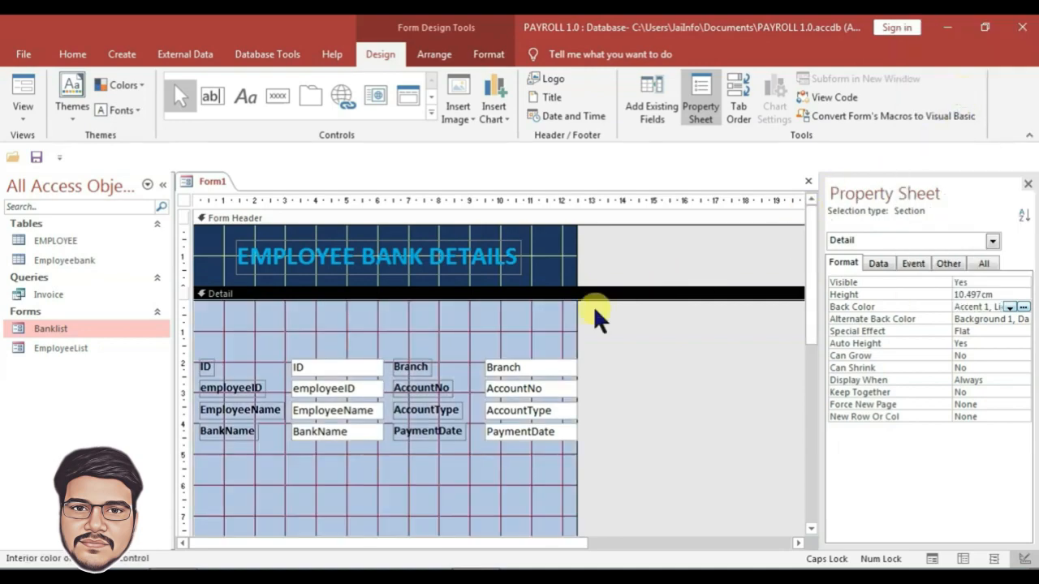
# - Widen the form to about 16 cm and all eight text boxes to about 3.4 cm
pyautogui.moveTo(577, 319); pyautogui.dragTo(682, 340)
pyautogui.moveTo(340, 345); pyautogui.dragTo(336, 461)
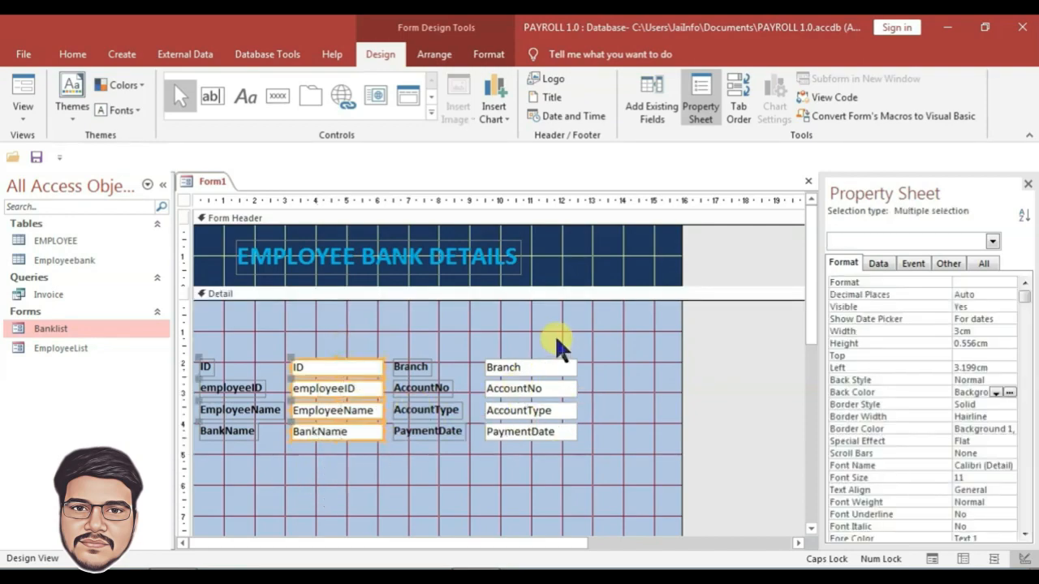
pyautogui.moveTo(555, 334); pyautogui.dragTo(538, 436)
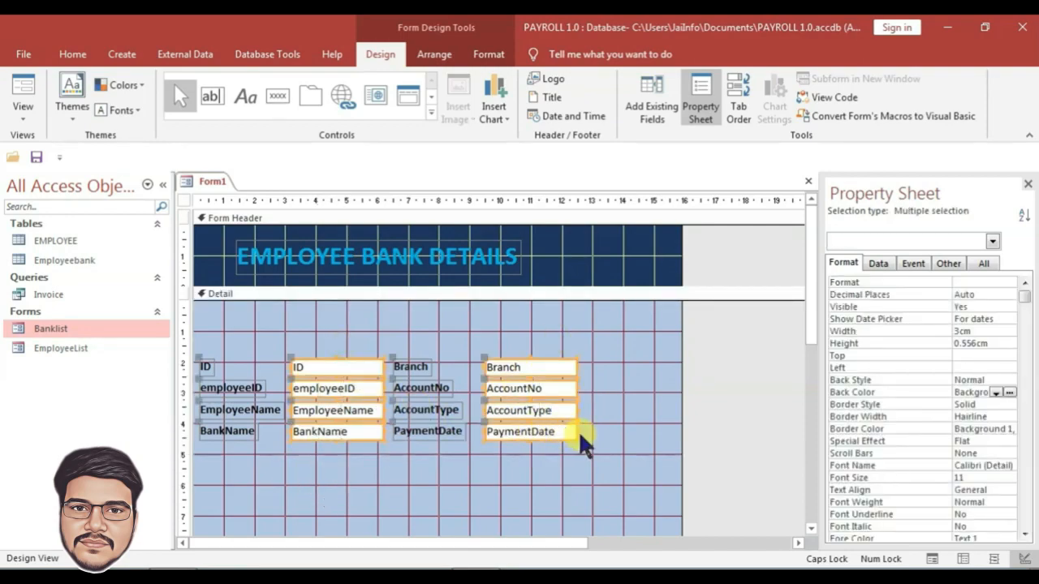
pyautogui.hotkey('shift', 'Right')
pyautogui.hotkey('shift', 'Right')
pyautogui.hotkey('shift', 'Right')
pyautogui.hotkey('shift', 'Right')
pyautogui.hotkey('shift', 'Right')
pyautogui.hotkey('shift', 'Right')
pyautogui.hotkey('shift', 'Right')
pyautogui.hotkey('shift', 'Right')
pyautogui.hotkey('shift', 'Right')
pyautogui.hotkey('shift', 'Right')
pyautogui.hotkey('shift', 'Right')
pyautogui.hotkey('shift', 'Right')
pyautogui.hotkey('shift', 'Right')
pyautogui.hotkey('shift', 'Right')
pyautogui.hotkey('shift', 'Right')
pyautogui.hotkey('shift', 'Right')
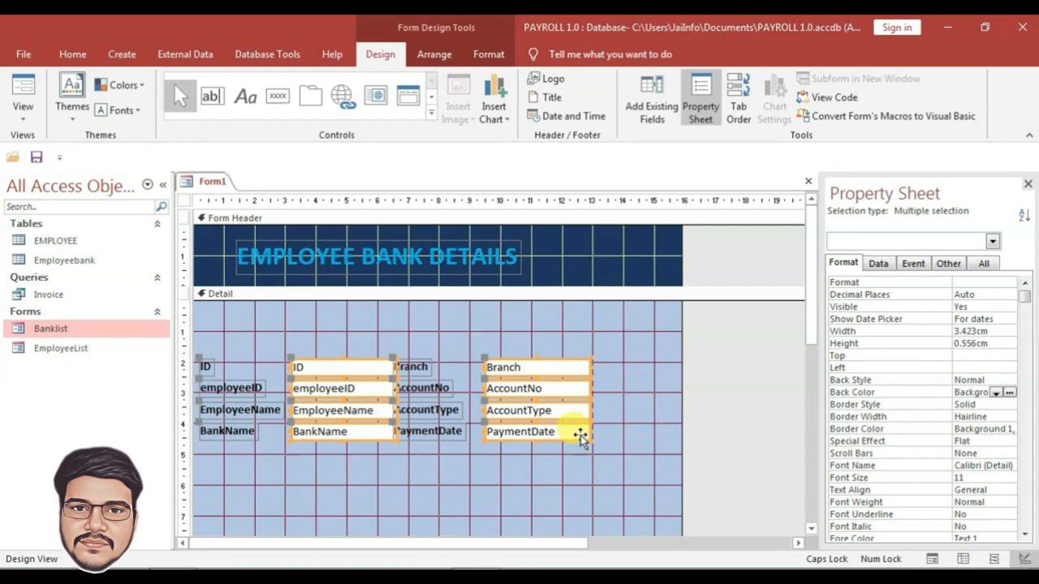
# - Shift the Branch through PaymentDate column right to leave a gap, and move the whole field block up near the Detail section's upper edge
pyautogui.moveTo(545, 498); pyautogui.dragTo(573, 387)
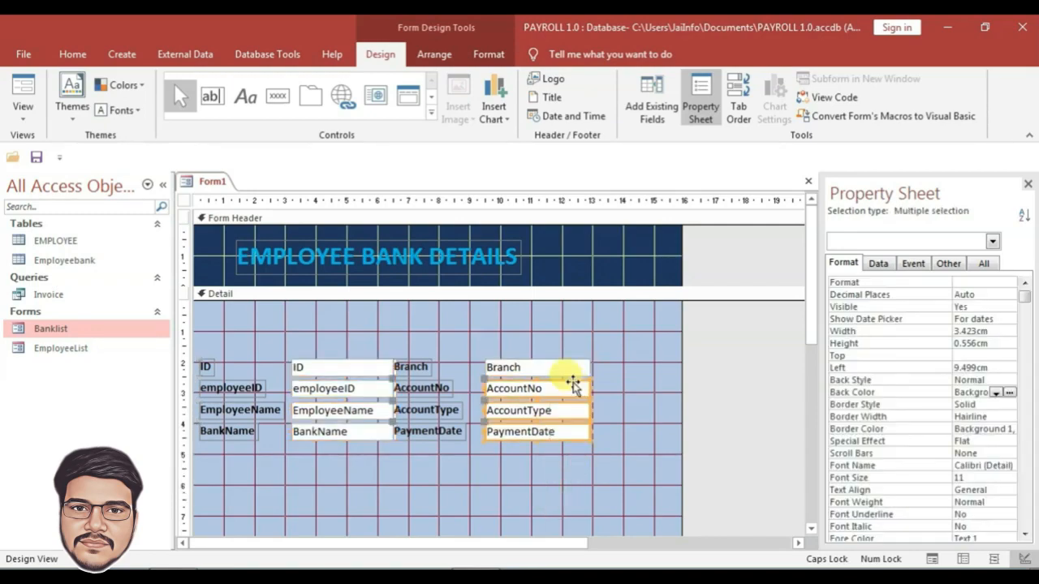
pyautogui.keyDown('shift'); pyautogui.click(579, 366); pyautogui.keyUp('shift')
pyautogui.press('Right')
pyautogui.press('Right')
pyautogui.press('Right')
pyautogui.press('Right')
pyautogui.press('Right')
pyautogui.press('Right')
pyautogui.press('Right')
pyautogui.press('Right')
pyautogui.press('Right')
pyautogui.press('Right')
pyautogui.press('Right')
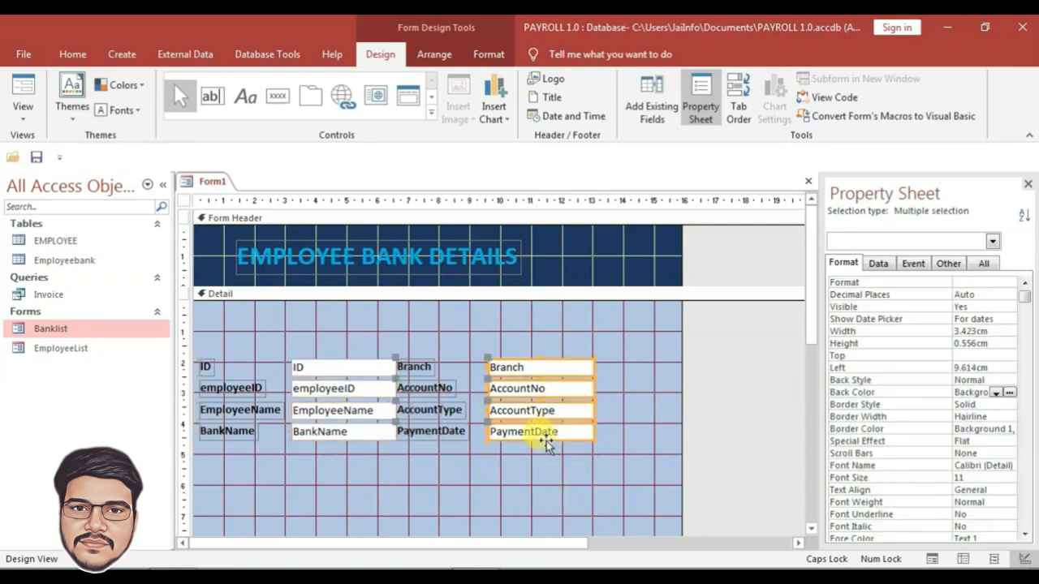
pyautogui.click(496, 481)
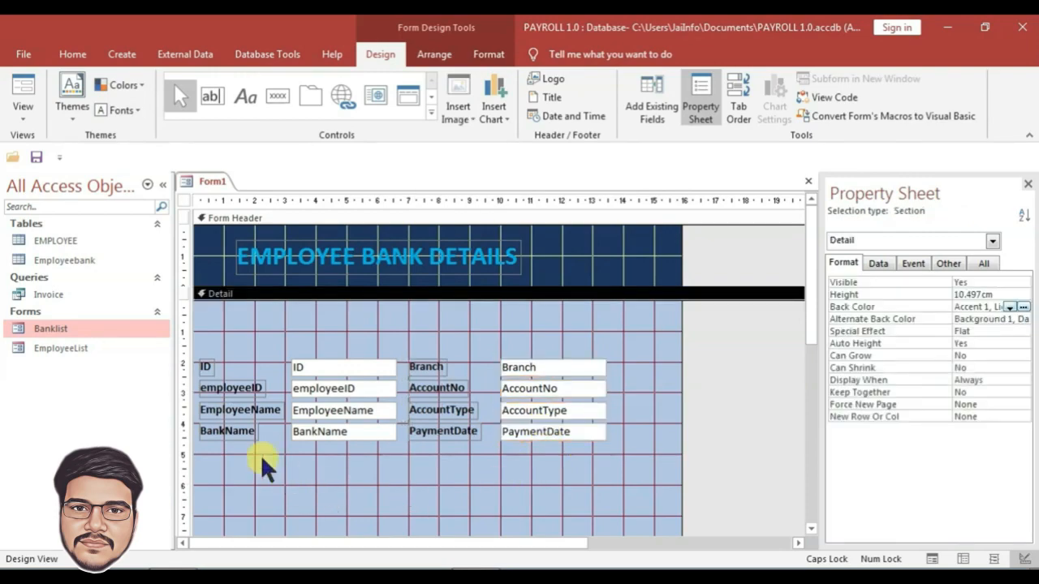
pyautogui.moveTo(203, 343); pyautogui.dragTo(575, 391)
pyautogui.click(529, 463)
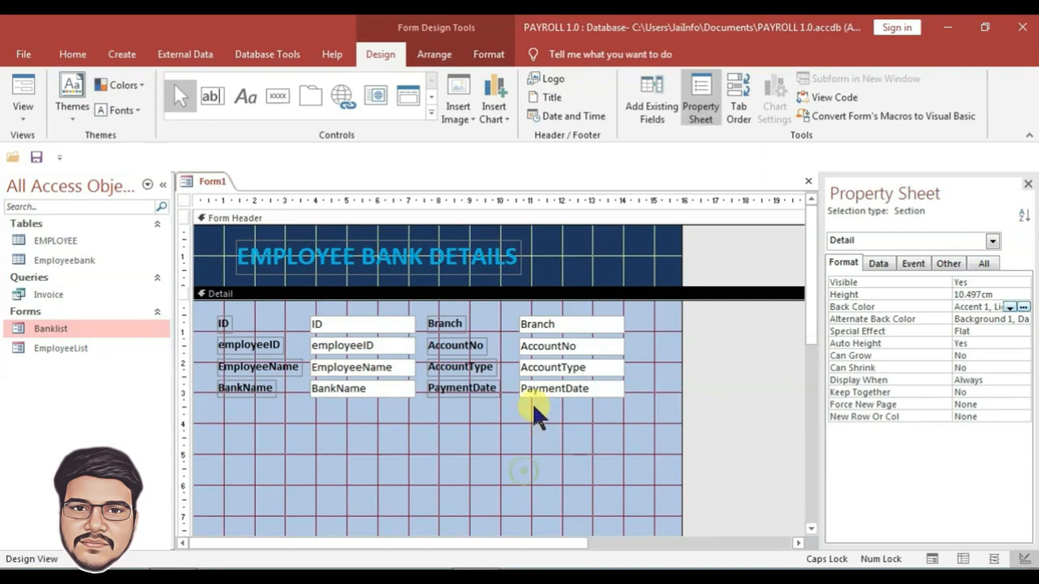
# - Draw a rectangle about 14.2 cm wide and 3.4 cm high around all the fields in the Detail section
pyautogui.click(429, 113)
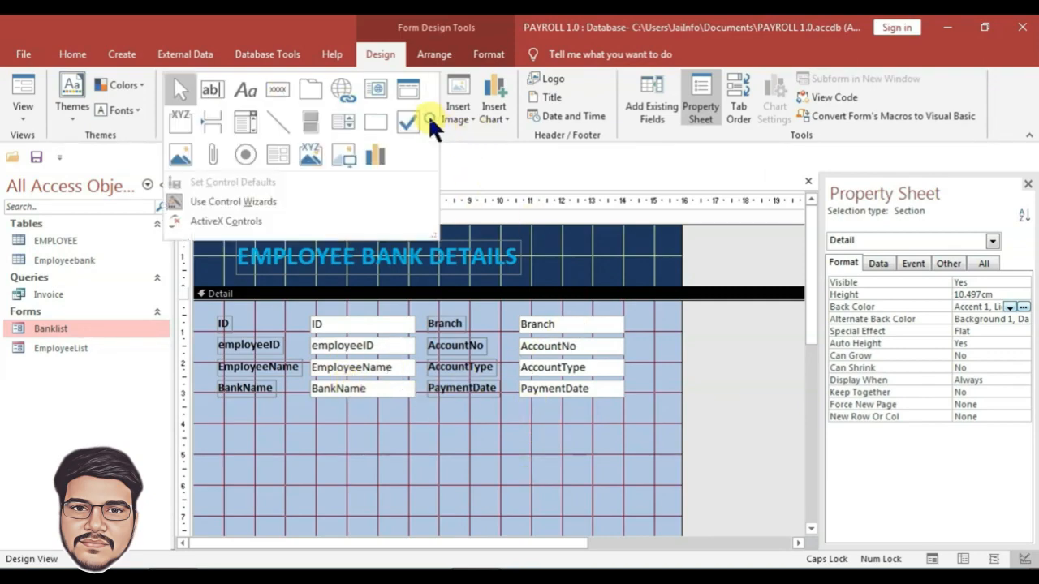
pyautogui.click(373, 123)
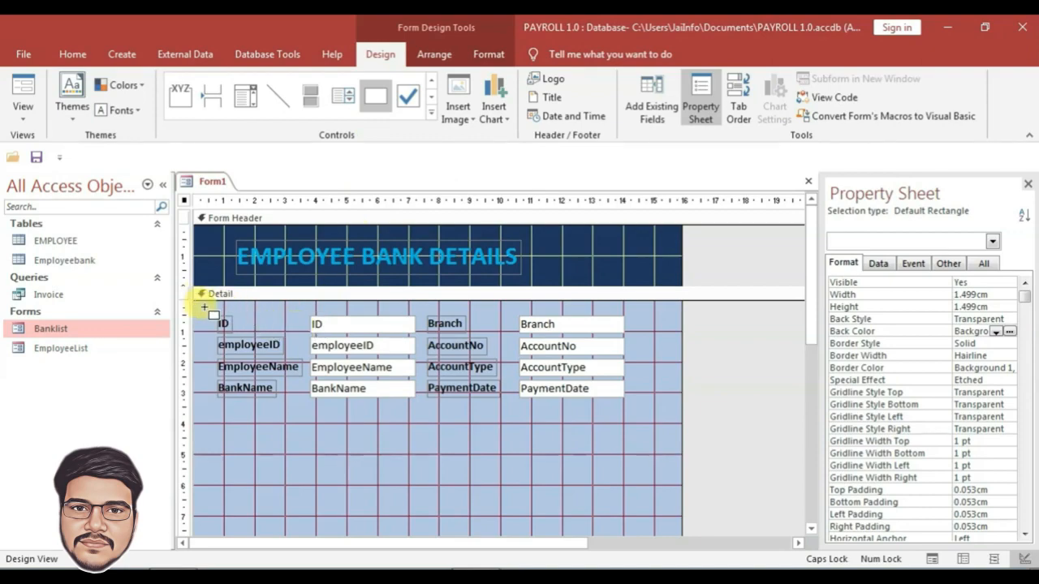
pyautogui.moveTo(204, 307); pyautogui.dragTo(642, 410)
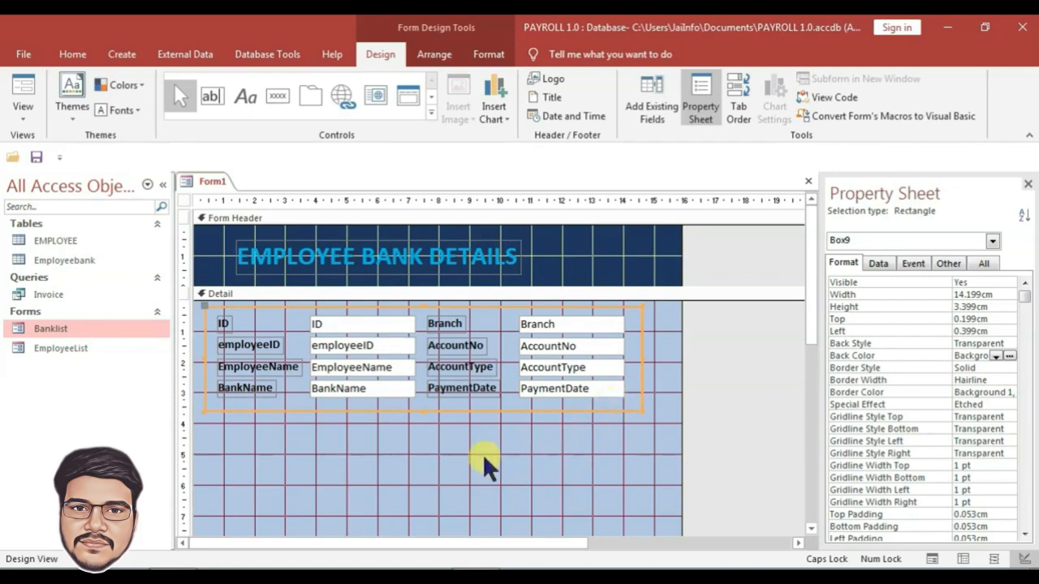
# - Fill the rectangle with a lighter Accent 6 green and send it behind the fields
pyautogui.click(1002, 357)
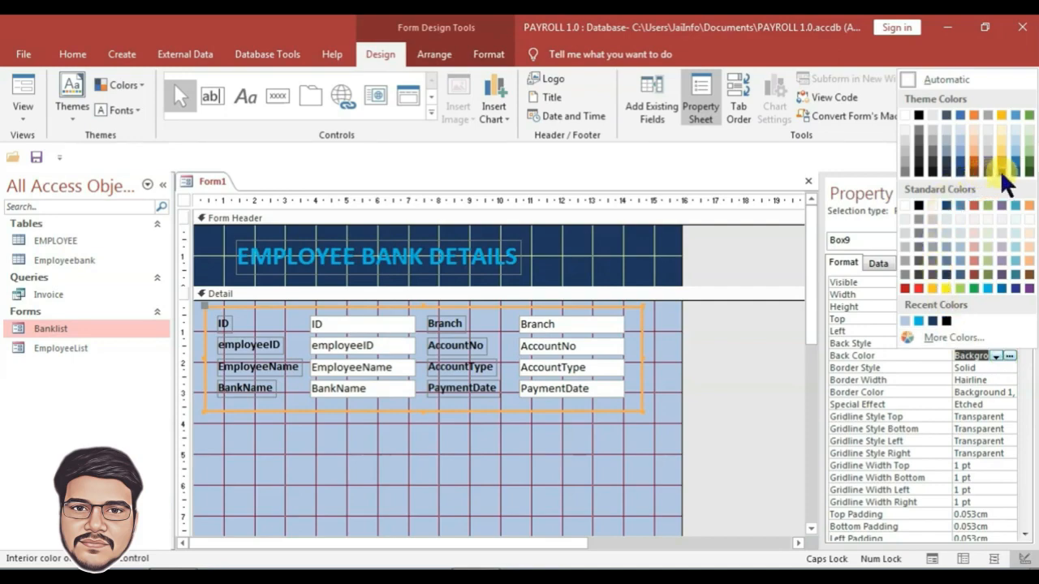
pyautogui.click(1028, 139)
pyautogui.rightClick(633, 348)
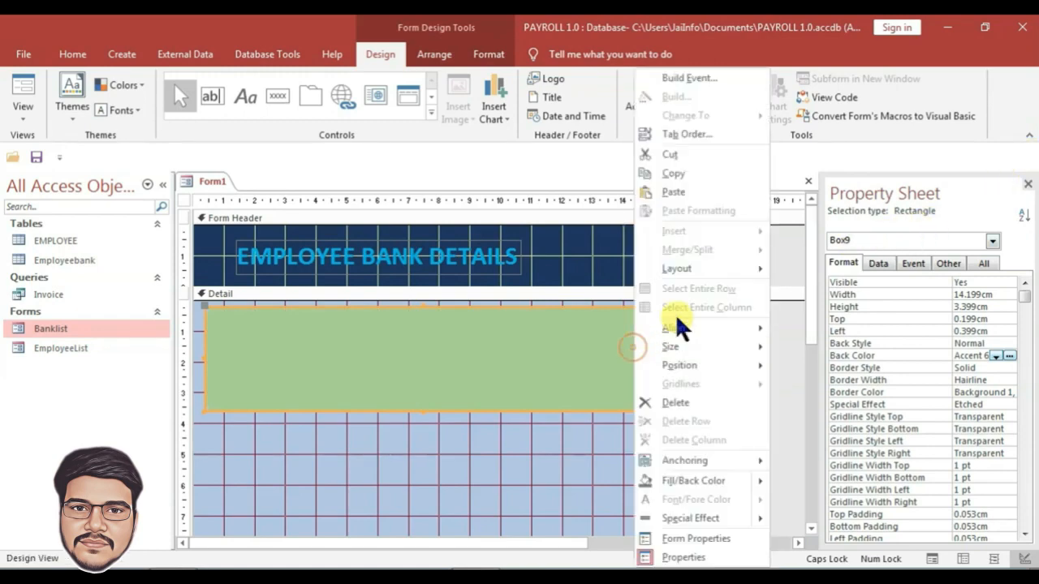
pyautogui.moveTo(754, 367)
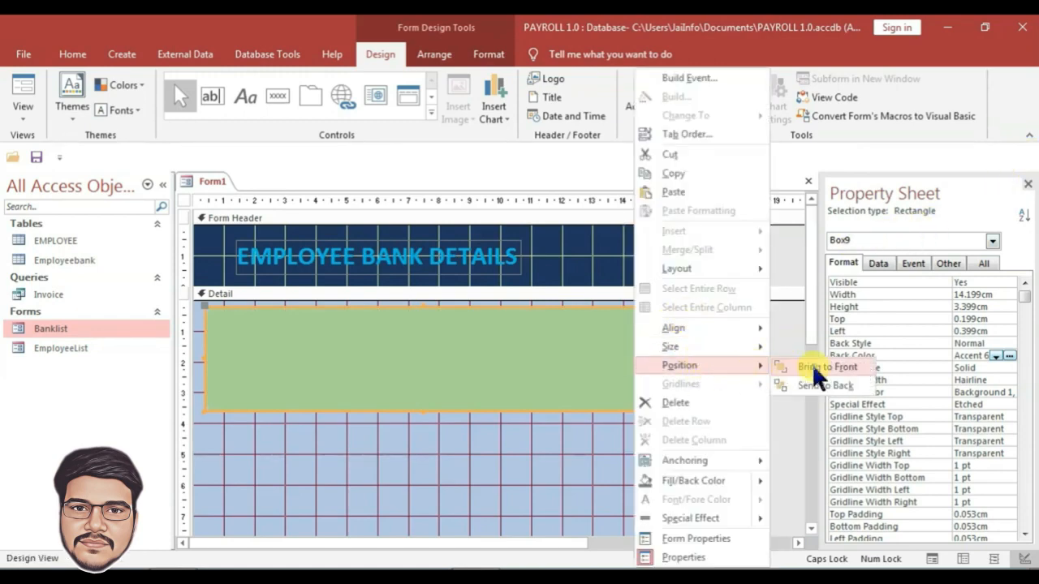
pyautogui.click(815, 380)
pyautogui.click(371, 449)
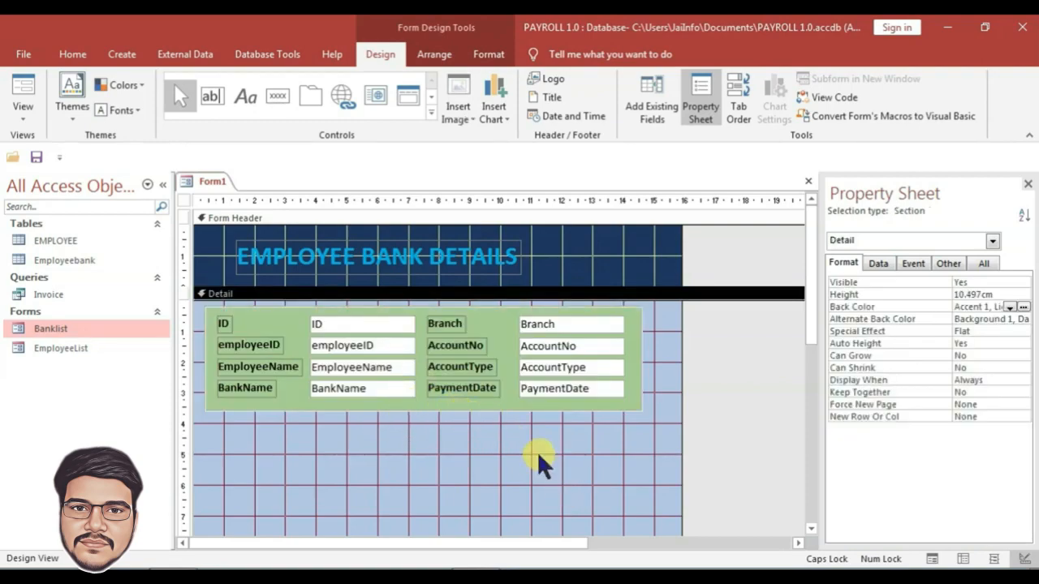
# - Place a command button below the green rectangle's right corner and assign it the Record Operations action Add New Record
pyautogui.click(285, 85)
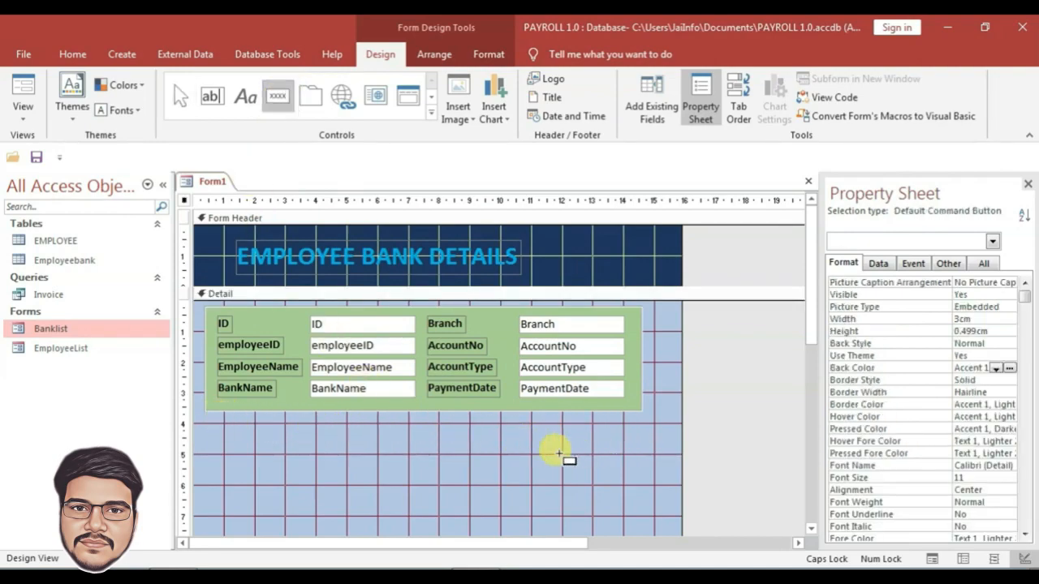
pyautogui.click(641, 435)
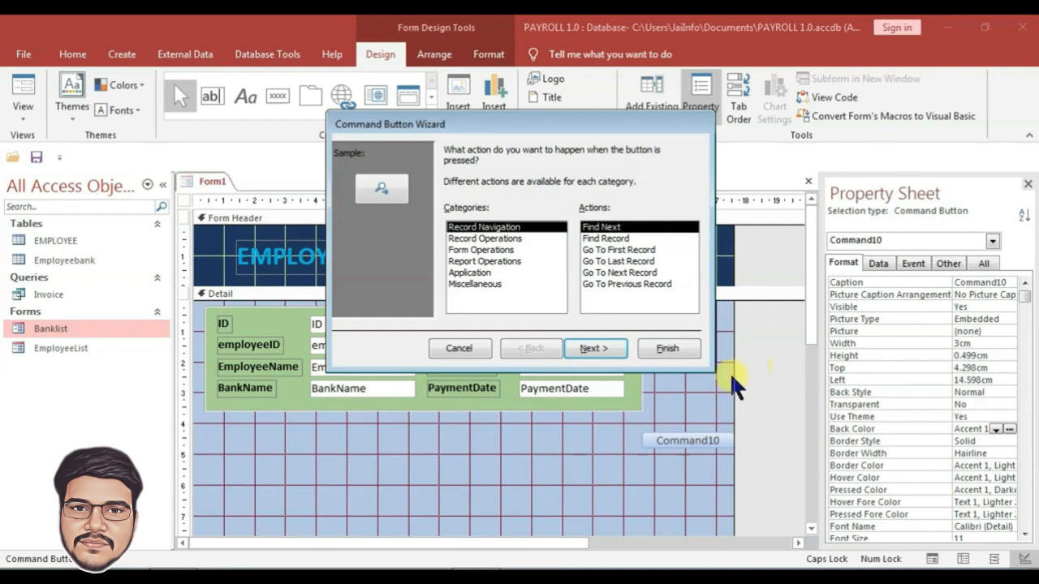
pyautogui.click(477, 238)
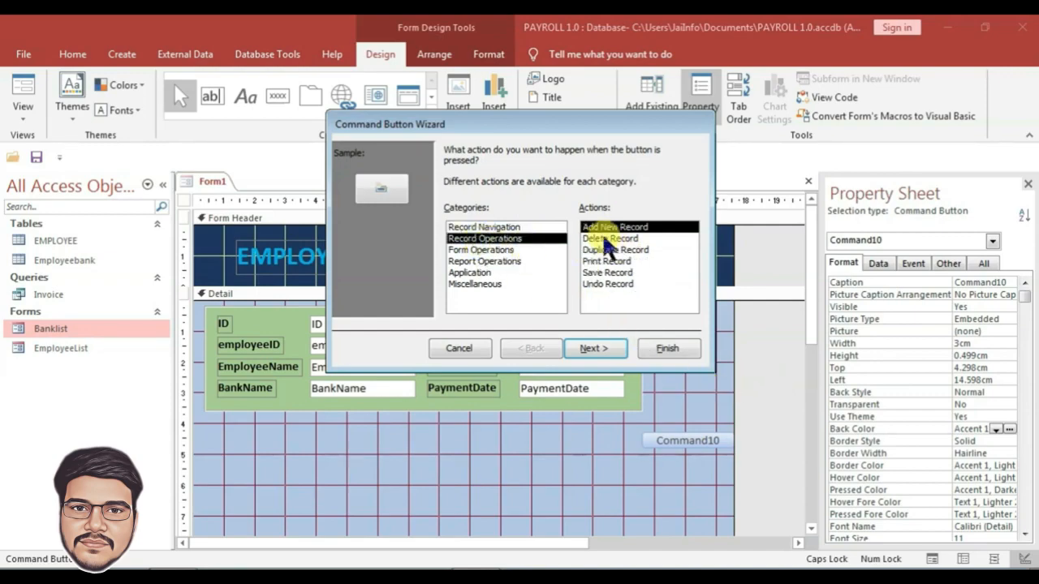
pyautogui.click(604, 344)
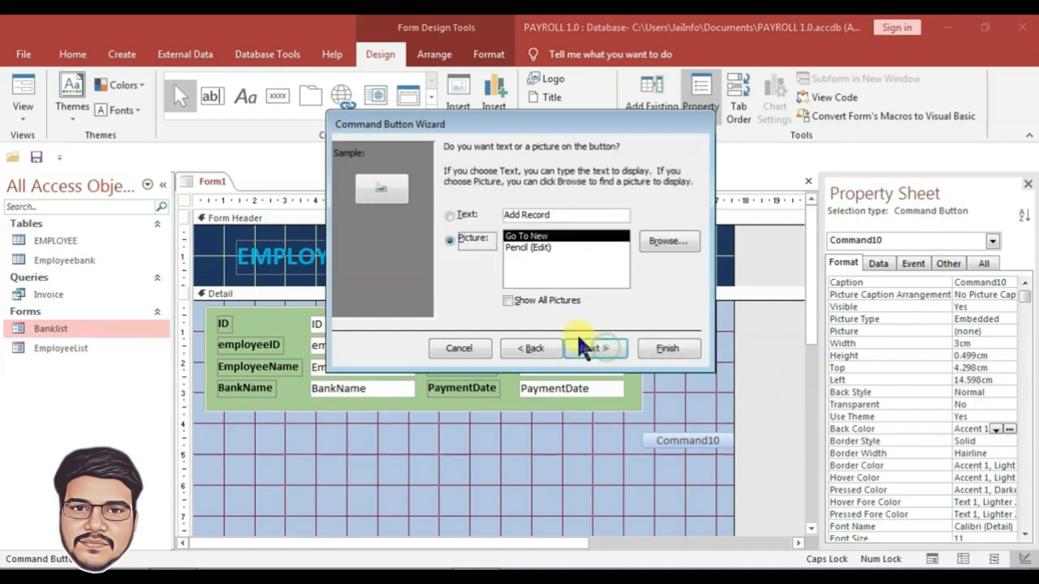
# - Give the new command button the text caption Add New instead of a picture and finish the wizard
pyautogui.click(451, 217)
pyautogui.doubleClick(594, 214)
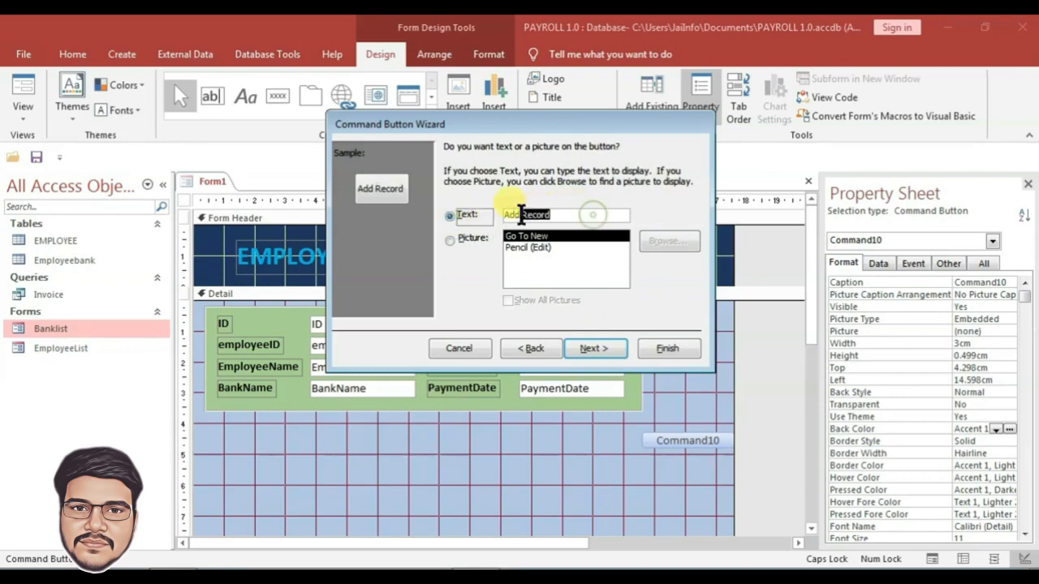
pyautogui.press('BackSpace')
pyautogui.write('n')
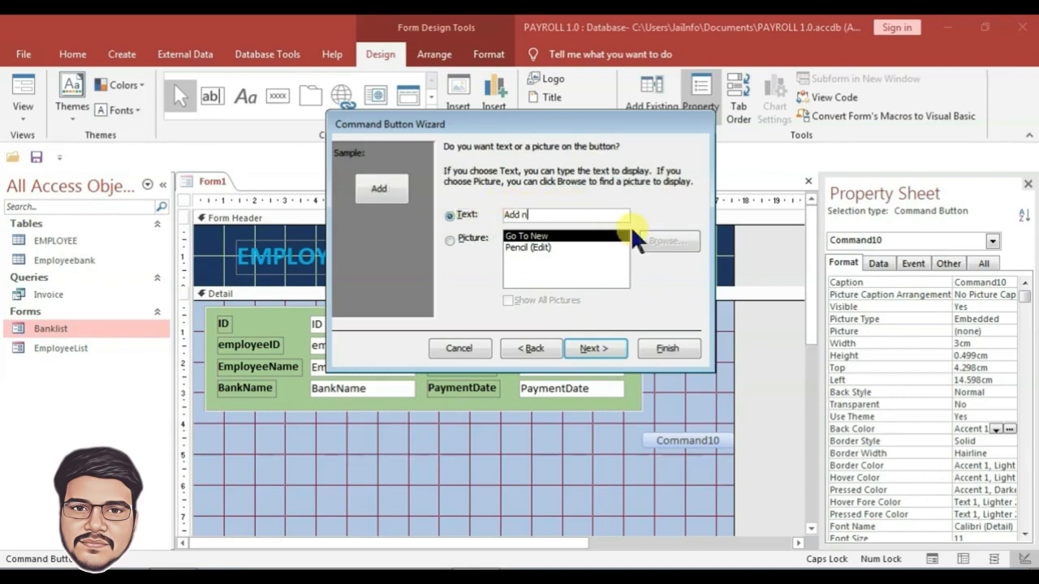
pyautogui.write('EW')
pyautogui.press('BackSpace')
pyautogui.press('BackSpace')
pyautogui.press('BackSpace')
pyautogui.write('New')
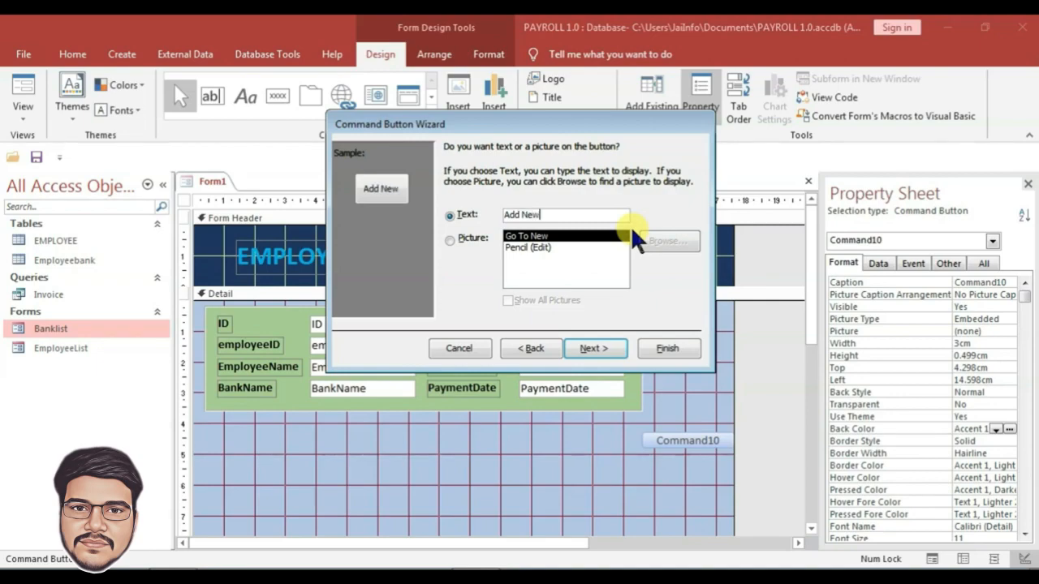
pyautogui.click(674, 351)
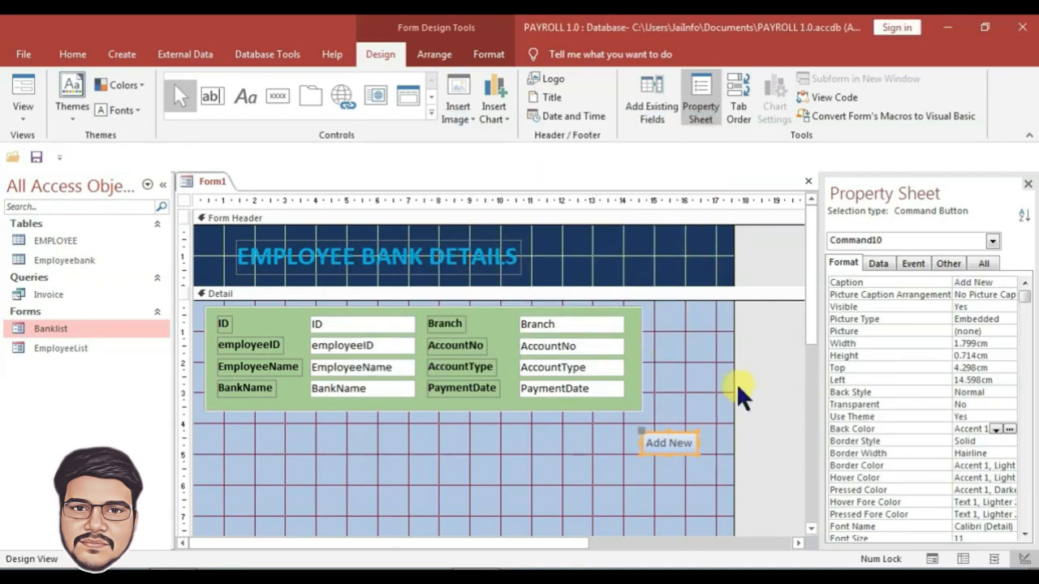
# - Widen the form to about 19 cm and add a command button beside the Branch field, with the Save Record action and text Save
pyautogui.moveTo(732, 389); pyautogui.dragTo(776, 381)
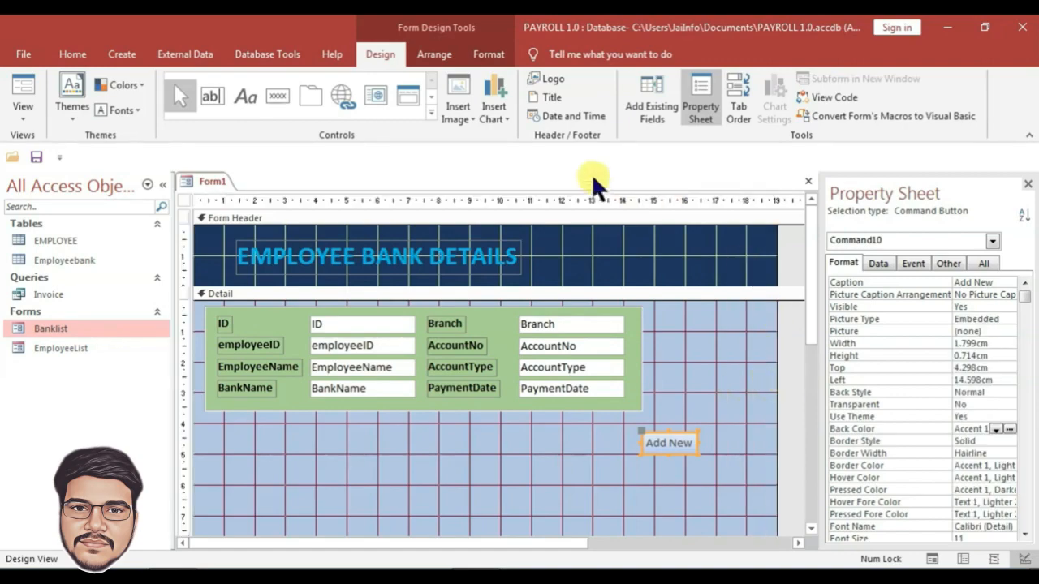
pyautogui.click(276, 96)
pyautogui.click(655, 312)
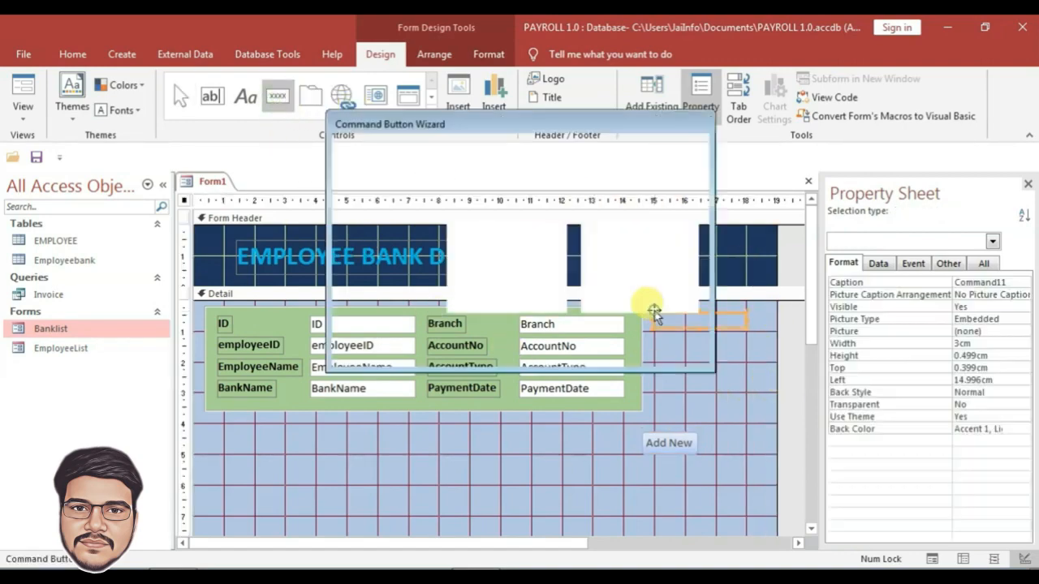
pyautogui.click(499, 237)
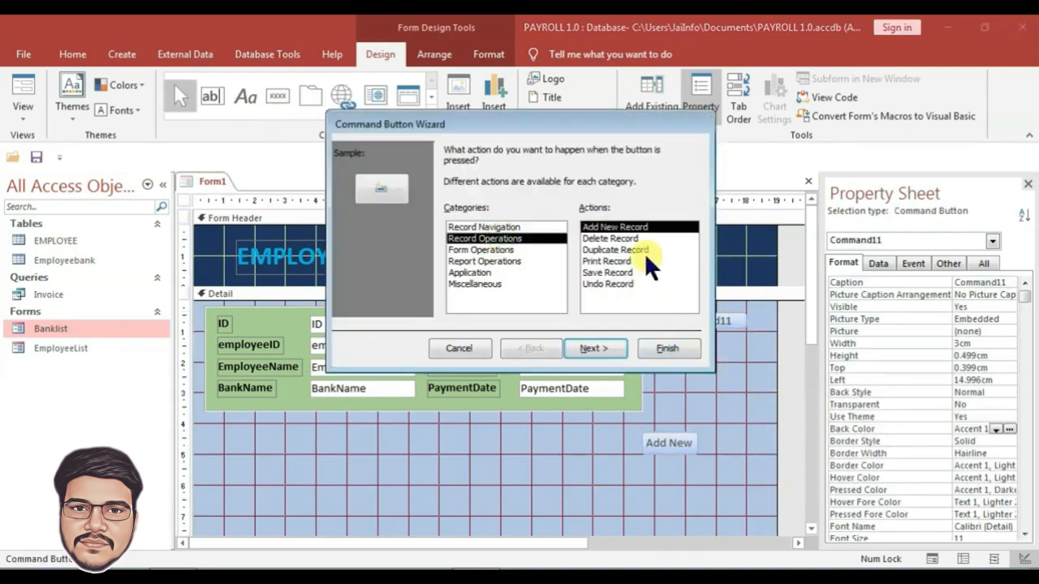
pyautogui.click(601, 273)
pyautogui.click(596, 344)
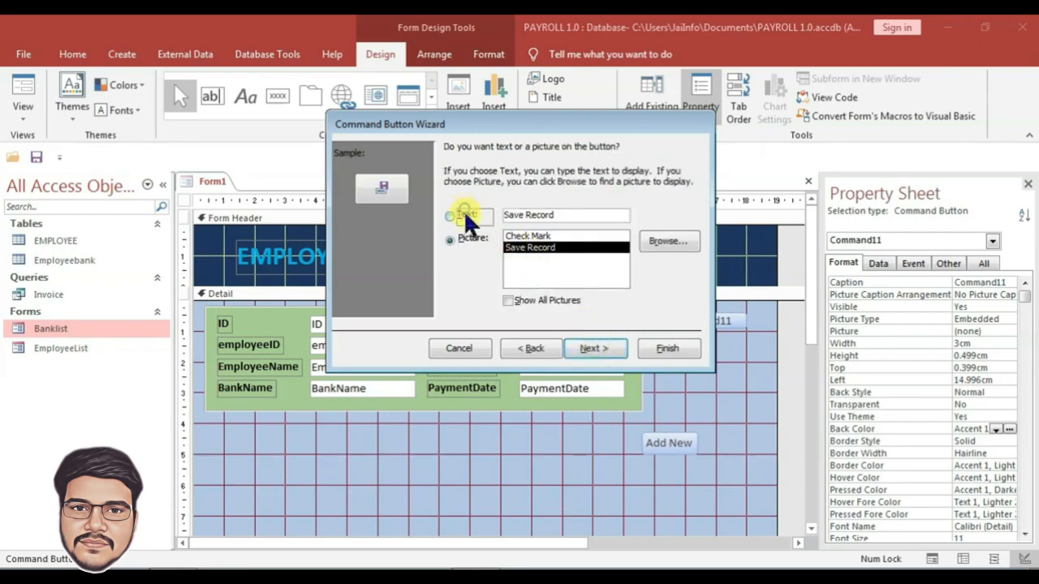
pyautogui.doubleClick(560, 215)
pyautogui.press('BackSpace')
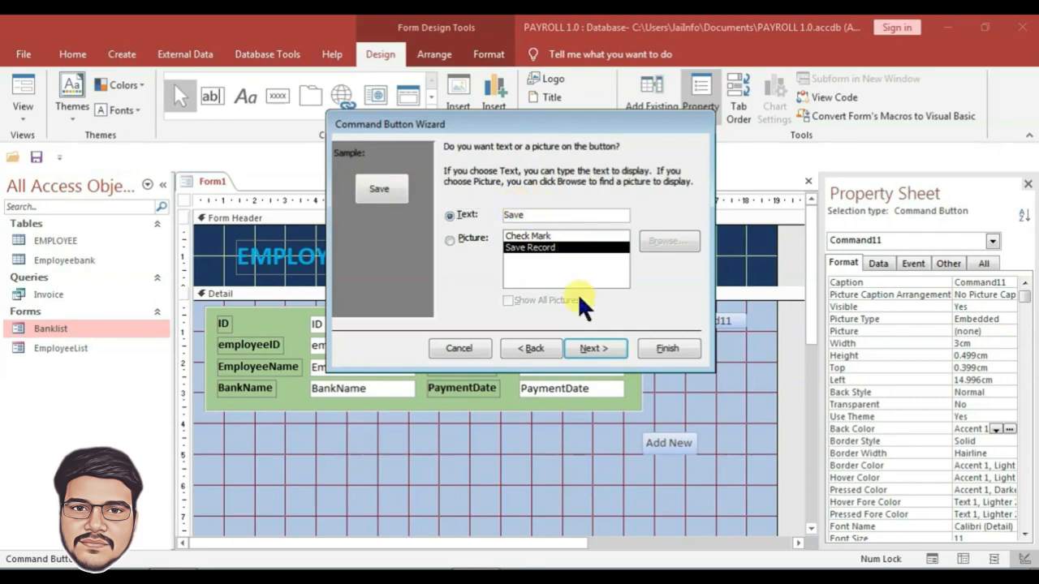
pyautogui.press('BackSpace')
pyautogui.click(667, 348)
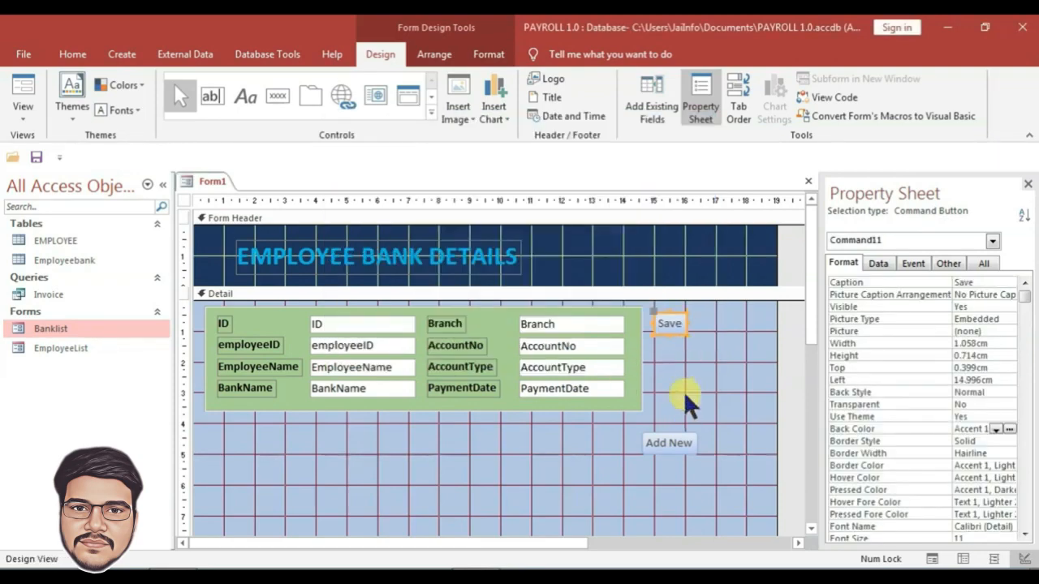
# - Add a command button below Save that performs the Undo Record action and shows the text Cancel
pyautogui.click(278, 95)
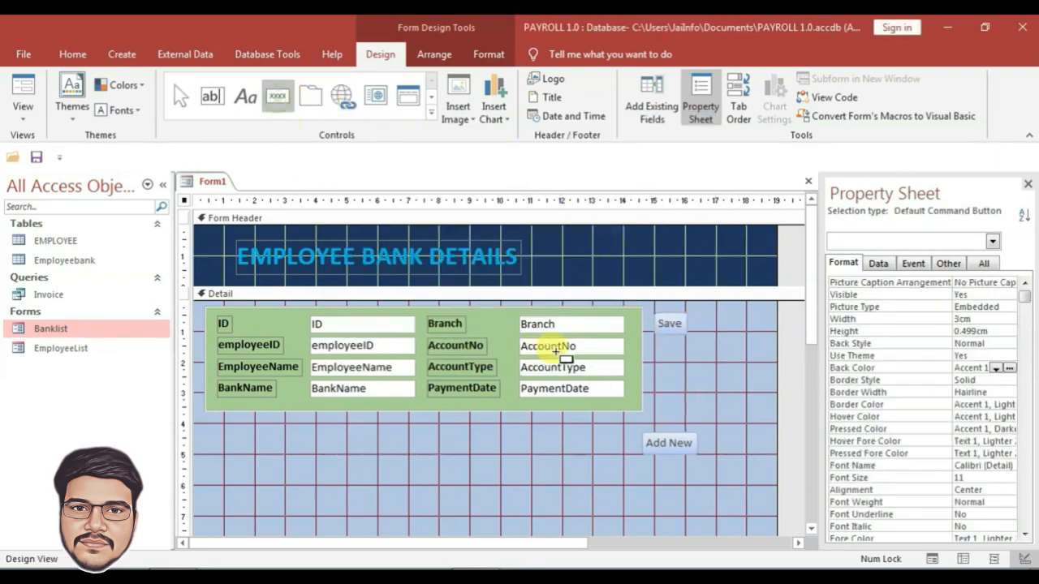
pyautogui.click(661, 354)
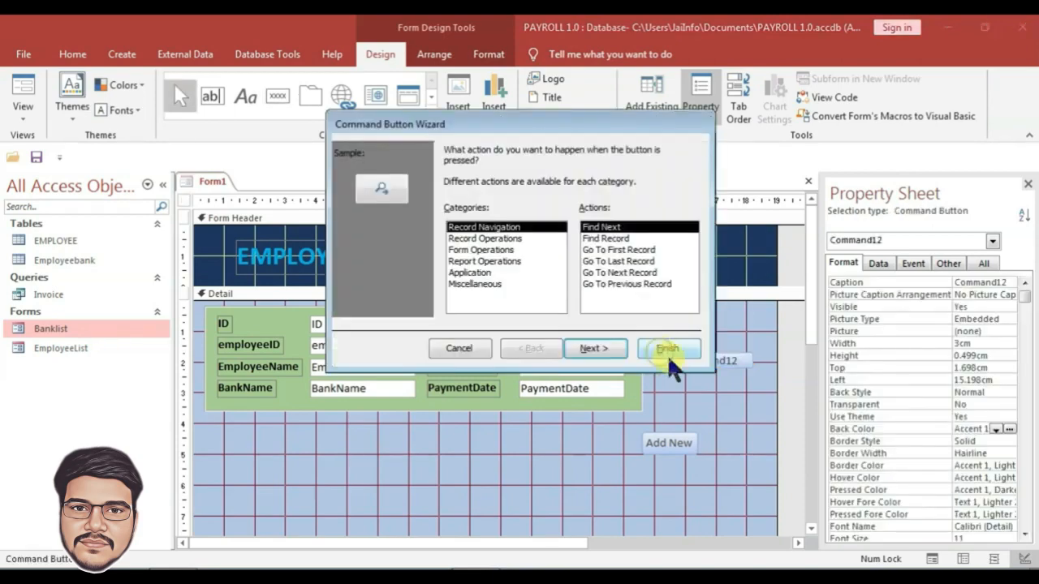
pyautogui.click(480, 238)
pyautogui.click(622, 275)
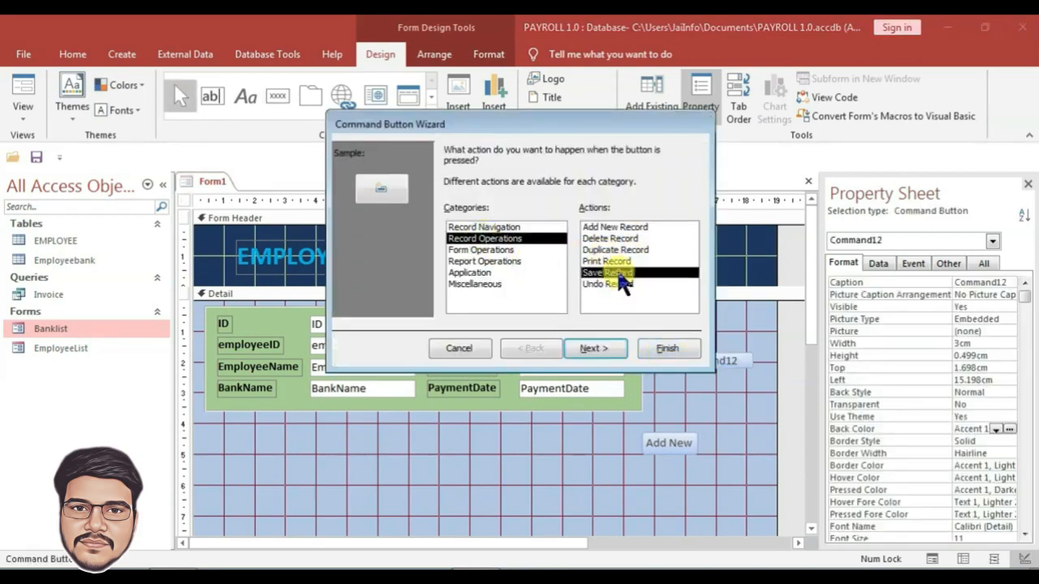
pyautogui.click(610, 262)
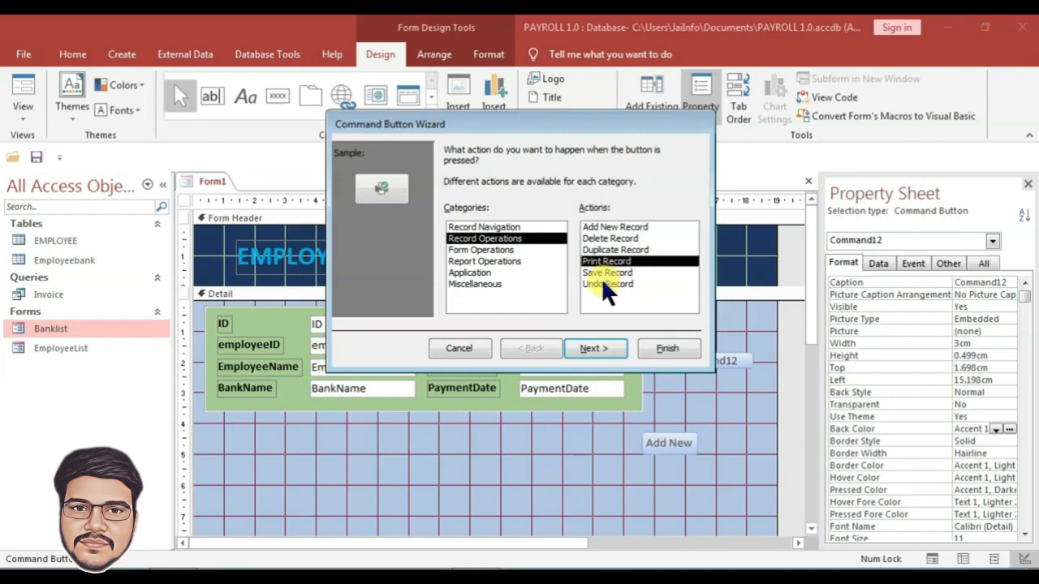
pyautogui.click(607, 284)
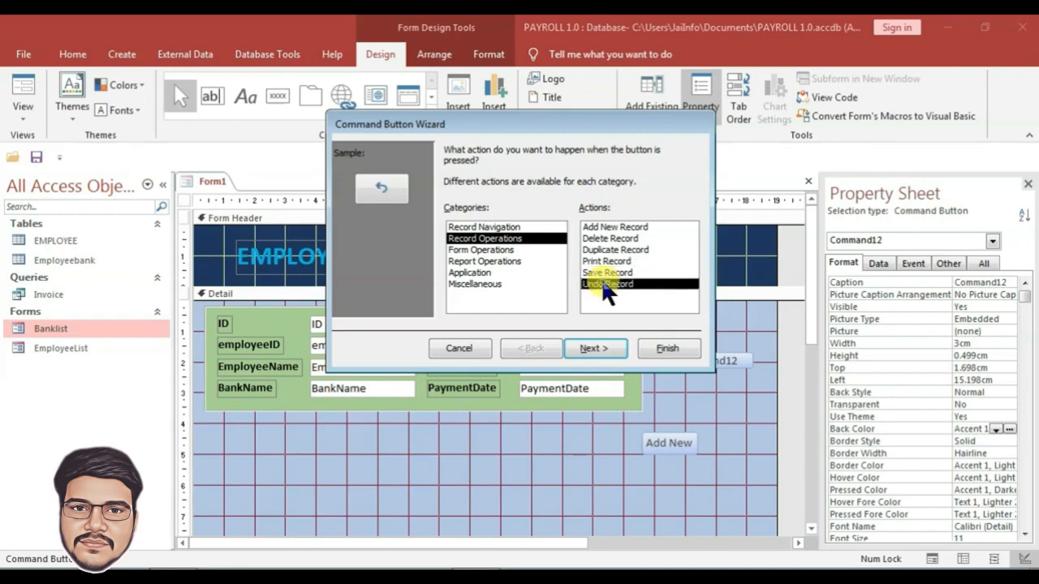
pyautogui.click(604, 348)
pyautogui.click(450, 215)
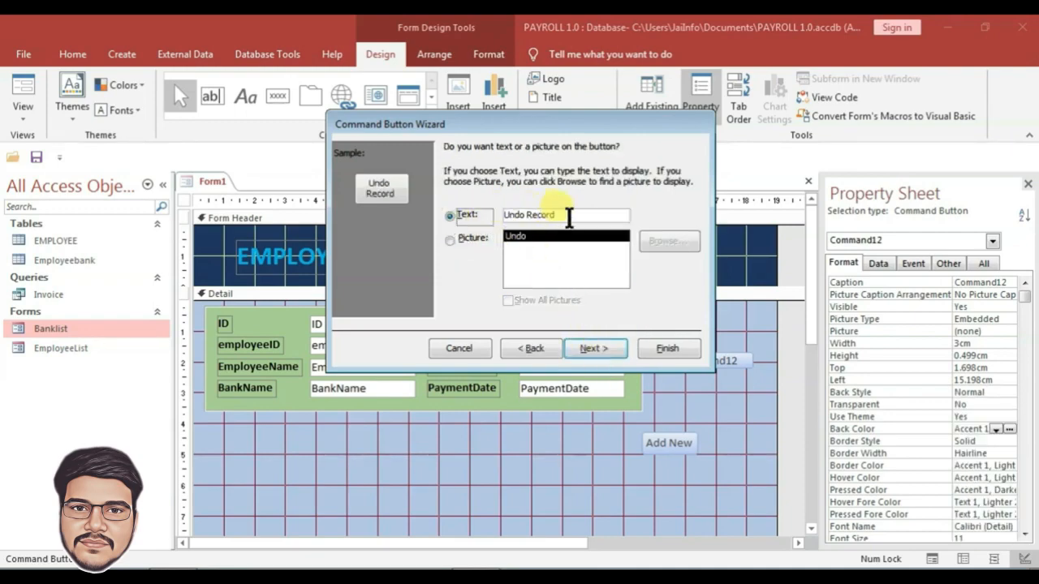
pyautogui.moveTo(569, 218); pyautogui.dragTo(522, 209)
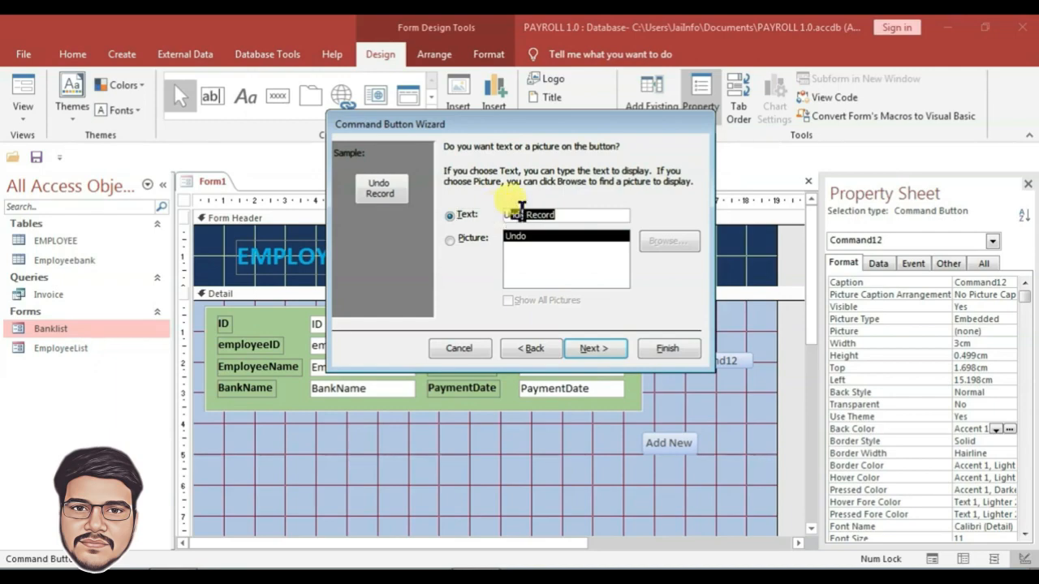
pyautogui.press('BackSpace')
pyautogui.write('Cancel')
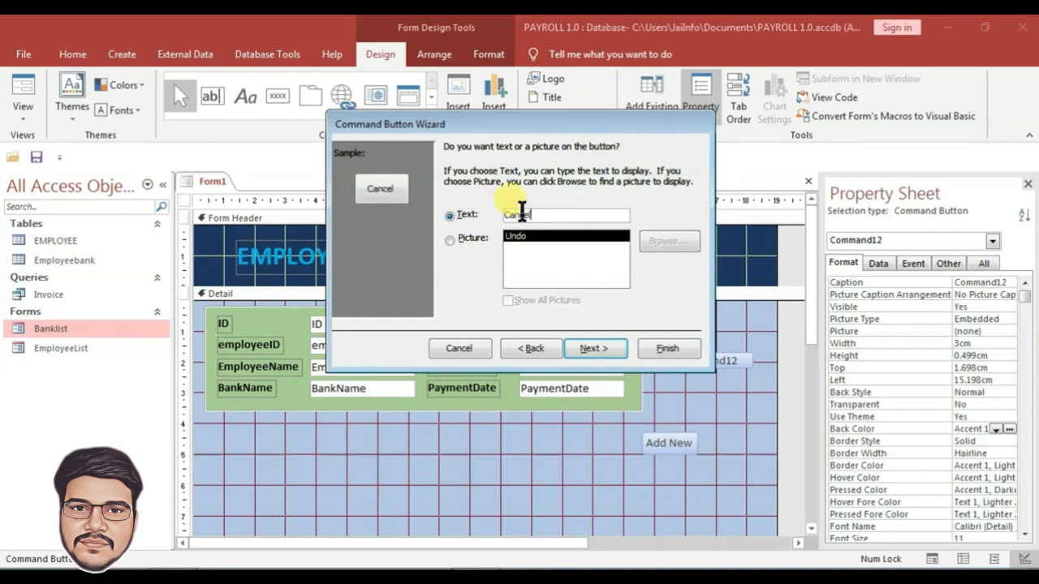
pyautogui.click(661, 347)
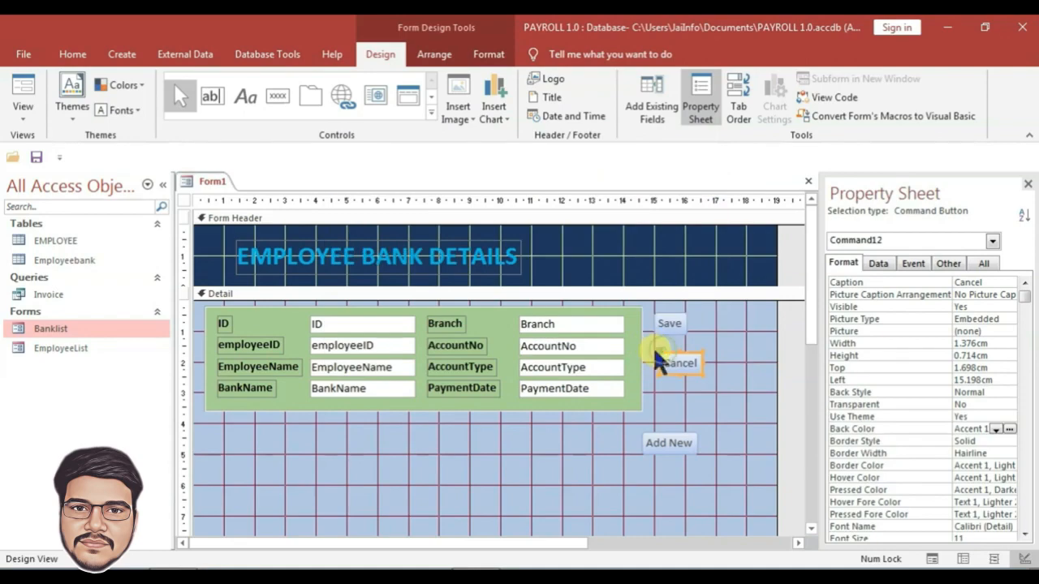
# - Add a command button between Cancel and Add New that performs the Delete Record action and shows the text Delete
pyautogui.click(225, 98)
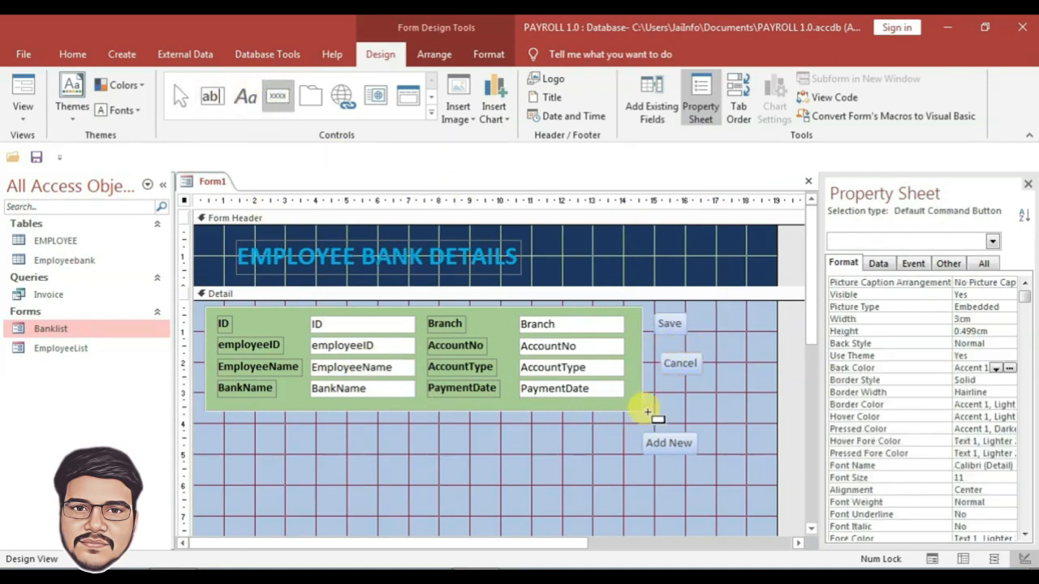
pyautogui.moveTo(673, 395); pyautogui.dragTo(763, 412)
pyautogui.click(481, 238)
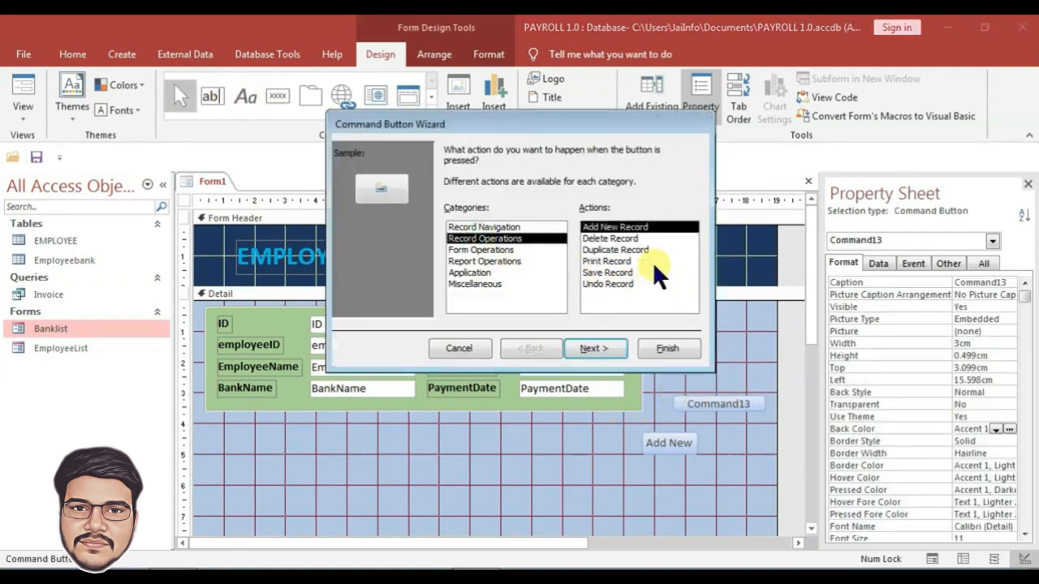
pyautogui.click(608, 238)
pyautogui.click(598, 345)
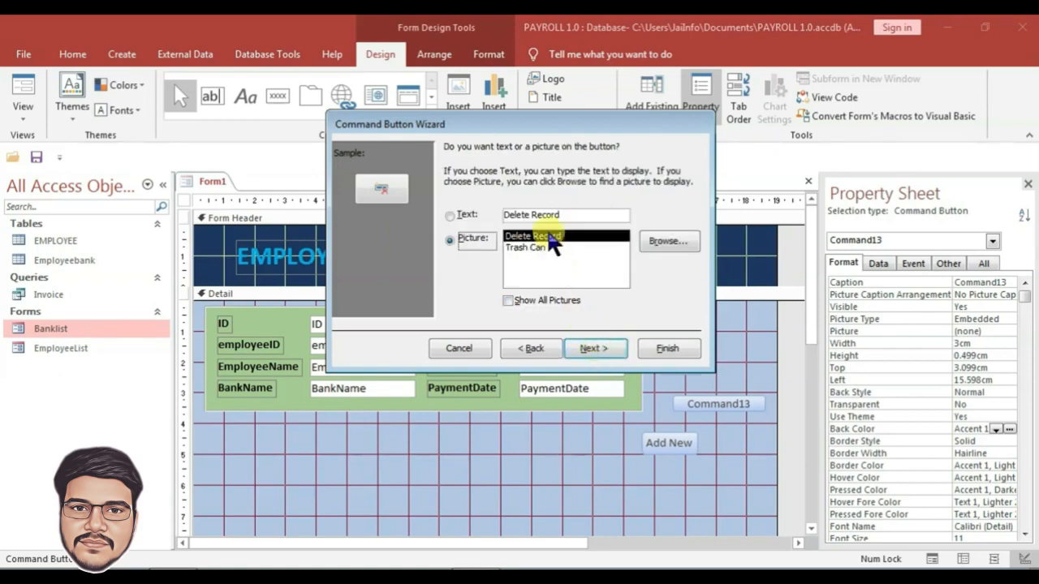
pyautogui.click(452, 215)
pyautogui.moveTo(561, 215); pyautogui.dragTo(534, 213)
pyautogui.press('BackSpace')
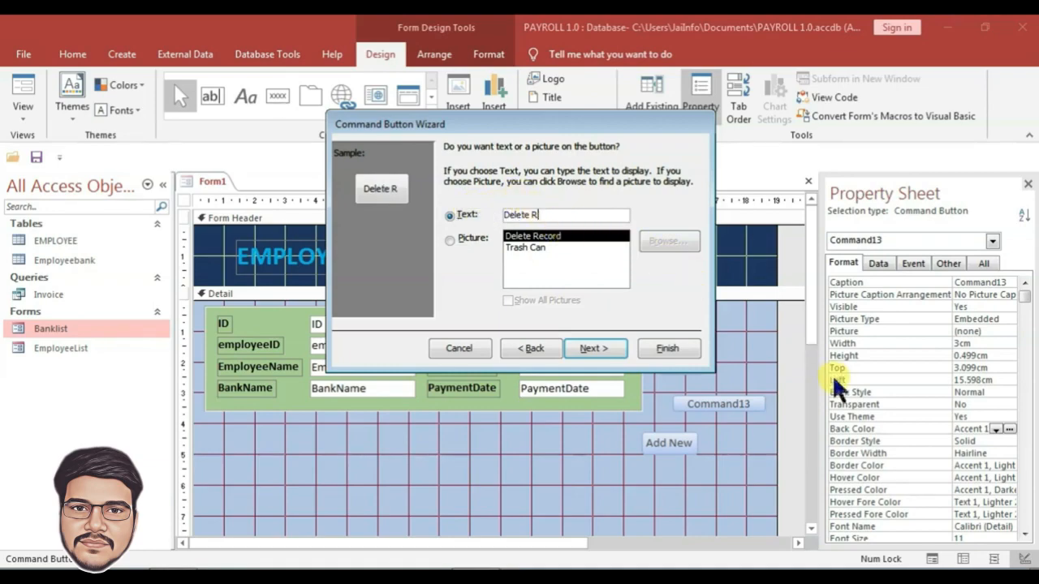
pyautogui.click(659, 351)
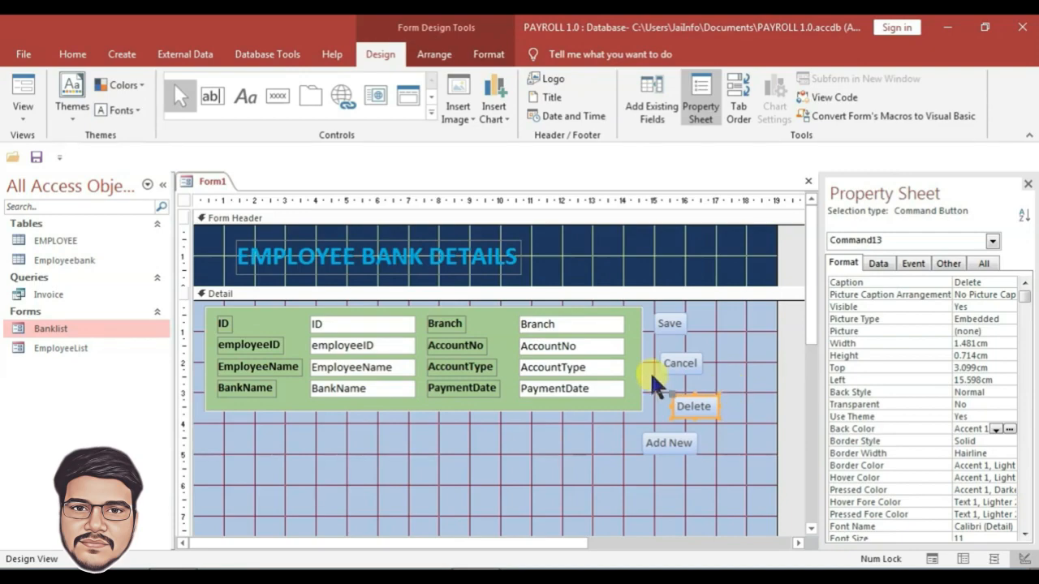
# - Add a command button with the Go To First Record action and its default picture below the BankName field
pyautogui.click(278, 96)
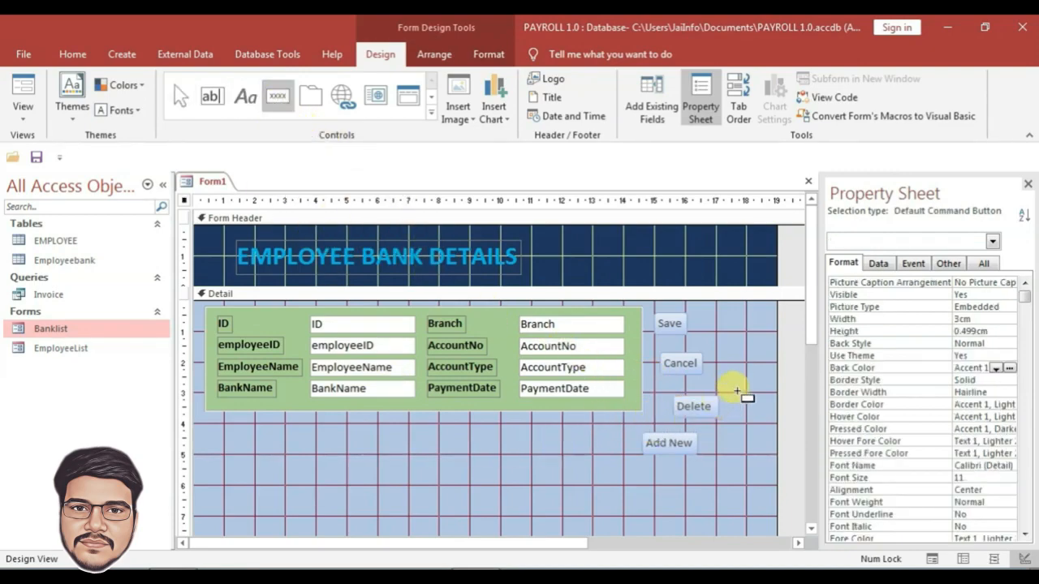
pyautogui.click(227, 422)
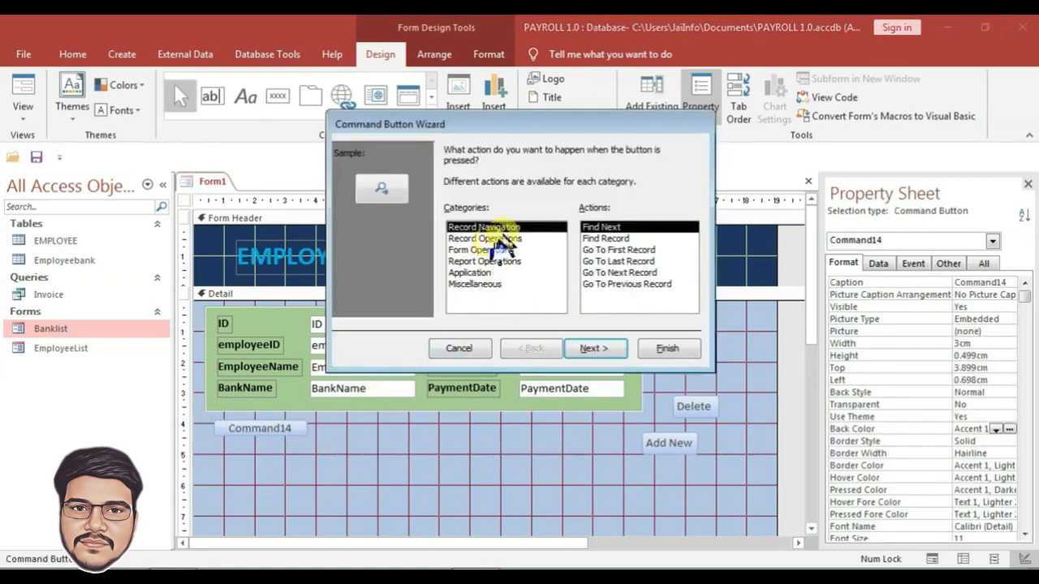
pyautogui.click(475, 238)
pyautogui.click(462, 227)
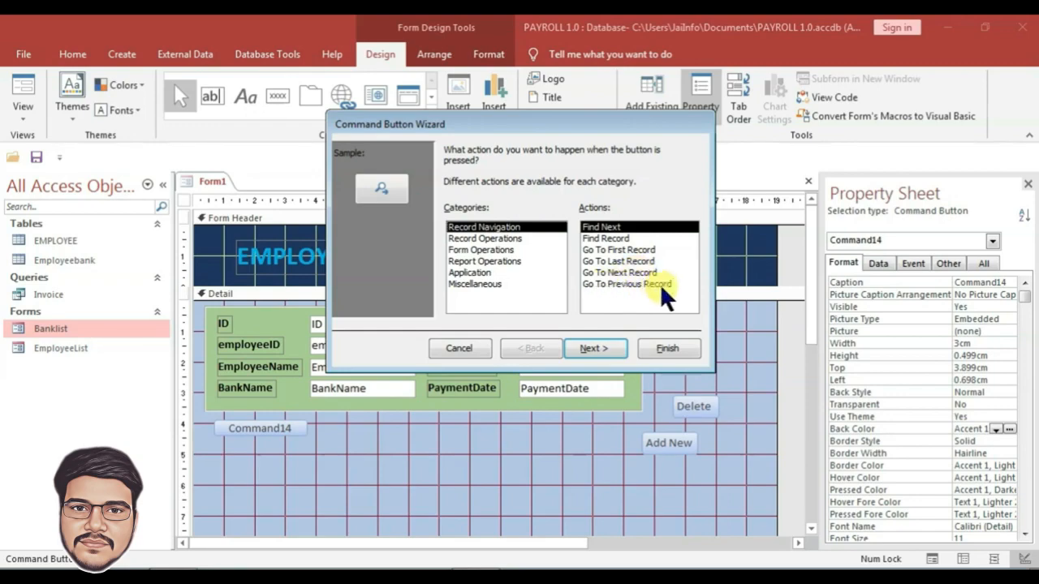
pyautogui.click(608, 248)
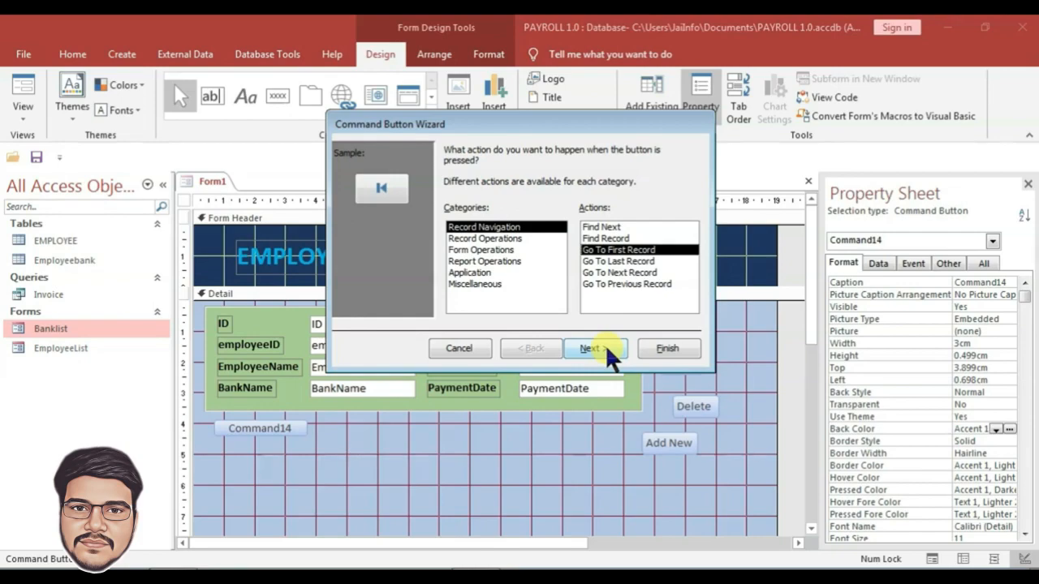
pyautogui.click(662, 349)
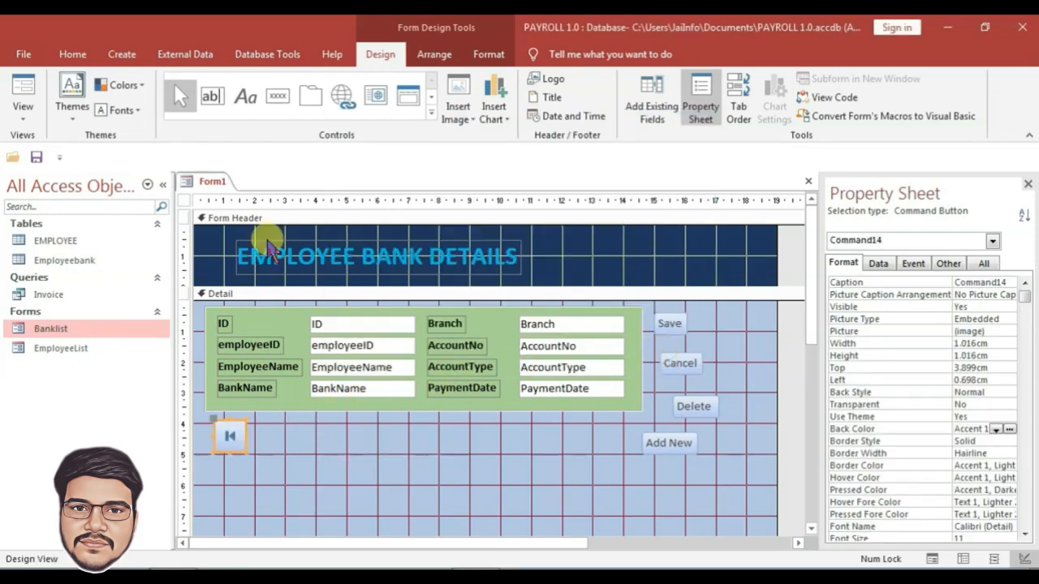
# - Add picture command buttons for Go To Last Record, Go To Next Record and Go To Previous Record beside the first-record button
pyautogui.click(278, 95)
pyautogui.moveTo(264, 420)
pyautogui.mouseDown()
pyautogui.moveTo(351, 437)
pyautogui.moveTo(349, 458)
pyautogui.moveTo(301, 464)
pyautogui.mouseUp()
pyautogui.click(619, 260)
pyautogui.click(667, 348)
pyautogui.click(618, 272)
pyautogui.click(662, 349)
pyautogui.click(369, 431)
pyautogui.click(617, 283)
pyautogui.click(665, 348)
# - Rearrange the four navigation buttons in one row in the order previous, next, first and last record
pyautogui.click(333, 478)
pyautogui.moveTo(335, 455); pyautogui.dragTo(341, 471)
pyautogui.moveTo(333, 459); pyautogui.dragTo(359, 446)
pyautogui.click(238, 458)
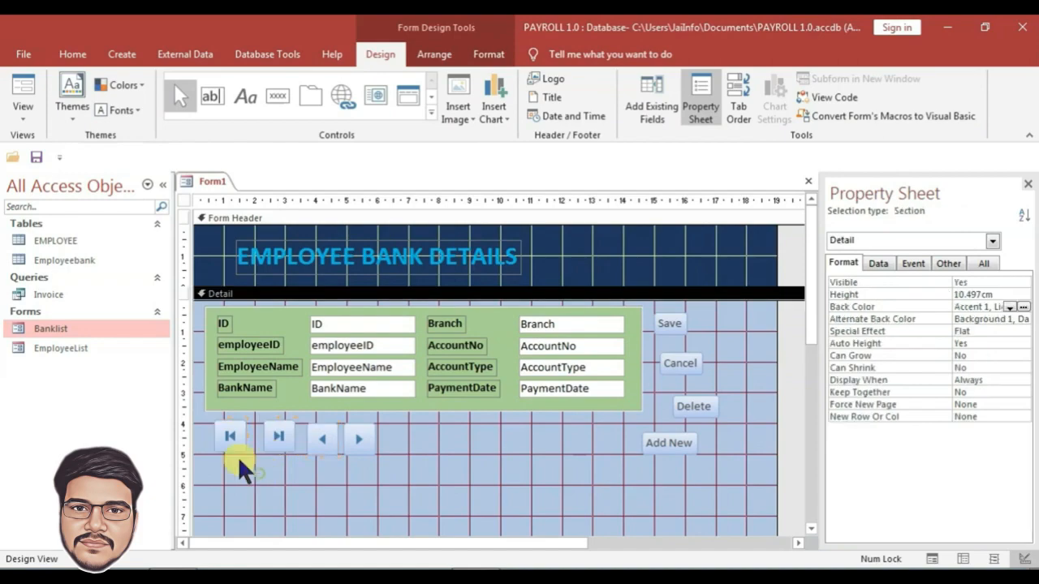
pyautogui.moveTo(238, 458); pyautogui.dragTo(284, 438)
pyautogui.moveTo(284, 434); pyautogui.dragTo(459, 440)
pyautogui.click(526, 457)
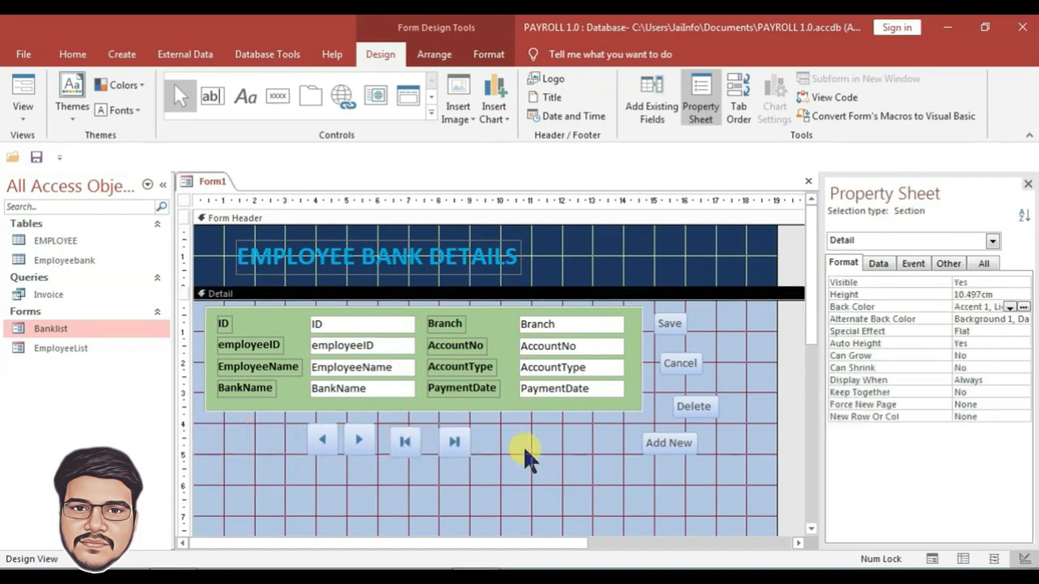
# - Set the Top position of the four navigation buttons to 4 cm and shift the previous-record button to about 3.3 cm from the left edge
pyautogui.moveTo(482, 456); pyautogui.dragTo(267, 447)
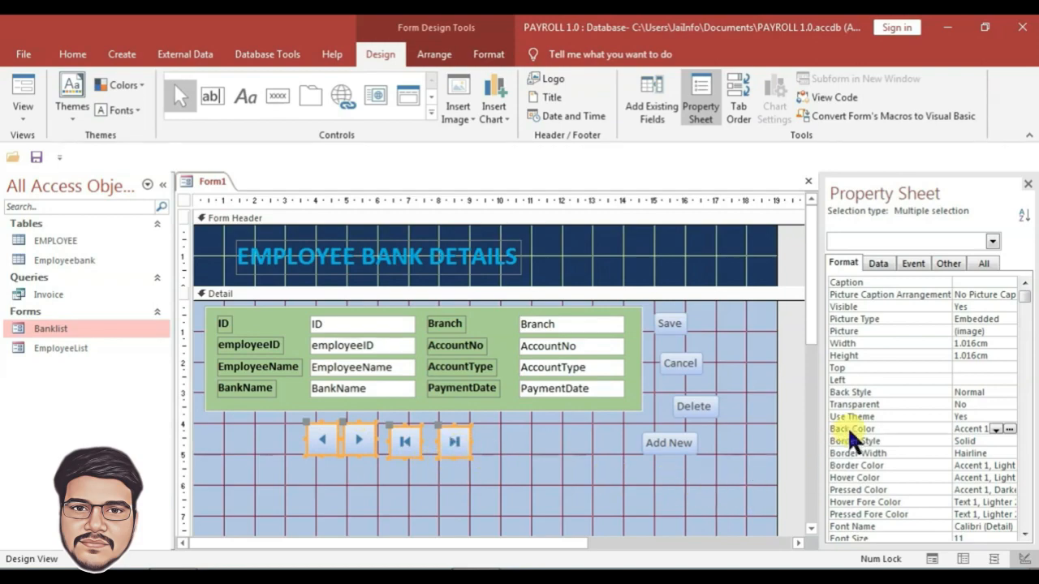
pyautogui.click(965, 367)
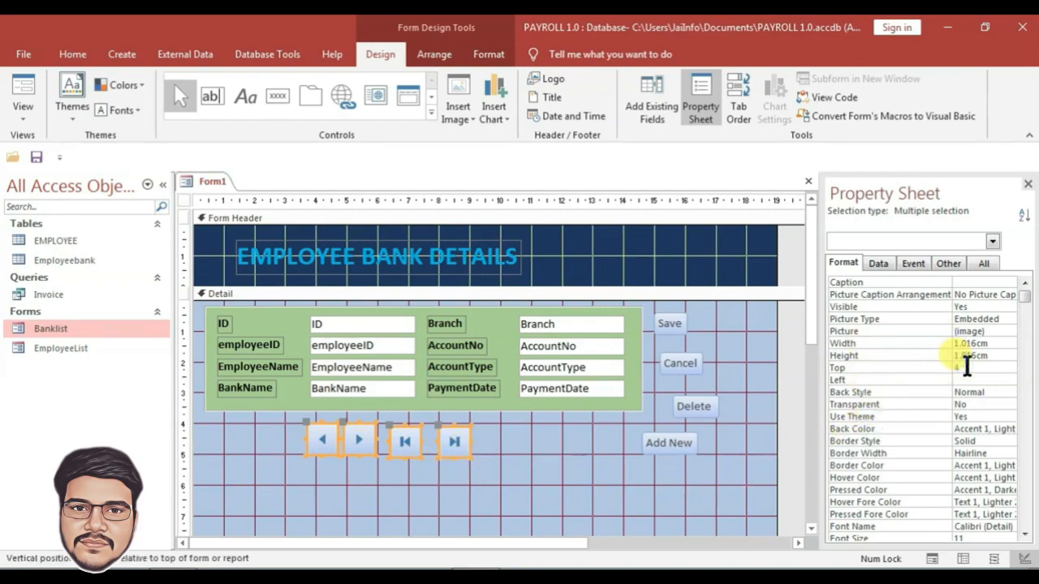
pyautogui.press('Return')
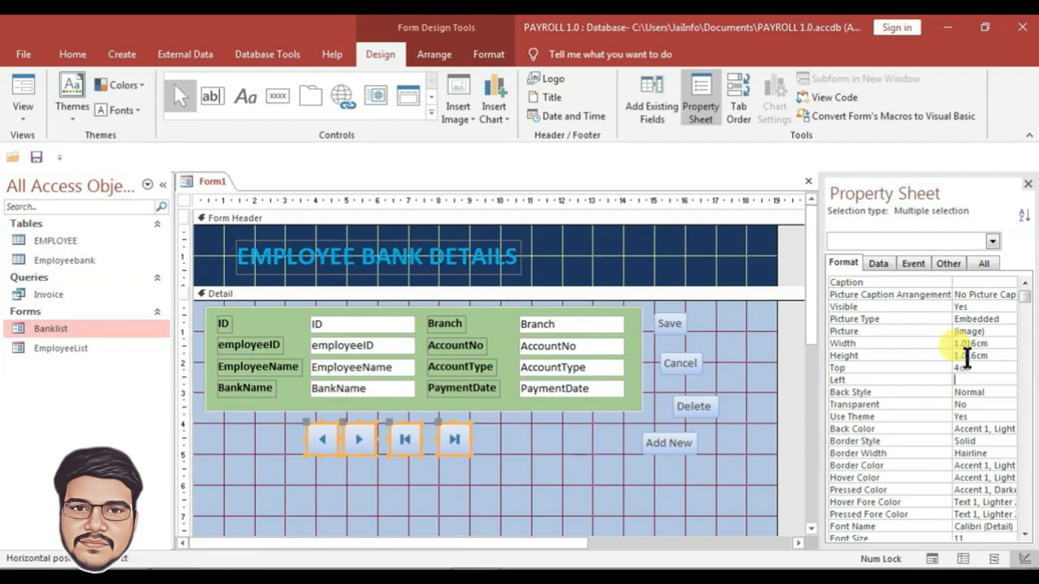
pyautogui.click(333, 469)
pyautogui.click(319, 453)
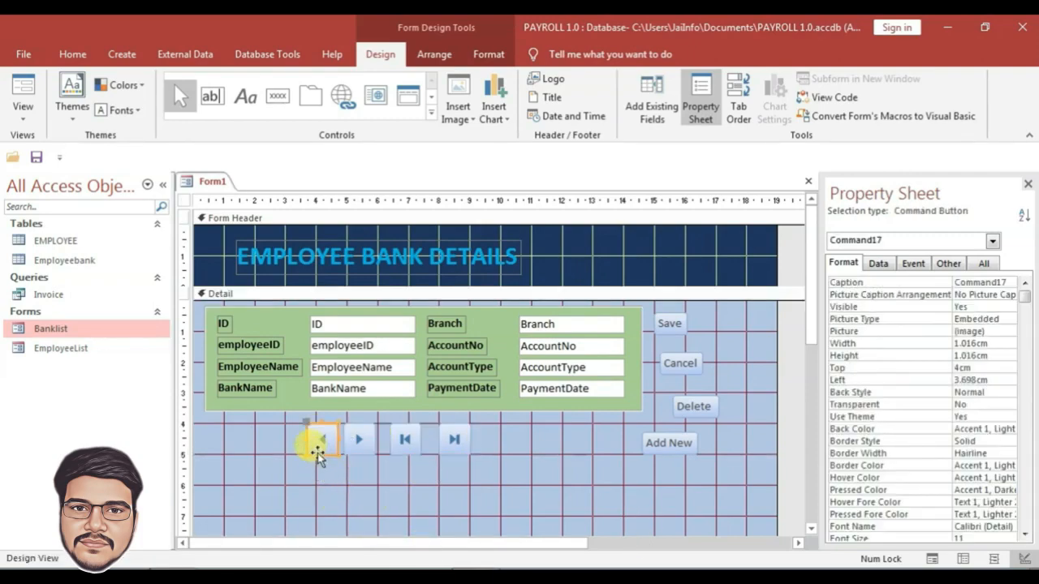
pyautogui.moveTo(318, 457); pyautogui.dragTo(318, 457)
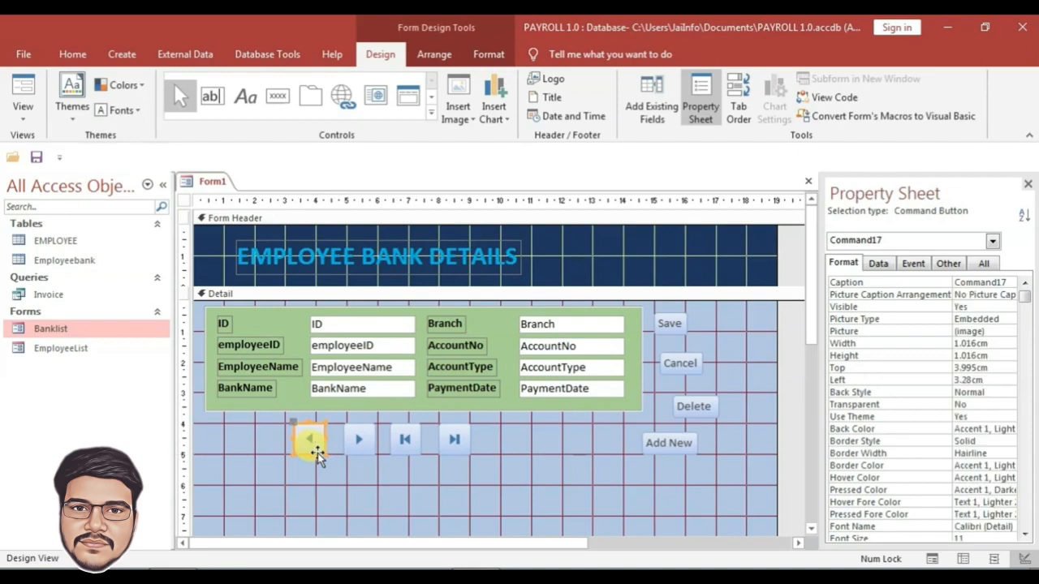
# - Give the four navigation buttons a bevel shape effect and a teal back color
pyautogui.click(556, 513)
pyautogui.moveTo(501, 440); pyautogui.dragTo(269, 440)
pyautogui.click(680, 479)
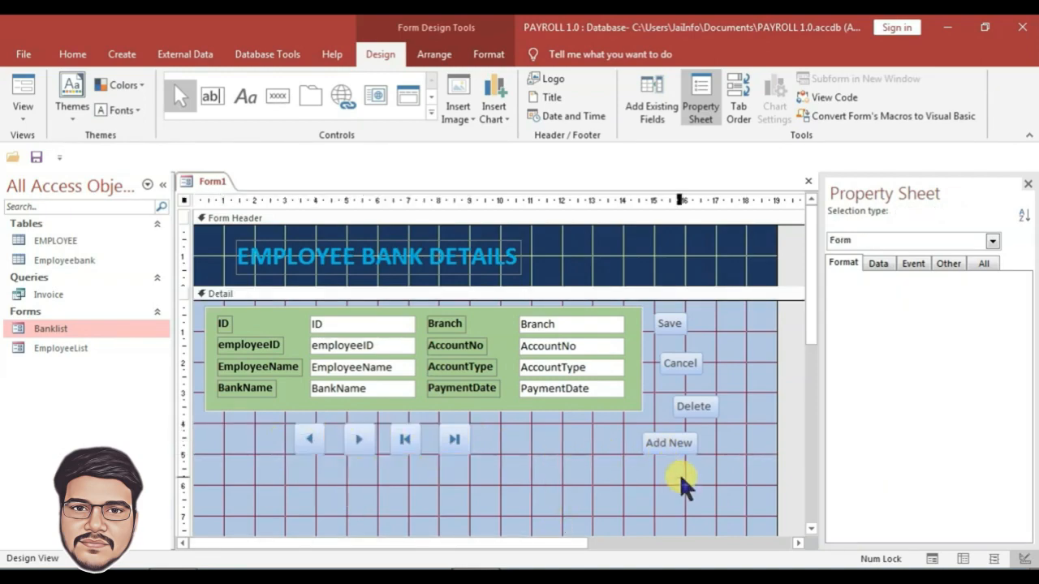
pyautogui.moveTo(501, 440); pyautogui.dragTo(315, 439)
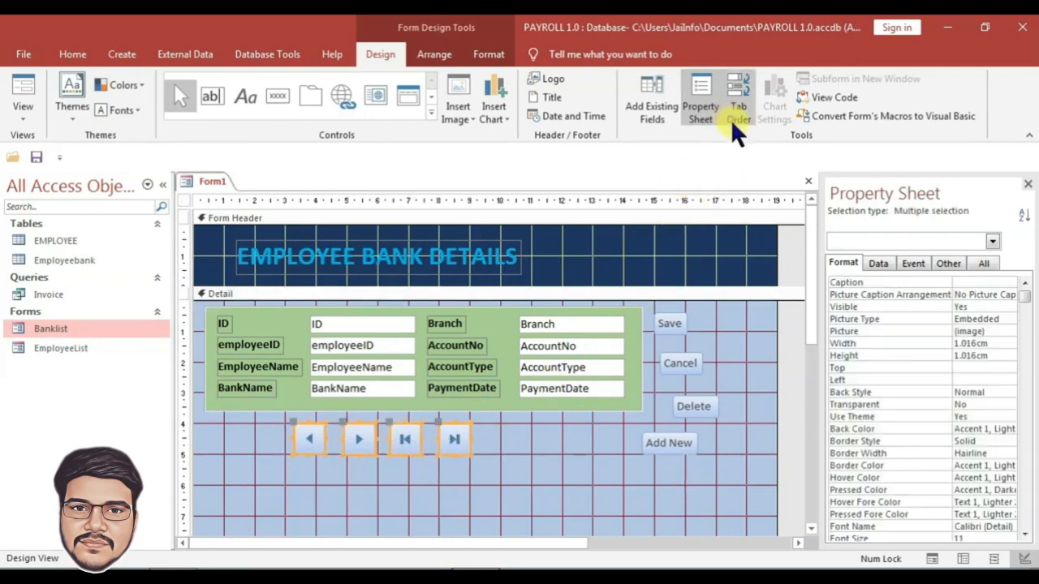
pyautogui.click(488, 54)
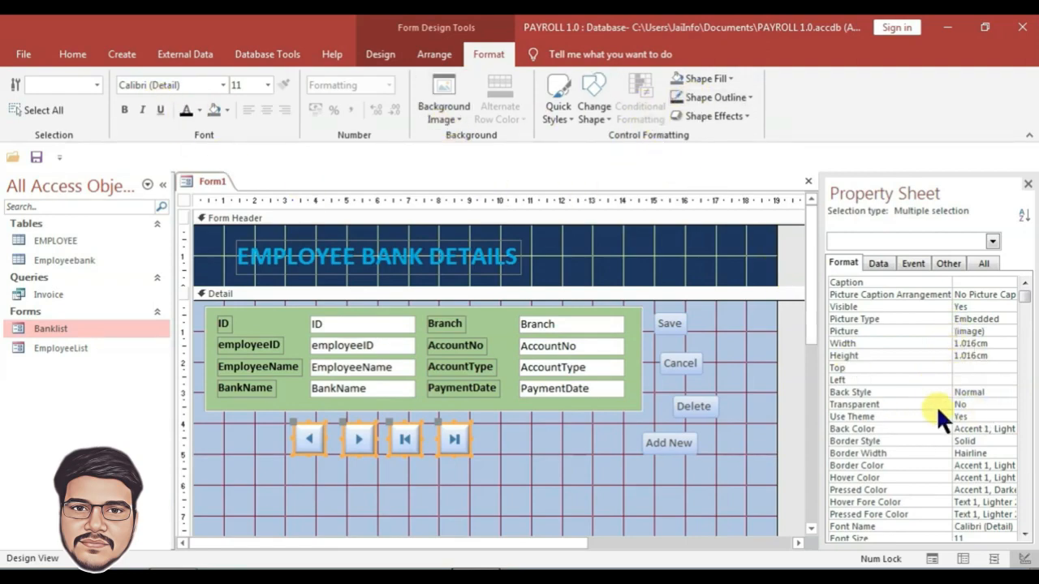
pyautogui.click(974, 429)
pyautogui.click(993, 429)
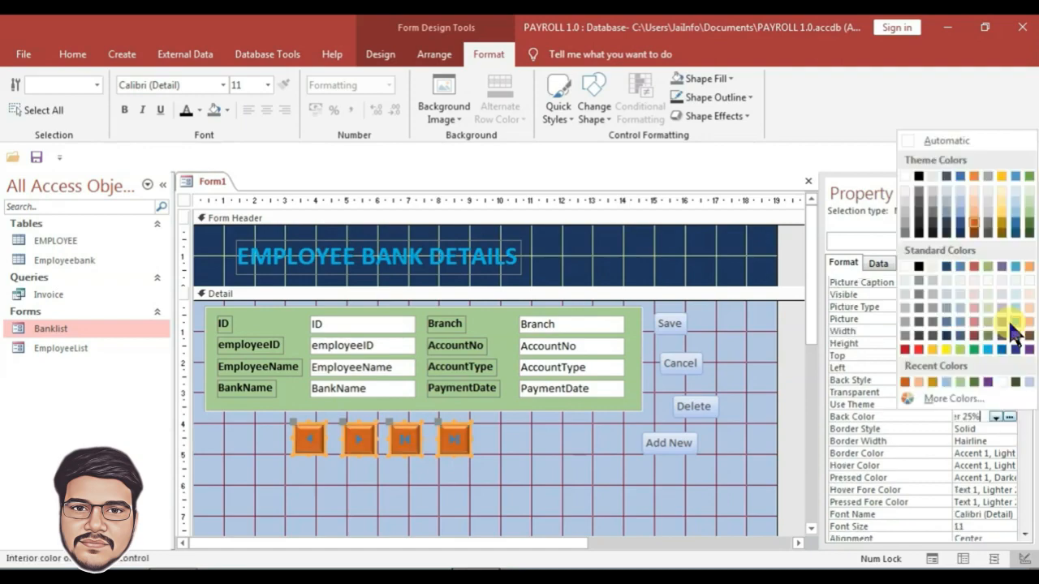
pyautogui.click(1011, 324)
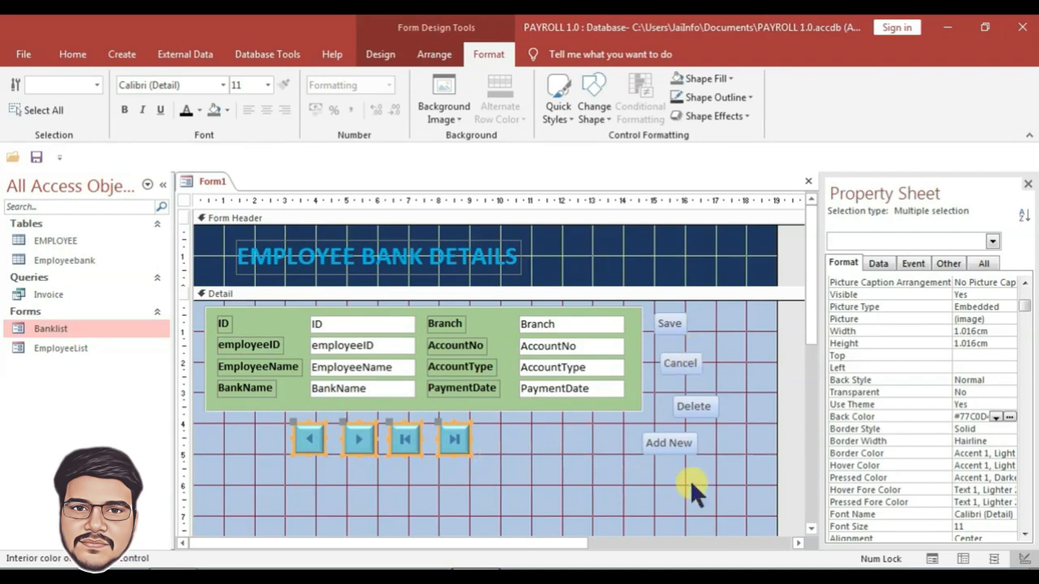
# - Align the Save, Cancel, Delete and Add New buttons at Left 15 cm and set their width to 2.5 cm
pyautogui.moveTo(705, 300); pyautogui.dragTo(689, 471)
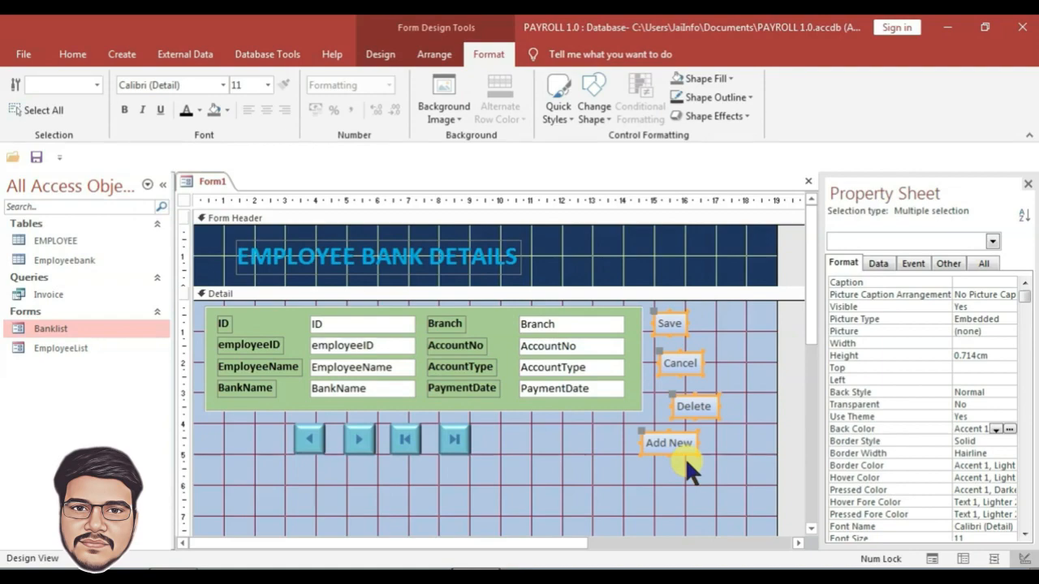
pyautogui.click(973, 380)
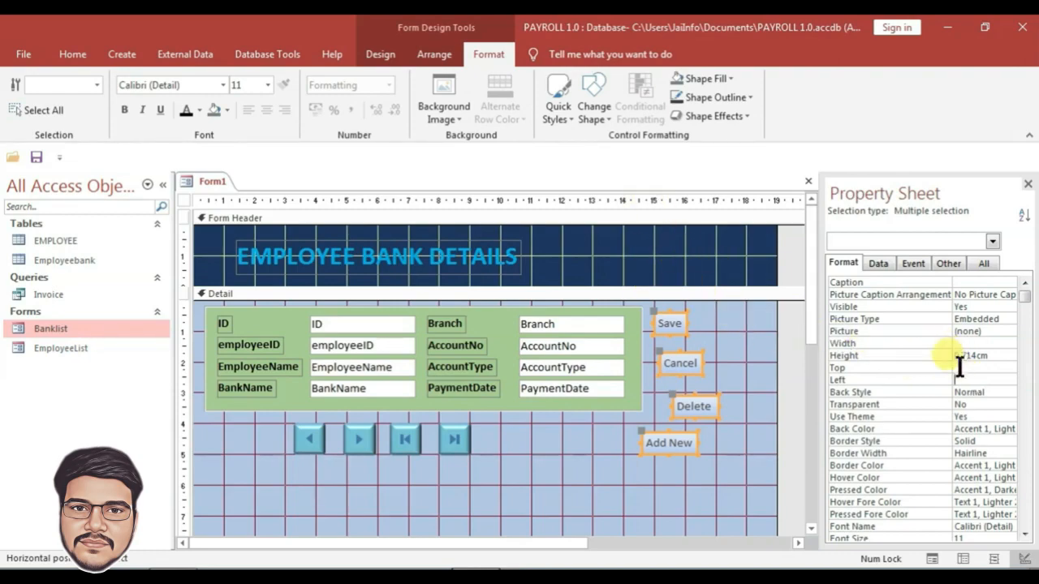
pyautogui.press('Return')
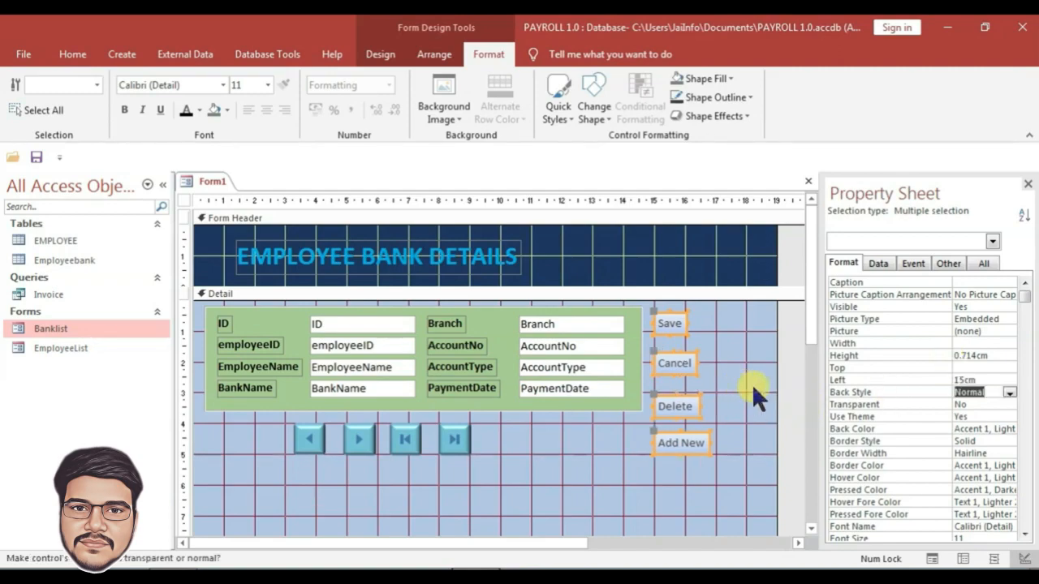
pyautogui.click(990, 345)
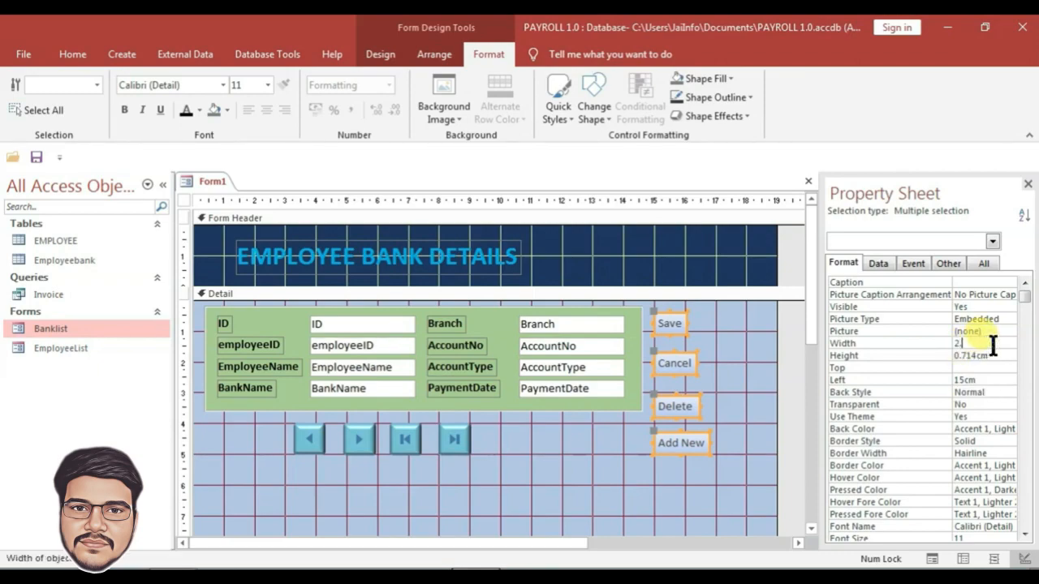
pyautogui.press('Return')
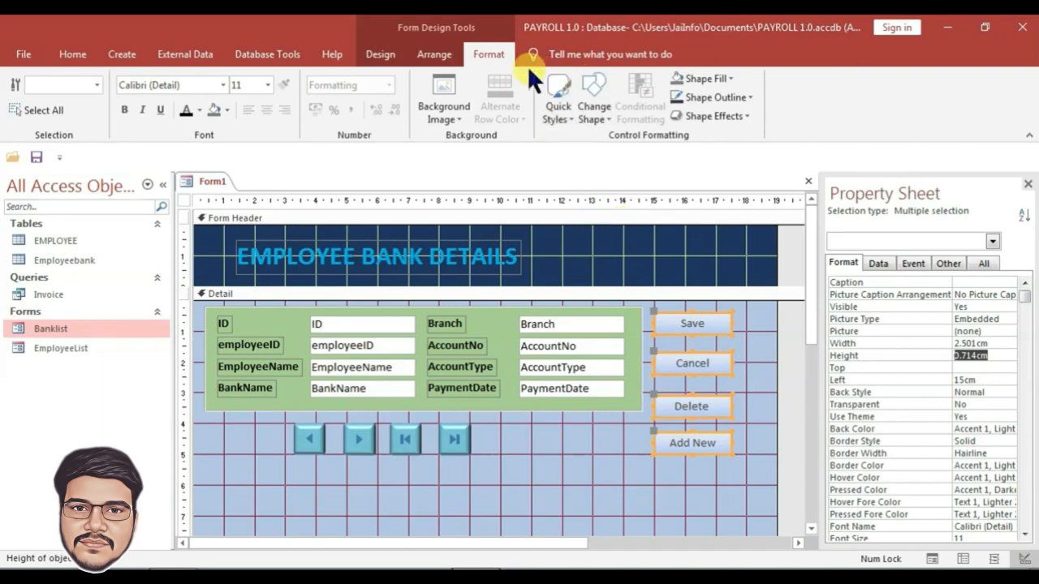
# - Set the captions of the Save, Cancel, Delete and Add New buttons to font size 14 and bold
pyautogui.click(265, 82)
pyautogui.write('14')
pyautogui.press('Return')
pyautogui.click(125, 109)
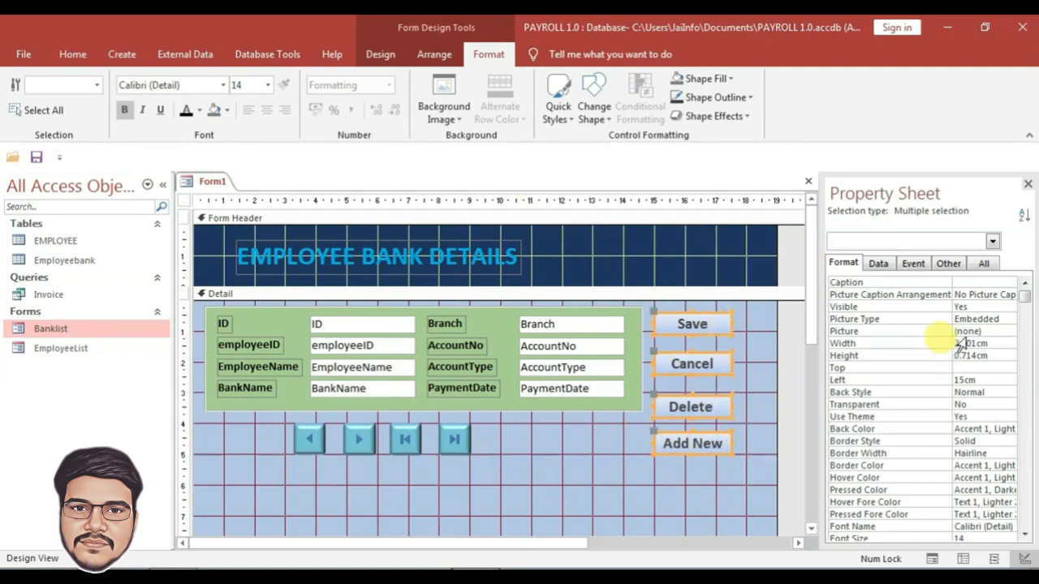
# - Give the Save, Cancel, Delete and Add New buttons a dark blue back color, white fore color and a bevel shape effect
pyautogui.click(1010, 429)
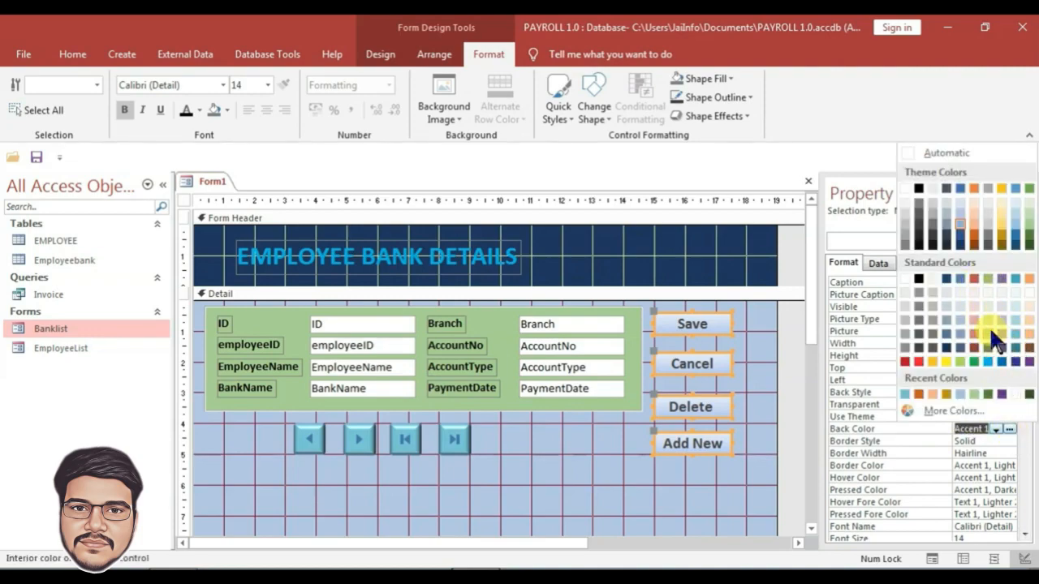
pyautogui.click(945, 344)
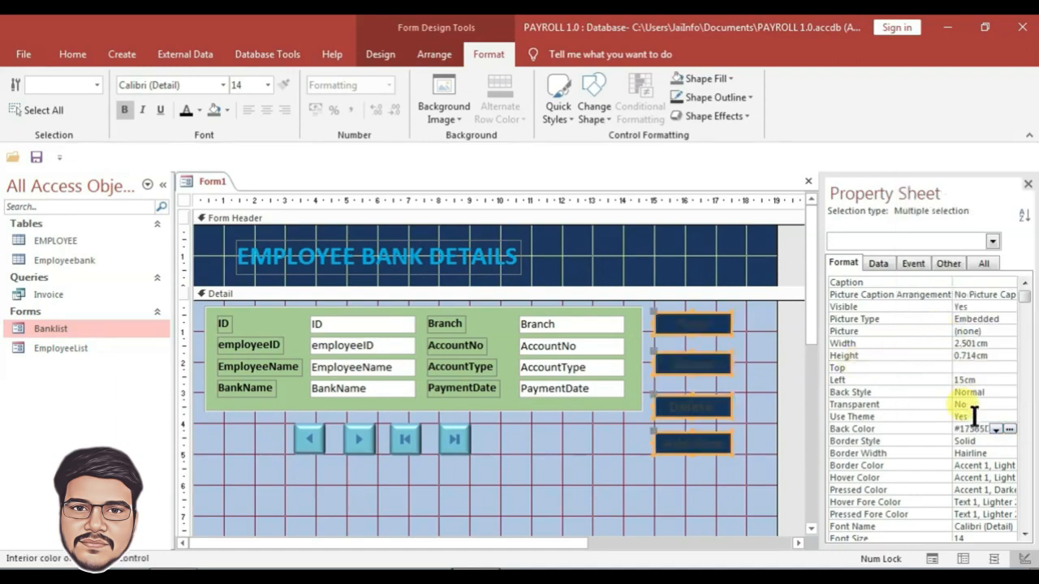
pyautogui.scroll(-4, 1003, 353)
pyautogui.scroll(-1, 1005, 406)
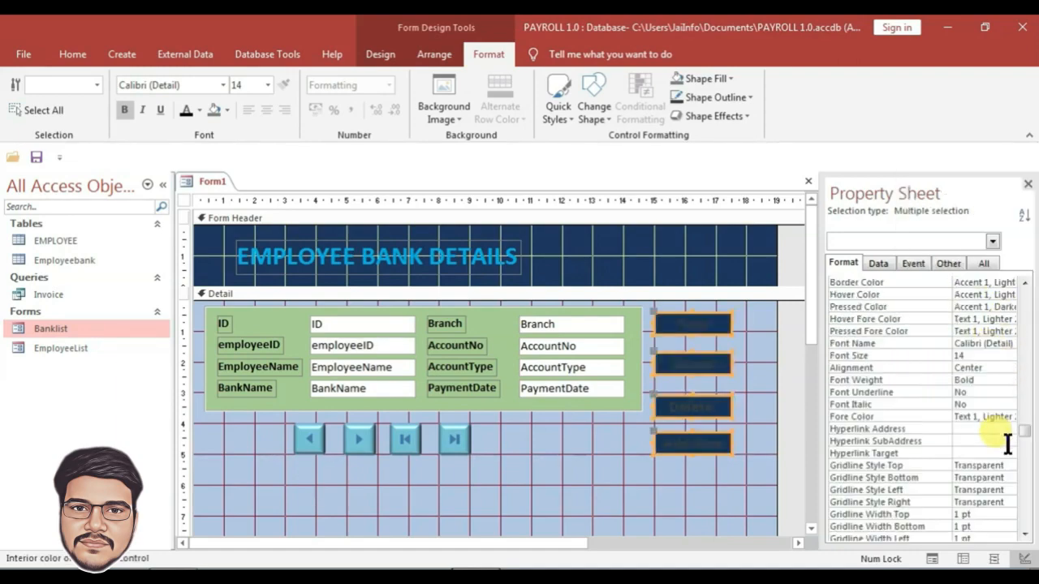
pyautogui.click(995, 417)
pyautogui.click(1009, 417)
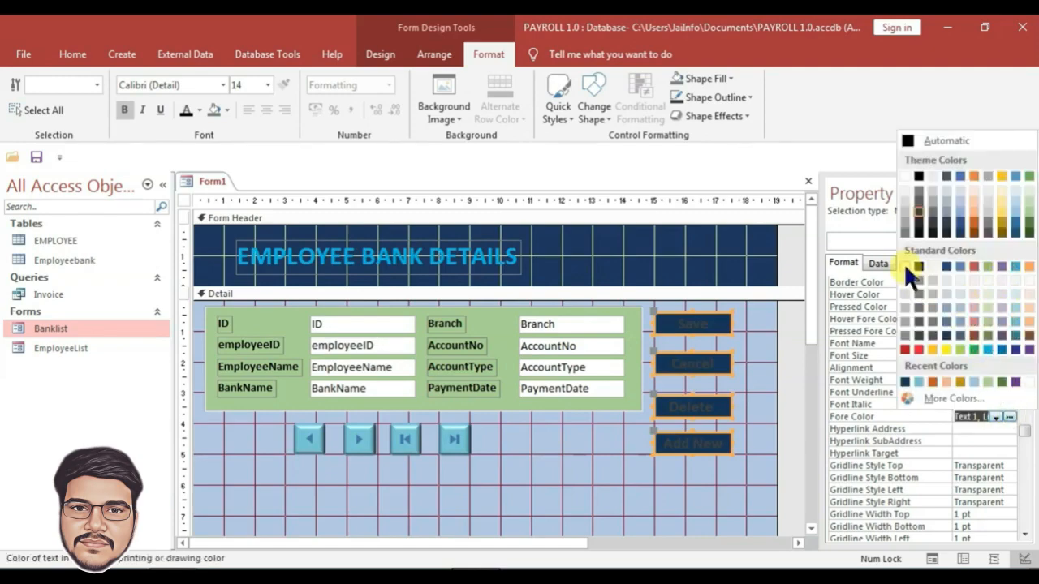
pyautogui.click(905, 264)
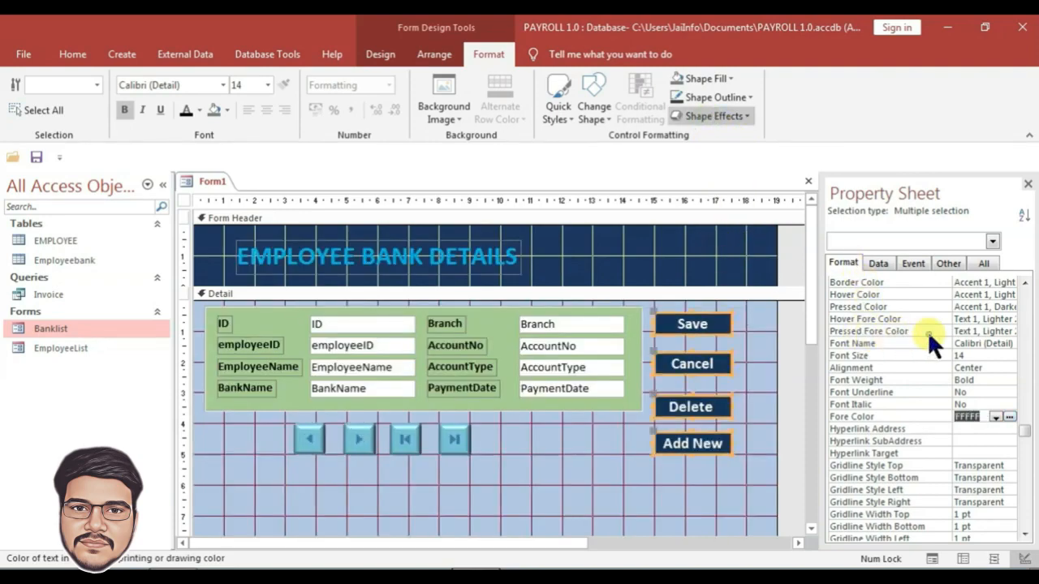
# - Move the row of four navigation buttons left so that it starts beneath the BankName label
pyautogui.click(767, 363)
pyautogui.moveTo(487, 462); pyautogui.dragTo(301, 436)
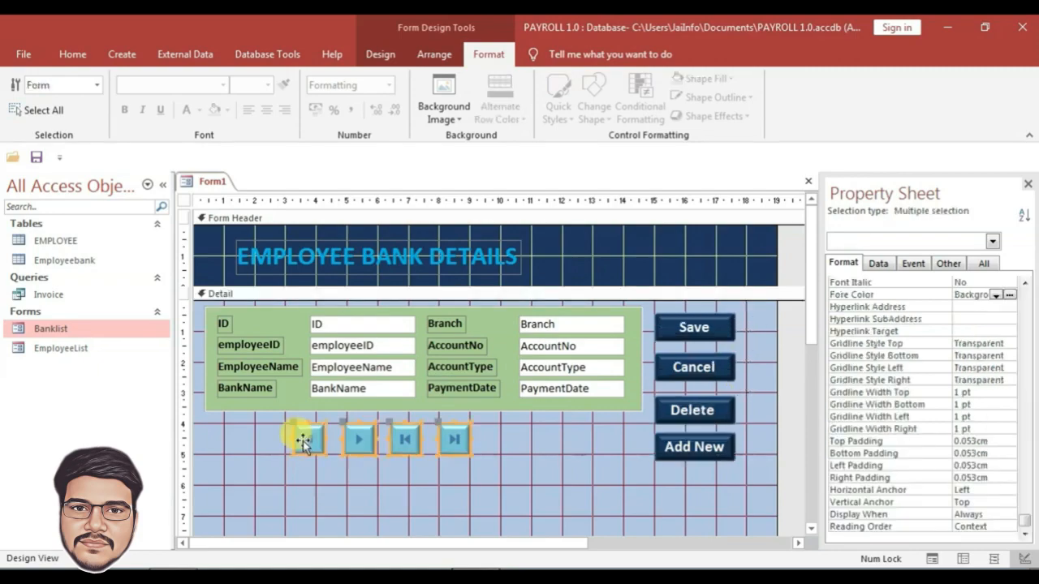
pyautogui.moveTo(404, 441); pyautogui.dragTo(329, 447)
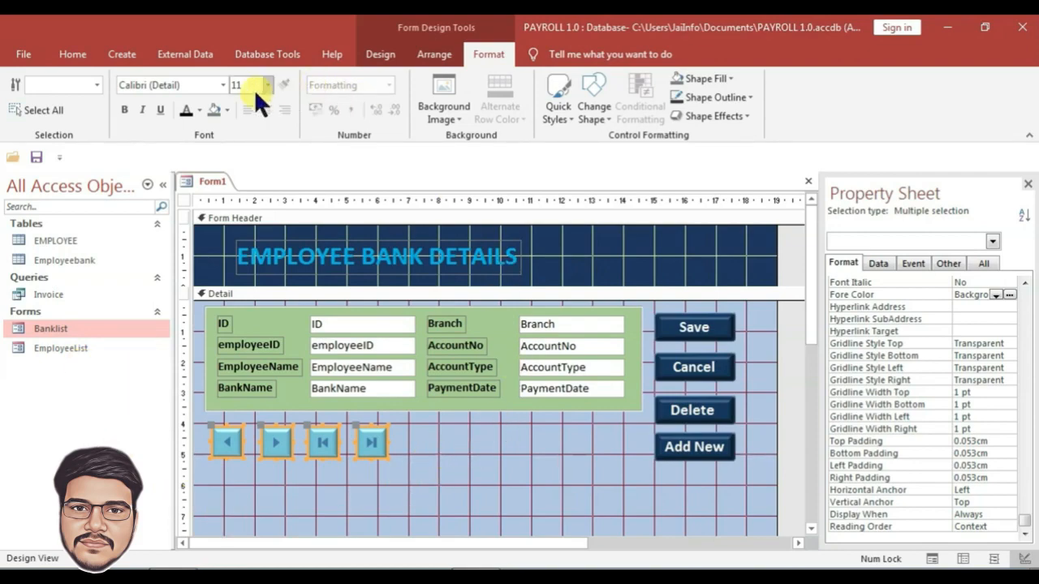
# - Add a command button beside the navigation buttons that opens the Banklist form and shows all the records
pyautogui.click(378, 53)
pyautogui.click(286, 89)
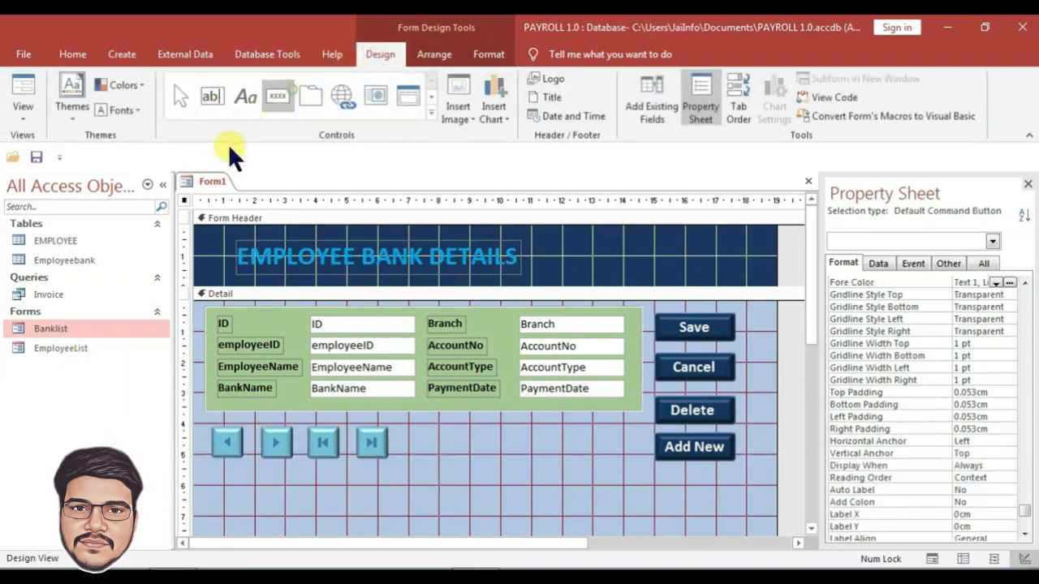
pyautogui.click(413, 434)
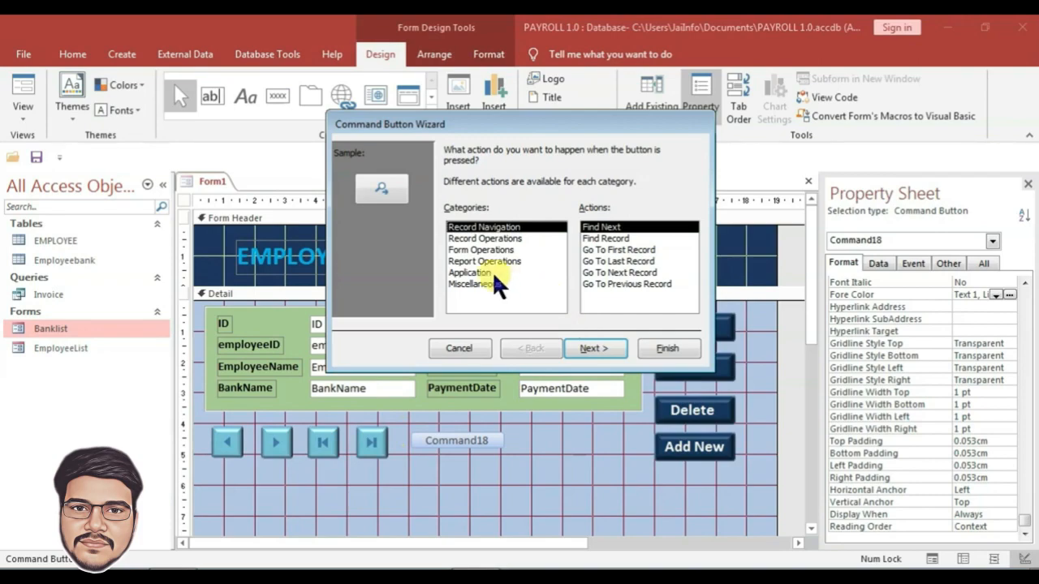
pyautogui.click(475, 249)
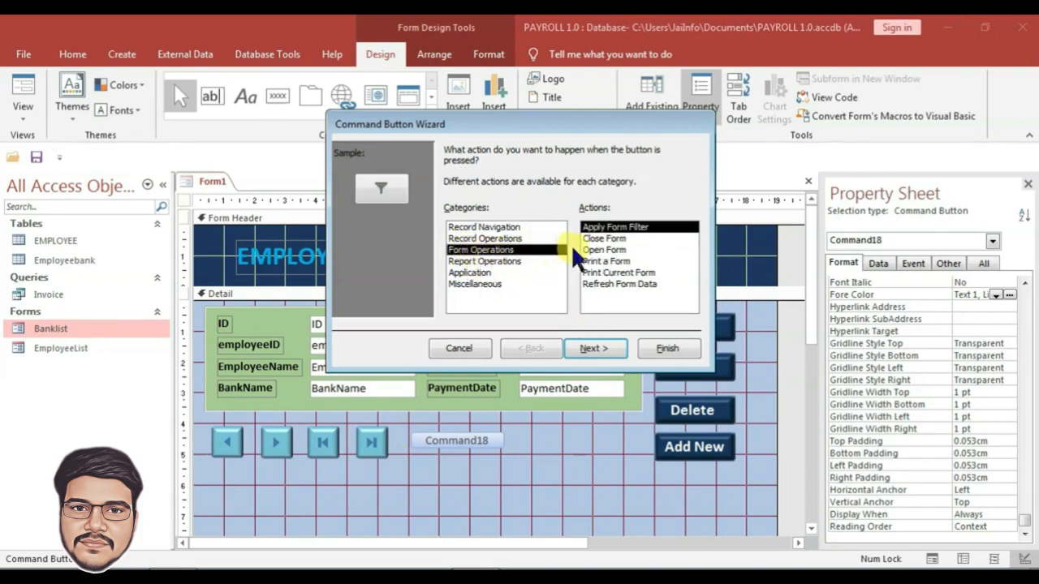
pyautogui.click(593, 250)
pyautogui.click(594, 348)
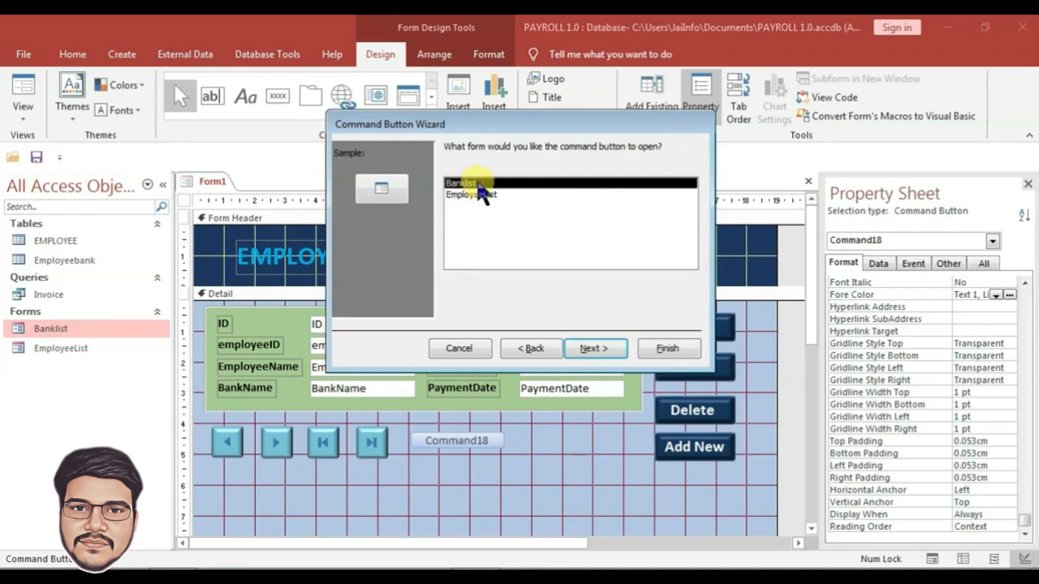
pyautogui.click(585, 348)
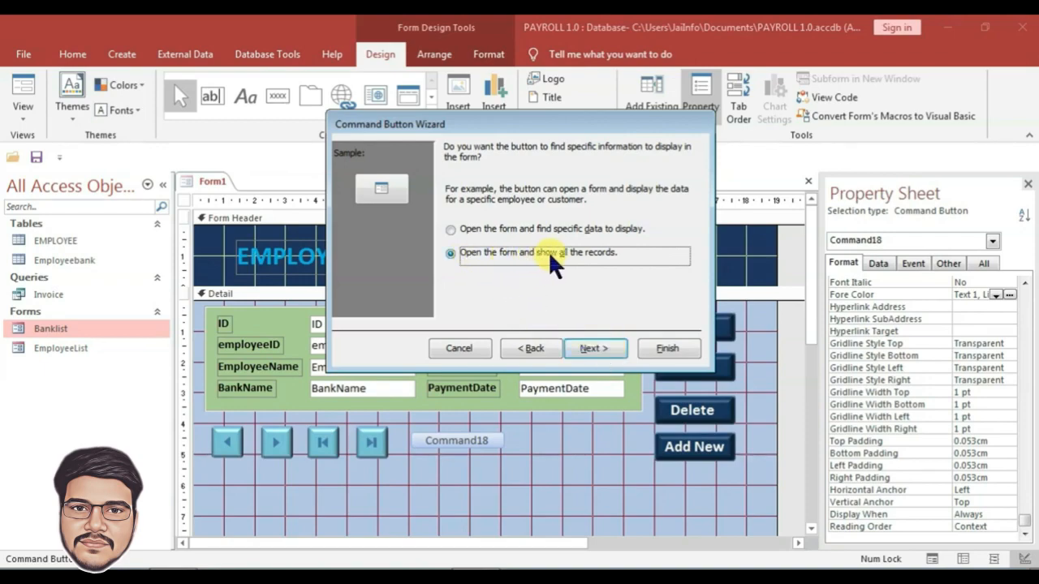
pyautogui.click(593, 348)
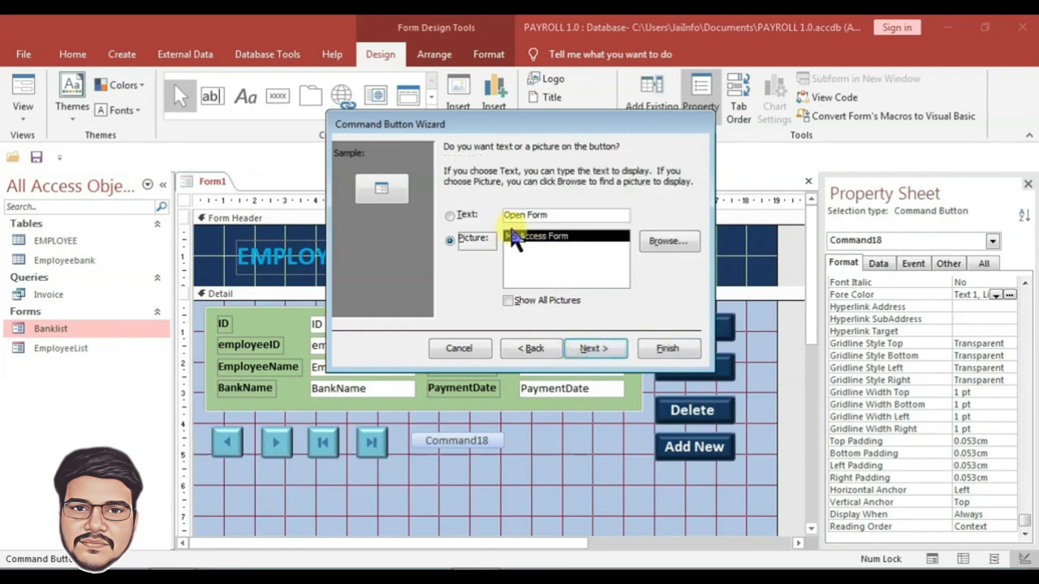
# - Give the new command button the text Full List instead of a picture and complete the wizard
pyautogui.click(450, 216)
pyautogui.moveTo(568, 216); pyautogui.dragTo(468, 216)
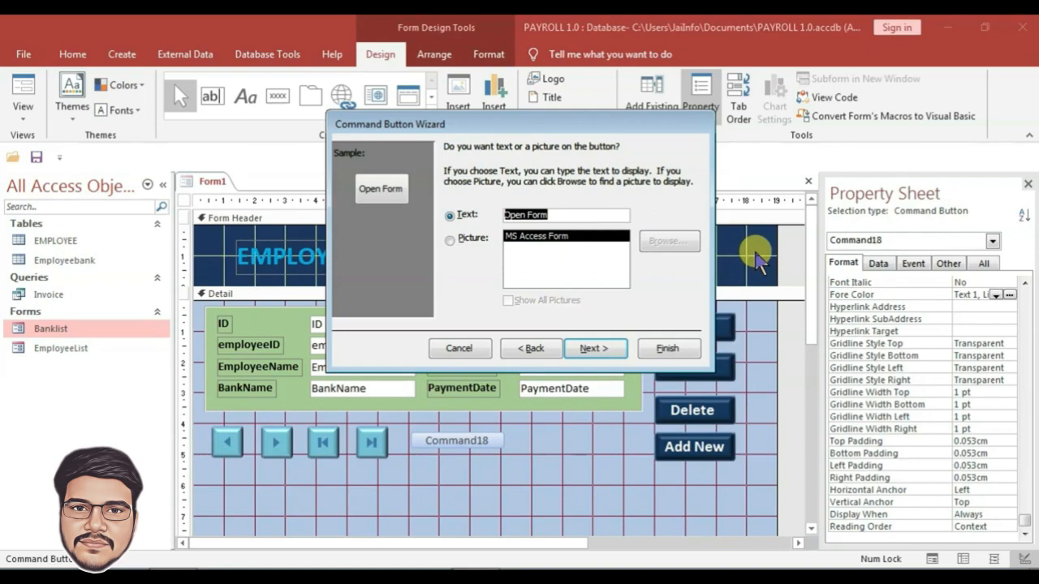
pyautogui.write('Full List')
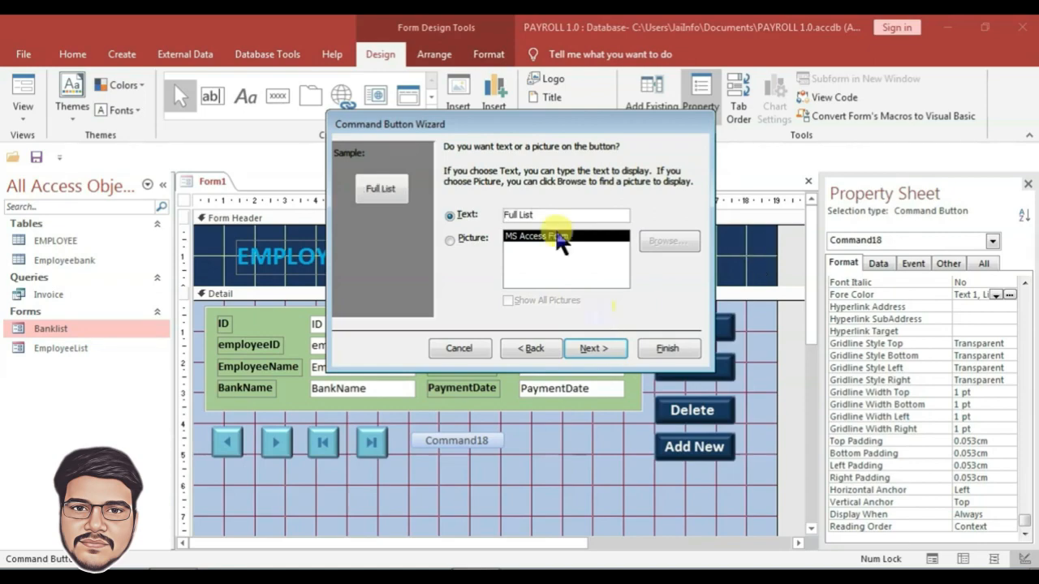
pyautogui.click(594, 350)
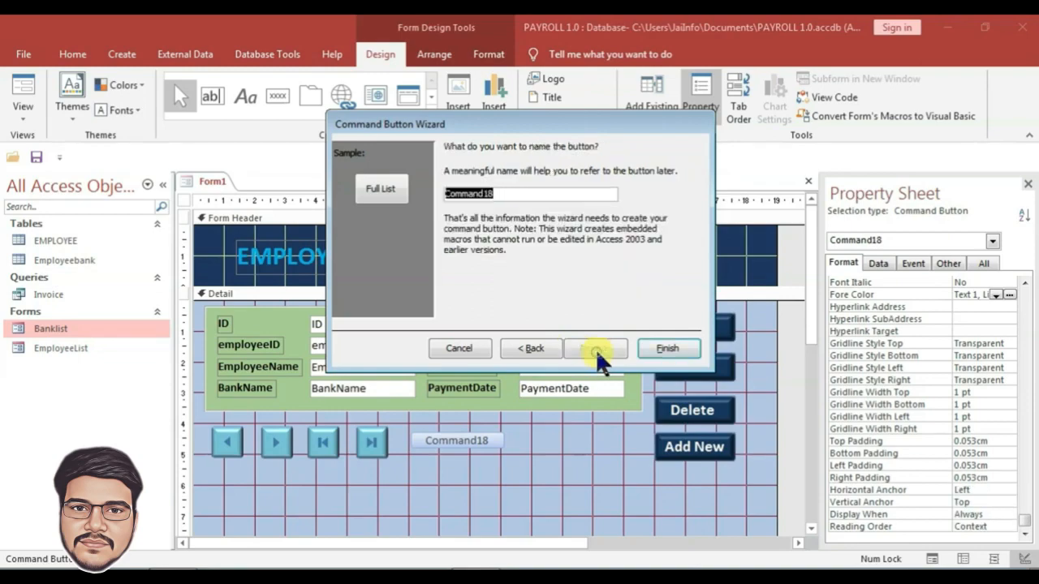
pyautogui.click(666, 350)
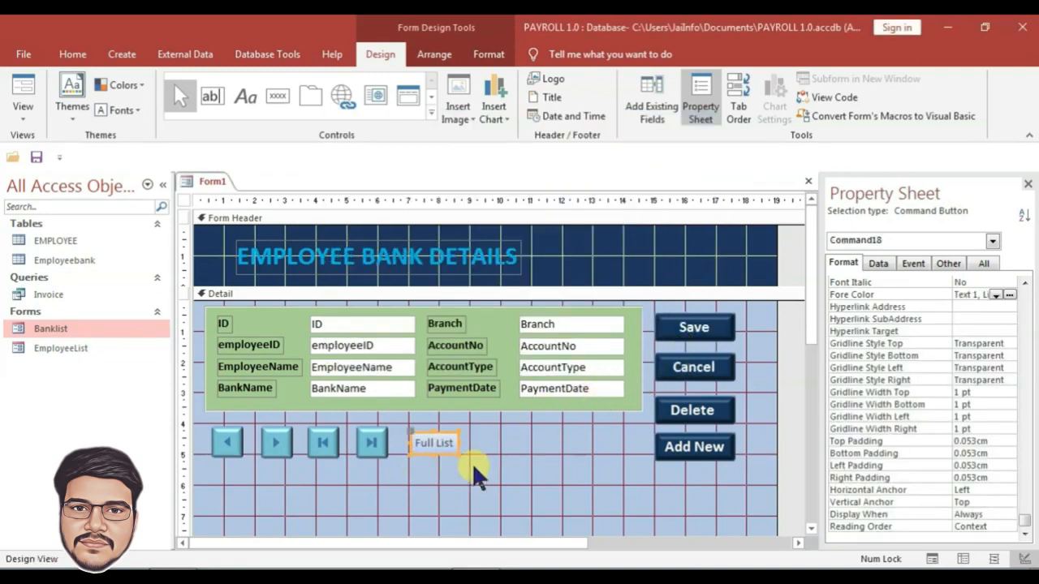
# - Copy the Cancel button's formatting to the Full List button and widen it to about 2.5 cm to fit its caption
pyautogui.click(526, 470)
pyautogui.click(436, 445)
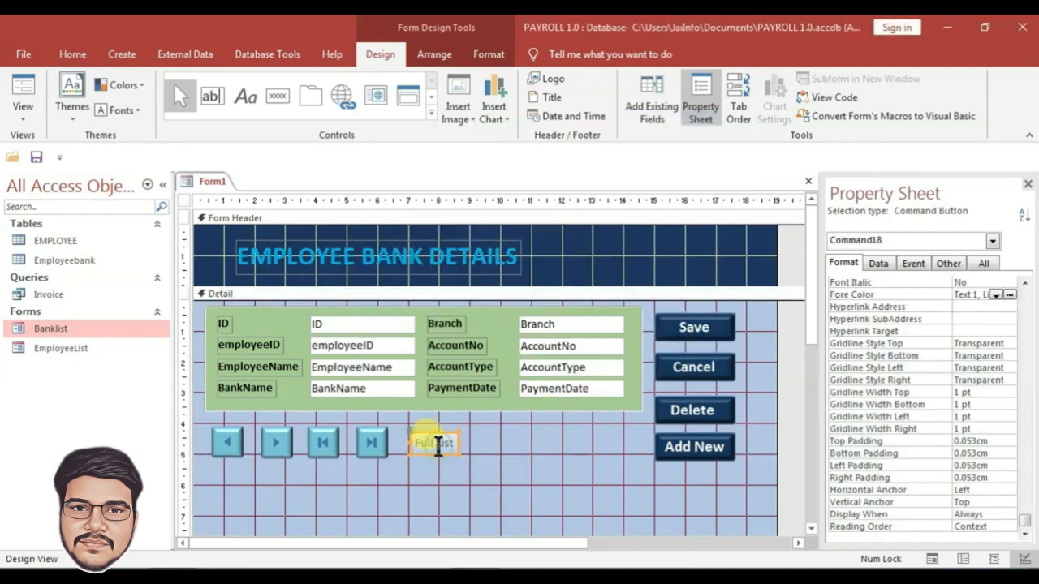
pyautogui.click(699, 367)
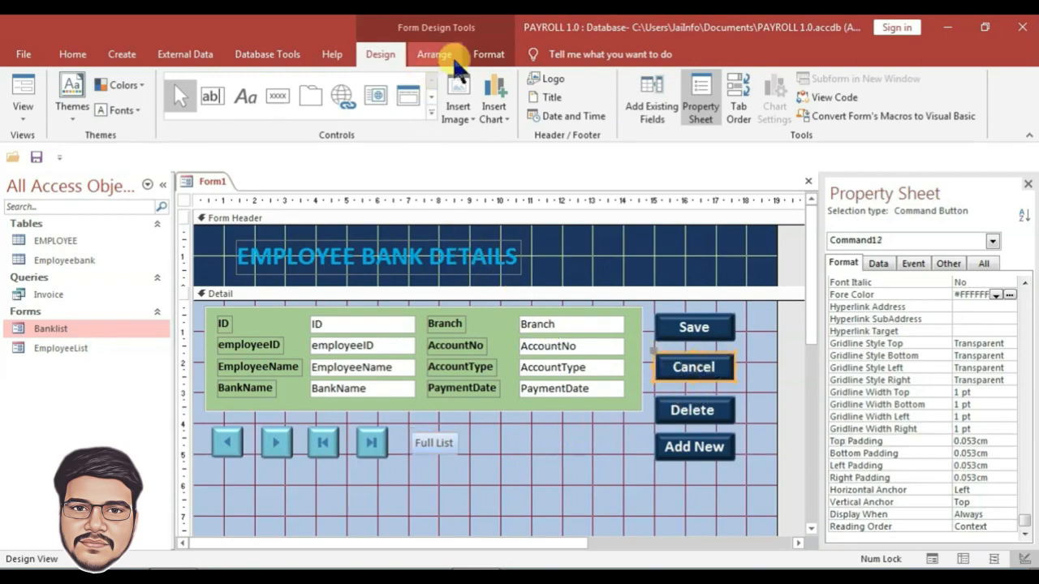
pyautogui.click(485, 55)
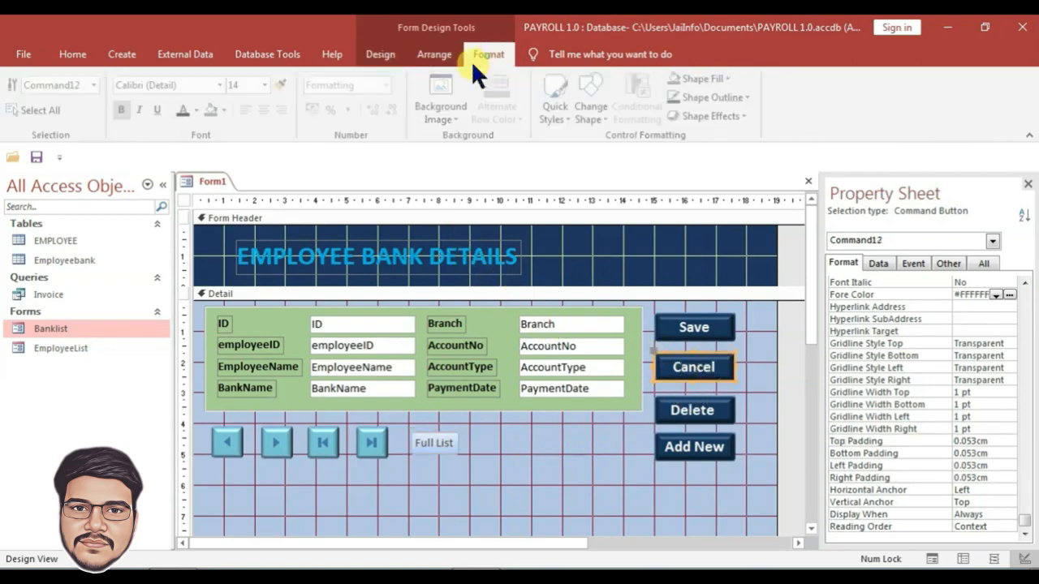
pyautogui.click(439, 447)
pyautogui.click(463, 446)
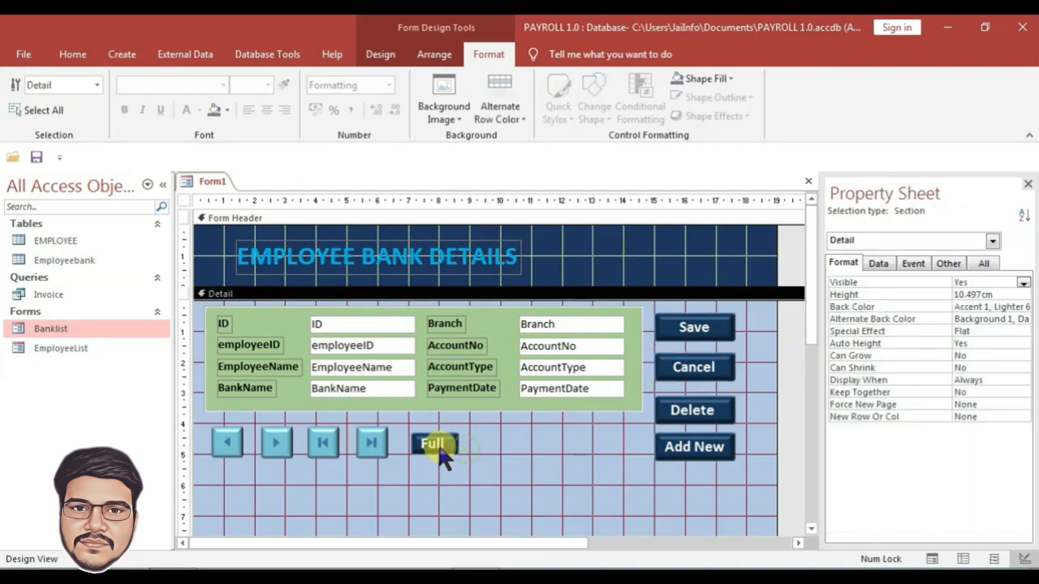
pyautogui.click(439, 445)
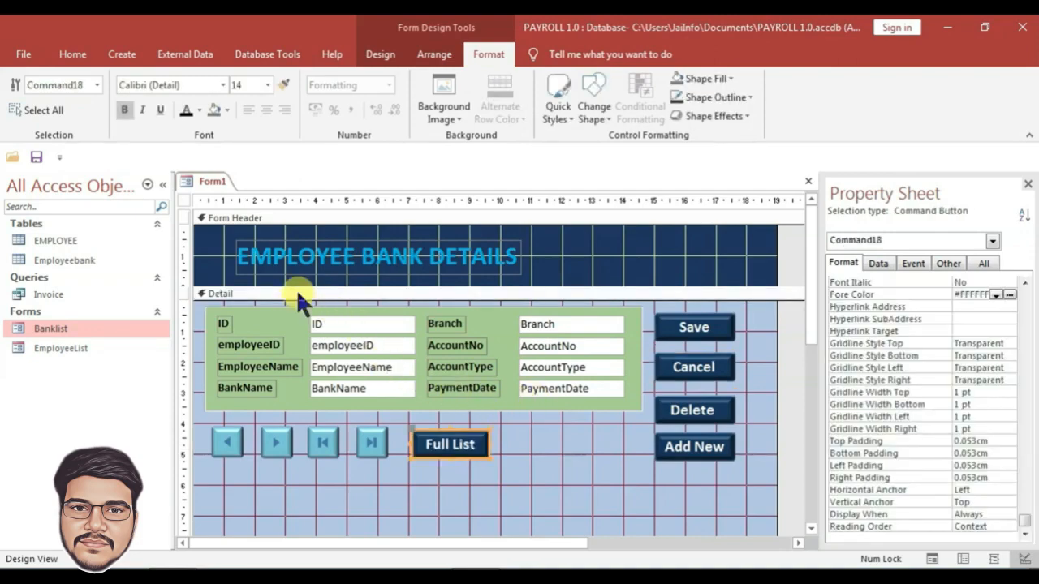
# - Set the form's Record Selectors and Navigation Buttons properties to No
pyautogui.click(184, 199)
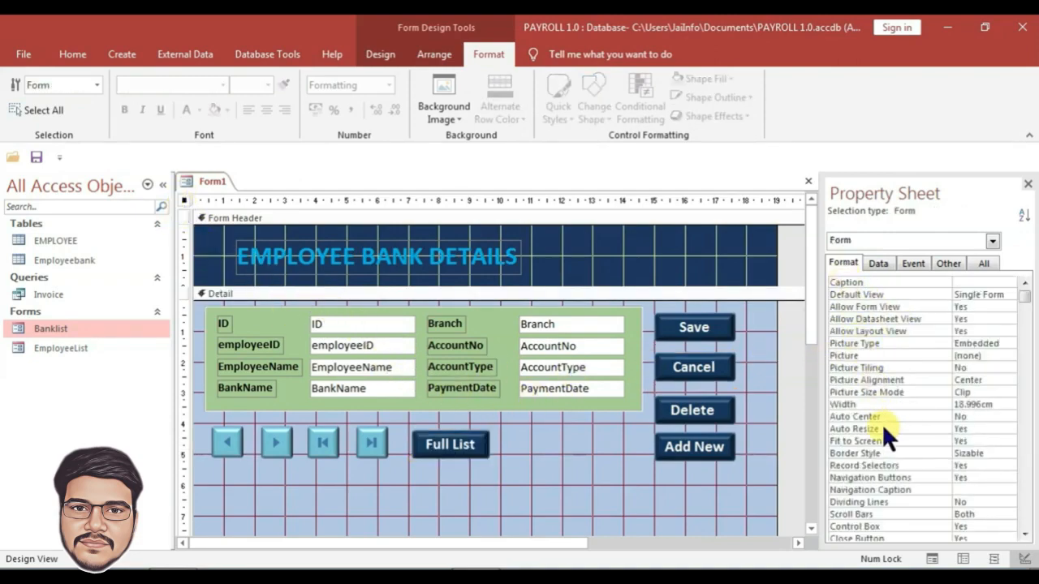
pyautogui.click(897, 465)
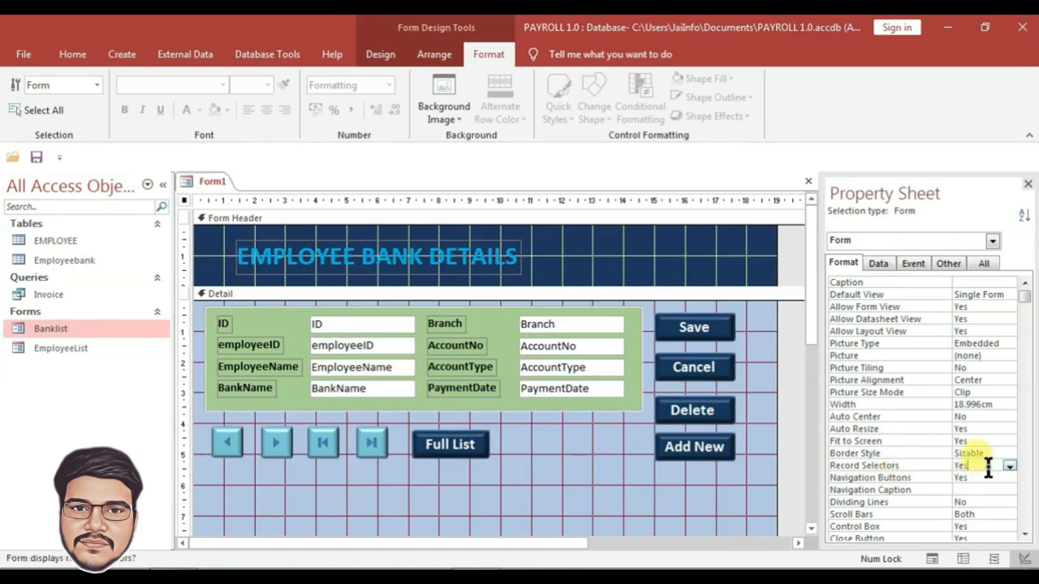
pyautogui.doubleClick(974, 466)
pyautogui.doubleClick(976, 479)
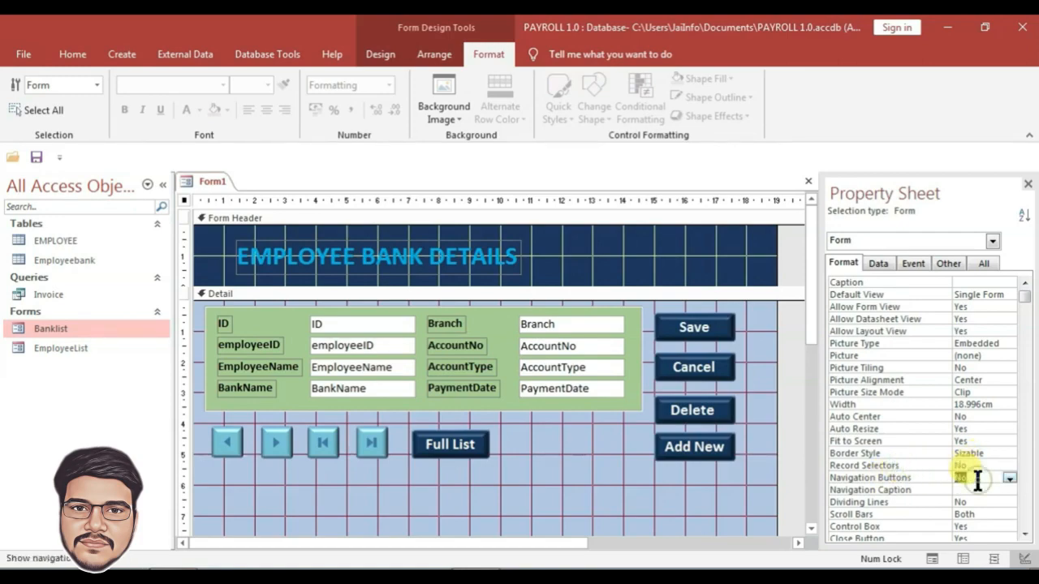
# - Collapse the Form Footer section to zero height
pyautogui.click(538, 472)
pyautogui.scroll(-3, 527, 446)
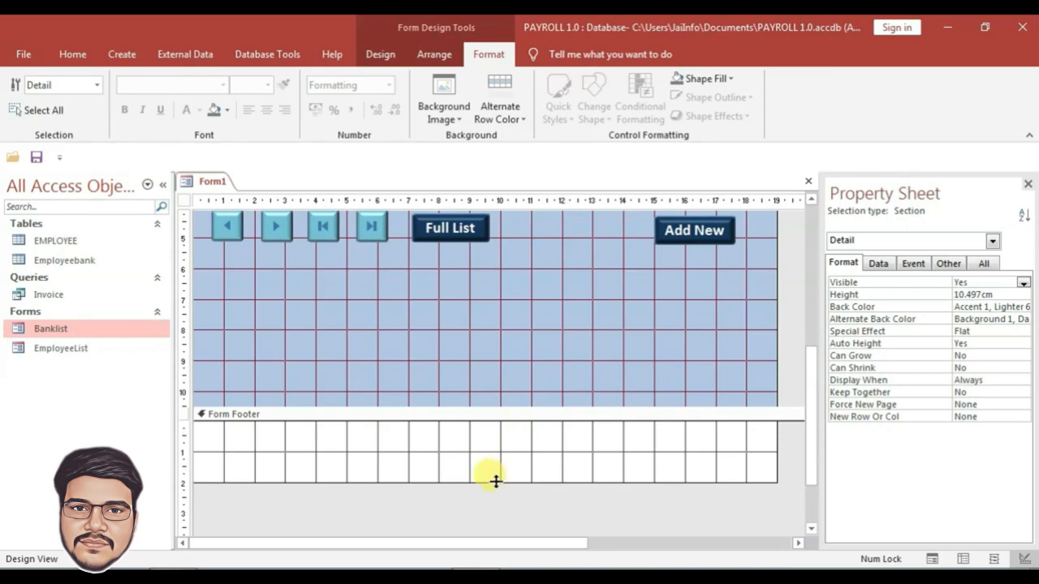
pyautogui.moveTo(495, 481); pyautogui.dragTo(500, 418)
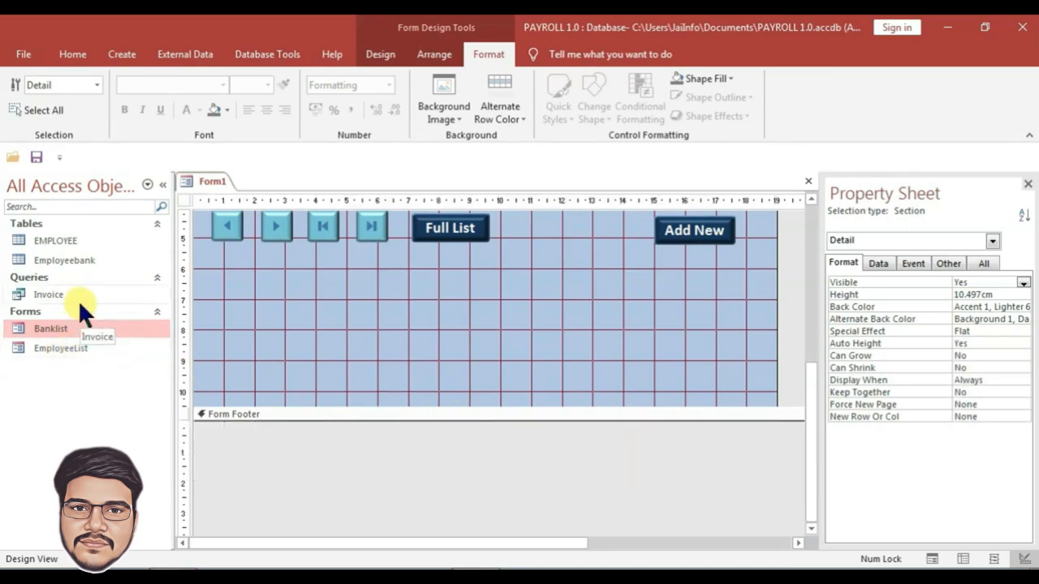
# - Insert the Banklist form as a subform below the buttons, delete its attached label and shift the subform up and left
pyautogui.moveTo(49, 324); pyautogui.dragTo(246, 292)
pyautogui.click(282, 281)
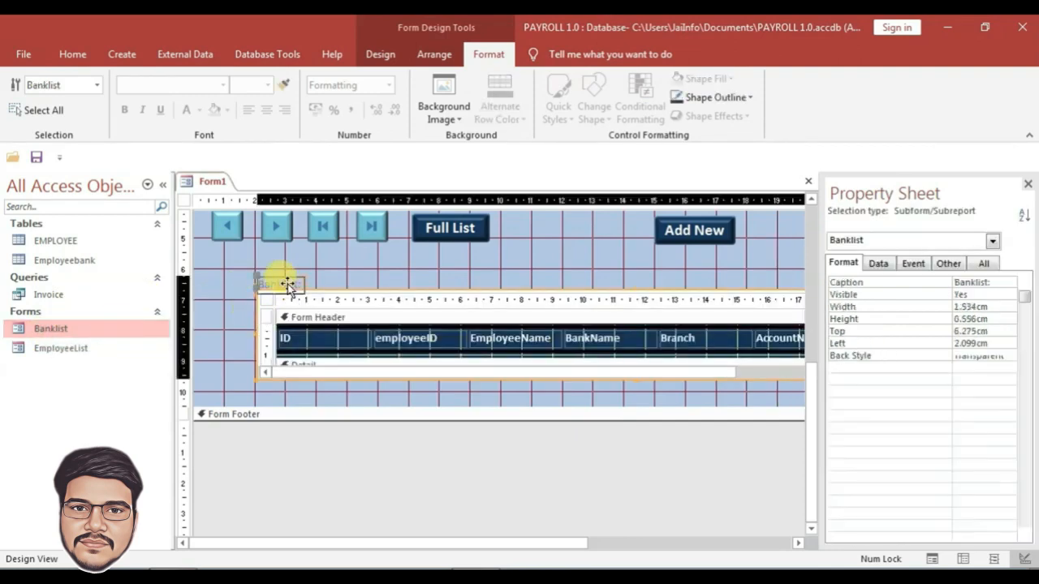
pyautogui.press('Delete')
pyautogui.moveTo(328, 293); pyautogui.dragTo(282, 263)
pyautogui.click(705, 543)
pyautogui.scroll(2, 728, 477)
# - Move the four navigation buttons and the Full List button to the right of the Save, Cancel, Delete and Add New column
pyautogui.click(401, 347)
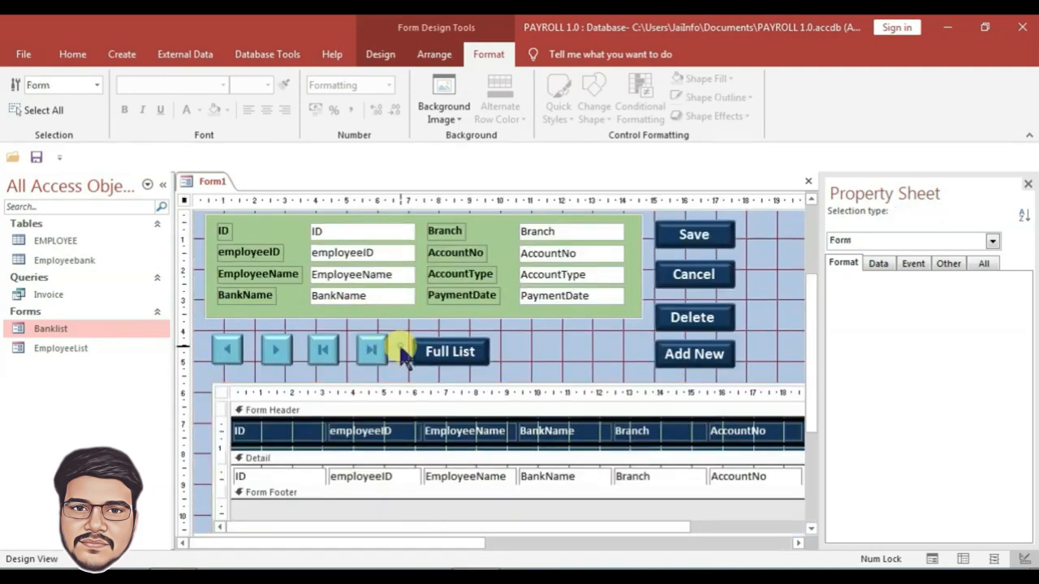
pyautogui.moveTo(401, 347); pyautogui.dragTo(221, 354)
pyautogui.moveTo(220, 353); pyautogui.dragTo(758, 243)
pyautogui.moveTo(411, 543); pyautogui.dragTo(476, 543)
pyautogui.moveTo(348, 377); pyautogui.dragTo(701, 315)
pyautogui.moveTo(503, 543); pyautogui.dragTo(657, 543)
pyautogui.click(516, 270)
pyautogui.moveTo(518, 275); pyautogui.dragTo(466, 316)
pyautogui.moveTo(491, 318); pyautogui.dragTo(501, 393)
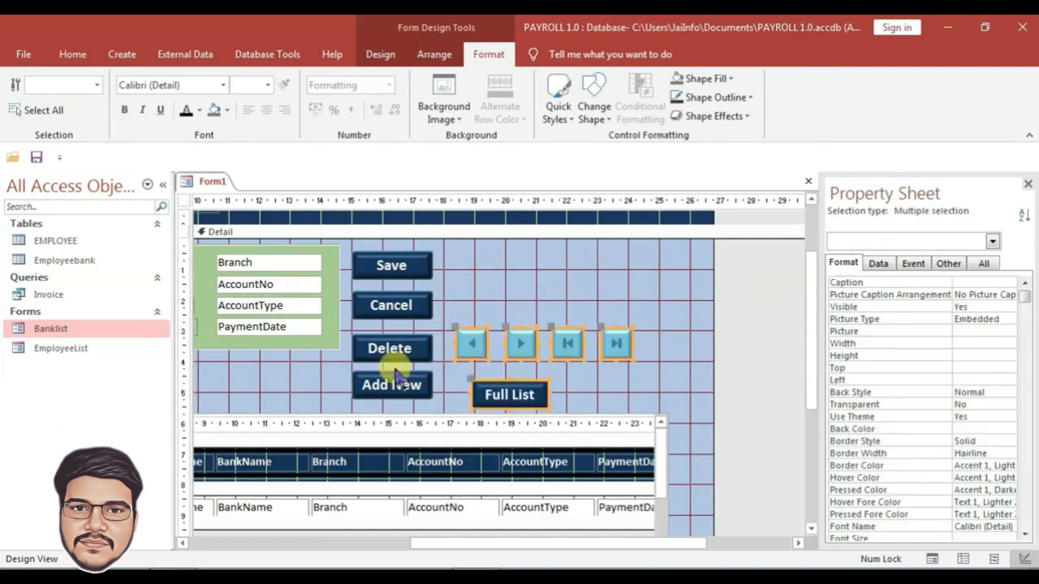
# - Place Delete and Add New in a second column beside Save and Cancel, with the navigation button row beneath them
pyautogui.moveTo(347, 359); pyautogui.dragTo(479, 268)
pyautogui.click(617, 309)
pyautogui.moveTo(667, 346); pyautogui.dragTo(466, 345)
pyautogui.moveTo(471, 345); pyautogui.dragTo(373, 345)
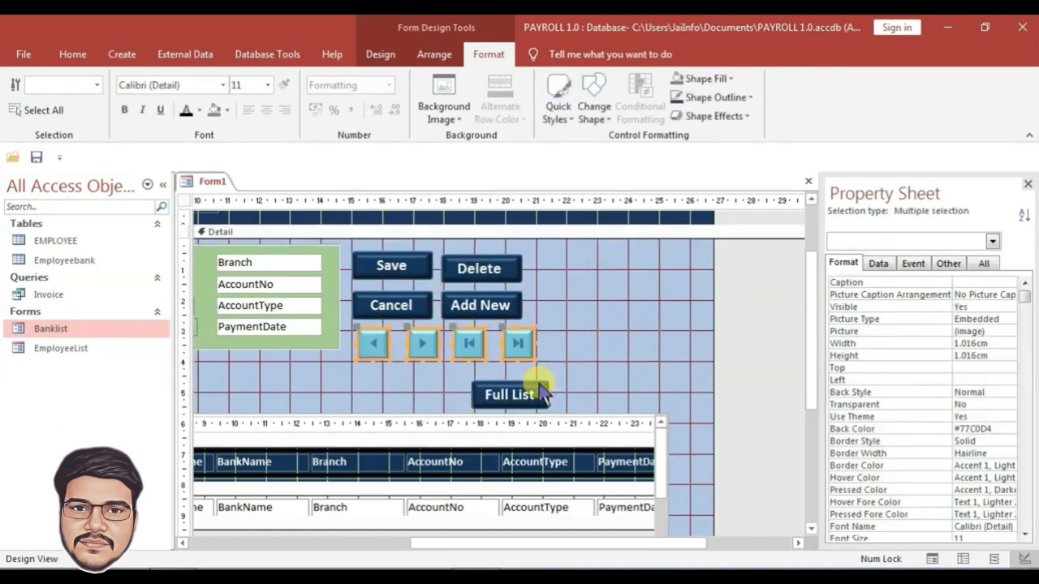
# - Move the Full List button beside Delete and line up Delete and Add New with Save and Cancel
pyautogui.moveTo(536, 392); pyautogui.dragTo(604, 264)
pyautogui.click(489, 274)
pyautogui.moveTo(544, 315); pyautogui.dragTo(492, 267)
pyautogui.moveTo(598, 271); pyautogui.dragTo(599, 268)
pyautogui.click(610, 307)
pyautogui.click(505, 299)
pyautogui.press('Down')
# - Nudge the Full List button slightly left and move the Banklist subform up to about 4.4 cm from the section's top
pyautogui.click(575, 269)
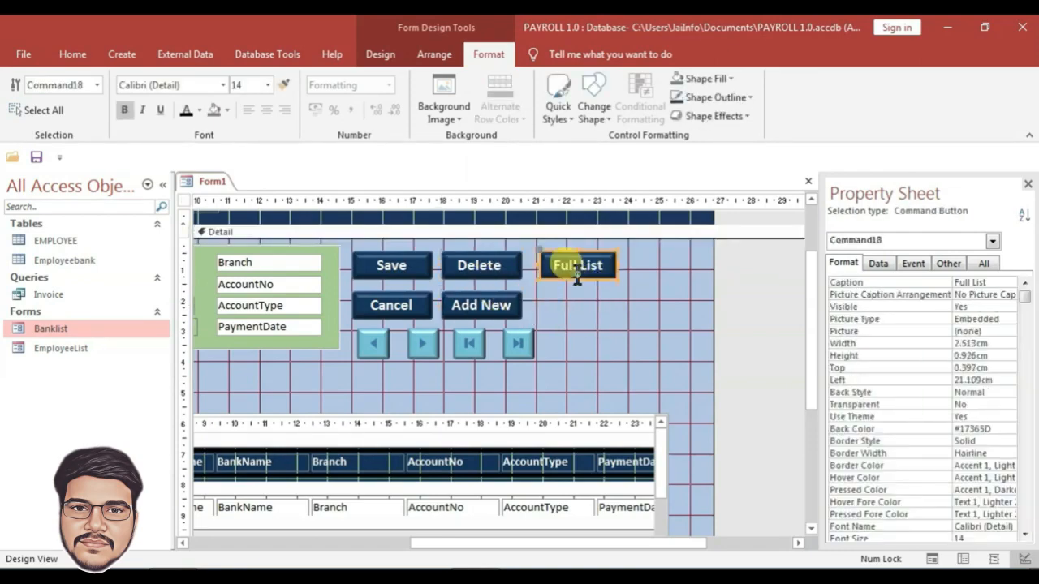
pyautogui.press('Left')
pyautogui.press('Left')
pyautogui.click(598, 283)
pyautogui.moveTo(607, 419); pyautogui.dragTo(600, 379)
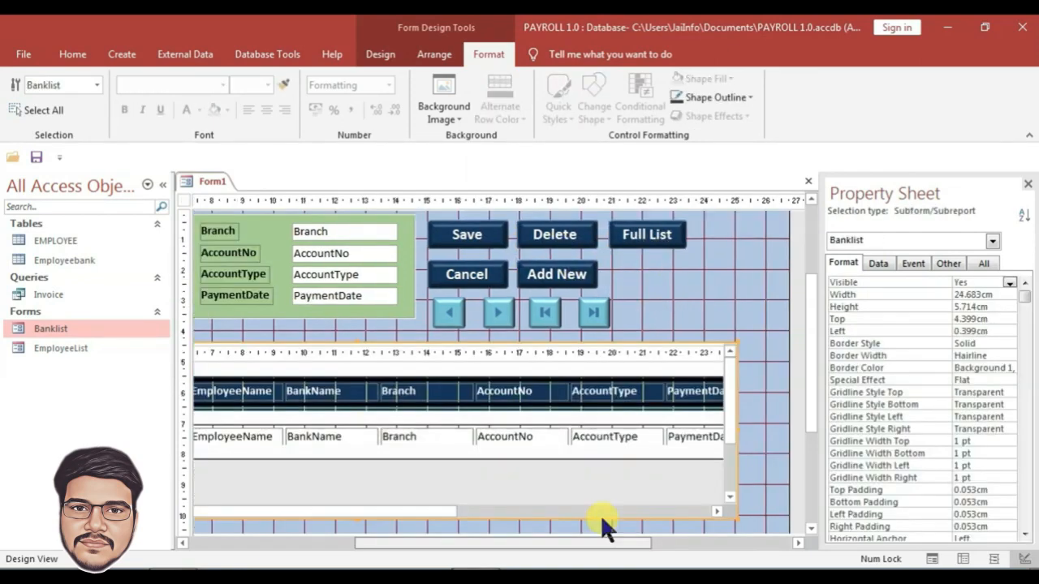
# - Set the form's Pop Up property to Yes
pyautogui.click(182, 200)
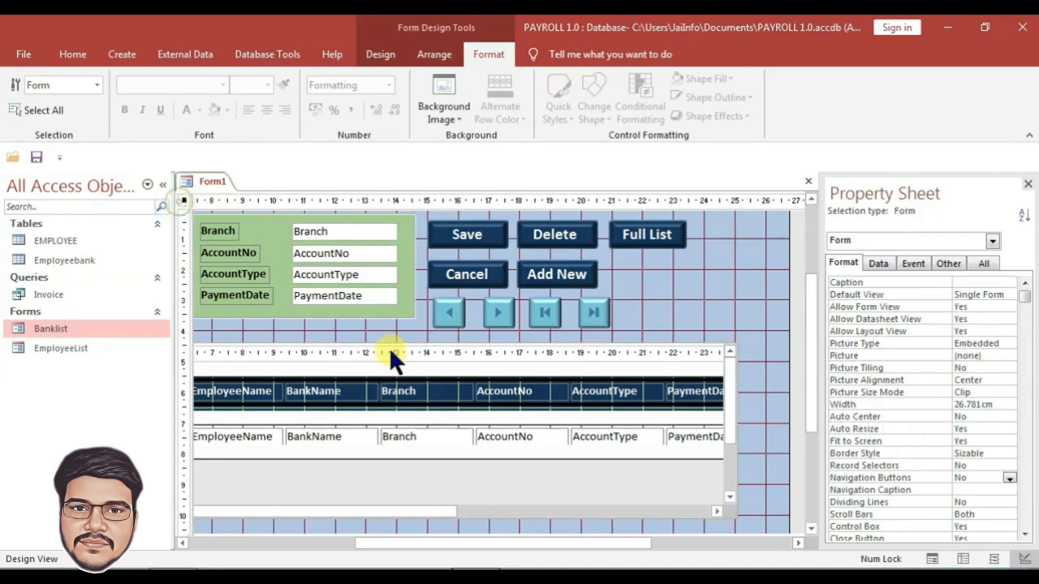
pyautogui.click(983, 263)
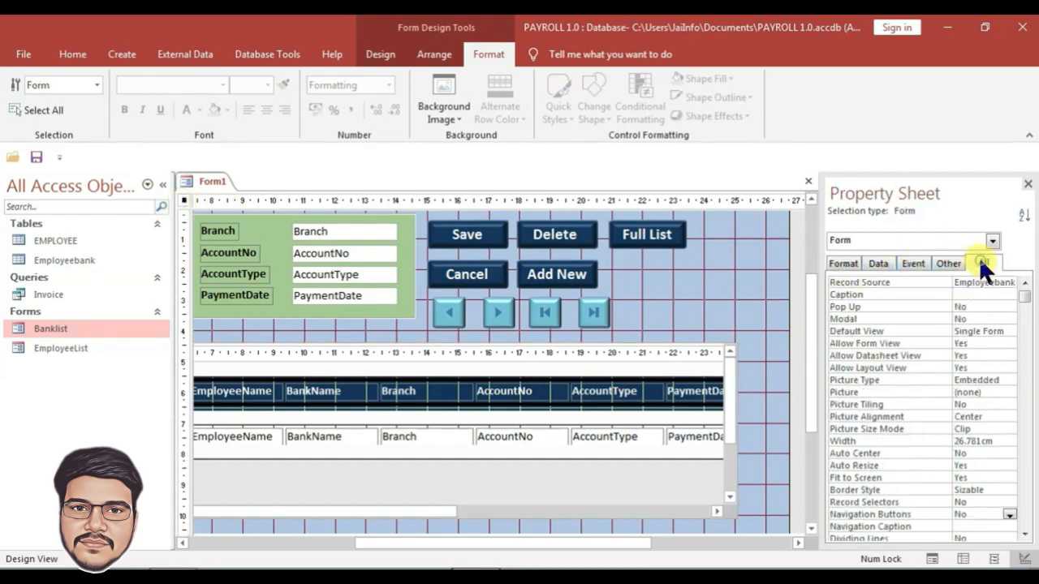
pyautogui.click(995, 305)
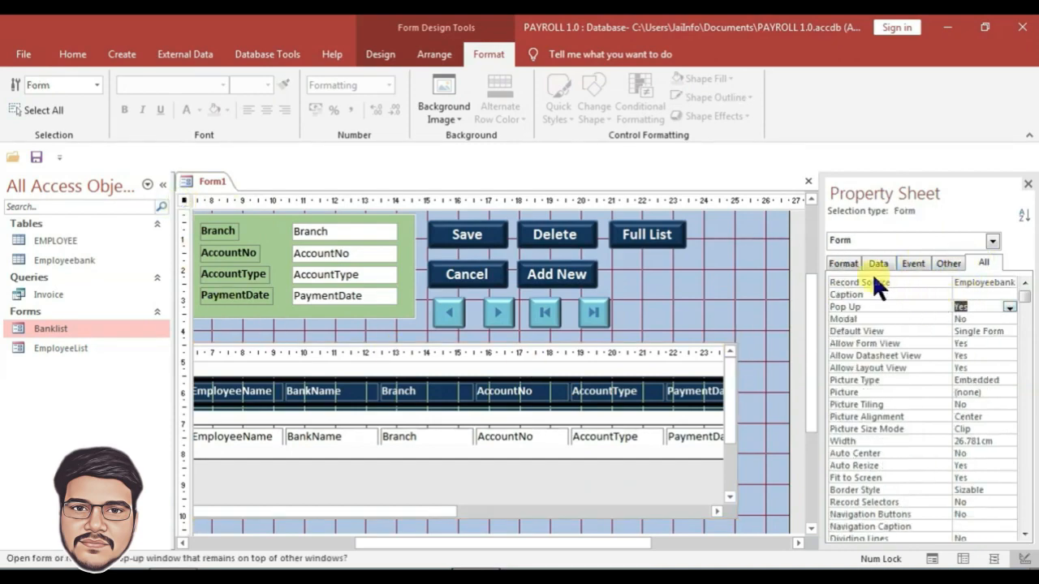
# - Examine the Link Master Fields and Link Child Fields properties of the Banklist subform
pyautogui.click(673, 356)
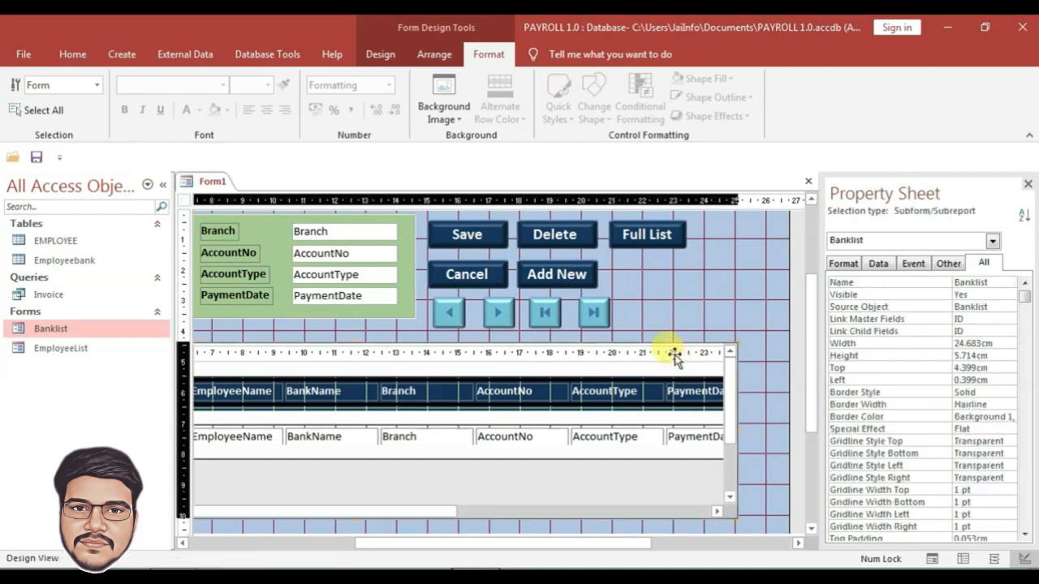
pyautogui.click(881, 266)
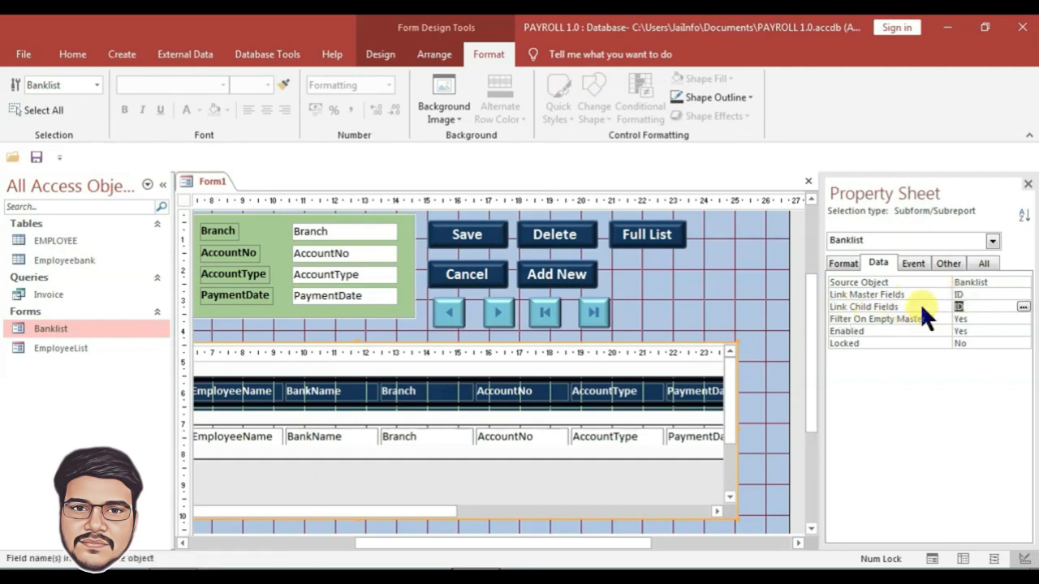
pyautogui.click(763, 317)
# - Save the form under the name bankdetails
pyautogui.hotkey('ctrl', 's')
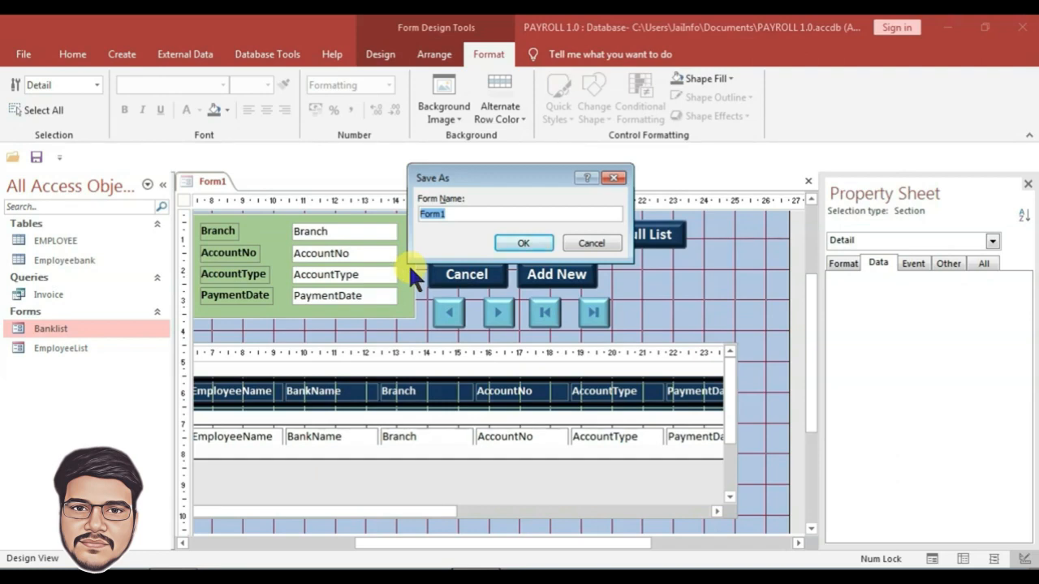
pyautogui.write('bankdetails')
pyautogui.click(525, 244)
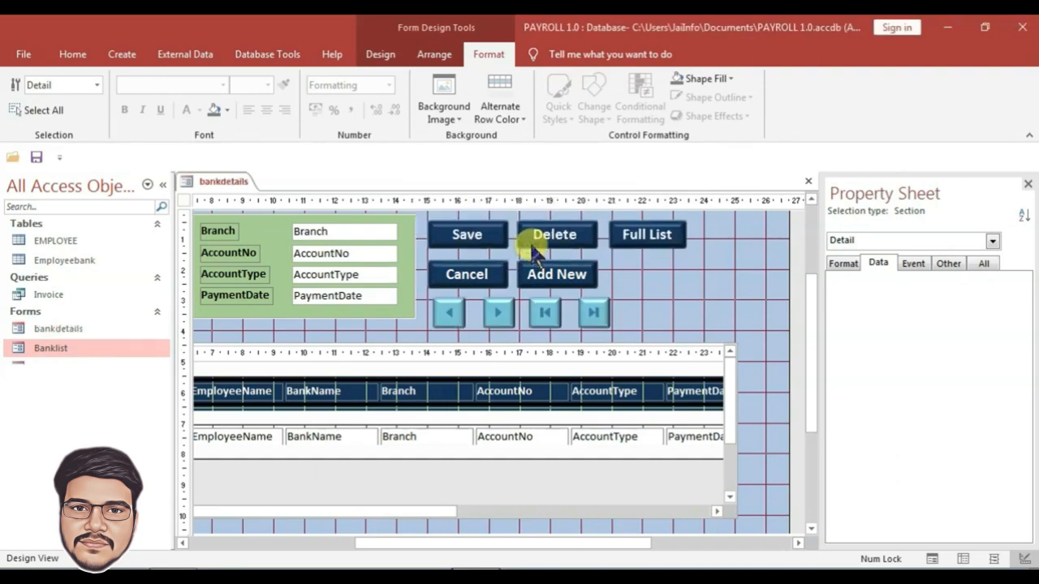
# - Preview the bankdetails form, return it to Design View and move the EMPLOYEE BANK DETAILS title right toward the header's centre
pyautogui.doubleClick(69, 328)
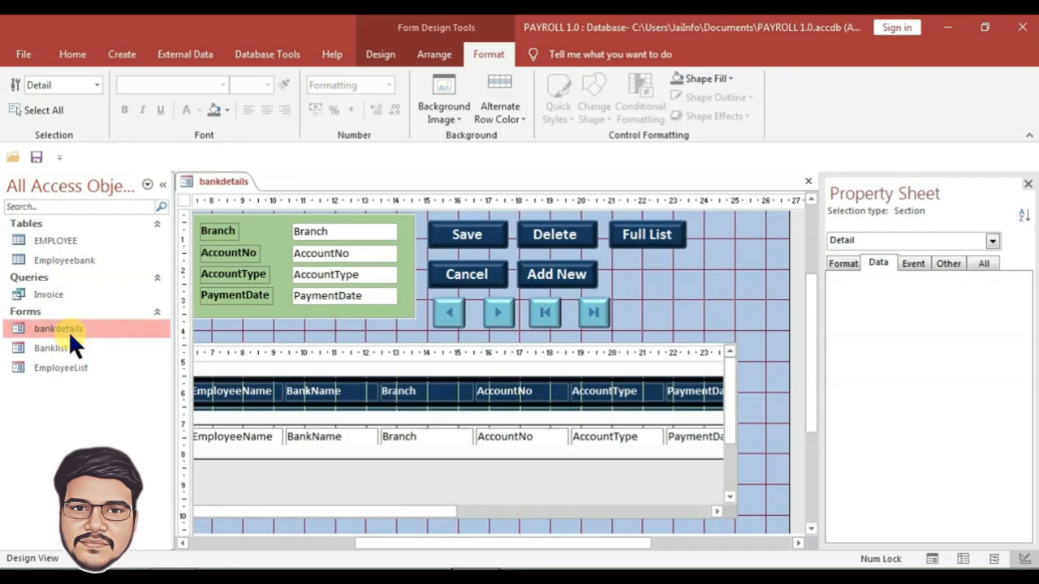
pyautogui.moveTo(510, 207); pyautogui.dragTo(411, 73)
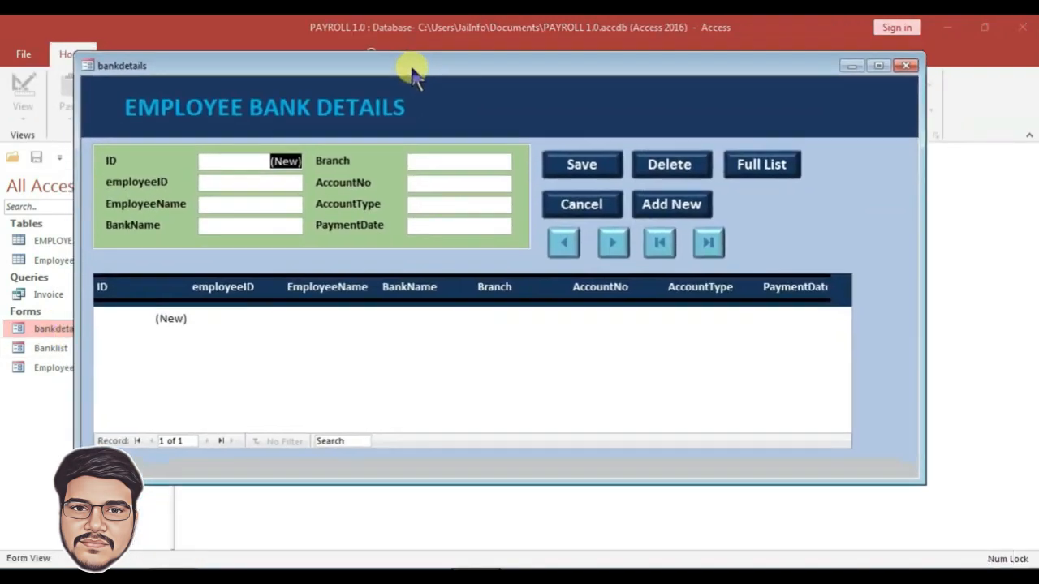
pyautogui.rightClick(520, 89)
pyautogui.click(586, 135)
pyautogui.moveTo(341, 249); pyautogui.dragTo(526, 255)
# - Reopen the bankdetails form to check its layout, then close it and save the design changes
pyautogui.doubleClick(80, 326)
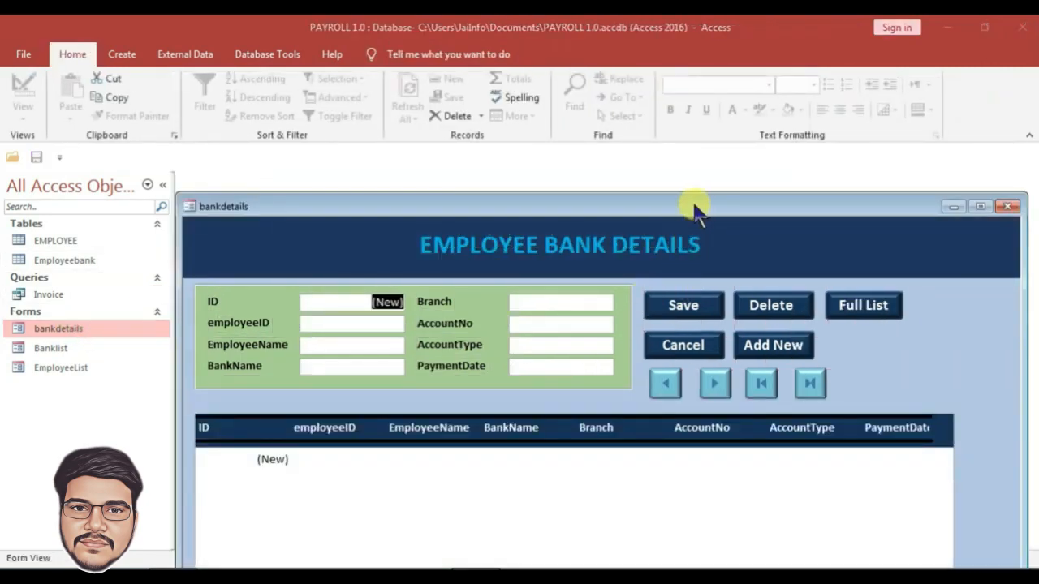
pyautogui.moveTo(691, 213); pyautogui.dragTo(591, 96)
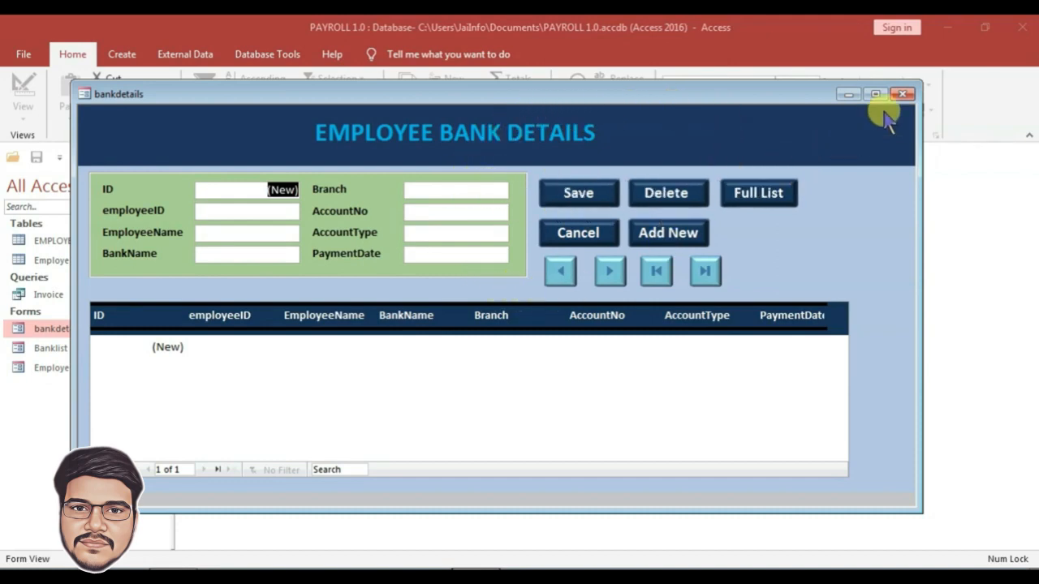
pyautogui.click(902, 95)
pyautogui.click(459, 344)
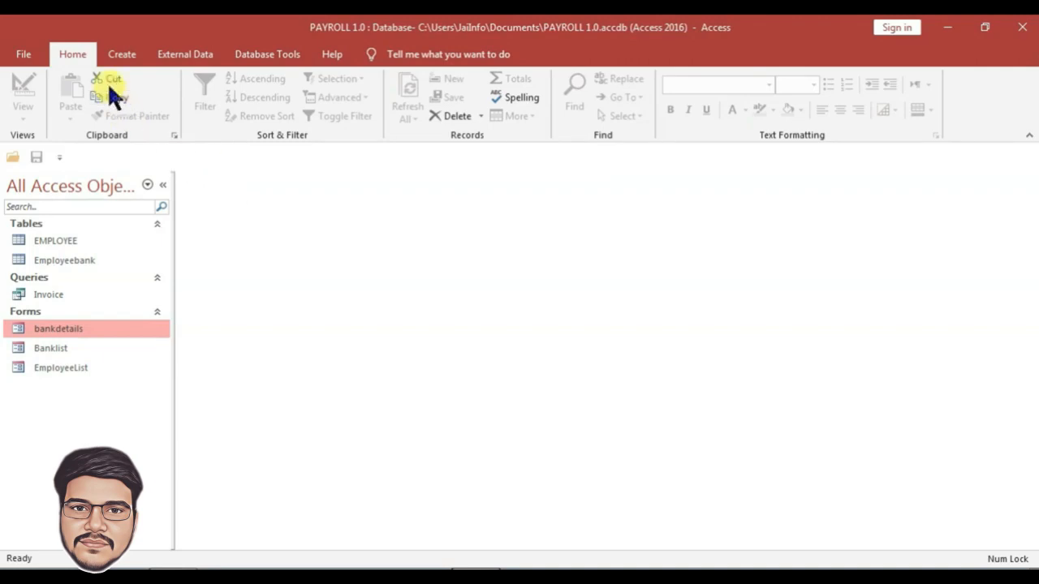
# - Create a blank form in design view and widen its detail area to about 22.3 cm
pyautogui.click(115, 54)
pyautogui.click(336, 106)
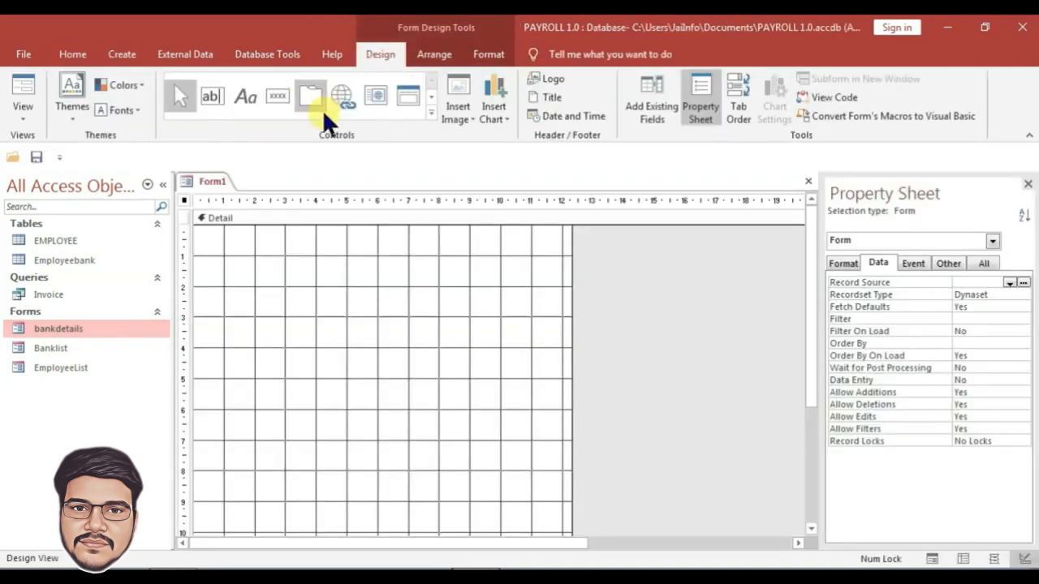
pyautogui.moveTo(571, 330); pyautogui.dragTo(672, 341)
pyautogui.moveTo(672, 341); pyautogui.dragTo(779, 331)
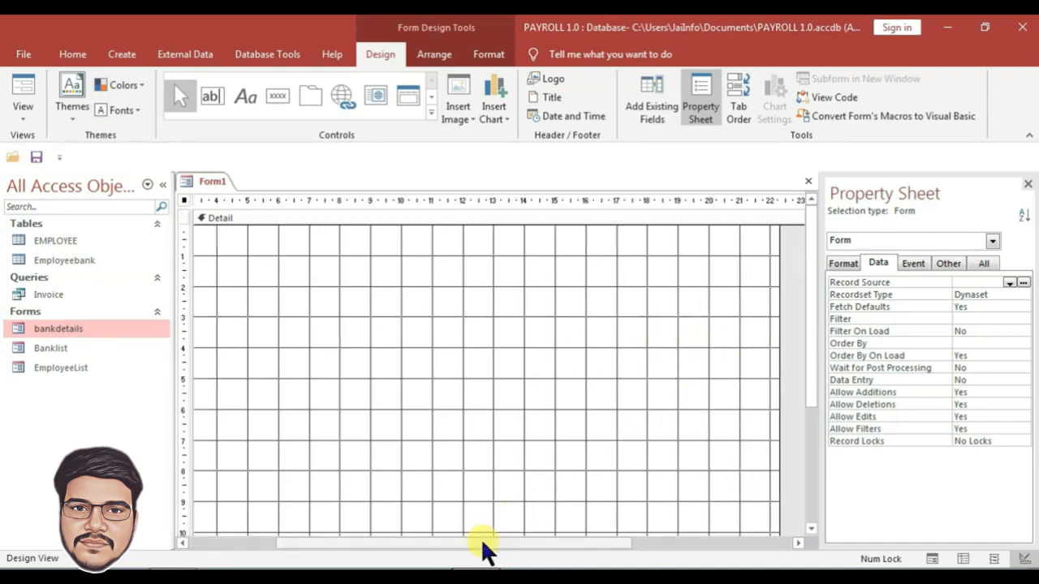
pyautogui.moveTo(487, 543); pyautogui.dragTo(316, 537)
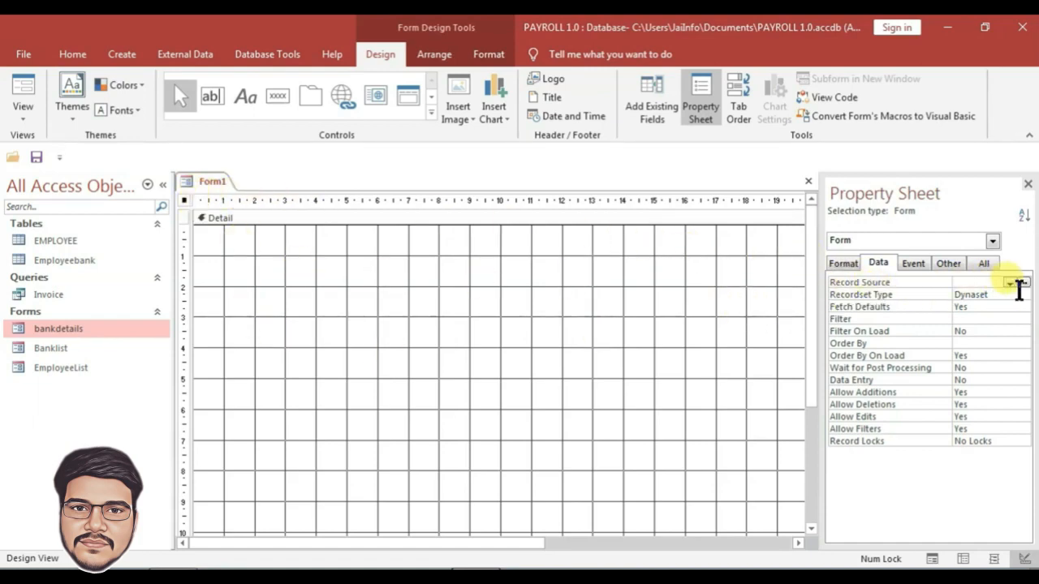
# - Set the form's record source to the Invoice query and add all its fields, EmployeeID through PaymentDate, to the detail area
pyautogui.click(1009, 283)
pyautogui.click(986, 316)
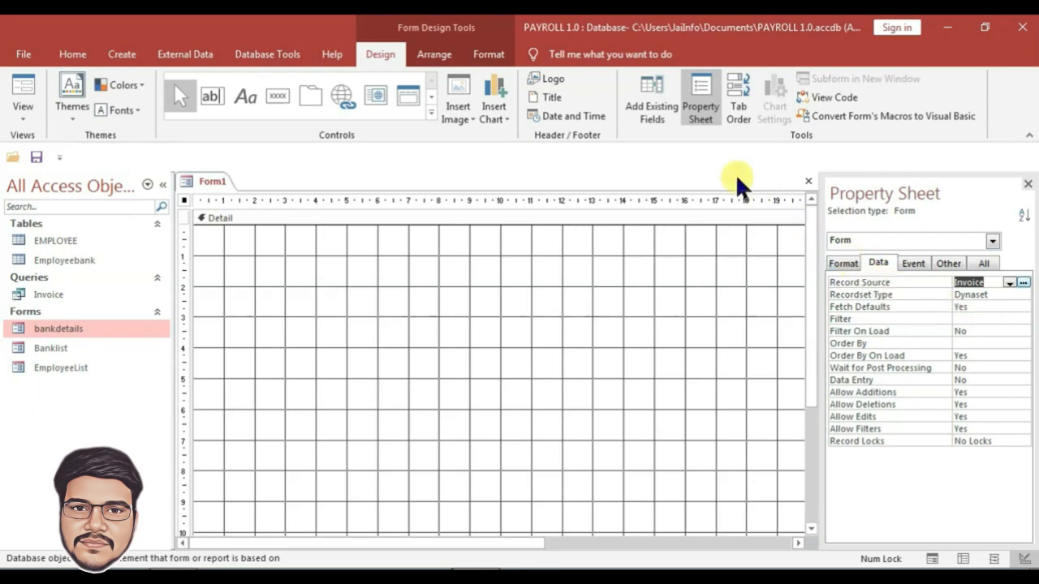
pyautogui.click(654, 104)
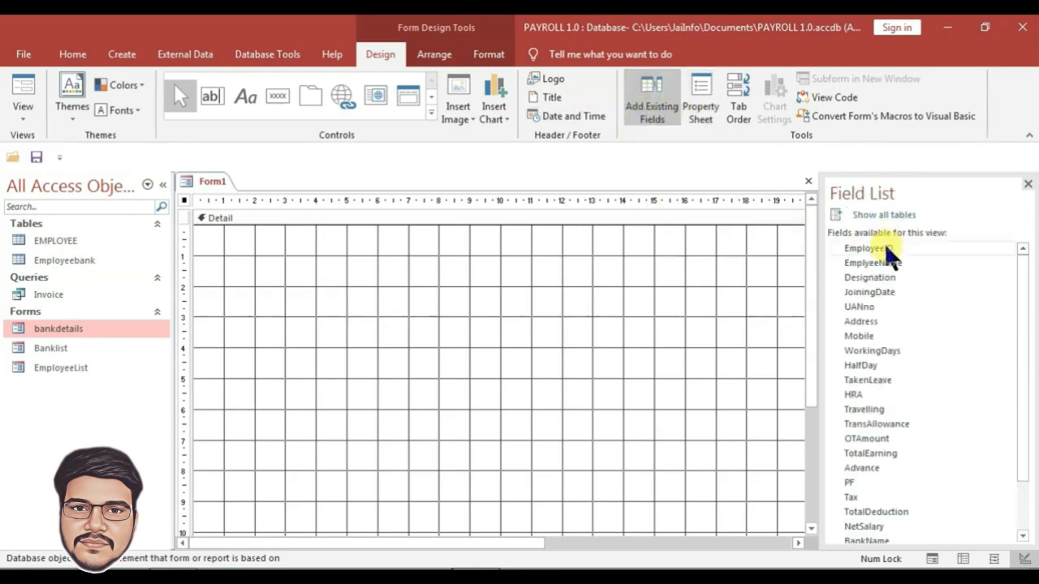
pyautogui.scroll(-2, 893, 268)
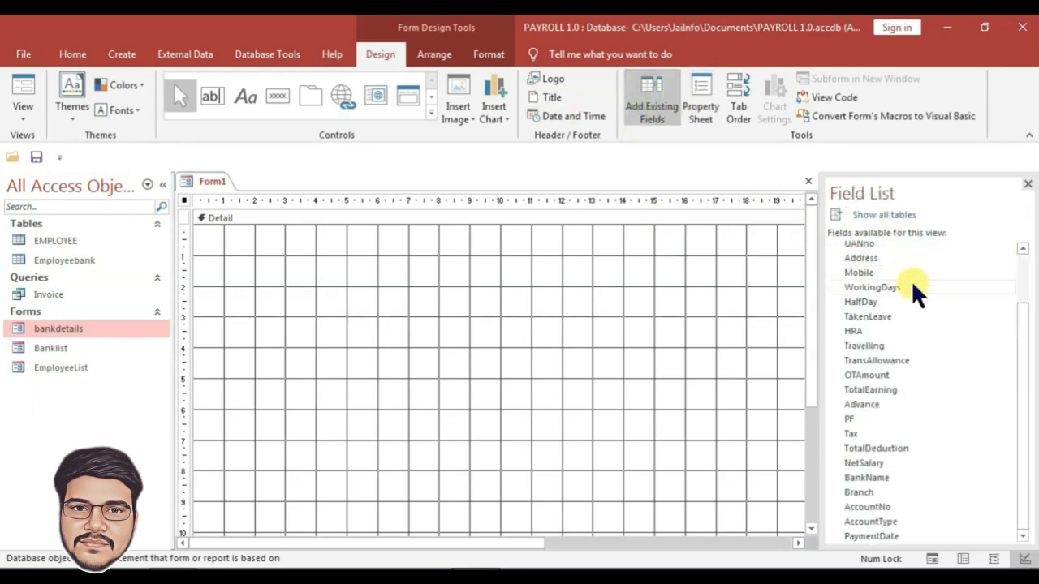
pyautogui.keyDown('shift'); pyautogui.click(870, 530); pyautogui.keyUp('shift')
pyautogui.moveTo(871, 287); pyautogui.dragTo(383, 254)
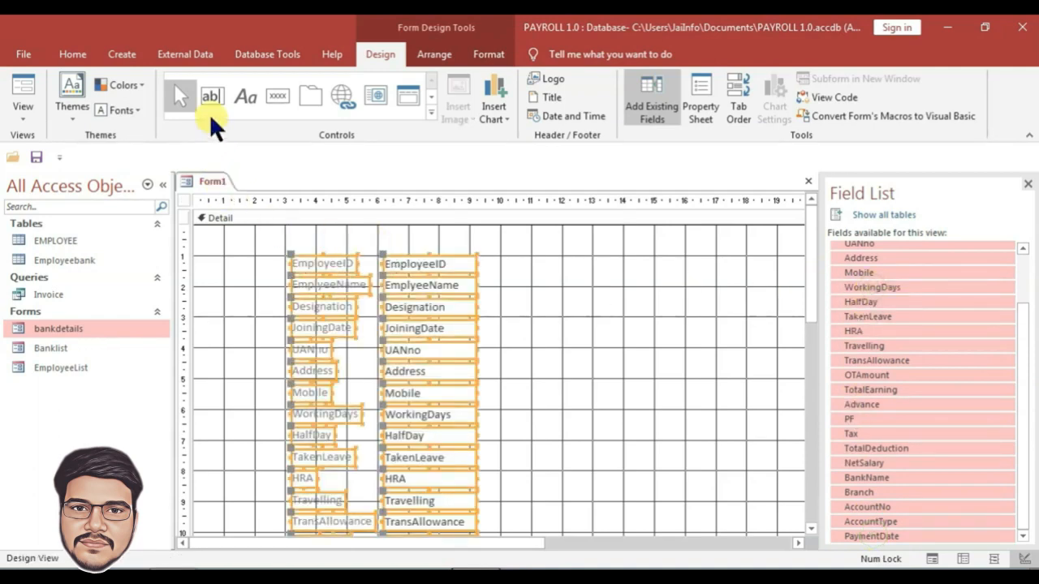
# - Set the font colour of all field controls to black and make the field labels bold
pyautogui.click(488, 53)
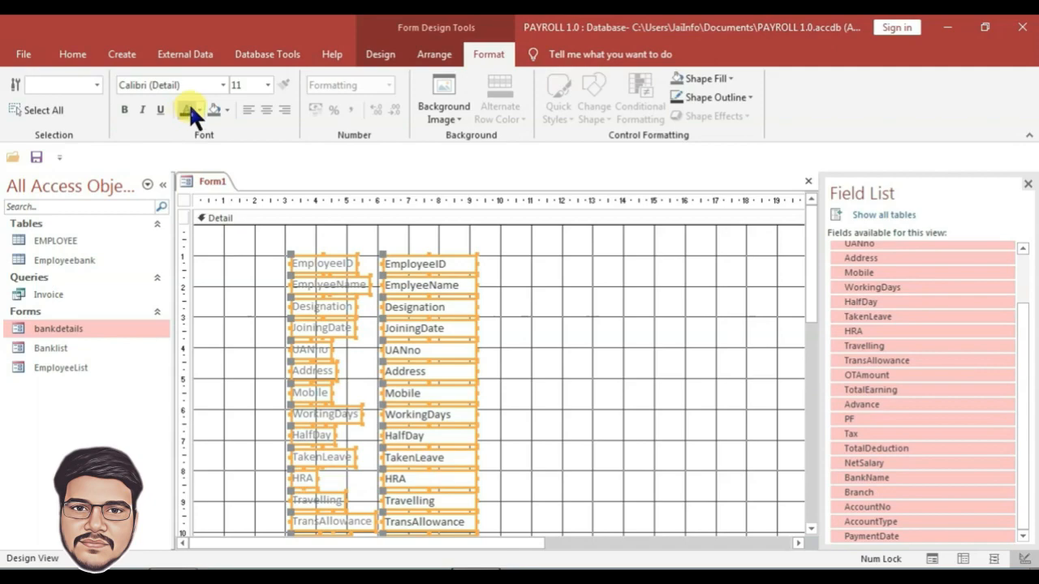
pyautogui.click(186, 108)
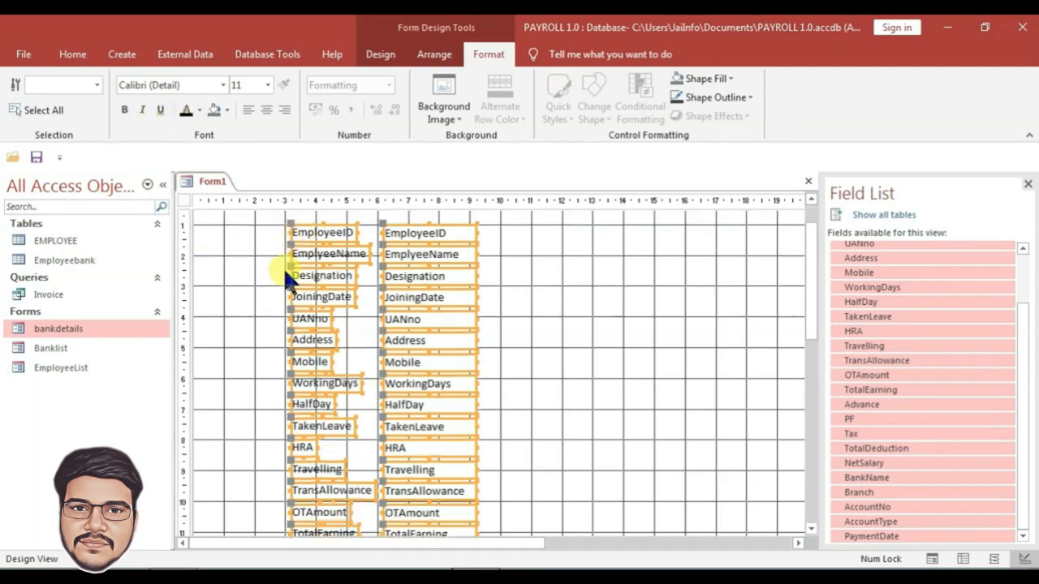
pyautogui.moveTo(282, 243); pyautogui.dragTo(325, 492)
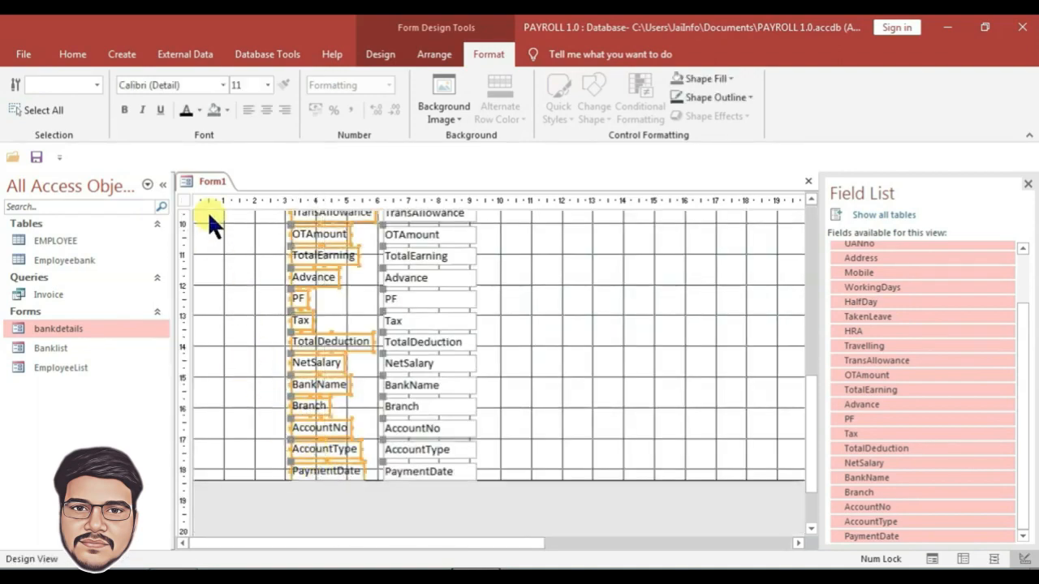
pyautogui.click(124, 110)
pyautogui.scroll(5, 219, 293)
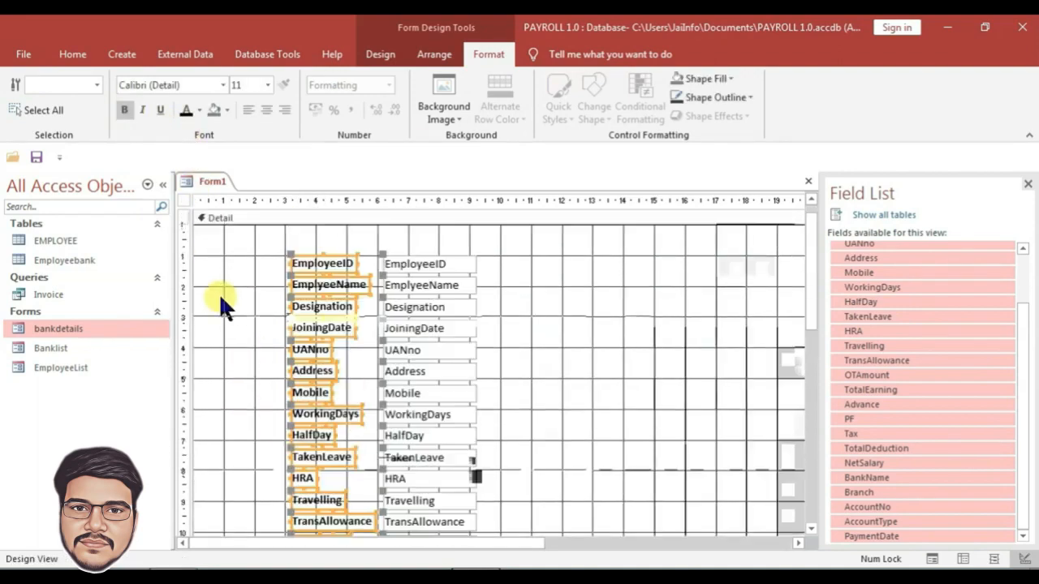
pyautogui.click(621, 301)
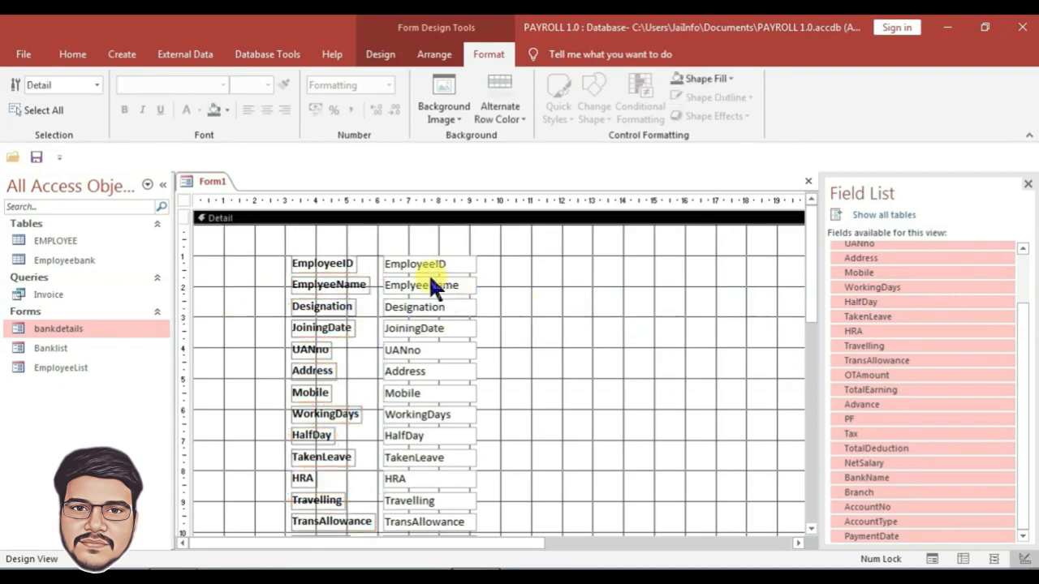
# - Shift all controls to the right half of the form, then place the EmployeeID through Mobile group in the detail area's upper-left corner
pyautogui.hotkey('ctrl', 'a')
pyautogui.moveTo(336, 301); pyautogui.dragTo(633, 341)
pyautogui.click(622, 279)
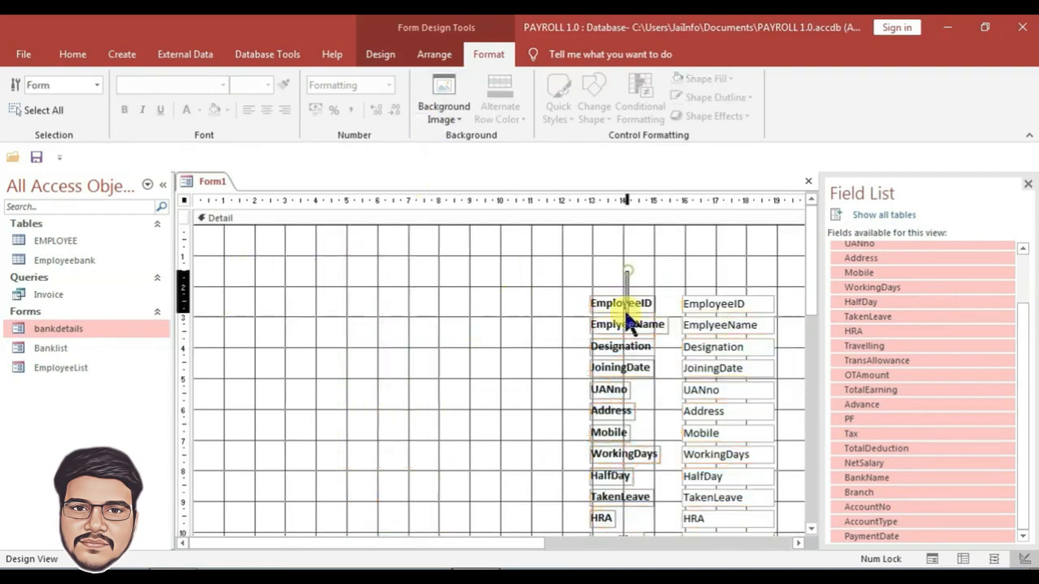
pyautogui.moveTo(603, 266); pyautogui.dragTo(724, 432)
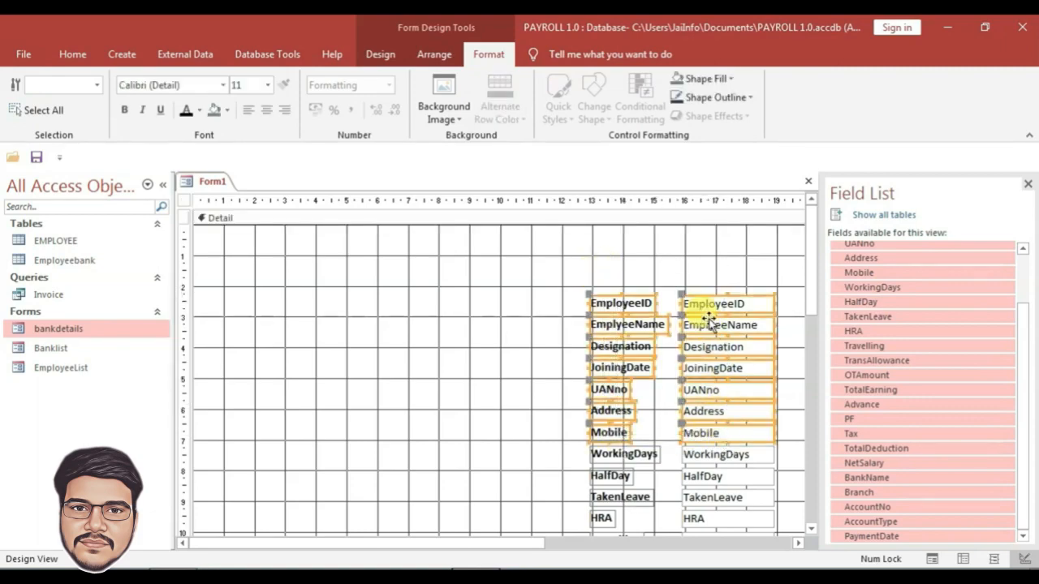
pyautogui.moveTo(586, 322); pyautogui.dragTo(233, 248)
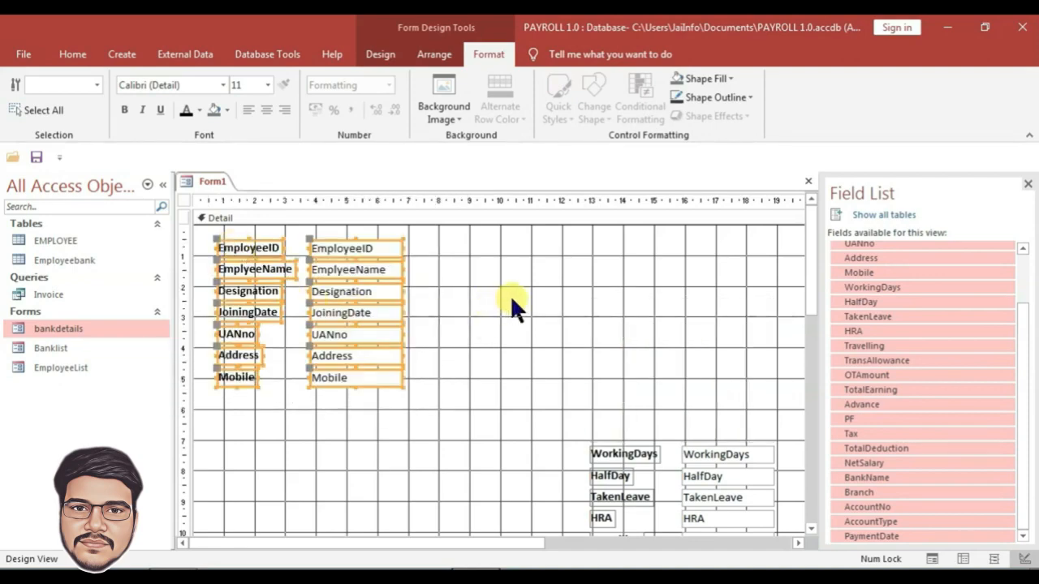
# - Draw a rectangle about 6.8 cm wide and 5.2 cm high around the EmployeeID through Mobile fields
pyautogui.click(381, 53)
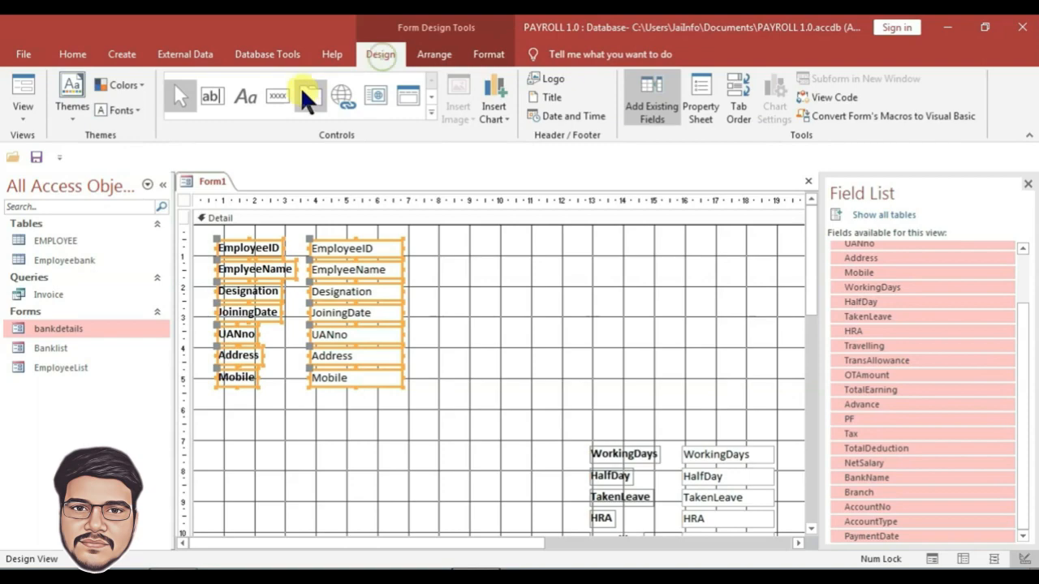
pyautogui.click(431, 110)
pyautogui.click(388, 119)
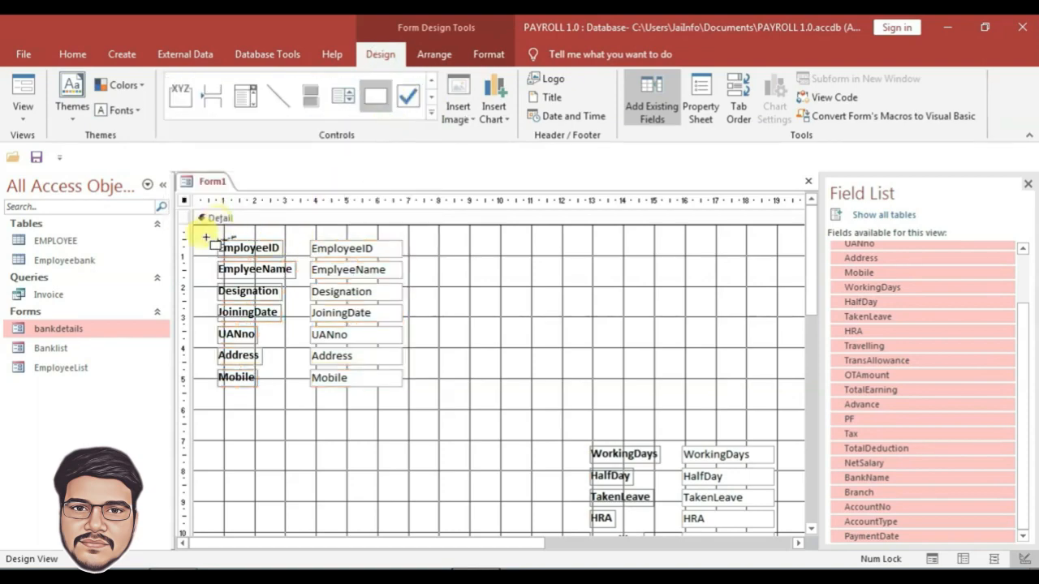
pyautogui.moveTo(204, 237)
pyautogui.mouseDown()
pyautogui.moveTo(345, 355)
pyautogui.moveTo(430, 399)
pyautogui.moveTo(416, 398)
pyautogui.mouseUp()
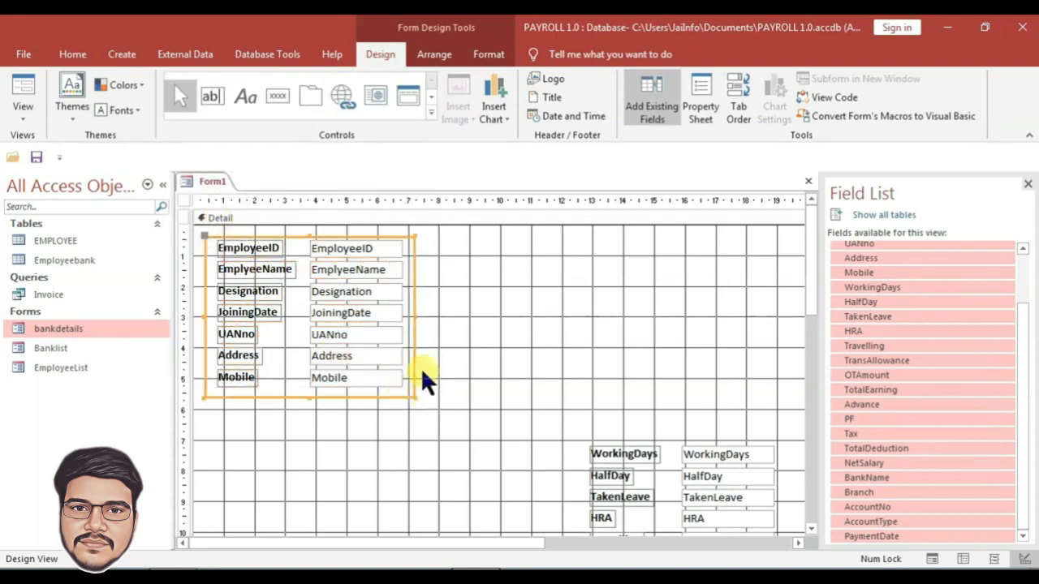
# - Give the rectangle around the employee fields a dark green Accent 6 back colour and send it to the back
pyautogui.click(704, 112)
pyautogui.click(843, 262)
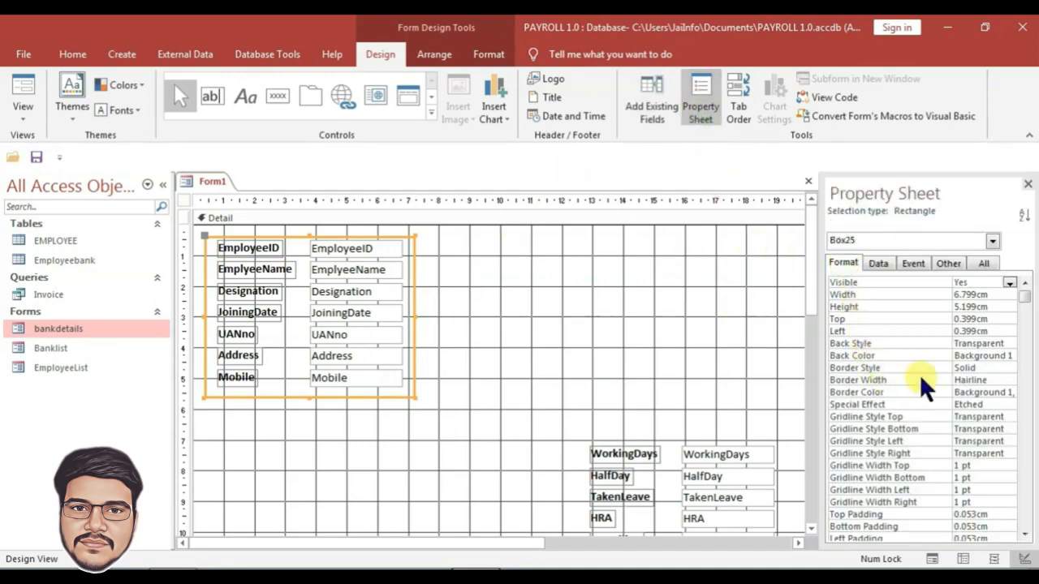
pyautogui.click(970, 357)
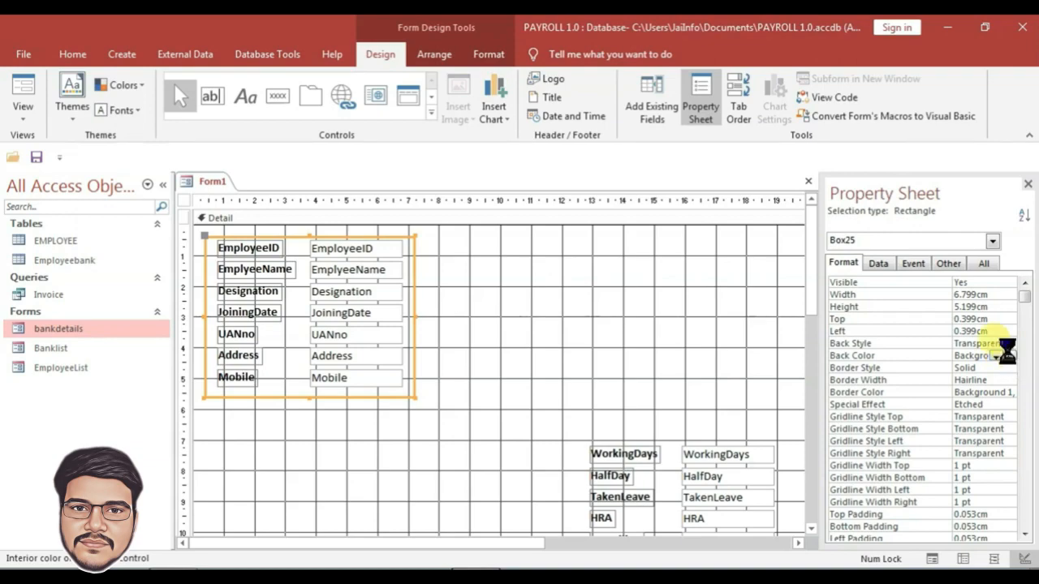
pyautogui.click(997, 355)
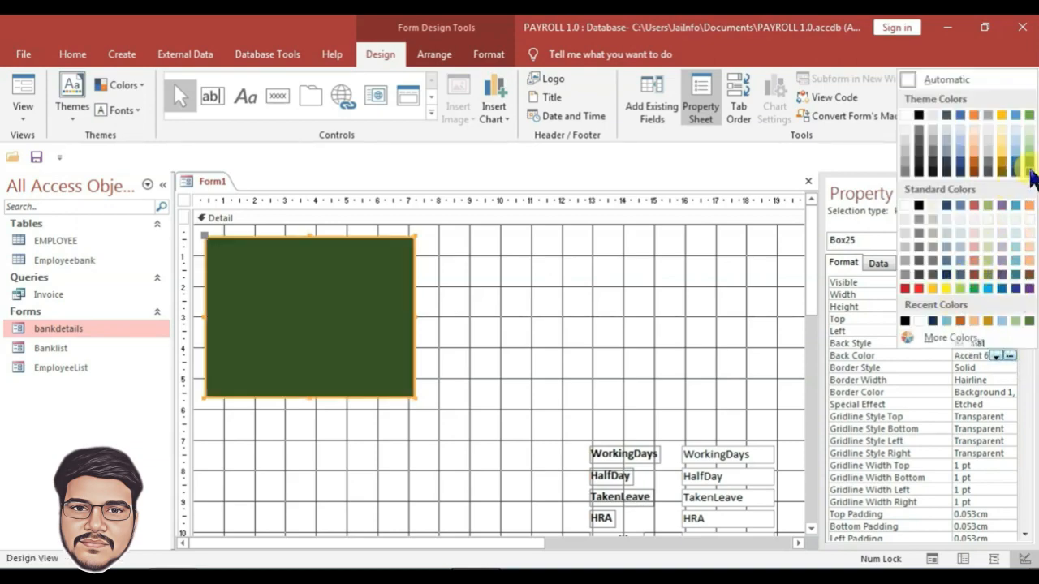
pyautogui.click(1029, 170)
pyautogui.rightClick(297, 290)
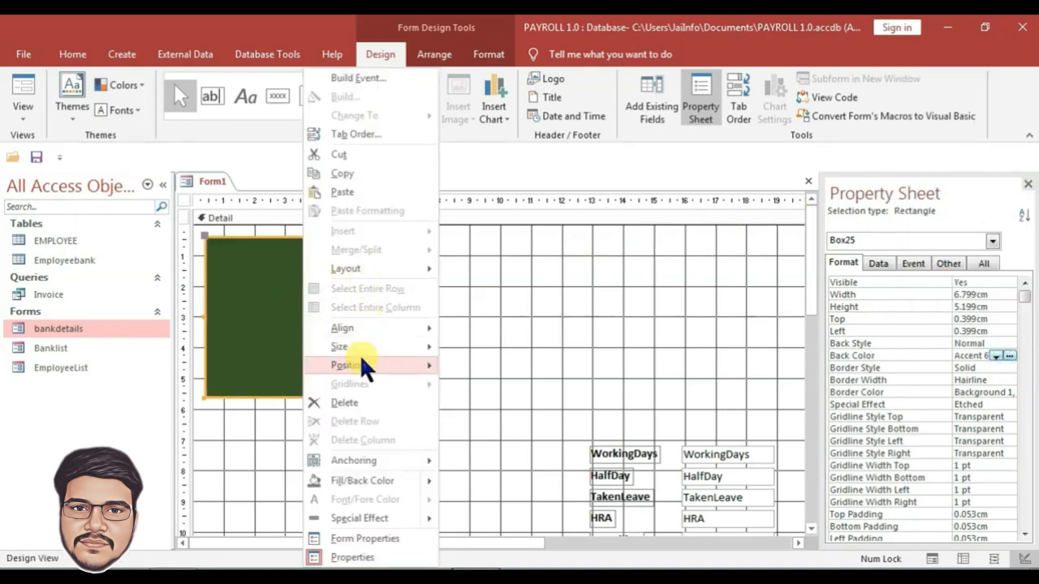
pyautogui.moveTo(361, 365)
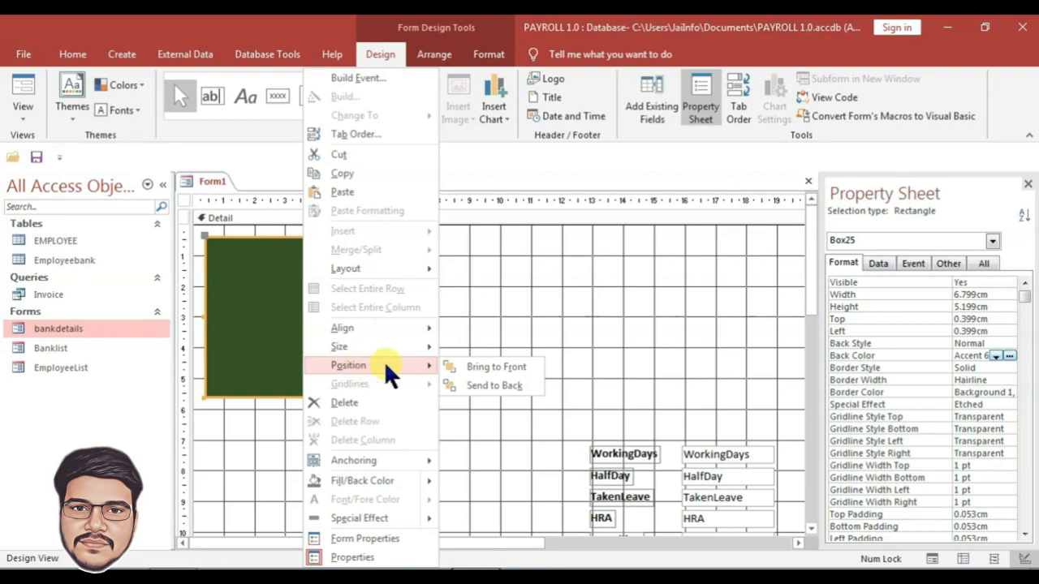
pyautogui.click(479, 383)
pyautogui.click(429, 347)
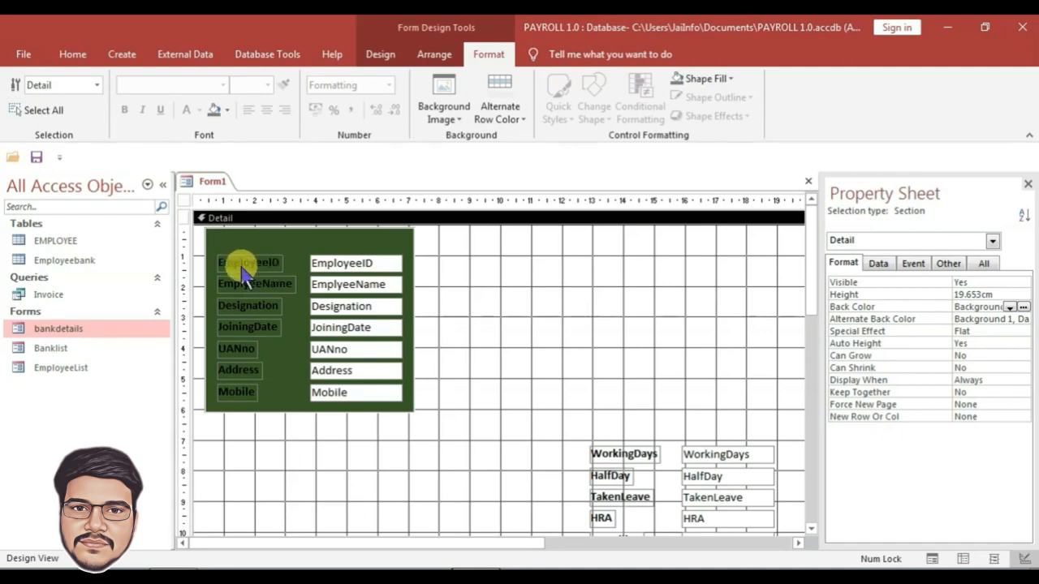
# - Add spaces to the employee label captions so they read Employee ID, Emplyee Name, Joining Date and UAN no
pyautogui.click(268, 261)
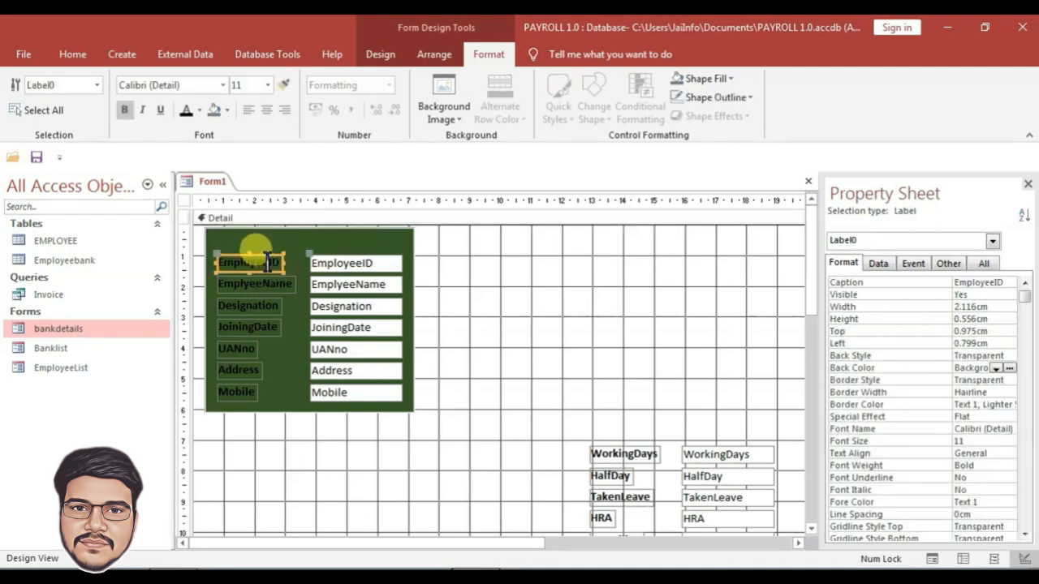
pyautogui.doubleClick(268, 262)
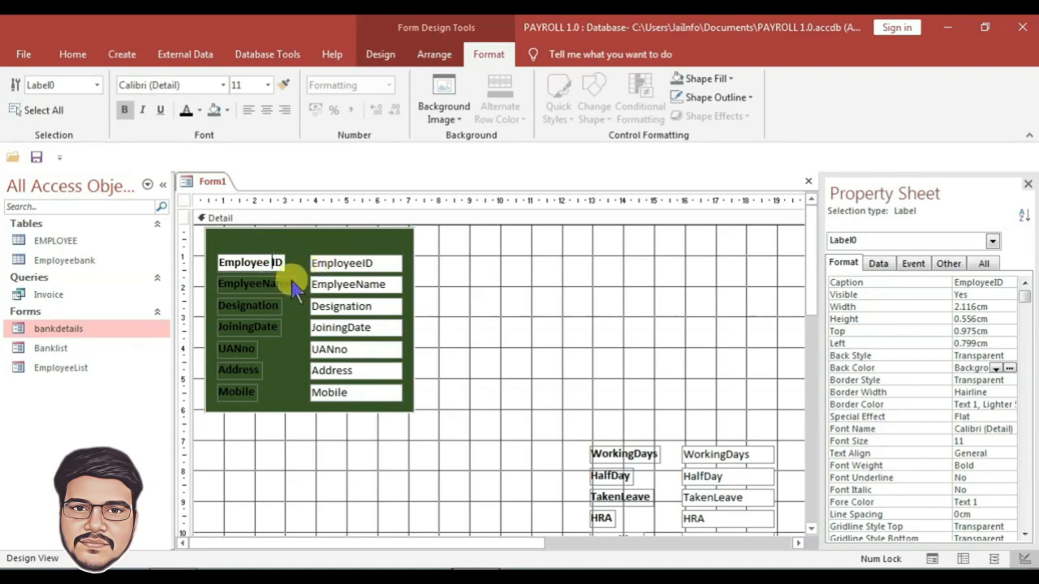
pyautogui.click(259, 284)
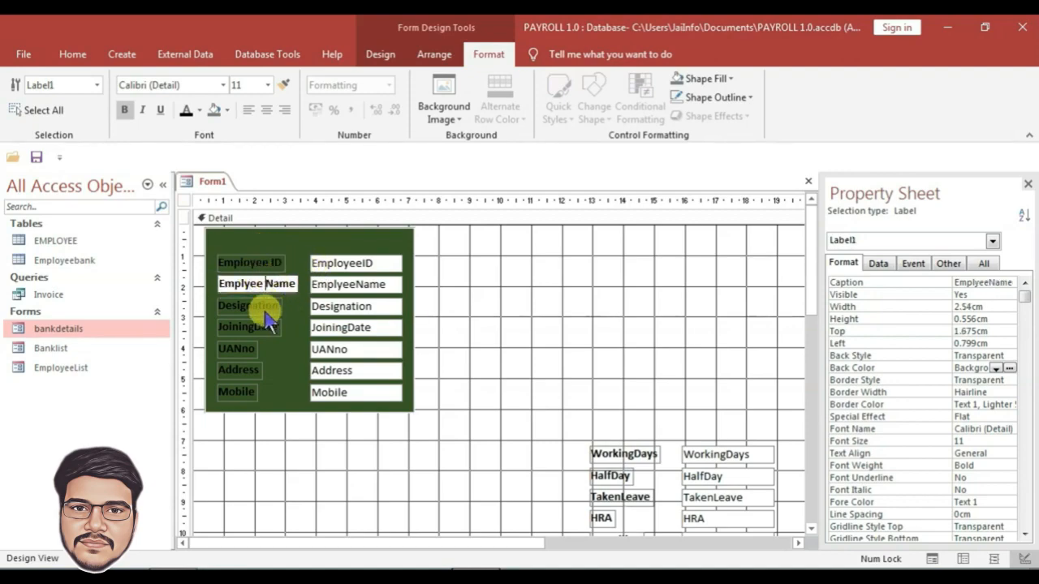
# - Recaption the salary labels as Working Days, Taken Leave, Trans. Allowance, OT Amount, Total Earning and Total Deduction
pyautogui.scroll(-5, 615, 248)
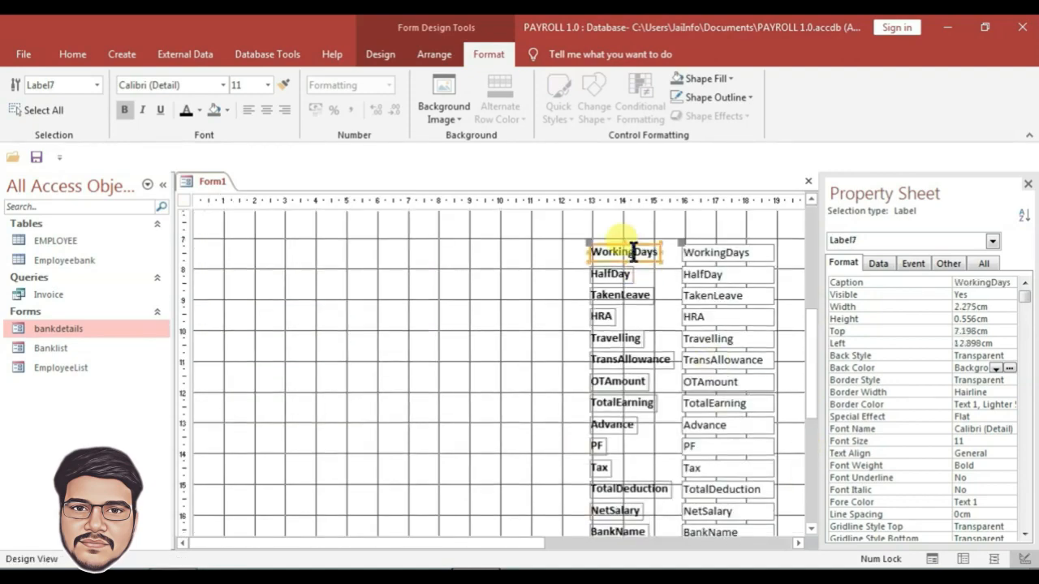
pyautogui.click(622, 296)
pyautogui.click(663, 360)
pyautogui.click(615, 402)
pyautogui.click(615, 489)
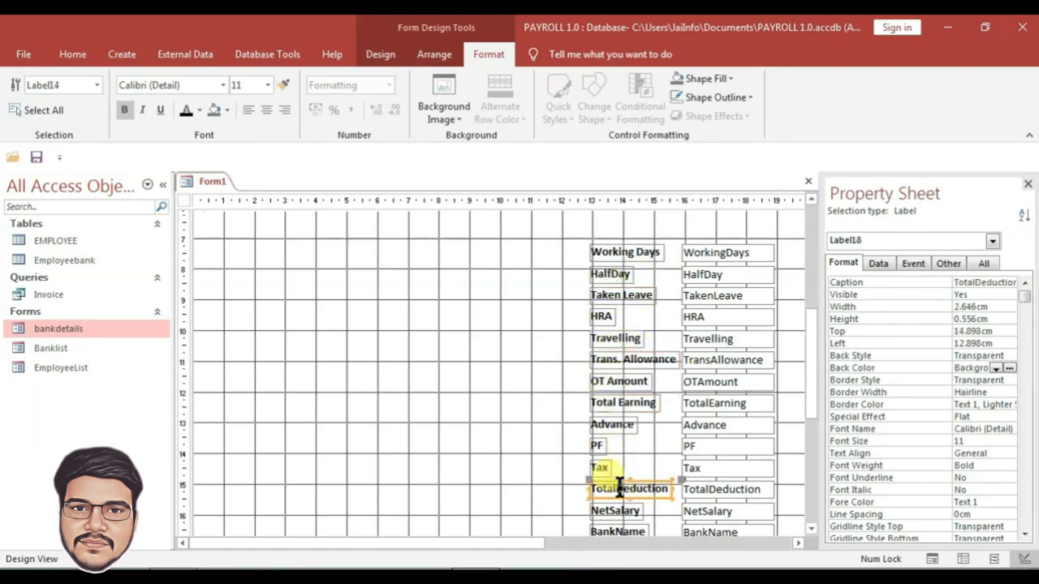
# - Recaption the remaining labels as Net Salary, Bank Name, Account No, Account Type and Payment Date
pyautogui.scroll(-3, 630, 330)
pyautogui.click(617, 309)
pyautogui.click(634, 395)
pyautogui.click(636, 417)
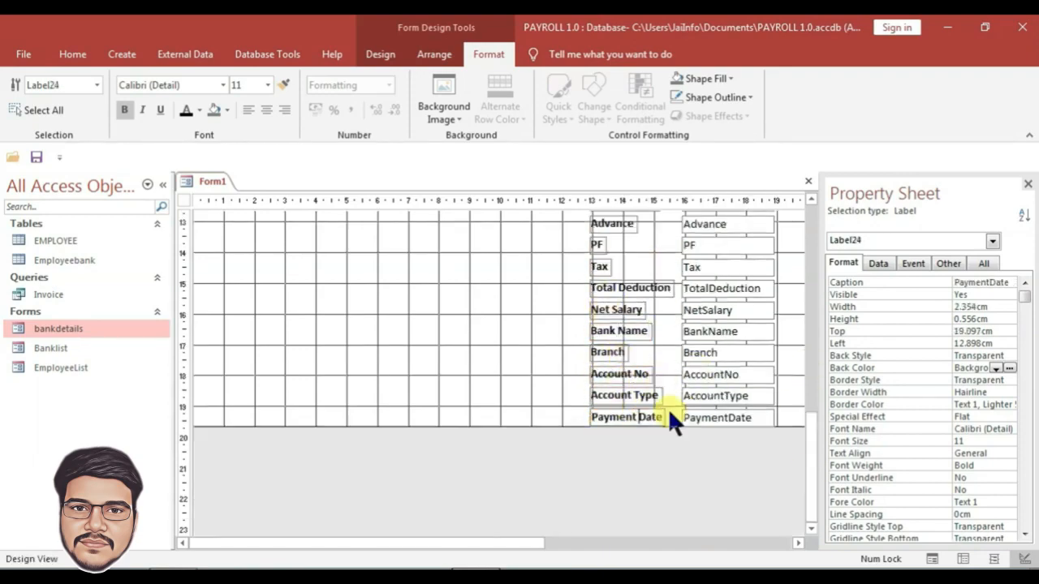
pyautogui.click(492, 337)
# - Add a label about 4.4 cm wide above the employee fields inside the green box, captioned "Employee Details"
pyautogui.scroll(10, 492, 337)
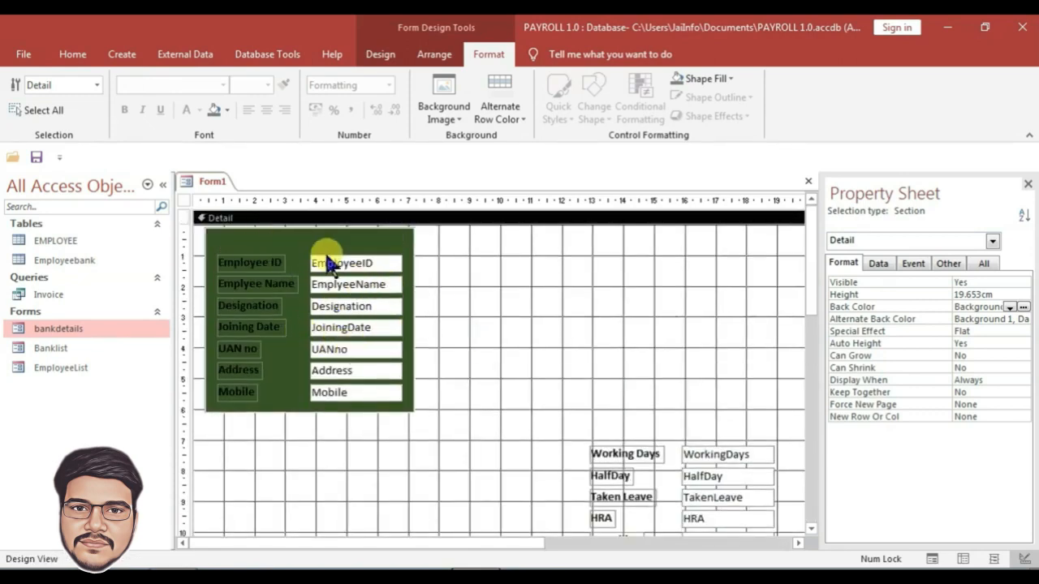
pyautogui.click(381, 55)
pyautogui.click(245, 97)
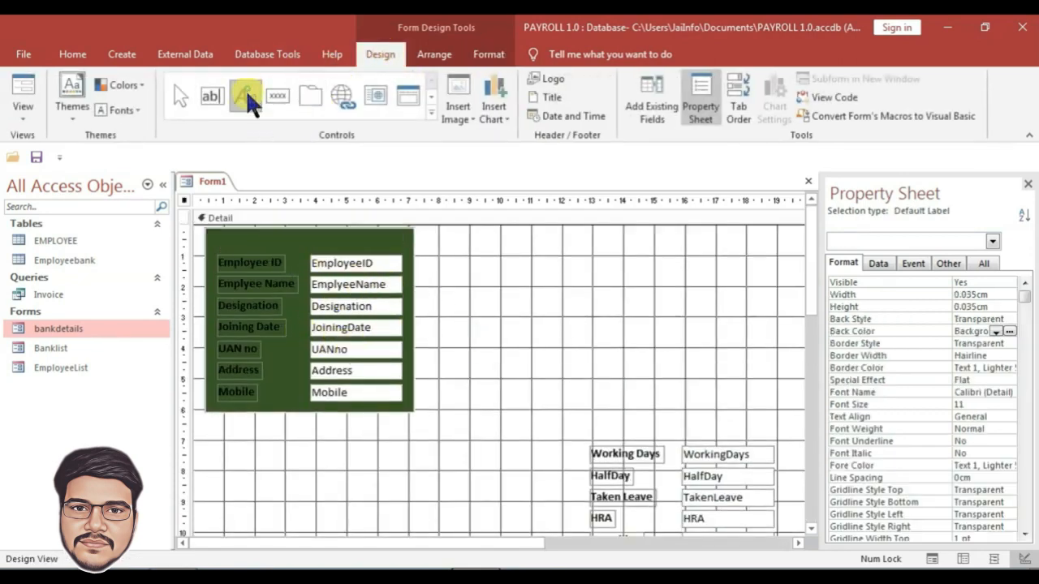
pyautogui.moveTo(222, 233); pyautogui.dragTo(357, 247)
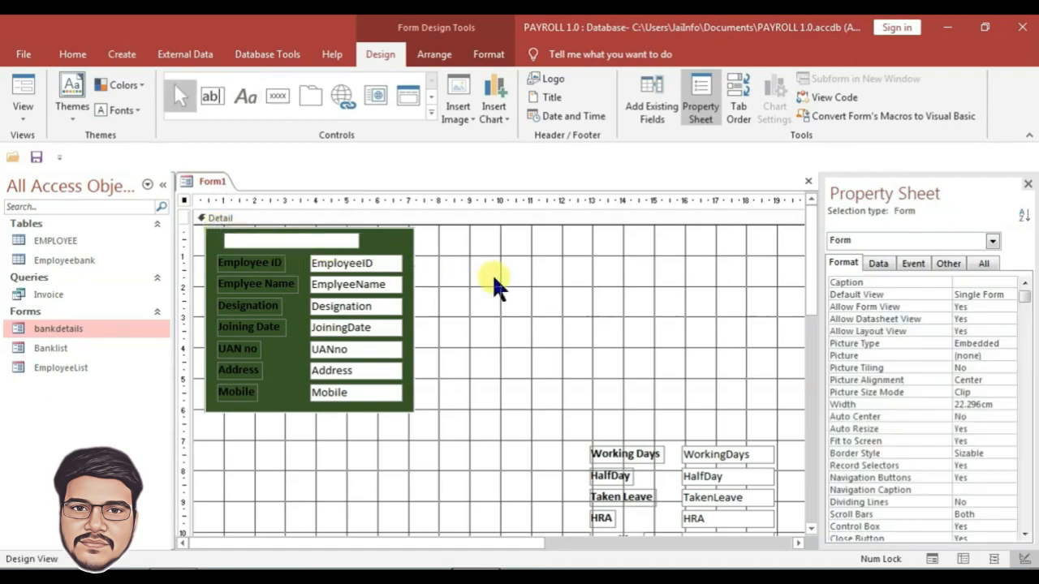
pyautogui.click(313, 258)
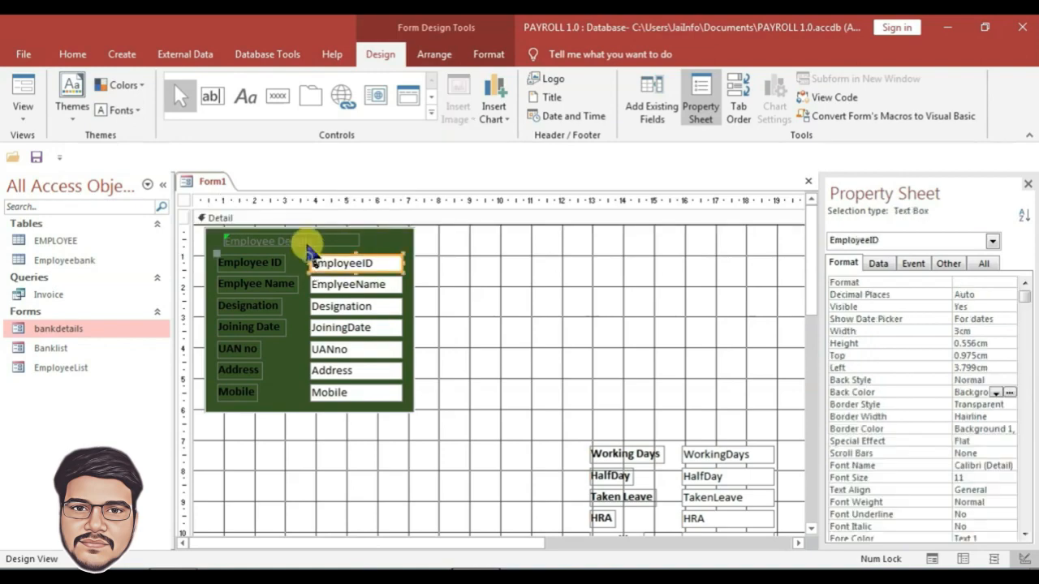
# - Format the Employee Details label in bold 14 pt with black text and size it to fit its caption
pyautogui.click(312, 244)
pyautogui.click(490, 54)
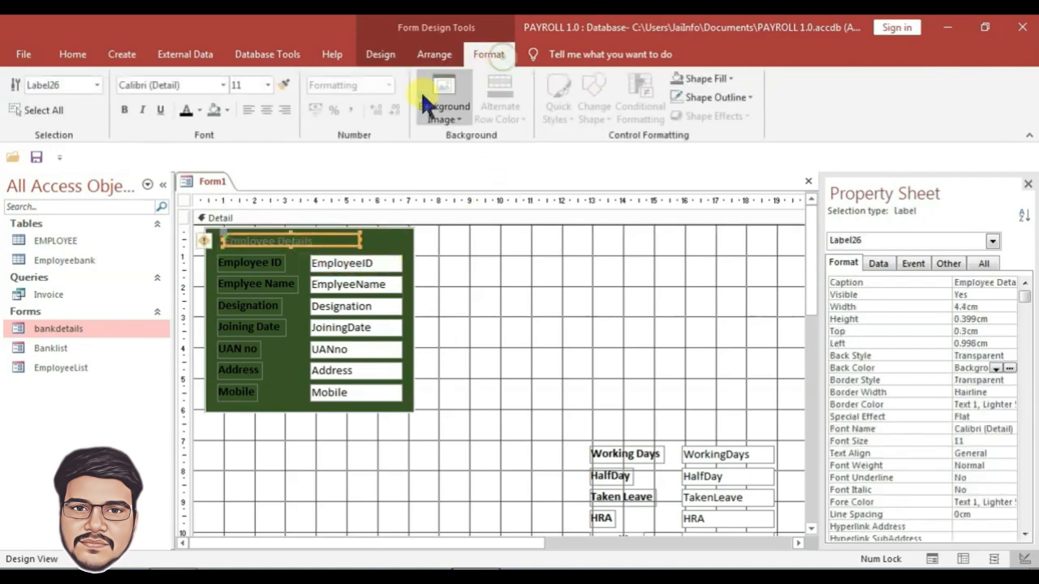
pyautogui.click(182, 109)
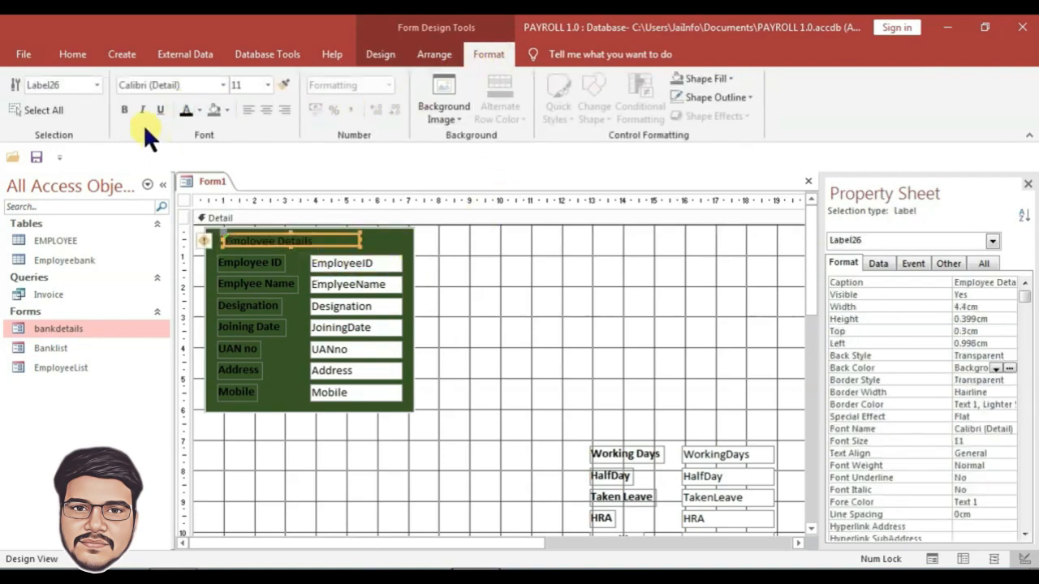
pyautogui.click(125, 109)
pyautogui.click(239, 85)
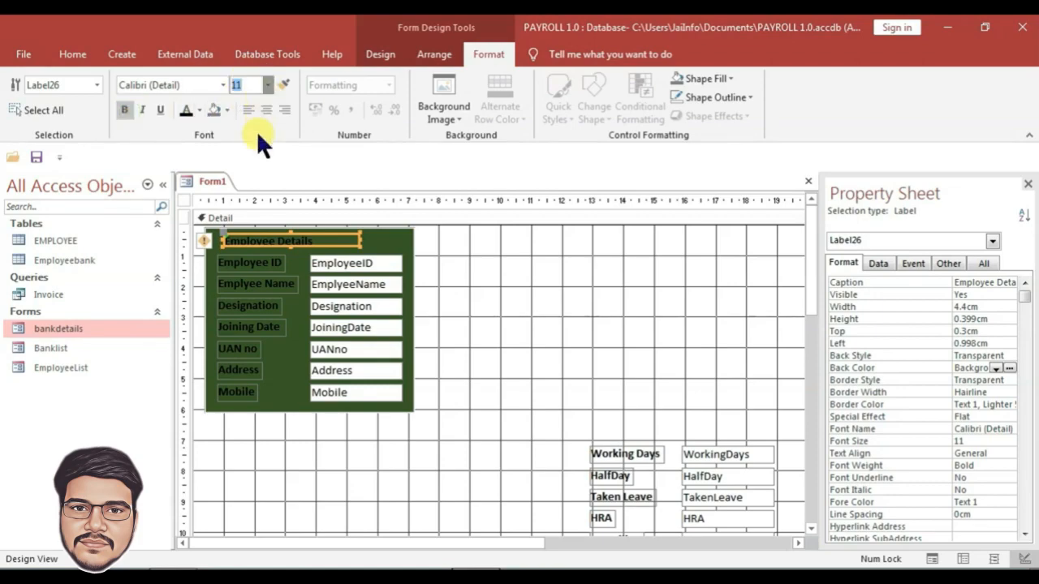
pyautogui.write('14')
pyautogui.press('Return')
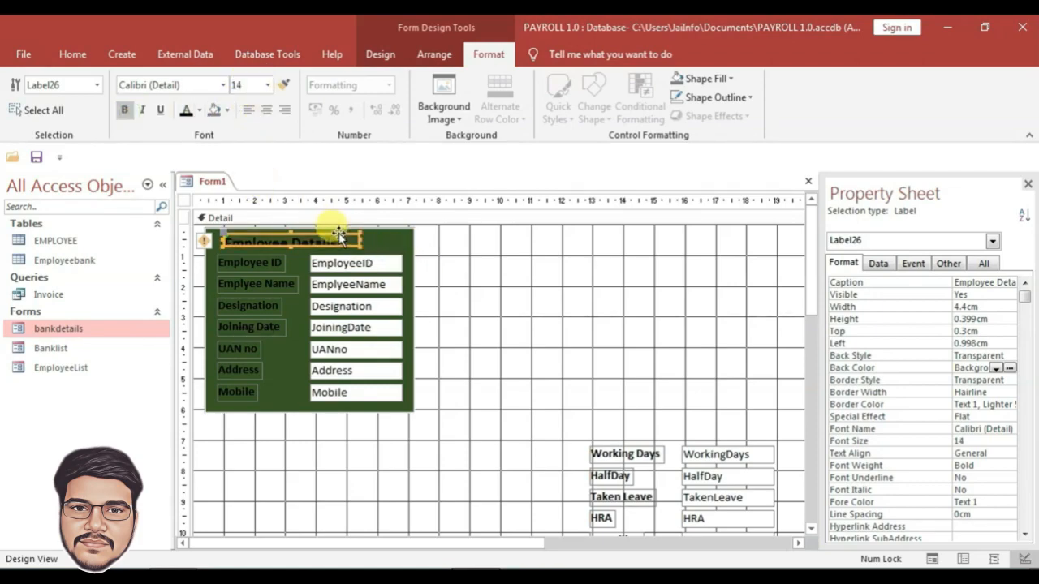
pyautogui.rightClick(336, 240)
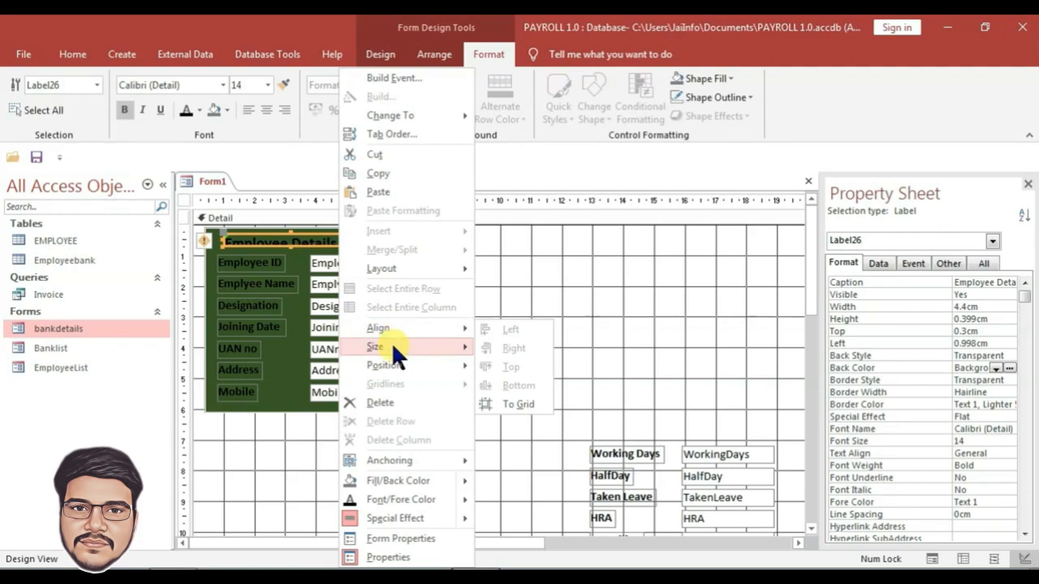
pyautogui.moveTo(392, 349)
pyautogui.click(505, 347)
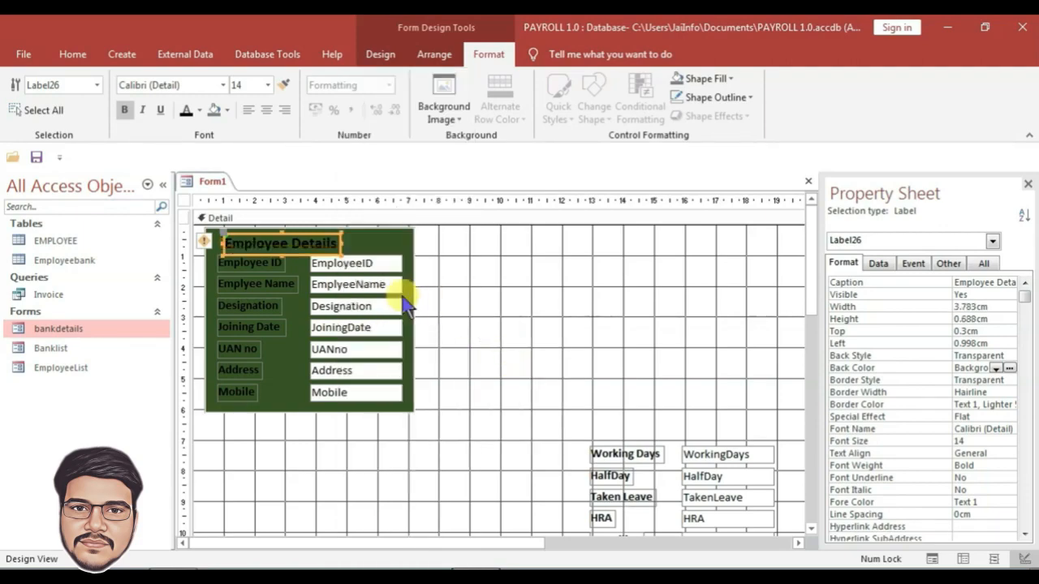
# - Move the Employee Details label into the green box's top-left corner and colour its text light blue (#00B7EF)
pyautogui.click(403, 238)
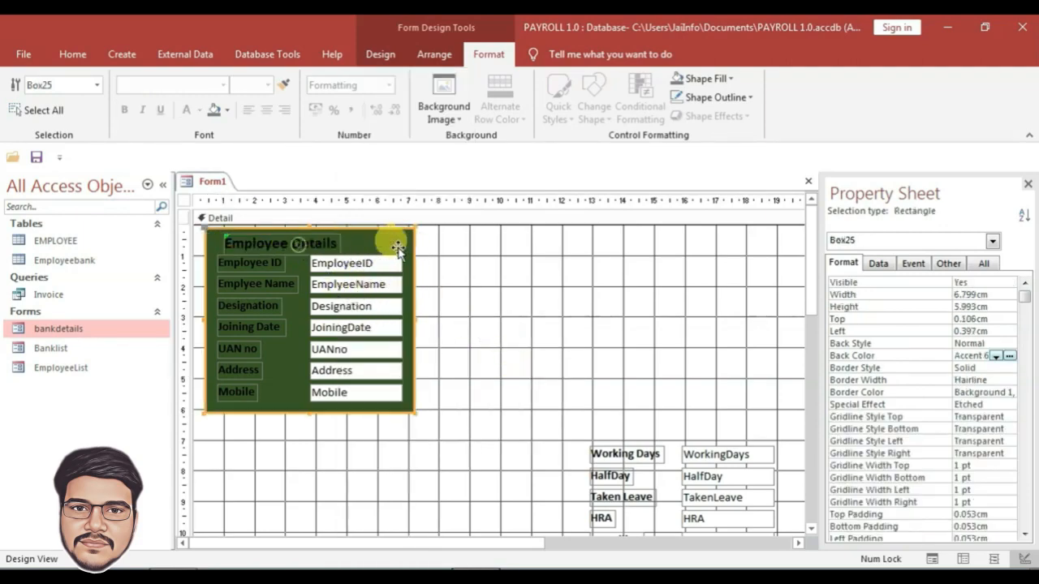
pyautogui.click(489, 241)
pyautogui.click(292, 243)
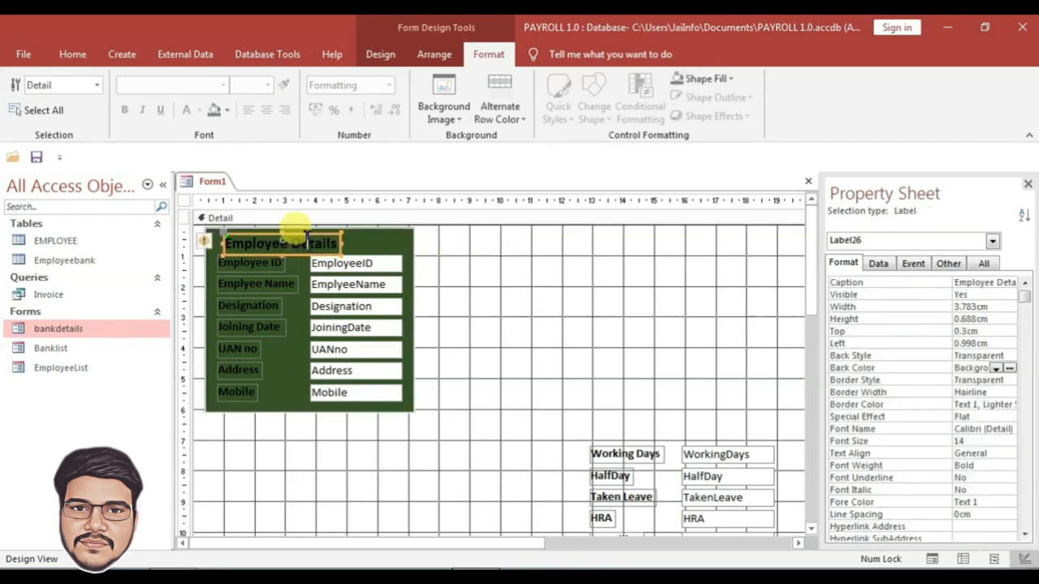
pyautogui.press('Up')
pyautogui.press('Left')
pyautogui.press('Left')
pyautogui.press('Left')
pyautogui.press('Left')
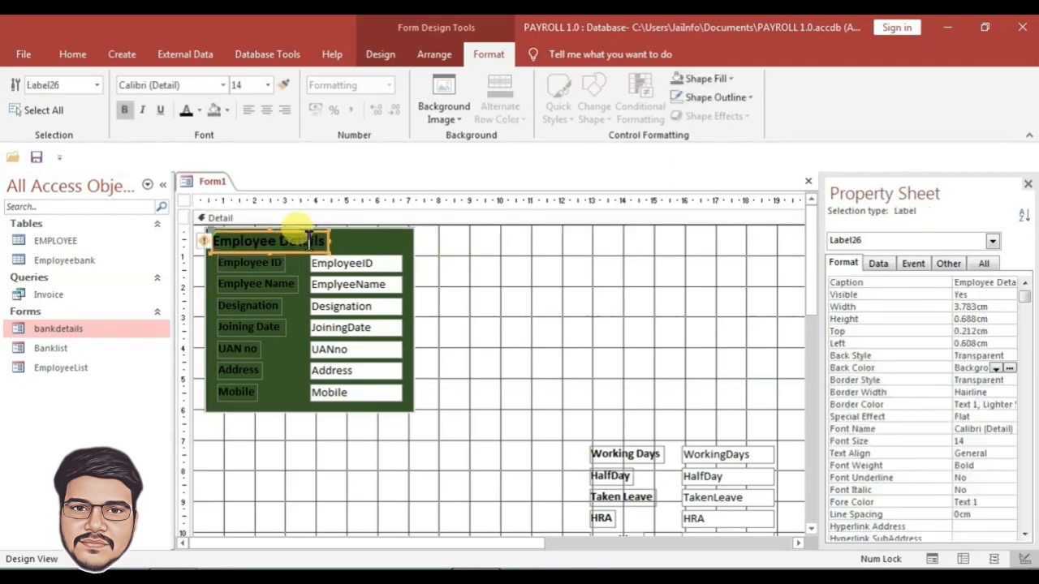
pyautogui.press('Up')
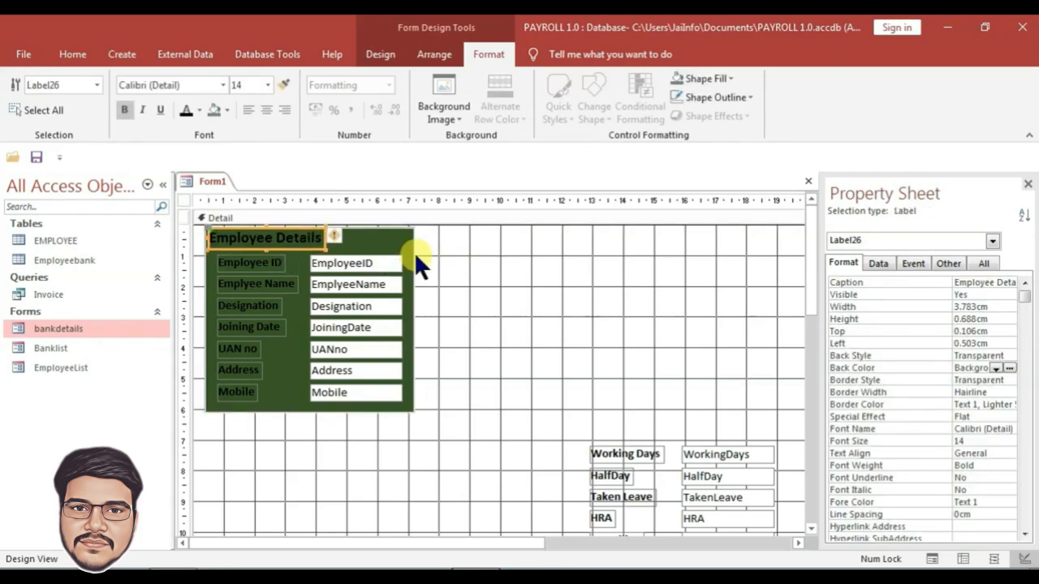
pyautogui.click(466, 242)
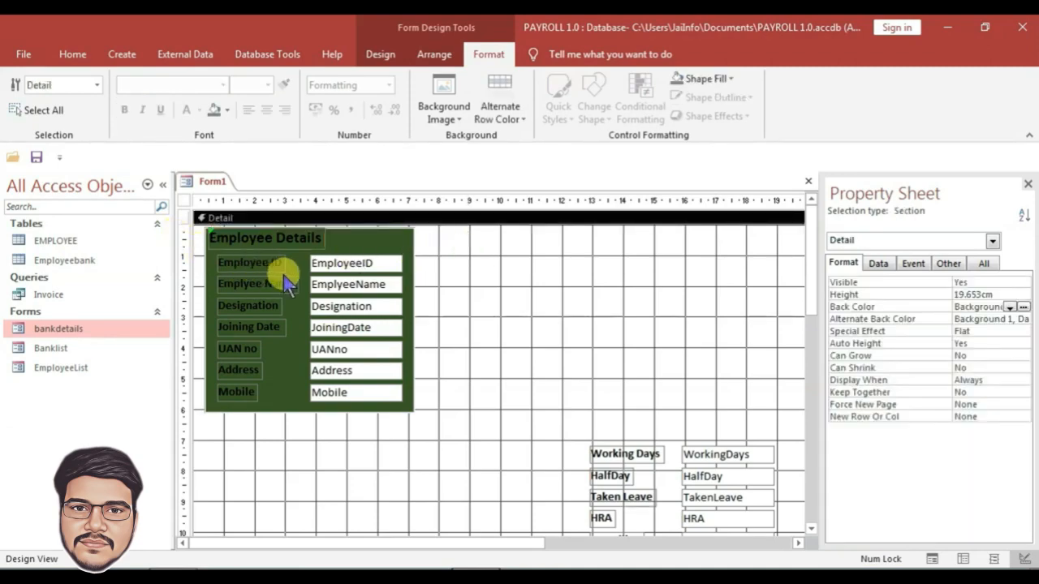
pyautogui.click(278, 235)
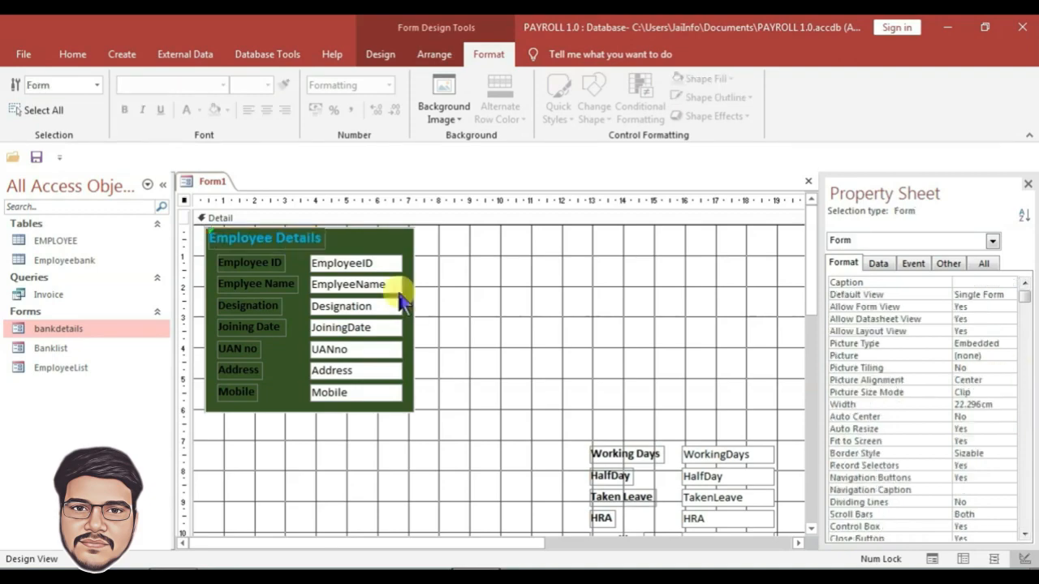
# - Widen the green box to about 13 cm and move the UAN no, Address and Mobile fields into a second column inside it
pyautogui.click(398, 243)
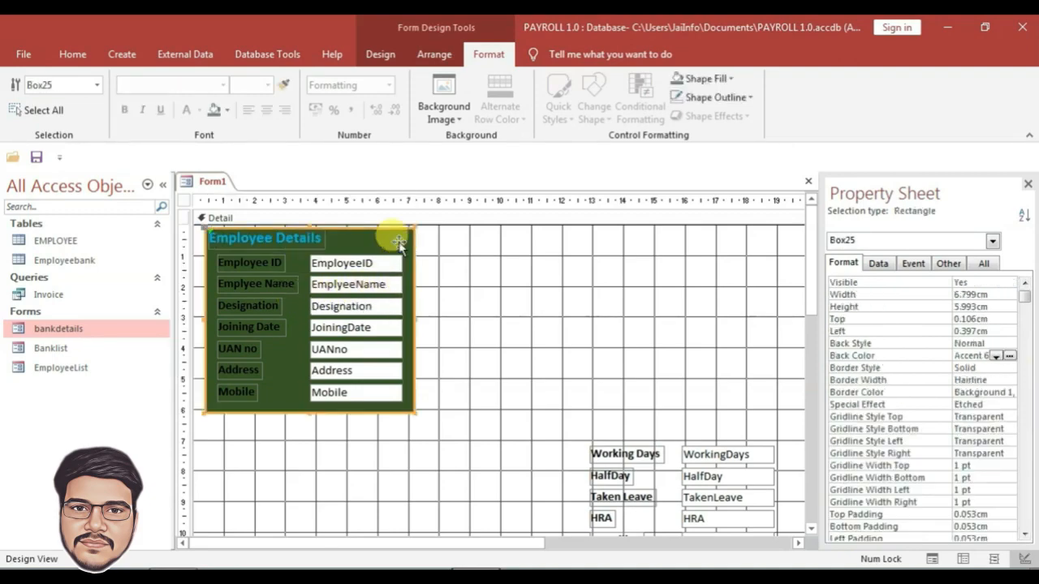
pyautogui.moveTo(414, 321); pyautogui.dragTo(603, 313)
pyautogui.click(378, 442)
pyautogui.moveTo(373, 416); pyautogui.dragTo(228, 348)
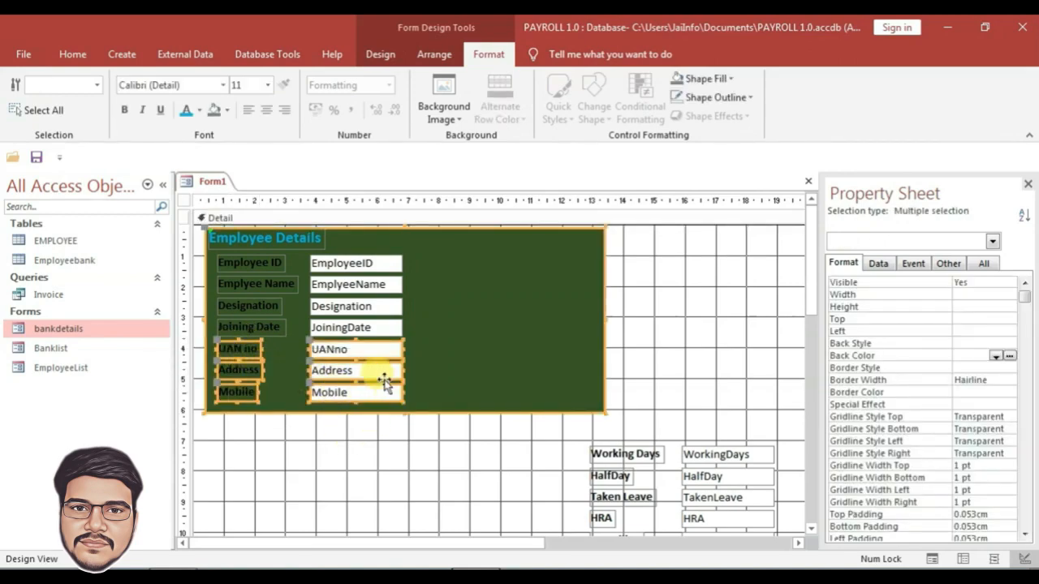
pyautogui.keyDown('shift'); pyautogui.click(473, 351); pyautogui.keyUp('shift')
pyautogui.moveTo(341, 357); pyautogui.dragTo(525, 271)
pyautogui.click(359, 441)
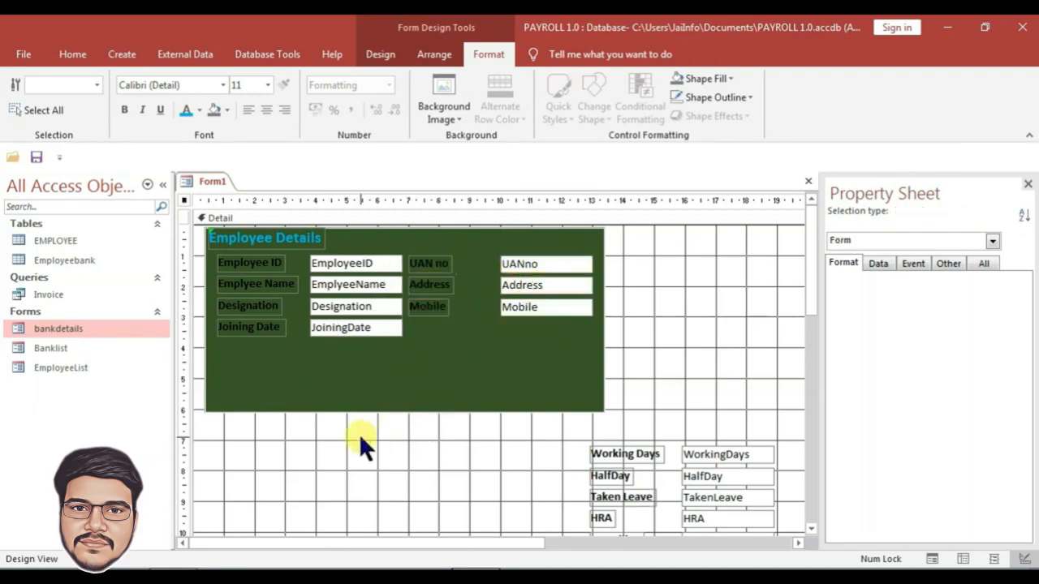
# - Shorten the green employee box to about 3.8 cm high and align it with the form's top edge
pyautogui.click(397, 410)
pyautogui.moveTo(403, 414); pyautogui.dragTo(414, 347)
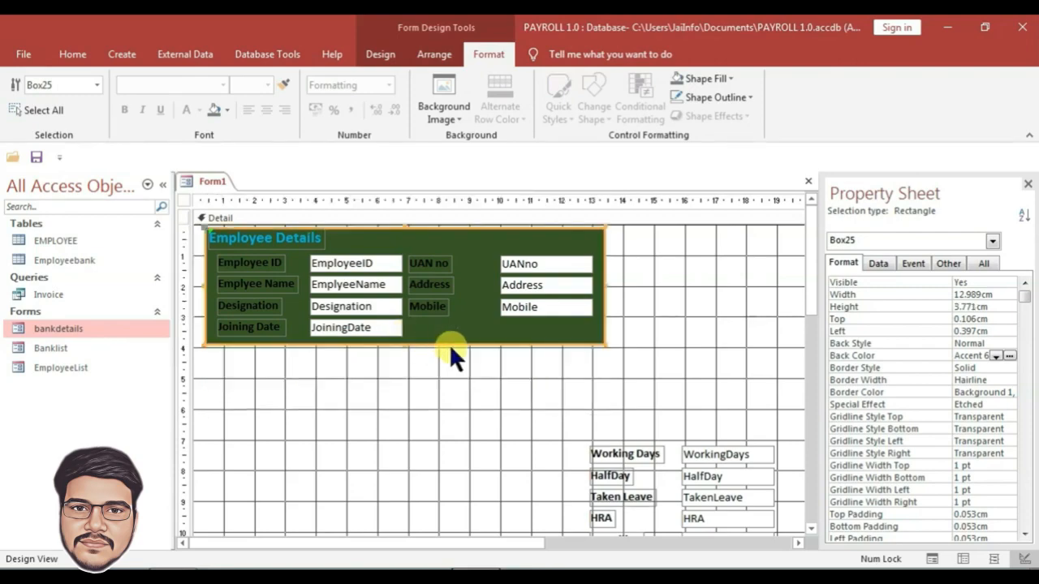
pyautogui.press('Up')
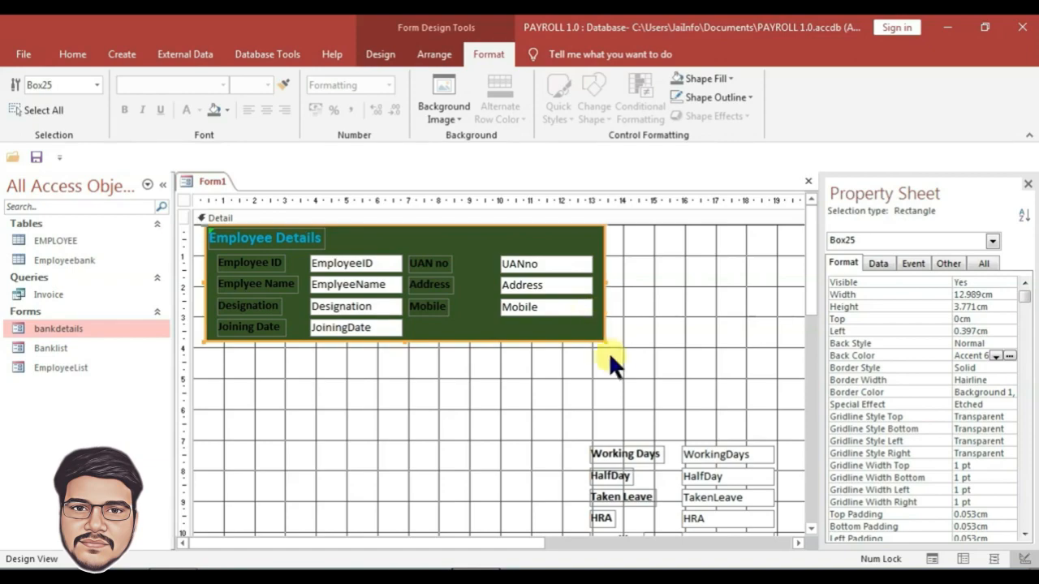
# - Duplicate the green box twice, placing one copy to the right of the employee box and one below it
pyautogui.hotkey('ctrl', 'v')
pyautogui.moveTo(497, 406); pyautogui.dragTo(665, 280)
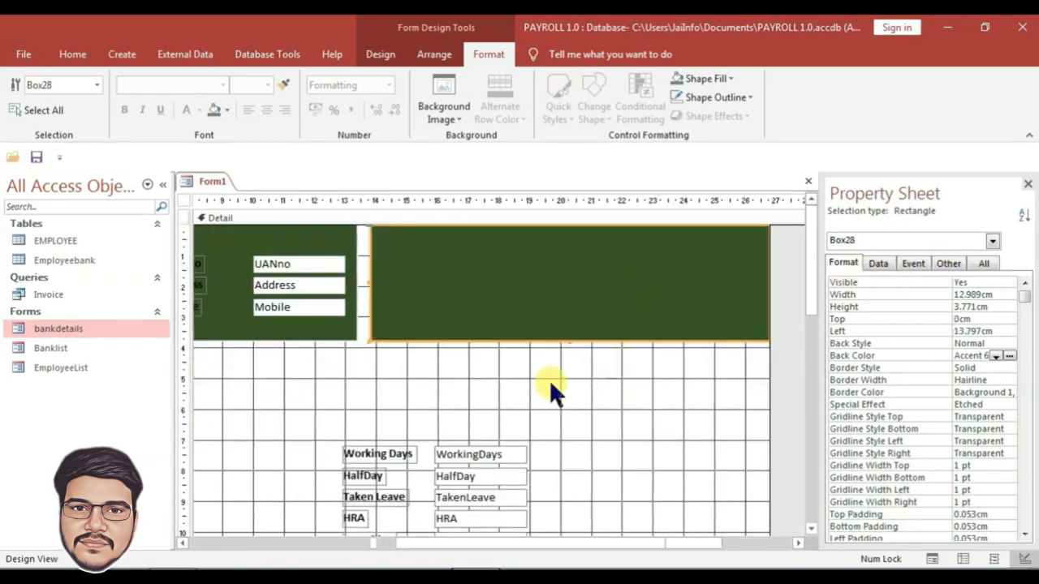
pyautogui.hotkey('ctrl', 'v')
pyautogui.moveTo(471, 399); pyautogui.dragTo(247, 349)
# - Arrange the Working Days to Total Earning fields in two columns inside the green box below the employee details
pyautogui.click(562, 307)
pyautogui.moveTo(562, 309); pyautogui.dragTo(543, 393)
pyautogui.moveTo(556, 311); pyautogui.dragTo(659, 406)
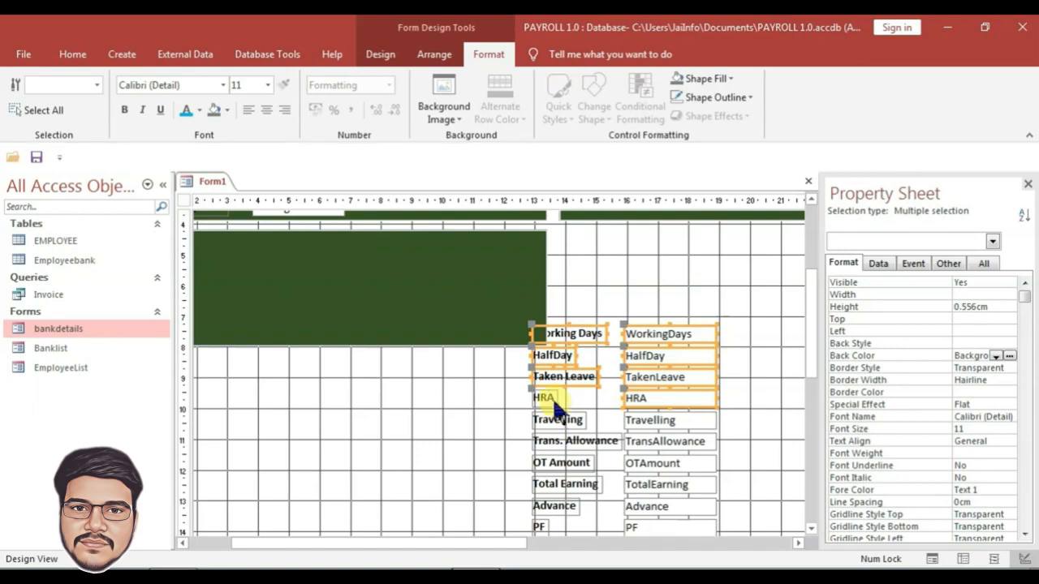
pyautogui.scroll(3, 573, 397)
pyautogui.moveTo(464, 549); pyautogui.dragTo(288, 552)
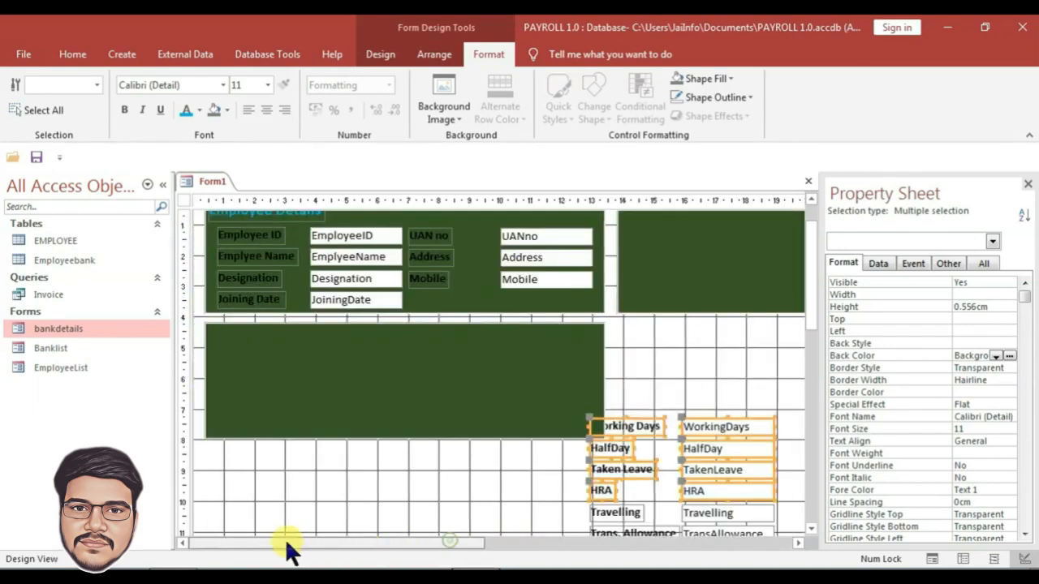
pyautogui.moveTo(596, 424); pyautogui.dragTo(235, 358)
# - Move Advance and PF into the green box beside the employee details, with Tax and Total Deduction as its second column
pyautogui.moveTo(393, 417); pyautogui.dragTo(517, 465)
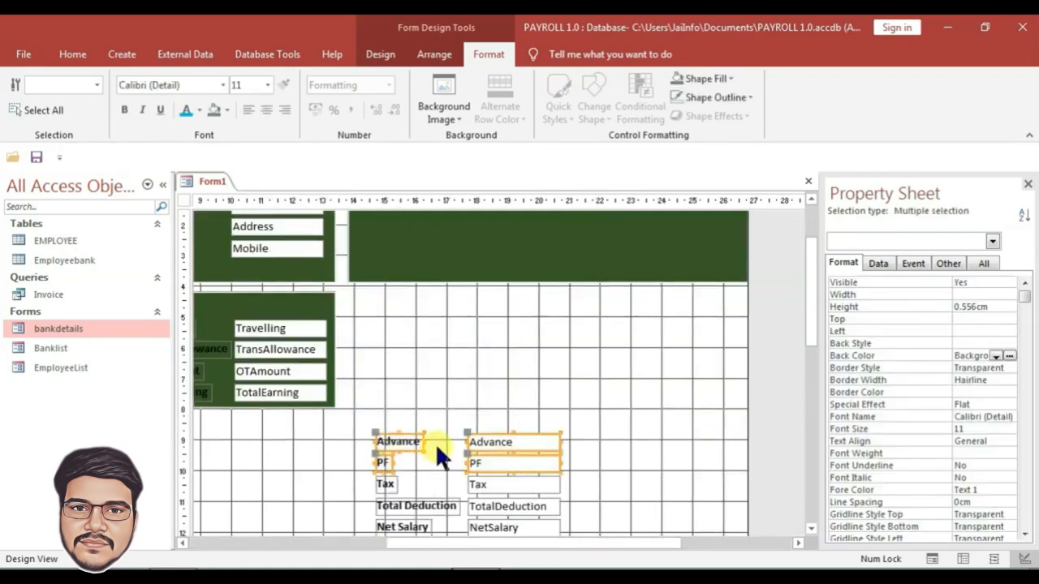
pyautogui.scroll(3, 435, 452)
pyautogui.moveTo(388, 511); pyautogui.dragTo(368, 276)
pyautogui.scroll(-4, 406, 419)
pyautogui.moveTo(384, 411); pyautogui.dragTo(495, 448)
pyautogui.scroll(3, 495, 454)
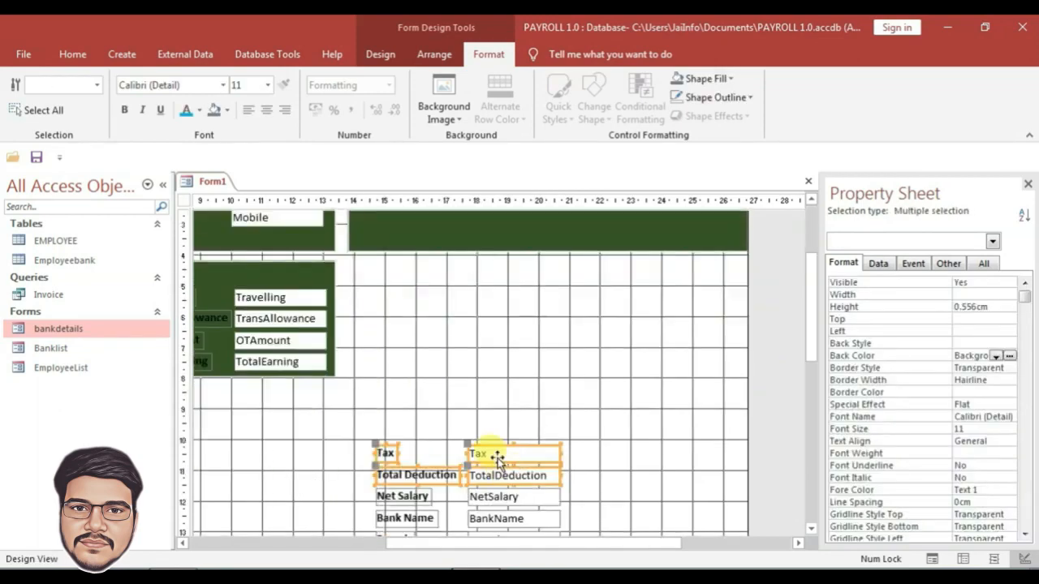
pyautogui.moveTo(495, 516); pyautogui.dragTo(635, 273)
# - Send the deduction box behind its fields, line the fields up and place a copy of the Employee Details title above them
pyautogui.rightClick(573, 320)
pyautogui.moveTo(682, 366)
pyautogui.click(757, 386)
pyautogui.keyDown('shift'); pyautogui.click(468, 270); pyautogui.keyUp('shift')
pyautogui.keyDown('shift'); pyautogui.click(560, 272); pyautogui.keyUp('shift')
pyautogui.moveTo(543, 293); pyautogui.dragTo(575, 293)
pyautogui.click(494, 371)
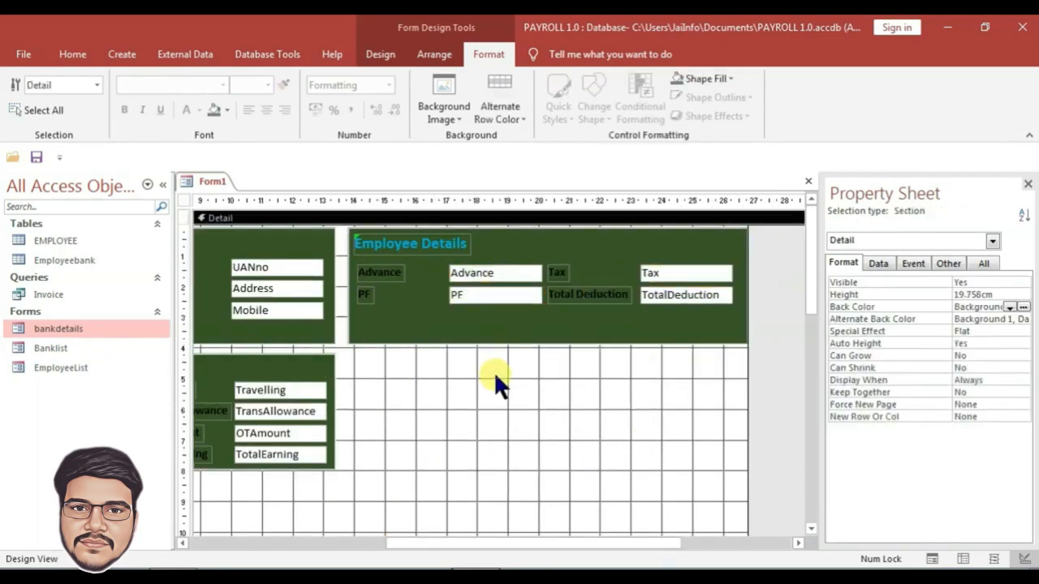
# - Shorten the deduction box to about 3 cm high and paste a copy of it below
pyautogui.click(519, 330)
pyautogui.moveTo(548, 345); pyautogui.dragTo(547, 321)
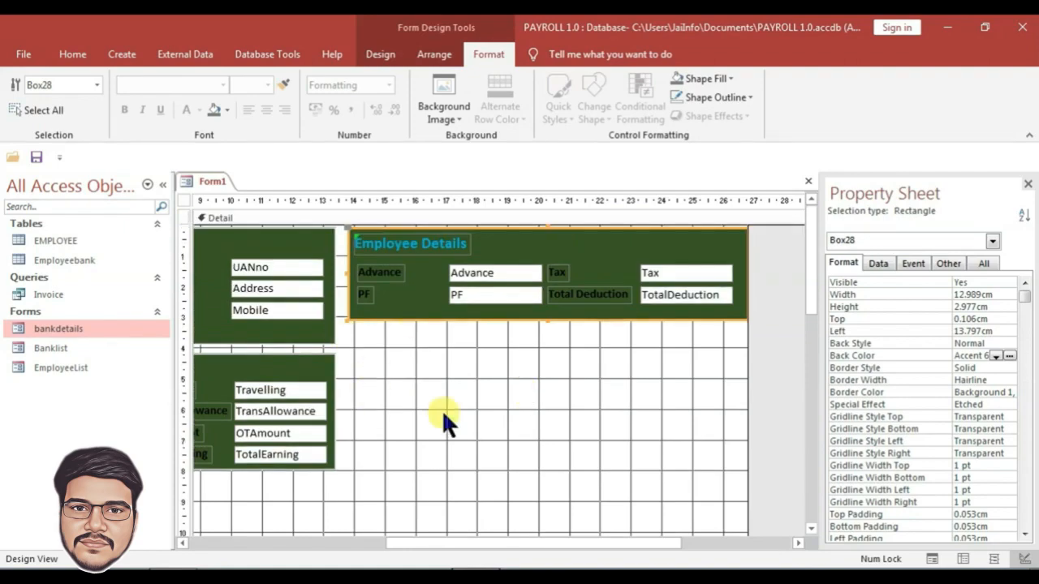
pyautogui.hotkey('ctrl', 'v')
# - Arrange the Net Salary to Payment Date fields in two columns on top of the new box below the deductions
pyautogui.scroll(-6, 438, 410)
pyautogui.moveTo(398, 385); pyautogui.dragTo(497, 518)
pyautogui.scroll(4, 497, 519)
pyautogui.moveTo(485, 526); pyautogui.dragTo(535, 383)
pyautogui.rightClick(564, 317)
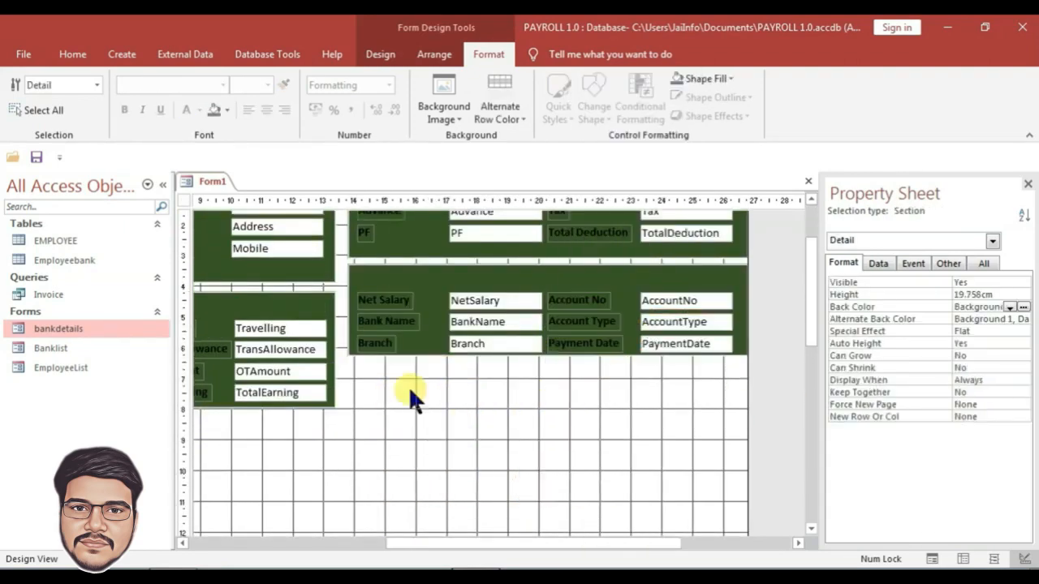
# - Recaption the title label above the Advance and Tax fields as "Total Deduction"
pyautogui.scroll(2, 408, 387)
pyautogui.click(409, 241)
pyautogui.click(408, 242)
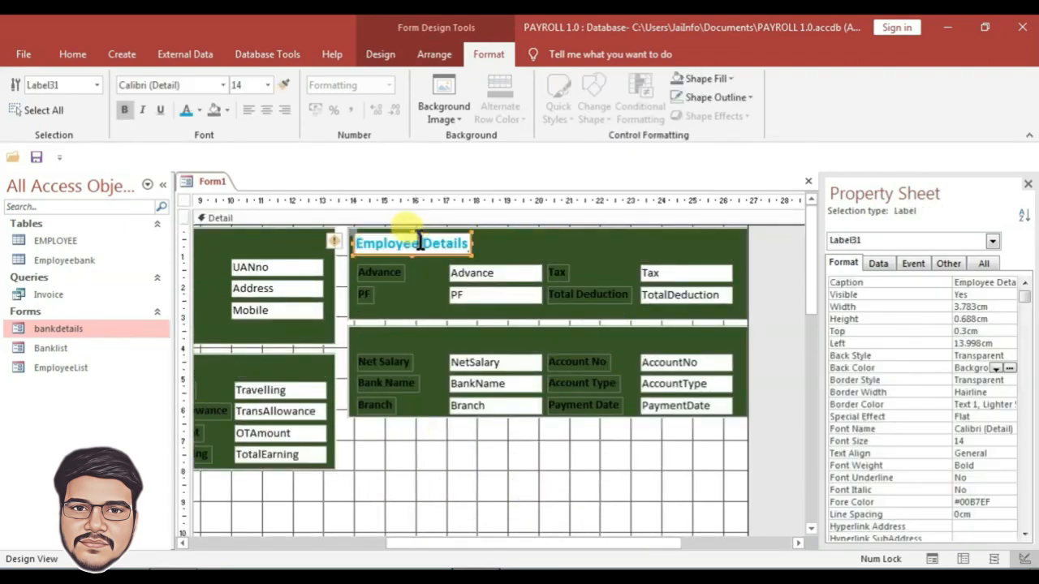
pyautogui.moveTo(409, 242); pyautogui.dragTo(508, 278)
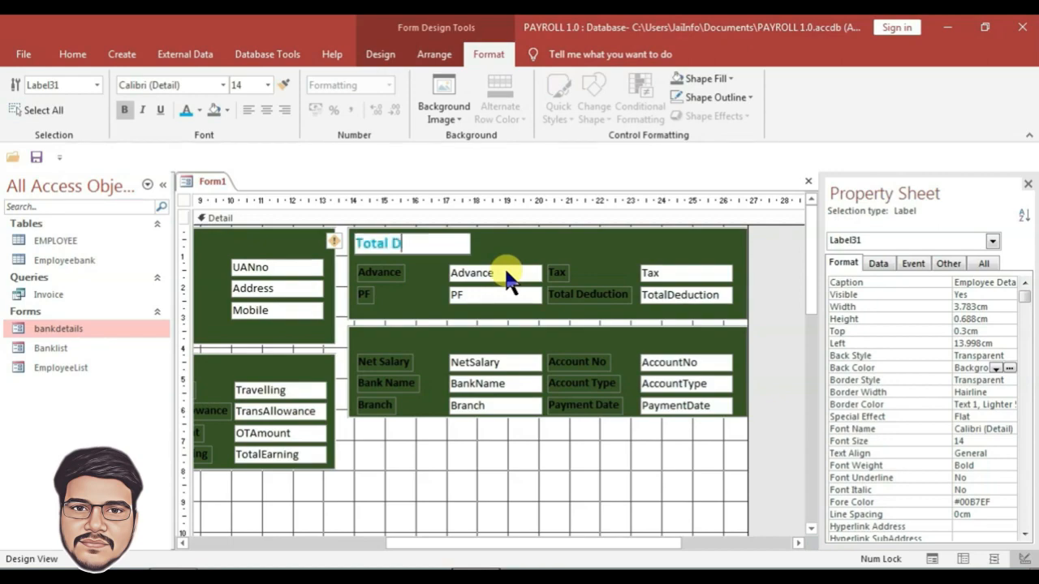
pyautogui.write('Total Dueduction')
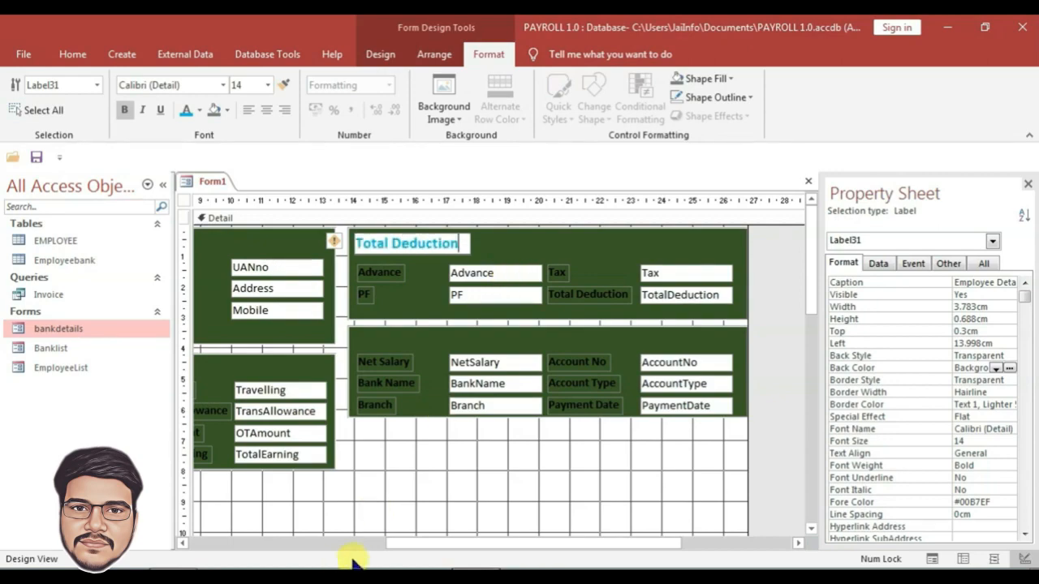
# - Recaption the title label above the Working Days fields as "Total Earning"
pyautogui.moveTo(399, 542); pyautogui.dragTo(212, 542)
pyautogui.click(244, 366)
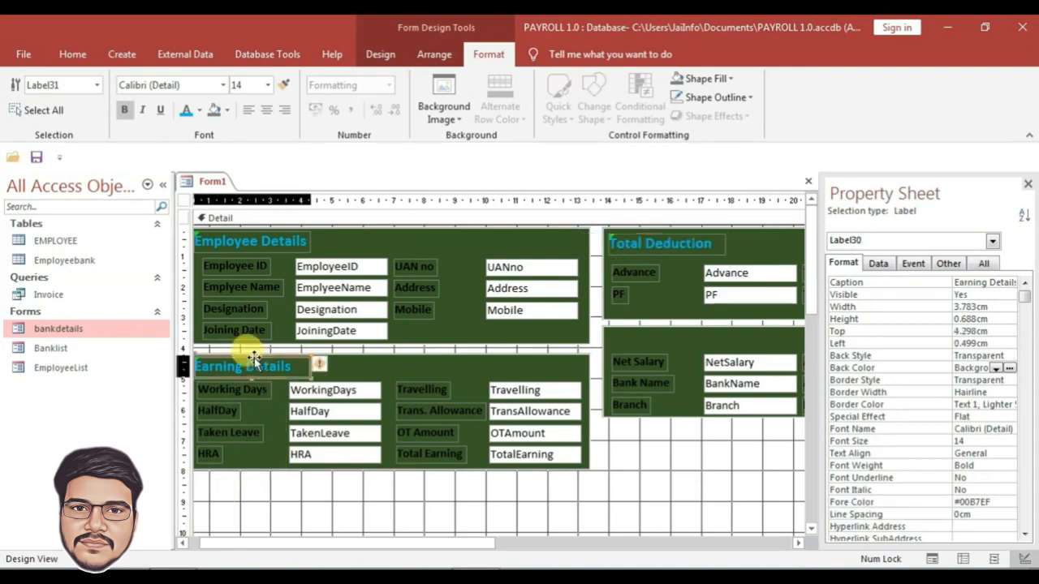
pyautogui.click(294, 366)
pyautogui.moveTo(294, 366); pyautogui.dragTo(250, 366)
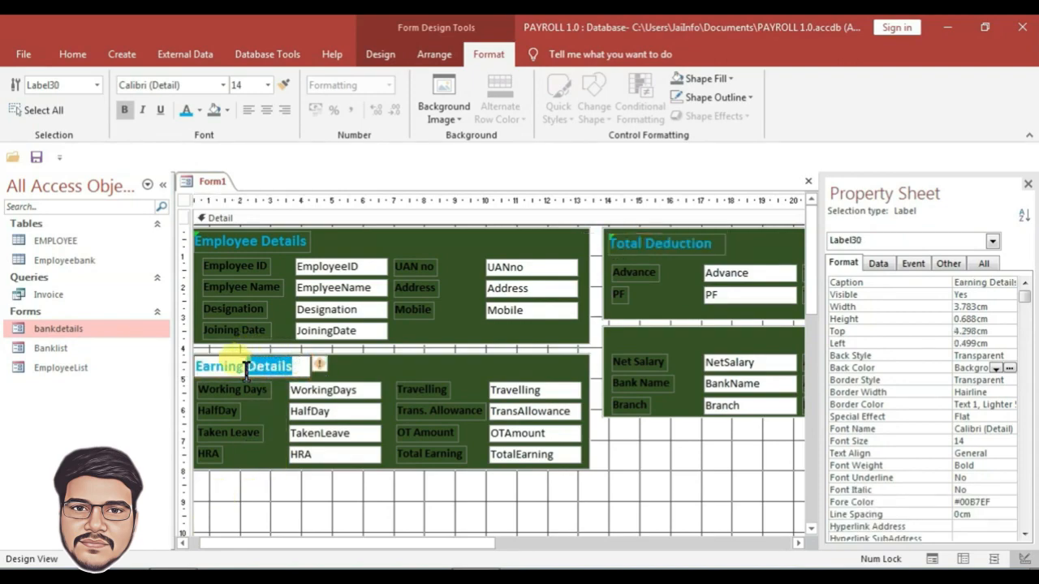
pyautogui.press('BackSpace')
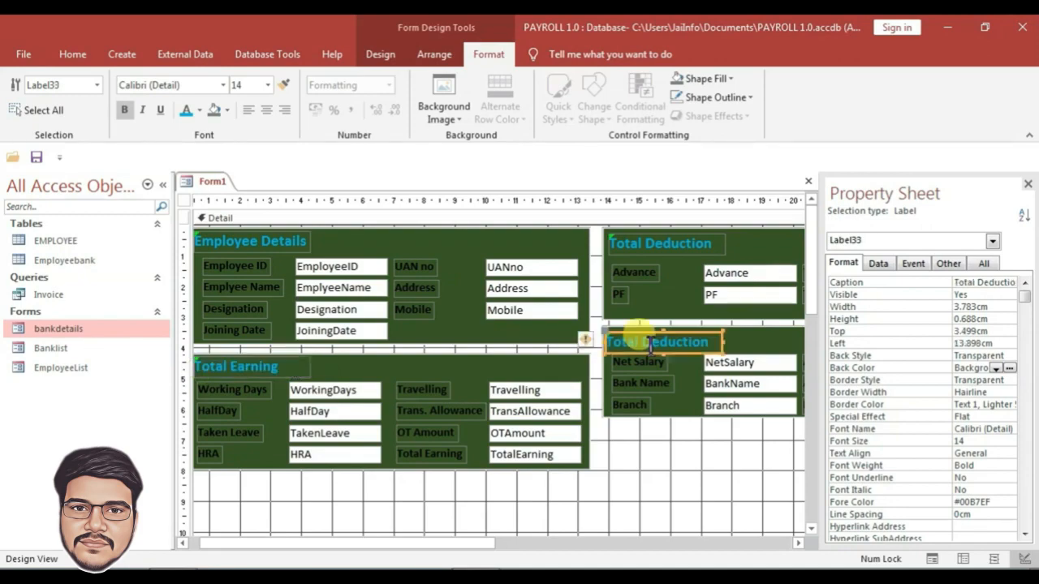
# - Recaption the copied title label above the Net Salary and bank fields as "Bank Details"
pyautogui.moveTo(706, 341); pyautogui.dragTo(586, 337)
pyautogui.write('Bank Det')
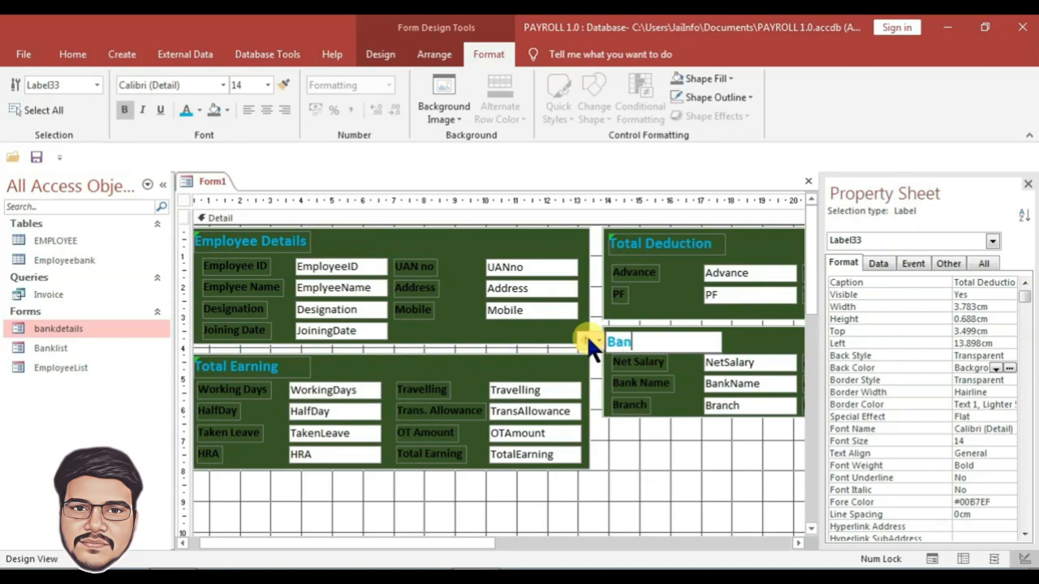
pyautogui.write('ails')
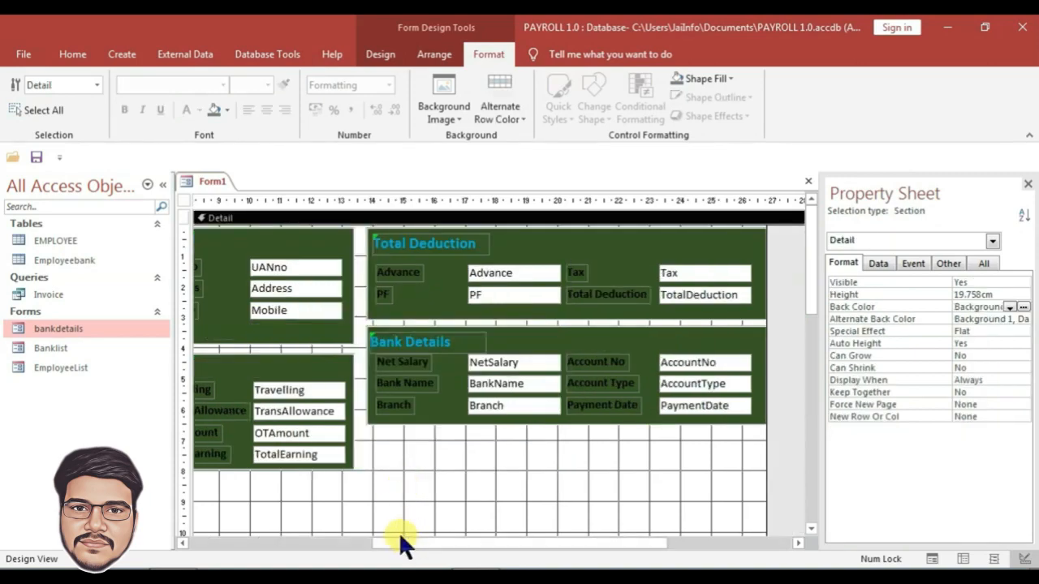
# - Copy the four record navigation buttons from the bankdetails form's design into Form1, placing them below the Bank Details box
pyautogui.rightClick(60, 332)
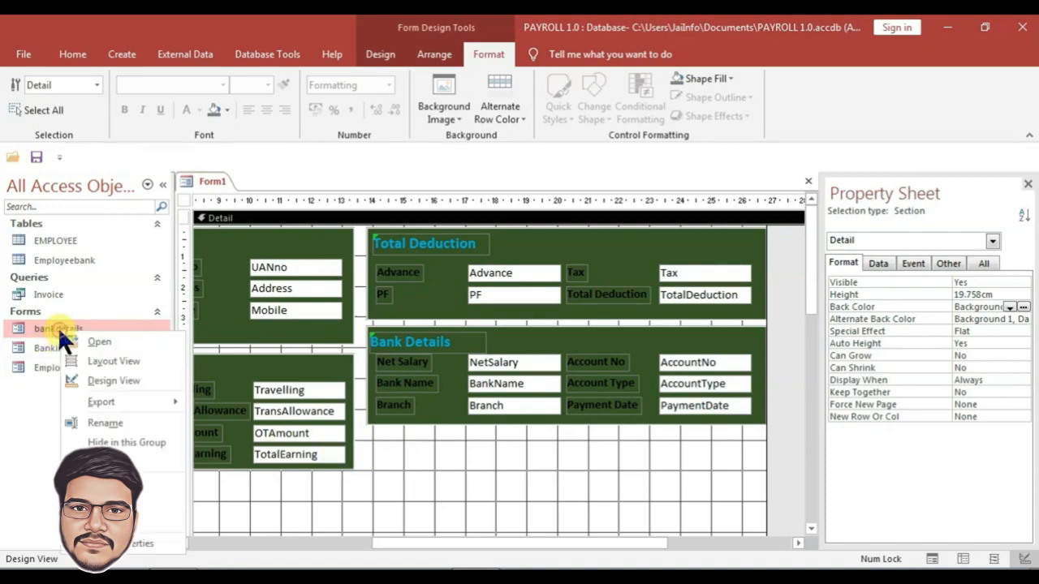
pyautogui.click(122, 378)
pyautogui.moveTo(658, 412); pyautogui.dragTo(794, 412)
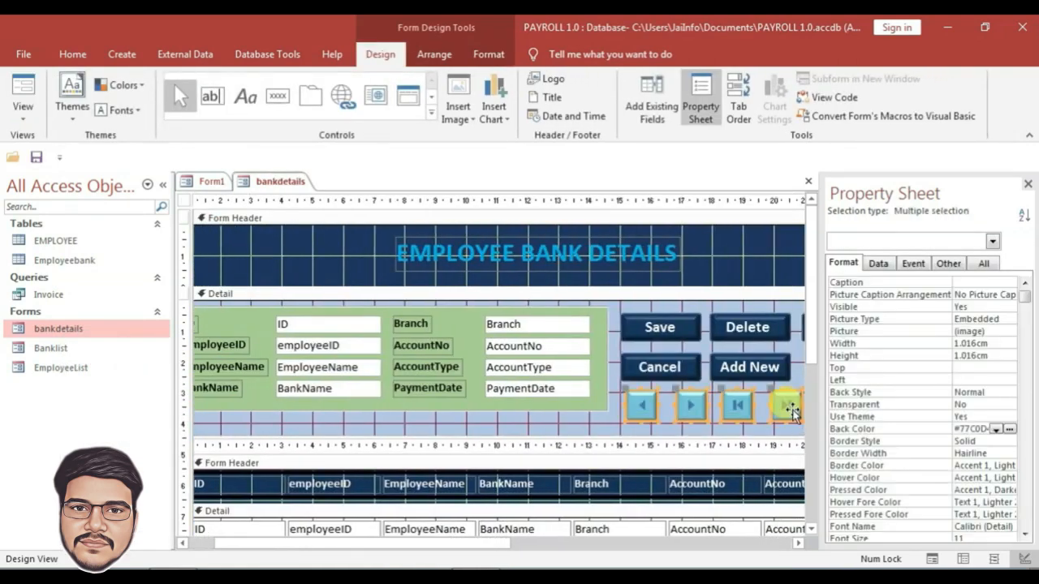
pyautogui.click(213, 181)
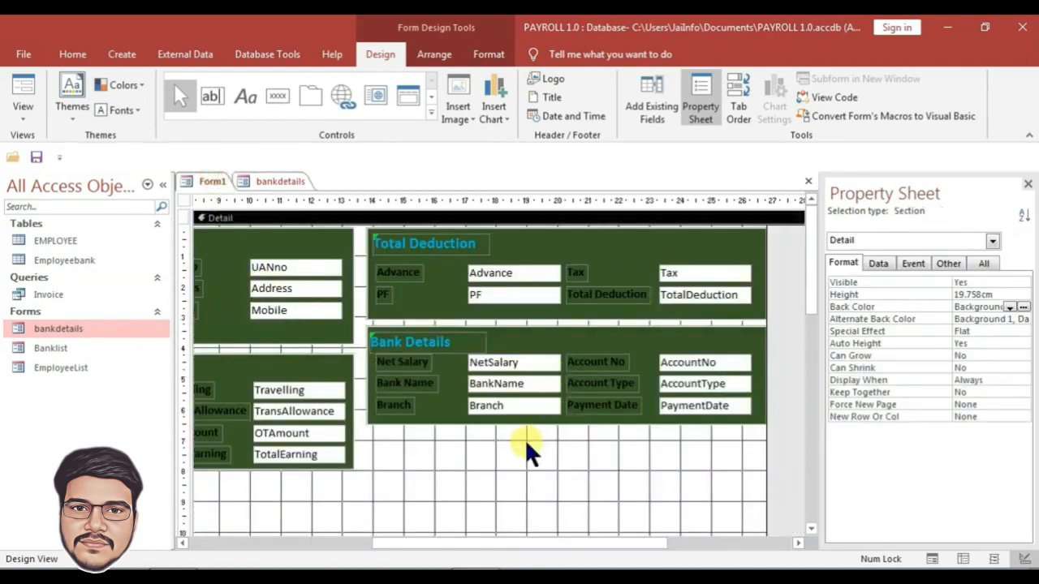
pyautogui.hotkey('ctrl', 'v')
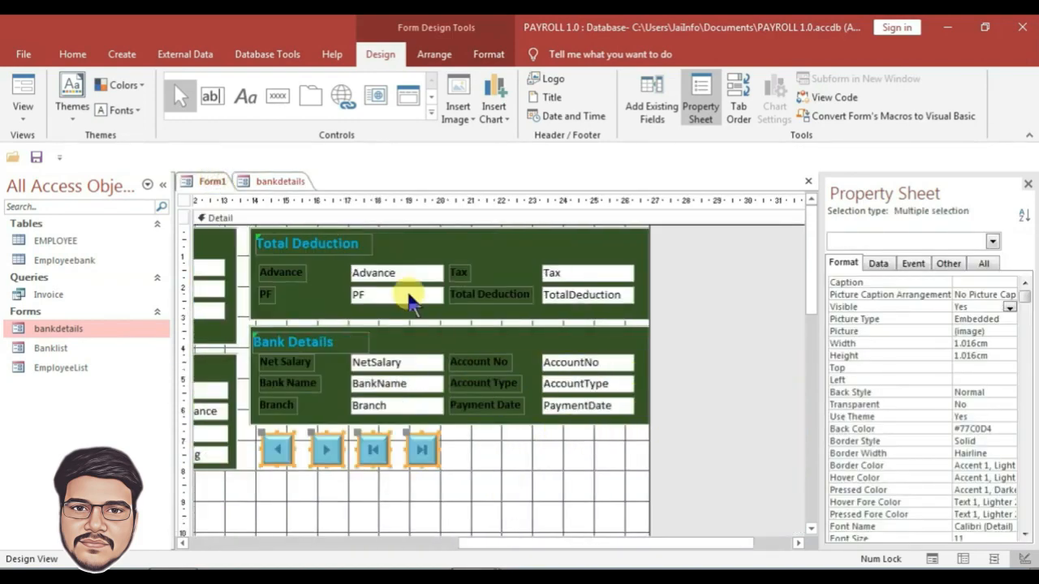
# - Add a command button beside the navigation buttons that adds a new record, with the text "Add New"
pyautogui.click(283, 108)
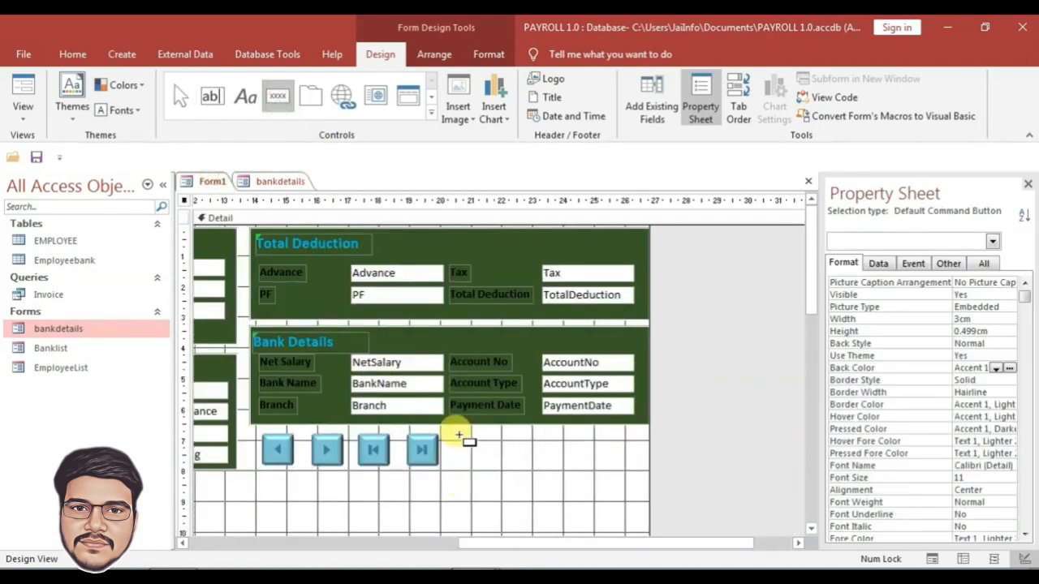
pyautogui.click(455, 440)
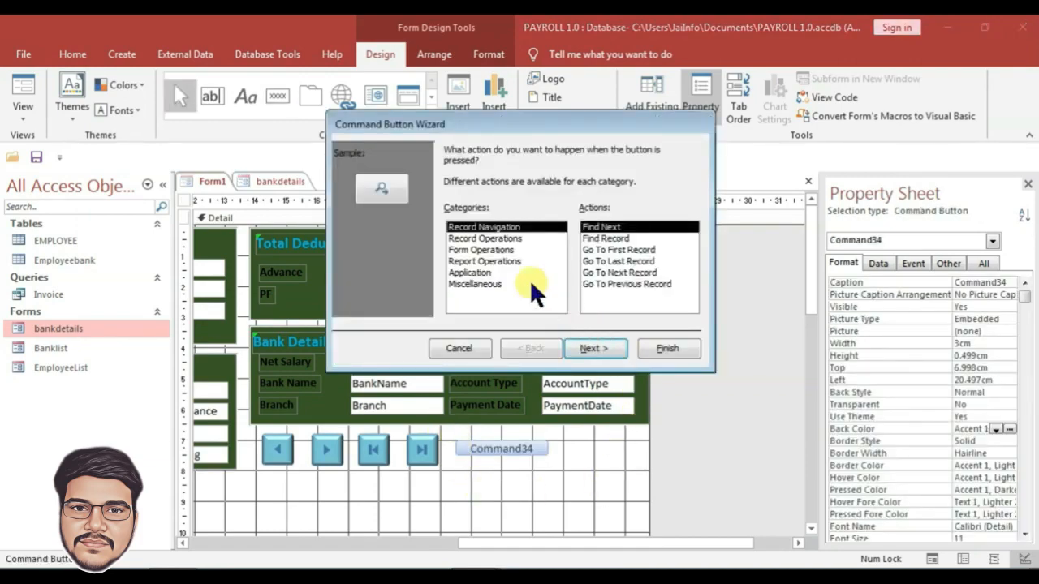
pyautogui.click(460, 238)
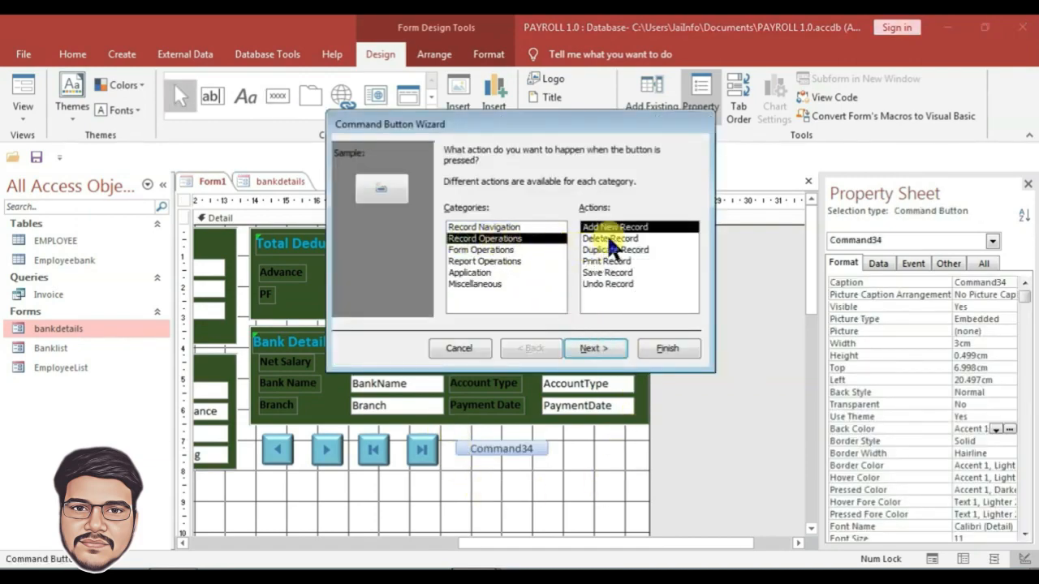
pyautogui.click(602, 347)
pyautogui.click(450, 216)
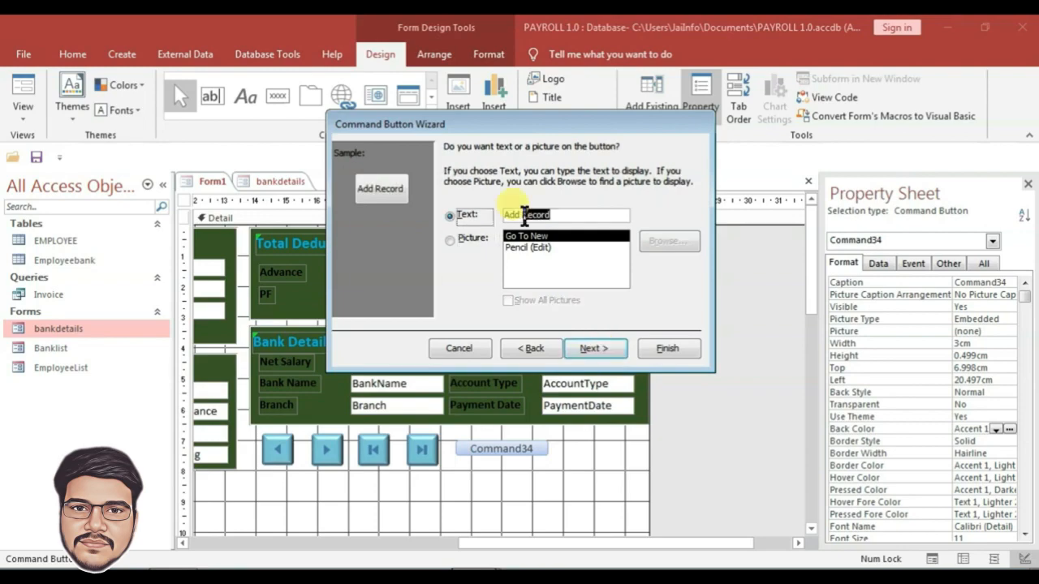
pyautogui.moveTo(523, 214); pyautogui.dragTo(604, 232)
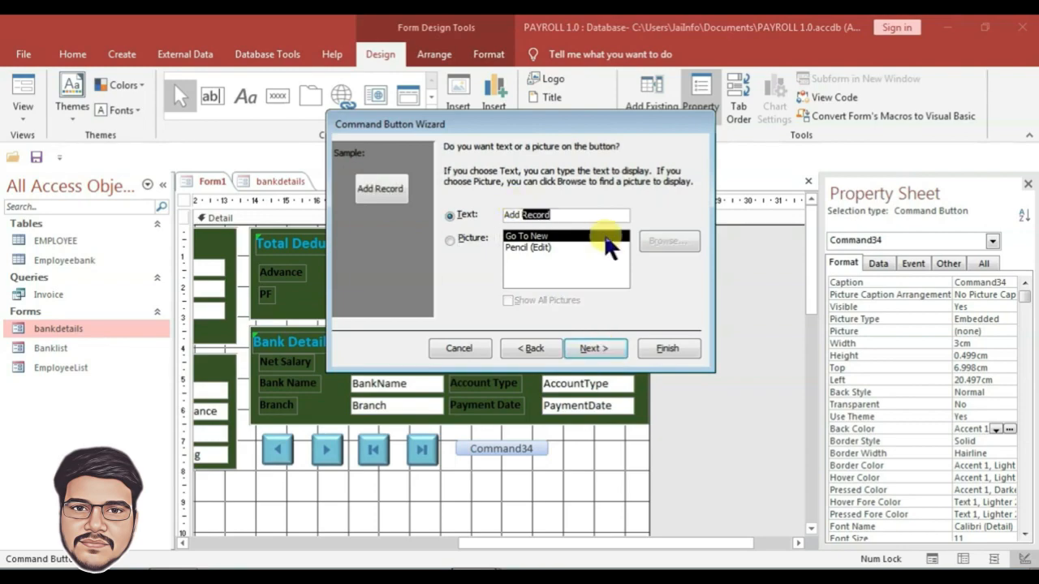
pyautogui.write('New')
pyautogui.click(682, 349)
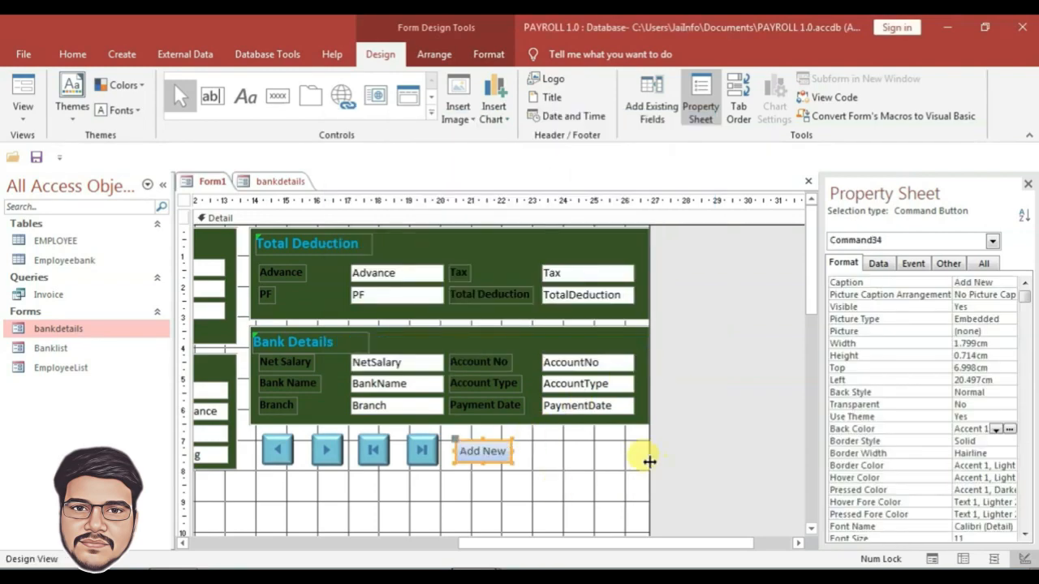
# - Add a command button beside Add New that performs the Save Record operation, with the text "Save"
pyautogui.click(277, 96)
pyautogui.click(517, 443)
pyautogui.click(524, 237)
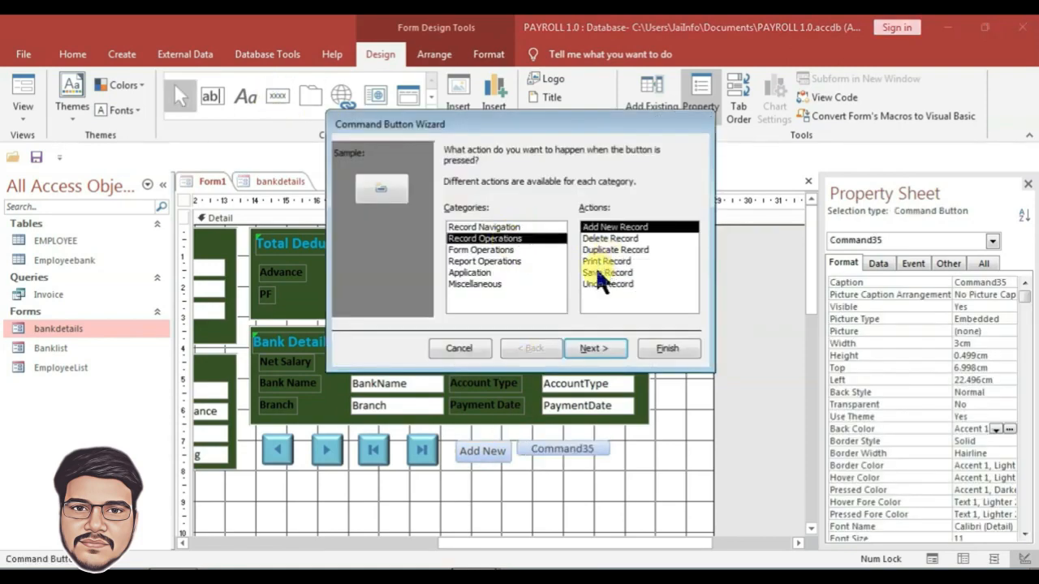
pyautogui.click(601, 273)
pyautogui.click(611, 348)
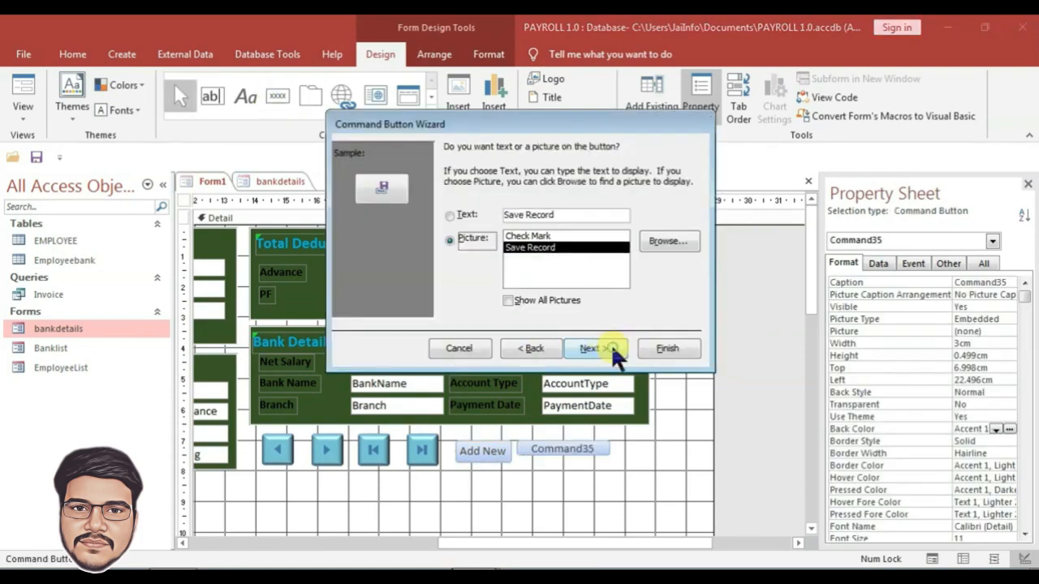
pyautogui.click(451, 217)
pyautogui.doubleClick(540, 216)
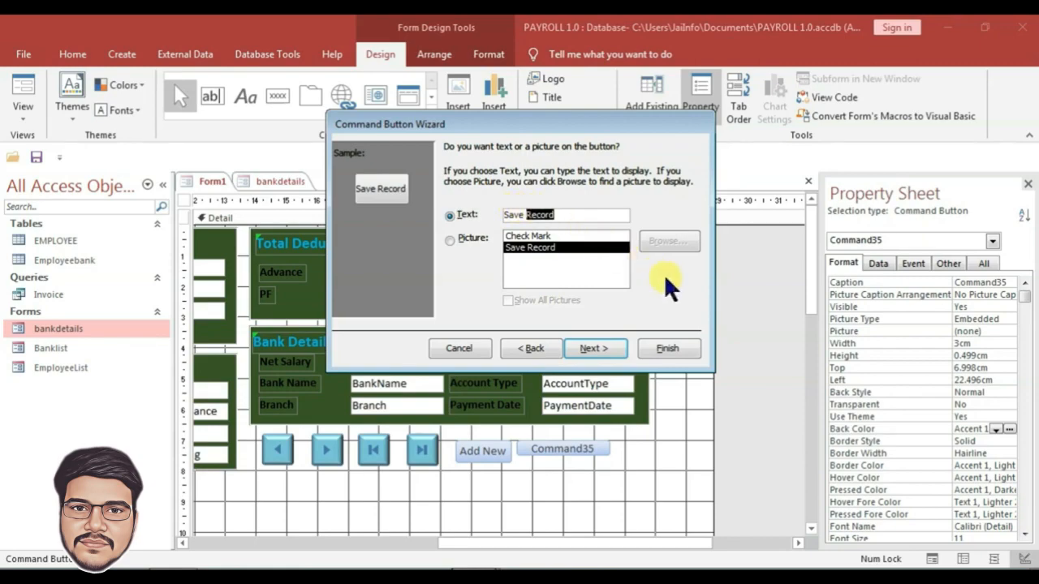
pyautogui.press('BackSpace')
pyautogui.press('BackSpace')
pyautogui.click(670, 348)
# - Add a command button beside Save that performs the Undo Record operation, with the text "Cancel"
pyautogui.click(278, 96)
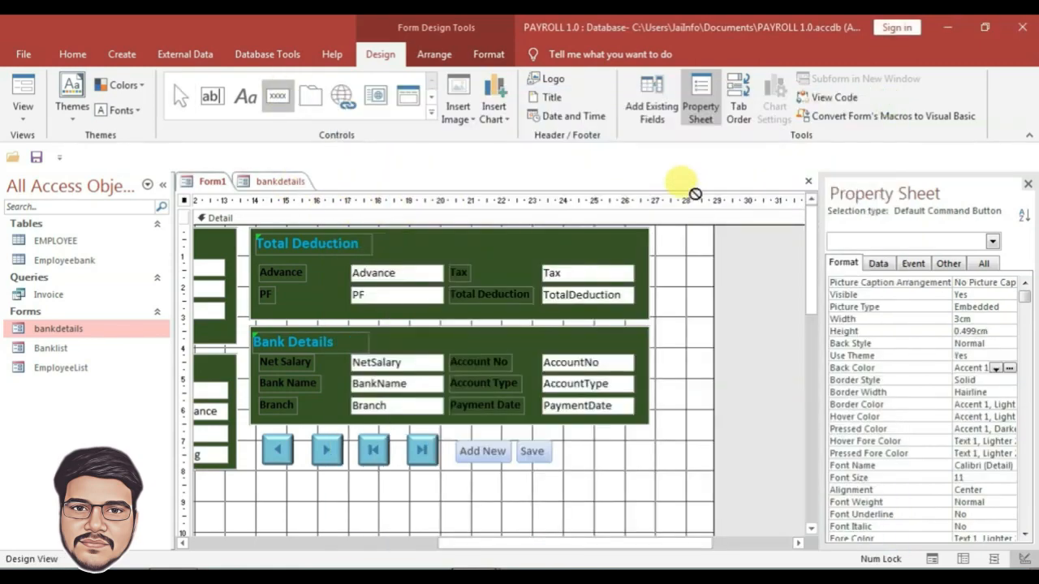
pyautogui.click(572, 445)
pyautogui.click(484, 239)
pyautogui.click(625, 284)
pyautogui.click(593, 347)
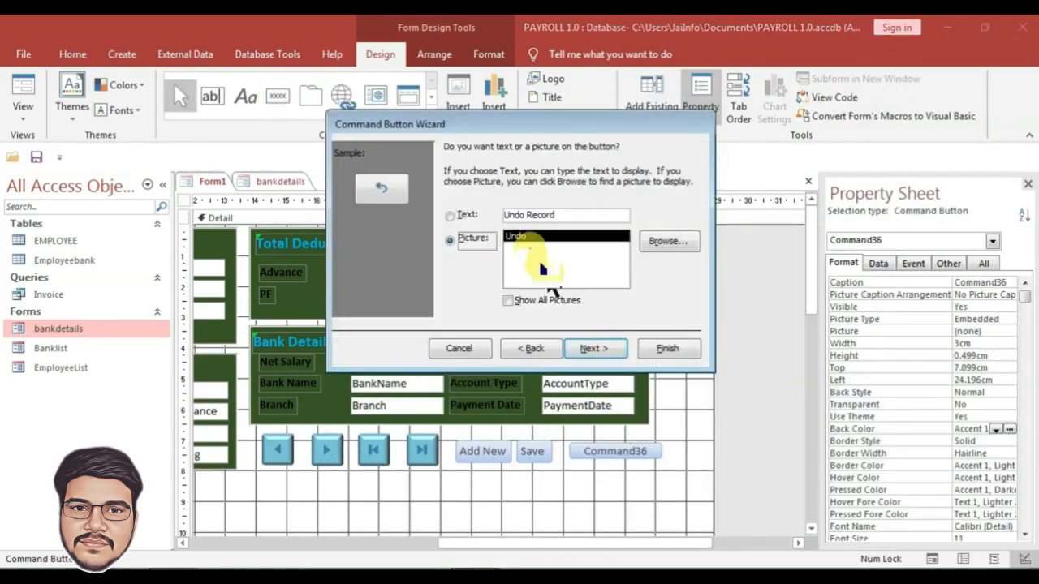
pyautogui.click(452, 216)
pyautogui.write('Cancel')
pyautogui.click(667, 348)
# - Add a command button beside Cancel that performs the Delete Record operation, with the text "Delete"
pyautogui.click(277, 95)
pyautogui.click(626, 446)
pyautogui.click(484, 239)
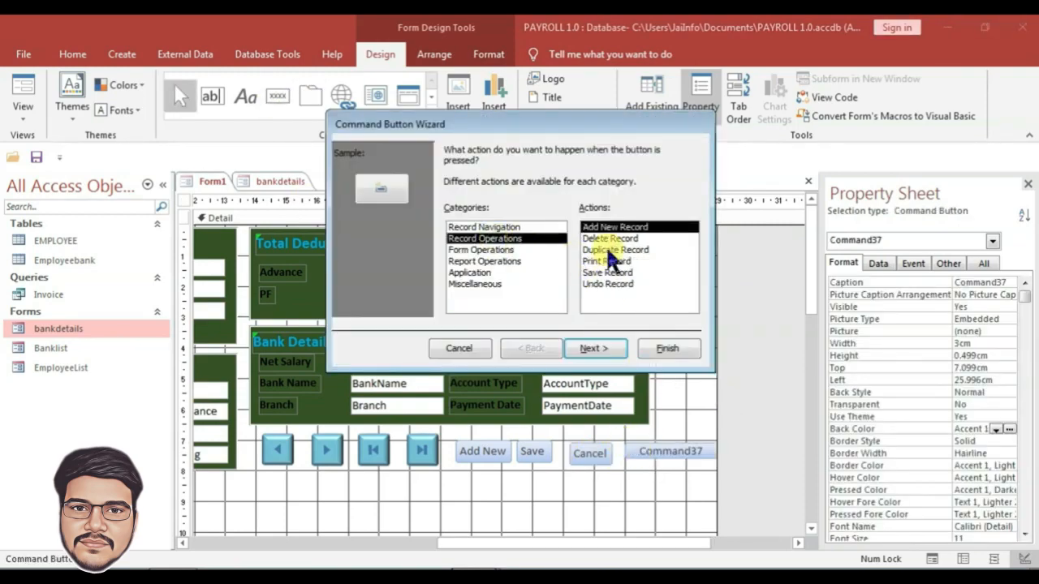
pyautogui.click(609, 239)
pyautogui.click(598, 347)
pyautogui.click(451, 217)
pyautogui.write('Delete')
pyautogui.click(667, 347)
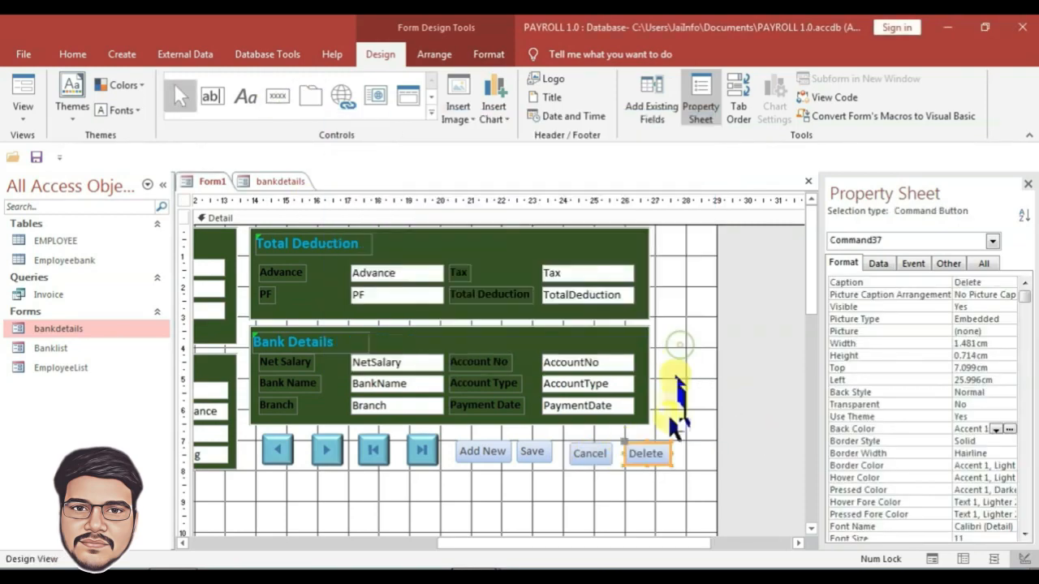
# - Place a command button below the navigation buttons that opens the EmployeeList form and shows all the records
pyautogui.click(278, 98)
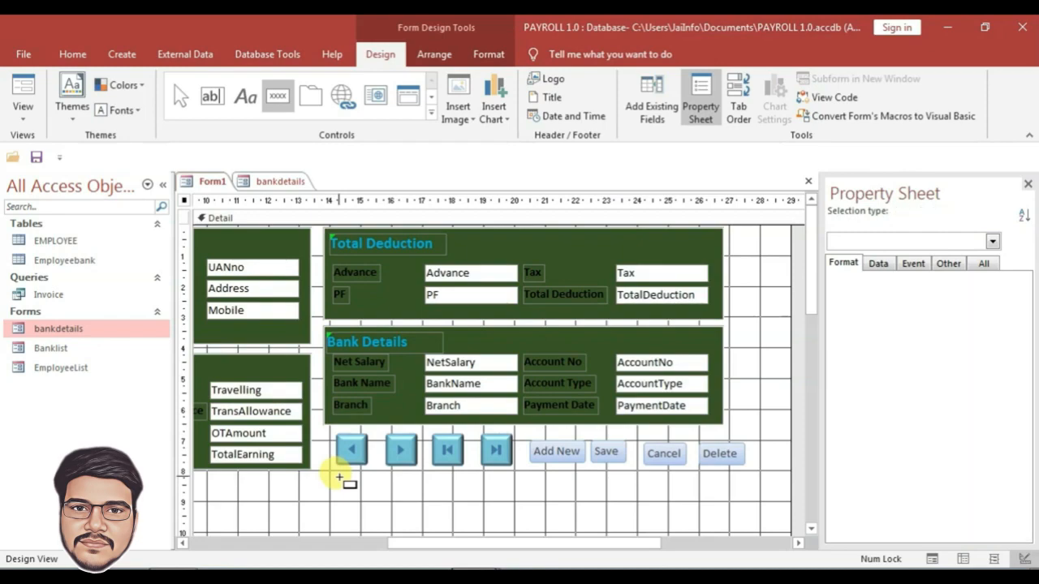
pyautogui.click(339, 478)
pyautogui.click(475, 251)
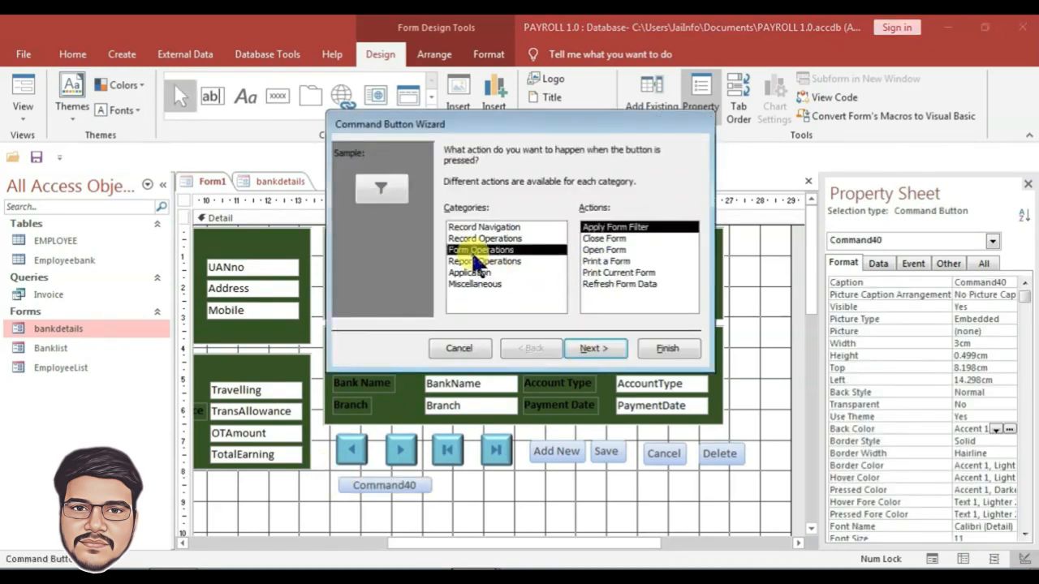
pyautogui.click(604, 249)
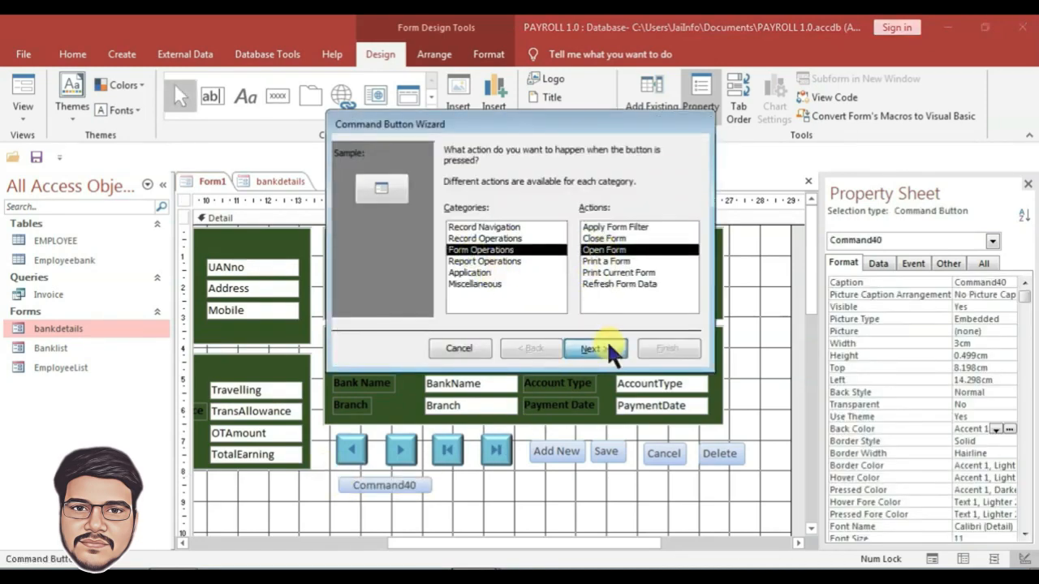
pyautogui.click(607, 343)
pyautogui.click(469, 206)
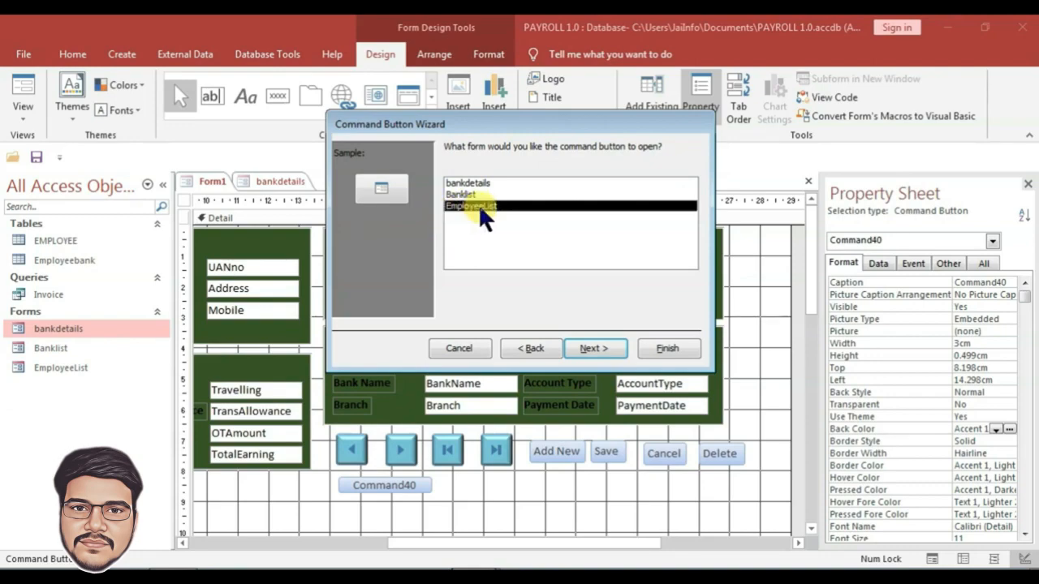
pyautogui.click(605, 348)
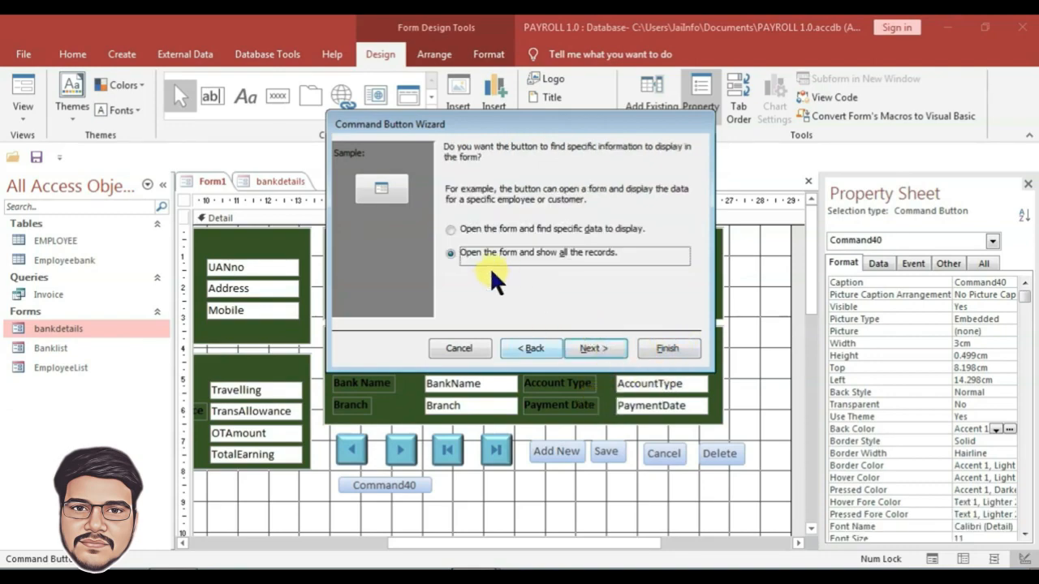
pyautogui.click(591, 349)
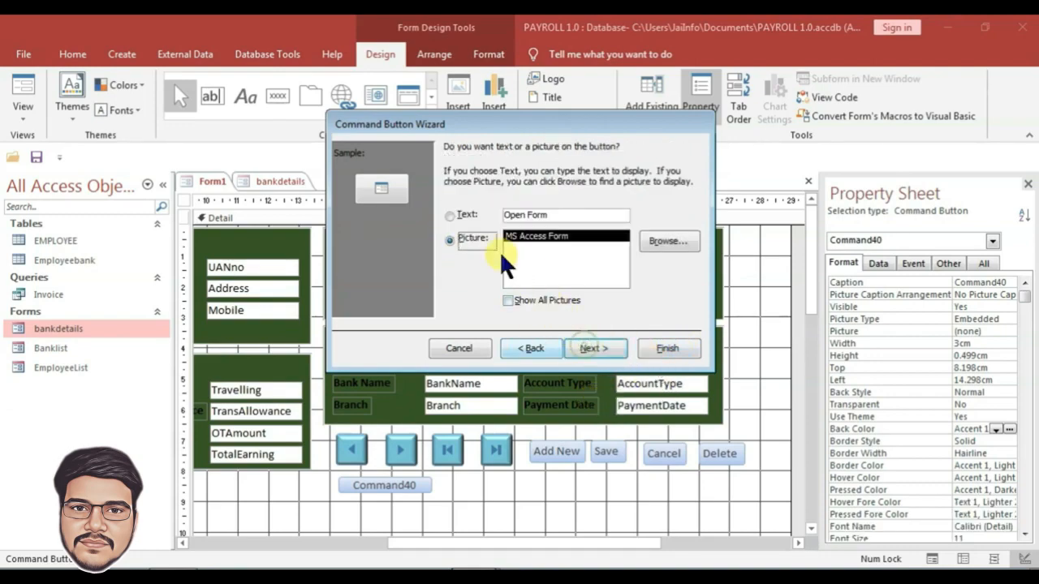
# - Give the form-opening button the text "Full List" and finish creating it
pyautogui.click(453, 216)
pyautogui.tripleClick(564, 215)
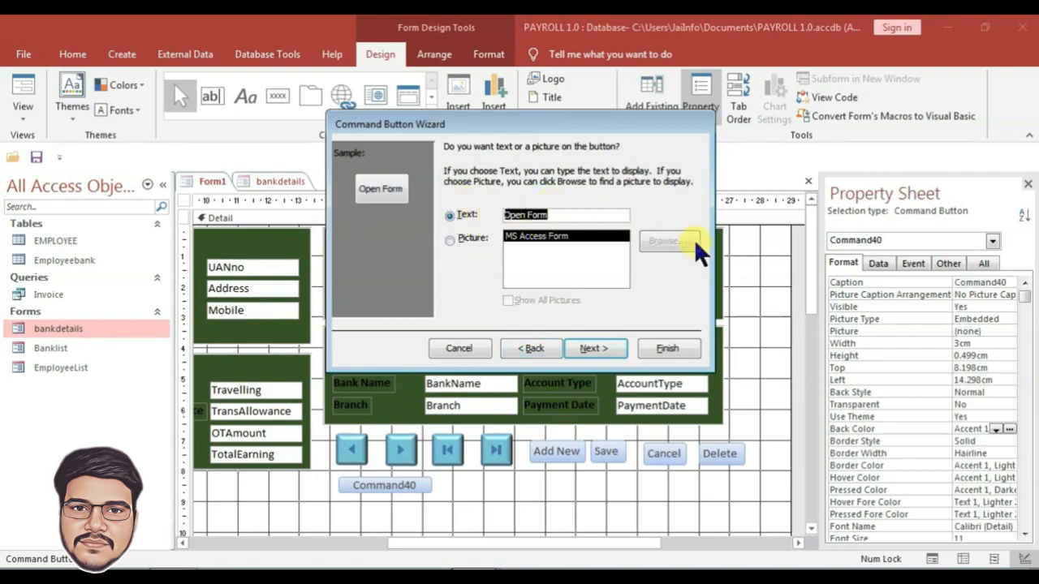
pyautogui.write('List')
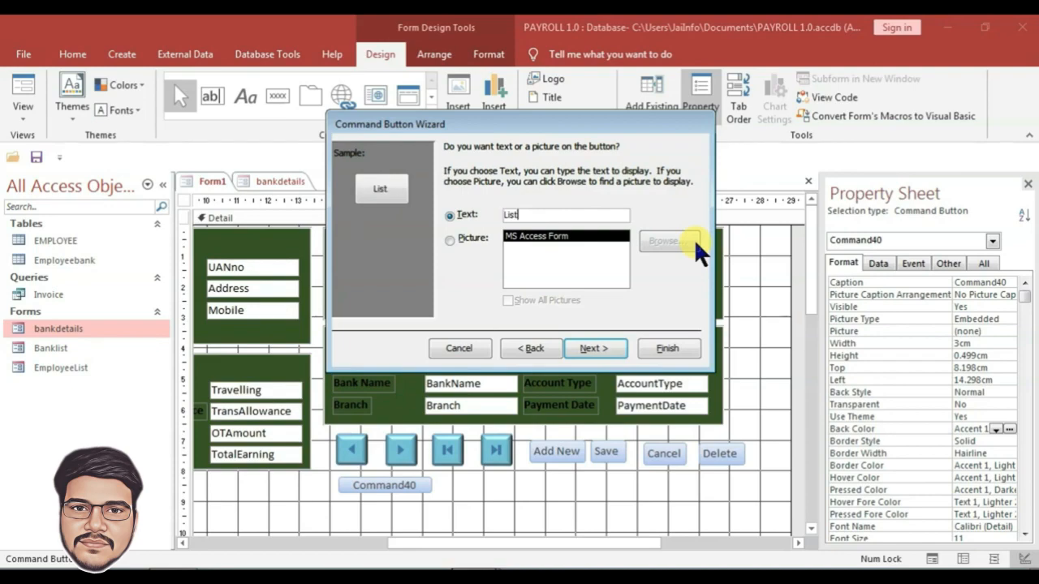
pyautogui.press('Home')
pyautogui.write('Full')
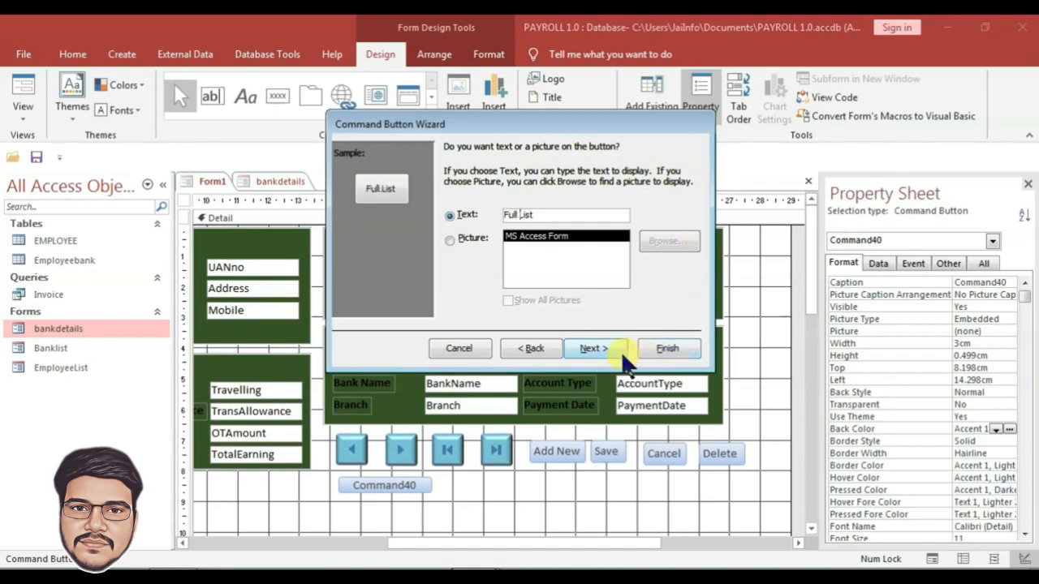
pyautogui.click(596, 347)
pyautogui.click(667, 347)
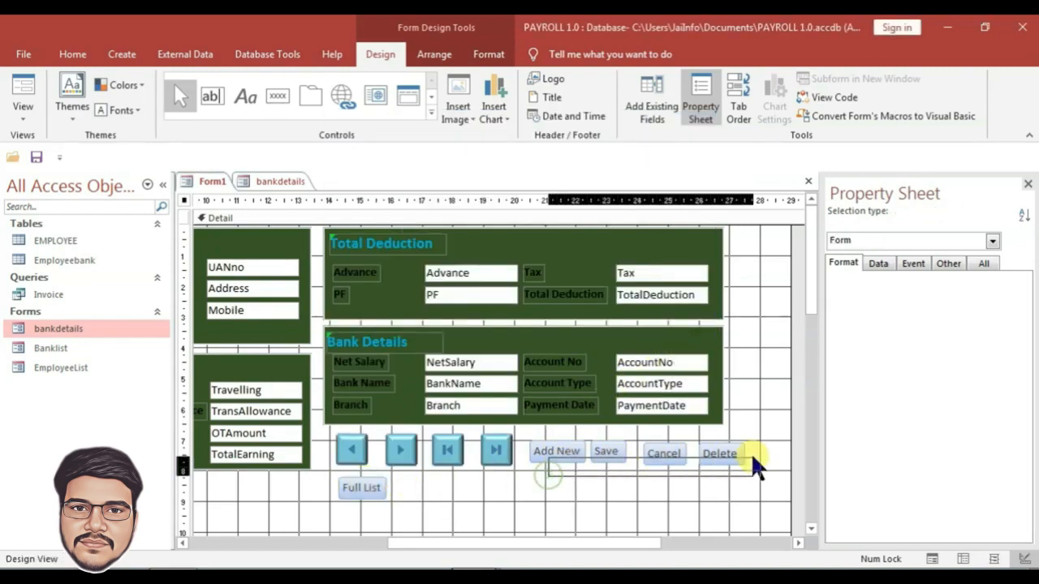
# - Format the five text buttons with bold 14 pt text and a 2.501 cm width, and move Delete beside Full List
pyautogui.moveTo(749, 453); pyautogui.dragTo(487, 504)
pyautogui.keyDown('shift'); pyautogui.click(349, 487); pyautogui.keyUp('shift')
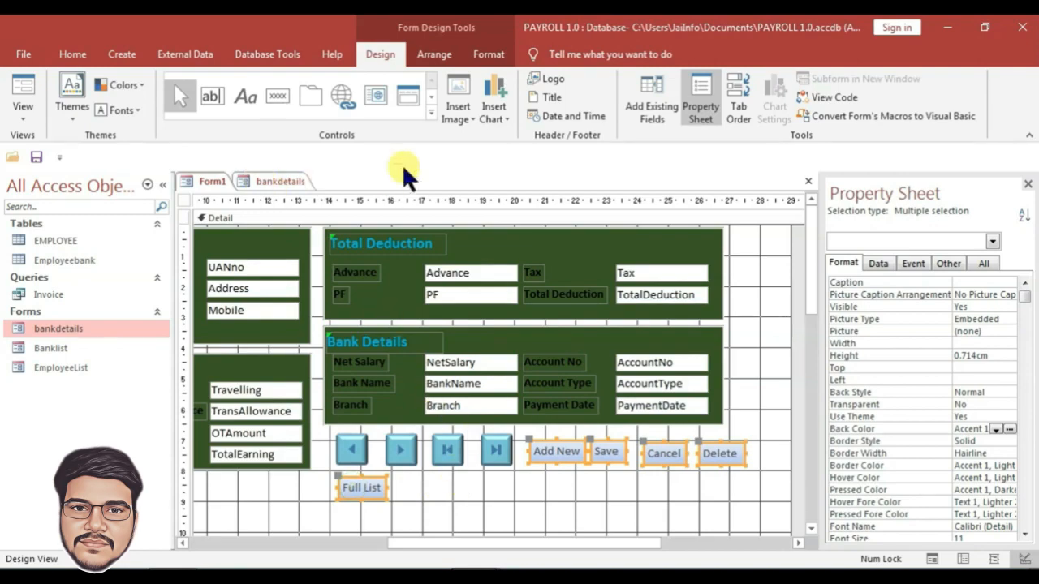
pyautogui.click(490, 52)
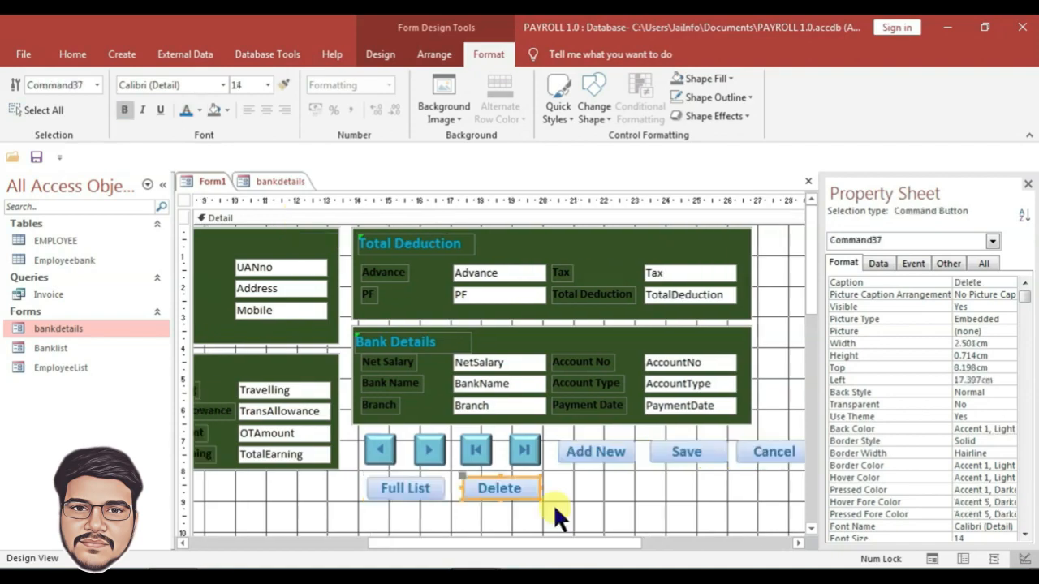
pyautogui.click(554, 504)
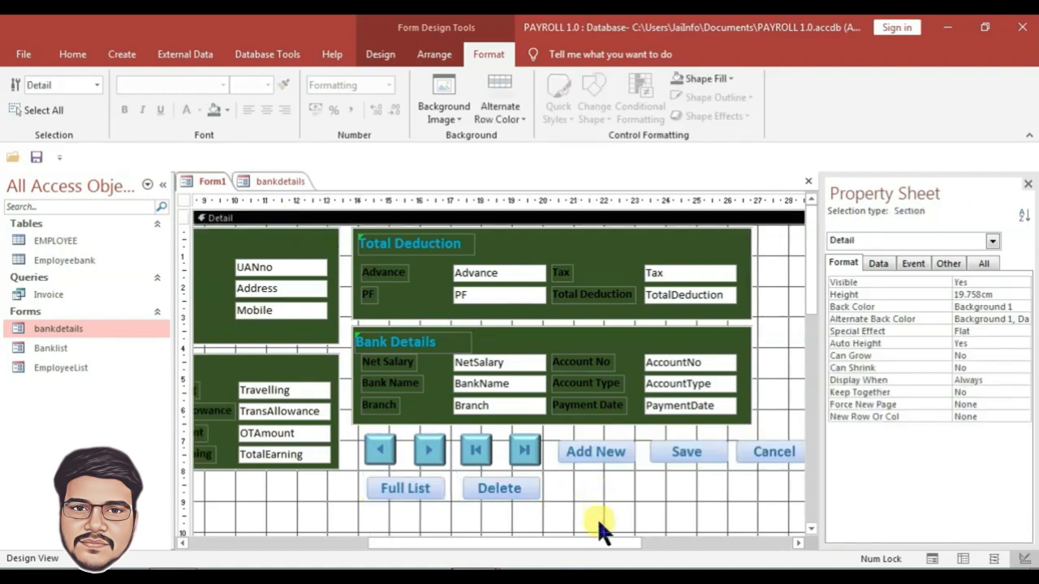
# - Give the five text buttons a dark blue back color (#2F3699), white text and a height of 1.005 cm
pyautogui.moveTo(583, 543); pyautogui.dragTo(642, 541)
pyautogui.moveTo(672, 473); pyautogui.dragTo(485, 452)
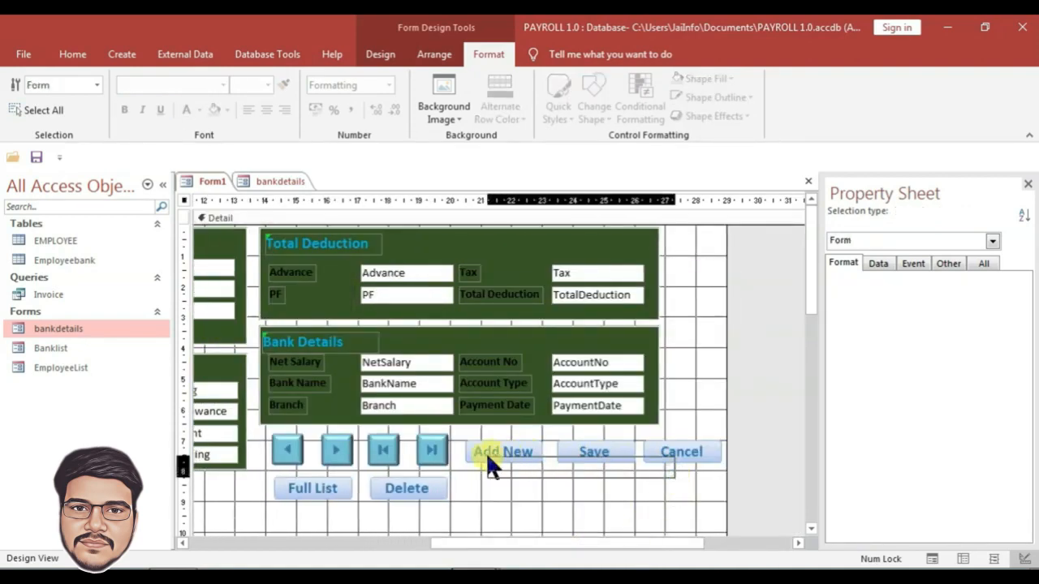
pyautogui.moveTo(446, 487); pyautogui.dragTo(319, 488)
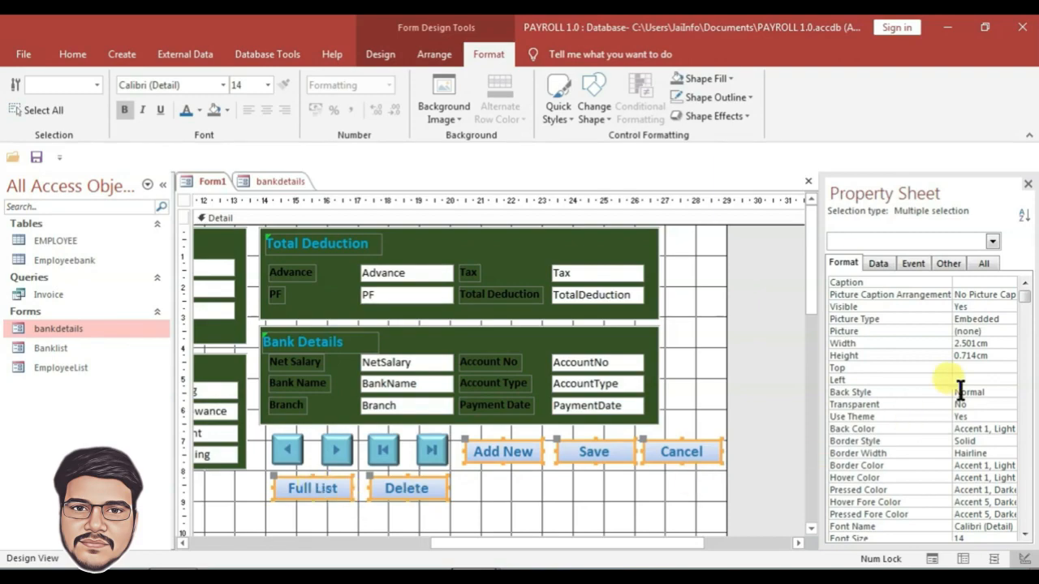
pyautogui.click(997, 429)
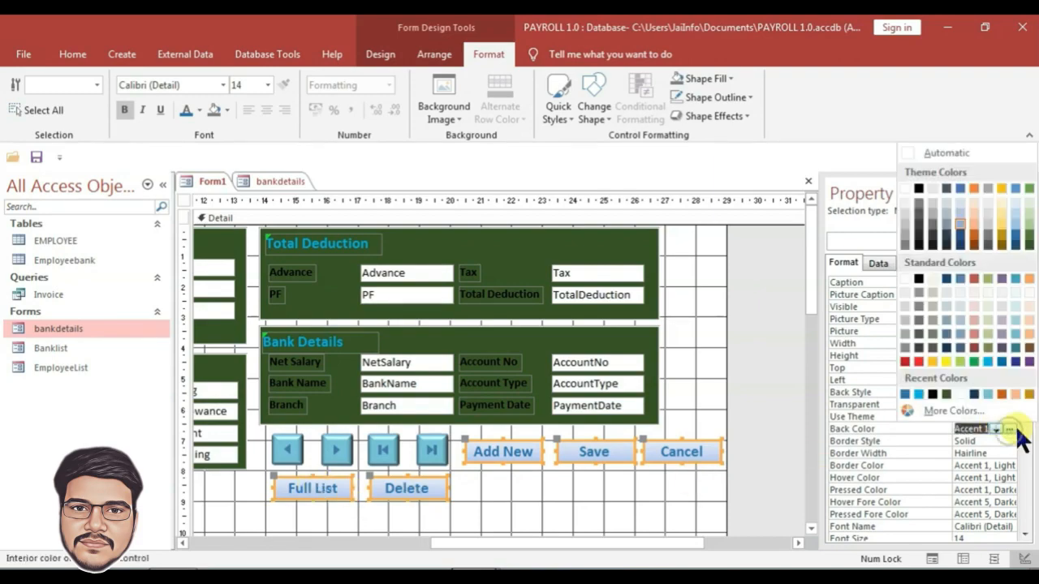
pyautogui.click(1016, 361)
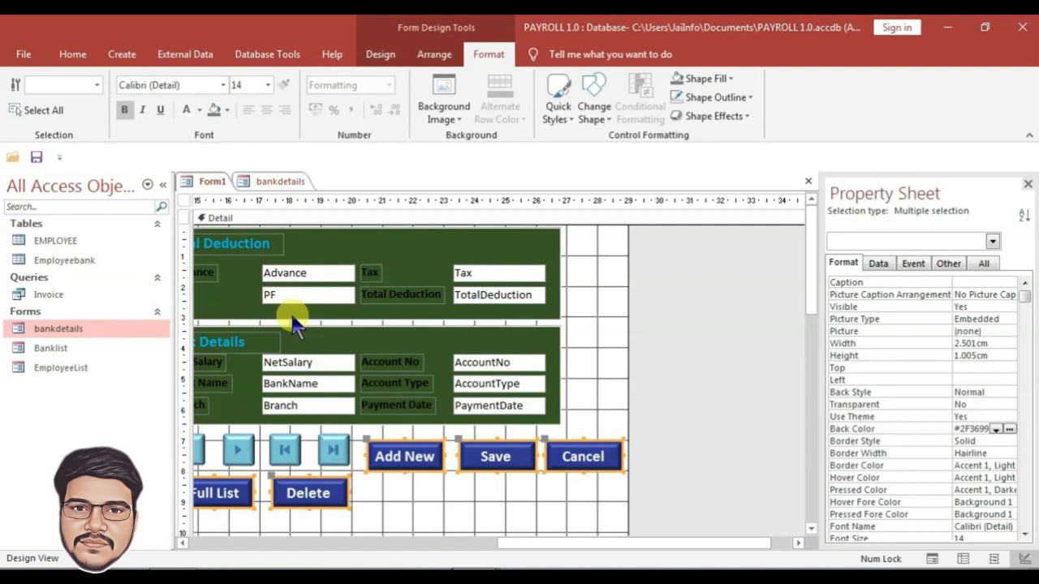
# - Set the form's Navigation Buttons and Record Selectors properties to No and its Pop Up property to Yes
pyautogui.click(182, 200)
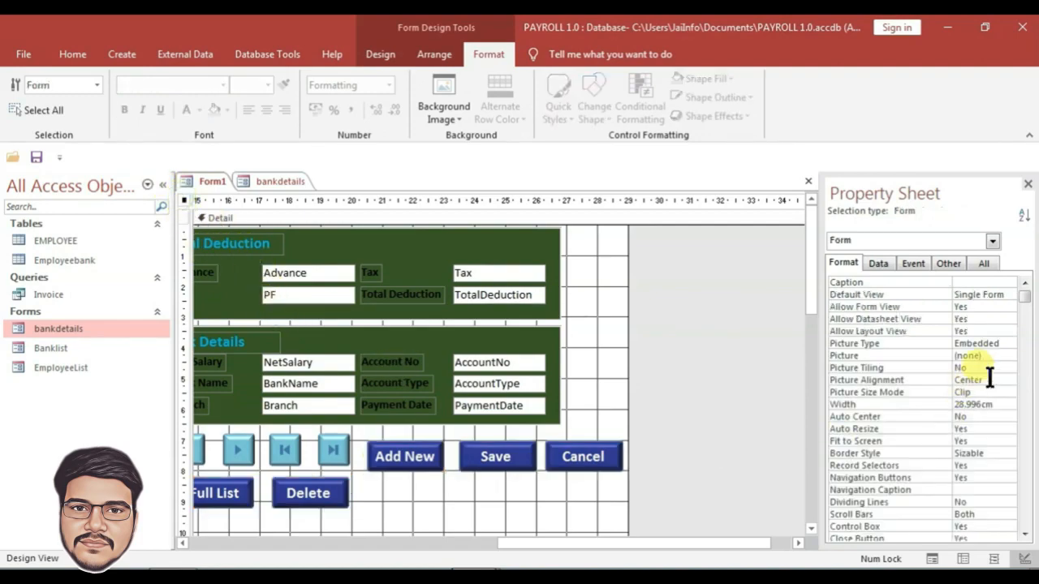
pyautogui.click(982, 482)
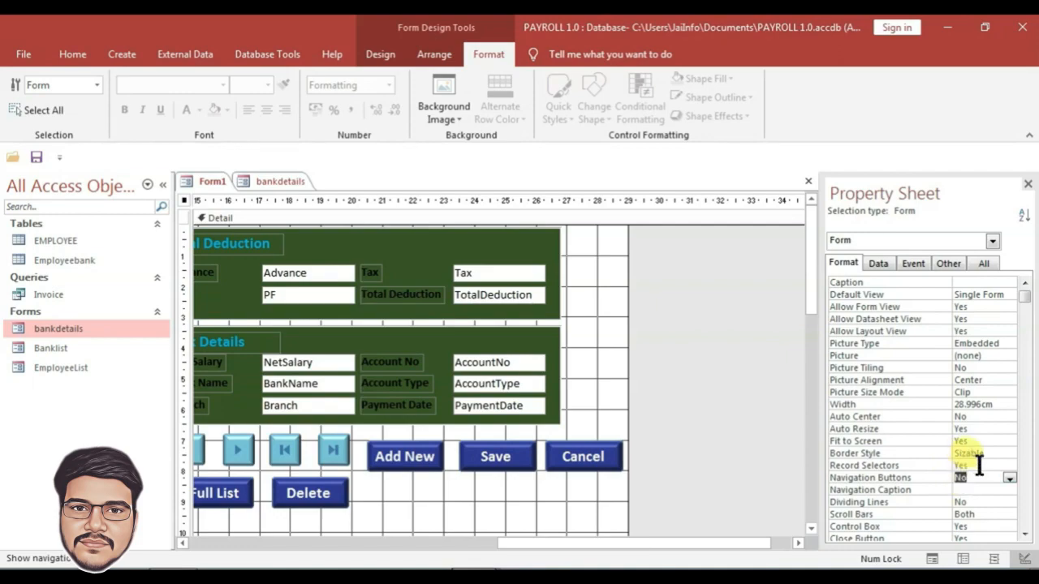
pyautogui.doubleClick(978, 465)
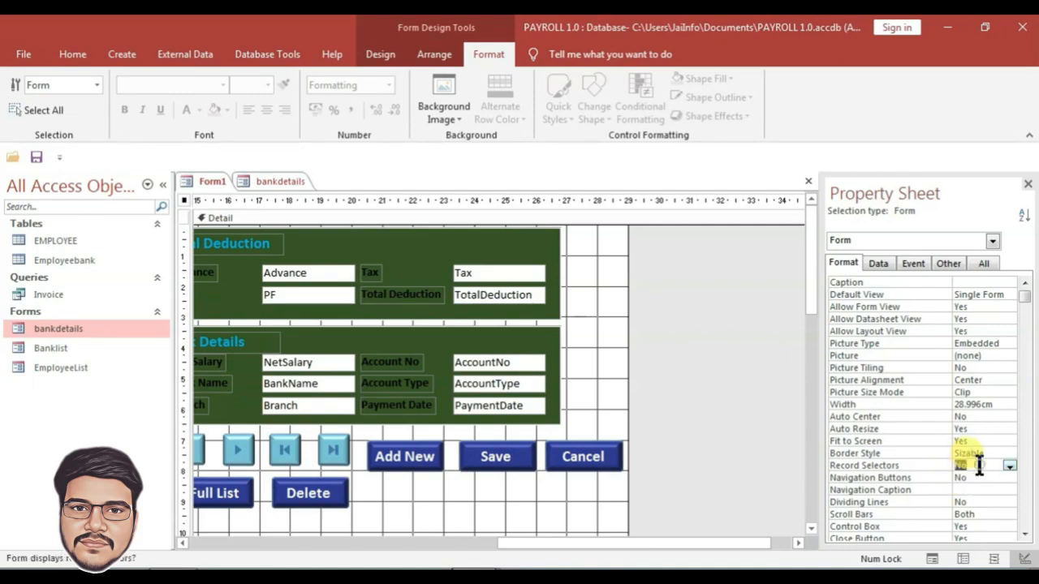
pyautogui.click(982, 266)
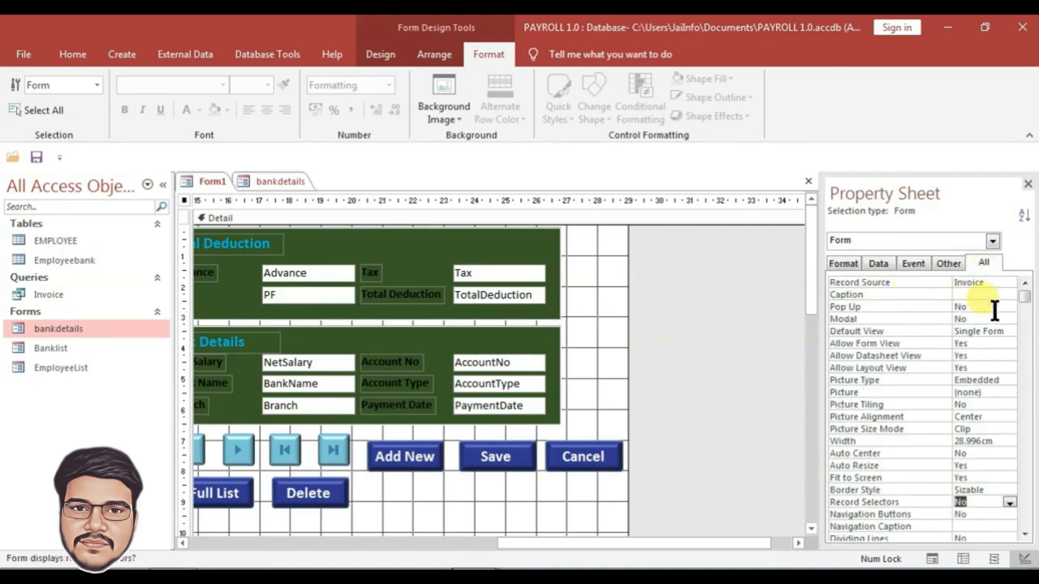
pyautogui.doubleClick(990, 307)
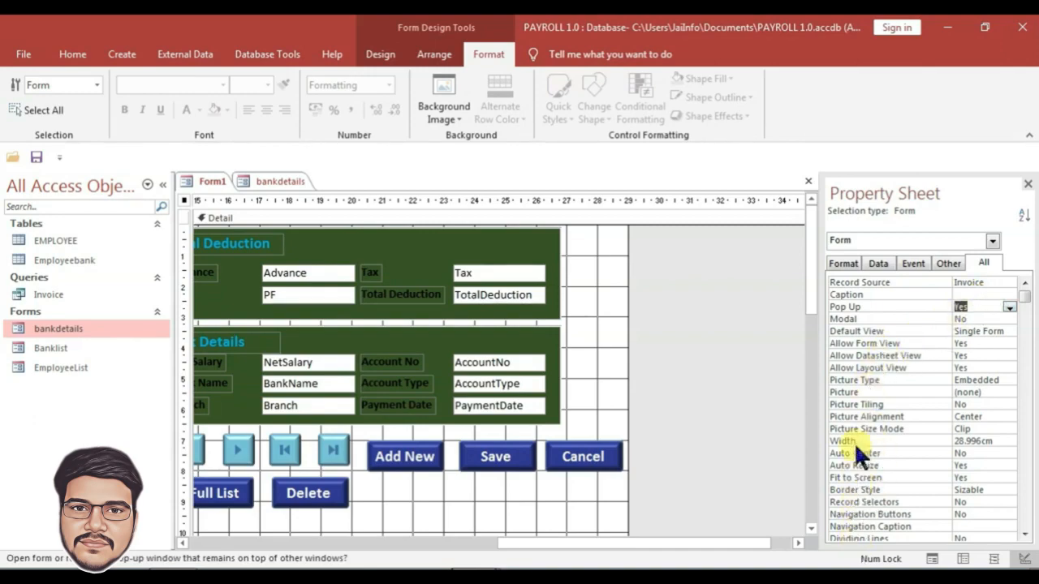
# - Embed the EmployeeList form as a subform below the Total Earning box and delete its attached label
pyautogui.moveTo(533, 543); pyautogui.dragTo(188, 533)
pyautogui.scroll(-3, 247, 522)
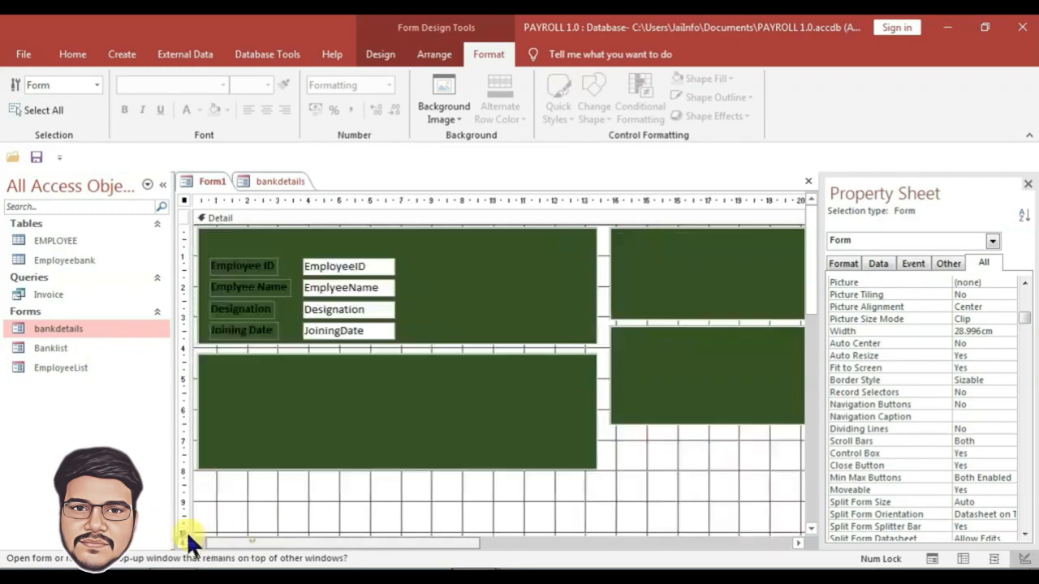
pyautogui.scroll(-4, 228, 496)
pyautogui.click(229, 500)
pyautogui.scroll(-5, 292, 494)
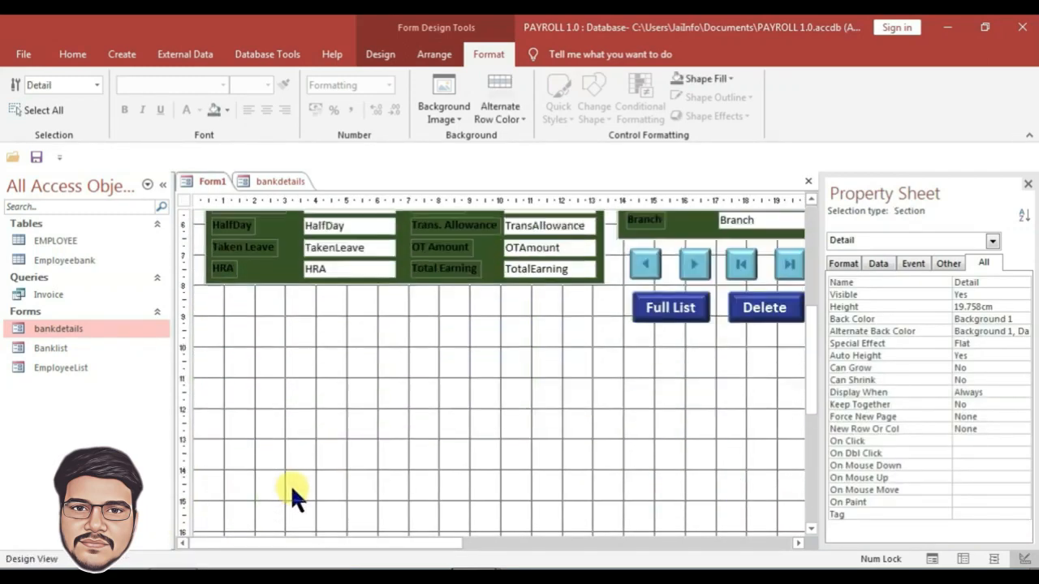
pyautogui.moveTo(53, 366); pyautogui.dragTo(212, 374)
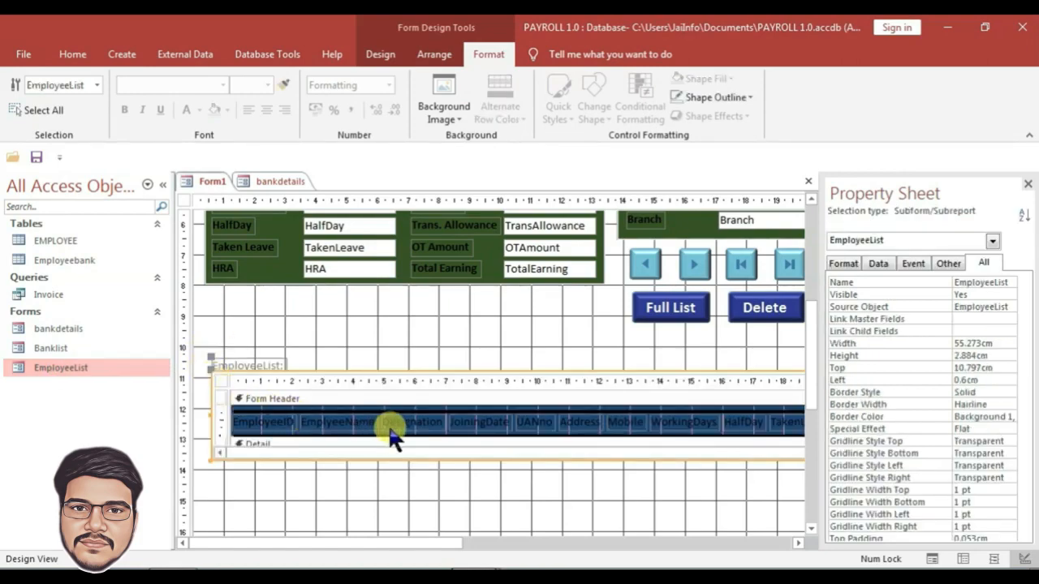
pyautogui.click(249, 362)
pyautogui.press('Delete')
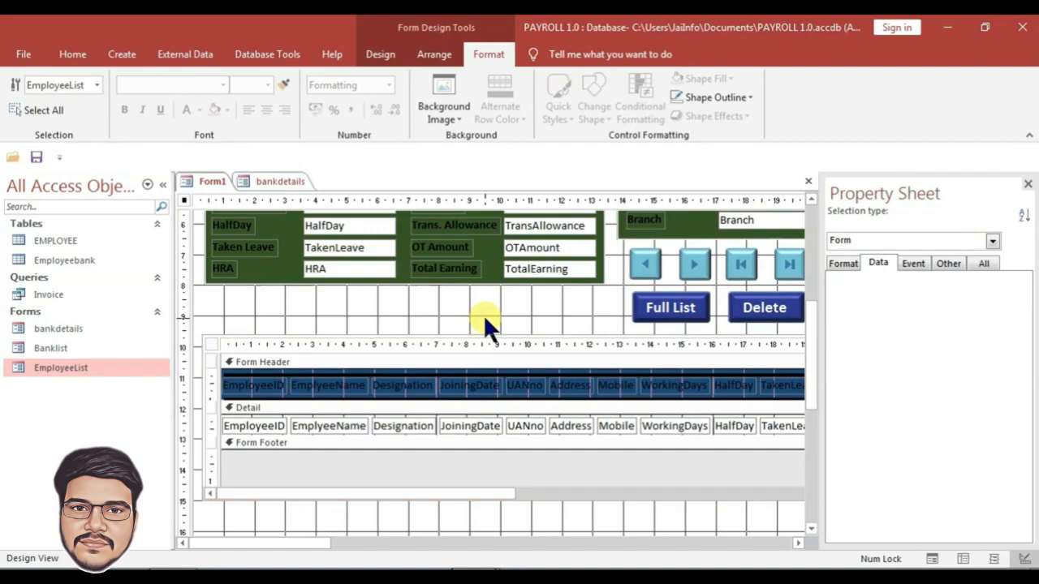
# - Add the Form Header/Footer sections to the form
pyautogui.click(484, 317)
pyautogui.scroll(3, 486, 325)
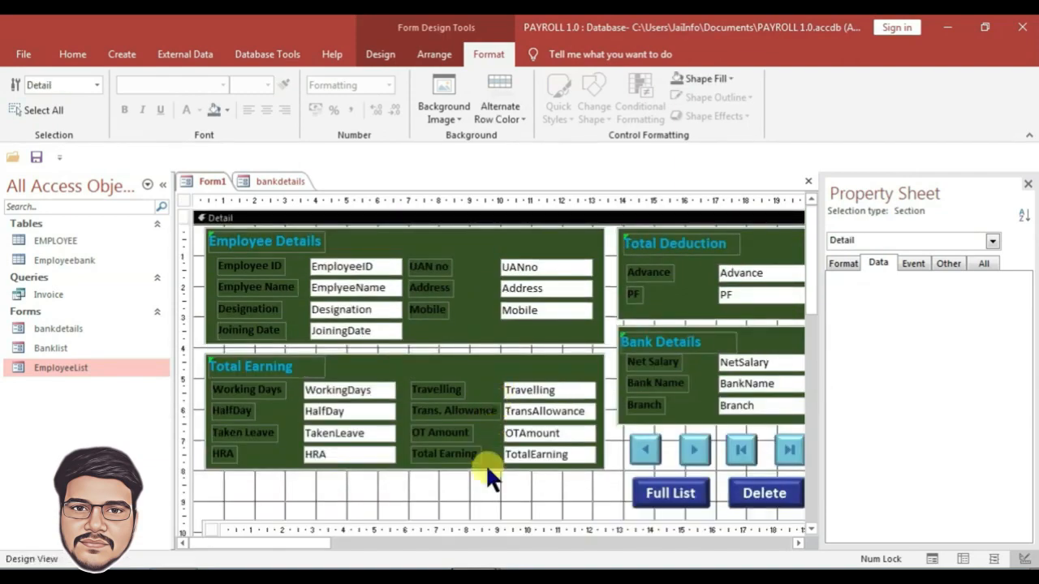
pyautogui.rightClick(480, 486)
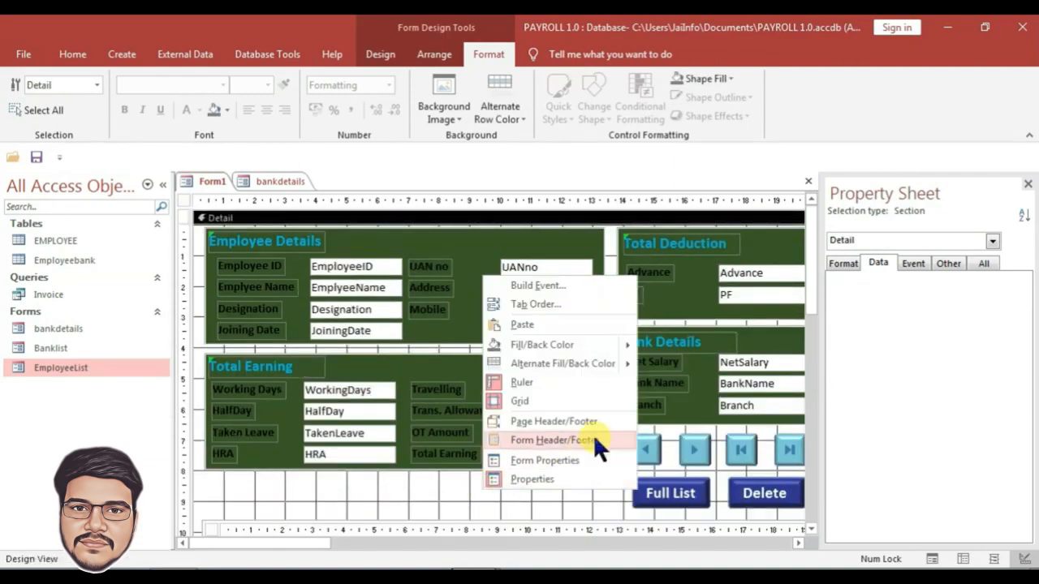
pyautogui.click(559, 439)
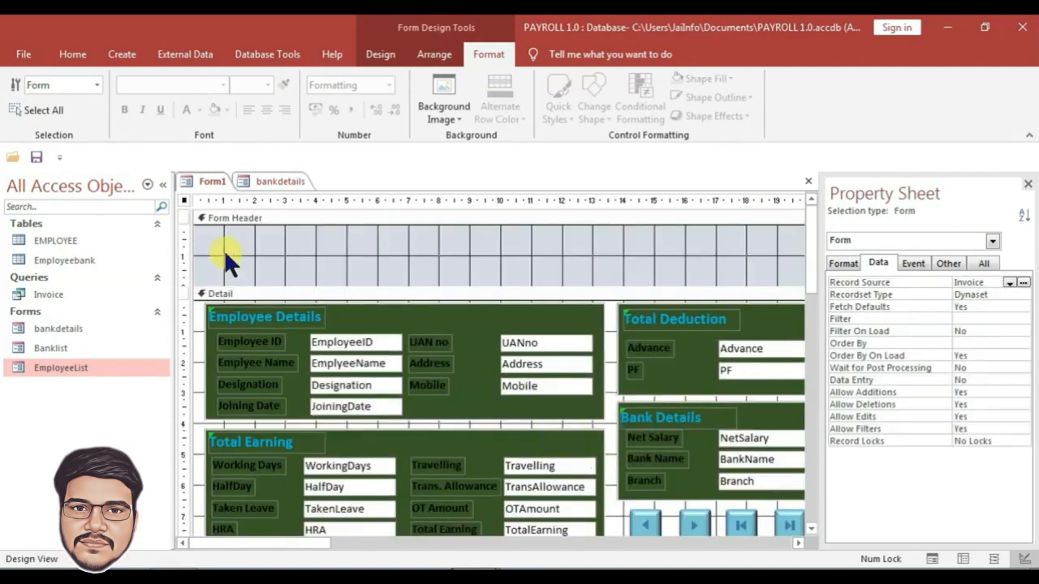
# - Copy the EMPLOYEE BANK DETAILS title label from the bankdetails form into the header of Form1
pyautogui.click(253, 180)
pyautogui.click(436, 254)
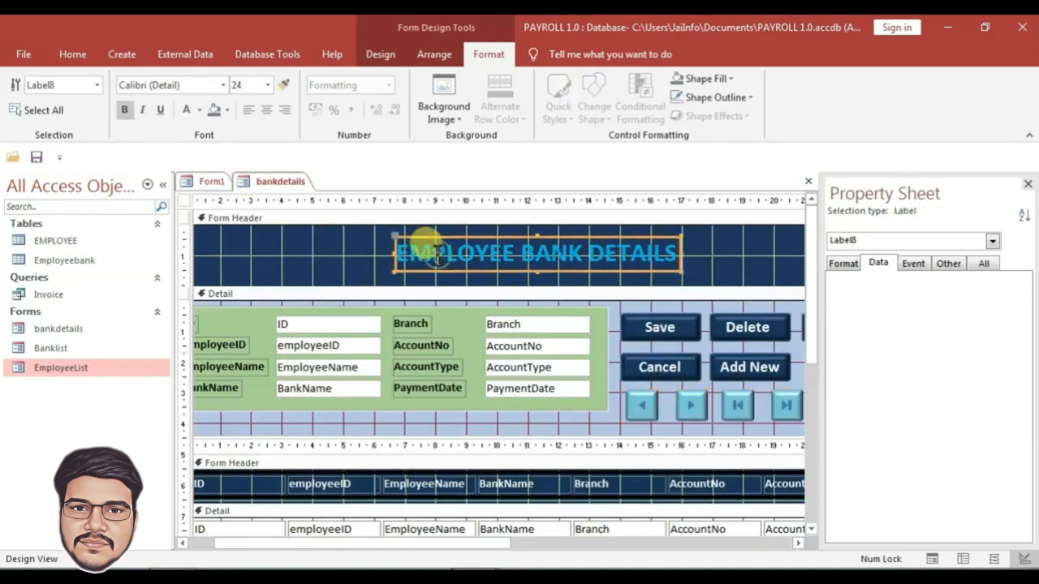
pyautogui.click(210, 182)
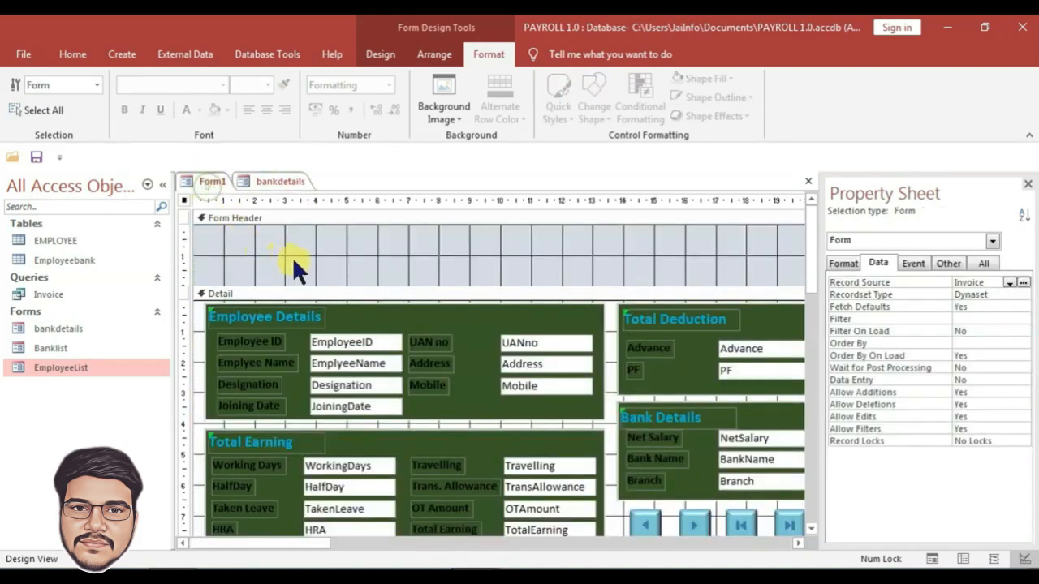
pyautogui.click(293, 257)
pyautogui.hotkey('ctrl', 'v')
# - Set the form header's back color to the darkest Accent 1 blue theme shade
pyautogui.click(520, 260)
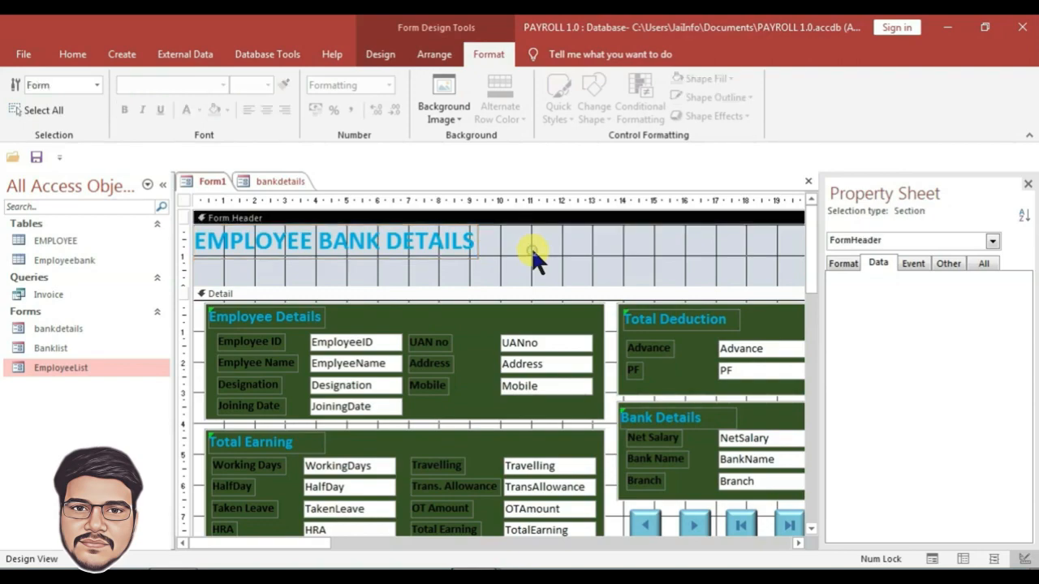
pyautogui.click(841, 263)
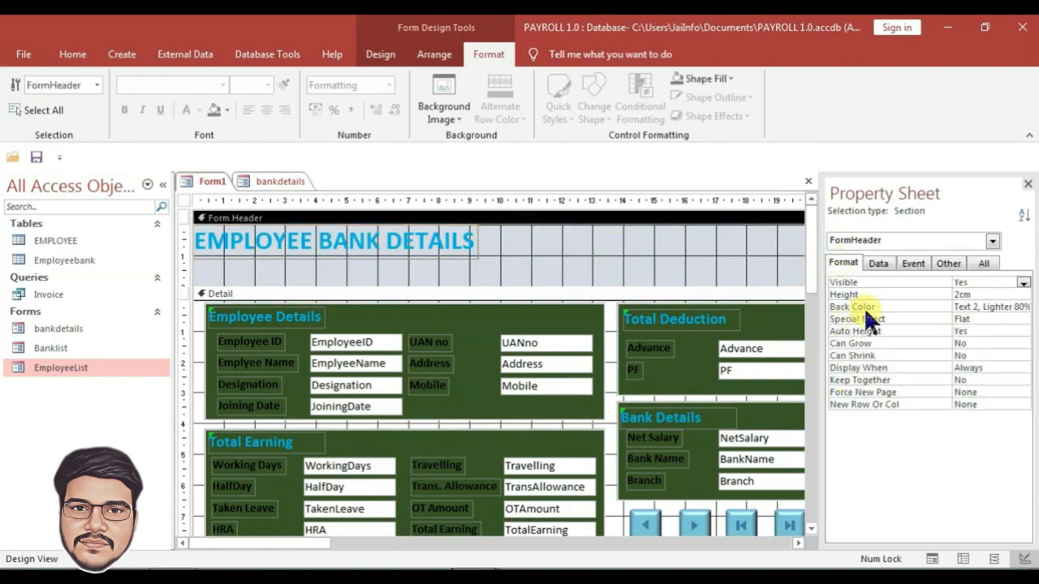
pyautogui.click(974, 306)
pyautogui.click(1009, 307)
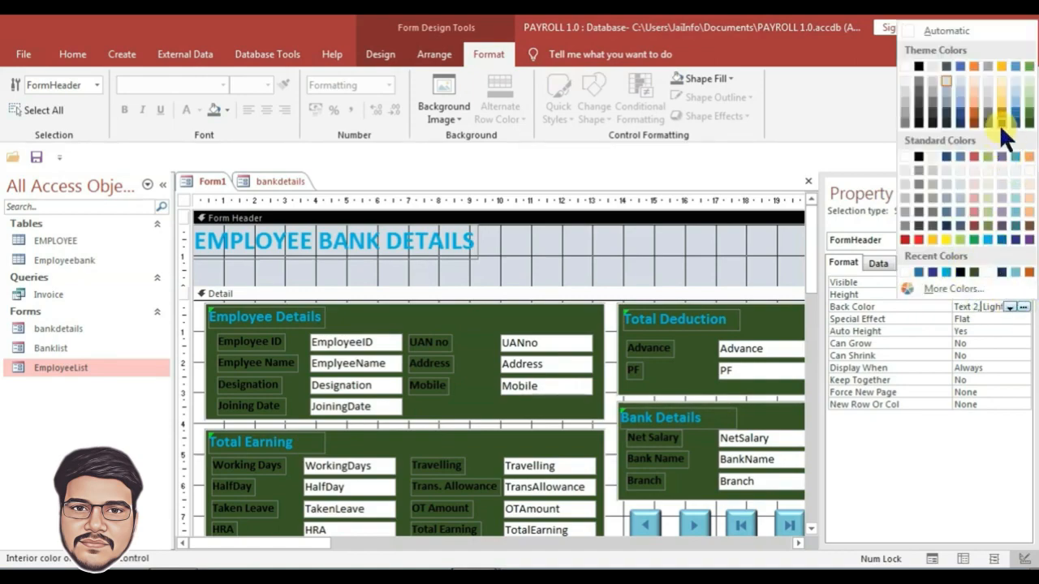
pyautogui.click(959, 123)
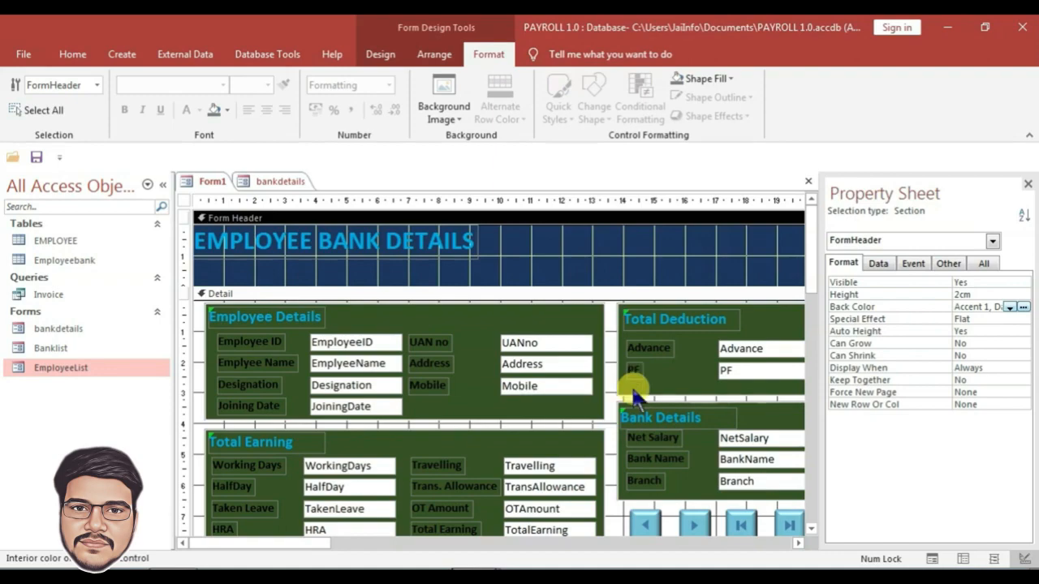
# - Set the Detail section's back color to a lighter blue theme shade
pyautogui.click(611, 459)
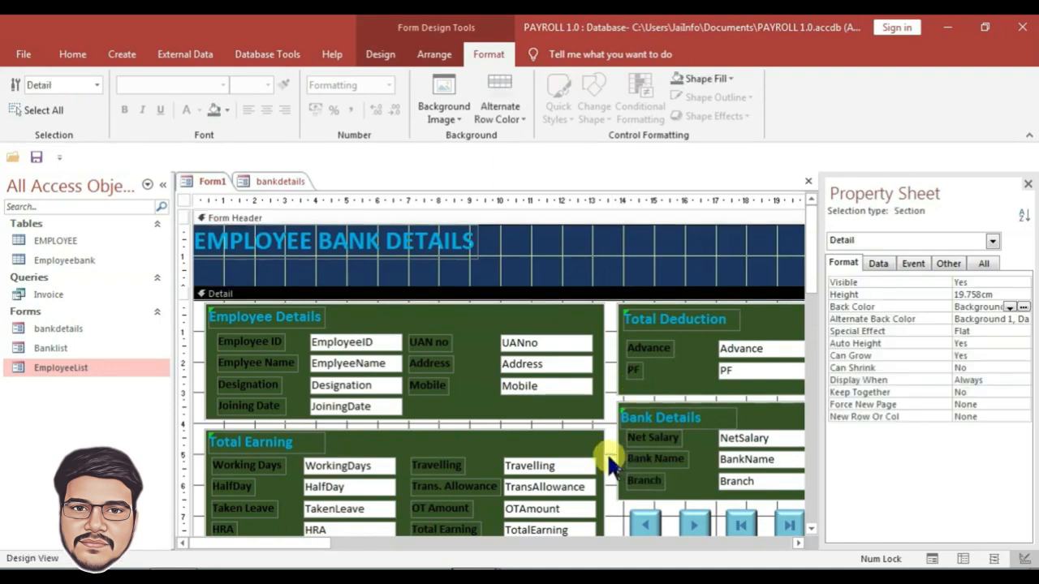
pyautogui.click(1025, 308)
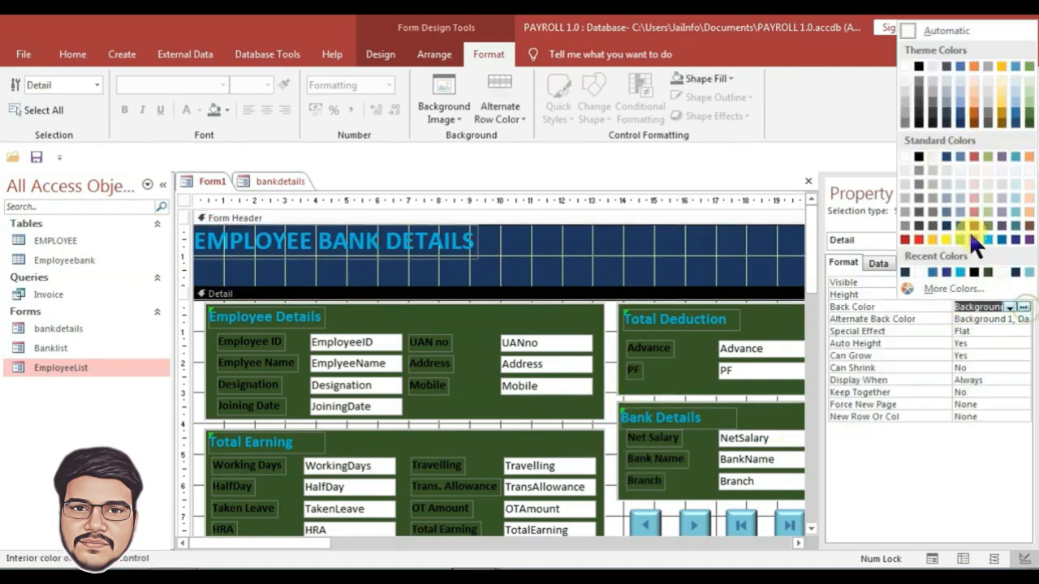
pyautogui.click(961, 108)
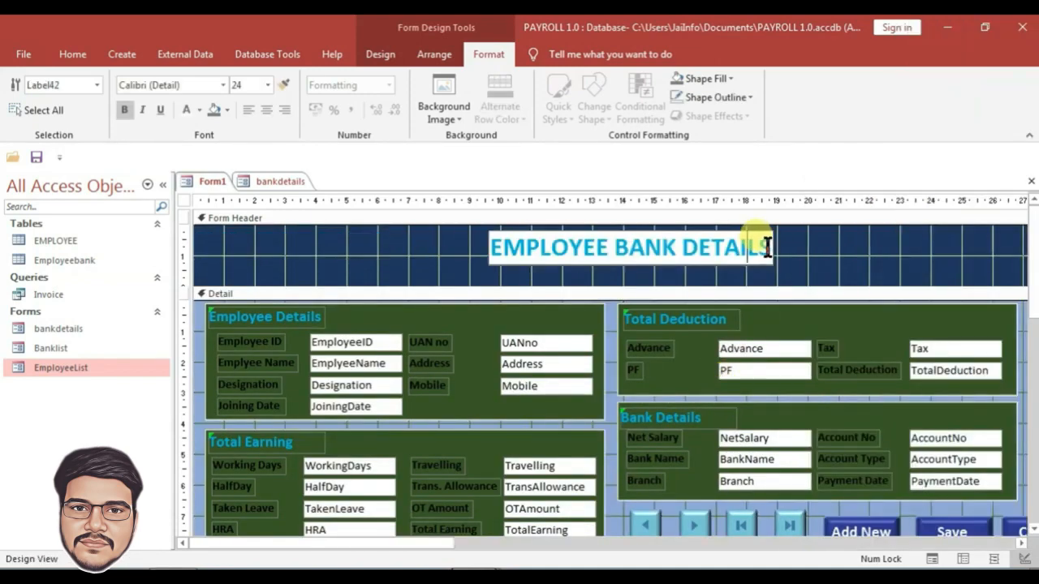
# - Replace the header label's text with "Payroll Management System"
pyautogui.moveTo(767, 248); pyautogui.dragTo(487, 262)
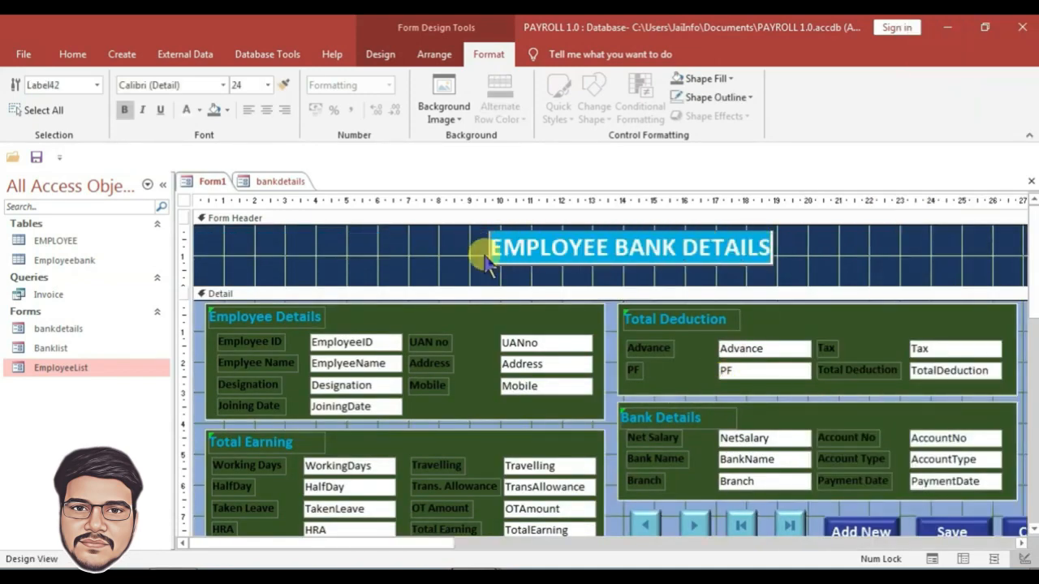
pyautogui.write('Payroll M')
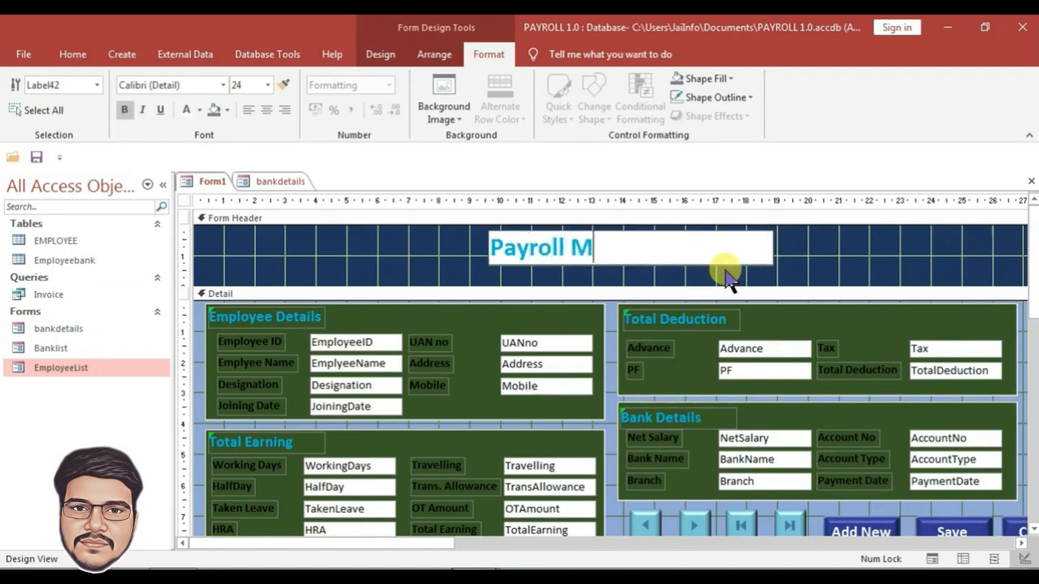
pyautogui.write('anagemtn')
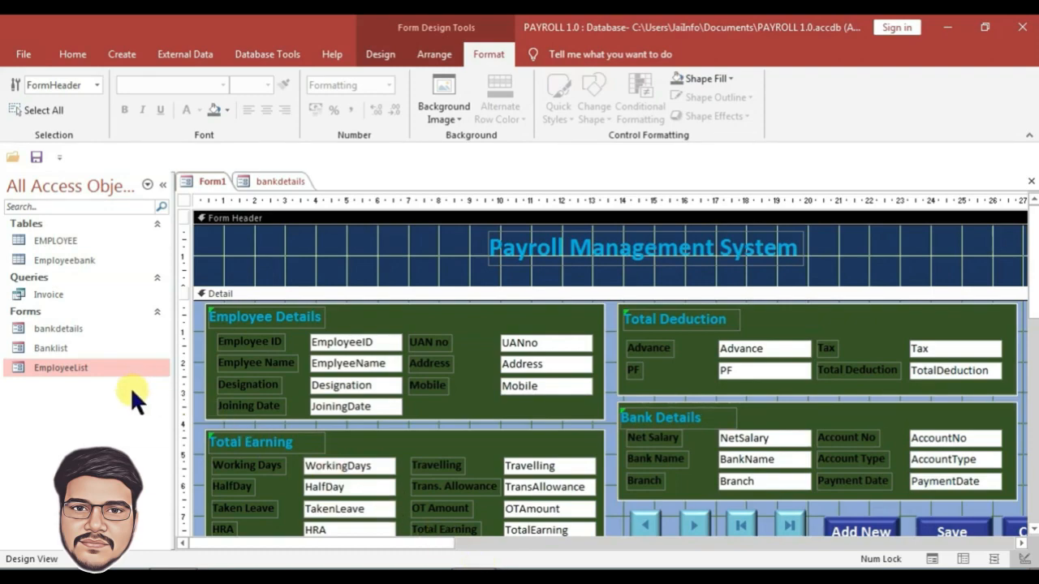
# - Save the form under the name "Payroll"
pyautogui.hotkey('ctrl', 's')
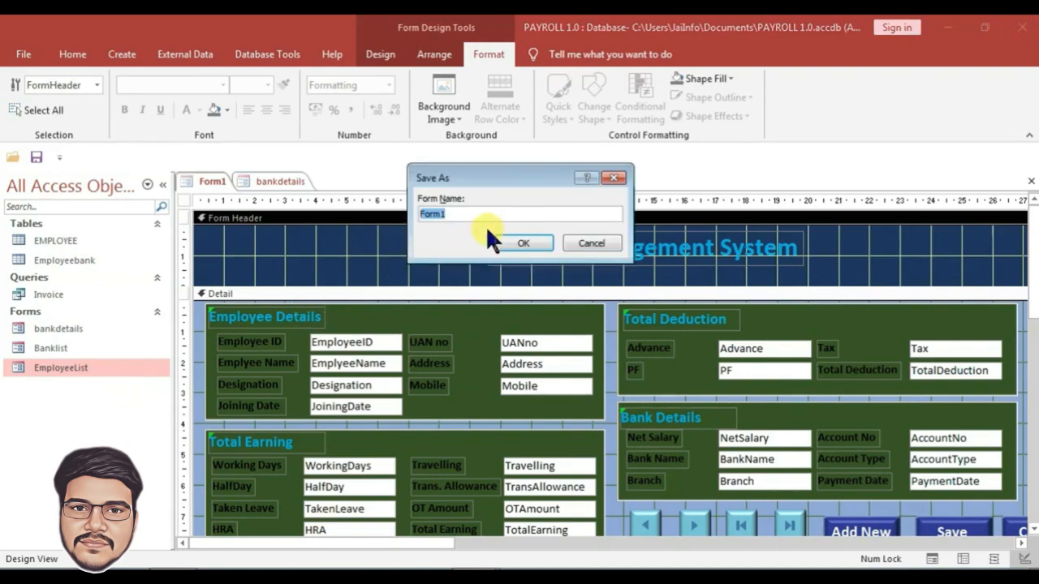
pyautogui.write('Payroll')
pyautogui.click(531, 243)
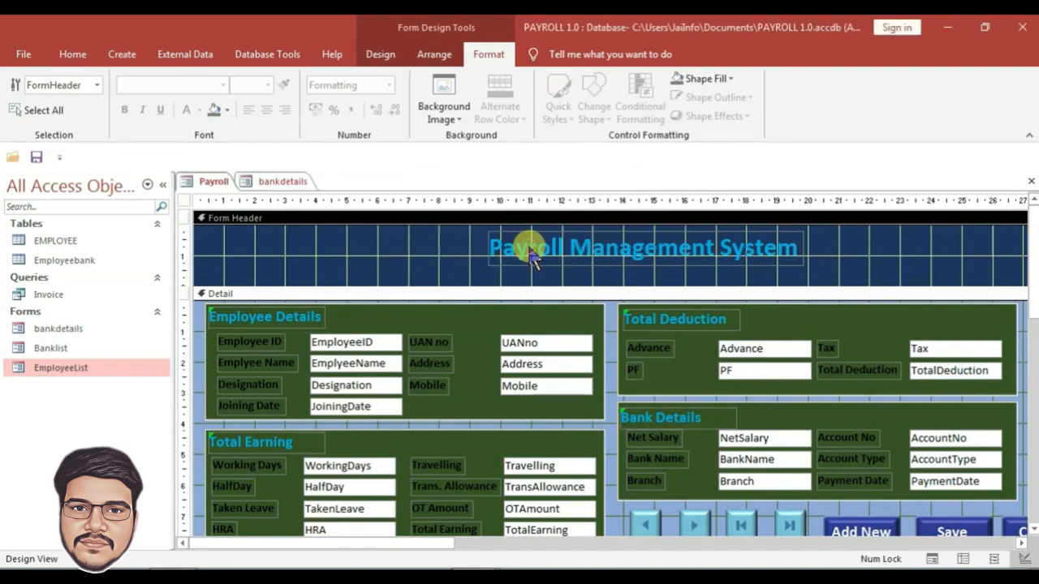
# - Place a command button beside Delete that opens the bankdetails form and shows all the records
pyautogui.scroll(-3, 286, 330)
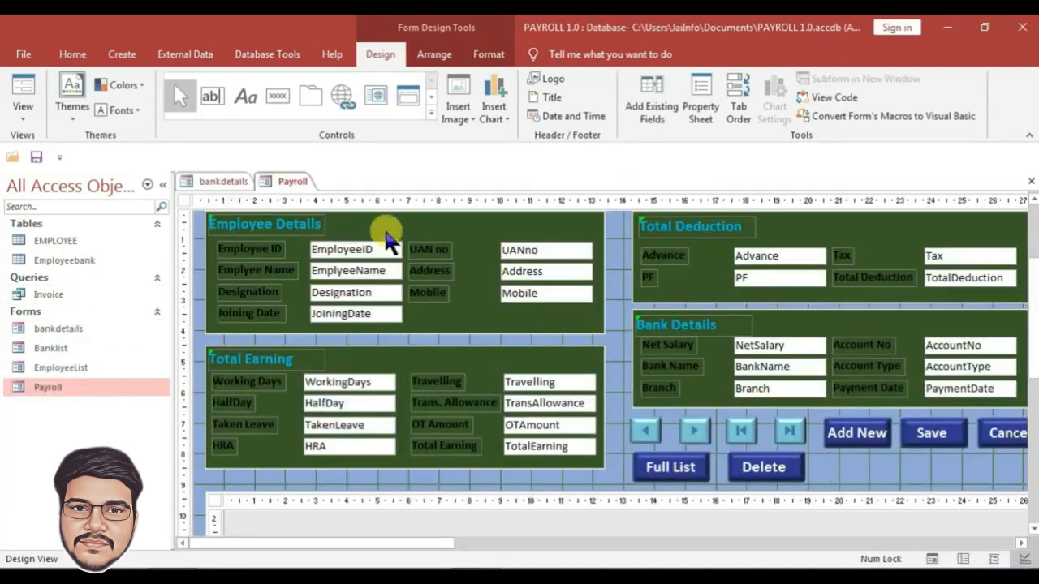
pyautogui.click(274, 97)
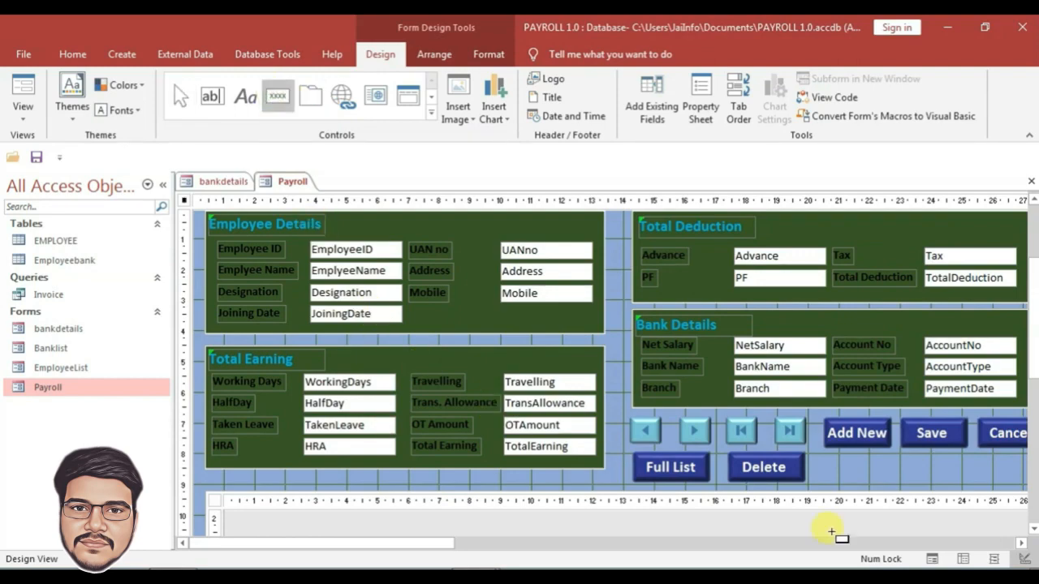
pyautogui.click(826, 452)
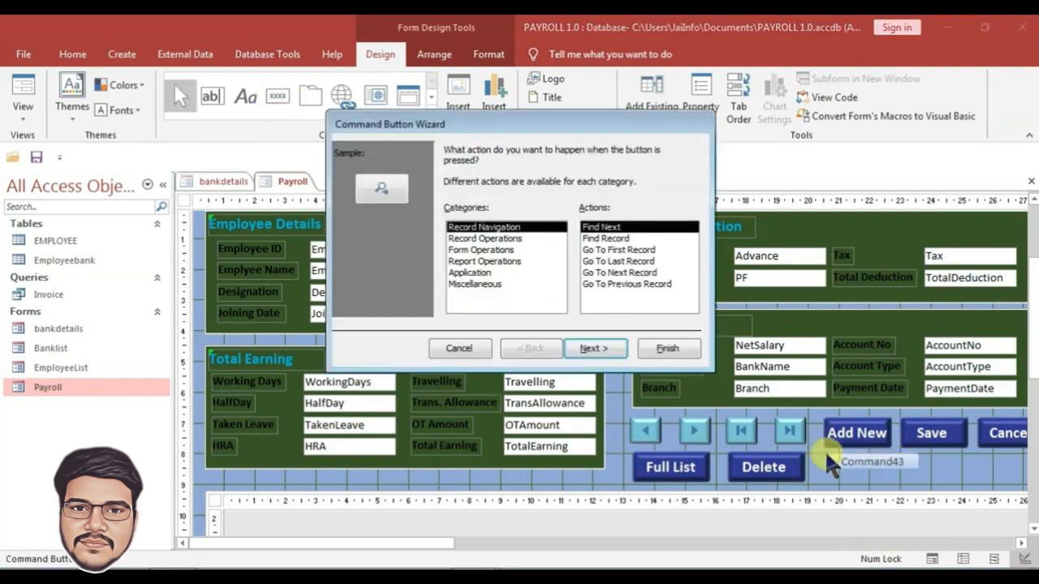
pyautogui.click(473, 249)
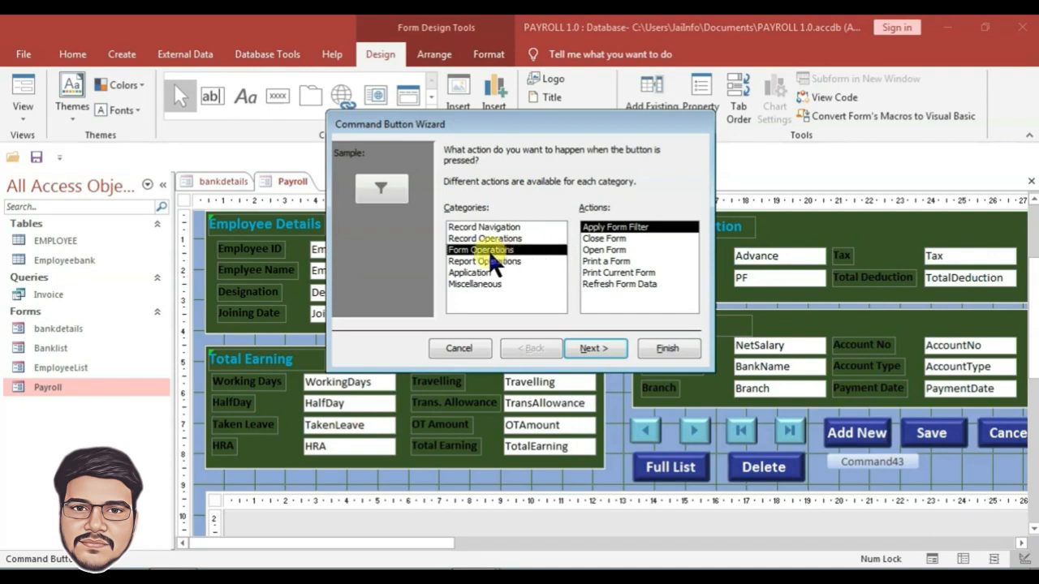
pyautogui.click(605, 250)
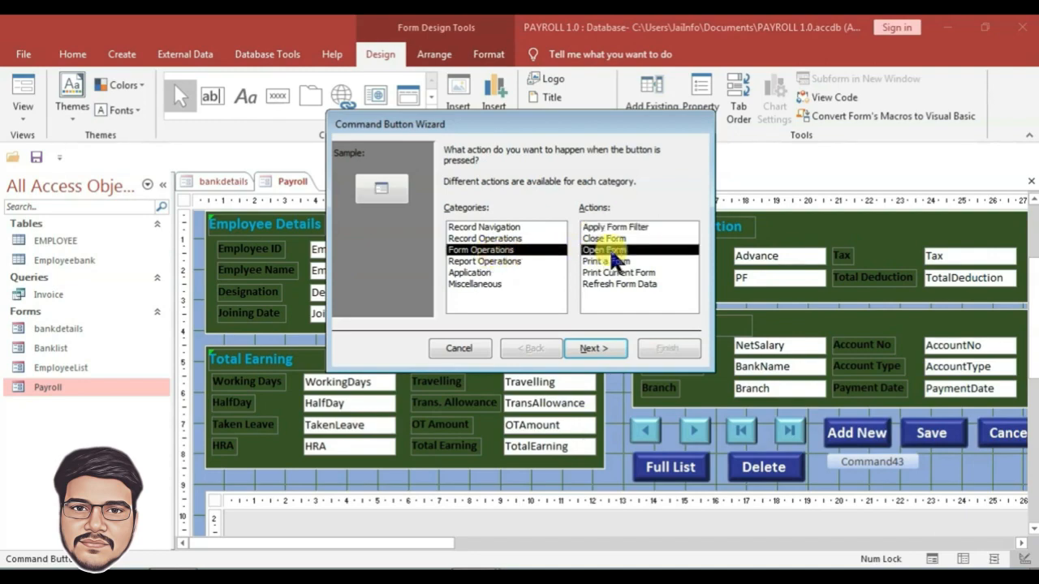
pyautogui.click(599, 343)
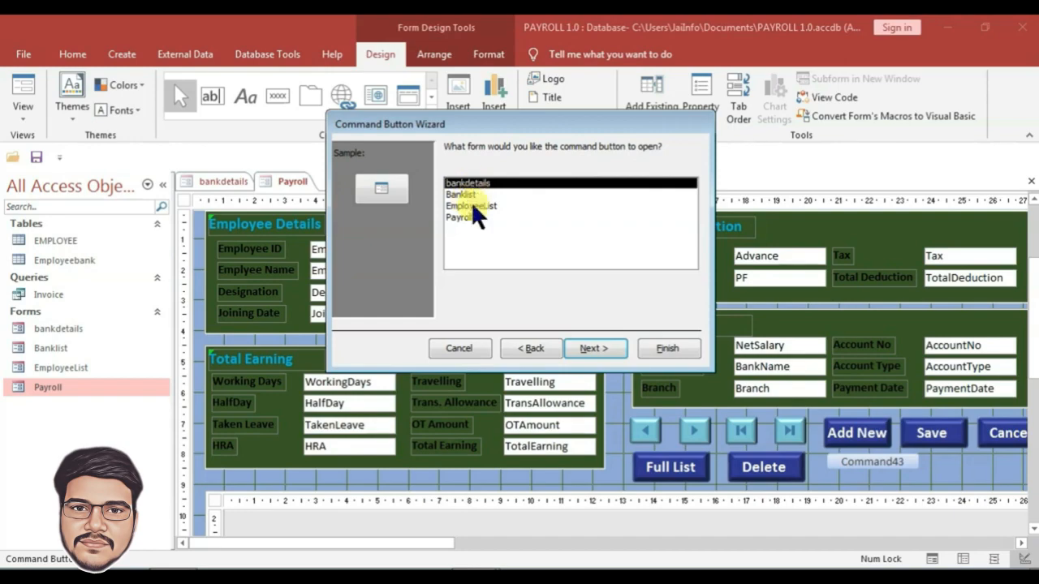
pyautogui.click(598, 346)
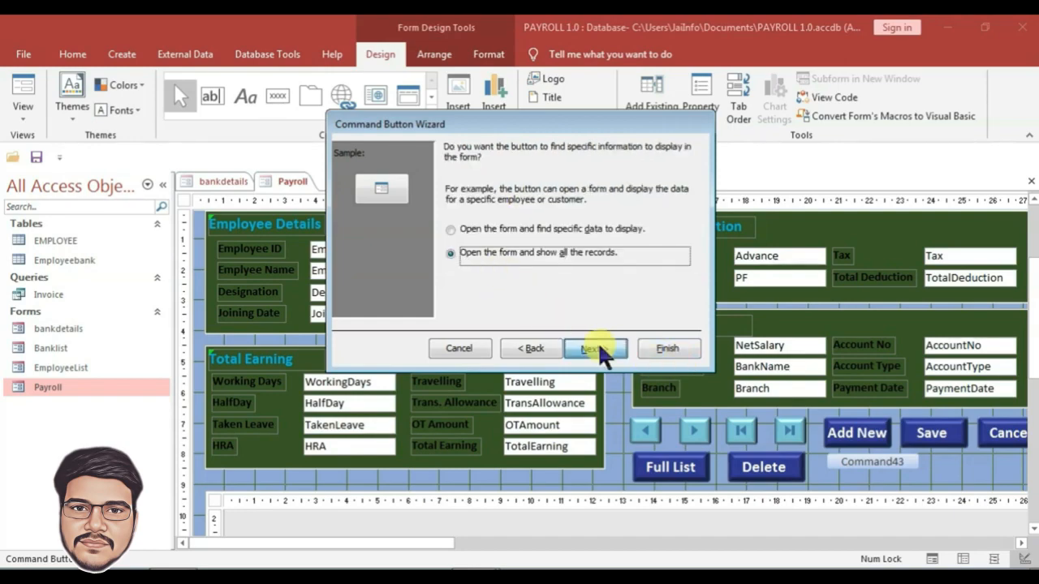
pyautogui.click(596, 347)
# - Caption the new form-opening button with the text "Bank Details" and finish the Command Button Wizard
pyautogui.click(467, 214)
pyautogui.moveTo(566, 216); pyautogui.dragTo(491, 219)
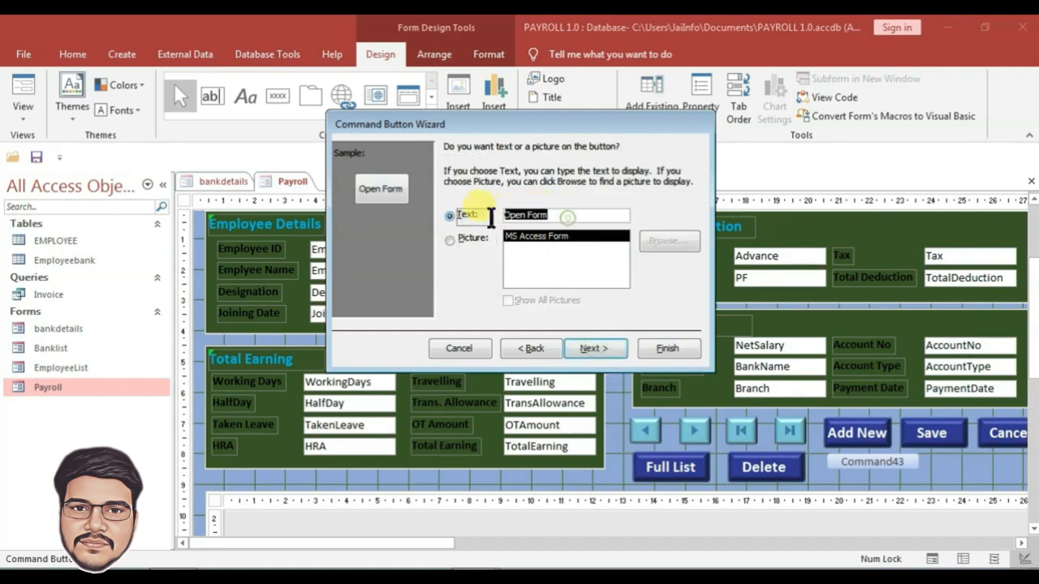
pyautogui.write('Ba')
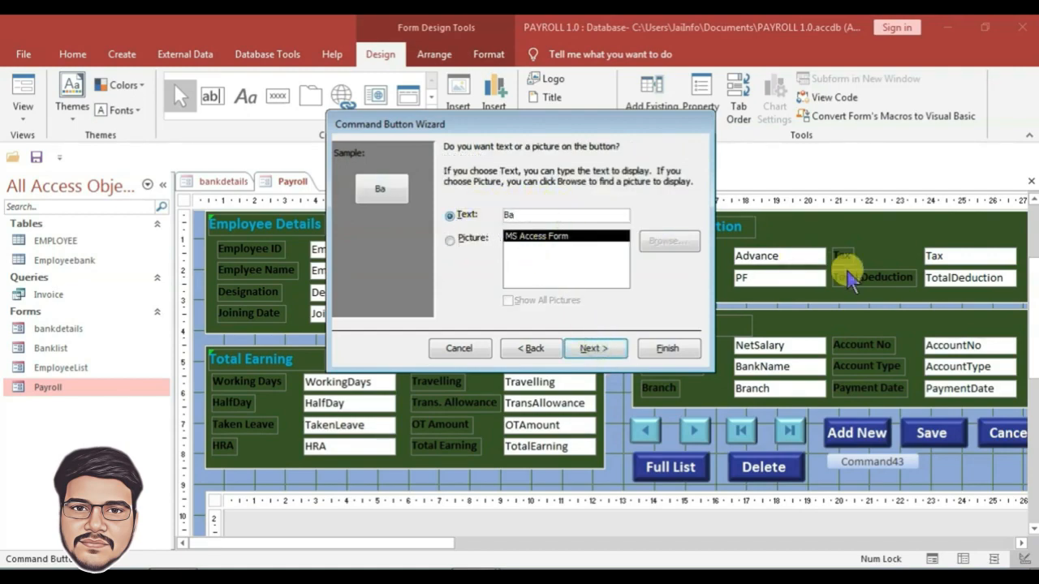
pyautogui.write('nk Details')
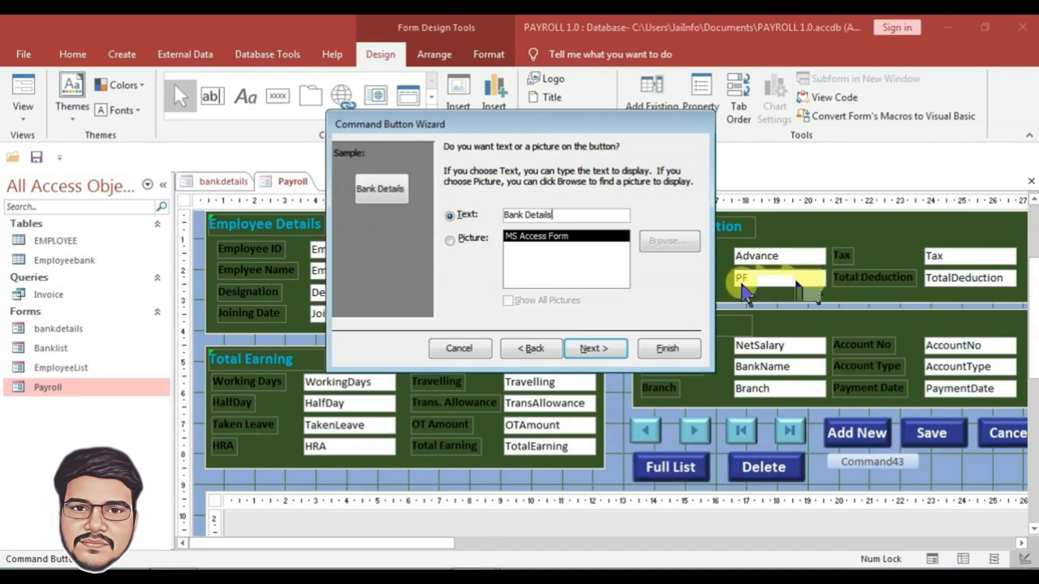
pyautogui.click(667, 348)
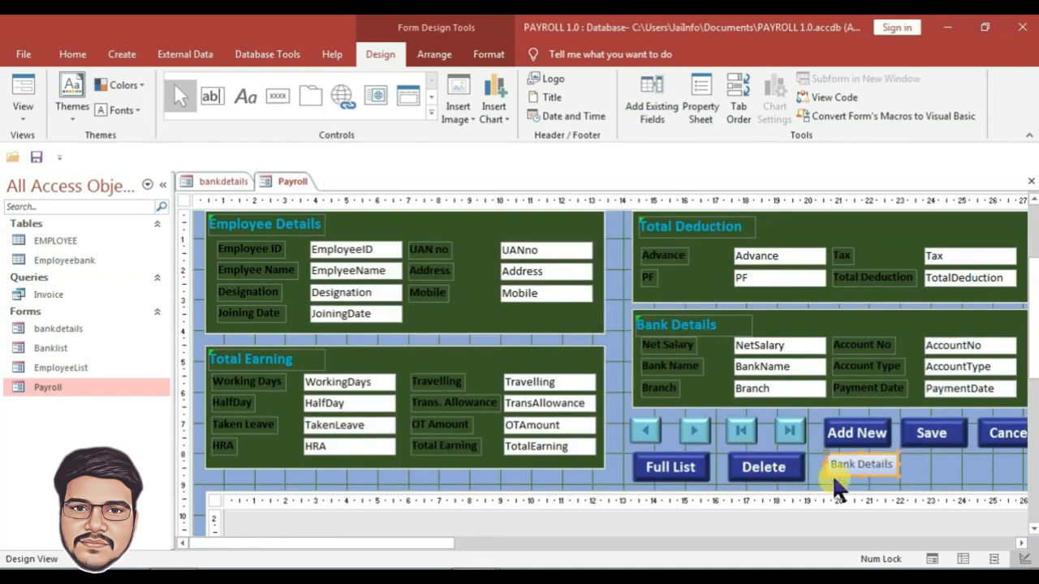
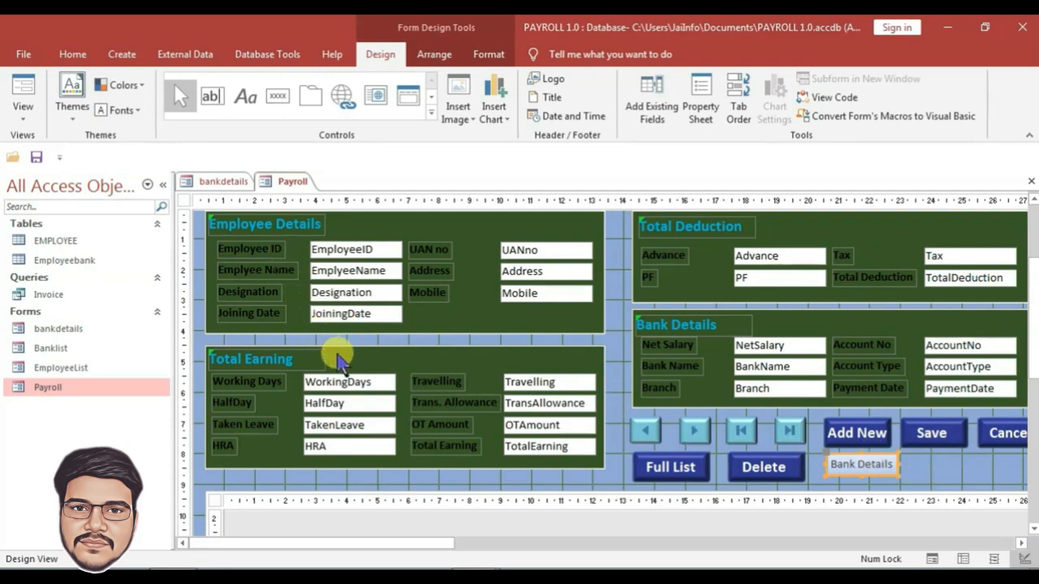
# - Close the Payroll form and create a new blank report in Design view
pyautogui.hotkey('ctrl', 'w')
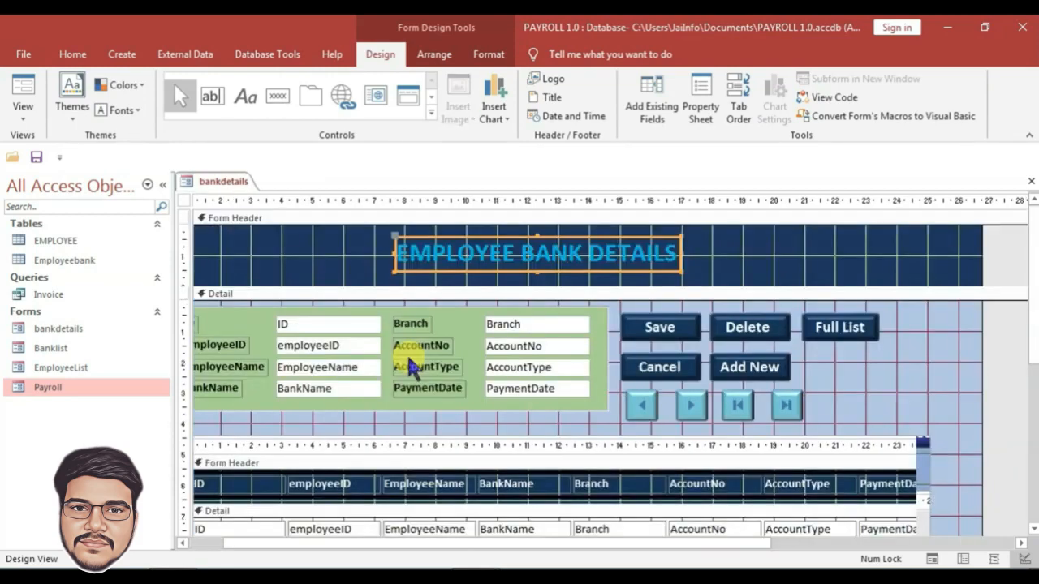
pyautogui.click(118, 54)
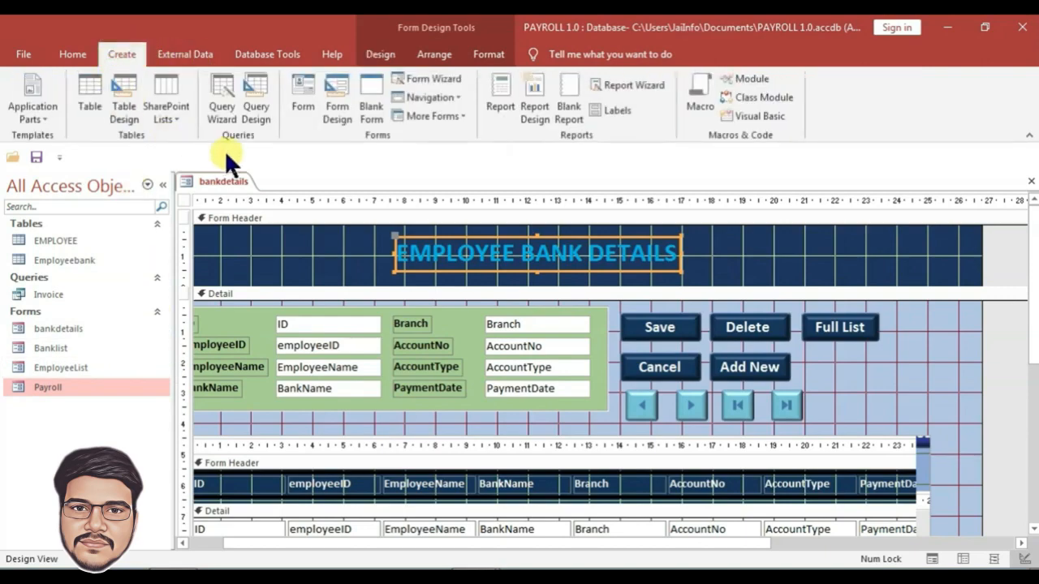
pyautogui.click(534, 112)
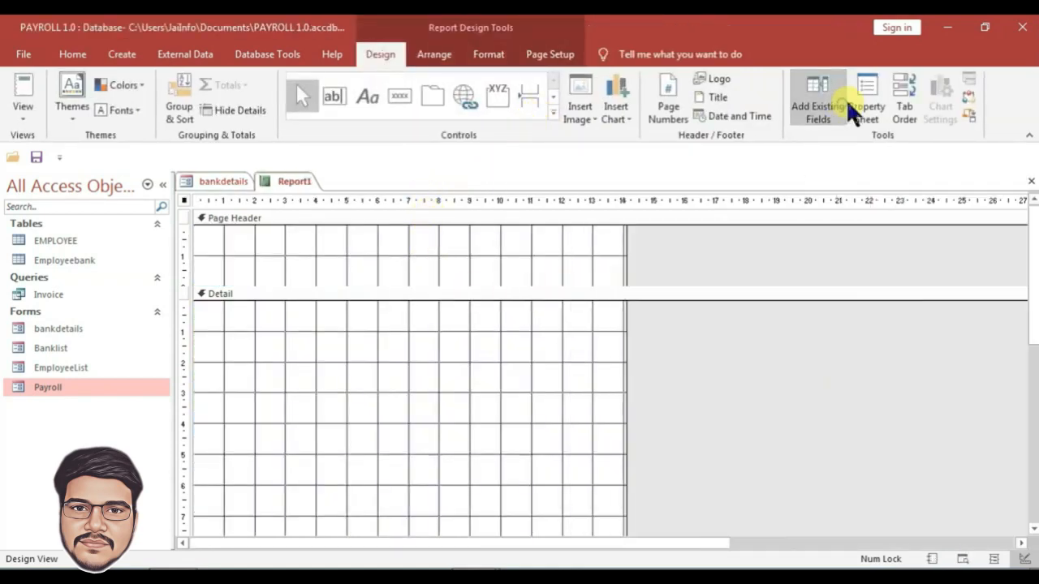
# - Set the new report's record source to the Invoice query
pyautogui.click(865, 110)
pyautogui.click(877, 262)
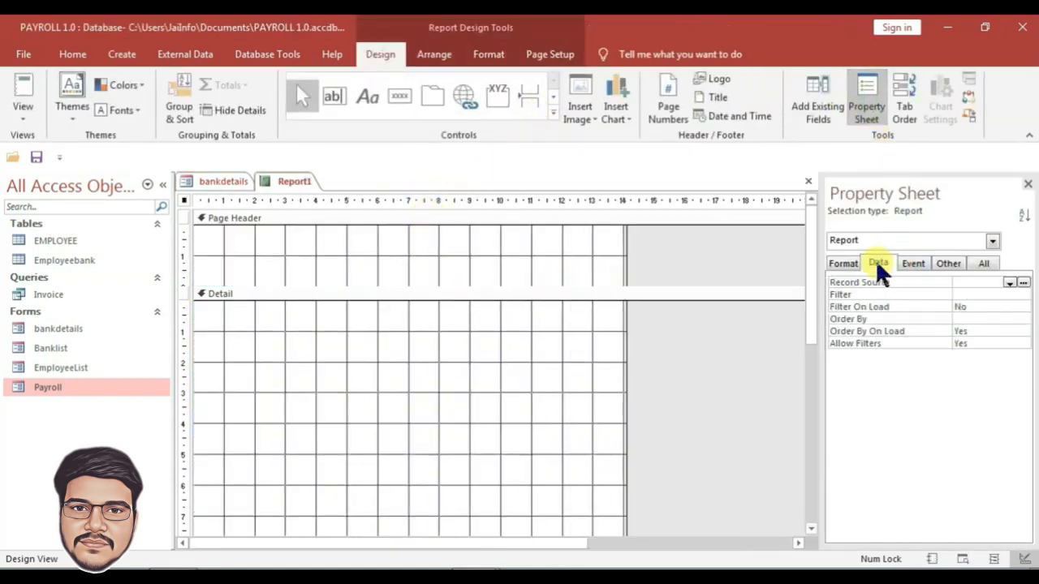
pyautogui.click(1011, 283)
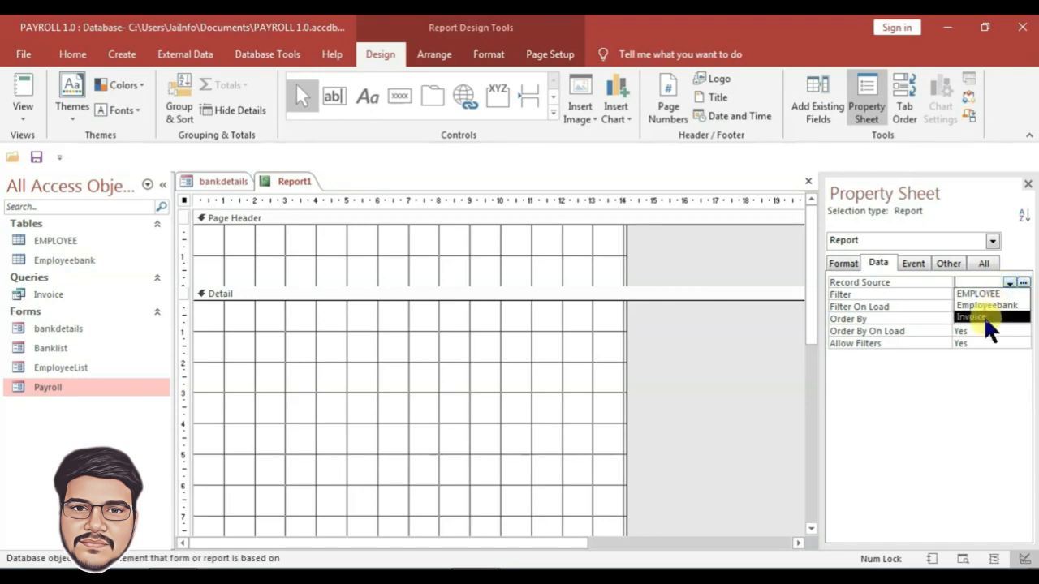
pyautogui.click(984, 316)
pyautogui.click(844, 259)
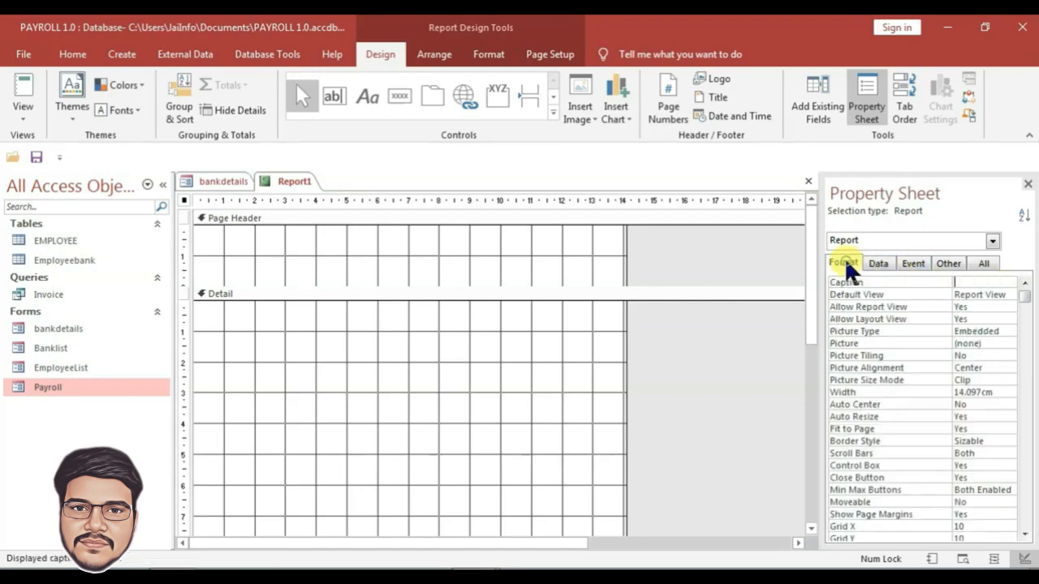
# - Add all the Invoice fields, from EmployeeID through PaymentDate, to the report's Detail section
pyautogui.click(817, 112)
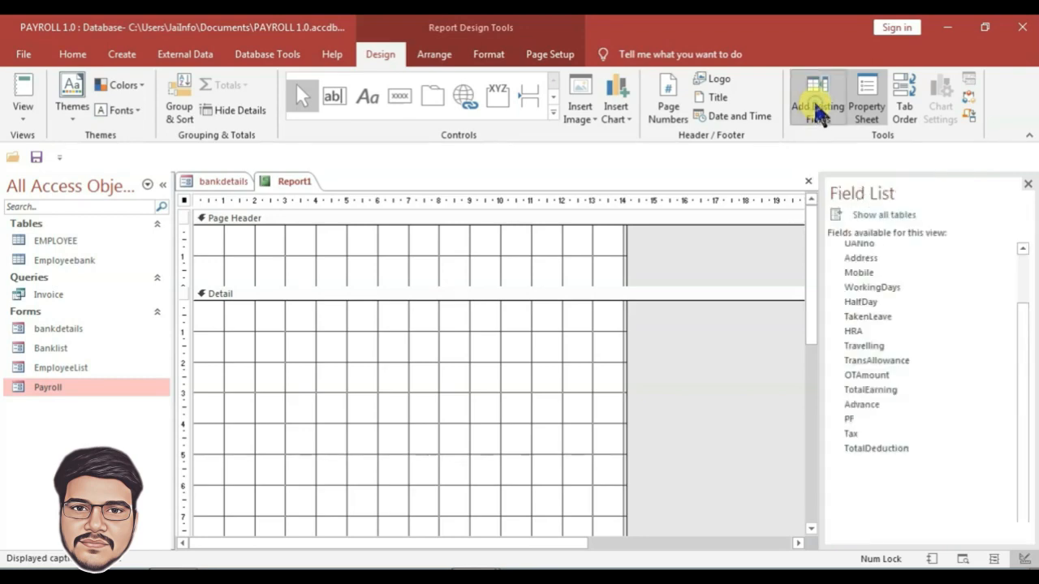
pyautogui.click(875, 242)
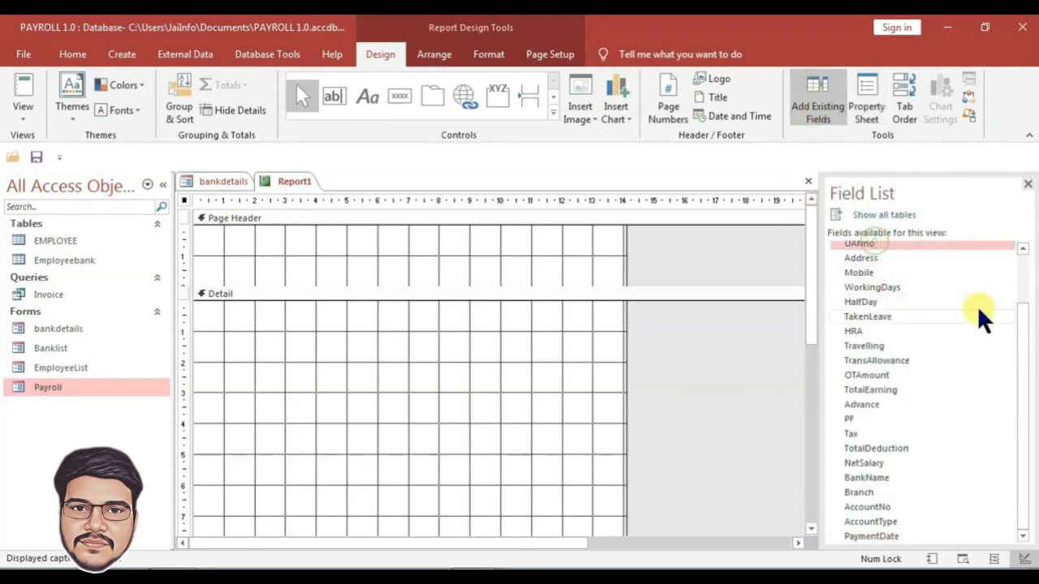
pyautogui.moveTo(1020, 329); pyautogui.dragTo(1016, 260)
pyautogui.click(870, 248)
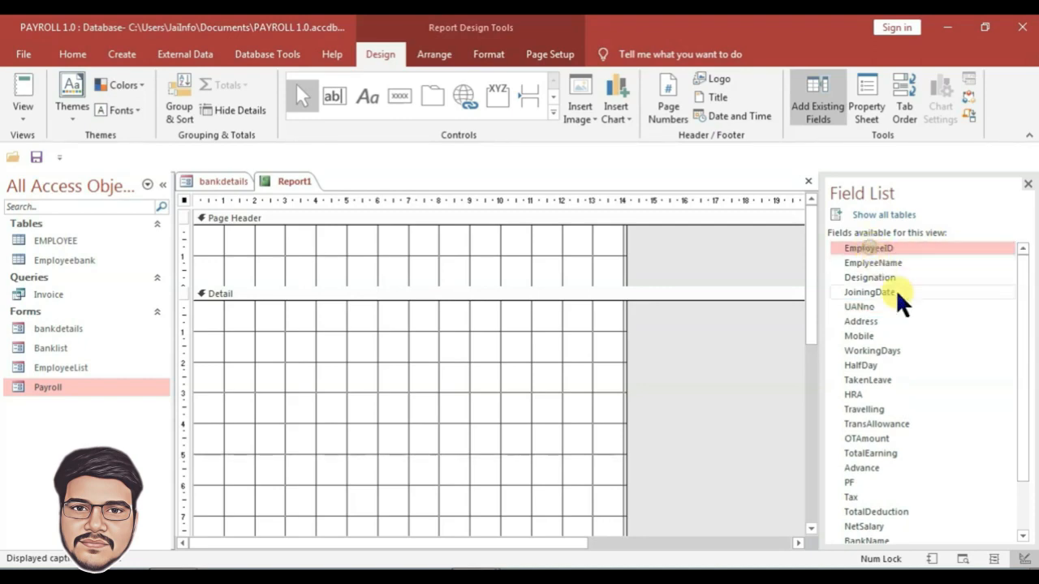
pyautogui.scroll(-2, 983, 344)
pyautogui.keyDown('shift'); pyautogui.click(866, 528); pyautogui.keyUp('shift')
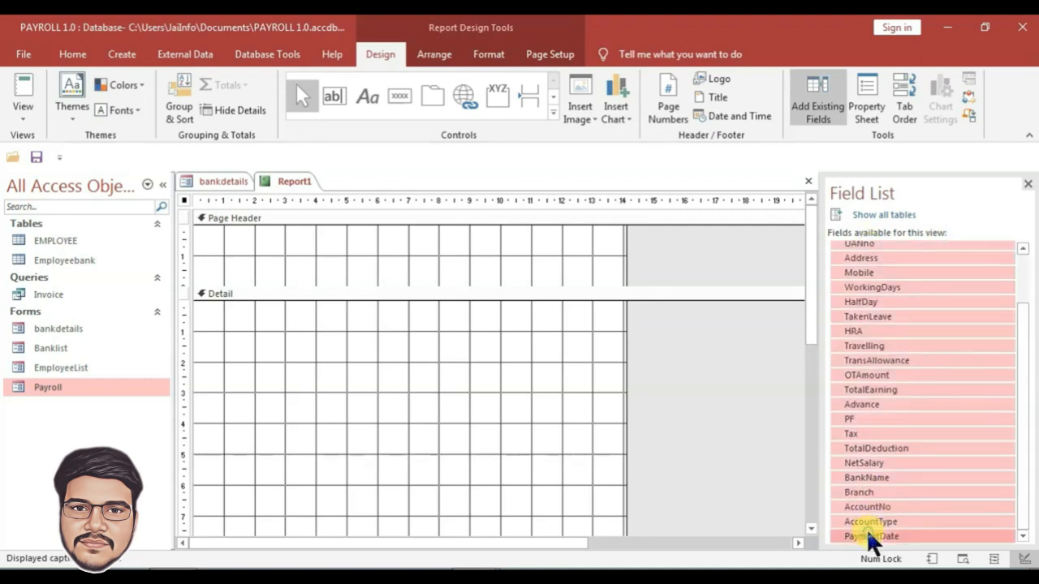
pyautogui.moveTo(887, 302); pyautogui.dragTo(316, 369)
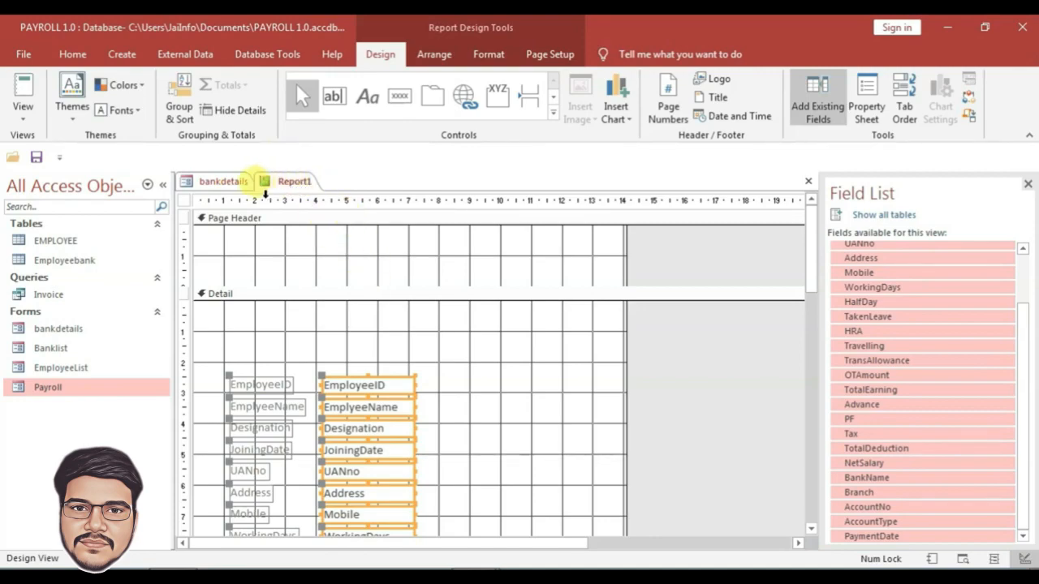
# - Copy the "EMPLOYEE BANK DETAILS" title label from the bankdetails form into the report's Page Header
pyautogui.click(230, 180)
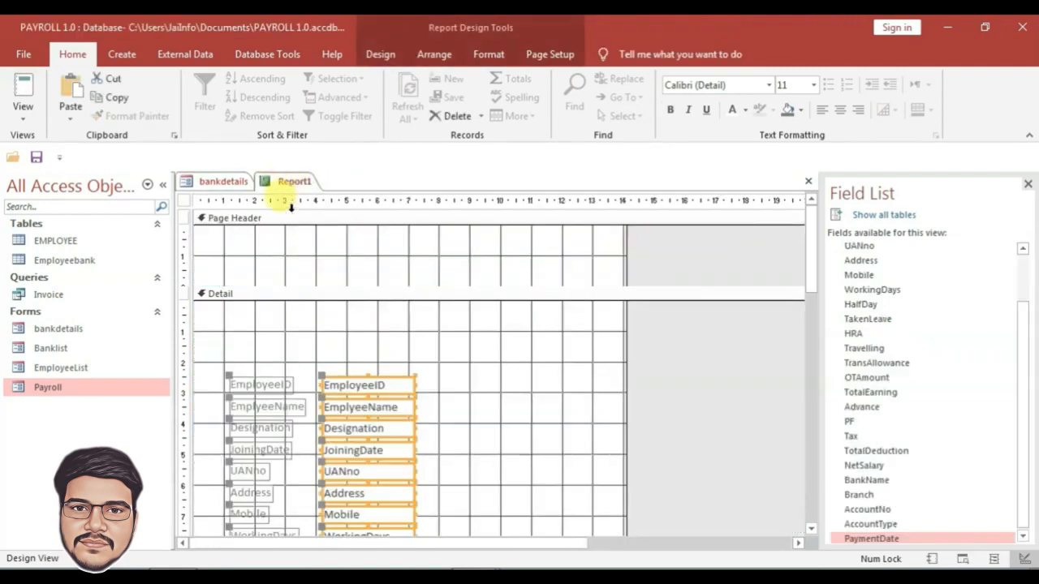
pyautogui.click(302, 179)
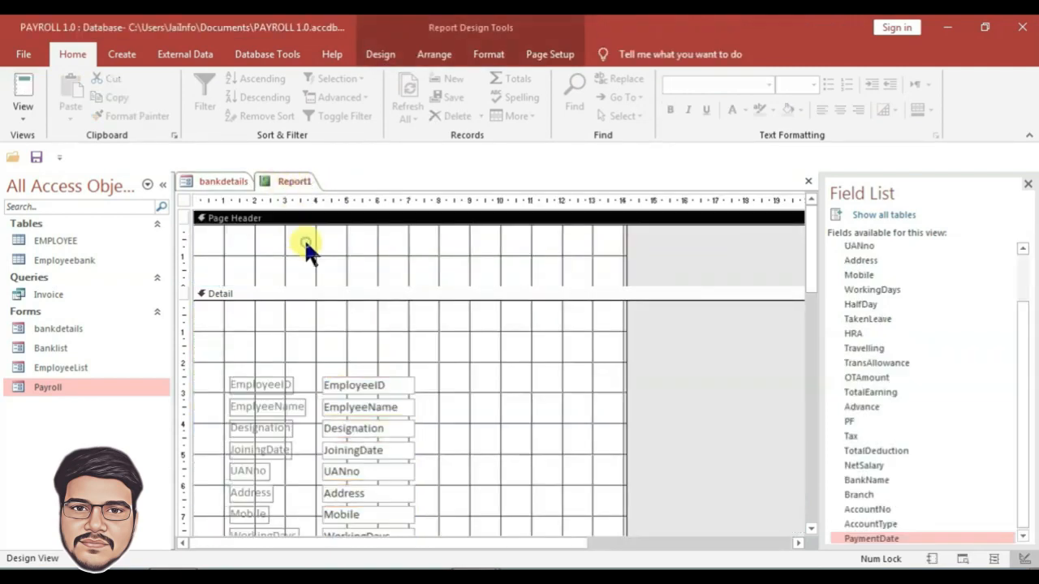
pyautogui.hotkey('ctrl', 'v')
# - Set the font color of the pasted Page Header title to black
pyautogui.click(463, 239)
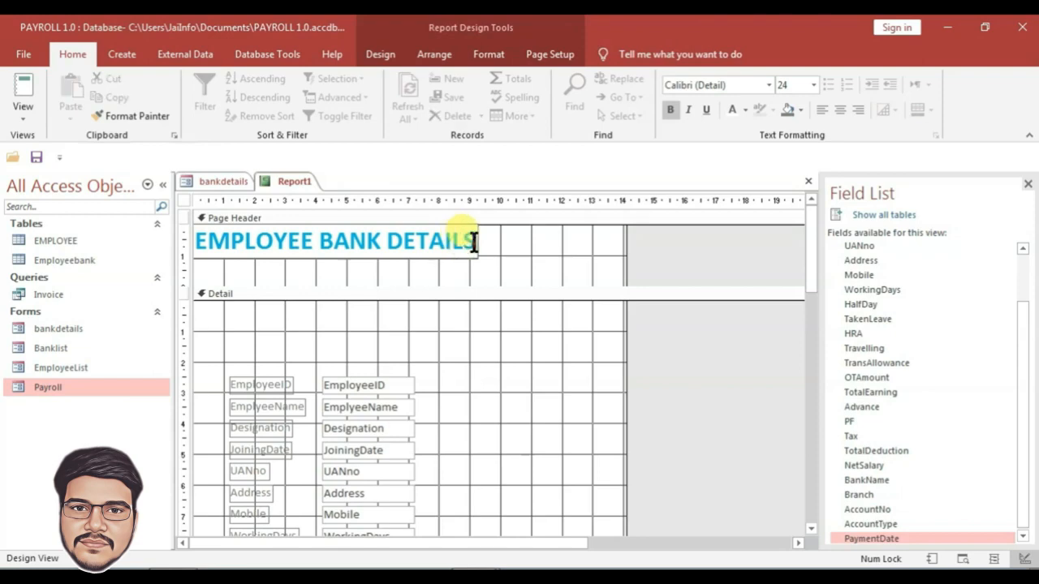
pyautogui.moveTo(474, 242); pyautogui.dragTo(179, 242)
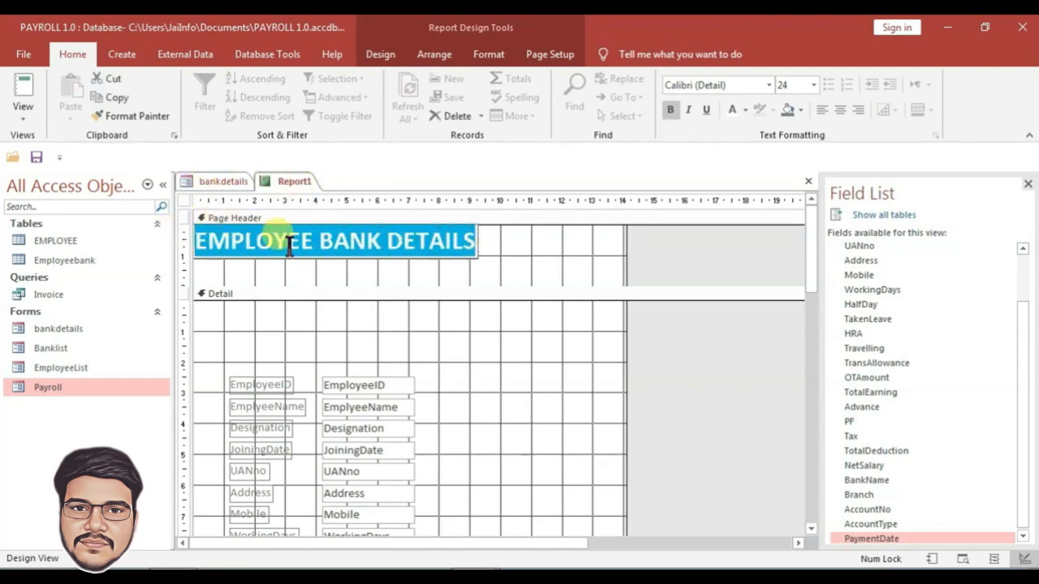
pyautogui.click(497, 56)
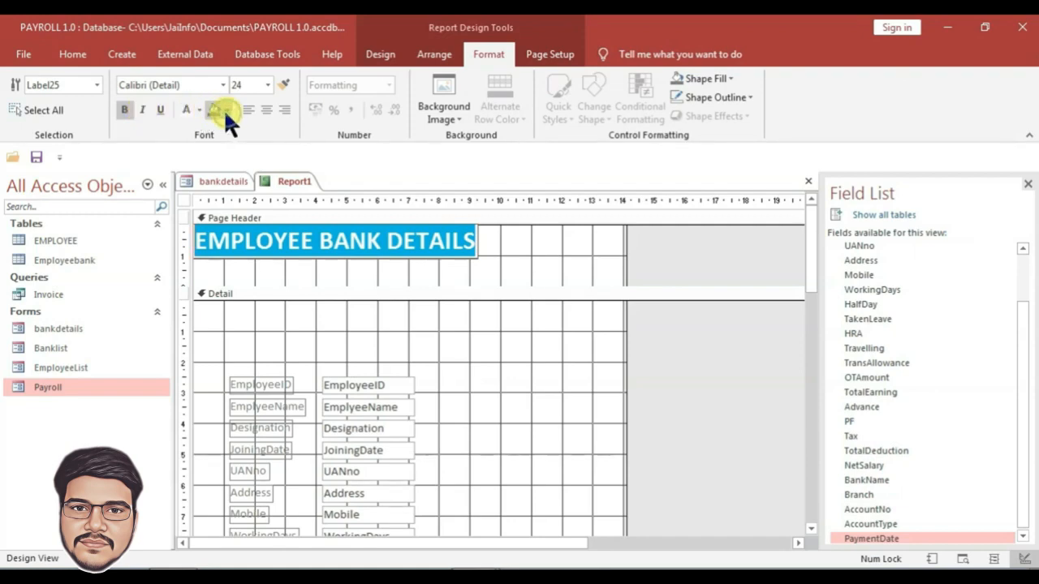
pyautogui.click(187, 109)
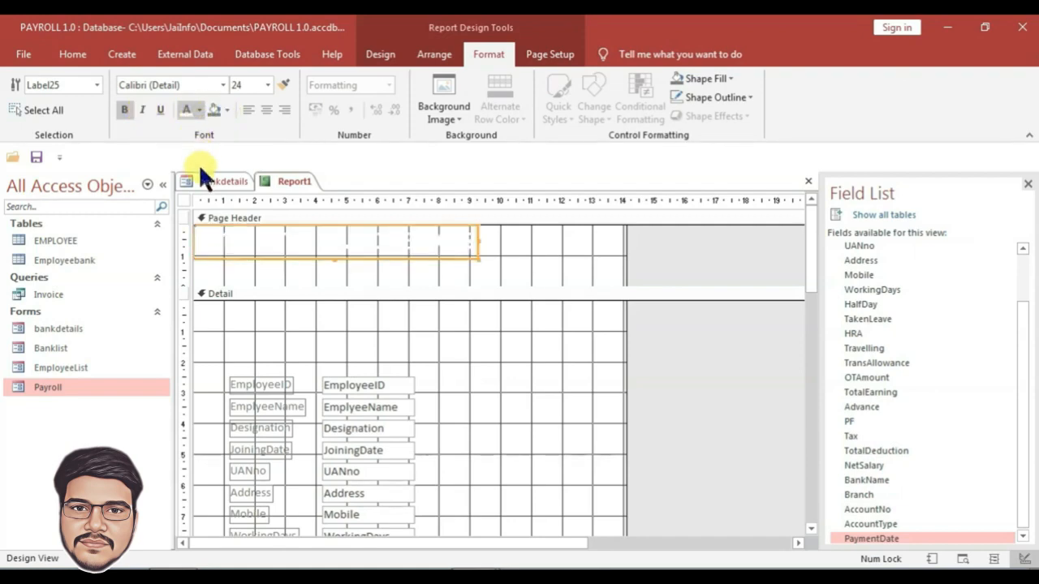
# - Replace the Page Header title's text with "Jai Info Pvt. Ltd" and shift the label toward the middle of the header
pyautogui.click(471, 241)
pyautogui.moveTo(471, 240); pyautogui.dragTo(54, 240)
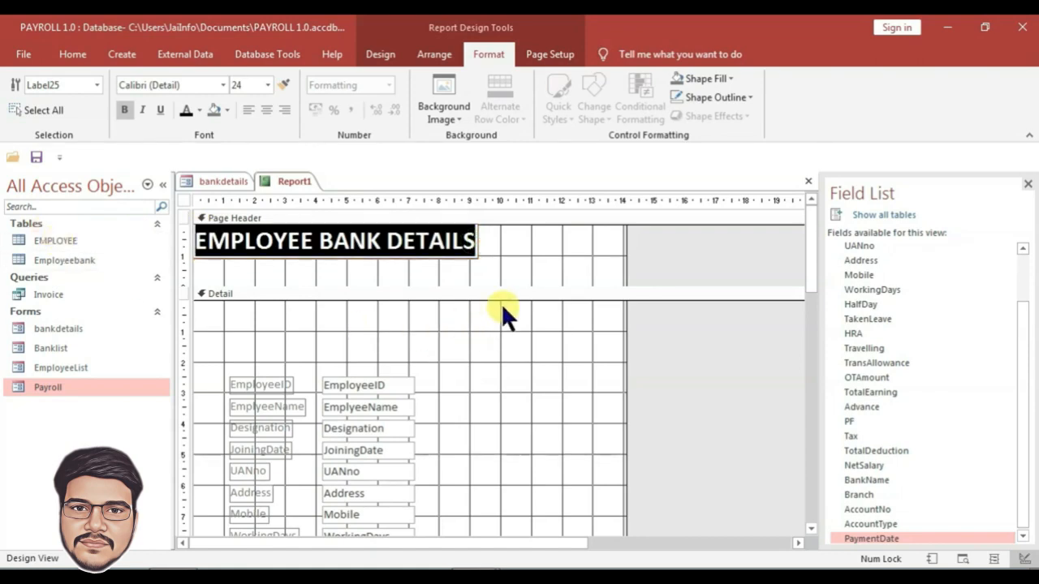
pyautogui.write('Jai')
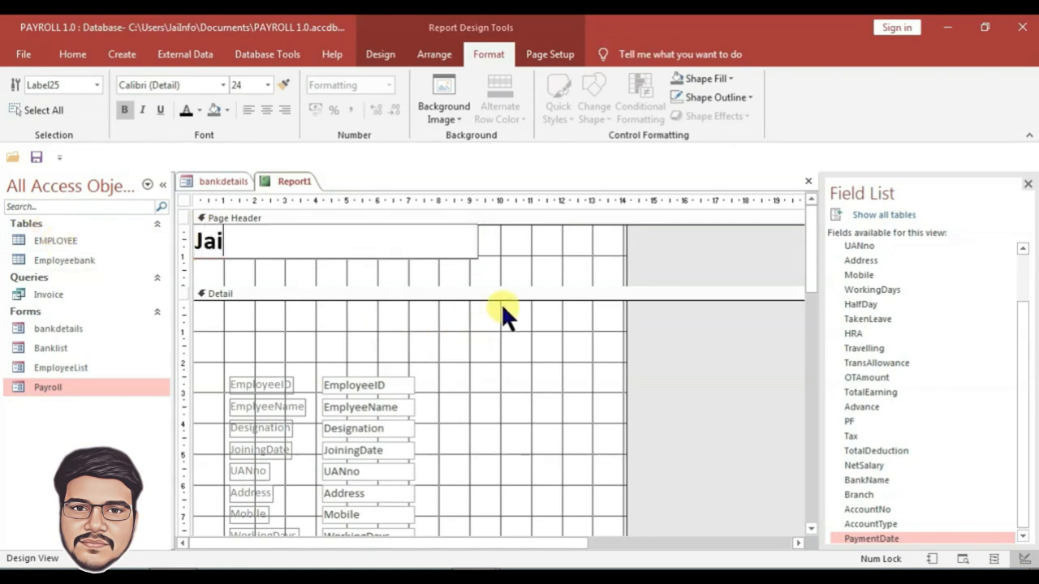
pyautogui.write(' Info ')
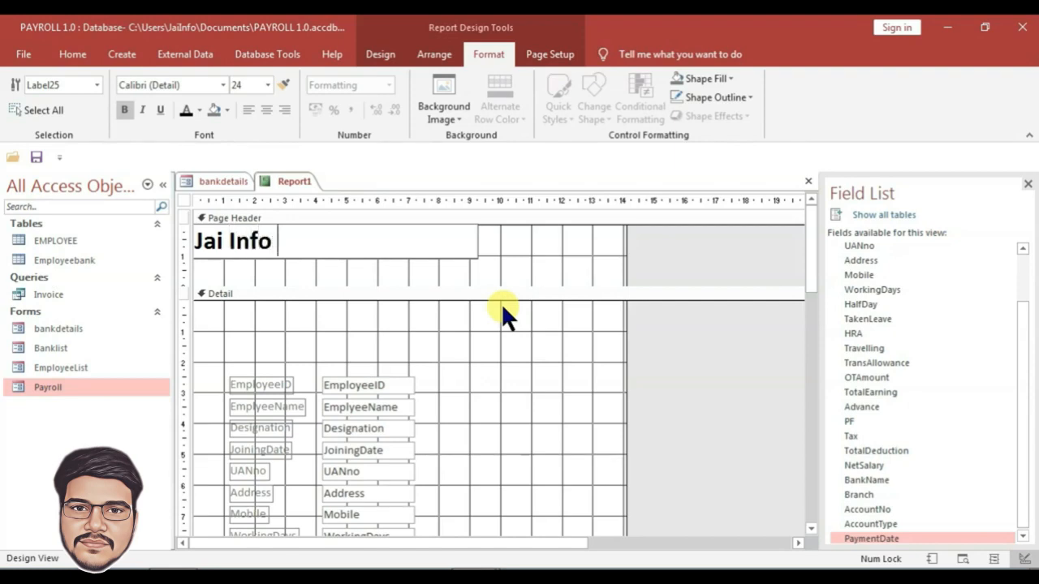
pyautogui.write('Pvt. Ltd')
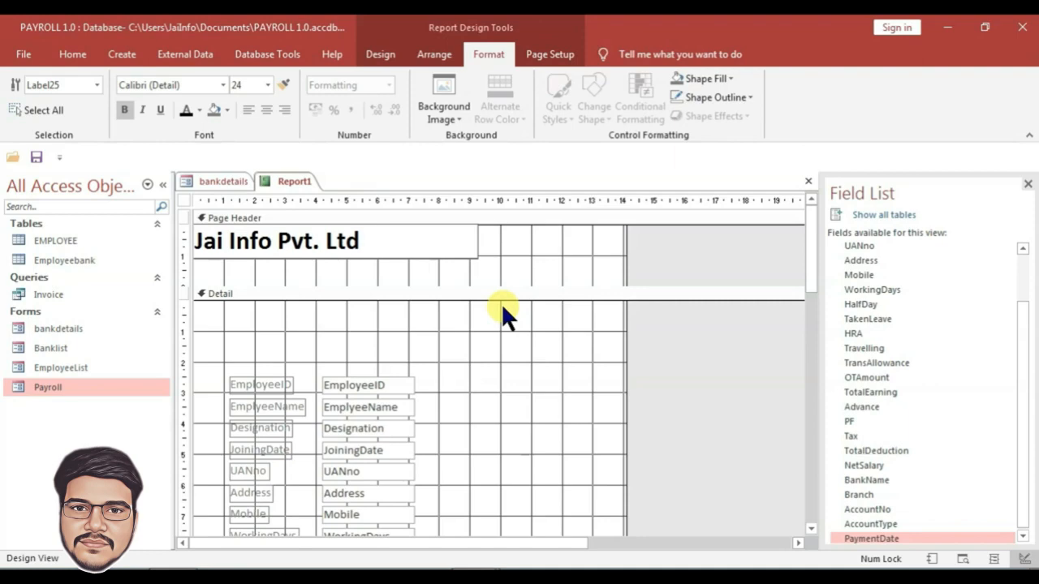
pyautogui.click(502, 304)
# - Set the font color of all the report's controls to black
pyautogui.hotkey('ctrl', 'a')
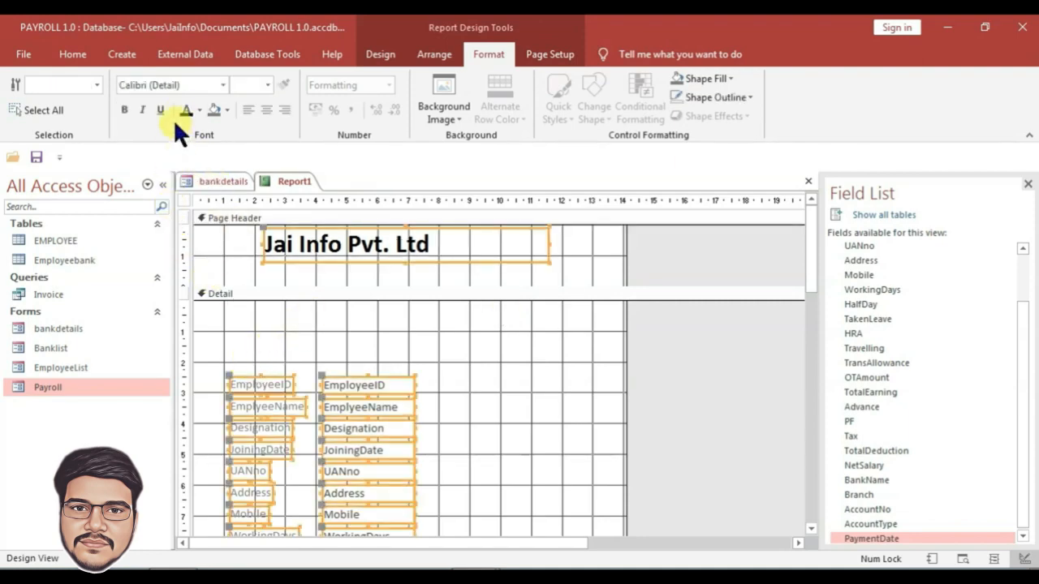
pyautogui.click(186, 109)
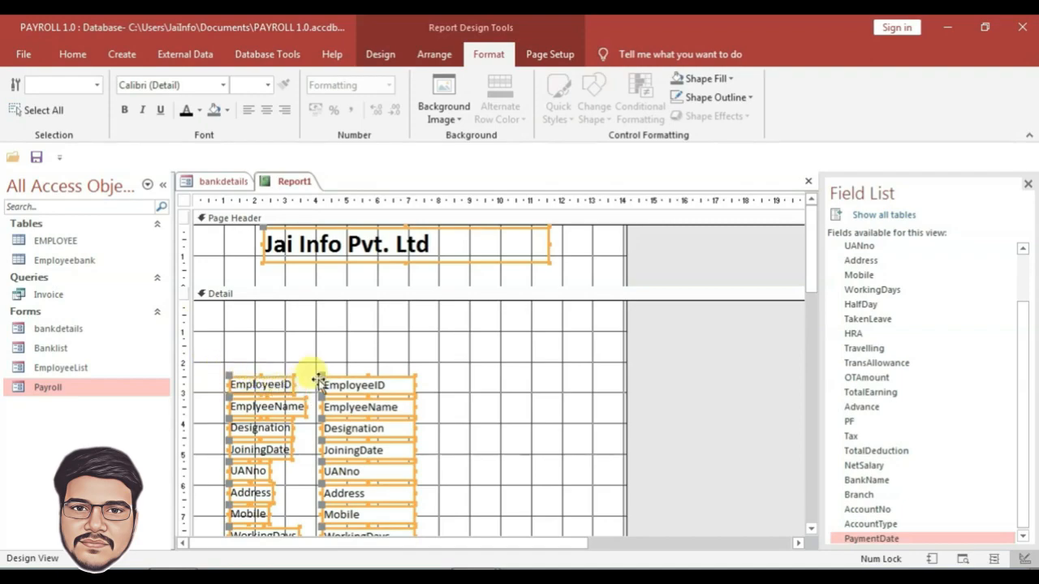
pyautogui.click(344, 336)
# - Make the column of field labels in the report's Detail section bold
pyautogui.scroll(-1, 286, 369)
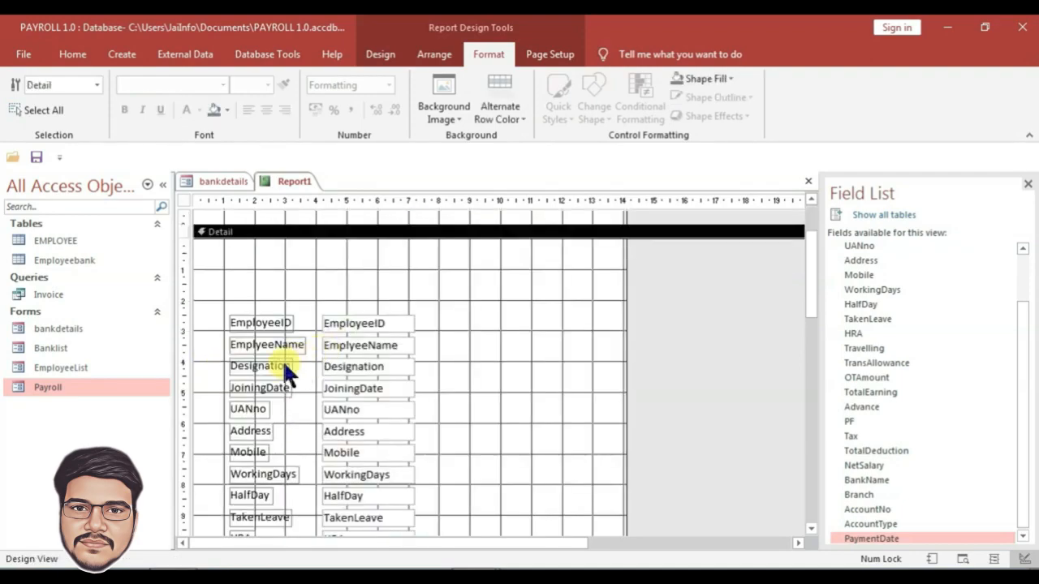
pyautogui.moveTo(246, 293); pyautogui.dragTo(246, 430)
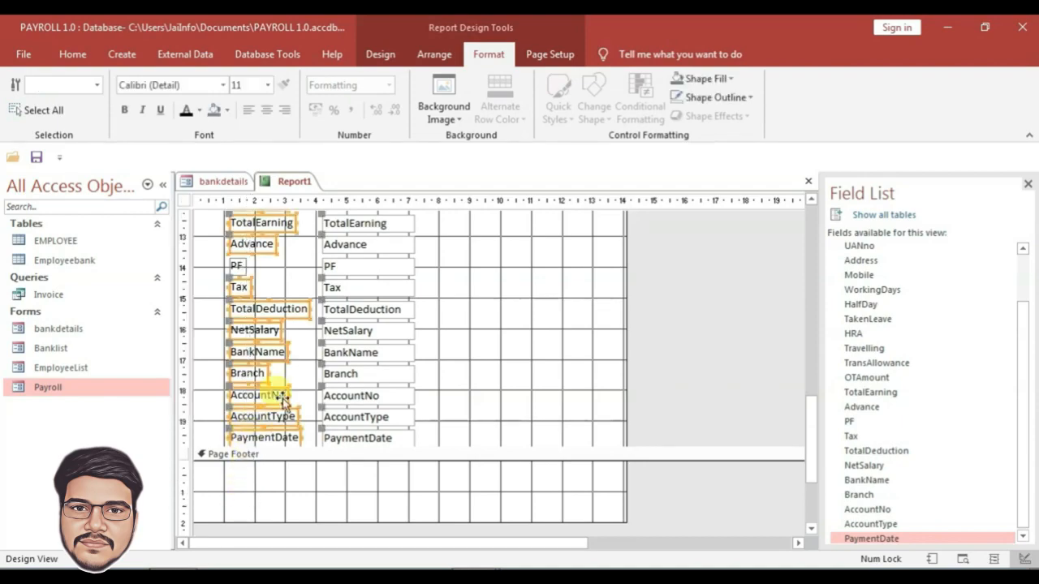
pyautogui.click(125, 110)
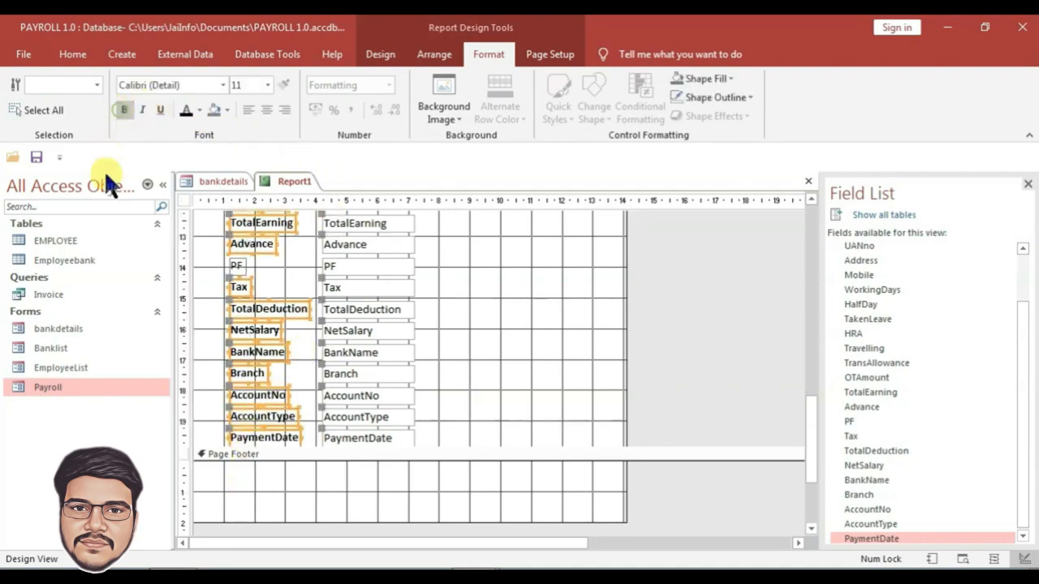
# - Duplicate the "Jai Info Pvt. Ltd" label directly below the original in the Page Header
pyautogui.scroll(2, 192, 334)
pyautogui.scroll(6, 193, 333)
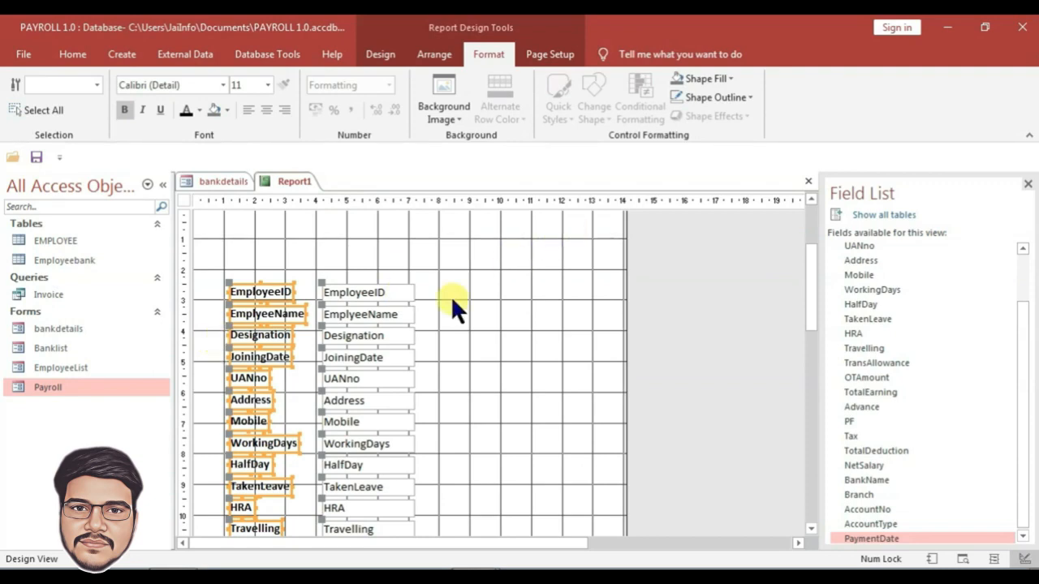
pyautogui.scroll(2, 451, 296)
pyautogui.click(326, 247)
pyautogui.hotkey('ctrl', 'c')
pyautogui.hotkey('ctrl', 'v')
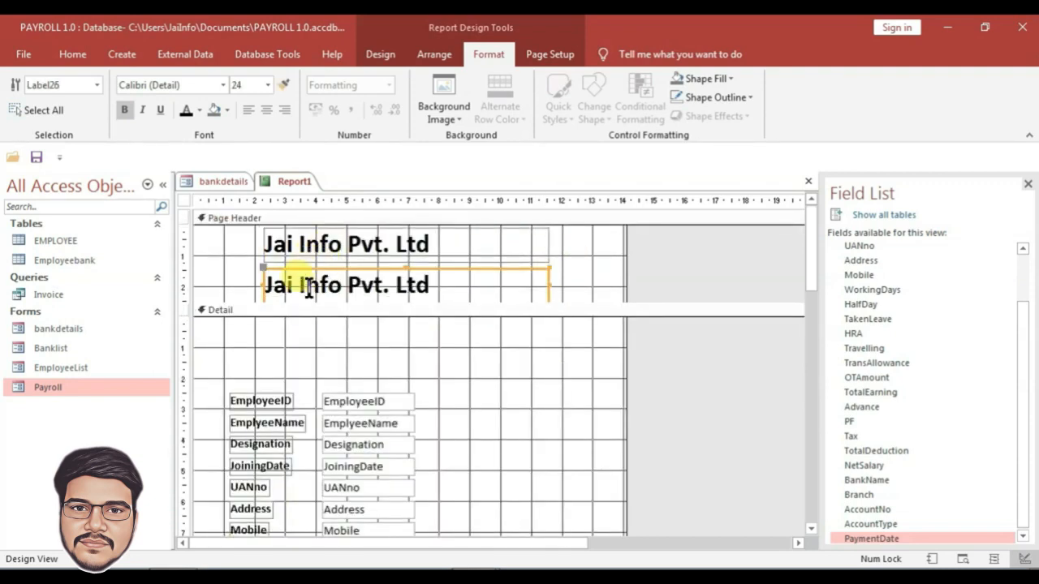
# - Set the duplicated Page Header label's font size to 11
pyautogui.moveTo(460, 285); pyautogui.dragTo(262, 279)
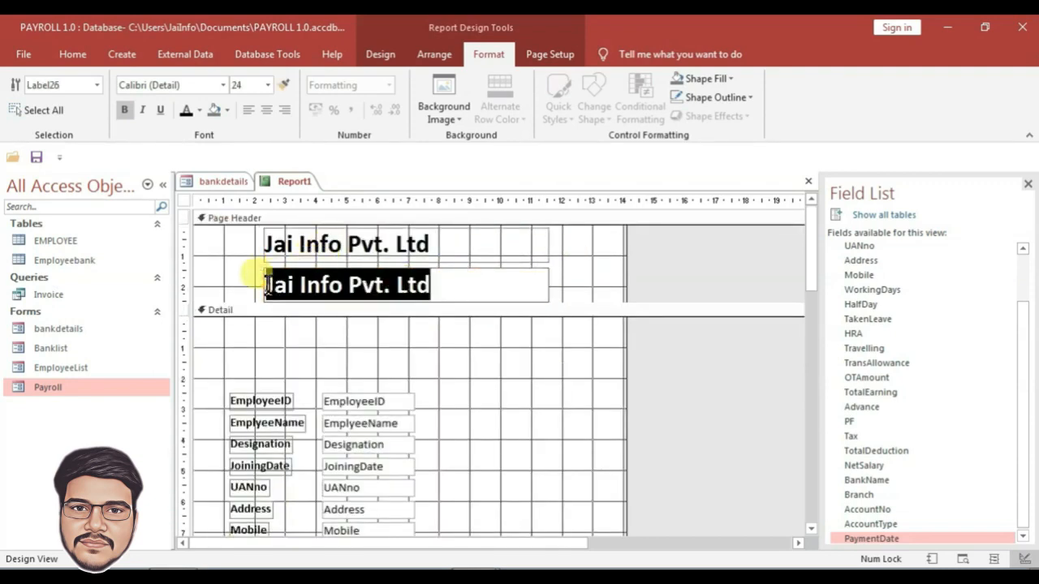
pyautogui.click(261, 84)
pyautogui.write('11')
pyautogui.press('Return')
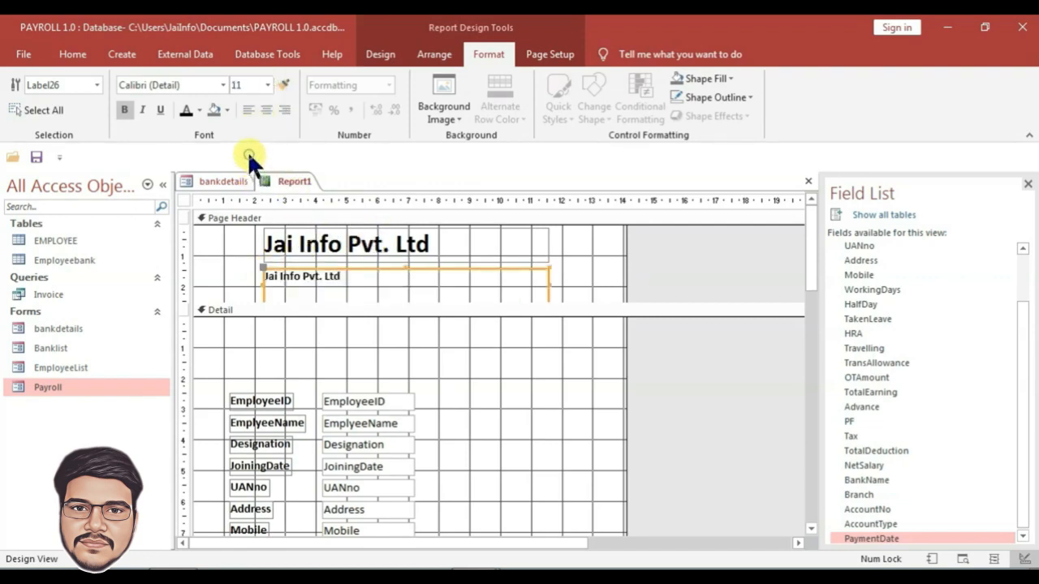
# - Replace the duplicated Page Header label's text with the company's postal address and mobile number
pyautogui.moveTo(349, 278); pyautogui.dragTo(253, 275)
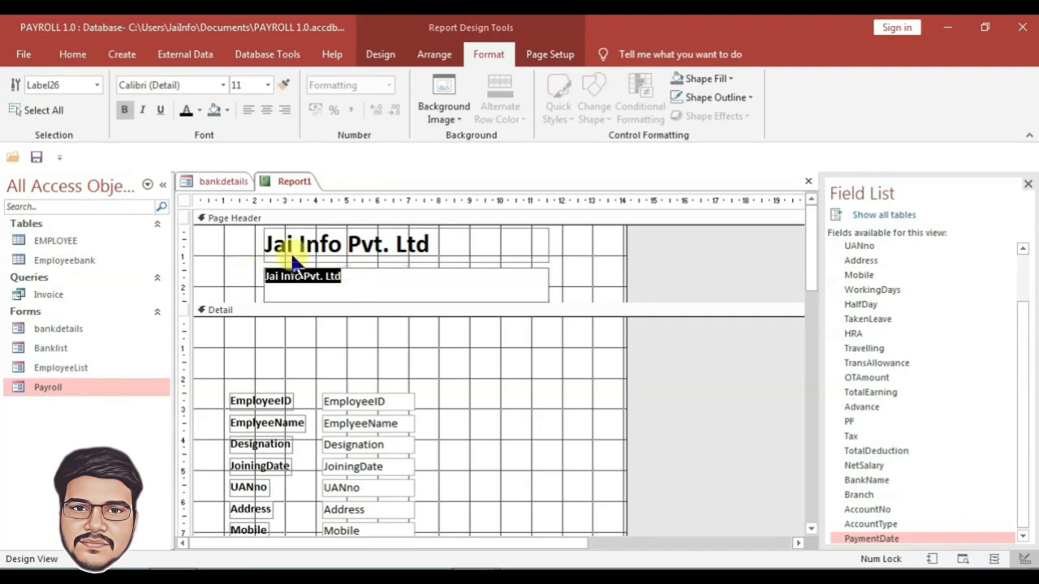
pyautogui.hotkey('ctrl', 'v')
pyautogui.click(647, 272)
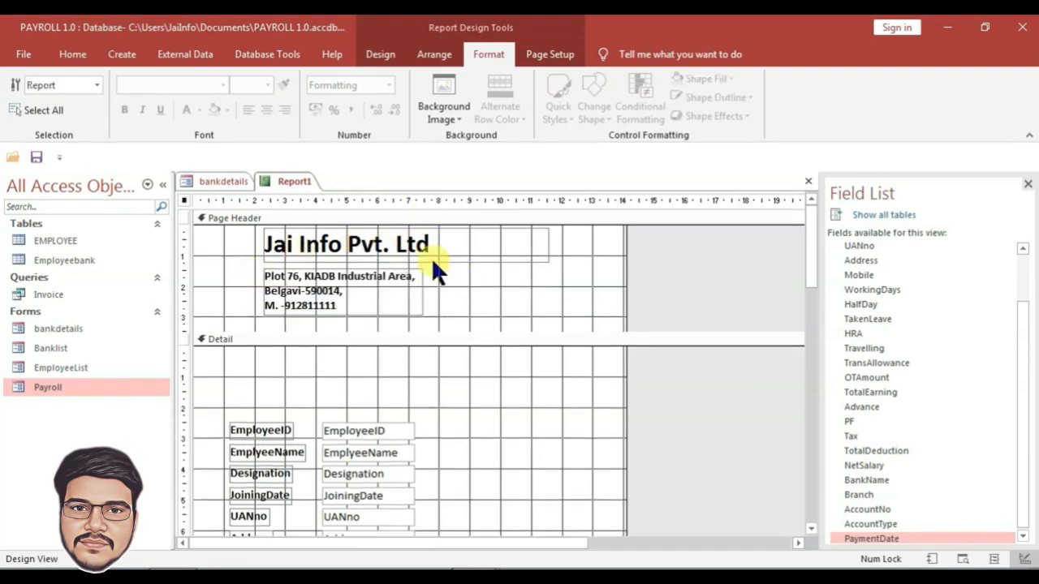
# - Draw a rectangle about 14.4 cm wide and 0.6 cm high below the address label in the Page Header
pyautogui.click(380, 56)
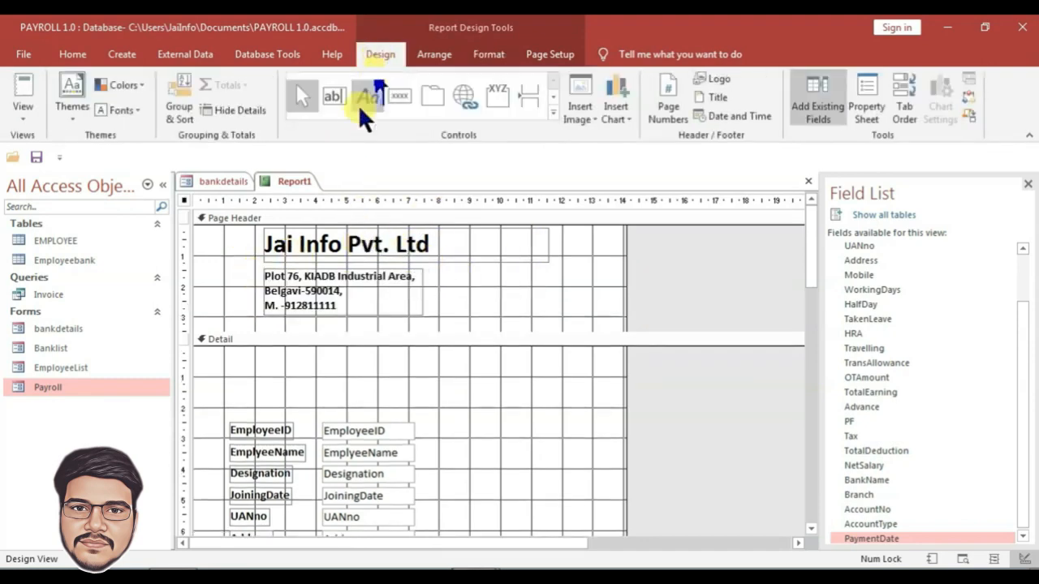
pyautogui.click(553, 115)
pyautogui.click(431, 122)
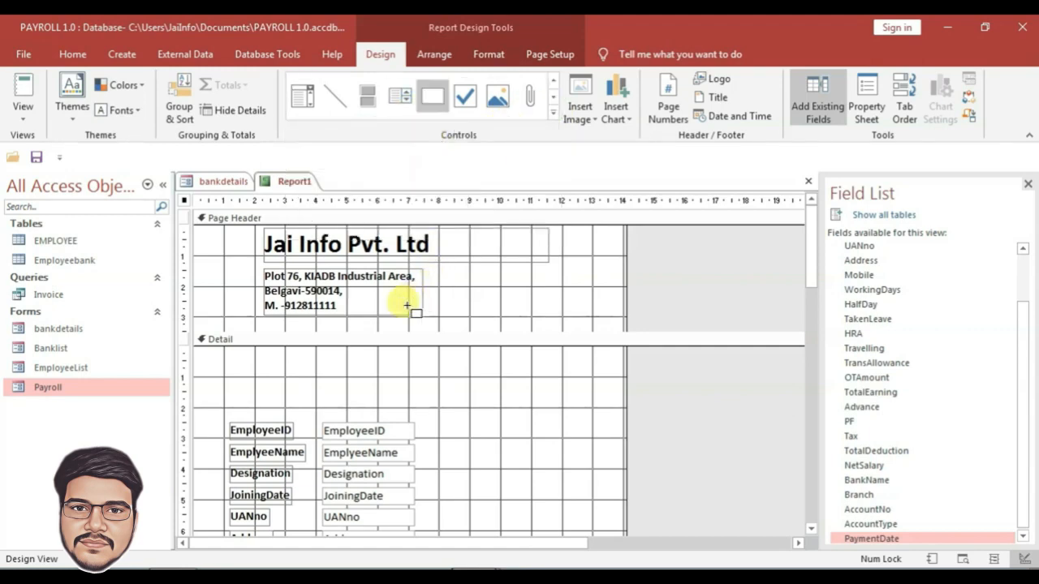
pyautogui.moveTo(206, 316); pyautogui.dragTo(647, 332)
# - Fill the Page Header rectangle with dark grey #3F3F3F, align it to the report's left edge and enlarge it to about 1 cm high
pyautogui.click(860, 95)
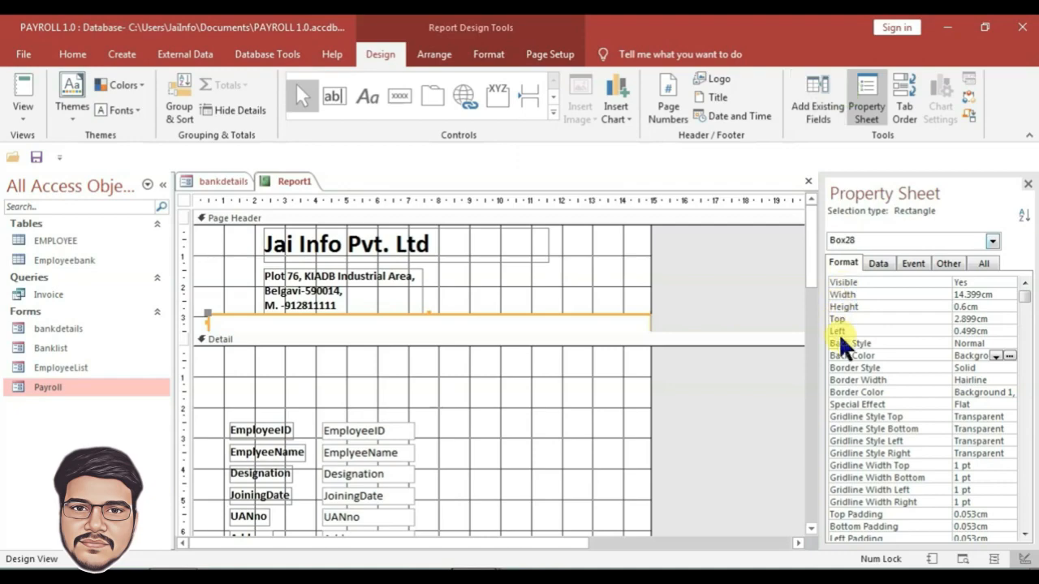
pyautogui.click(1008, 355)
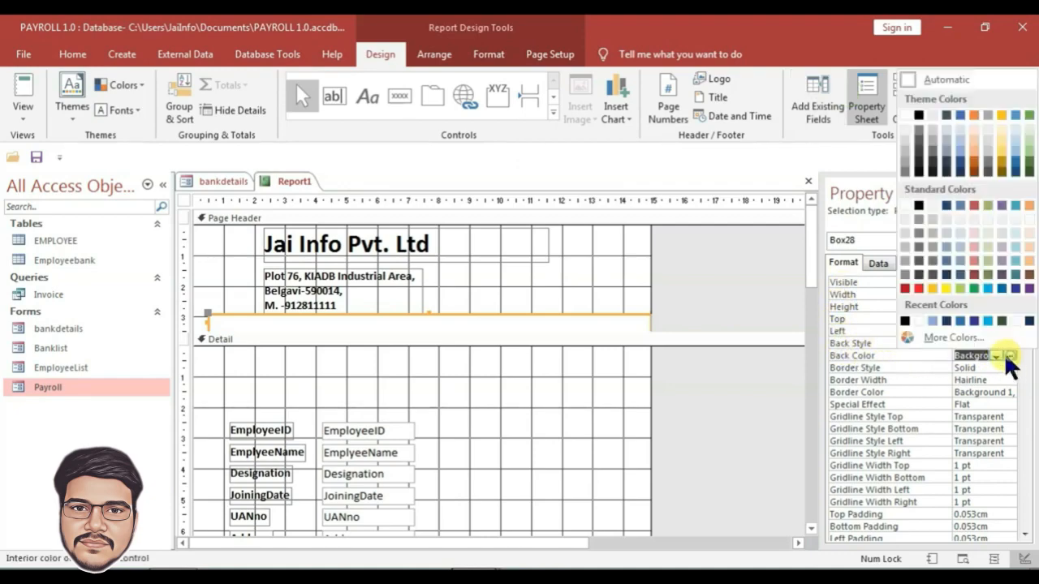
pyautogui.click(916, 276)
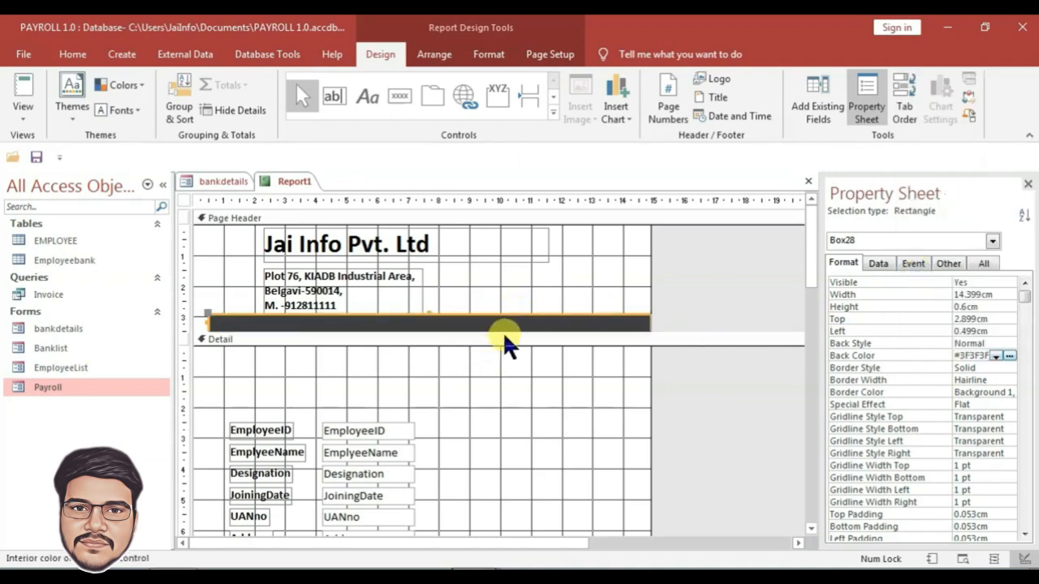
pyautogui.moveTo(411, 336); pyautogui.dragTo(399, 333)
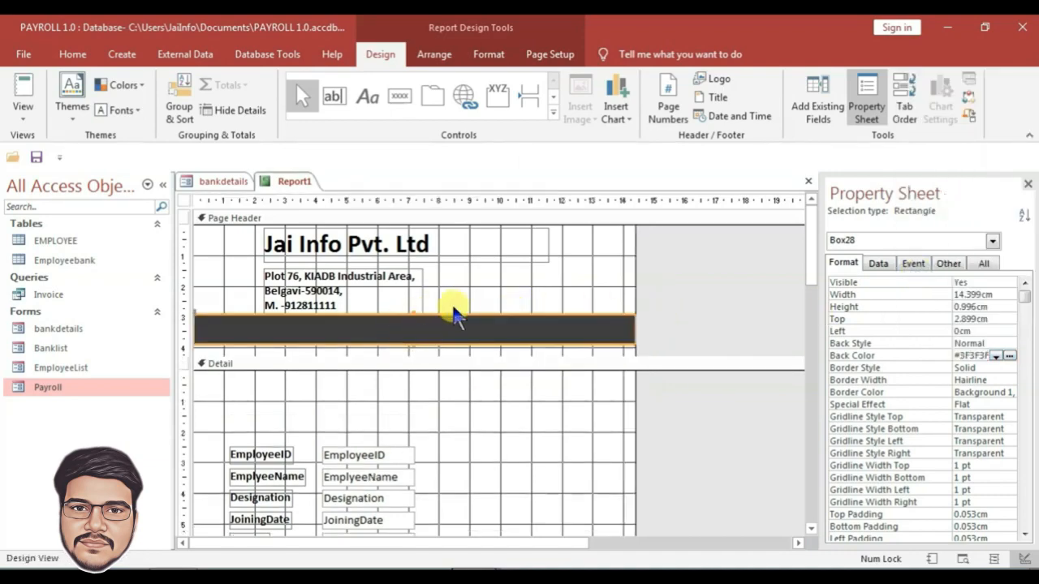
pyautogui.click(459, 304)
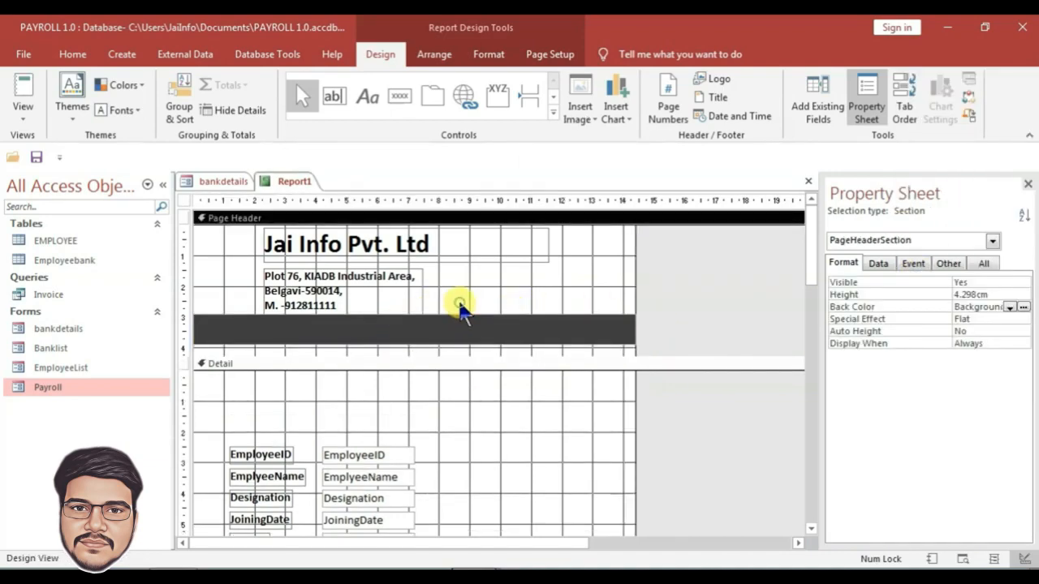
# - Duplicate the "Jai Info Pvt. Ltd" label in the Page Header and change the copy's text to "Salary Slip"
pyautogui.click(430, 229)
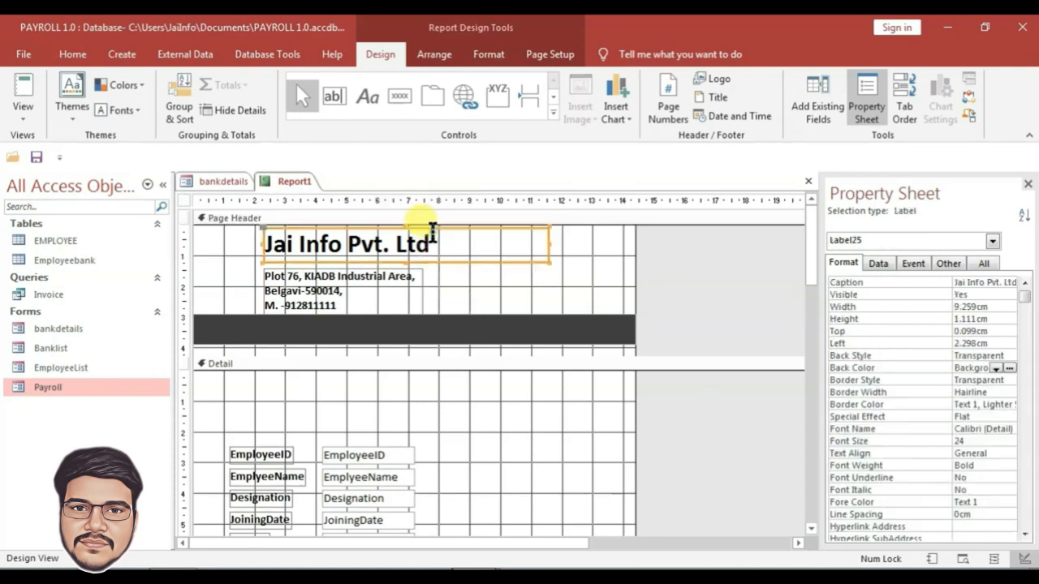
pyautogui.hotkey('ctrl', 'c')
pyautogui.hotkey('ctrl', 'v')
pyautogui.click(471, 286)
pyautogui.moveTo(473, 283); pyautogui.dragTo(249, 278)
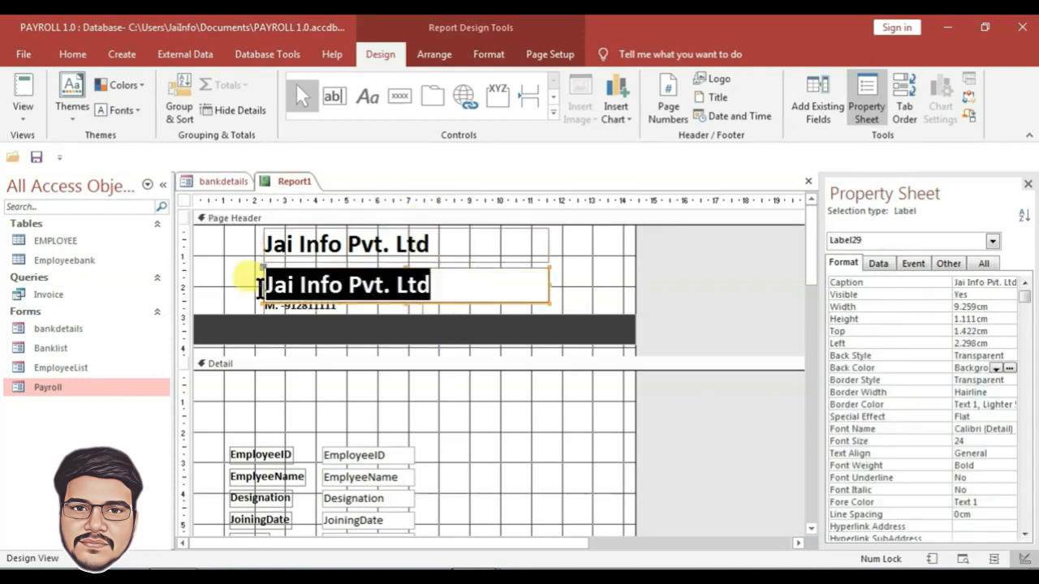
pyautogui.write('S')
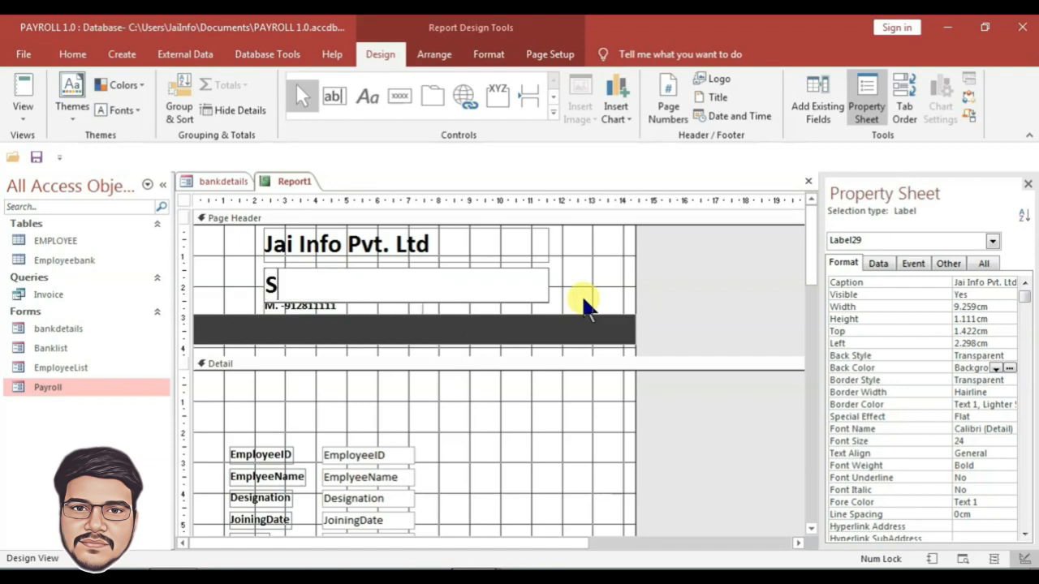
pyautogui.write('alary S')
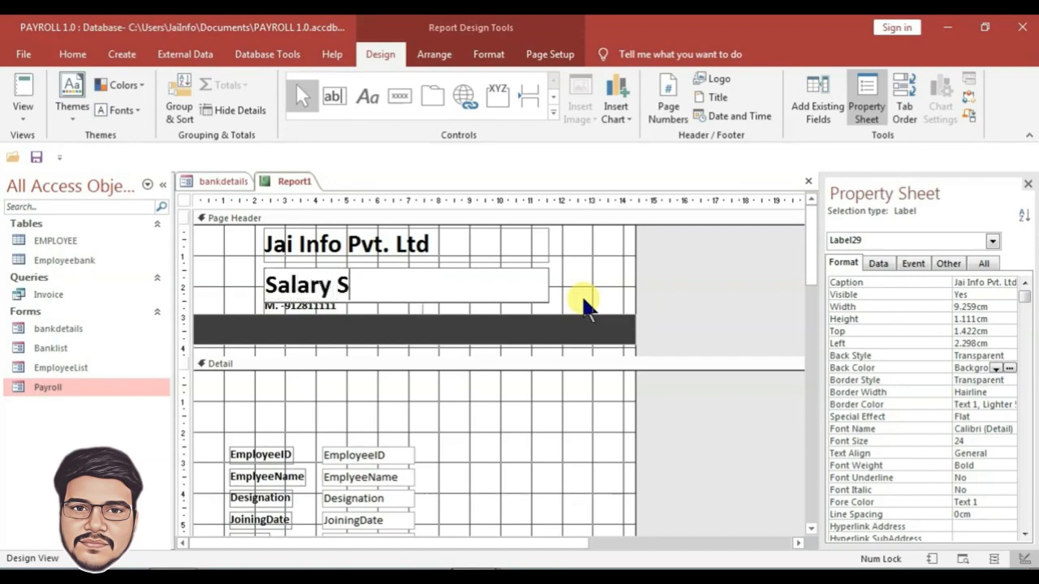
pyautogui.write('lip')
pyautogui.click(538, 303)
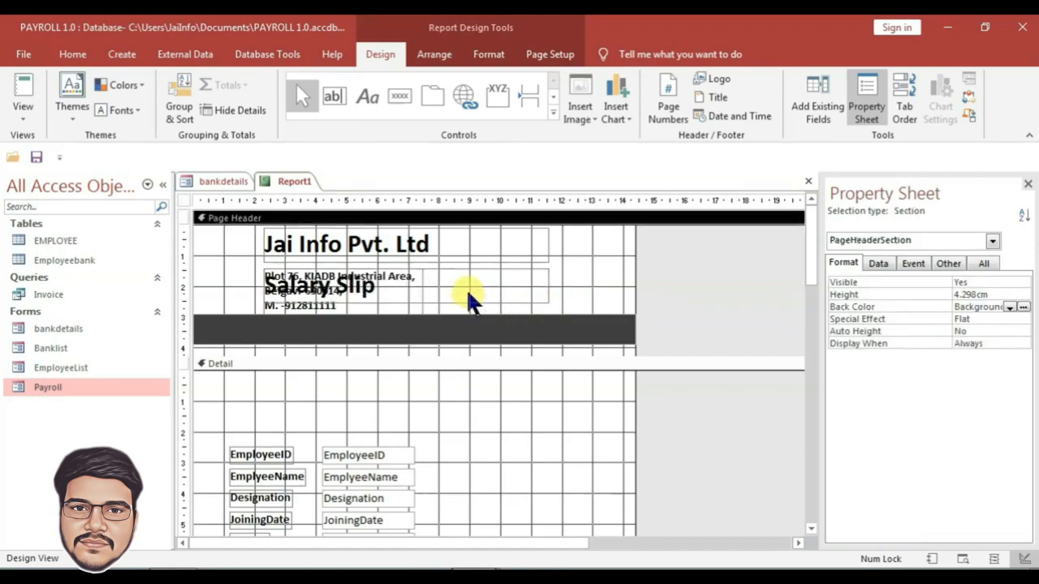
# - Move the "Salary Slip" label onto the dark grey rectangle in the Page Header
pyautogui.moveTo(467, 289); pyautogui.dragTo(476, 331)
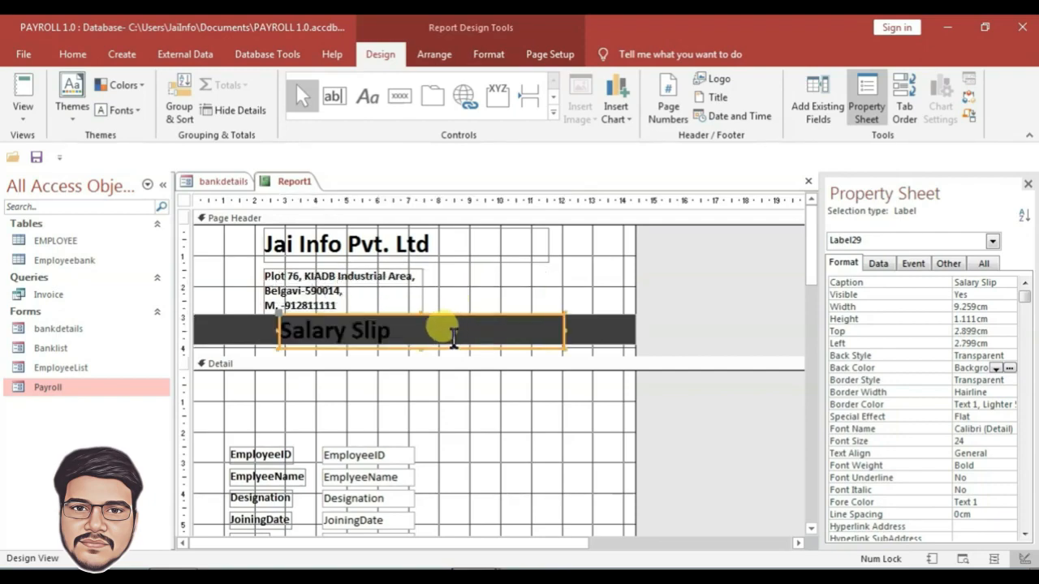
pyautogui.click(453, 338)
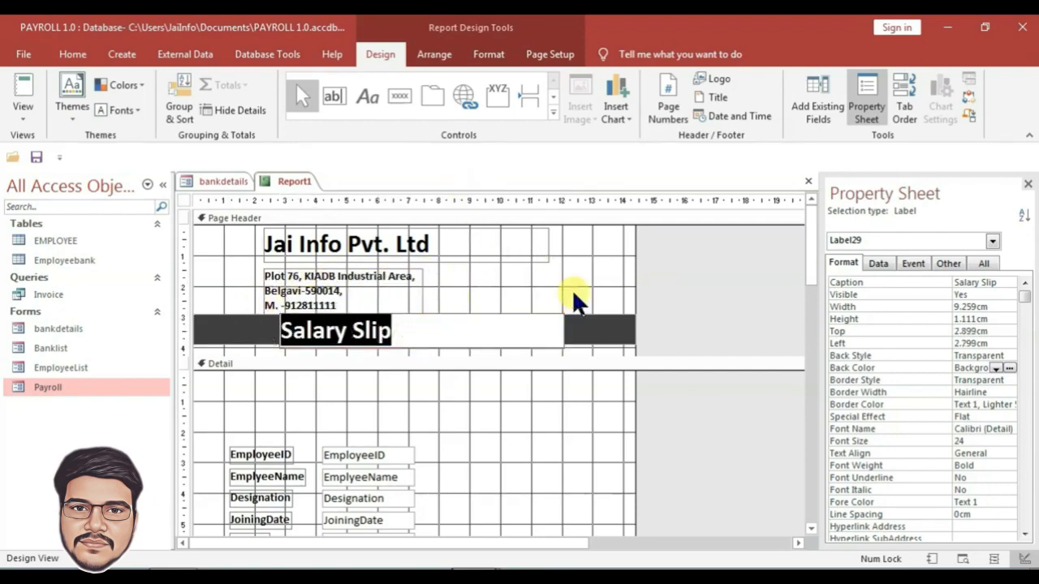
pyautogui.click(527, 308)
pyautogui.click(523, 328)
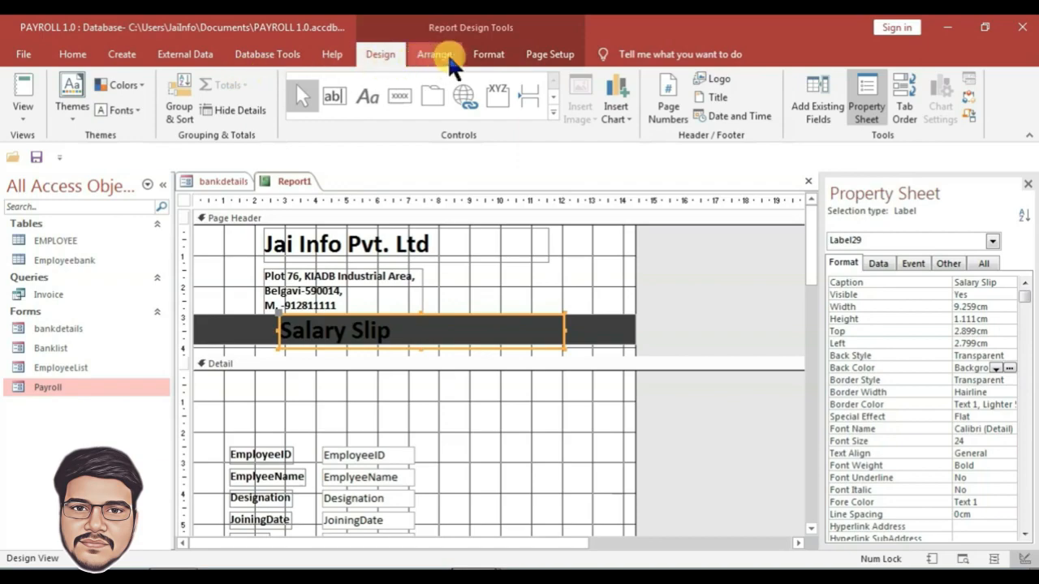
# - Set the "Salary Slip" label's font size to 18, shrink it to its text and shift it right to about 4.1 cm
pyautogui.click(487, 54)
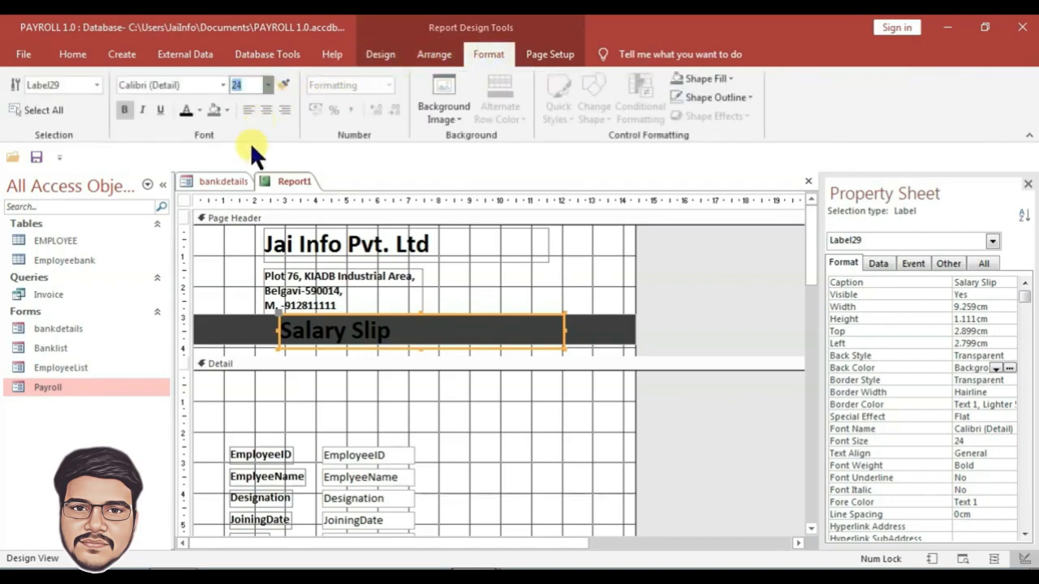
pyautogui.click(476, 312)
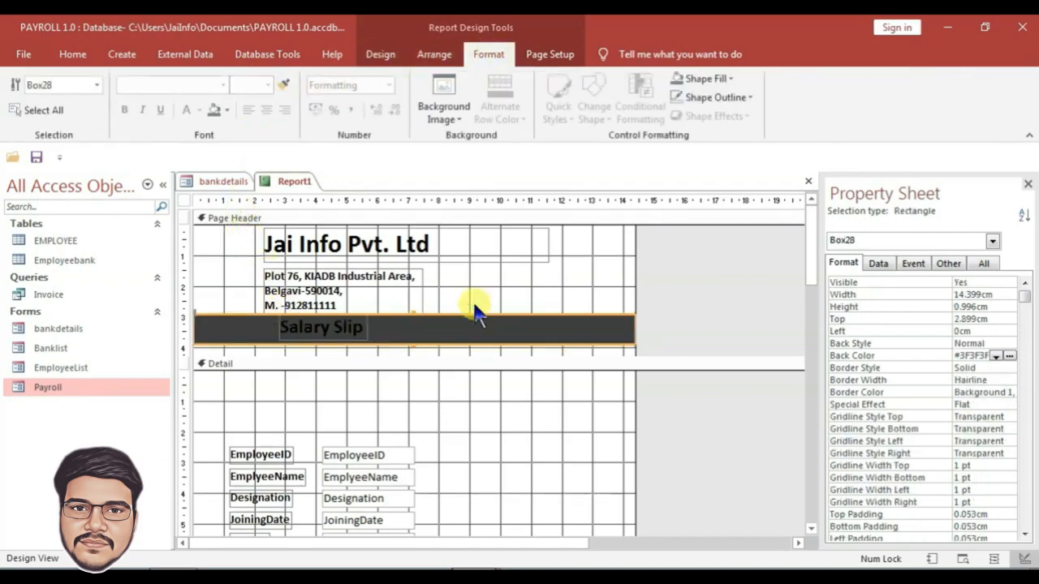
pyautogui.click(341, 341)
pyautogui.moveTo(339, 334); pyautogui.dragTo(371, 333)
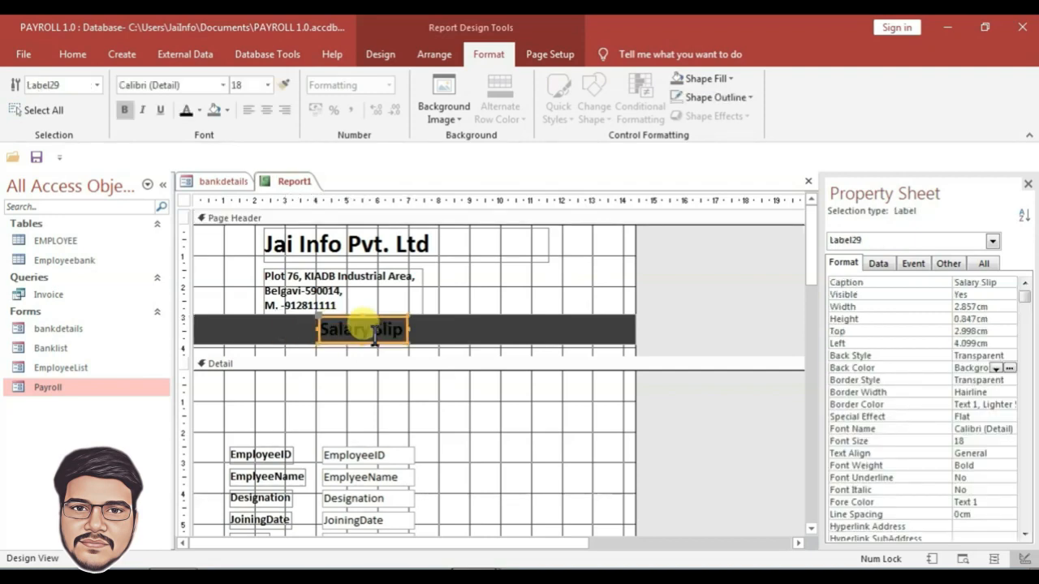
# - Shift the company name and address labels right above "Salary Slip" and shorten the Page Header to about 3.9 cm
pyautogui.moveTo(257, 246); pyautogui.dragTo(371, 285)
pyautogui.moveTo(432, 255); pyautogui.dragTo(463, 252)
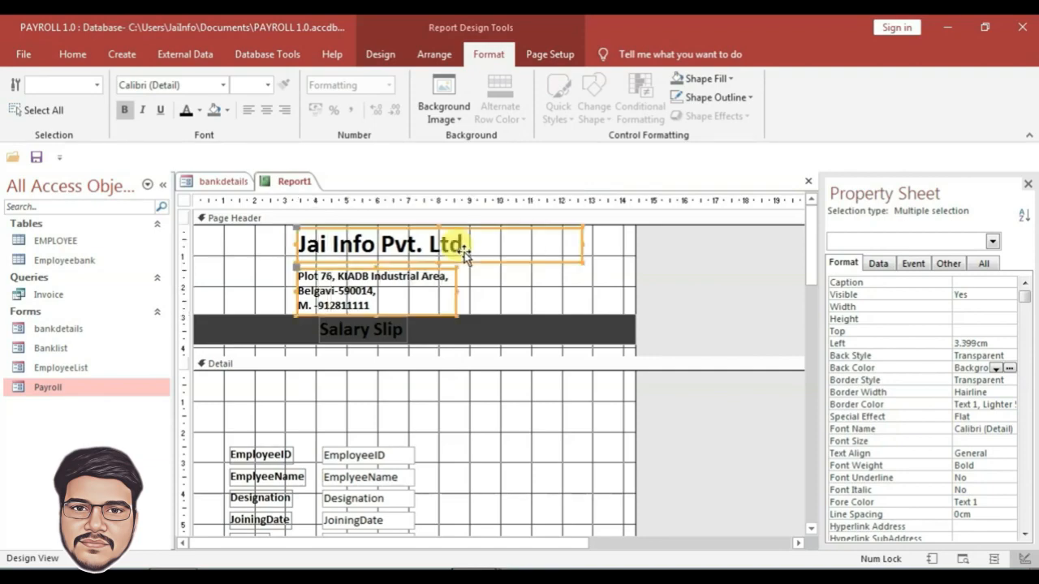
pyautogui.moveTo(403, 357); pyautogui.dragTo(403, 344)
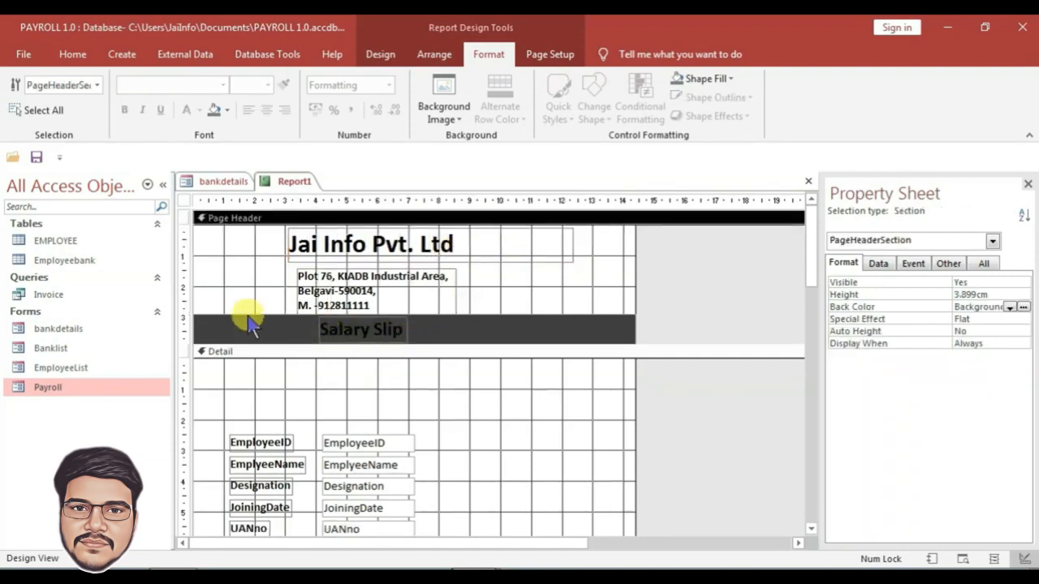
# - Add a report header and footer, and move the company name, address, "Salary Slip" label and dark rectangle into the Report Header
pyautogui.rightClick(213, 273)
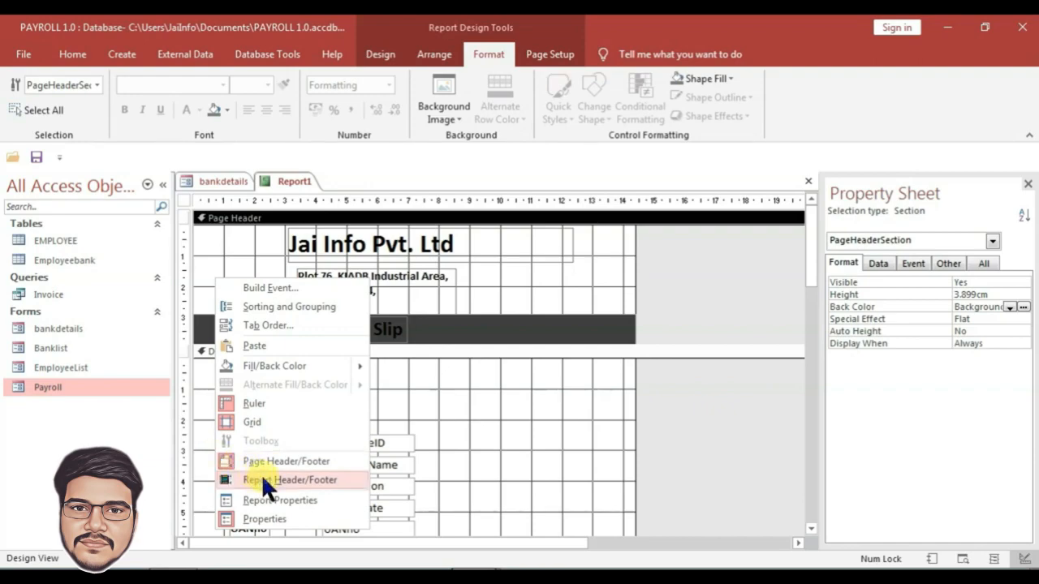
pyautogui.click(297, 483)
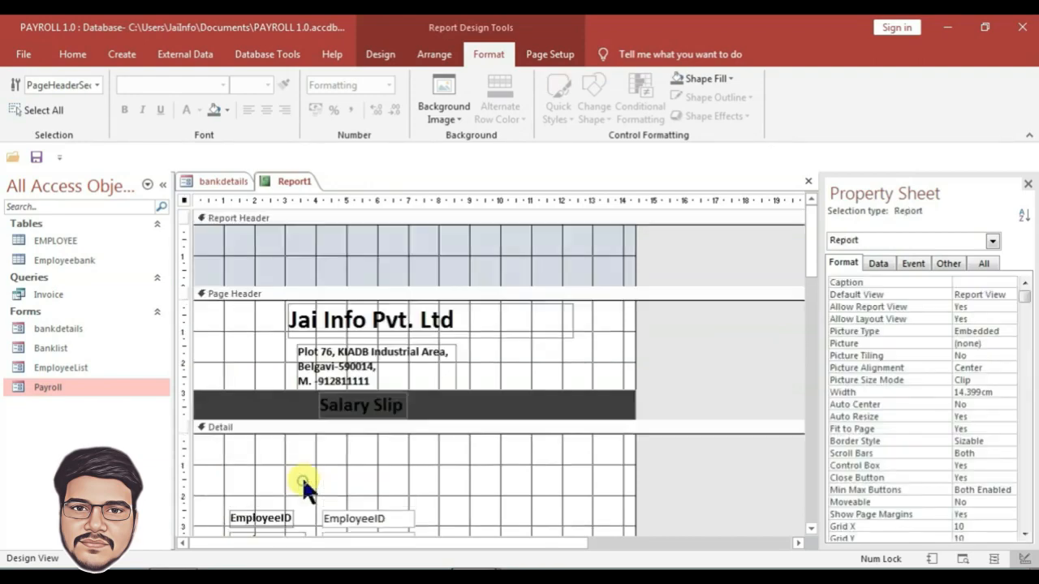
pyautogui.moveTo(271, 316); pyautogui.dragTo(419, 417)
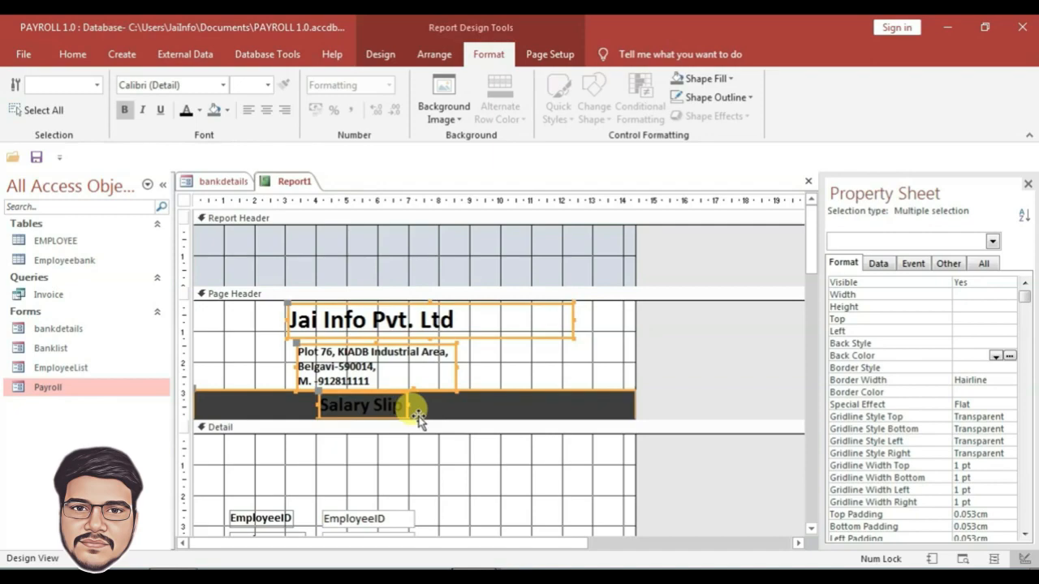
pyautogui.press('Delete')
pyautogui.click(332, 243)
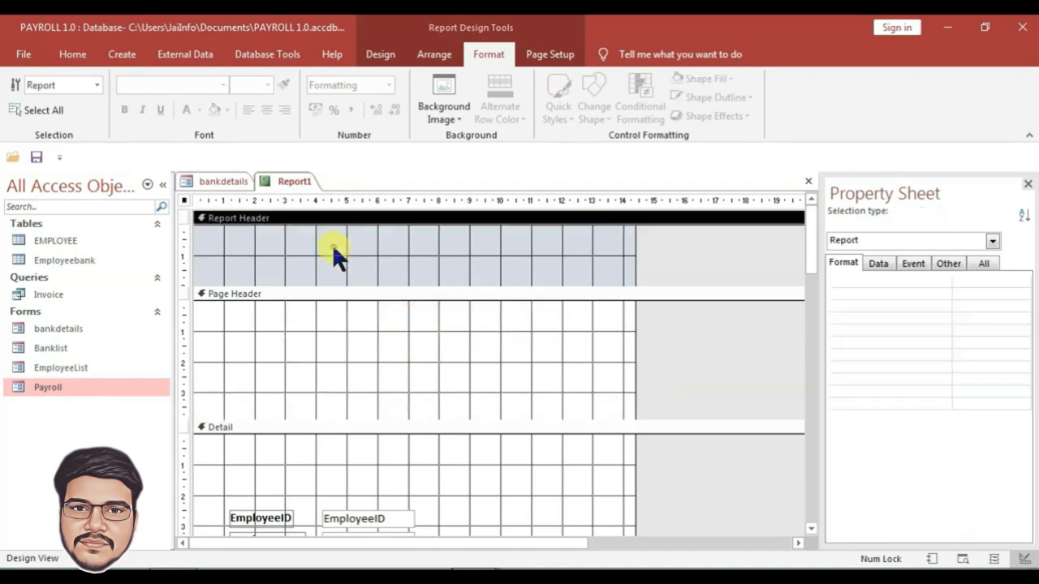
pyautogui.hotkey('ctrl', 'v')
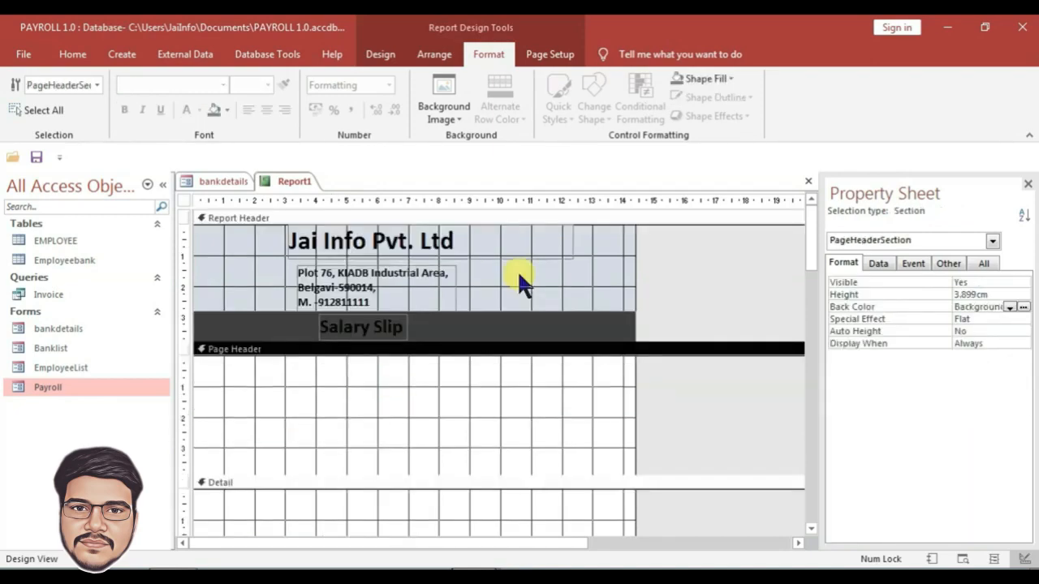
# - Save the report as "invoice"
pyautogui.hotkey('ctrl', 's')
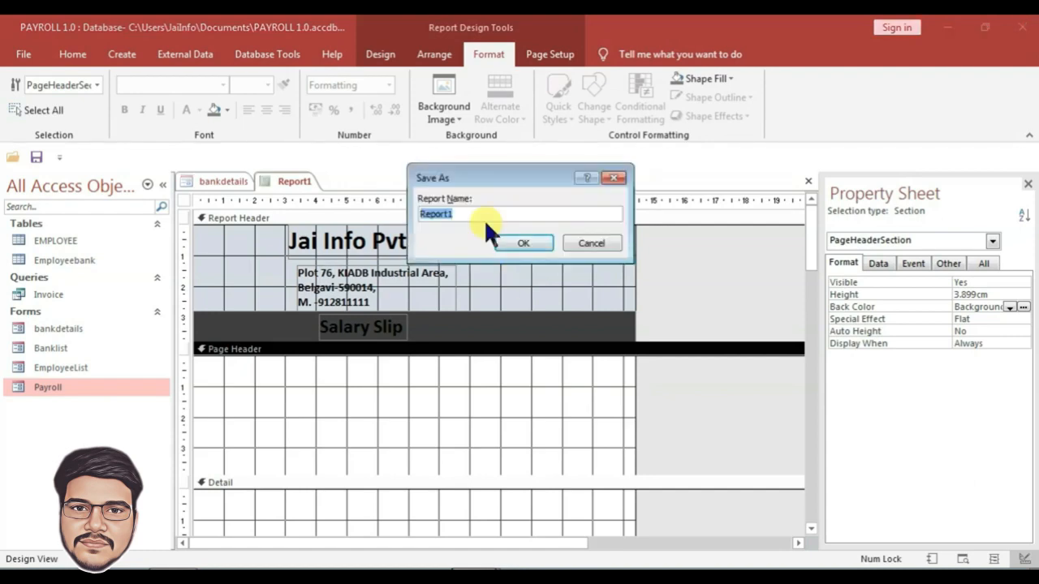
pyautogui.write('invoice')
pyautogui.click(532, 242)
# - Set the Report Header section's background color to white
pyautogui.click(334, 331)
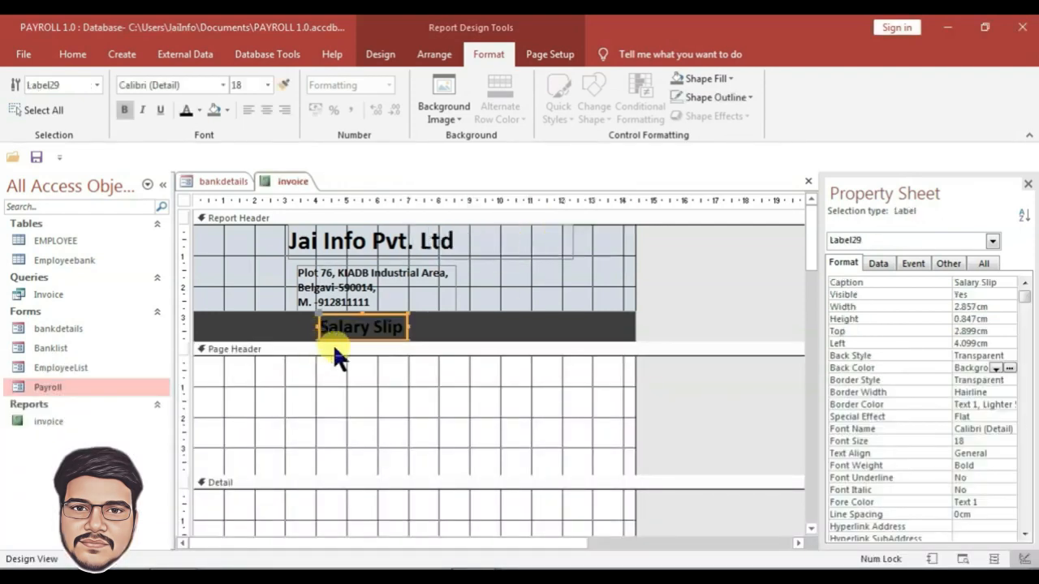
pyautogui.click(240, 243)
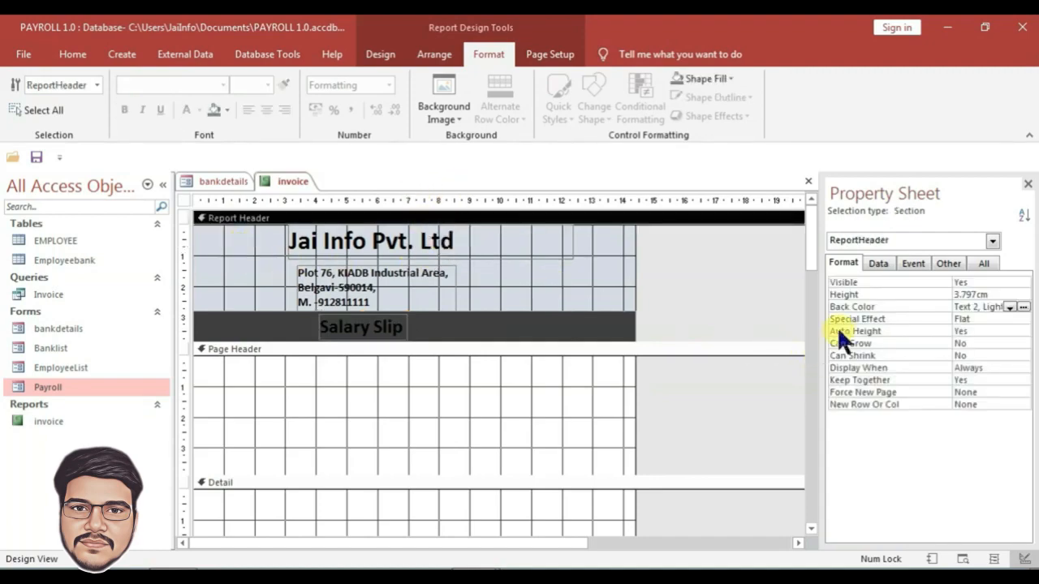
pyautogui.click(1008, 309)
pyautogui.click(906, 65)
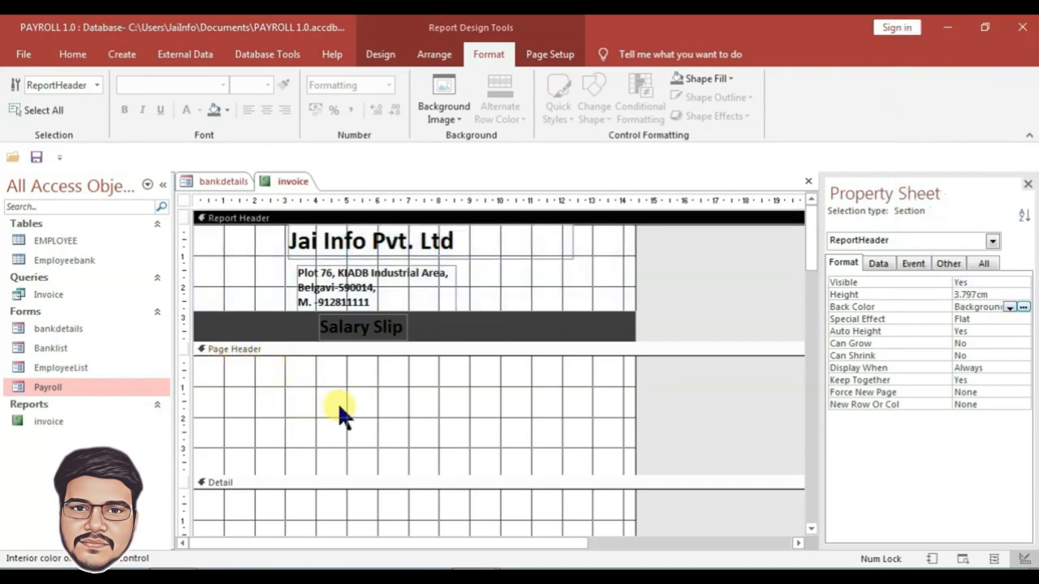
# - Move the EmployeeID through Mobile fields with their labels from the Detail section into the Page Header
pyautogui.click(389, 432)
pyautogui.scroll(-5, 436, 426)
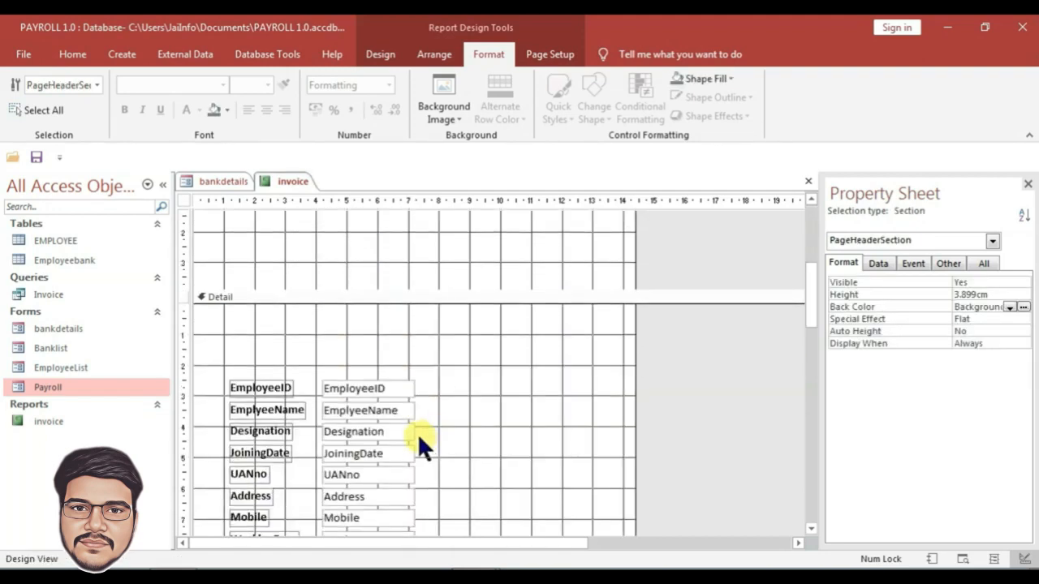
pyautogui.moveTo(262, 367); pyautogui.dragTo(384, 490)
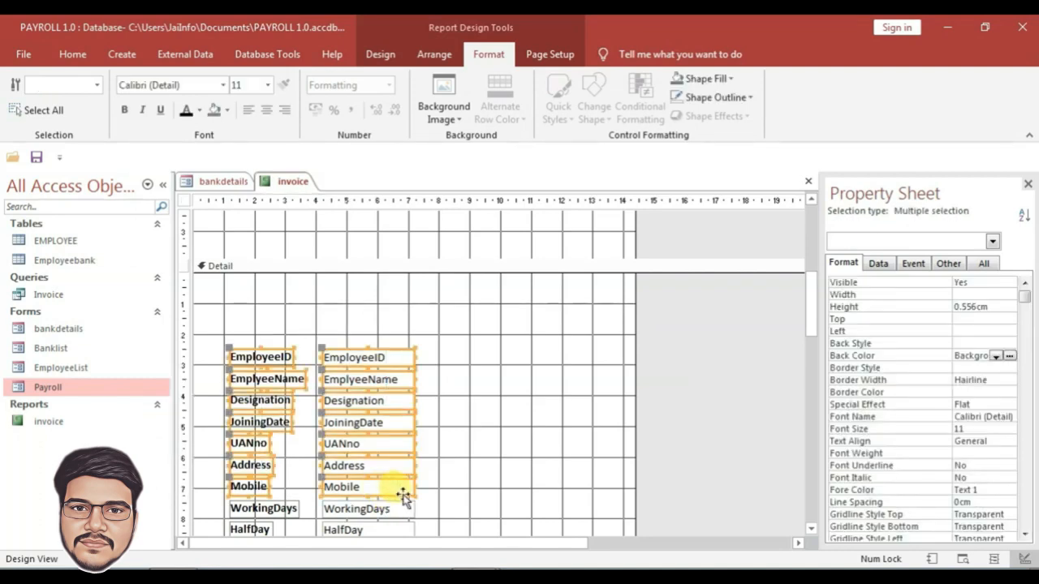
pyautogui.scroll(3, 381, 487)
pyautogui.moveTo(358, 510); pyautogui.dragTo(381, 310)
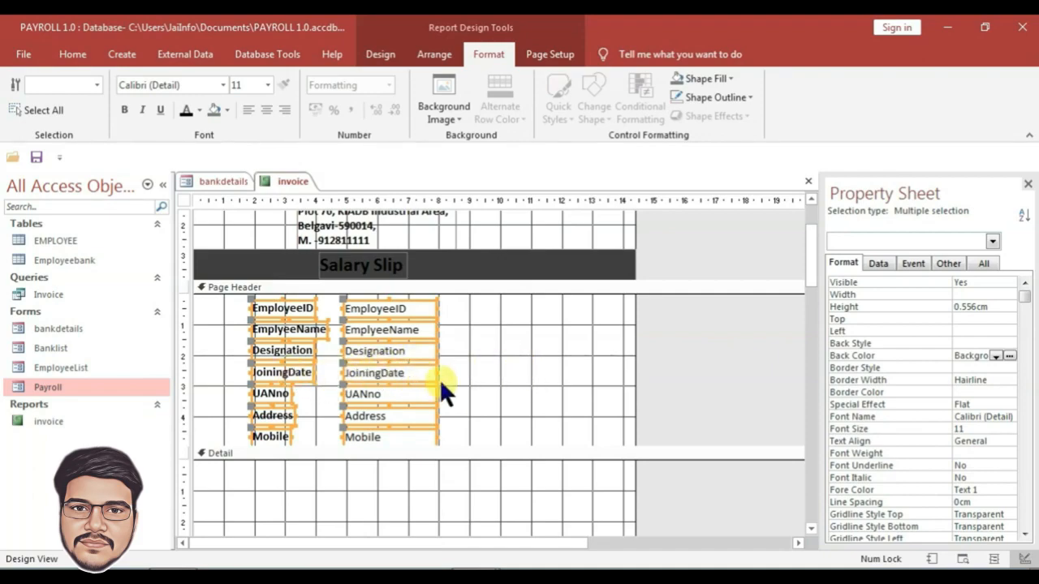
pyautogui.click(467, 372)
pyautogui.scroll(-5, 279, 423)
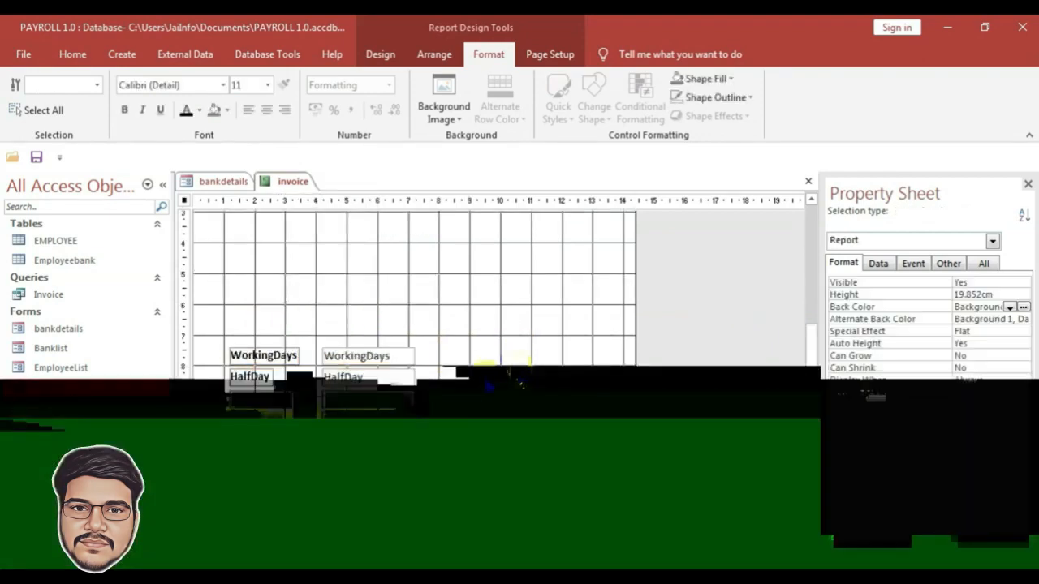
# - Move the WorkingDays, HalfDay and TakenLeave fields with their labels from the Detail section into the Page Header, below Mobile
pyautogui.click(258, 333)
pyautogui.moveTo(258, 333); pyautogui.dragTo(382, 407)
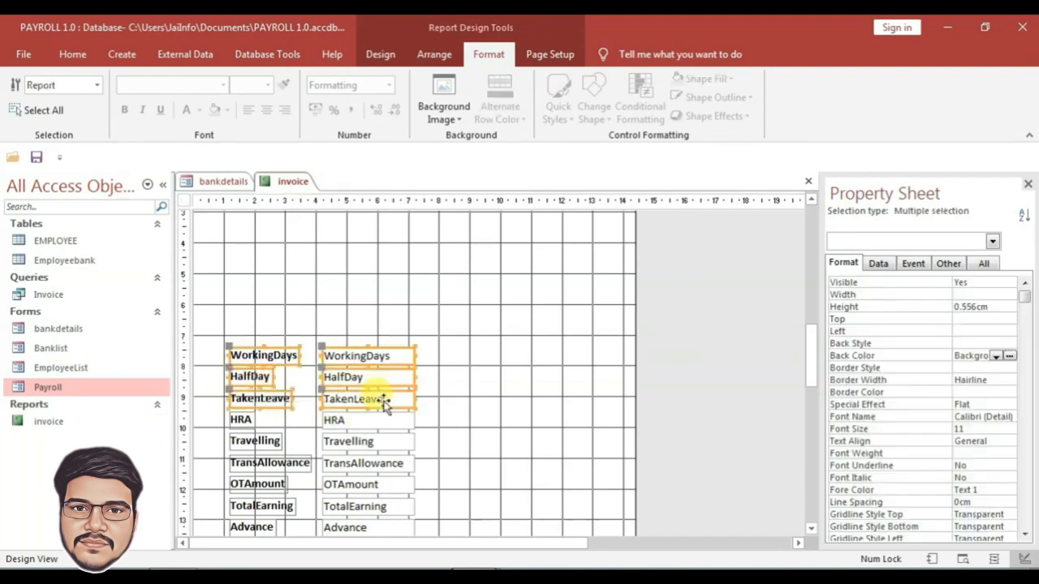
pyautogui.scroll(3, 393, 412)
pyautogui.moveTo(359, 447); pyautogui.dragTo(539, 249)
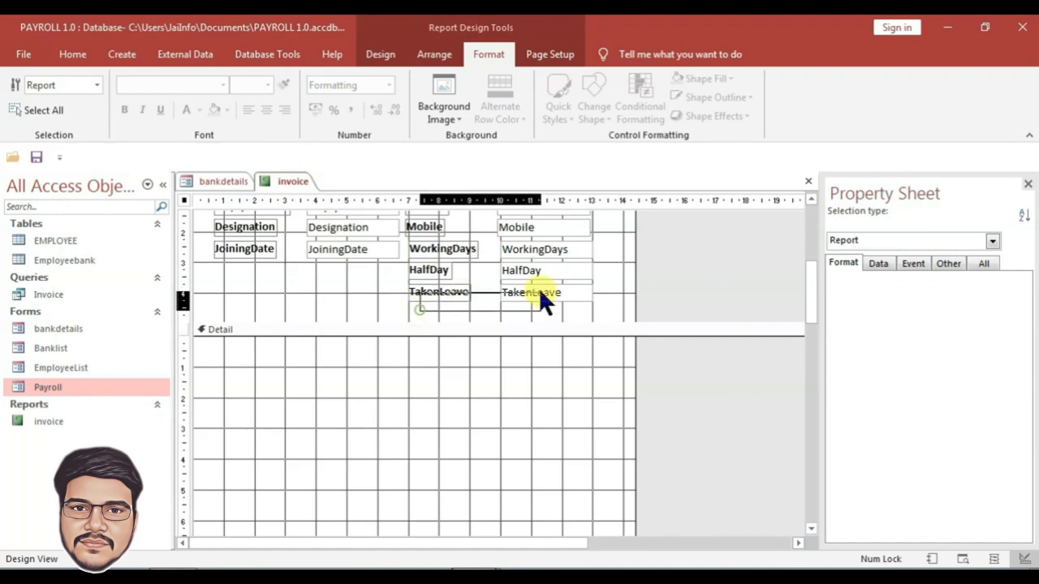
# - Move the TakenLeave field and label below JoiningDate and shorten the Page Header so it ends just under the last field row
pyautogui.moveTo(543, 297); pyautogui.dragTo(238, 277)
pyautogui.click(328, 293)
pyautogui.scroll(3, 440, 298)
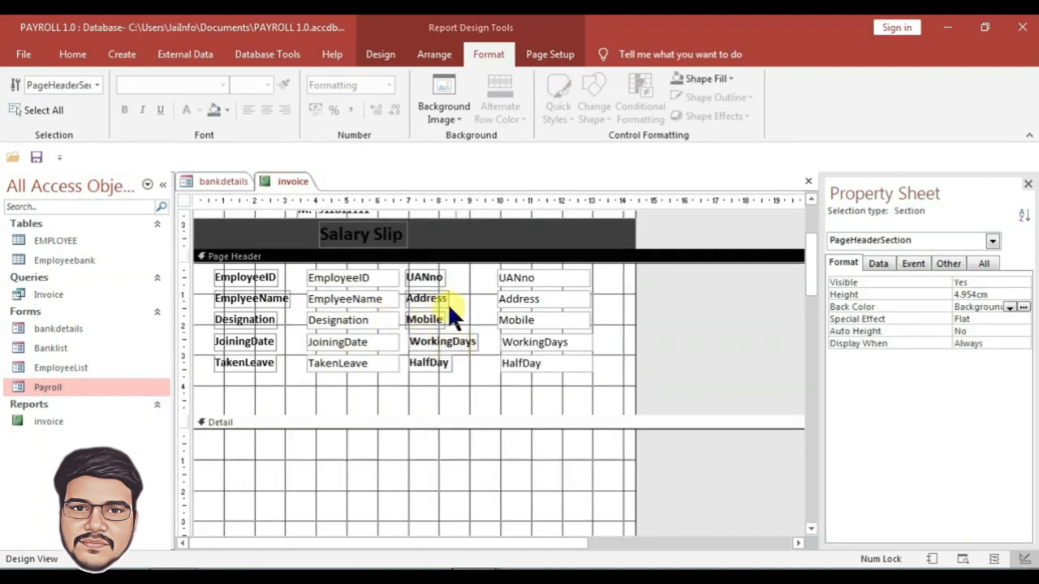
pyautogui.scroll(-3, 374, 367)
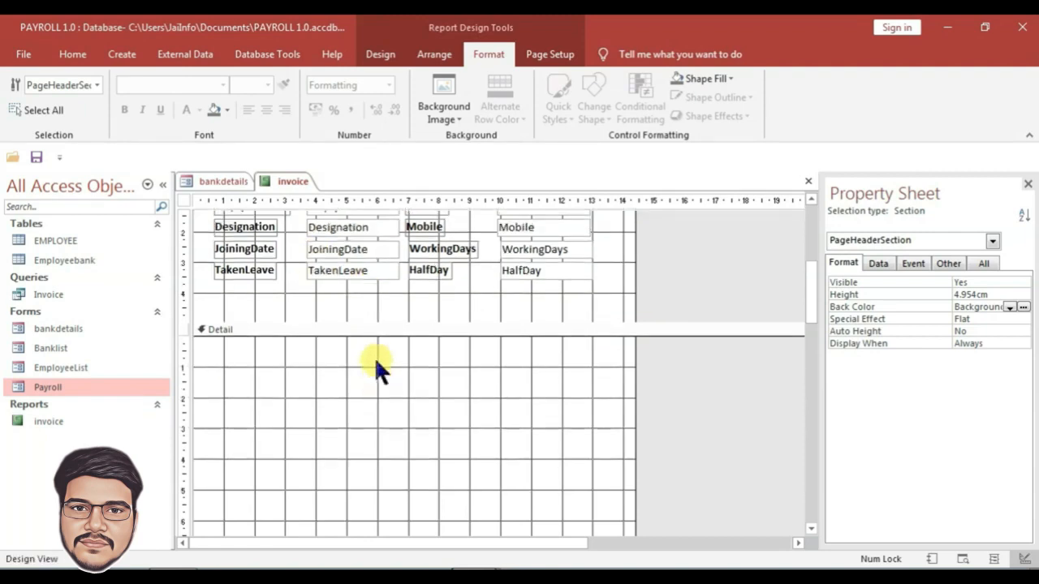
pyautogui.moveTo(358, 323); pyautogui.dragTo(377, 284)
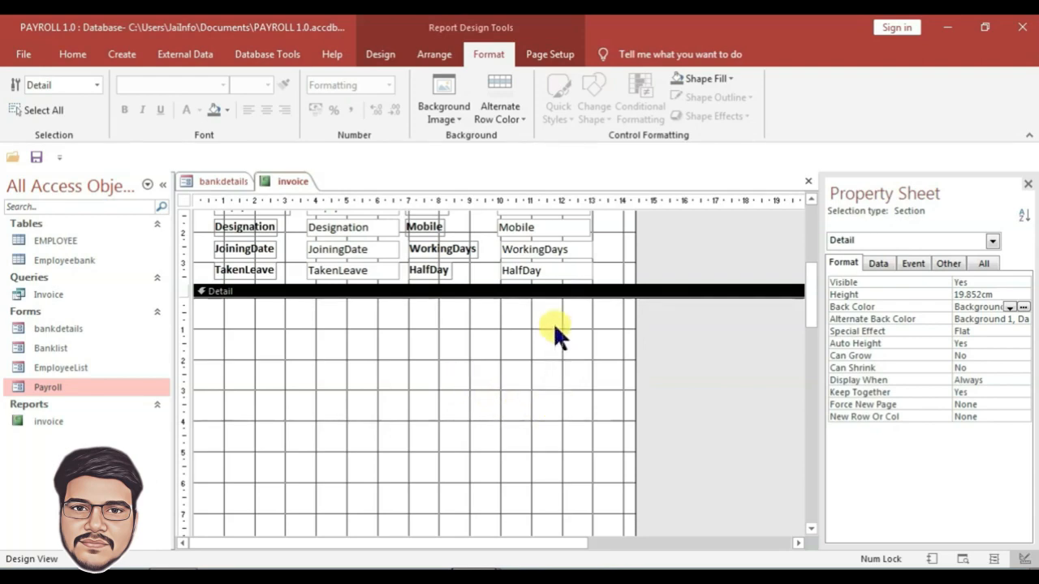
# - Draw a rectangle about 14.2 cm wide and 8.7 cm high across the upper part of the Detail section
pyautogui.click(380, 54)
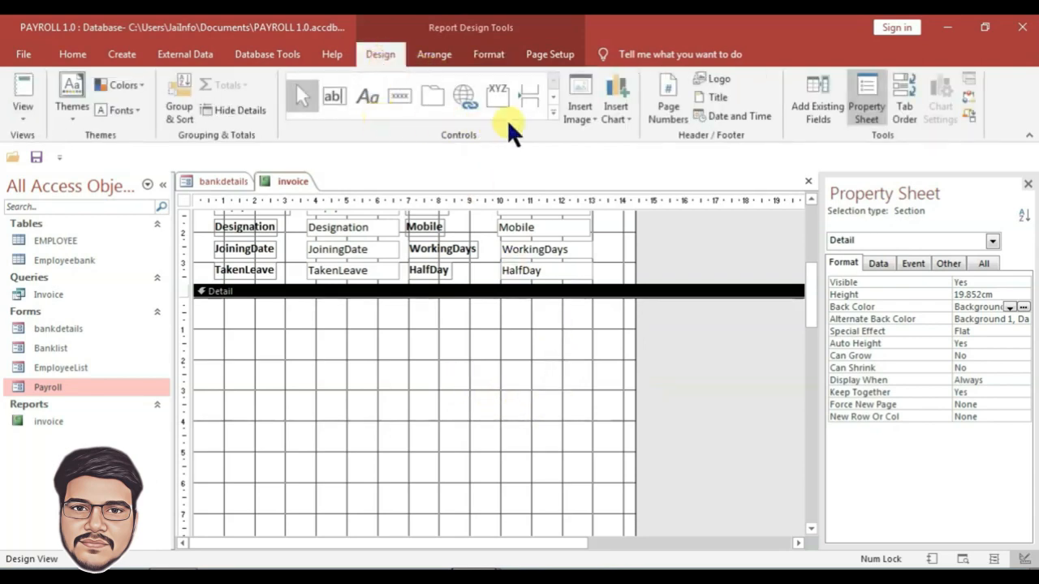
pyautogui.click(552, 111)
pyautogui.click(425, 118)
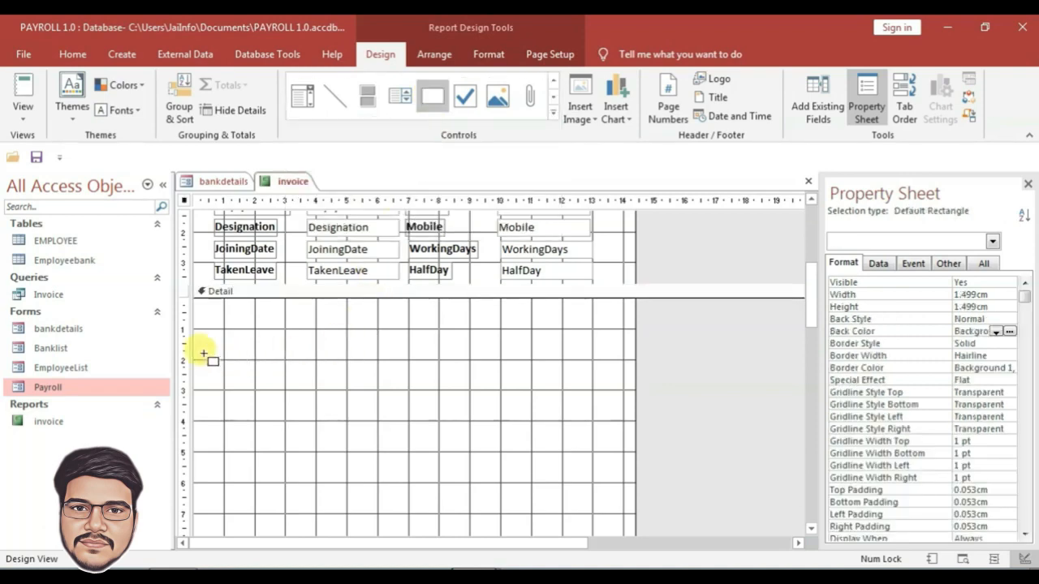
pyautogui.moveTo(197, 310); pyautogui.dragTo(622, 525)
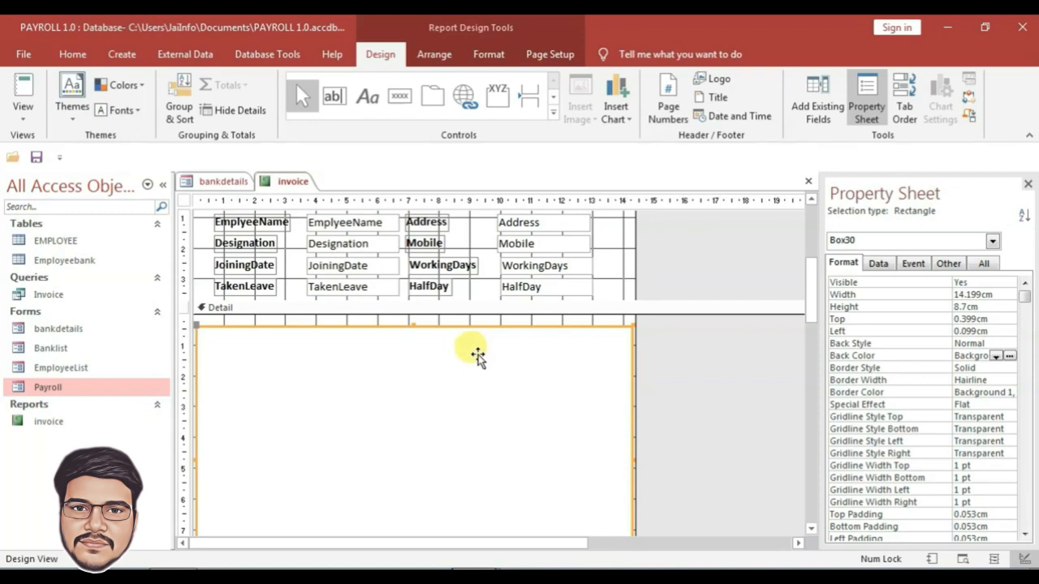
# - Duplicate the rectangle, narrow the copy to about 7.3 cm and align it over the left half of the original
pyautogui.hotkey('ctrl', 'c')
pyautogui.hotkey('ctrl', 'v')
pyautogui.scroll(-5, 479, 375)
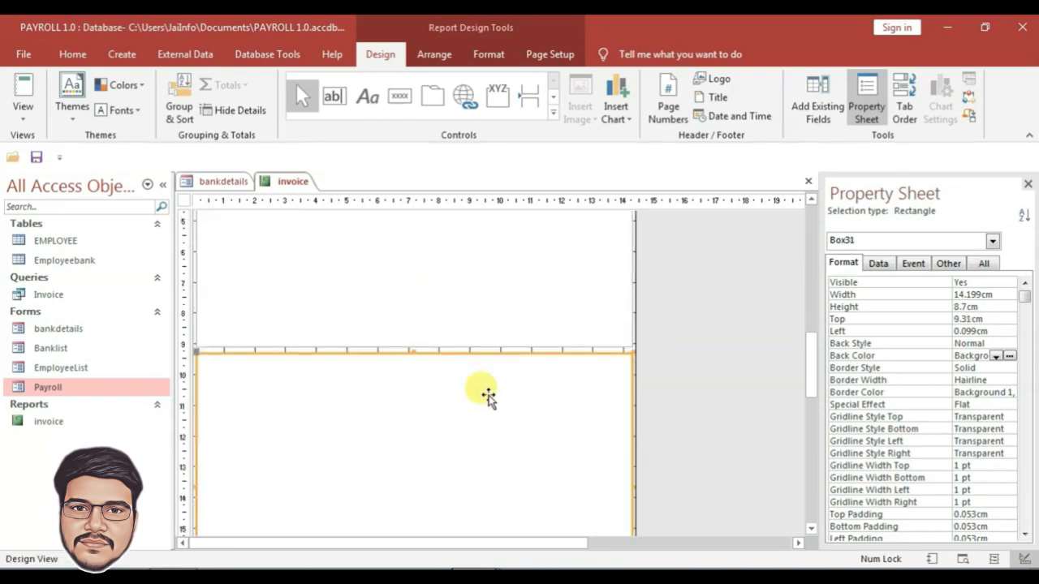
pyautogui.scroll(3, 507, 349)
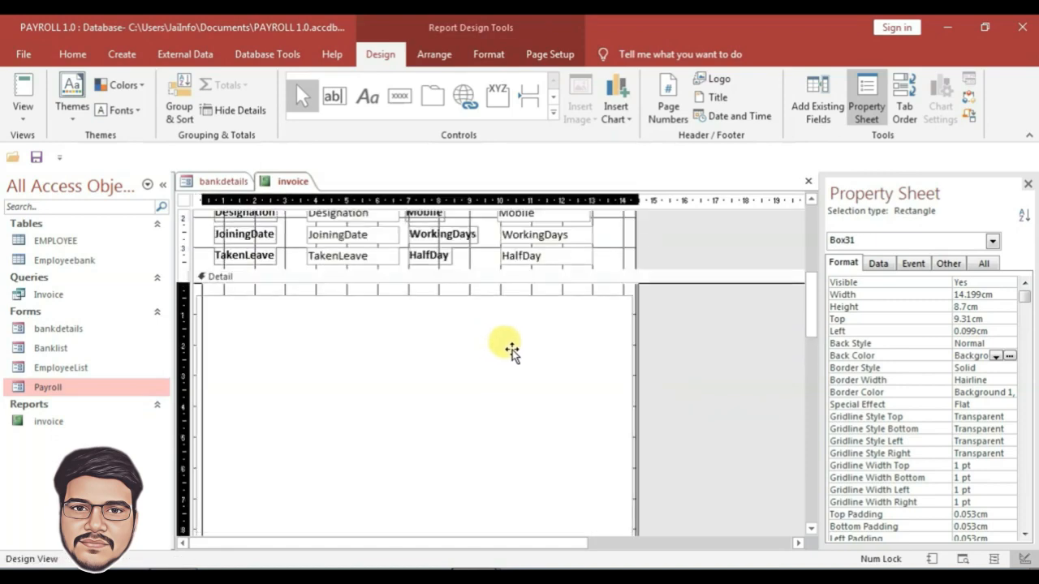
pyautogui.moveTo(478, 380); pyautogui.dragTo(478, 383)
pyautogui.moveTo(626, 436); pyautogui.dragTo(427, 435)
pyautogui.moveTo(351, 428); pyautogui.dragTo(345, 424)
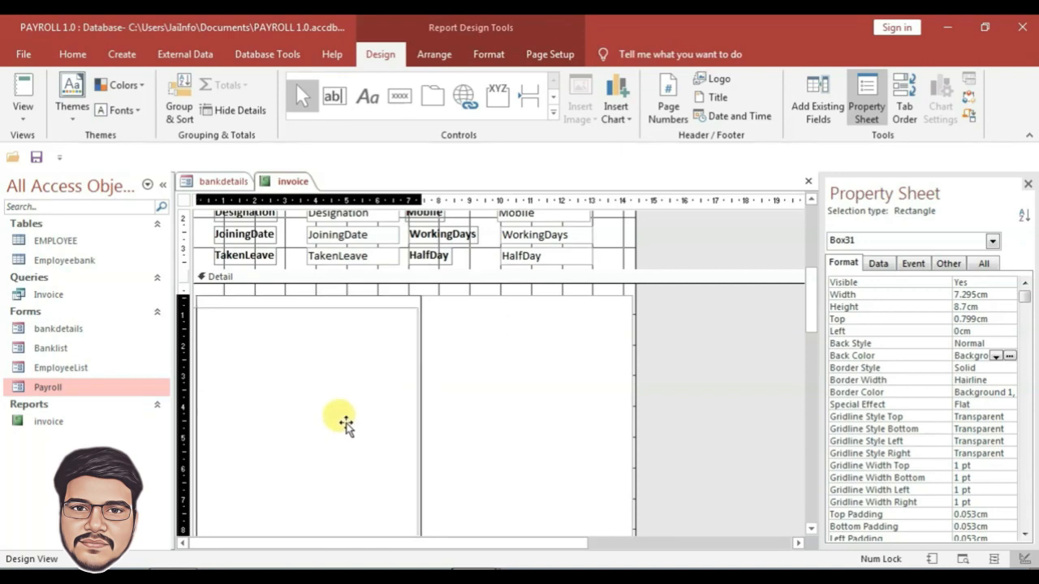
pyautogui.scroll(-3, 413, 436)
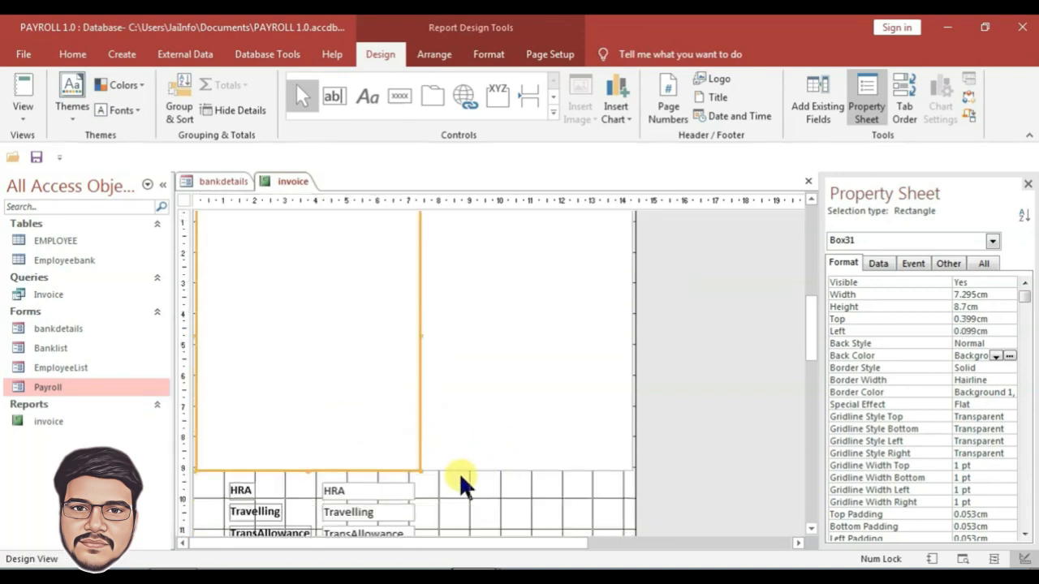
pyautogui.scroll(2, 460, 481)
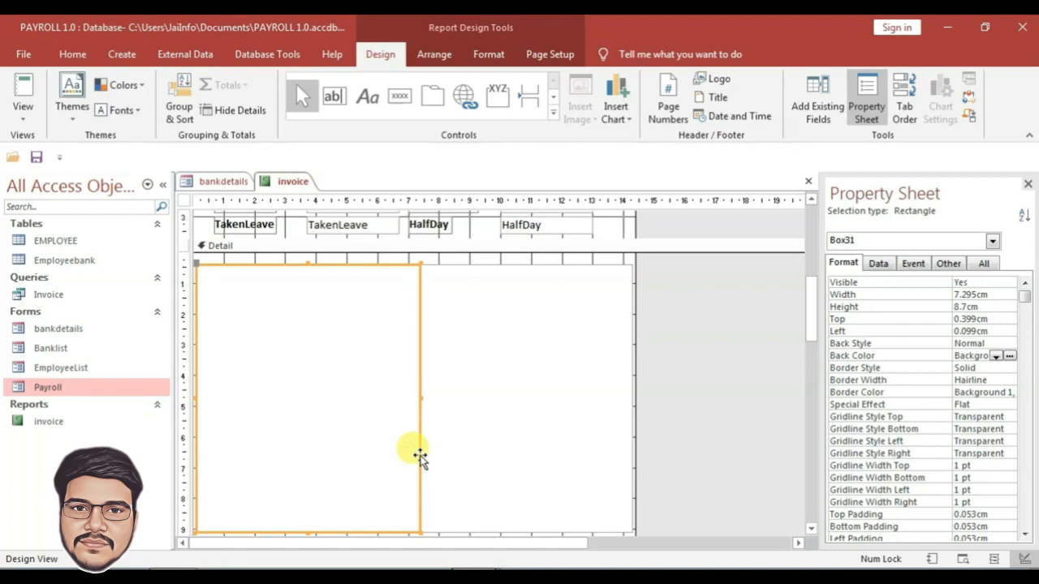
# - Duplicate the narrow rectangle and move the copy to the right side of the Detail section
pyautogui.hotkey('ctrl', 'v')
pyautogui.scroll(-3, 495, 456)
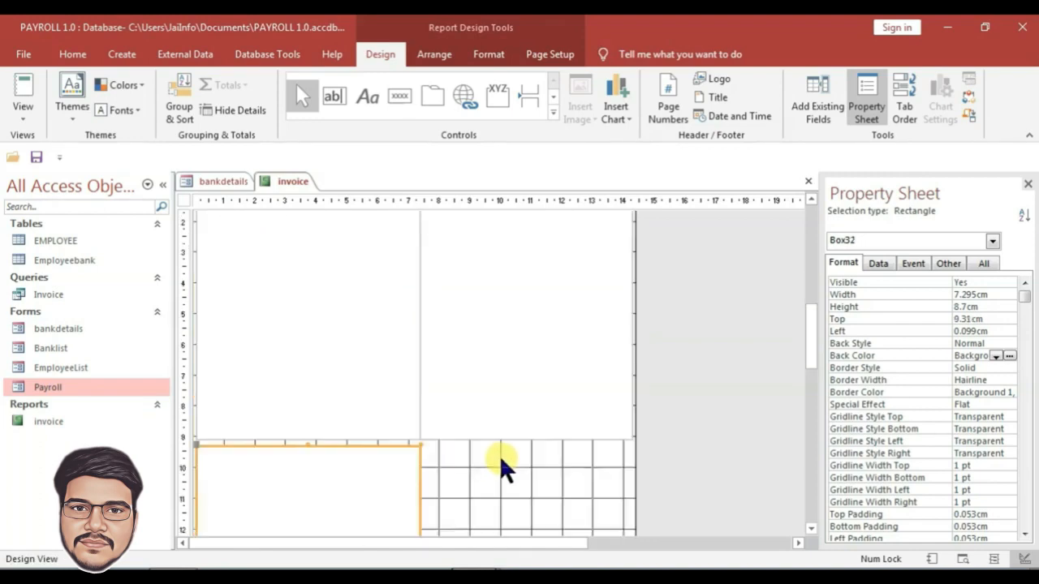
pyautogui.moveTo(374, 475); pyautogui.dragTo(577, 376)
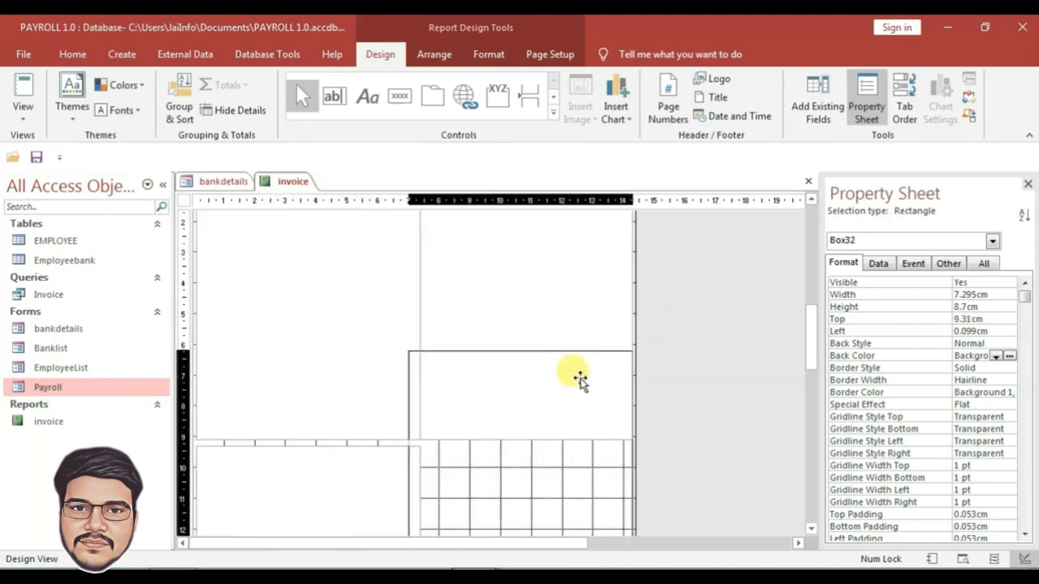
pyautogui.scroll(2, 394, 405)
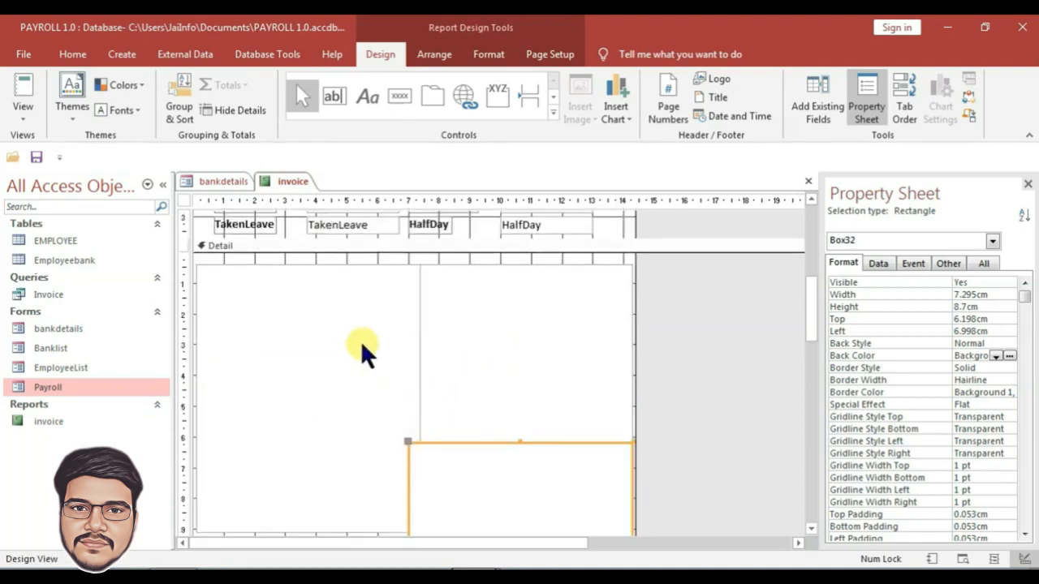
# - Fit the two narrow rectangles side by side within the large one, making the right one about 7.1 cm wide
pyautogui.click(409, 401)
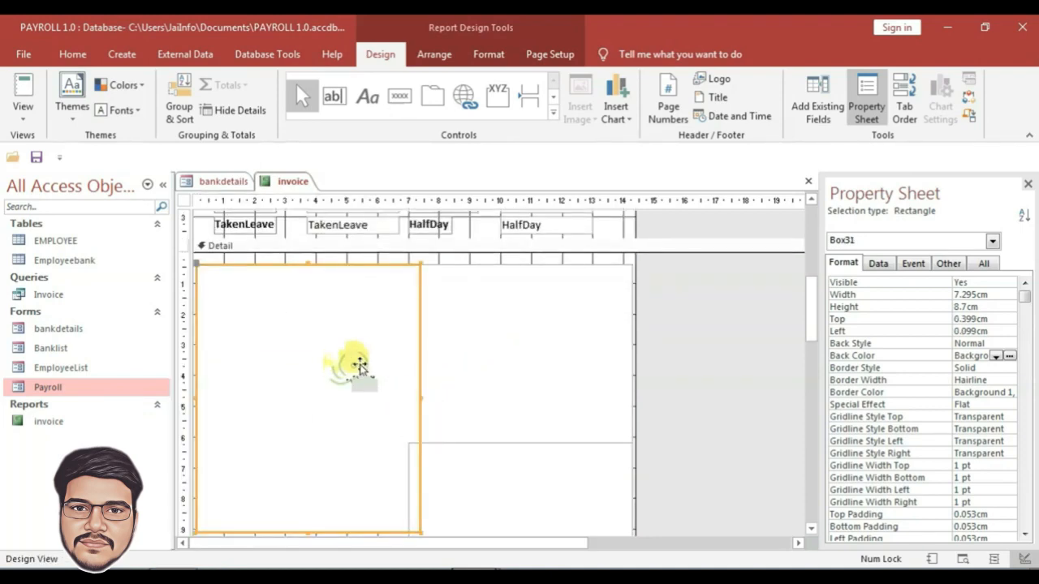
pyautogui.click(420, 458)
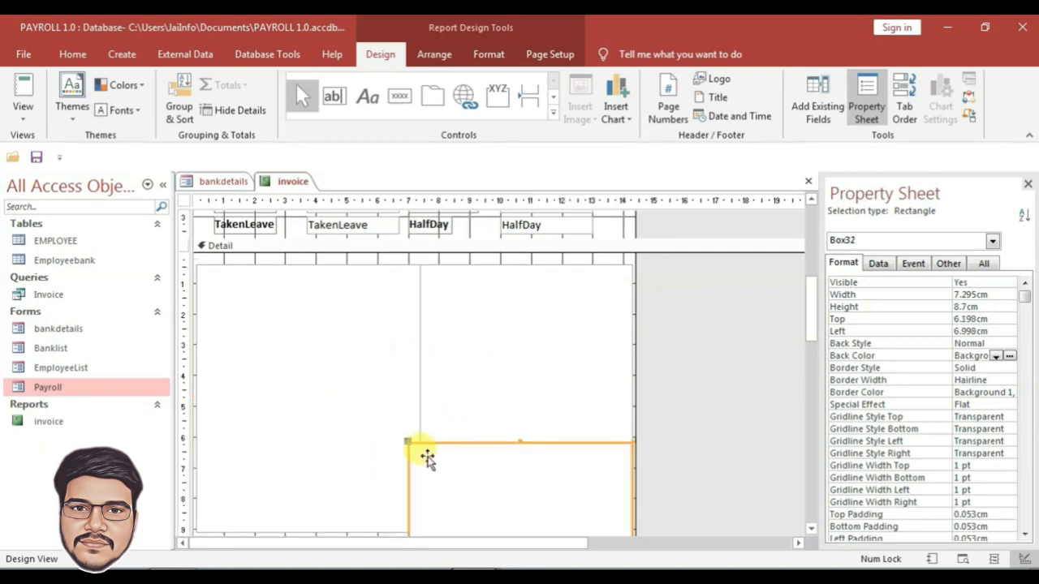
pyautogui.hotkey('shift', 'Left')
pyautogui.hotkey('shift', 'Left')
pyautogui.hotkey('shift', 'Left')
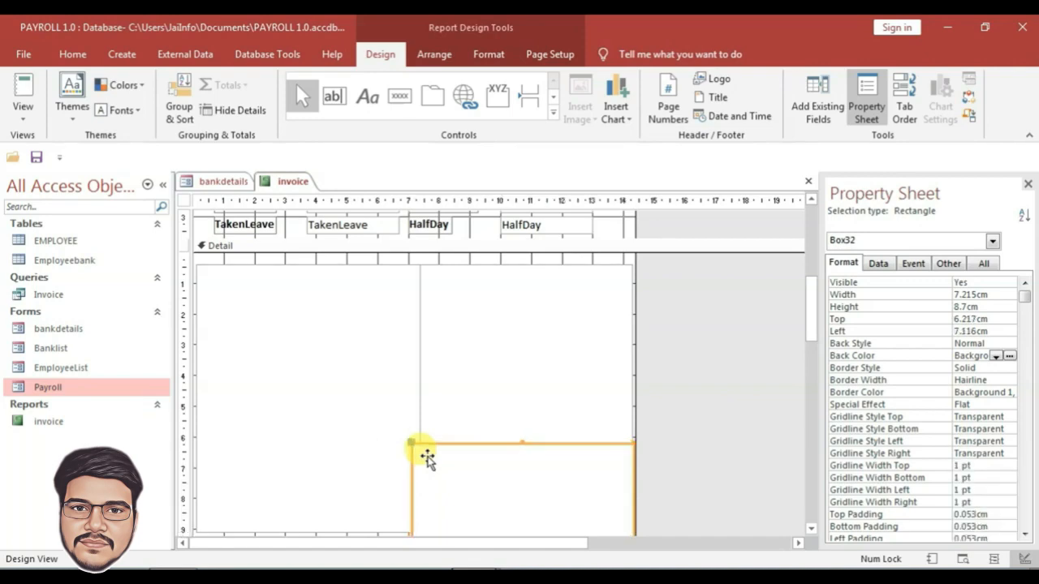
pyautogui.scroll(-4, 427, 454)
pyautogui.scroll(3, 406, 445)
pyautogui.click(410, 457)
pyautogui.click(438, 496)
pyautogui.scroll(-3, 414, 471)
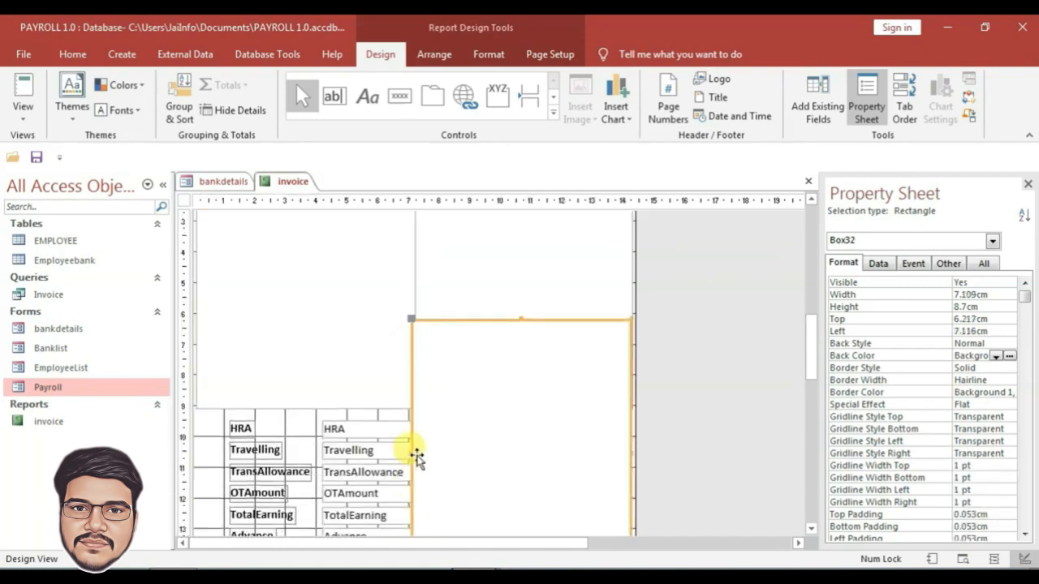
pyautogui.scroll(3, 406, 452)
pyautogui.scroll(-2, 463, 455)
# - Set the border width of the rectangles in the Detail section to 3 pt
pyautogui.moveTo(461, 445); pyautogui.dragTo(387, 402)
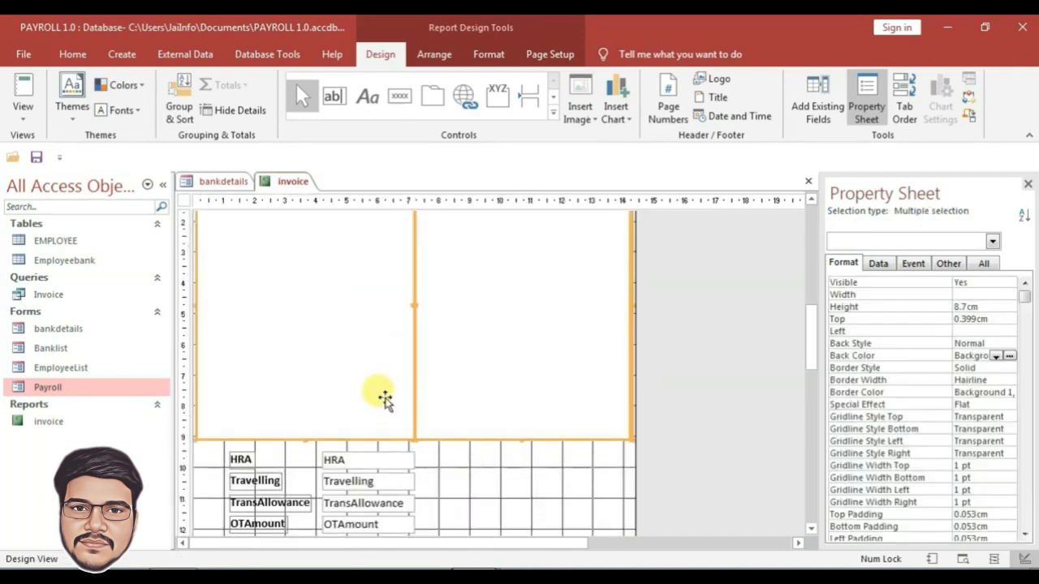
pyautogui.scroll(3, 466, 419)
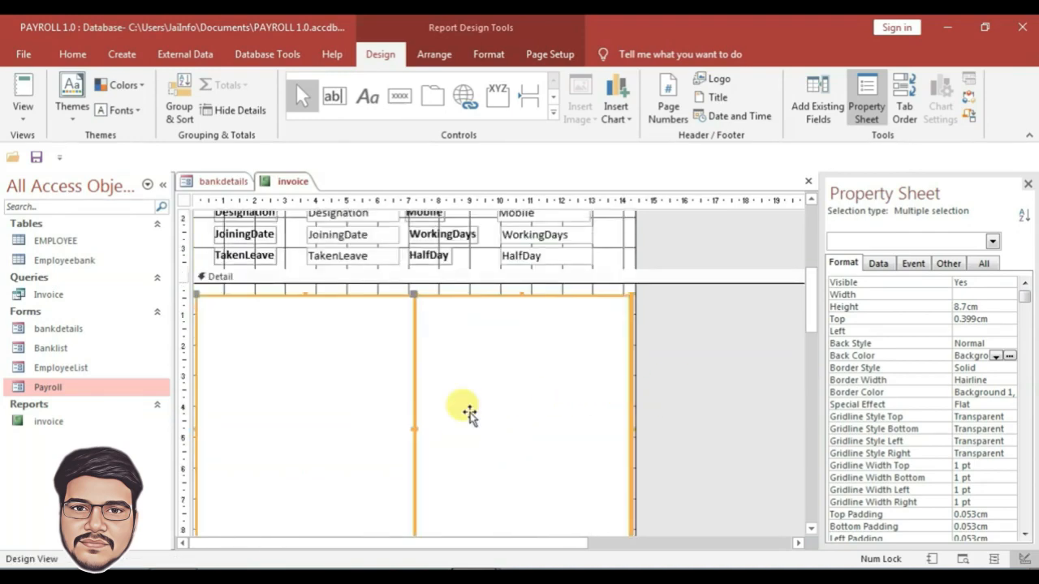
pyautogui.click(489, 54)
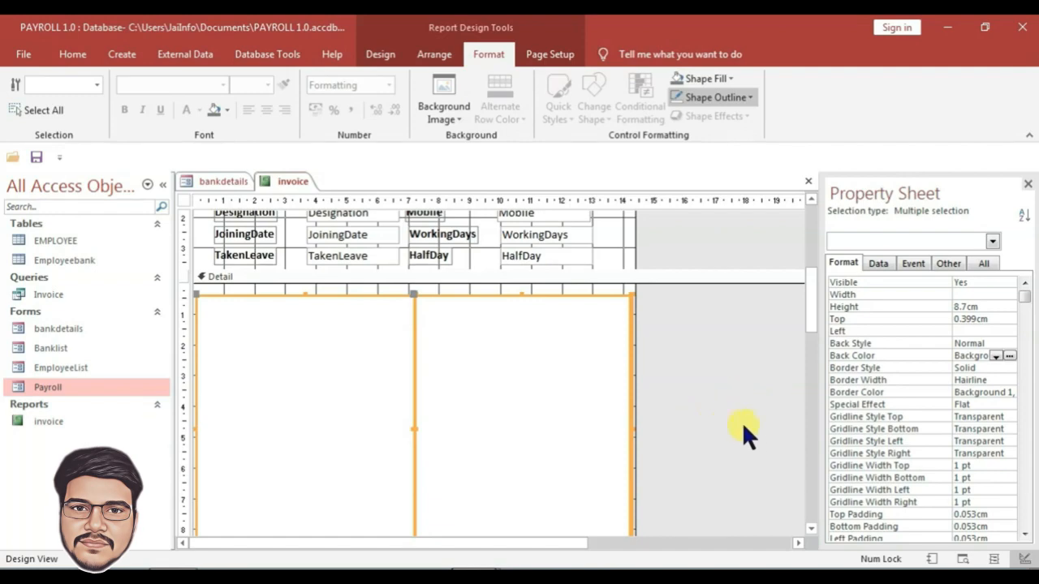
pyautogui.click(857, 441)
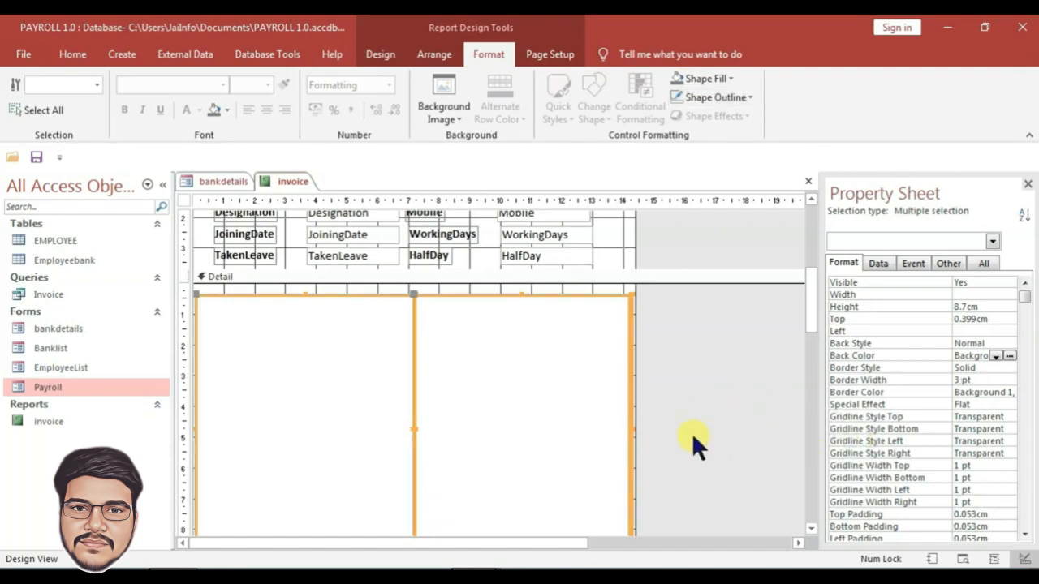
pyautogui.click(692, 434)
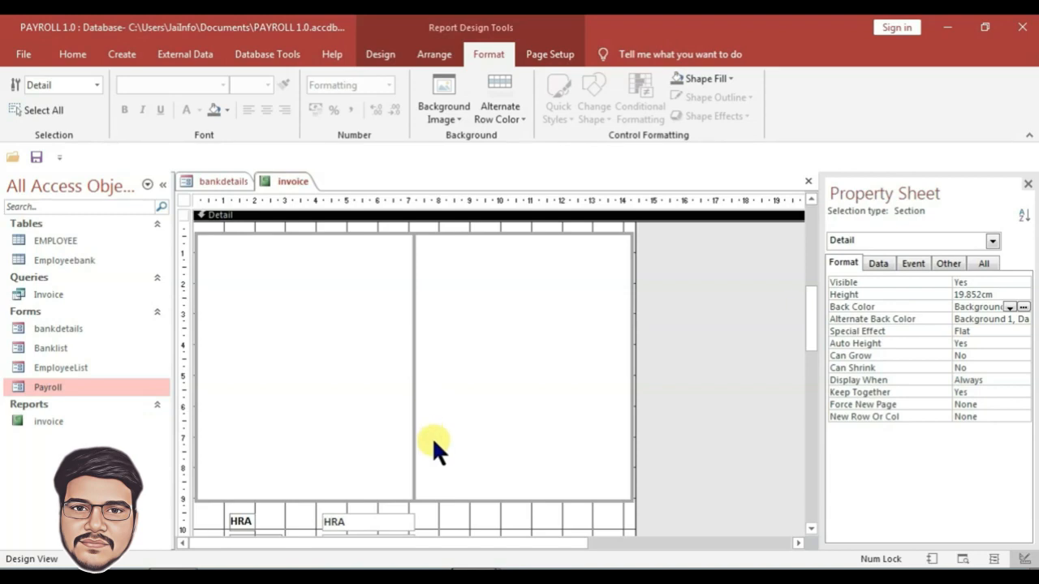
# - Draw a vertical line about 8.5 cm long inside the left rectangle, about 4.2 cm from the report's left edge
pyautogui.scroll(1, 459, 364)
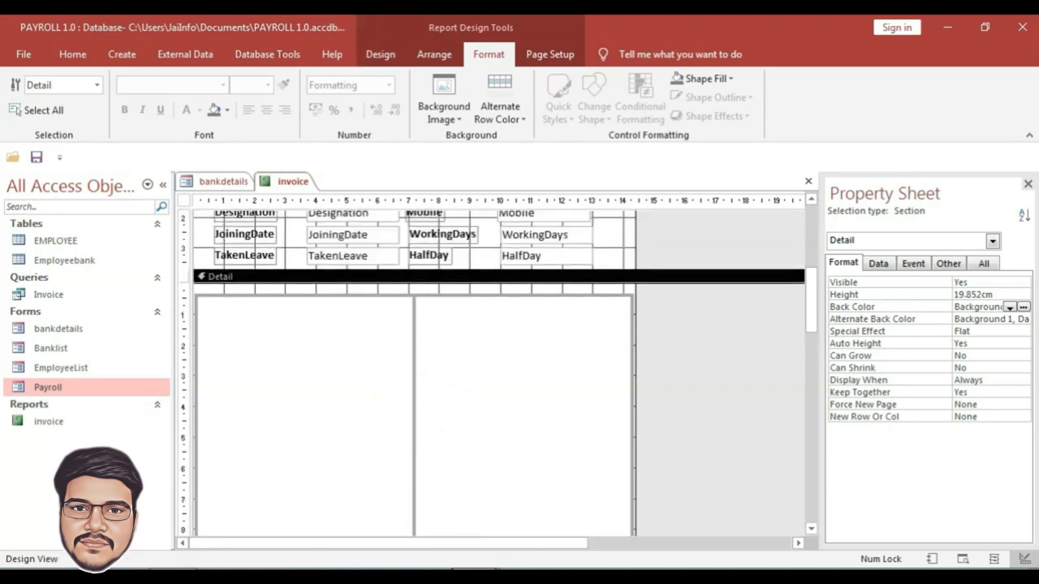
pyautogui.scroll(1, 391, 154)
pyautogui.scroll(-2, 348, 154)
pyautogui.scroll(1, 361, 113)
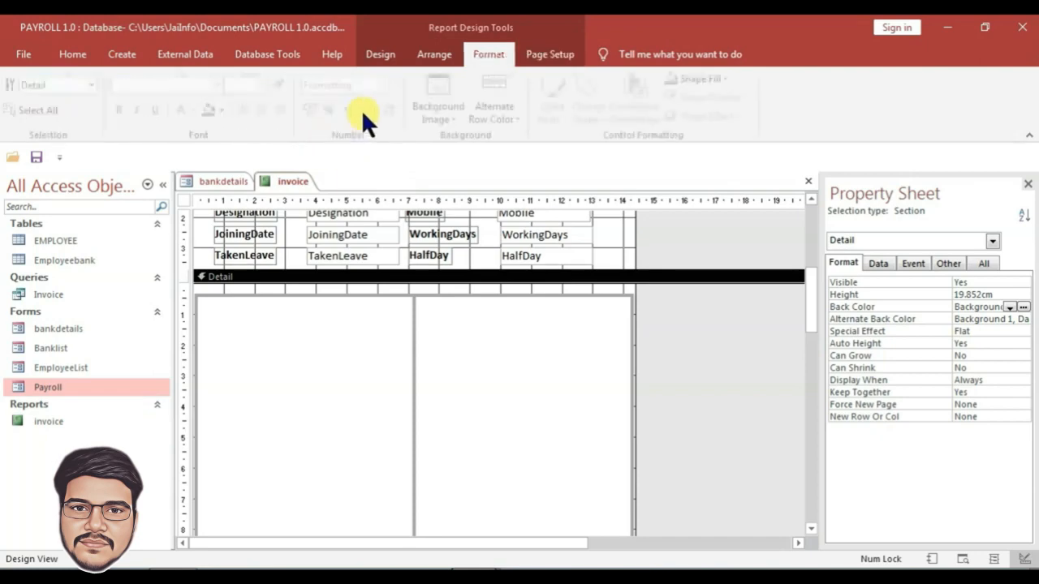
pyautogui.scroll(3, 366, 108)
pyautogui.click(378, 52)
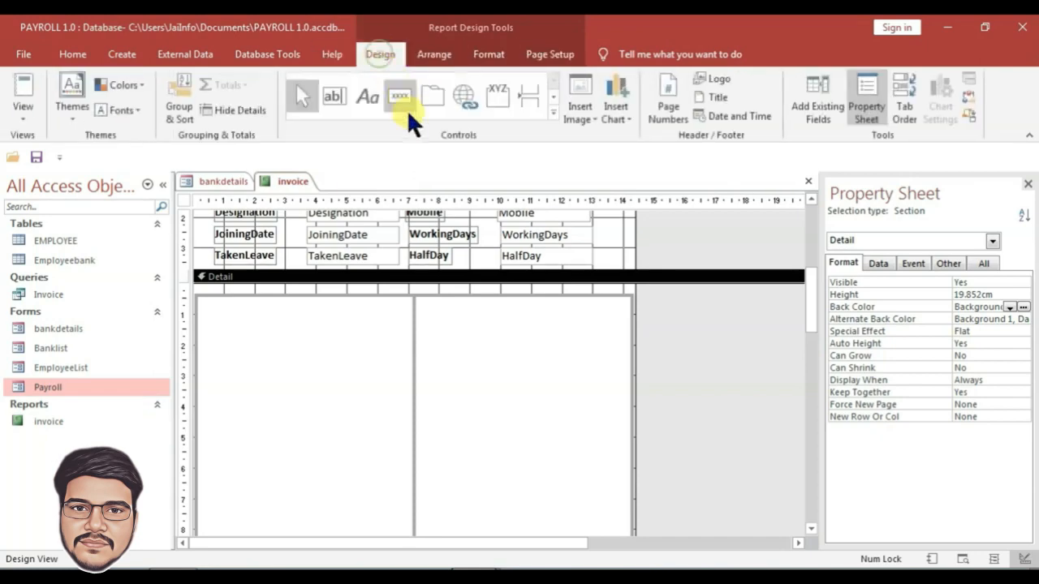
pyautogui.click(552, 111)
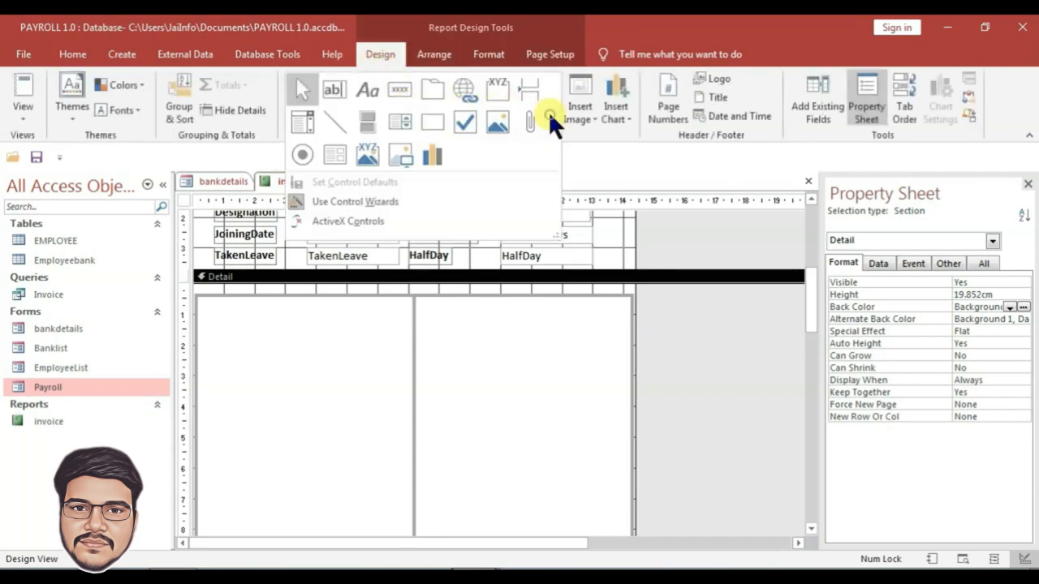
pyautogui.click(342, 121)
pyautogui.scroll(-1, 411, 254)
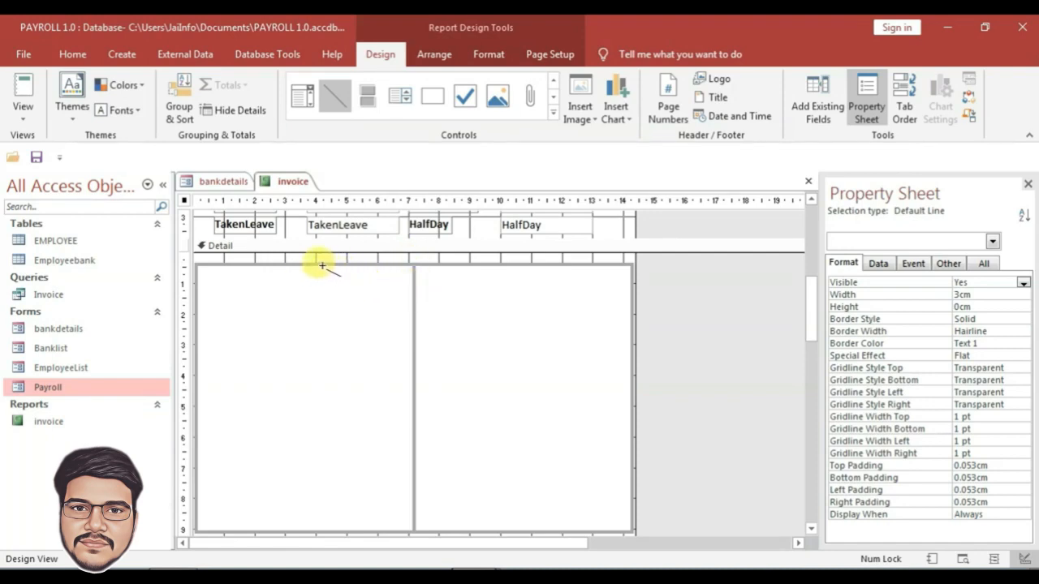
pyautogui.moveTo(322, 266)
pyautogui.mouseDown()
pyautogui.moveTo(332, 379)
pyautogui.moveTo(303, 527)
pyautogui.moveTo(323, 532)
pyautogui.mouseUp()
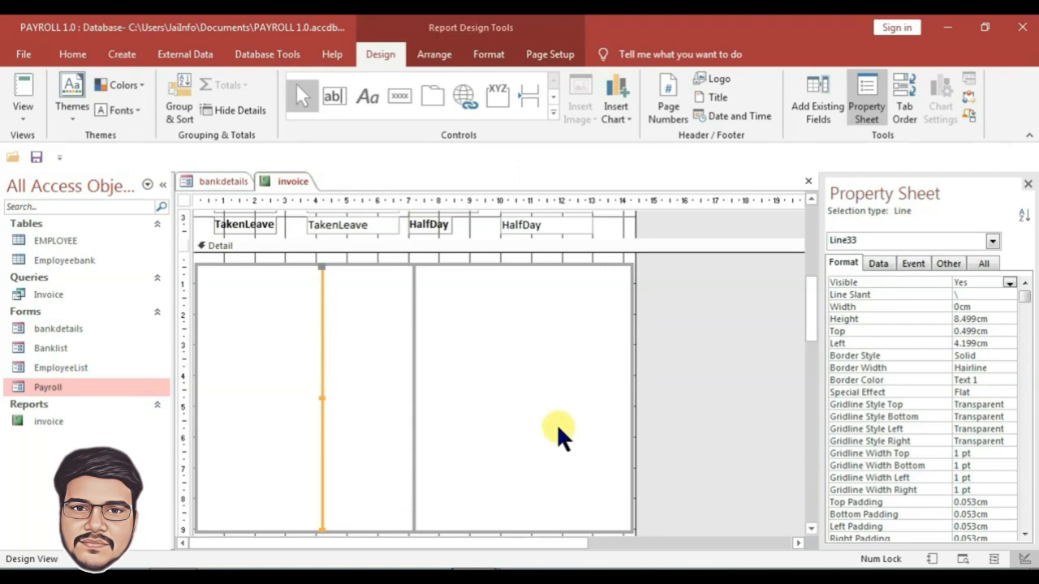
# - Duplicate the vertical line and place the copy inside the right rectangle, about 11.5 cm from the report's left edge
pyautogui.hotkey('ctrl', 'c')
pyautogui.hotkey('ctrl', 'v')
pyautogui.scroll(-3, 554, 423)
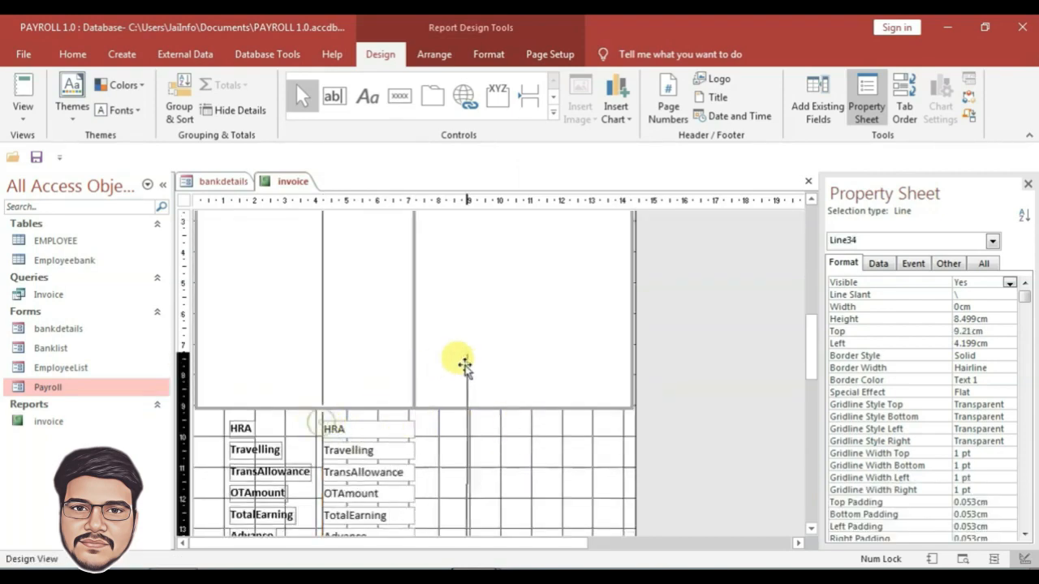
pyautogui.scroll(5, 487, 353)
pyautogui.scroll(1, 503, 345)
pyautogui.moveTo(503, 345); pyautogui.dragTo(547, 339)
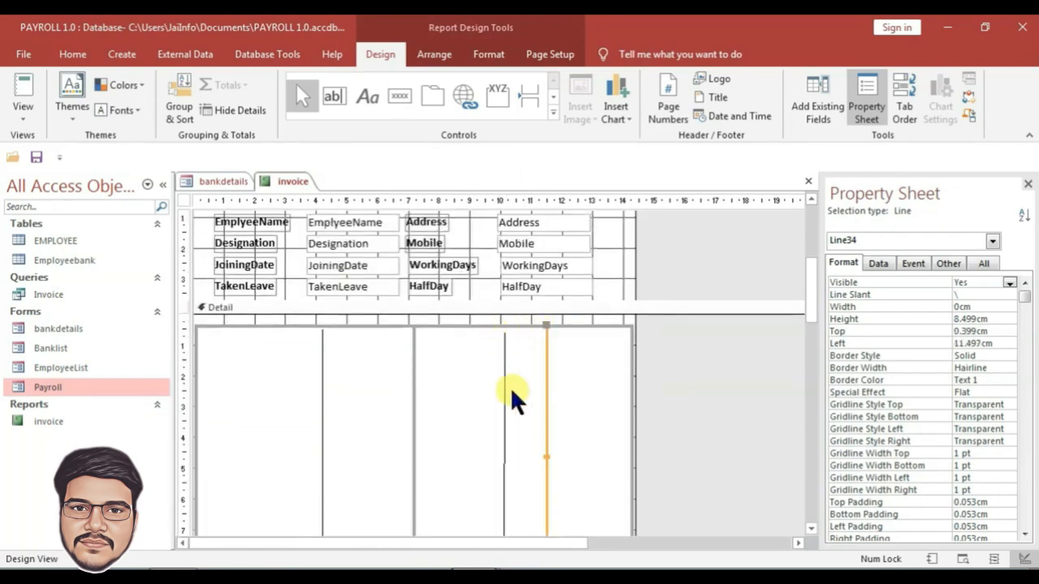
# - Thicken the two vertical lines in the Detail section and make the table's rectangle outlines black
pyautogui.scroll(-3, 489, 367)
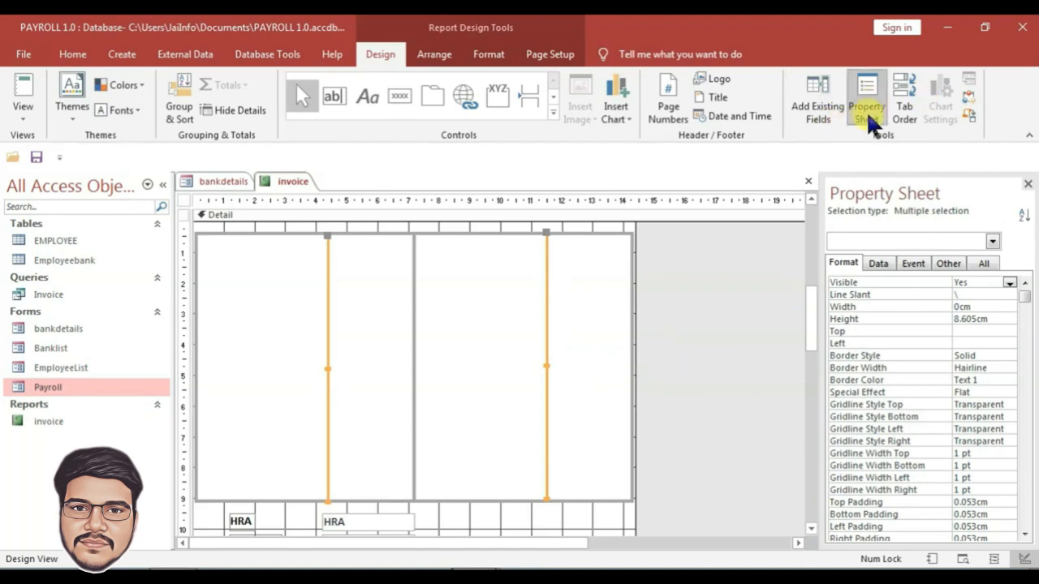
pyautogui.click(532, 54)
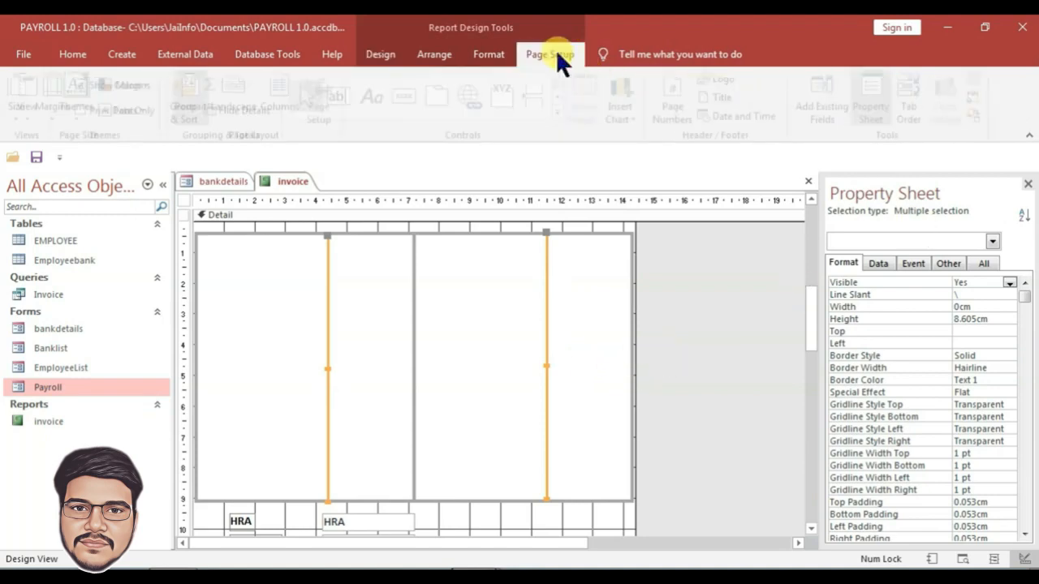
pyautogui.click(490, 54)
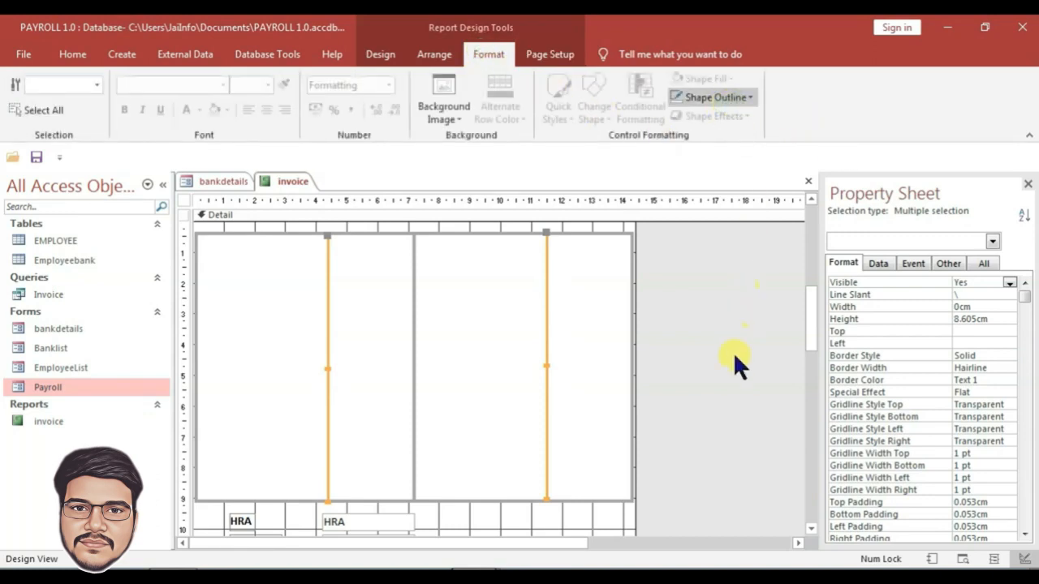
pyautogui.click(869, 438)
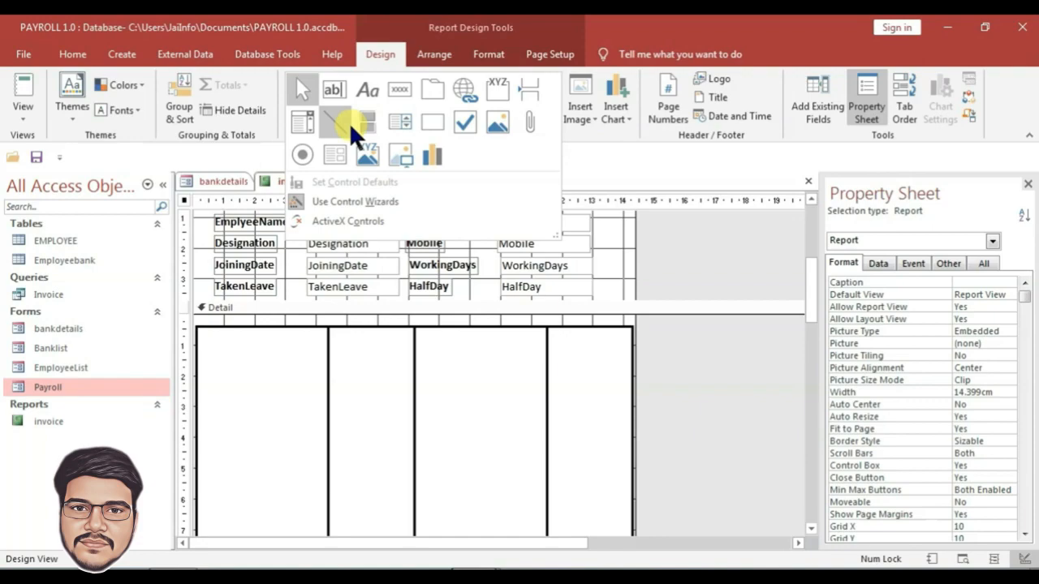
# - Draw a horizontal line about 14.2 cm wide across the table, about 1.4 cm from the Detail section's top, with height 0 and border width 2 pt
pyautogui.click(349, 122)
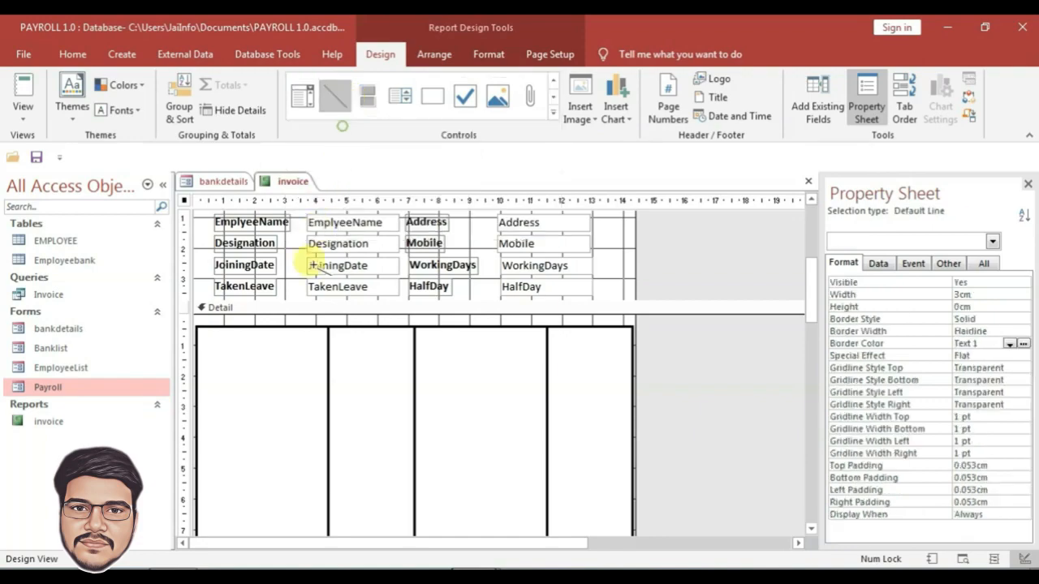
pyautogui.moveTo(209, 357); pyautogui.dragTo(634, 362)
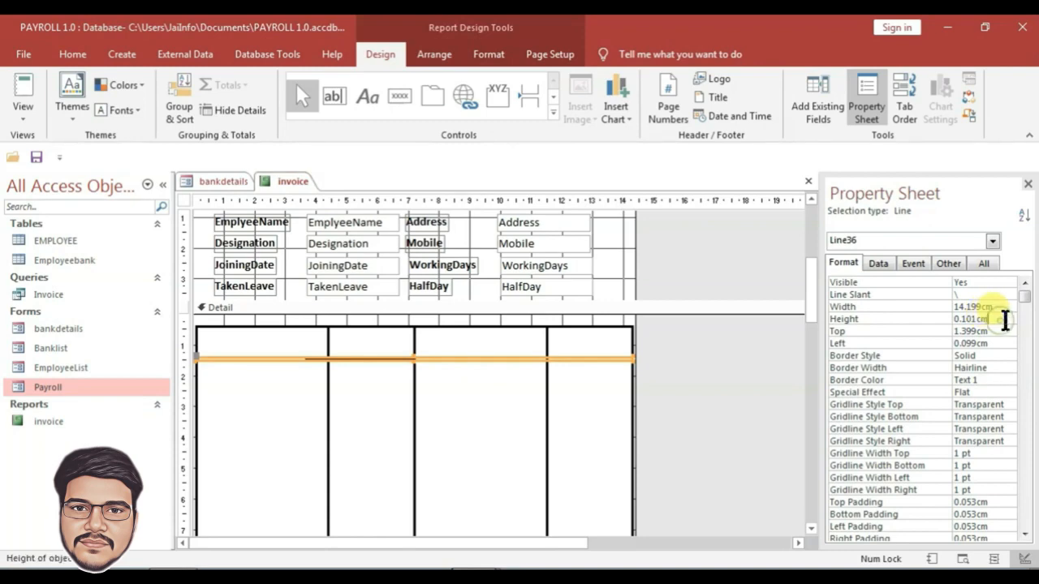
pyautogui.moveTo(1005, 319); pyautogui.dragTo(952, 320)
pyautogui.write('0')
pyautogui.press('Tab')
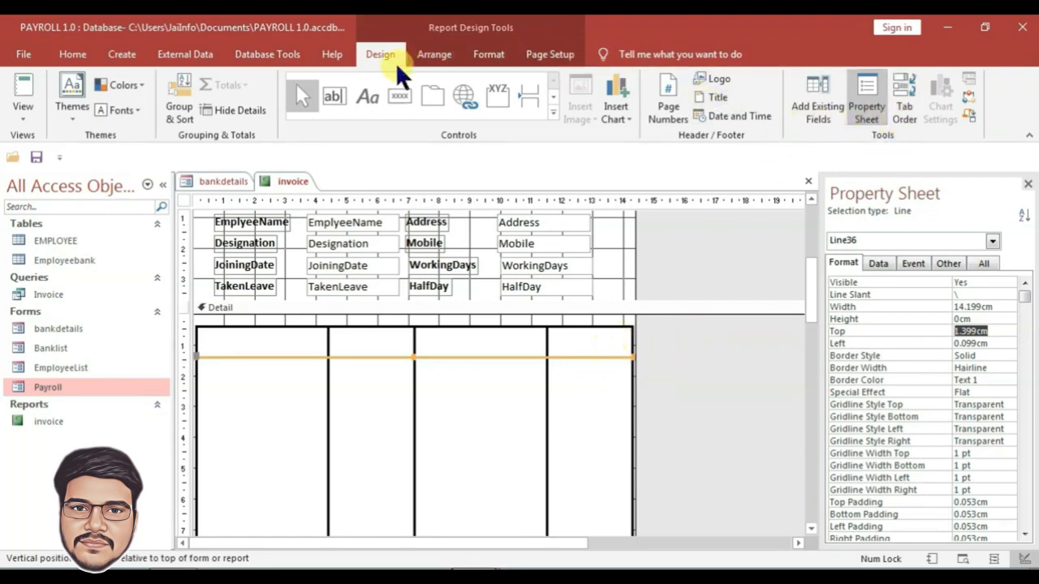
pyautogui.click(487, 54)
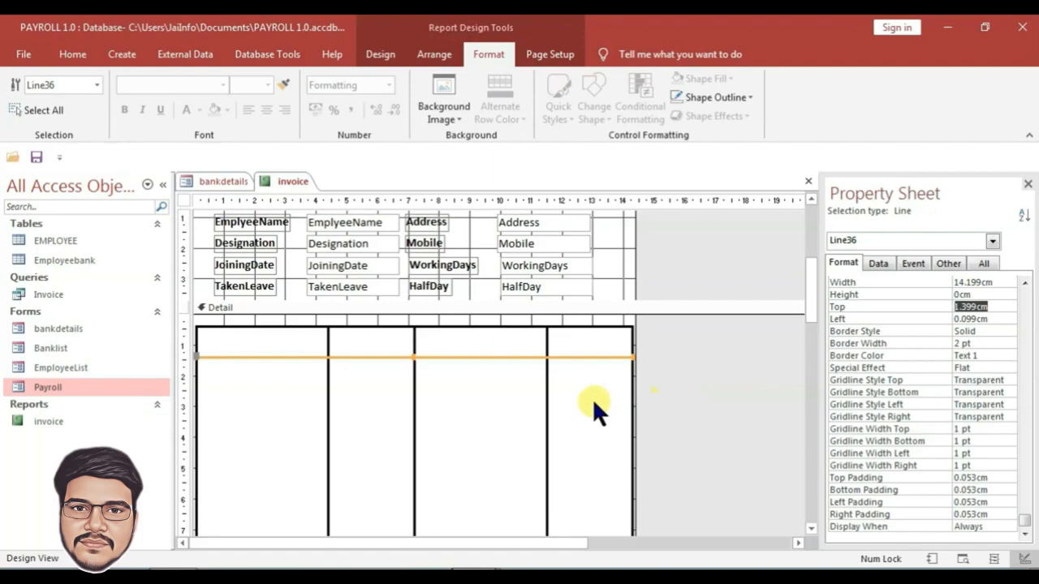
pyautogui.click(621, 297)
# - Duplicate the horizontal line and place the copy near the table's lower edge, about 8.3 cm from the top of the Detail section
pyautogui.scroll(-2, 608, 280)
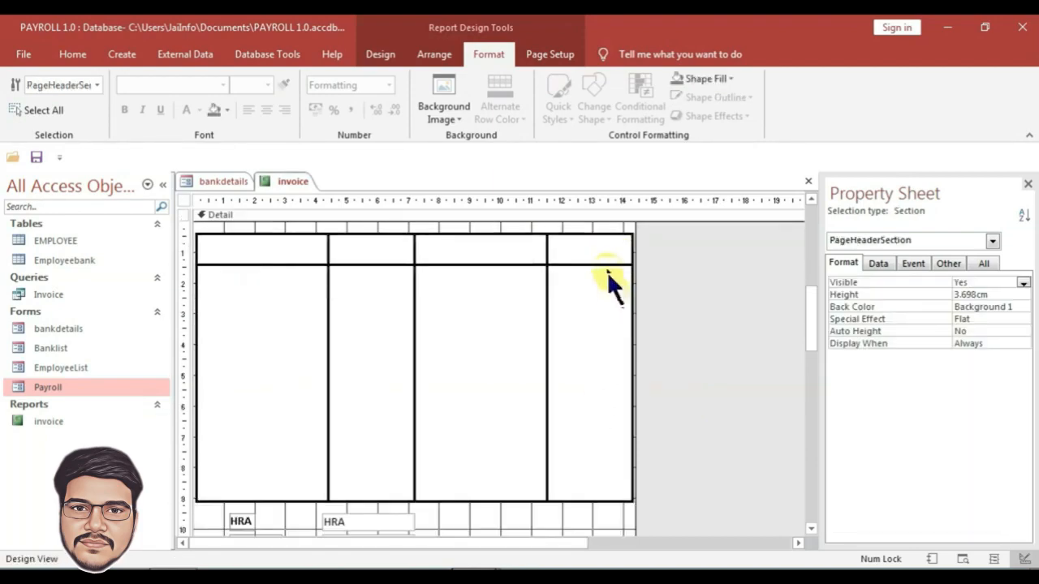
pyautogui.click(607, 263)
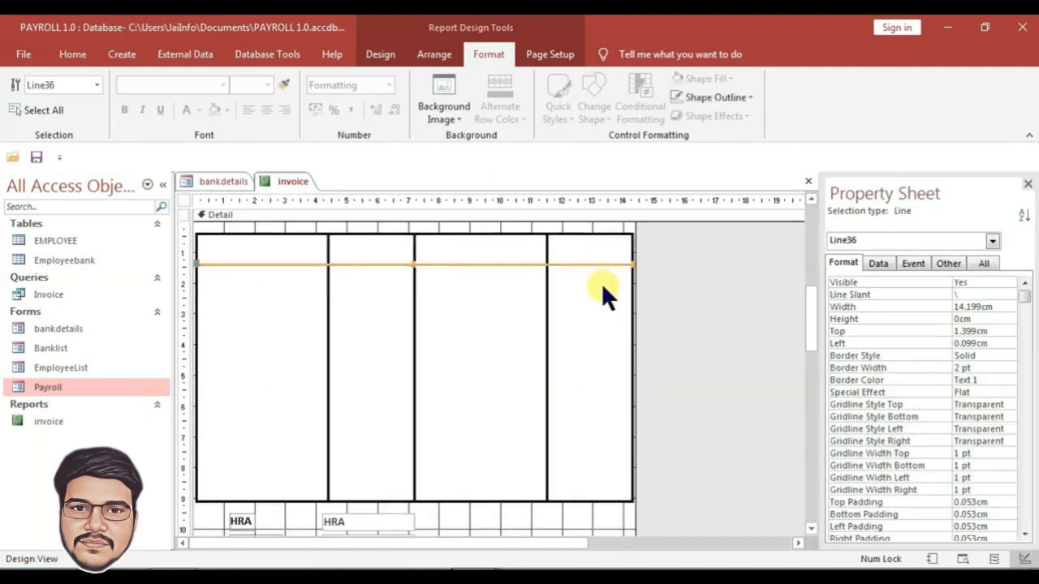
pyautogui.hotkey('ctrl', 'c')
pyautogui.hotkey('ctrl', 'v')
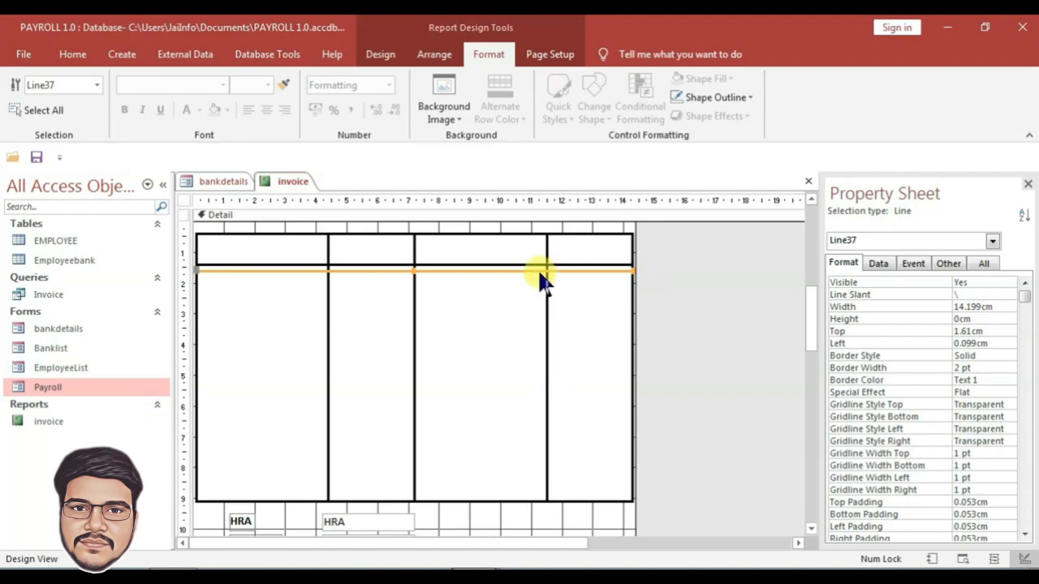
pyautogui.moveTo(539, 269); pyautogui.dragTo(540, 476)
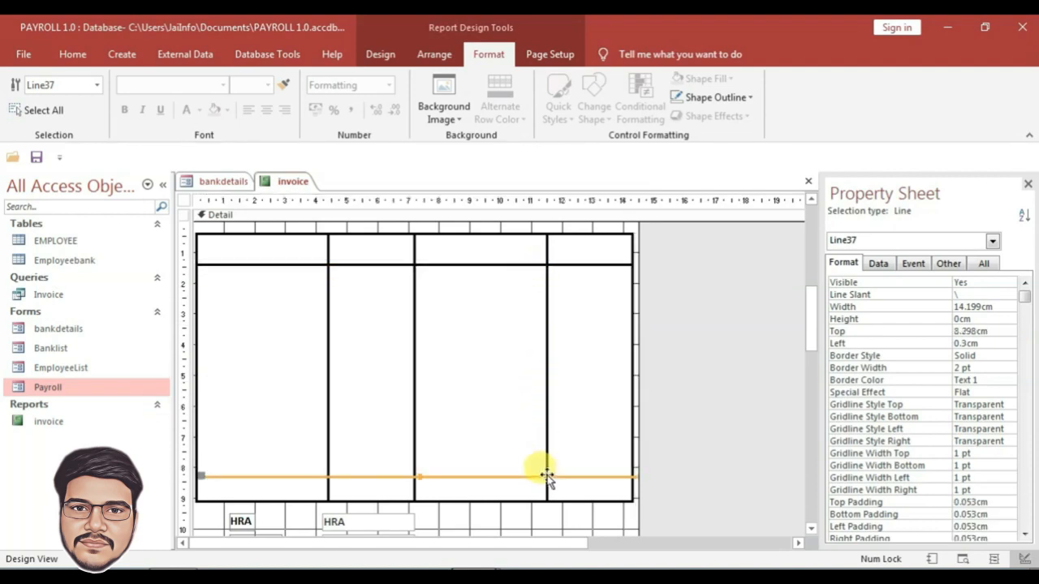
pyautogui.click(452, 491)
# - Copy the "Salary Slip" label from the Report Header into the Detail section
pyautogui.scroll(4, 443, 400)
pyautogui.scroll(4, 373, 363)
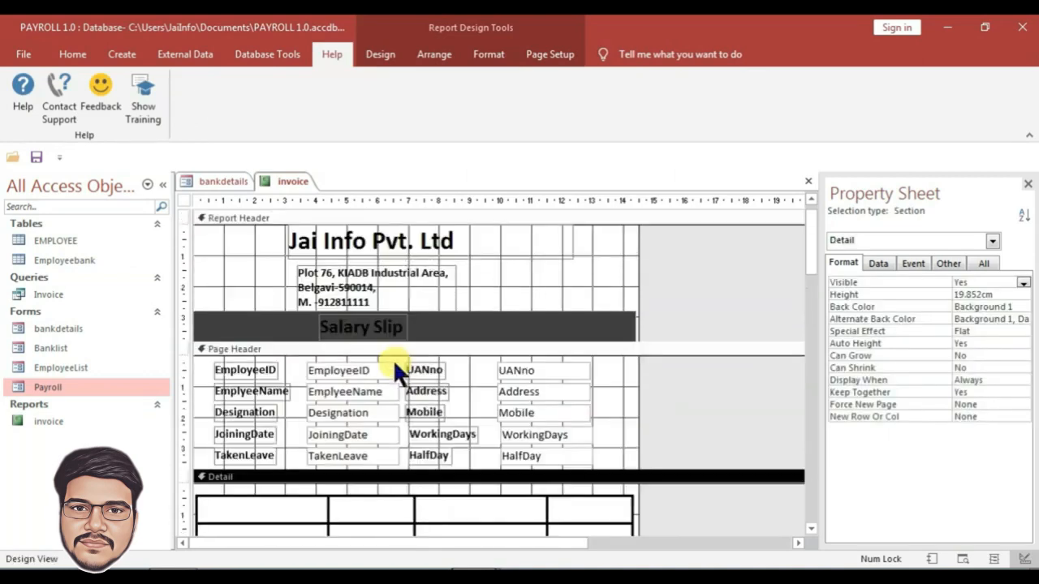
pyautogui.click(367, 328)
pyautogui.scroll(-3, 453, 345)
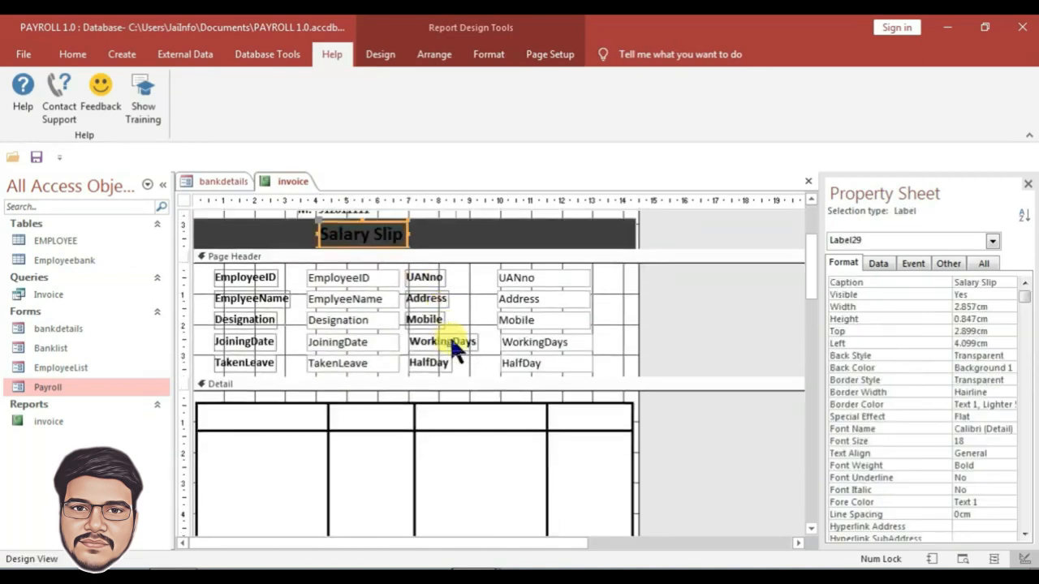
pyautogui.scroll(-3, 451, 375)
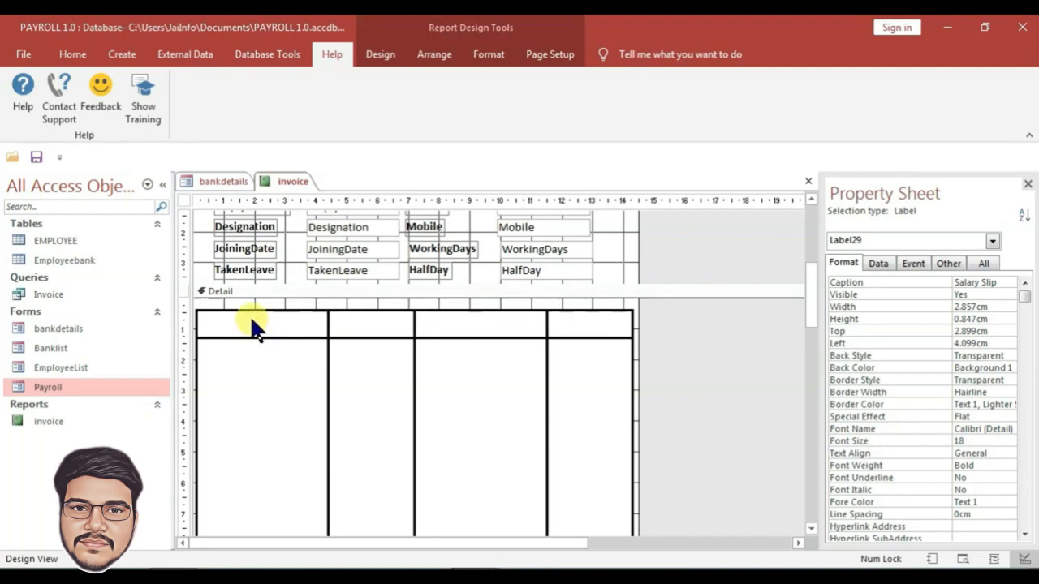
pyautogui.click(218, 297)
pyautogui.hotkey('ctrl', 'v')
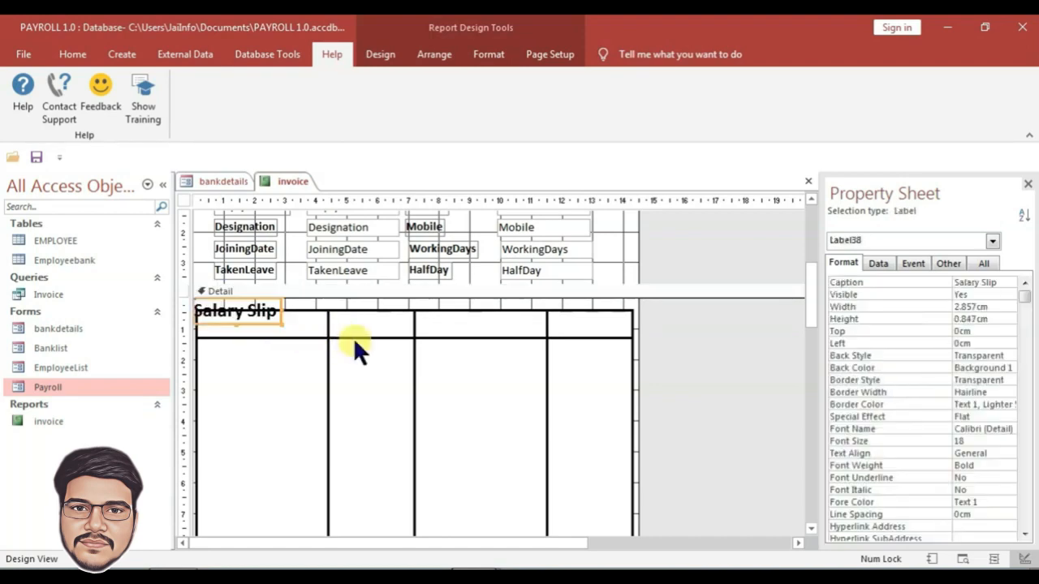
# - Change the copied label's caption in the Detail section to "Earning"
pyautogui.click(276, 310)
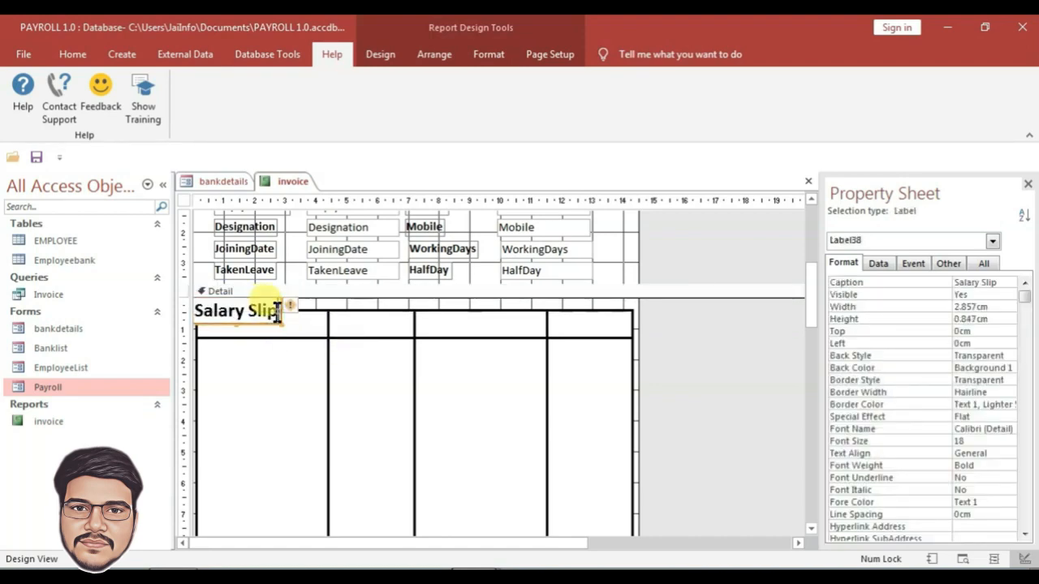
pyautogui.moveTo(278, 311); pyautogui.dragTo(186, 306)
pyautogui.press('BackSpace')
pyautogui.write('Ear')
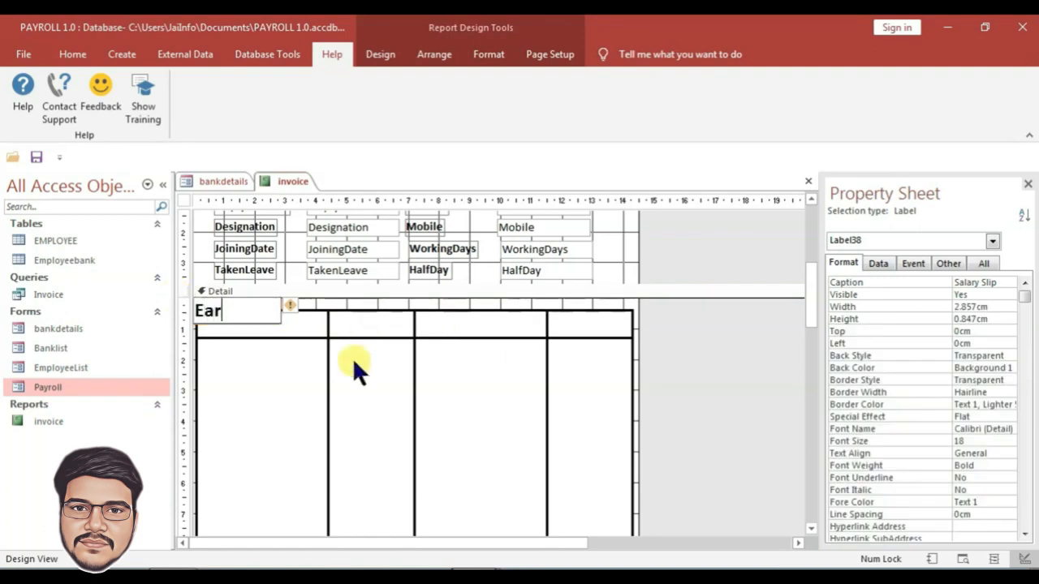
pyautogui.write('ning')
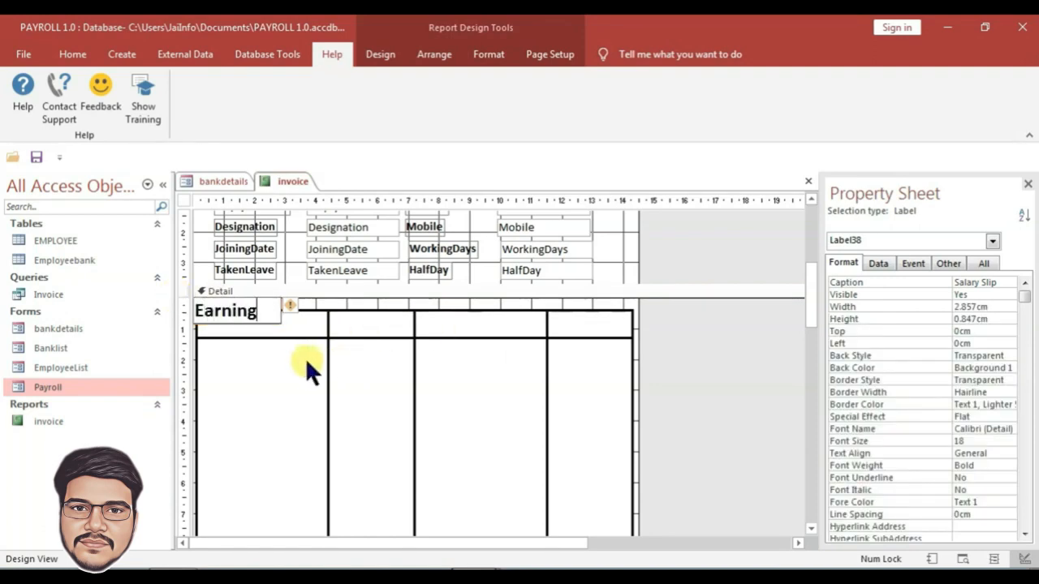
# - Set the font size of the "Earning" label to 14
pyautogui.doubleClick(267, 310)
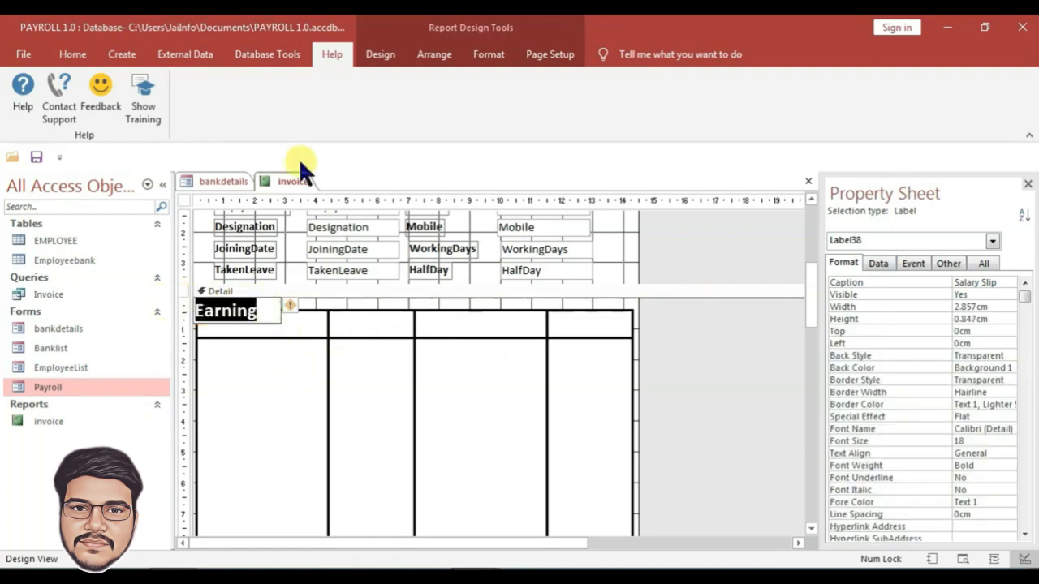
pyautogui.click(479, 55)
pyautogui.click(243, 84)
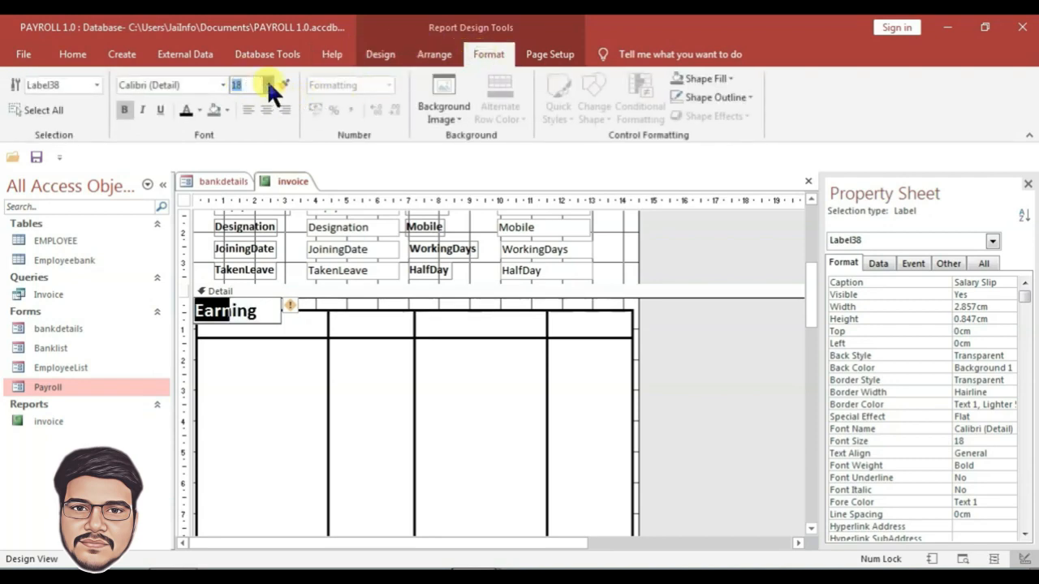
pyautogui.write('14')
pyautogui.press('Return')
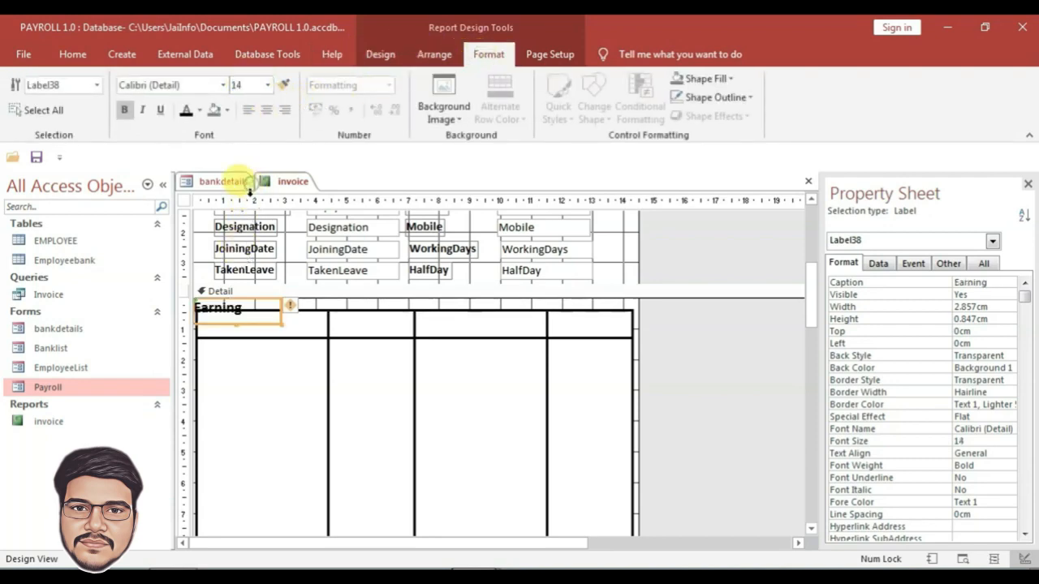
# - Move the "Earning" label into the table's first header cell, about 0.8 cm from the left edge, and size it to fit its text
pyautogui.moveTo(236, 309); pyautogui.dragTo(260, 325)
pyautogui.rightClick(261, 324)
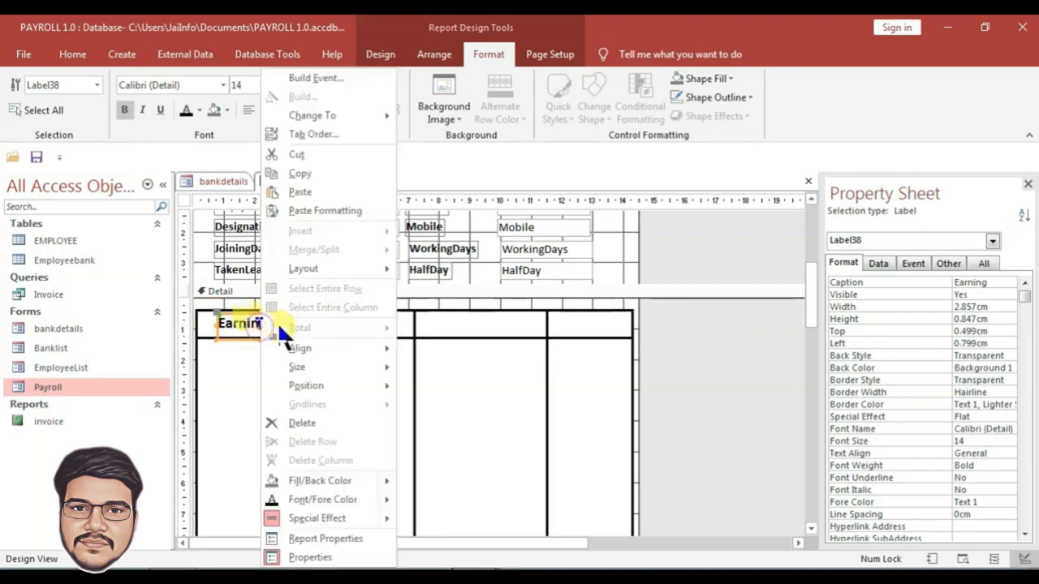
pyautogui.moveTo(374, 375)
pyautogui.click(436, 367)
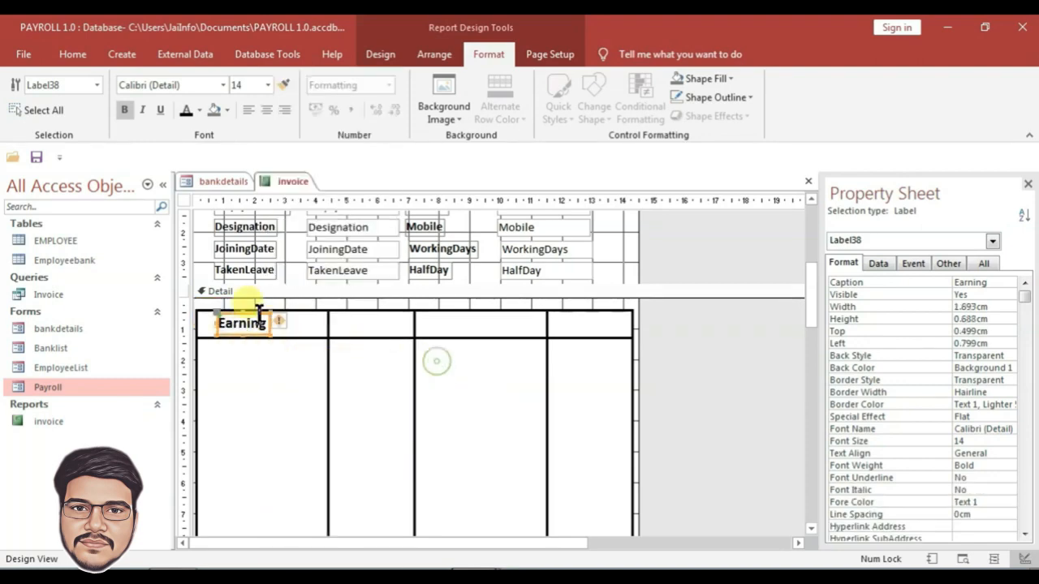
pyautogui.click(600, 247)
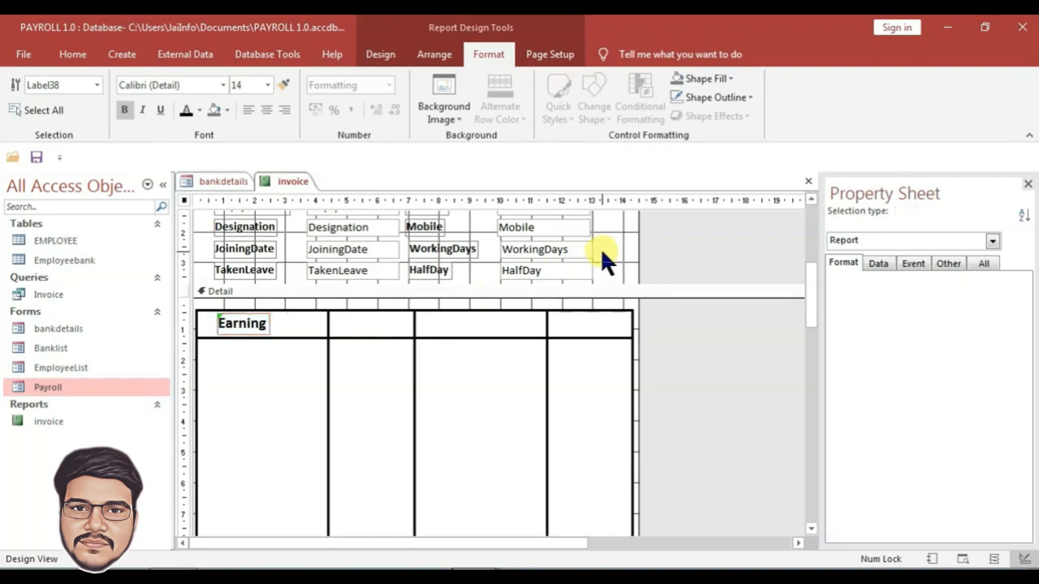
# - Make three copies of the "Earning" label, place one in each remaining header cell, and caption the last one "Rs."
pyautogui.click(247, 329)
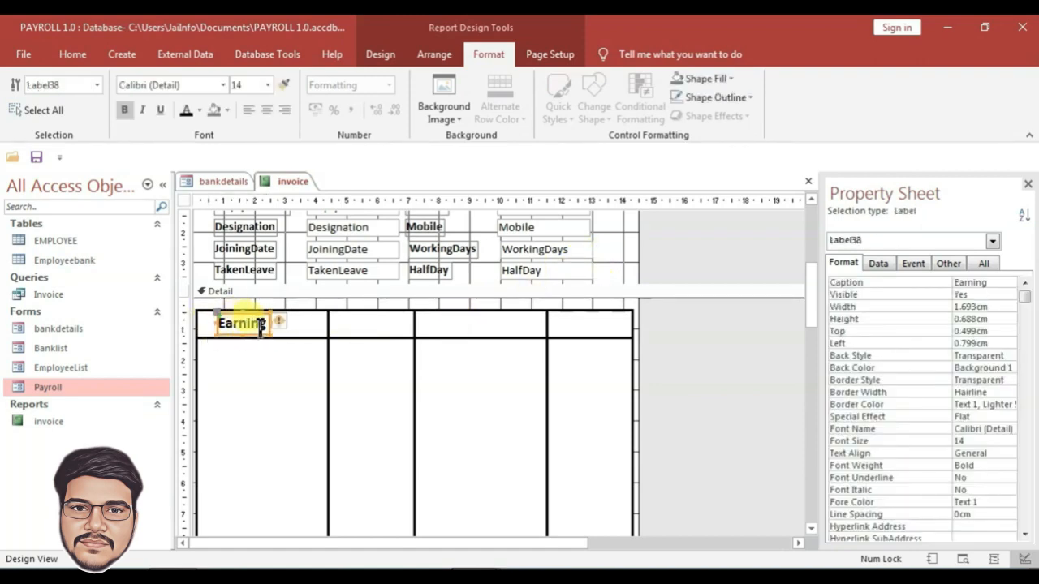
pyautogui.hotkey('ctrl', 'v')
pyautogui.hotkey('ctrl', 'v')
pyautogui.hotkey('ctrl', 'v')
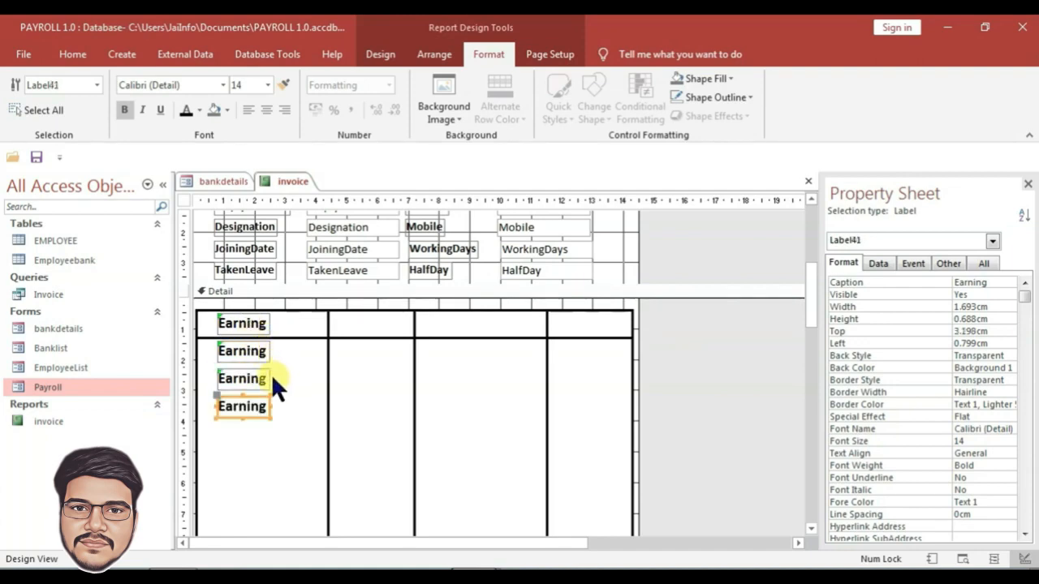
pyautogui.moveTo(252, 357); pyautogui.dragTo(458, 329)
pyautogui.moveTo(251, 375); pyautogui.dragTo(366, 323)
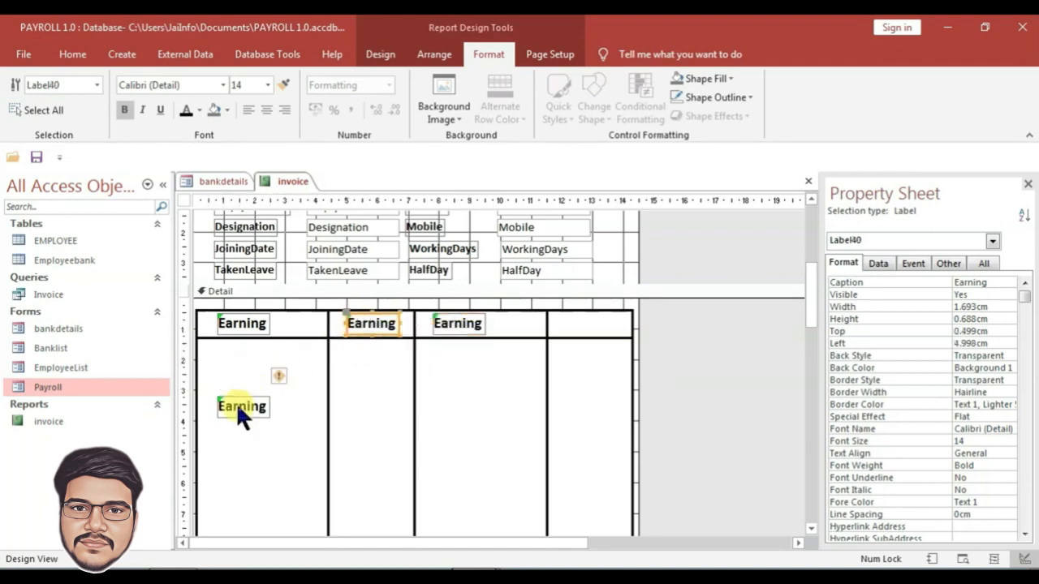
pyautogui.moveTo(238, 407); pyautogui.dragTo(552, 325)
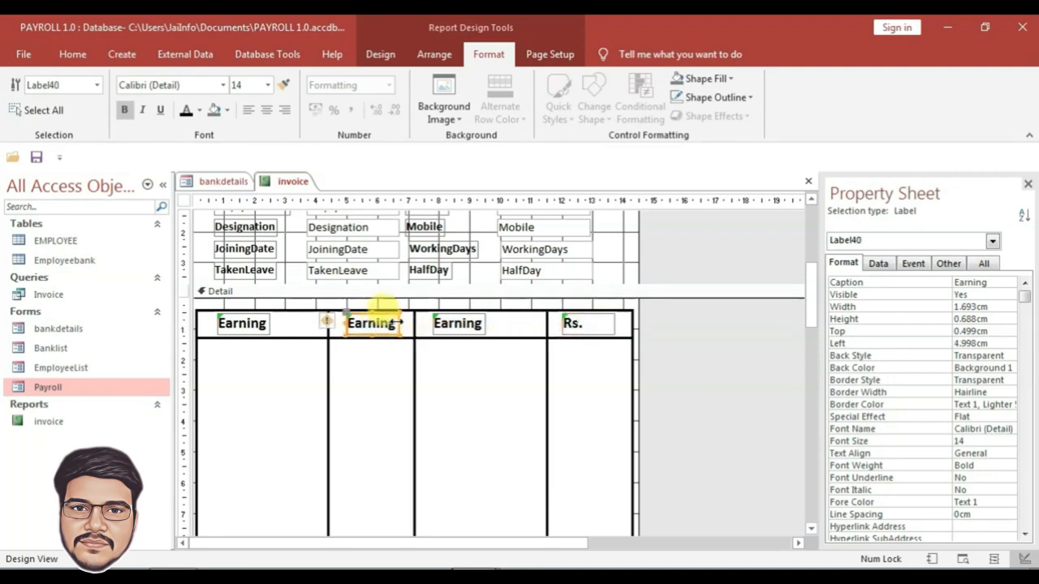
# - Change the second header label's caption to "Rs" and the third header label's caption to "Deductions"
pyautogui.click(391, 323)
pyautogui.write('Rs')
pyautogui.click(436, 328)
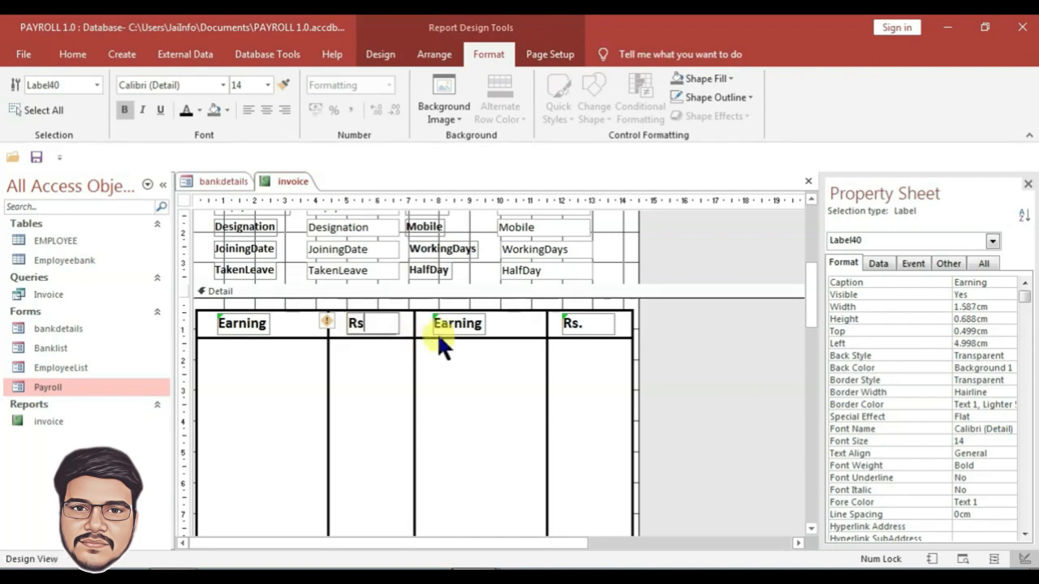
pyautogui.doubleClick(482, 324)
pyautogui.write('Deductions')
pyautogui.click(481, 494)
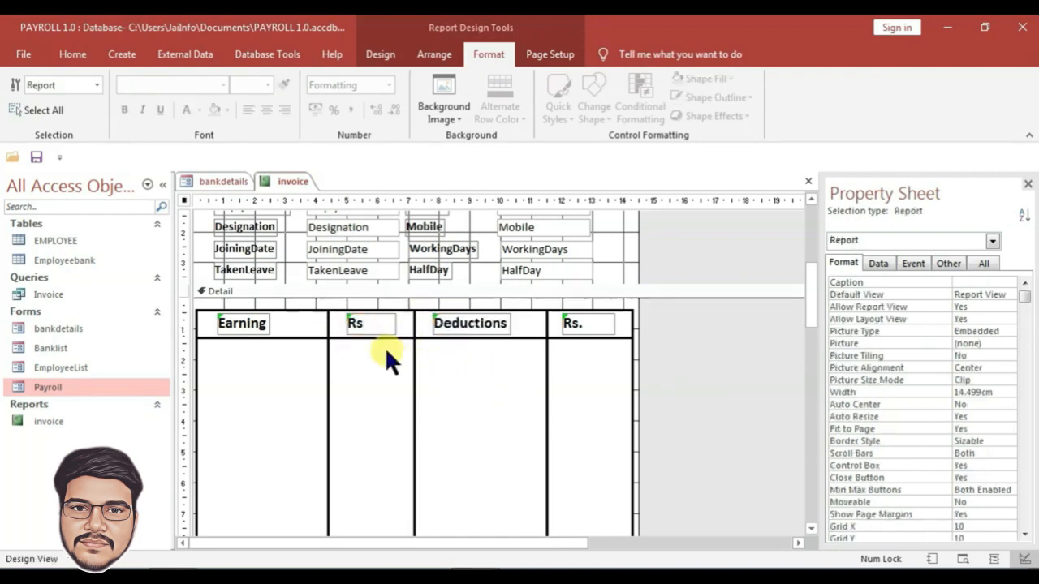
pyautogui.scroll(-6, 391, 357)
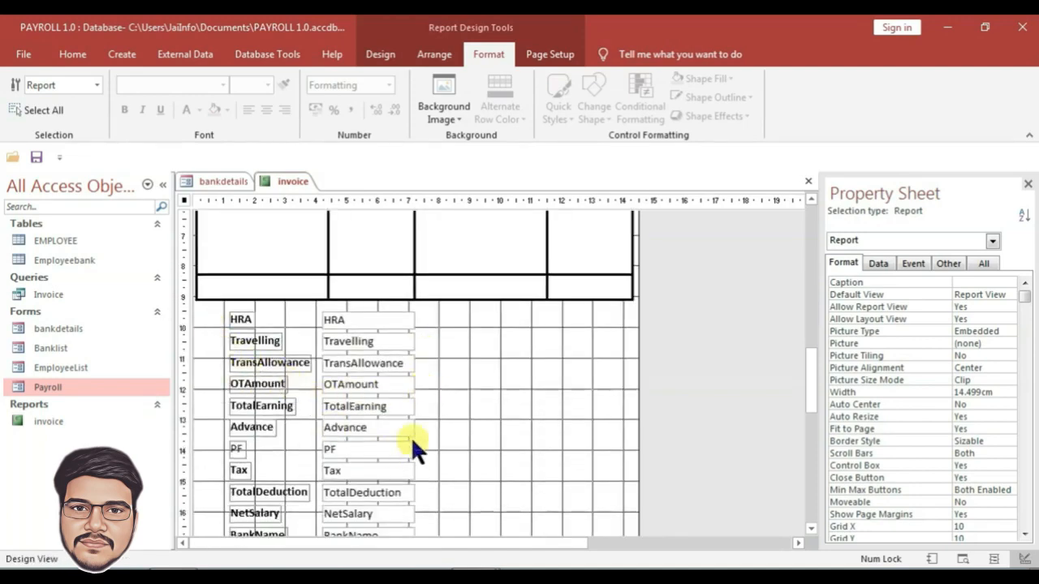
pyautogui.click(220, 312)
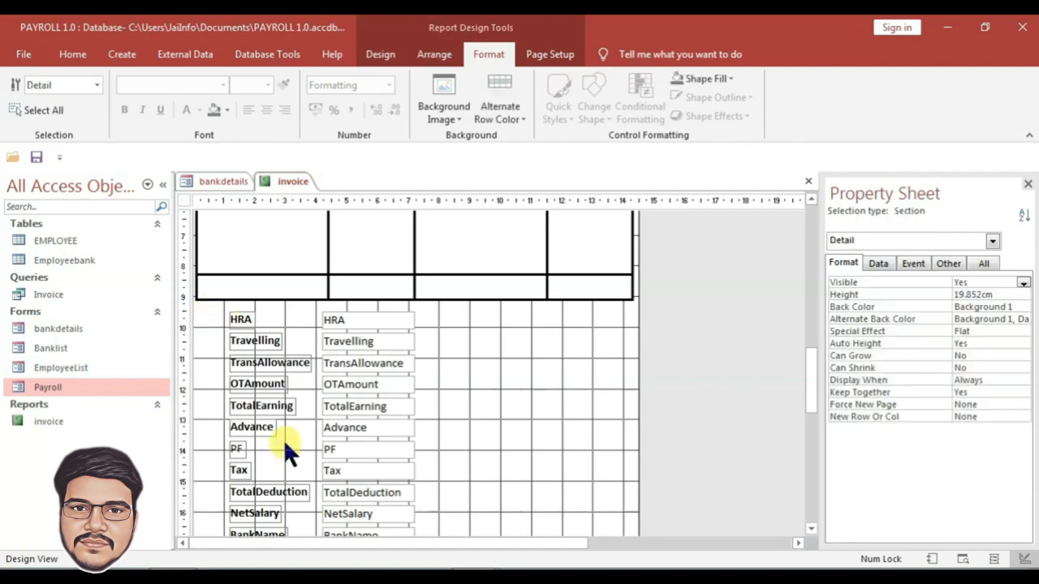
pyautogui.scroll(-3, 285, 446)
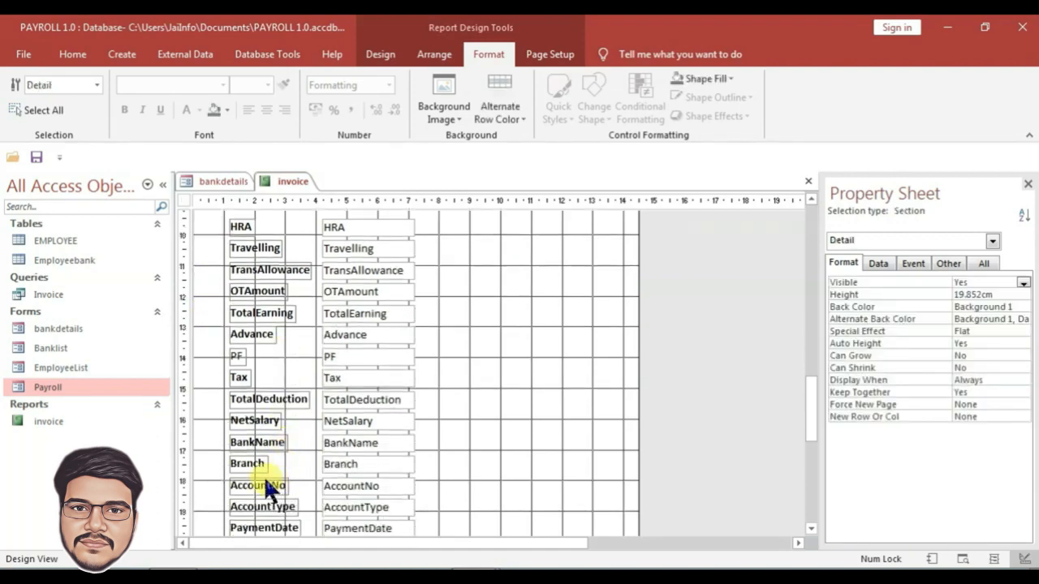
pyautogui.scroll(-1, 264, 476)
pyautogui.scroll(-1, 347, 479)
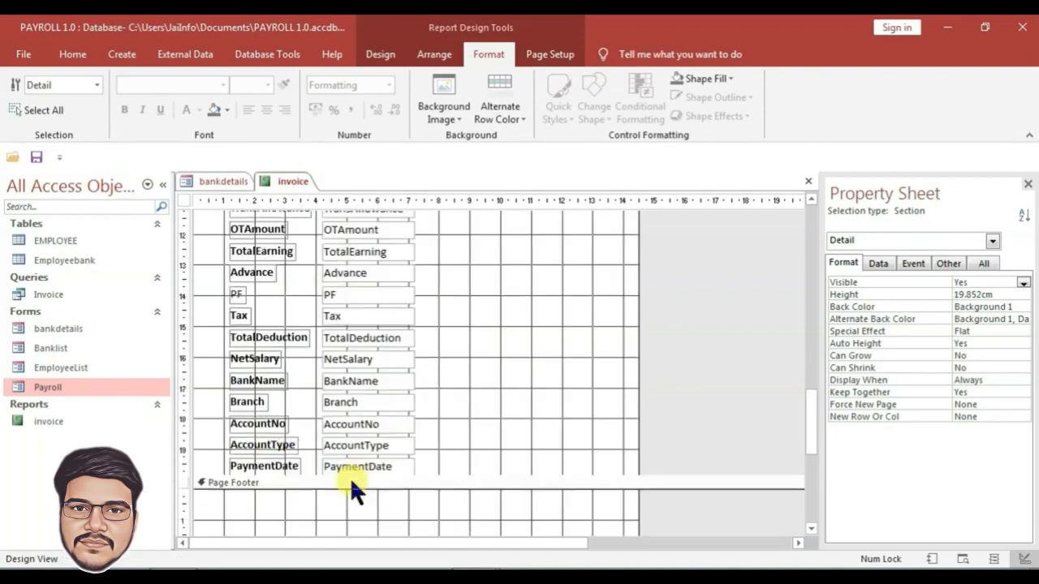
# - Display the list of fields available for the invoice report
pyautogui.scroll(15, 352, 476)
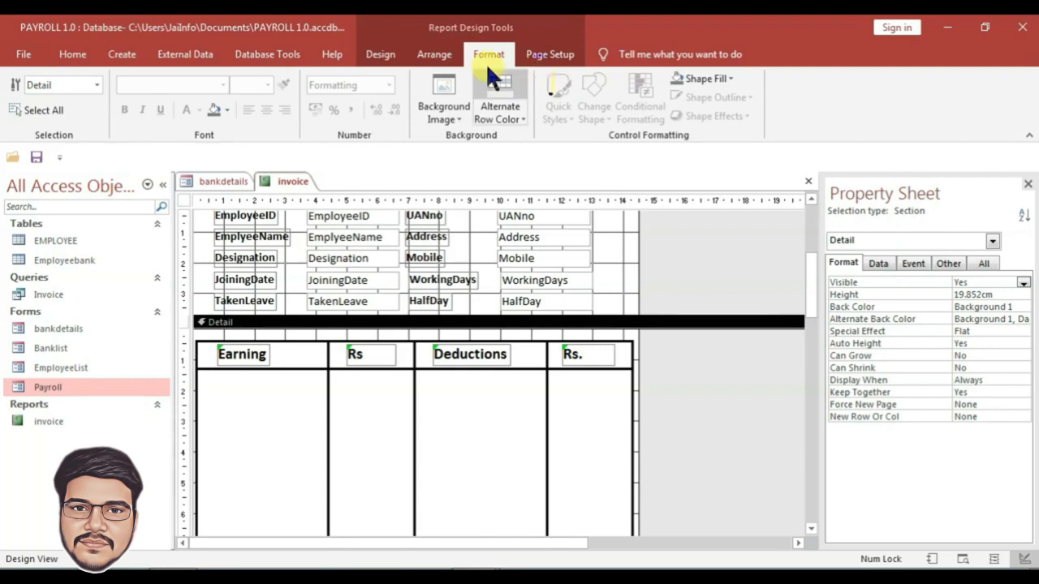
pyautogui.click(379, 54)
pyautogui.click(819, 107)
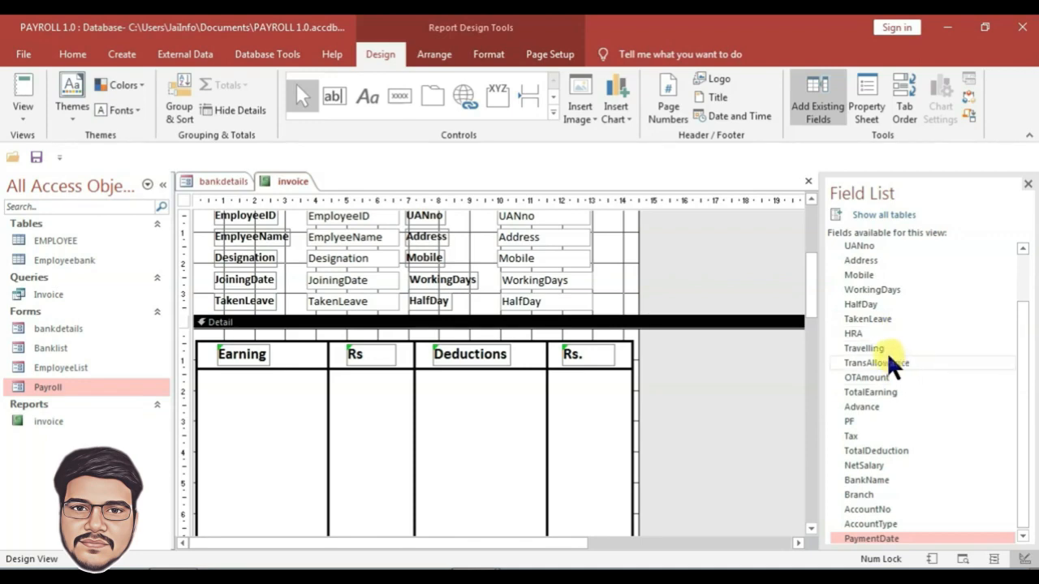
# - Open the Invoice query's design and add the EMPLOYEE table's basic field between the HalfDay and TakenLeave columns
pyautogui.rightClick(51, 294)
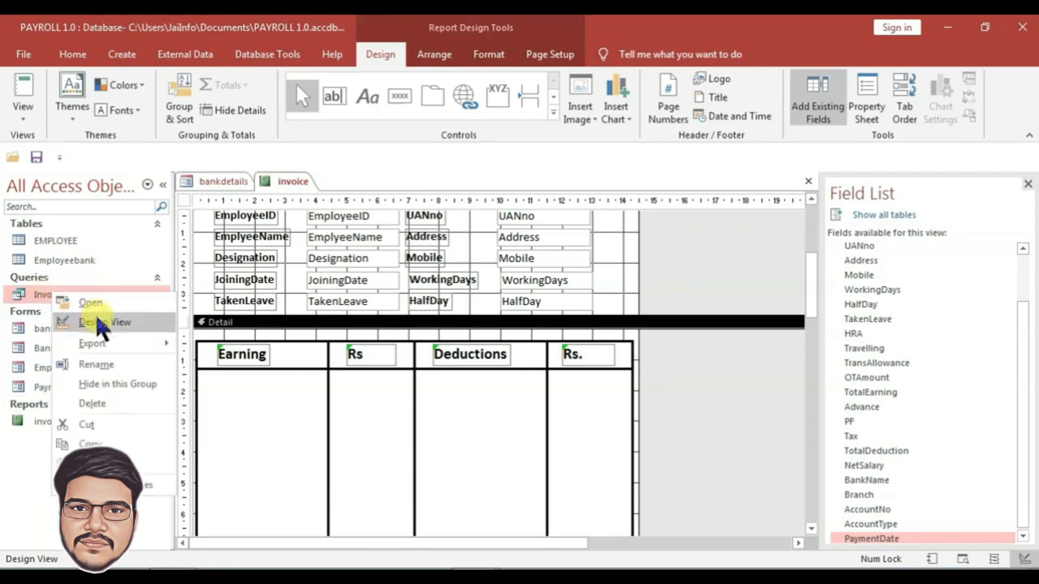
pyautogui.click(99, 323)
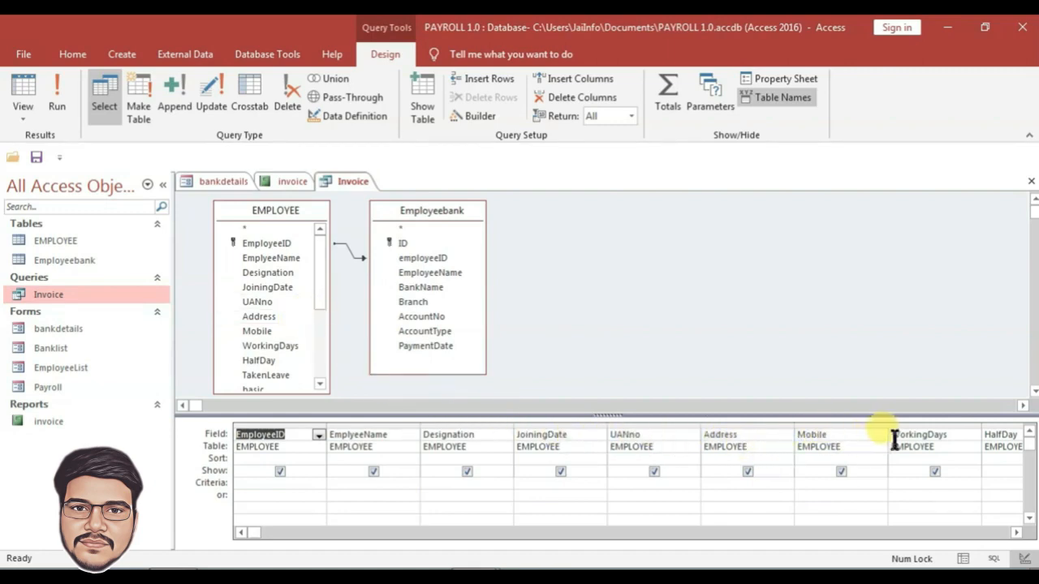
pyautogui.click(948, 436)
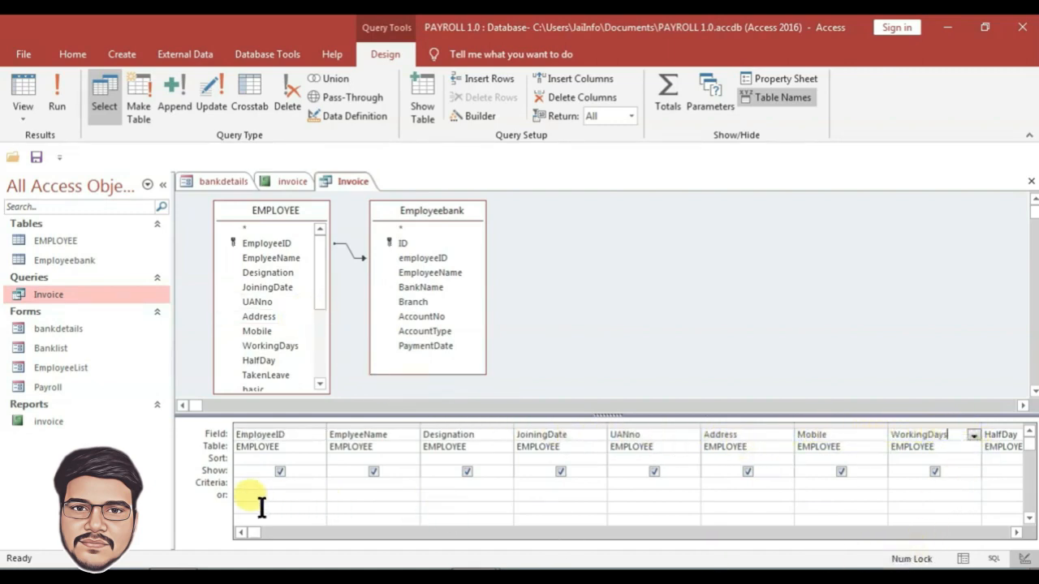
pyautogui.moveTo(268, 534); pyautogui.dragTo(441, 534)
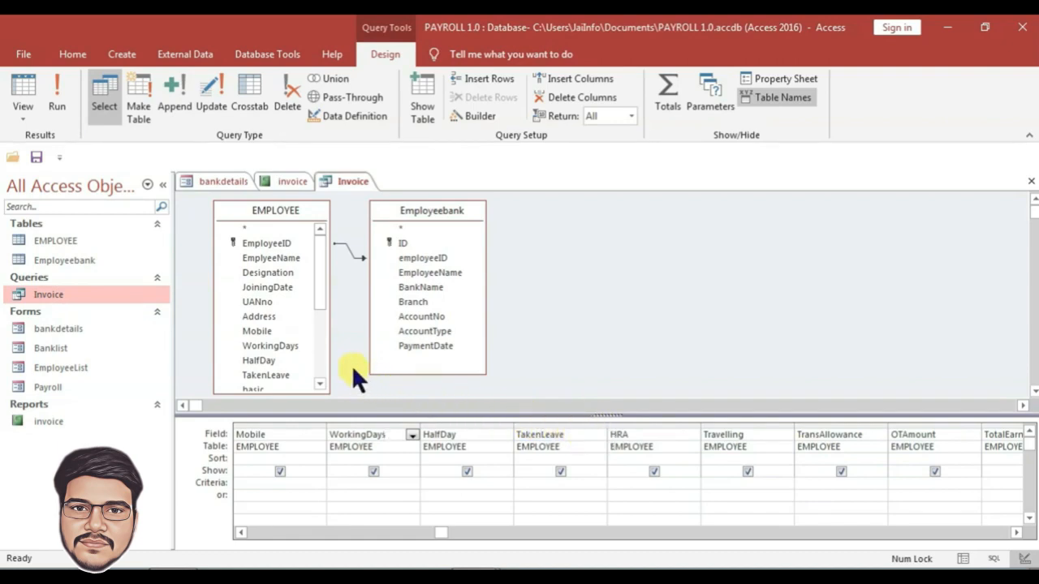
pyautogui.moveTo(321, 292); pyautogui.dragTo(323, 341)
pyautogui.click(256, 309)
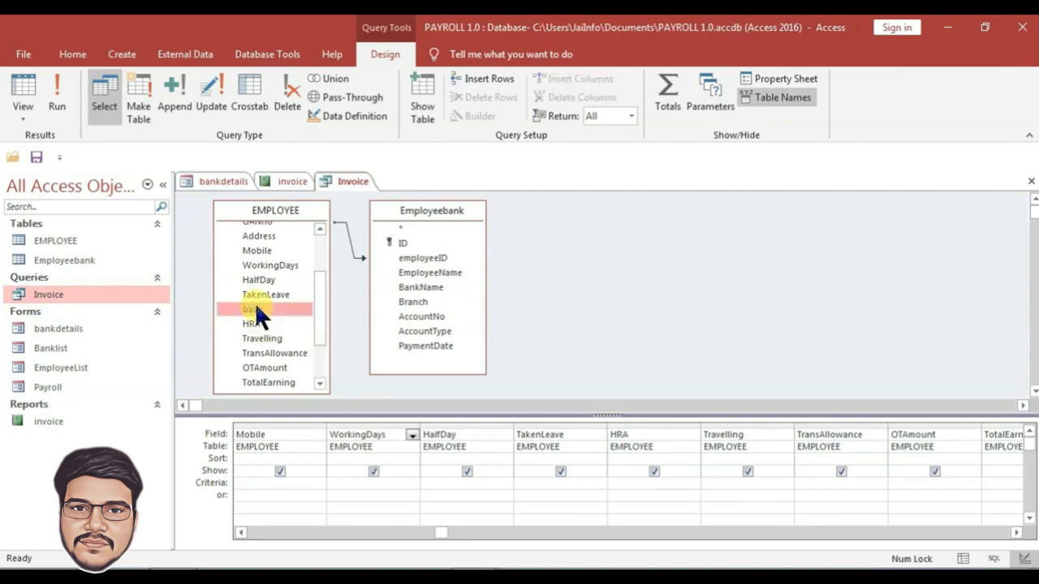
pyautogui.moveTo(255, 302); pyautogui.dragTo(516, 452)
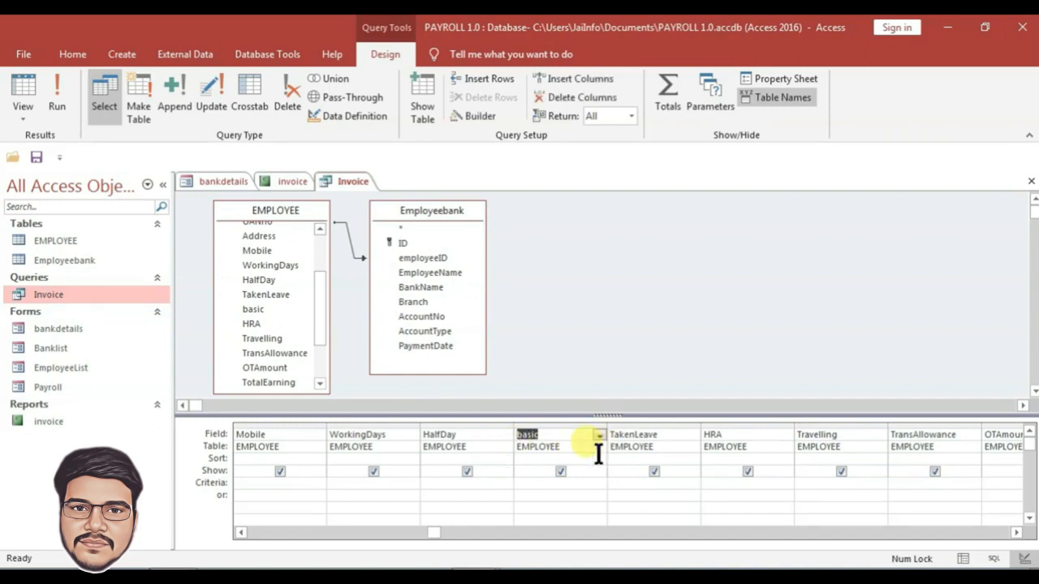
# - Move the TakenLeave column ahead of basic in the Invoice query, and save and close the query
pyautogui.click(529, 454)
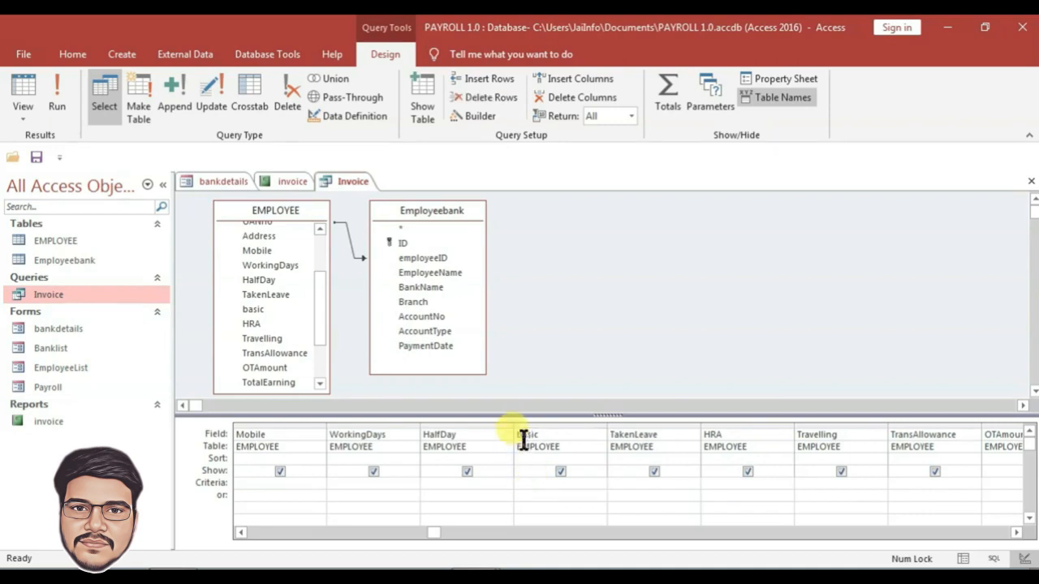
pyautogui.click(526, 423)
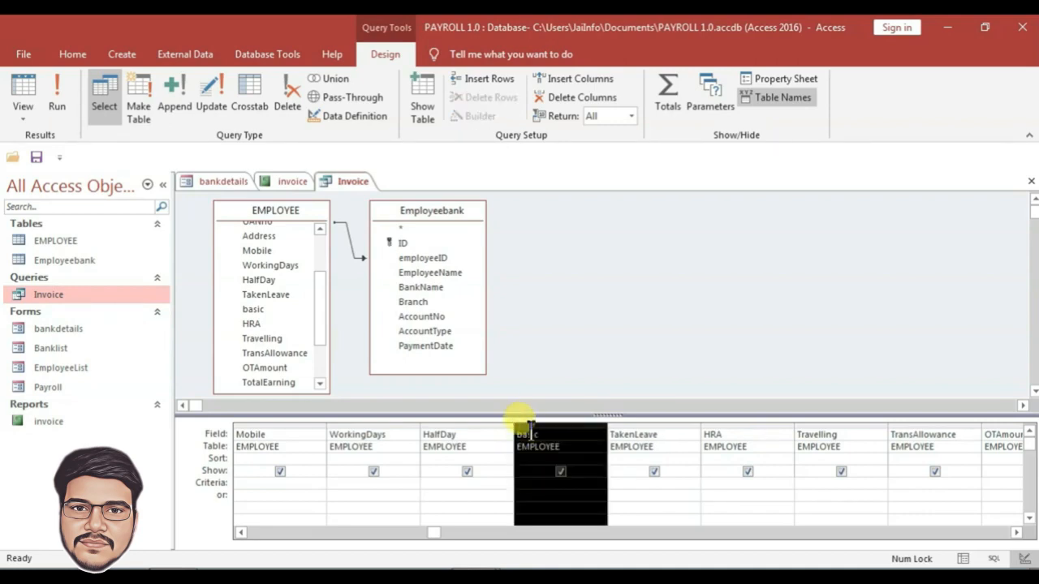
pyautogui.click(537, 435)
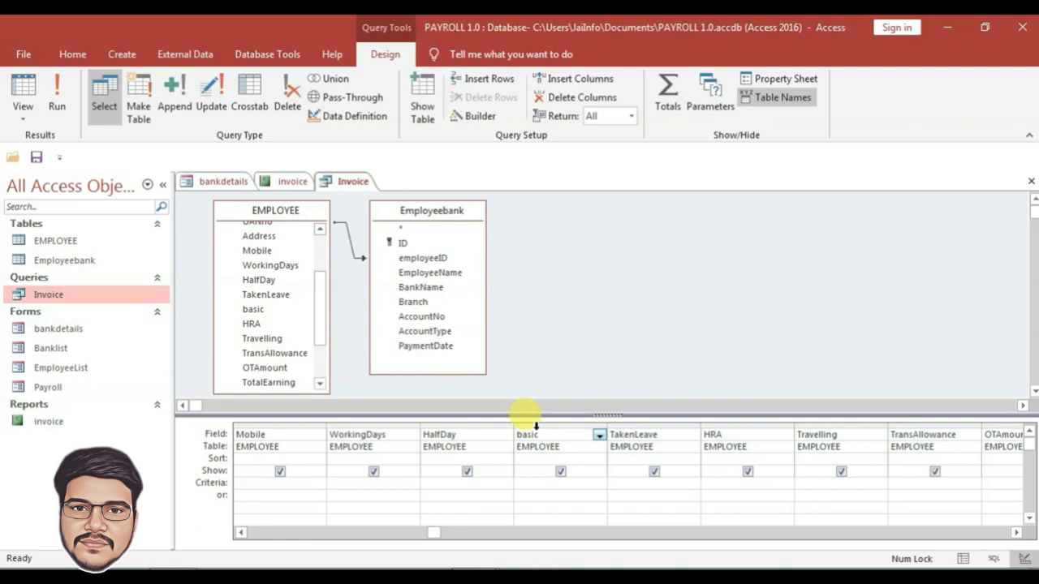
pyautogui.click(535, 423)
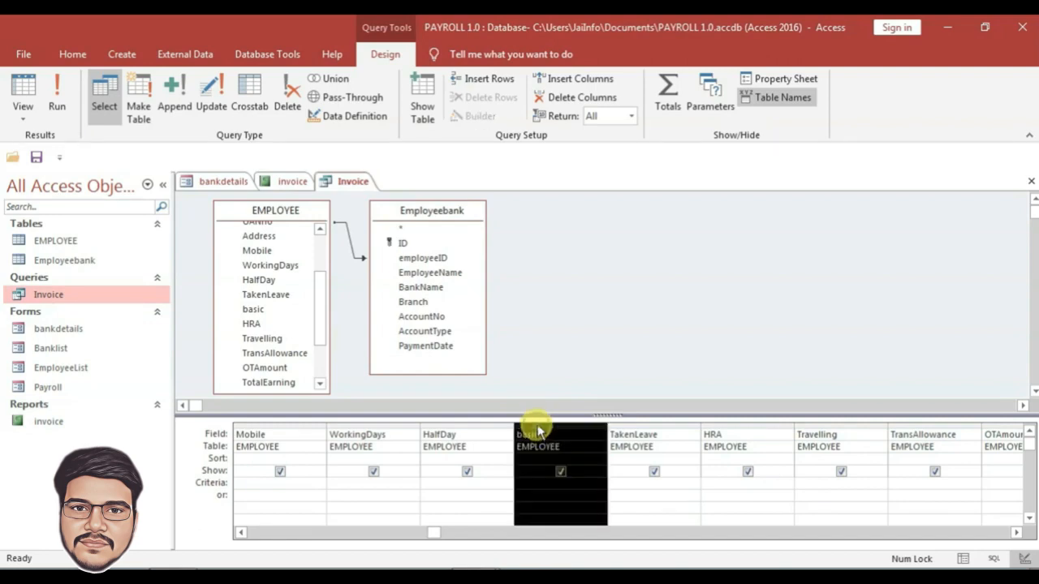
pyautogui.click(647, 432)
pyautogui.click(650, 424)
pyautogui.moveTo(650, 425); pyautogui.dragTo(507, 439)
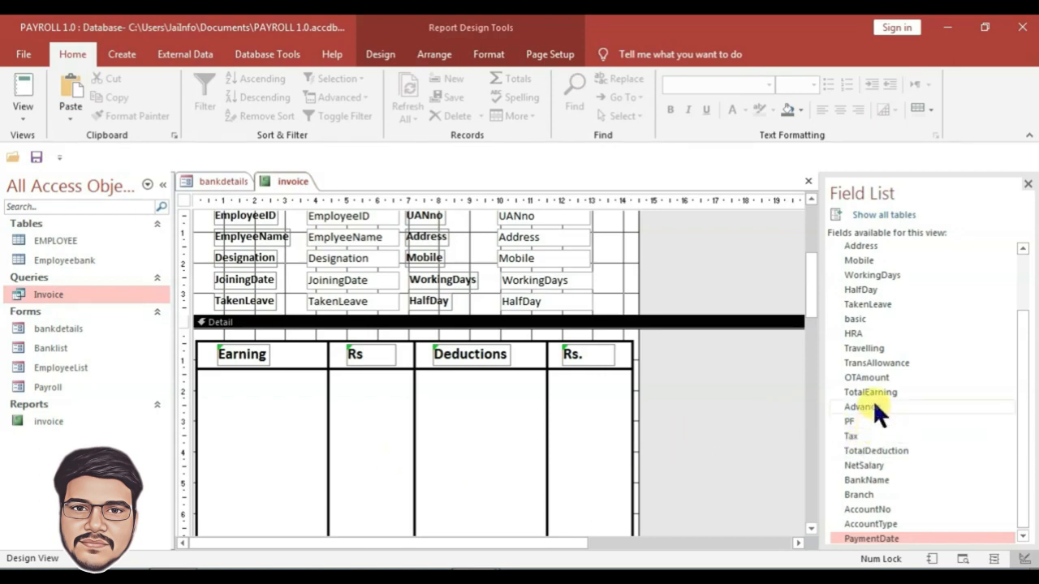
# - Add the basic field to the invoice report and place its label and text box directly above HRA, aligned with the other fields
pyautogui.click(871, 317)
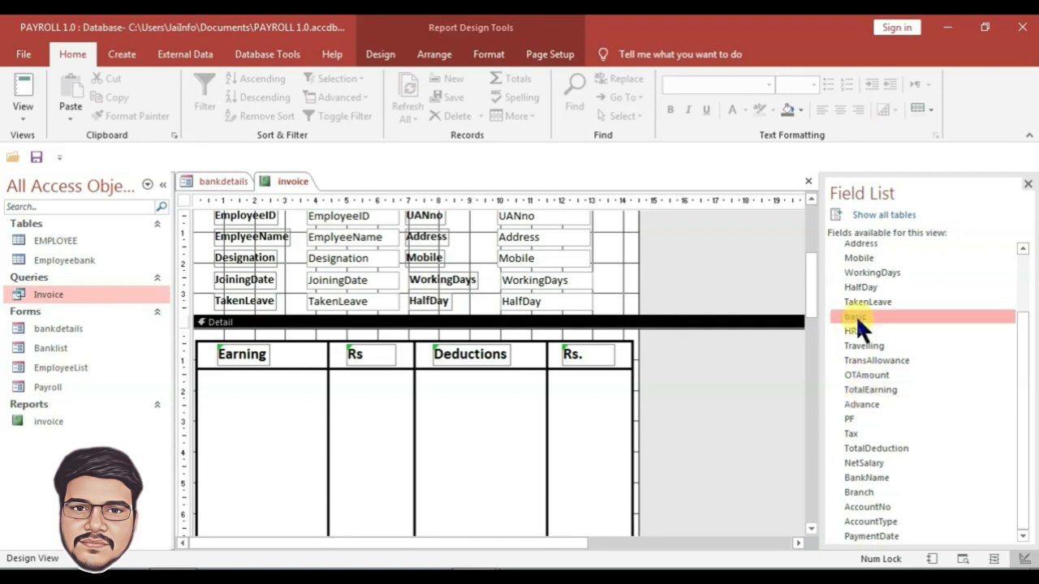
pyautogui.moveTo(855, 317); pyautogui.dragTo(651, 431)
pyautogui.moveTo(590, 485); pyautogui.dragTo(599, 454)
pyautogui.scroll(-5, 598, 458)
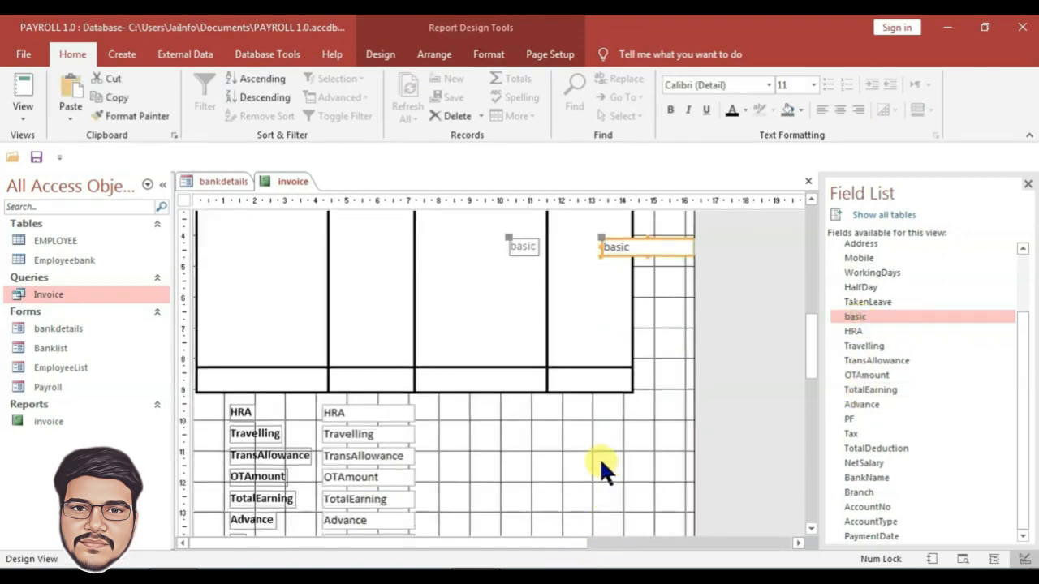
pyautogui.click(665, 333)
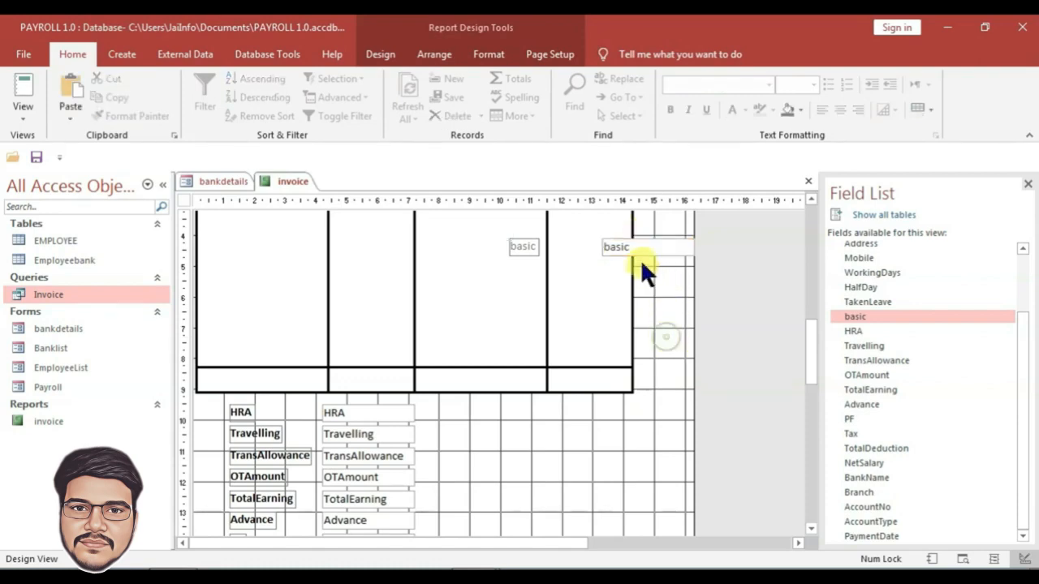
pyautogui.moveTo(641, 253); pyautogui.dragTo(362, 393)
pyautogui.click(435, 416)
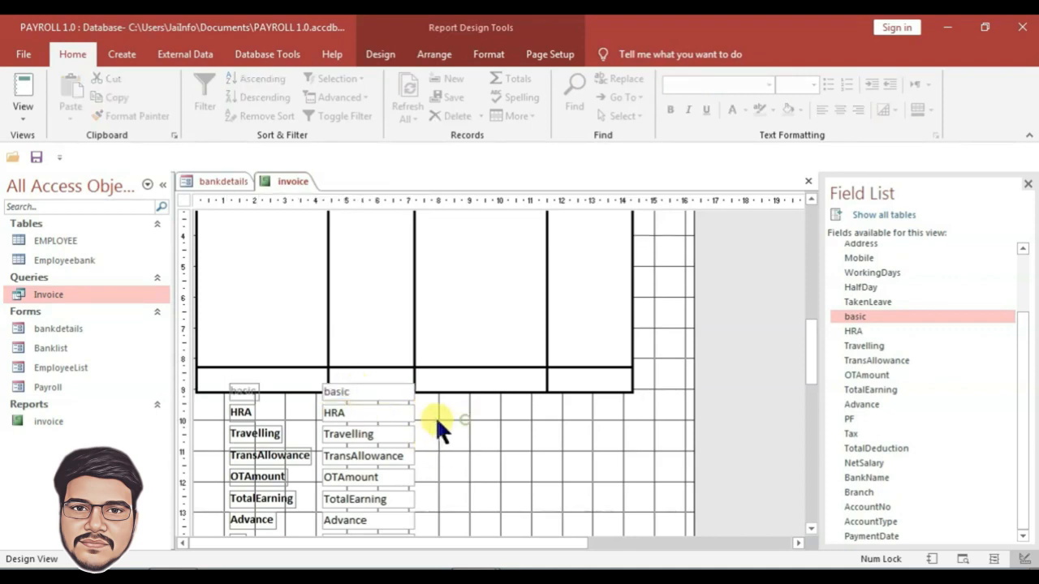
# - Copy the formatting of the HRA label and text box to the basic label and text box with Format Painter
pyautogui.click(235, 412)
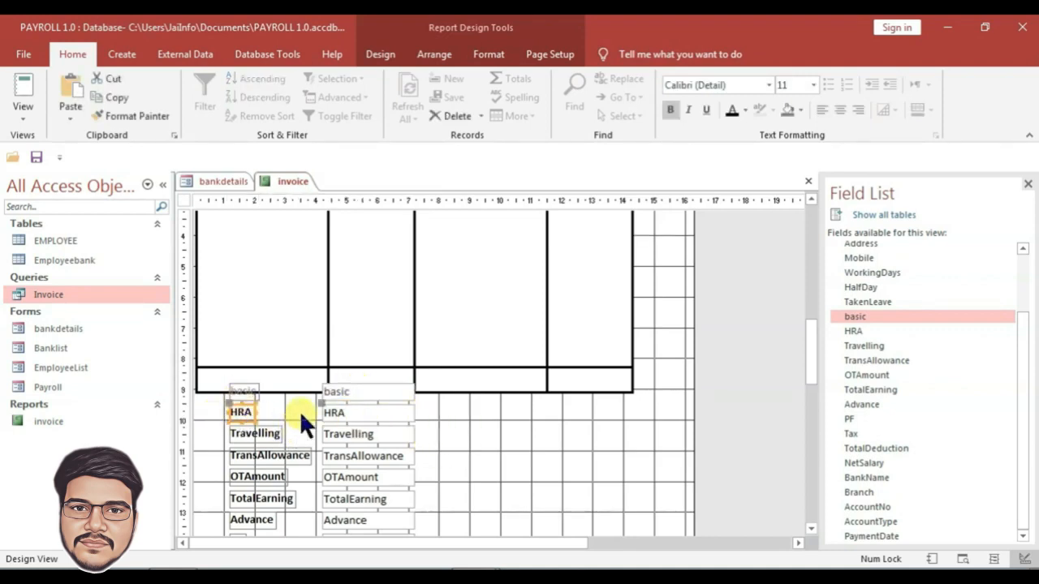
pyautogui.keyDown('shift'); pyautogui.click(352, 414); pyautogui.keyUp('shift')
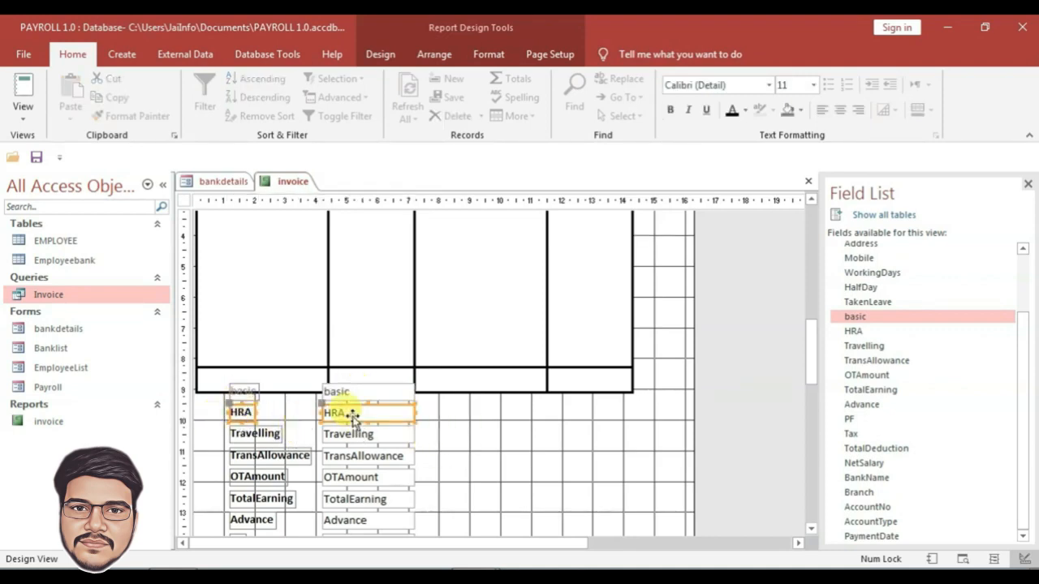
pyautogui.click(489, 54)
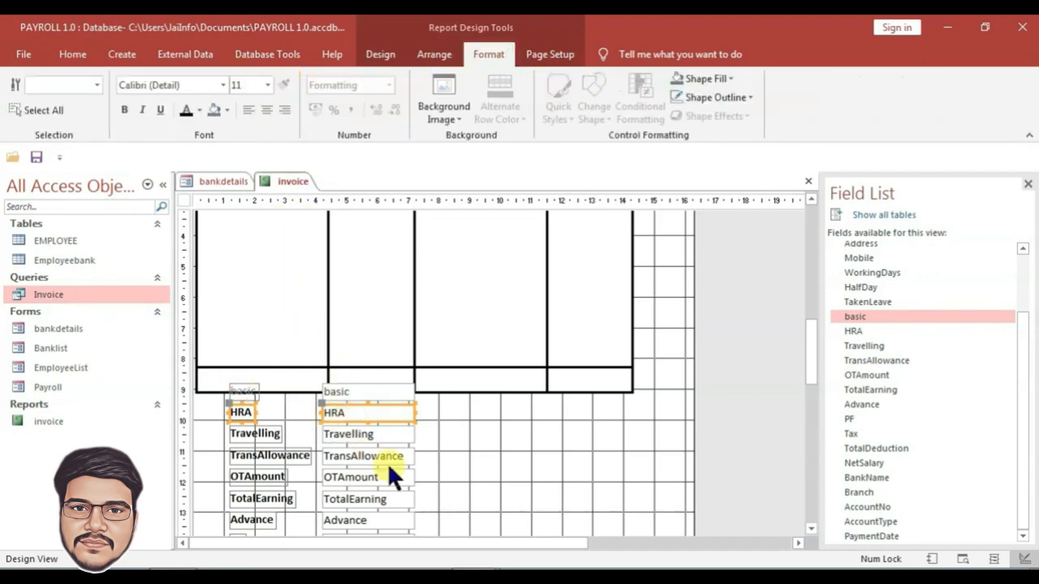
pyautogui.click(484, 436)
pyautogui.click(235, 410)
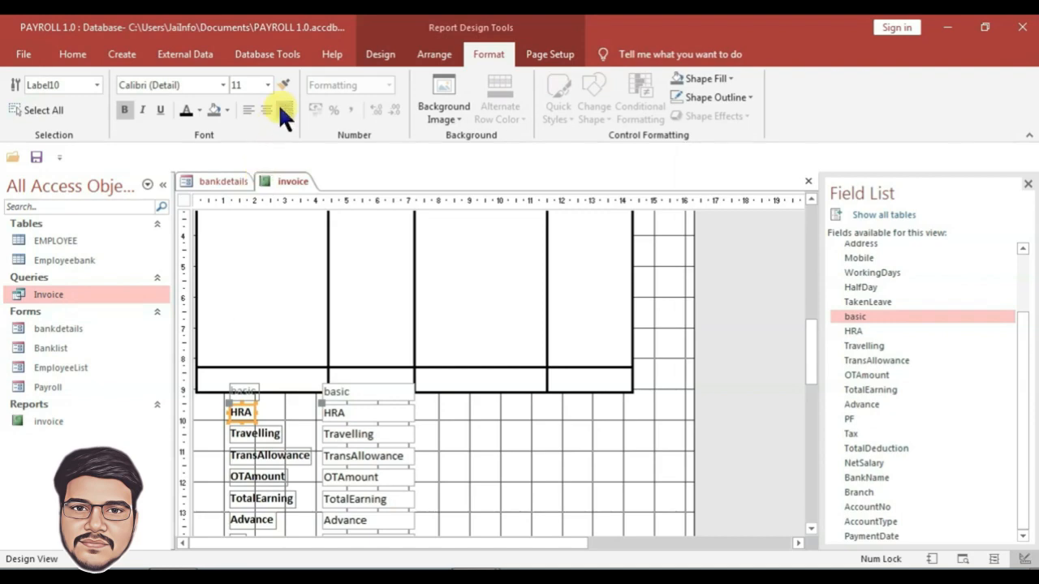
pyautogui.click(284, 85)
pyautogui.click(247, 388)
pyautogui.click(362, 411)
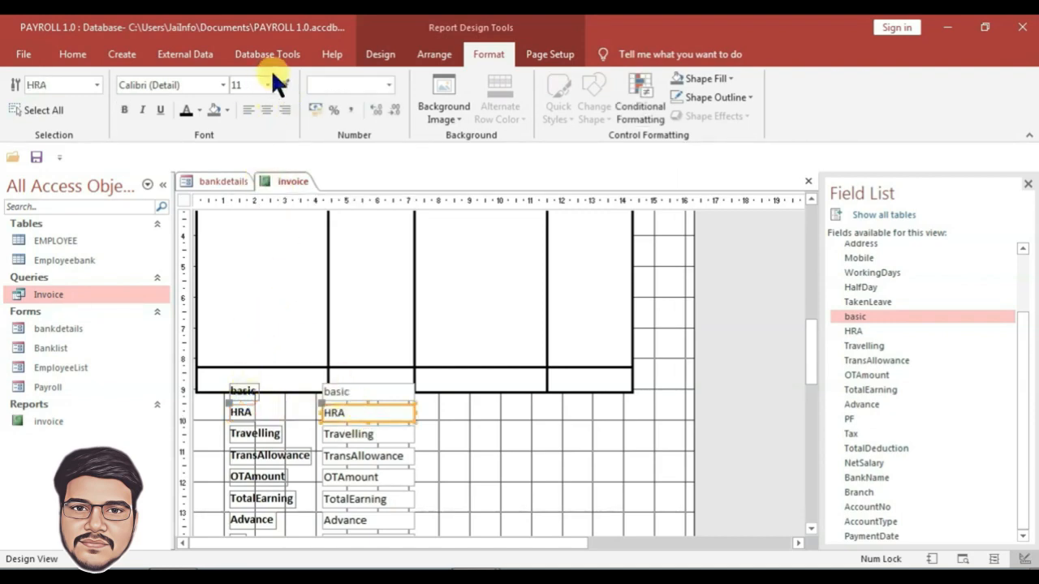
pyautogui.click(362, 391)
pyautogui.click(483, 420)
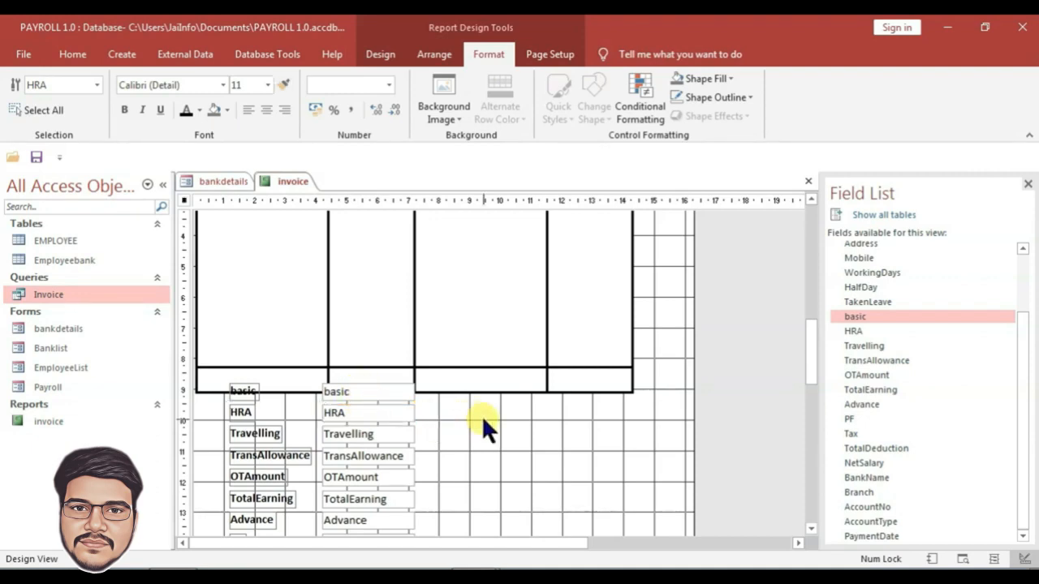
pyautogui.click(242, 392)
pyautogui.keyDown('shift'); pyautogui.click(240, 414); pyautogui.keyUp('shift')
pyautogui.keyDown('shift'); pyautogui.click(254, 433); pyautogui.keyUp('shift')
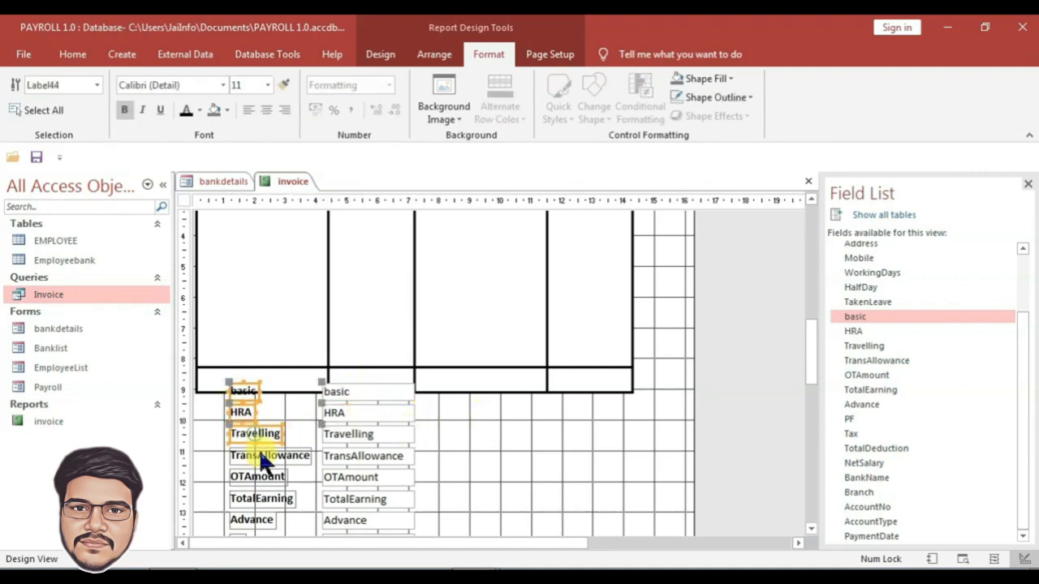
pyautogui.keyDown('shift'); pyautogui.click(259, 456); pyautogui.keyUp('shift')
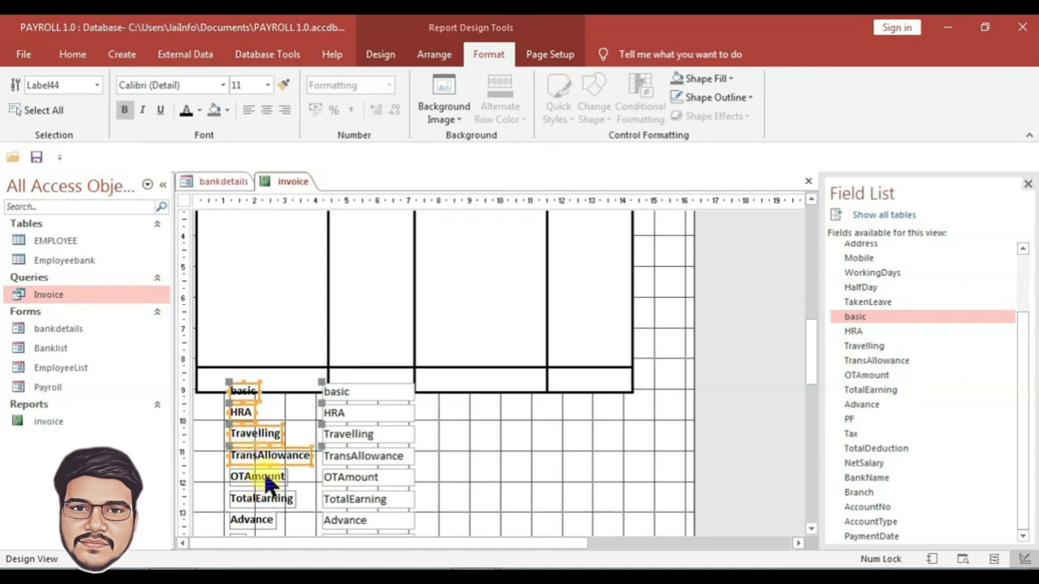
pyautogui.keyDown('shift'); pyautogui.click(259, 478); pyautogui.keyUp('shift')
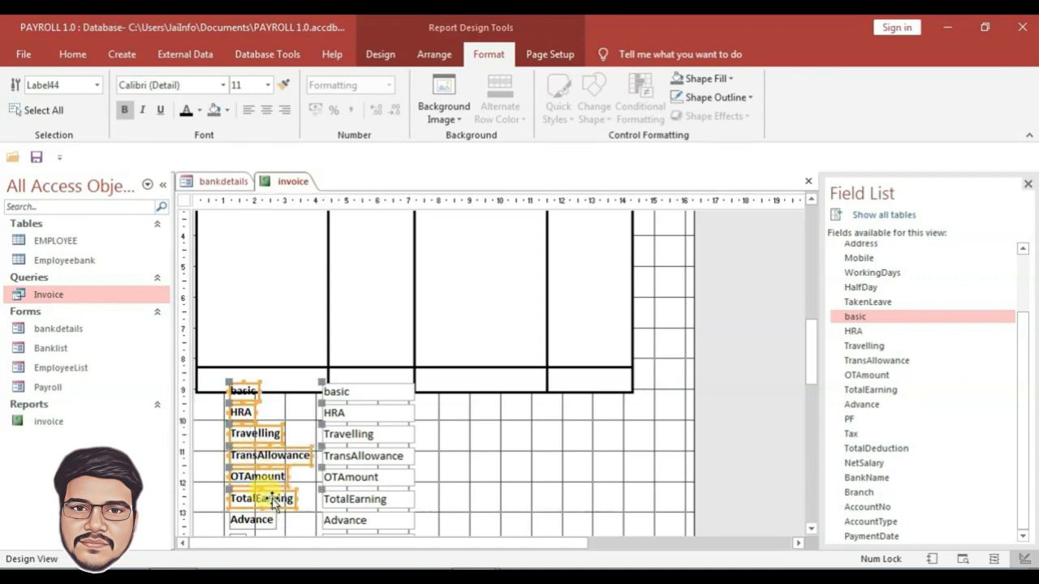
# - Move the basic, HRA, Travelling, TransAllowance and OTAmount labels and text boxes into the table under the first Earning and Rs headers
pyautogui.click(242, 392)
pyautogui.keyDown('shift'); pyautogui.click(332, 369); pyautogui.keyUp('shift')
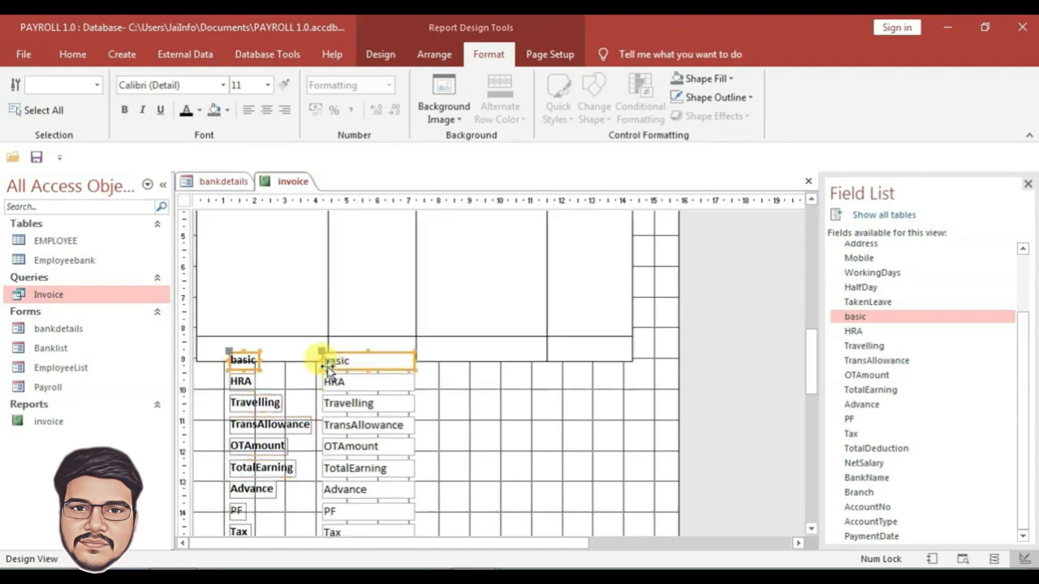
pyautogui.keyDown('shift'); pyautogui.click(240, 380); pyautogui.keyUp('shift')
pyautogui.keyDown('shift'); pyautogui.click(369, 381); pyautogui.keyUp('shift')
pyautogui.keyDown('shift'); pyautogui.click(255, 402); pyautogui.keyUp('shift')
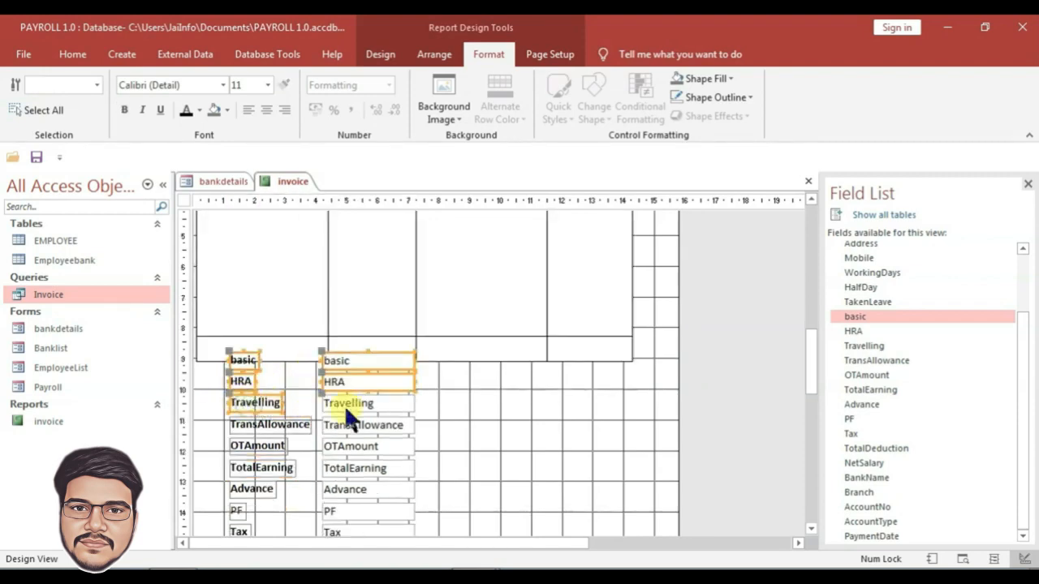
pyautogui.moveTo(421, 403); pyautogui.dragTo(285, 439)
pyautogui.scroll(2, 395, 418)
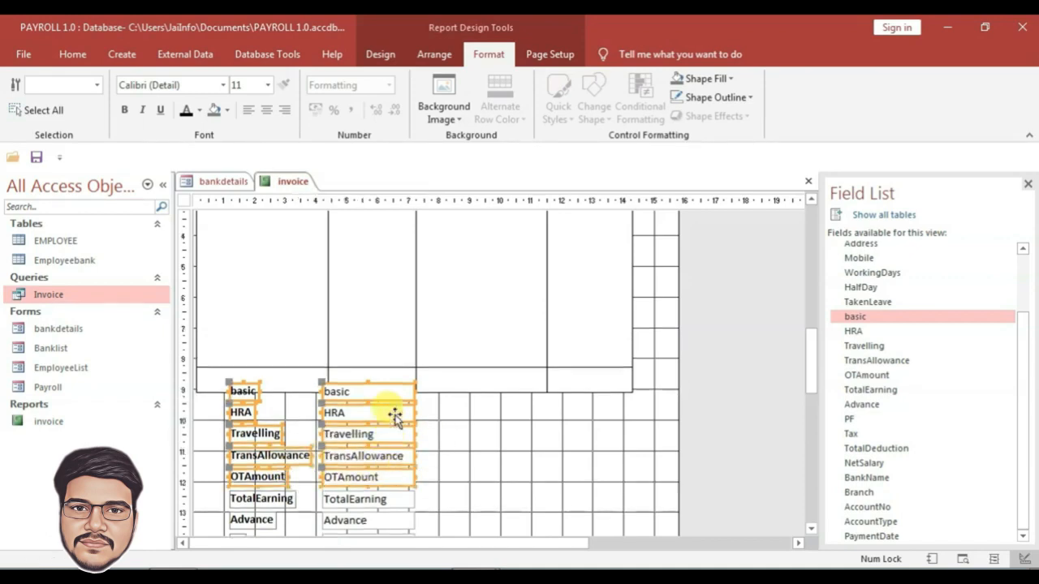
pyautogui.moveTo(356, 424); pyautogui.dragTo(344, 295)
pyautogui.scroll(3, 366, 314)
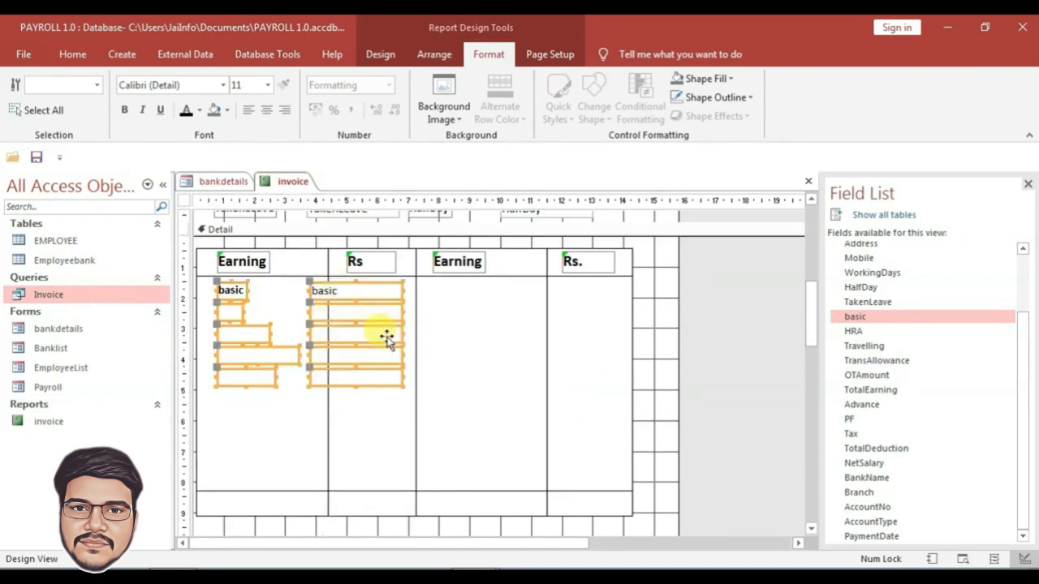
# - Bring the five moved earning labels and their text boxes to the front of the table
pyautogui.rightClick(355, 282)
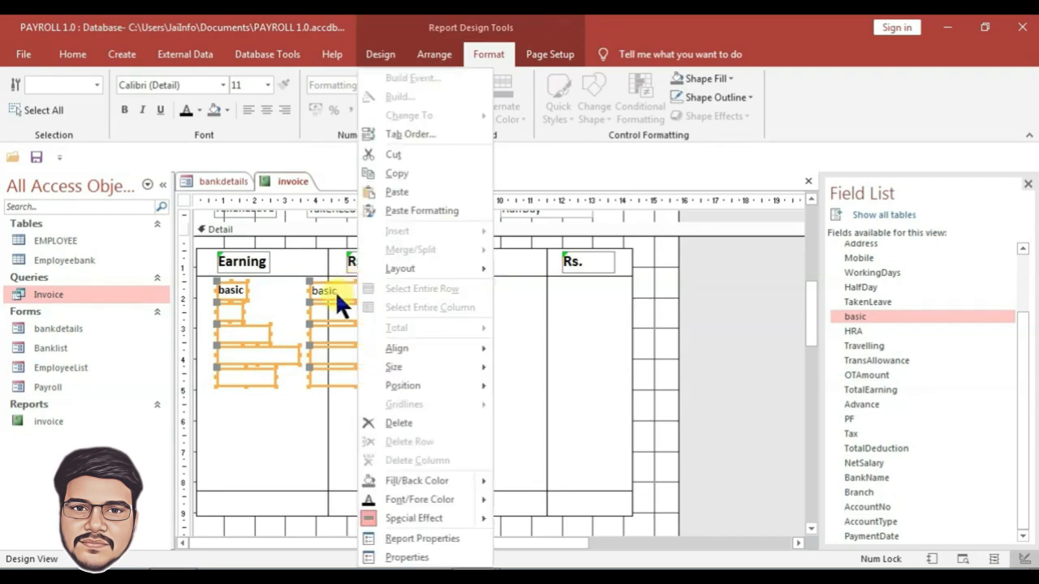
pyautogui.click(336, 290)
pyautogui.rightClick(331, 288)
pyautogui.moveTo(397, 386)
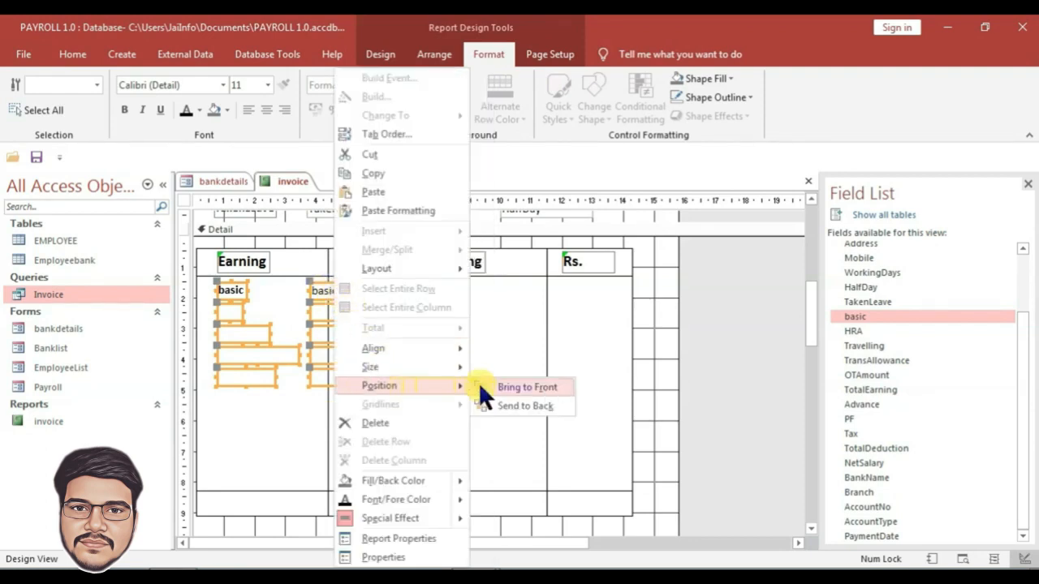
pyautogui.click(522, 387)
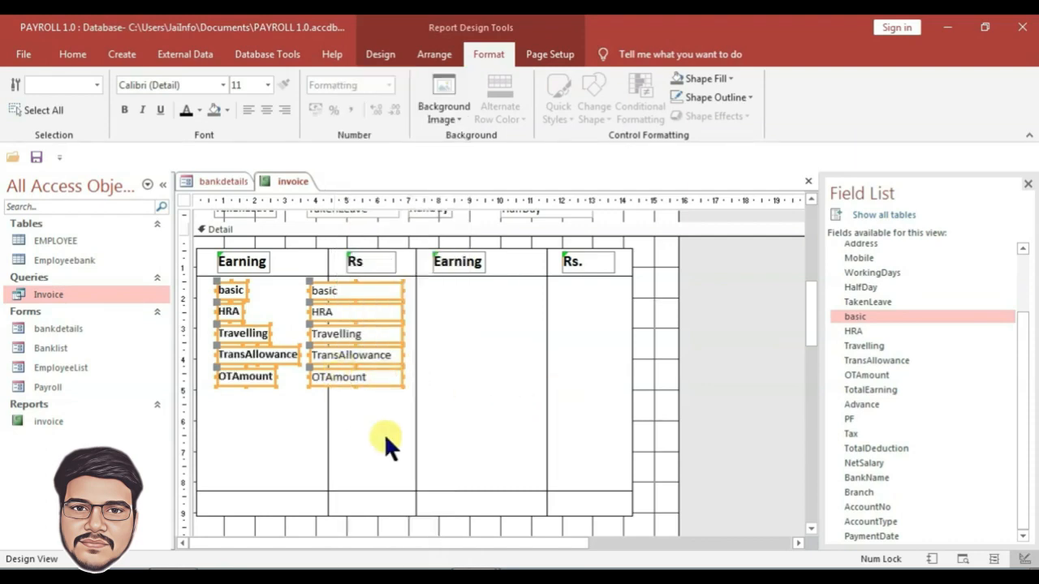
# - Bring the remaining labels and text boxes from TotalEarning to PaymentDate to the front
pyautogui.scroll(-8, 384, 441)
pyautogui.scroll(-2, 454, 413)
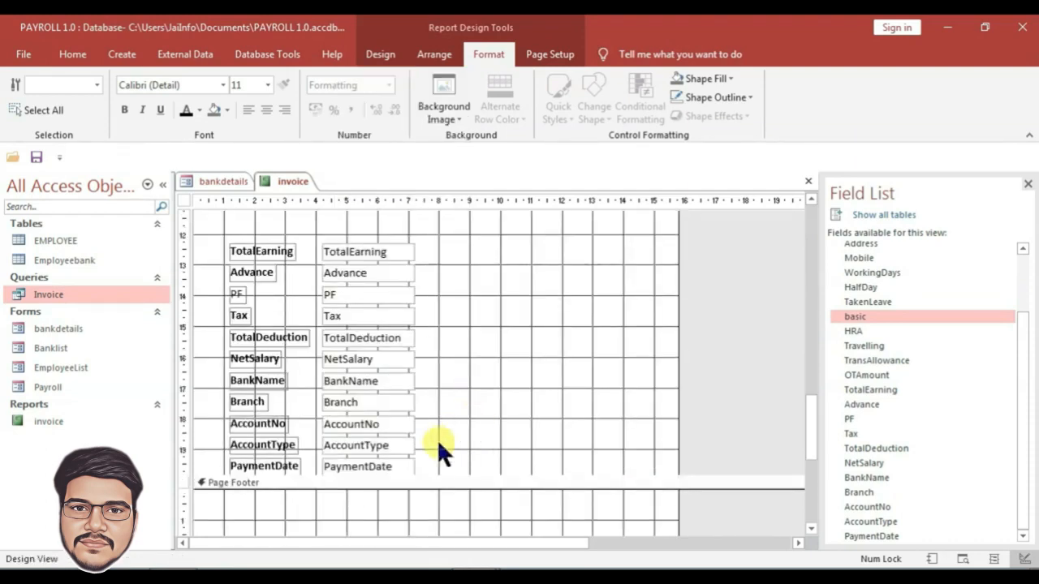
pyautogui.moveTo(429, 468); pyautogui.dragTo(233, 251)
pyautogui.rightClick(236, 254)
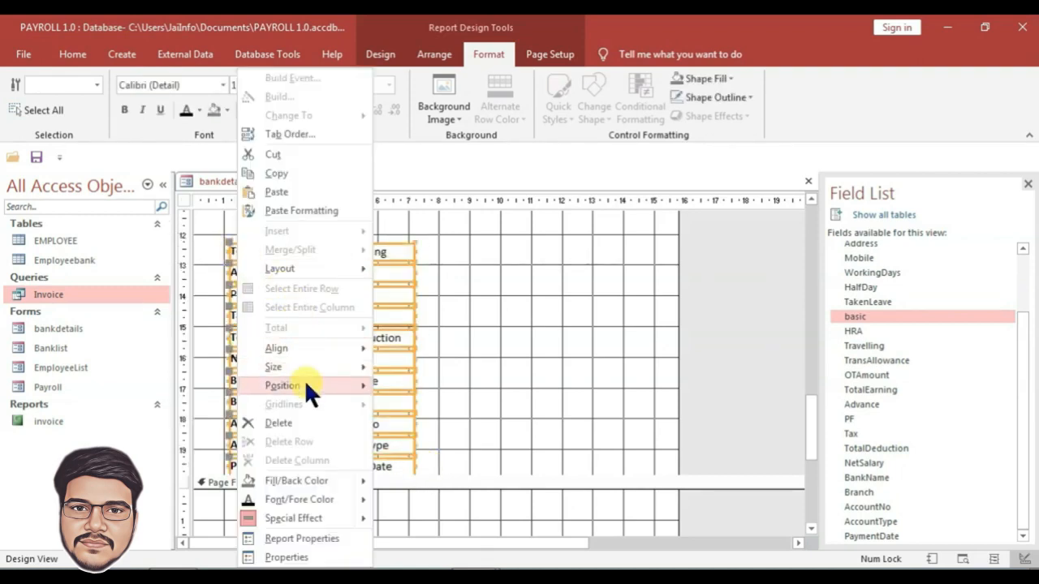
pyautogui.moveTo(370, 385)
pyautogui.click(423, 388)
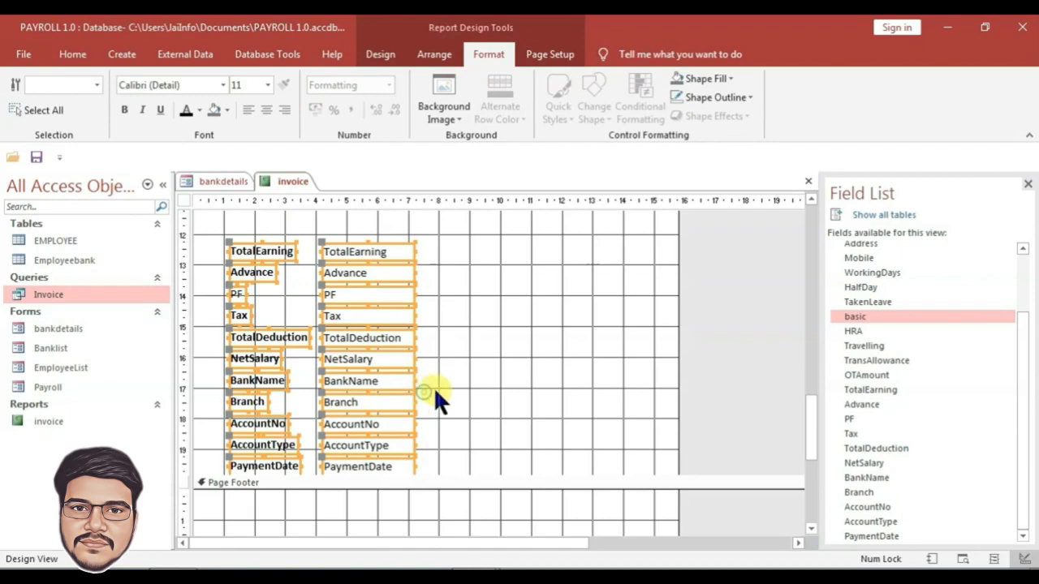
pyautogui.scroll(4, 471, 394)
pyautogui.scroll(3, 477, 401)
pyautogui.click(444, 412)
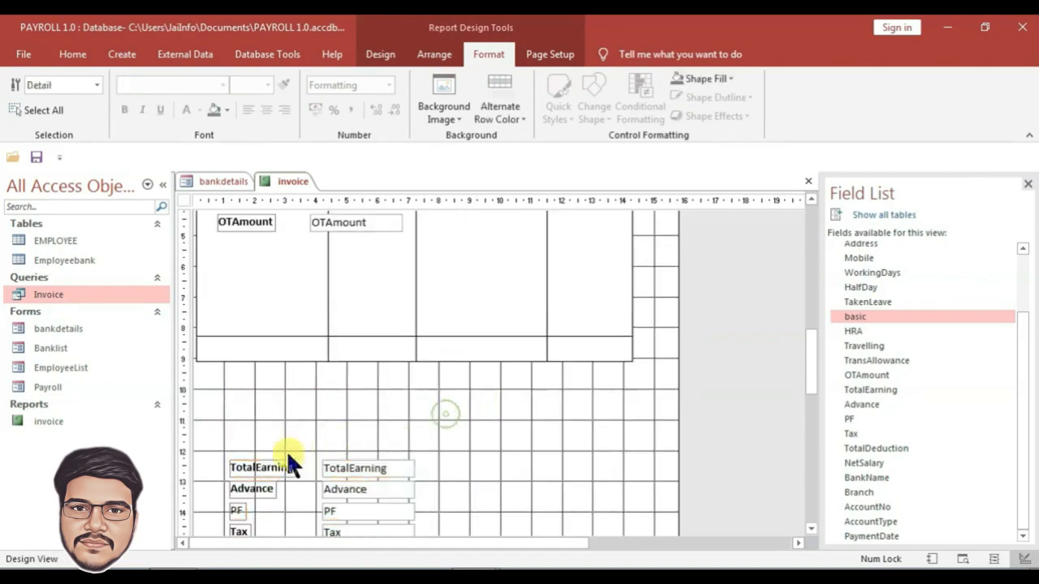
# - Move the TotalEarning label and text box into the table's bottom row and narrow the text box to fit the first Rs column
pyautogui.moveTo(244, 414); pyautogui.dragTo(332, 340)
pyautogui.click(327, 350)
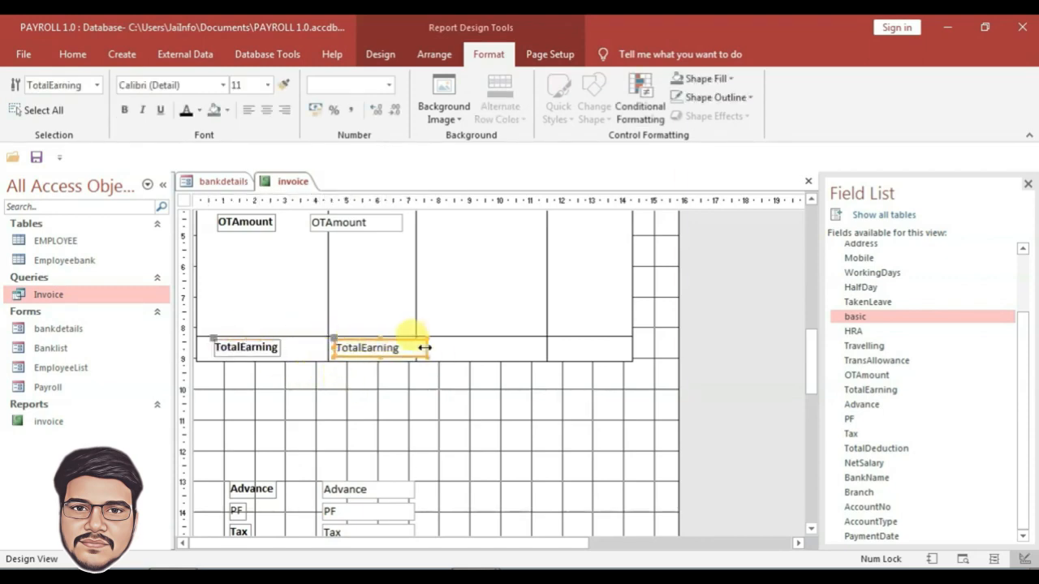
pyautogui.moveTo(426, 348); pyautogui.dragTo(413, 348)
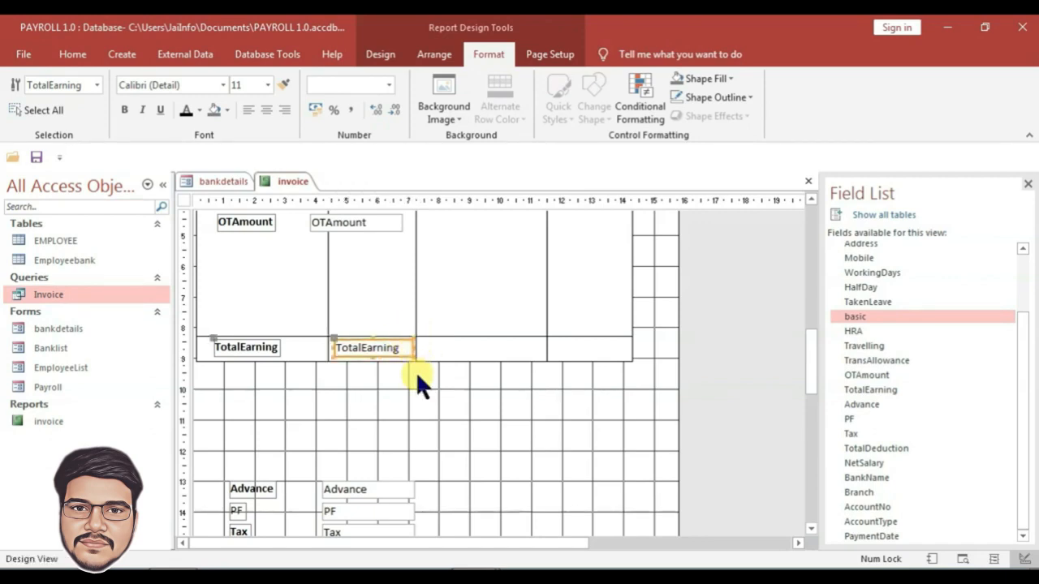
# - Set the Left position of the five earning text boxes to 4.7 cm and narrow them to about 2.4 cm to fit the Rs column
pyautogui.scroll(5, 415, 373)
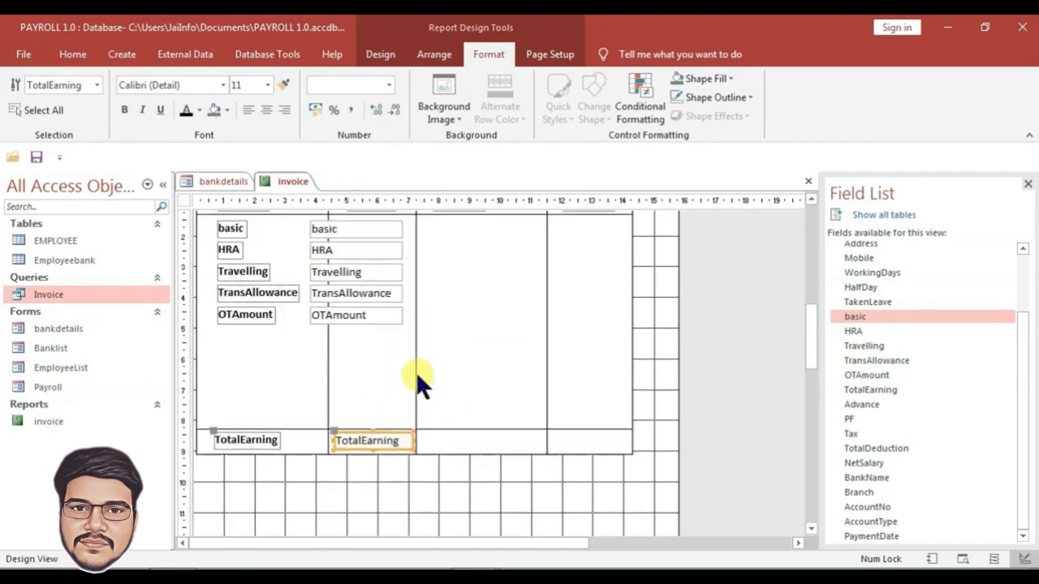
pyautogui.click(345, 323)
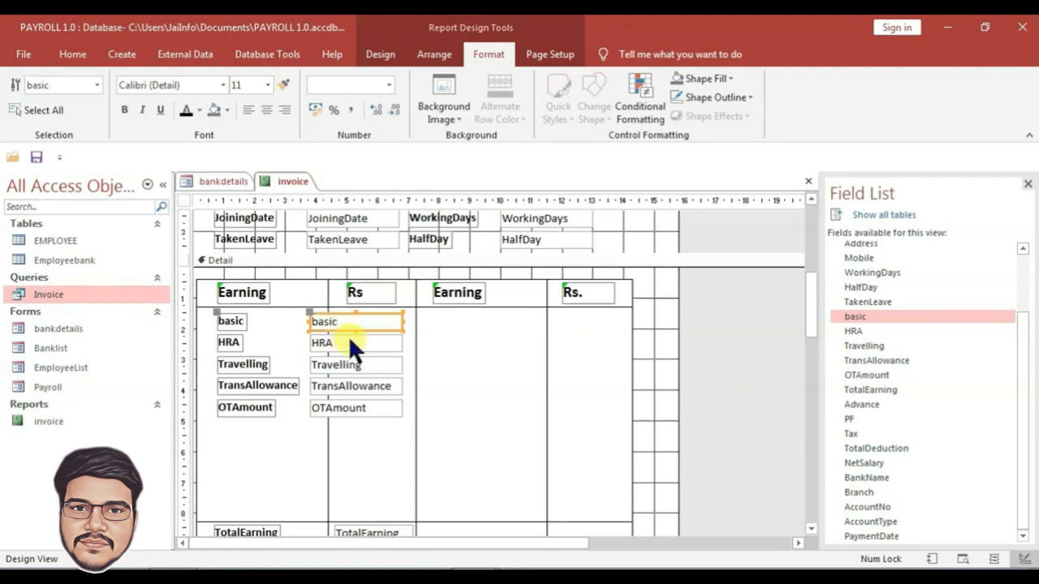
pyautogui.keyDown('shift'); pyautogui.click(349, 343); pyautogui.keyUp('shift')
pyautogui.keyDown('shift'); pyautogui.click(345, 365); pyautogui.keyUp('shift')
pyautogui.keyDown('shift'); pyautogui.click(337, 387); pyautogui.keyUp('shift')
pyautogui.keyDown('shift'); pyautogui.click(333, 408); pyautogui.keyUp('shift')
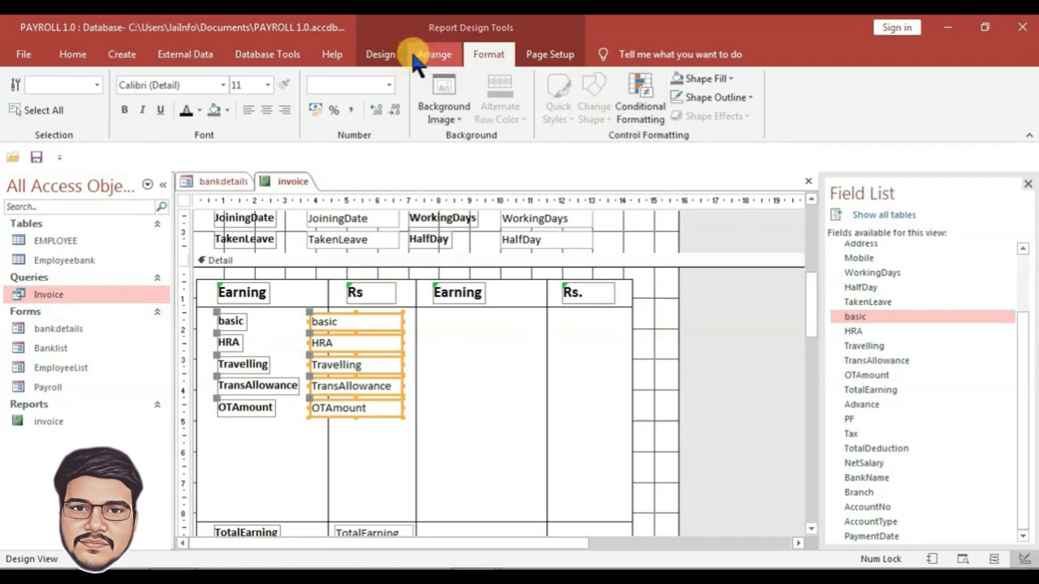
pyautogui.click(381, 52)
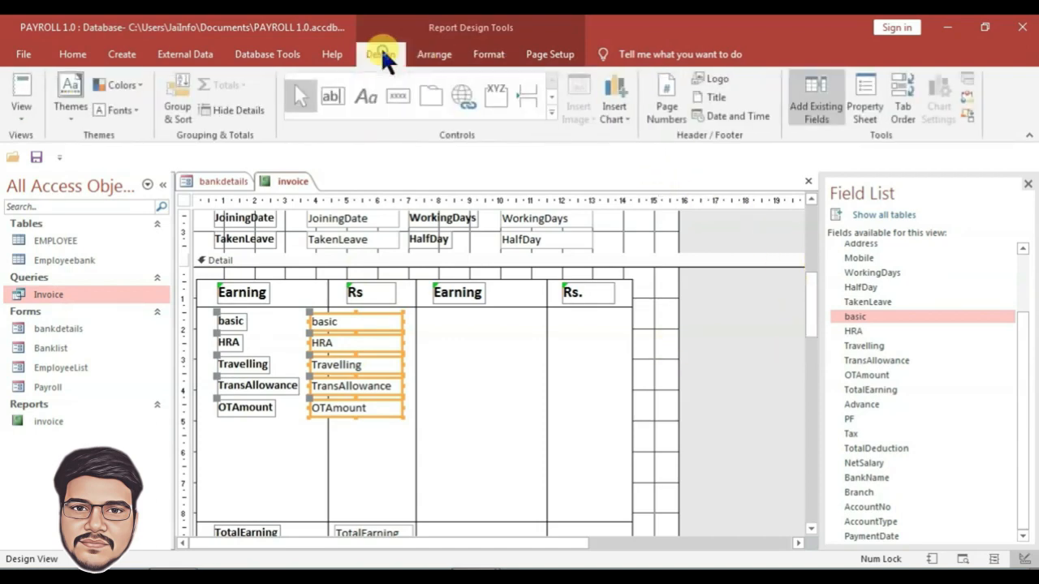
pyautogui.click(865, 104)
pyautogui.click(980, 347)
pyautogui.click(989, 356)
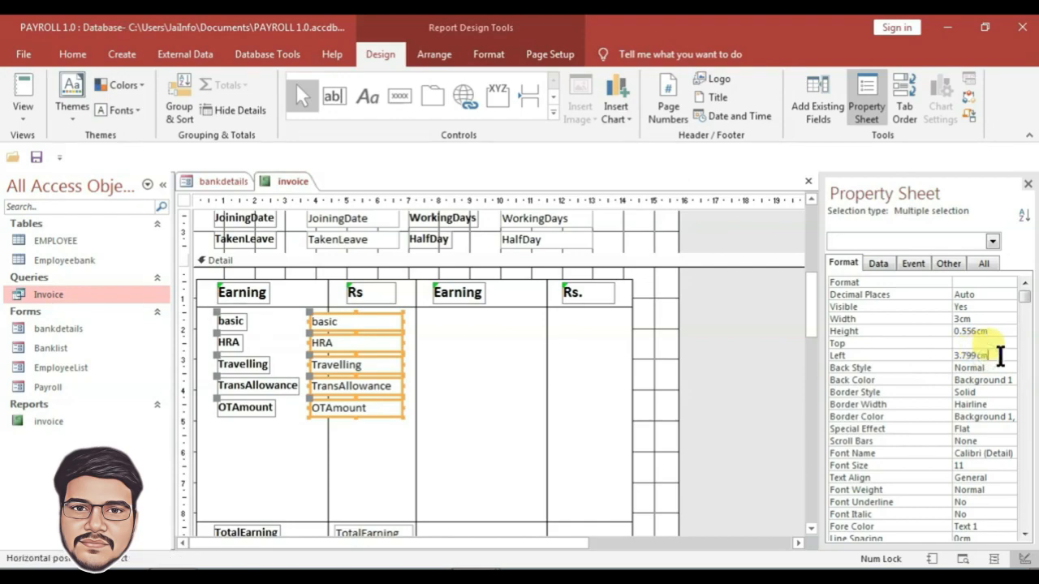
pyautogui.moveTo(999, 356); pyautogui.dragTo(923, 354)
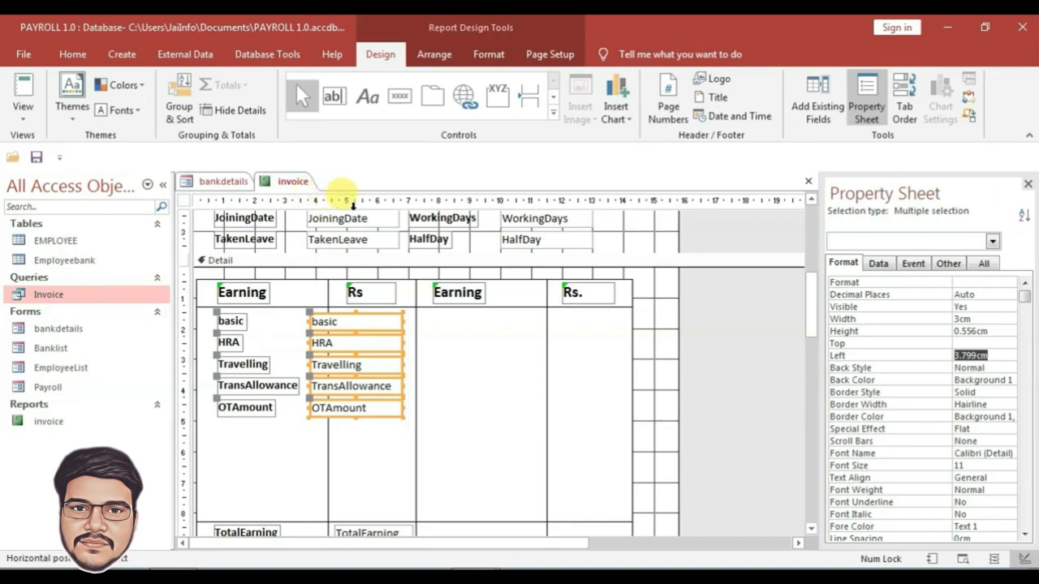
pyautogui.write('4')
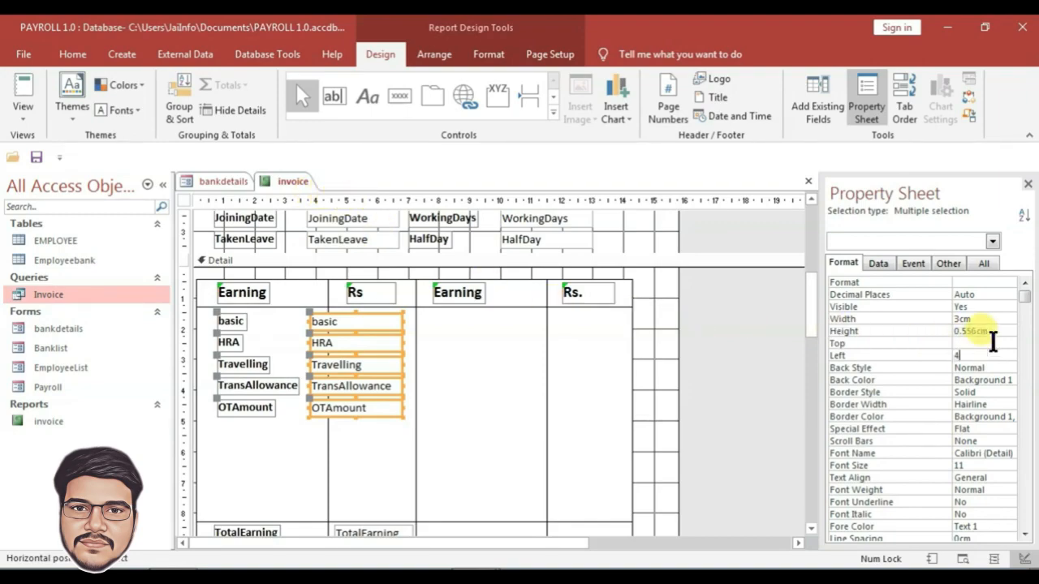
pyautogui.write('.7')
pyautogui.press('Return')
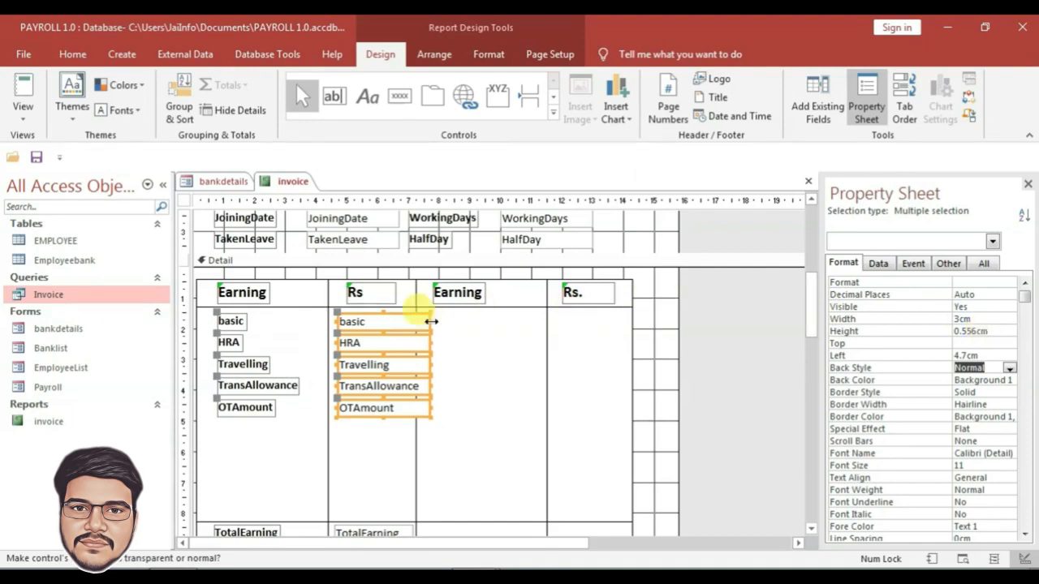
pyautogui.moveTo(431, 321); pyautogui.dragTo(413, 321)
pyautogui.click(423, 482)
# - Move the Advance, PF and Tax labels and text boxes under the second Earning header and rename that header Deductions
pyautogui.scroll(-3, 424, 483)
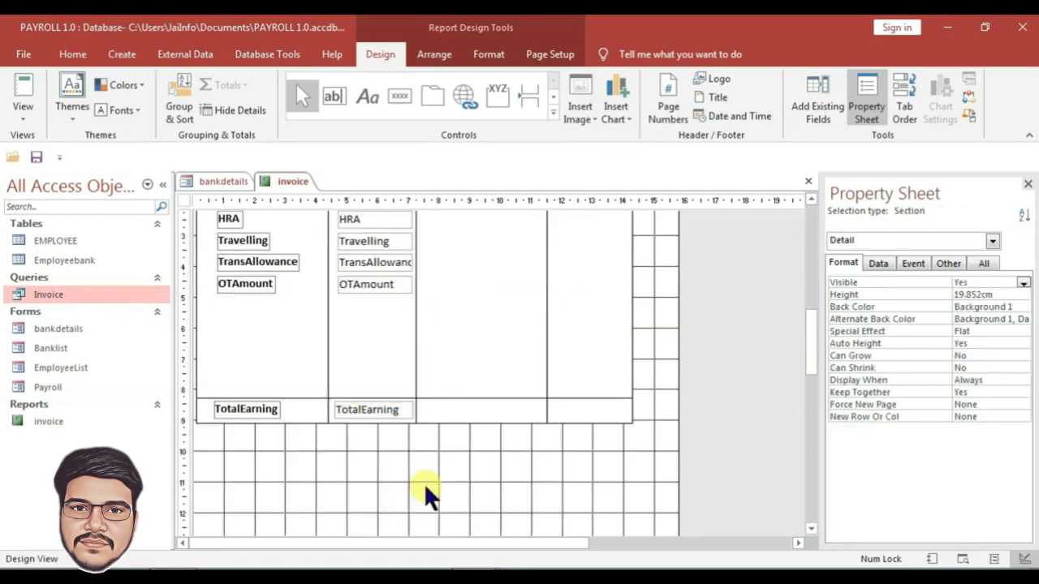
pyautogui.scroll(-2, 424, 483)
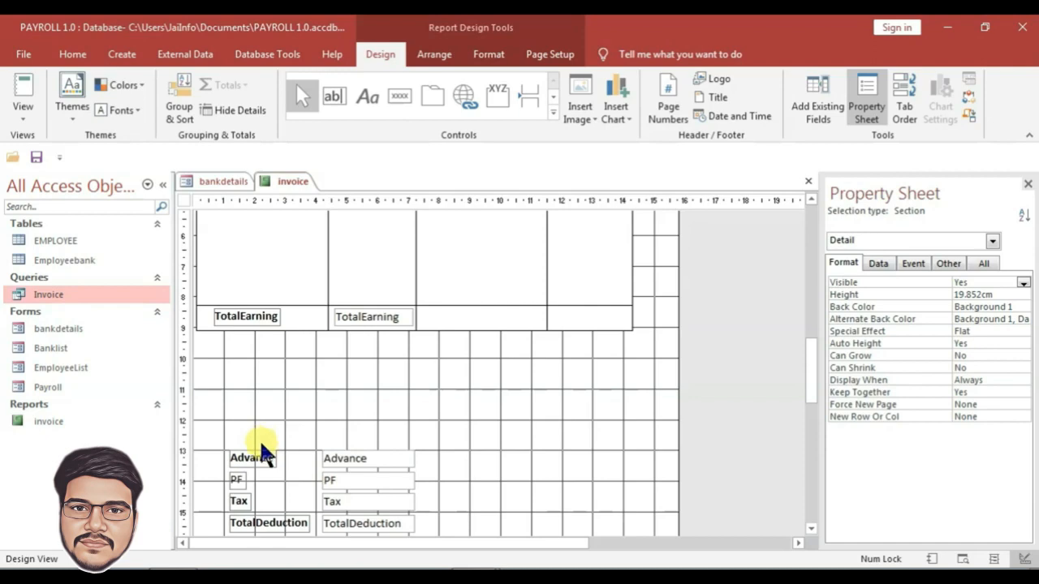
pyautogui.scroll(-3, 272, 500)
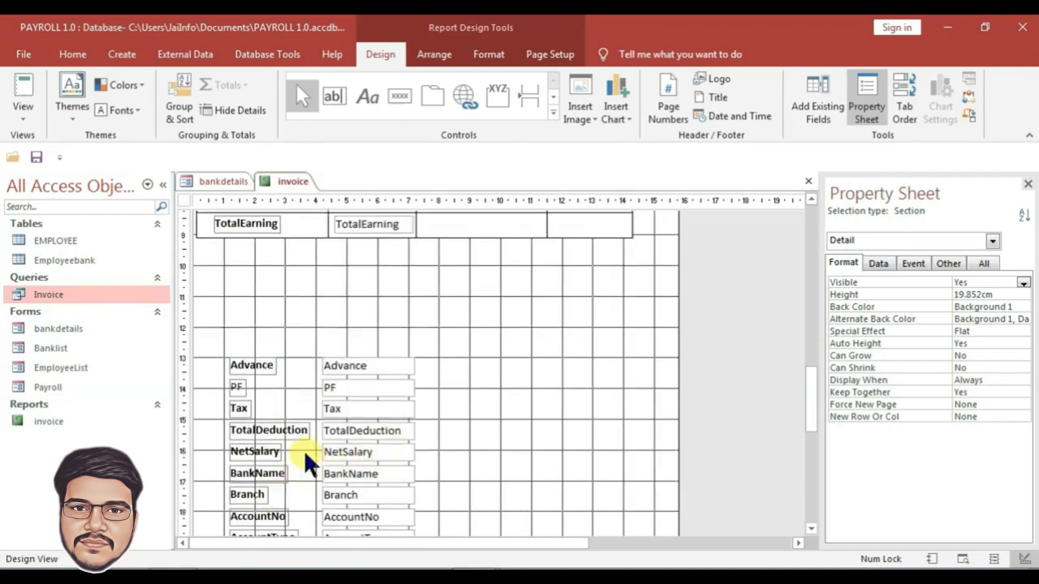
pyautogui.moveTo(237, 344); pyautogui.dragTo(543, 264)
pyautogui.scroll(1, 361, 410)
pyautogui.scroll(6, 475, 371)
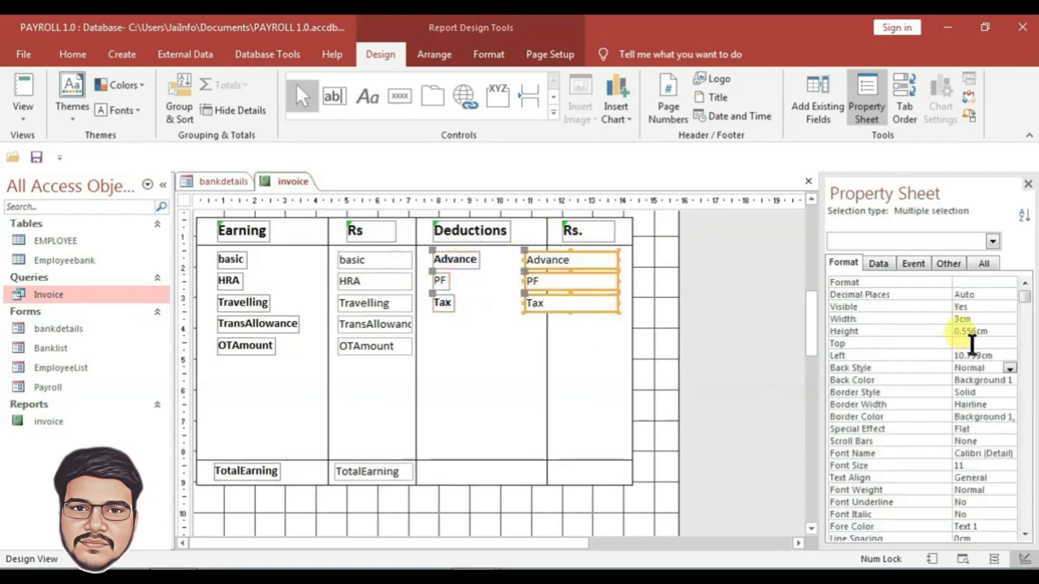
# - Set the Left position of the Advance, PF and Tax text boxes to 11.7 cm and narrow them to fit the last column
pyautogui.doubleClick(951, 355)
pyautogui.write('11.7')
pyautogui.press('Return')
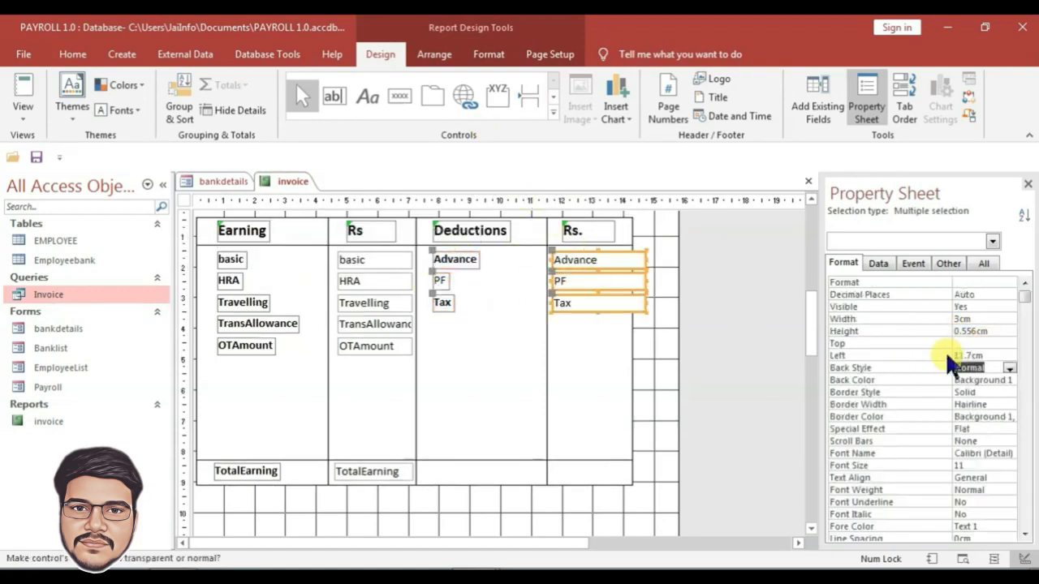
pyautogui.click(561, 430)
# - Place the TotalDeduction label and text box in the table's bottom row under Deductions and Rs., fitting the text box to its column
pyautogui.scroll(-4, 561, 431)
pyautogui.moveTo(267, 492); pyautogui.dragTo(517, 273)
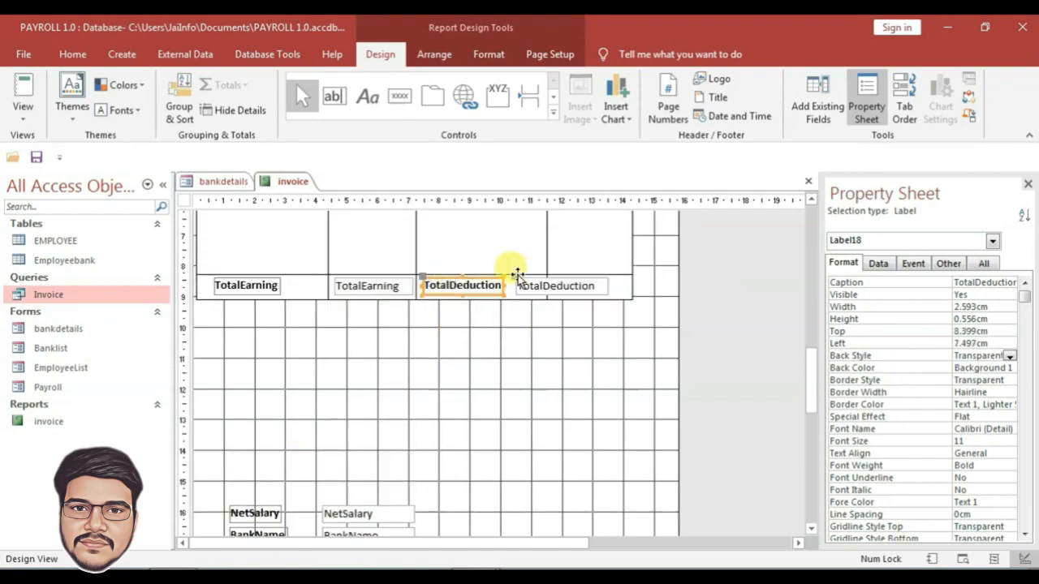
pyautogui.click(637, 286)
pyautogui.click(544, 343)
# - Set the border style of the earning, deduction and page header text boxes to Transparent
pyautogui.scroll(4, 544, 343)
pyautogui.moveTo(413, 399); pyautogui.dragTo(337, 243)
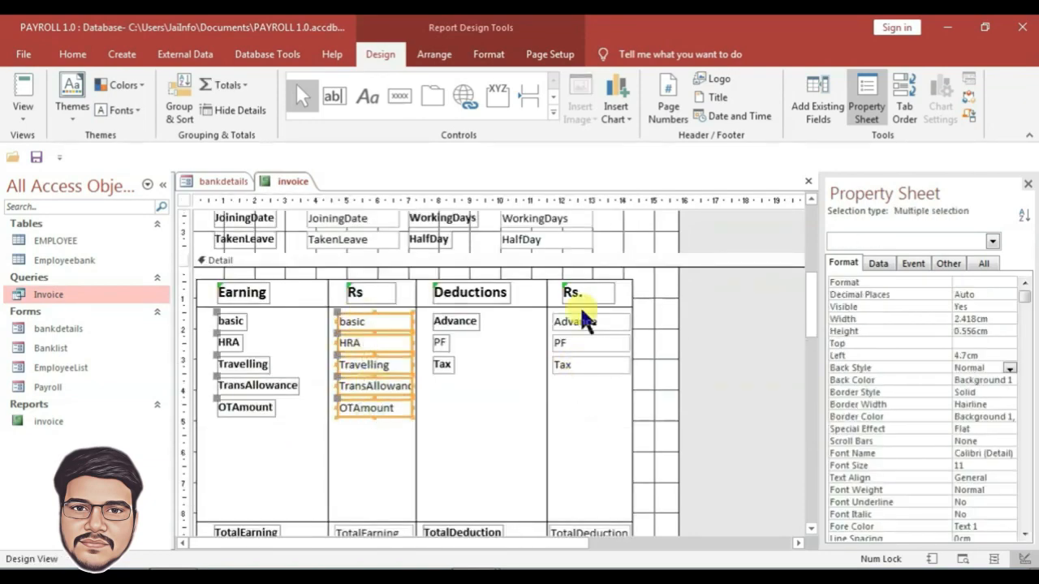
pyautogui.keyDown('shift'); pyautogui.click(584, 302); pyautogui.keyUp('shift')
pyautogui.scroll(-3, 384, 468)
pyautogui.scroll(5, 346, 455)
pyautogui.moveTo(496, 430); pyautogui.dragTo(601, 268)
pyautogui.moveTo(406, 382); pyautogui.dragTo(305, 272)
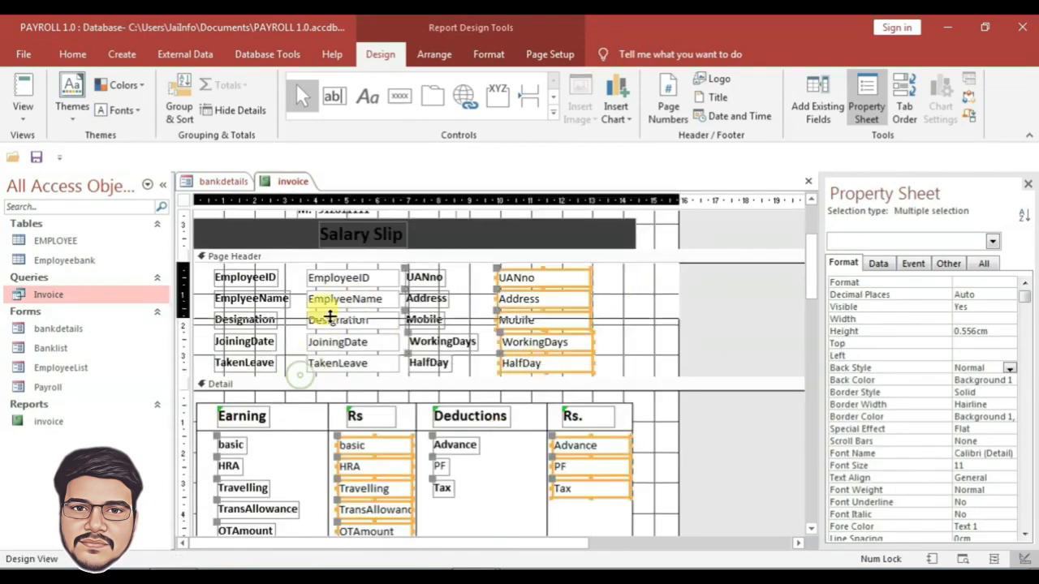
pyautogui.scroll(2, 428, 342)
pyautogui.click(950, 393)
pyautogui.click(970, 405)
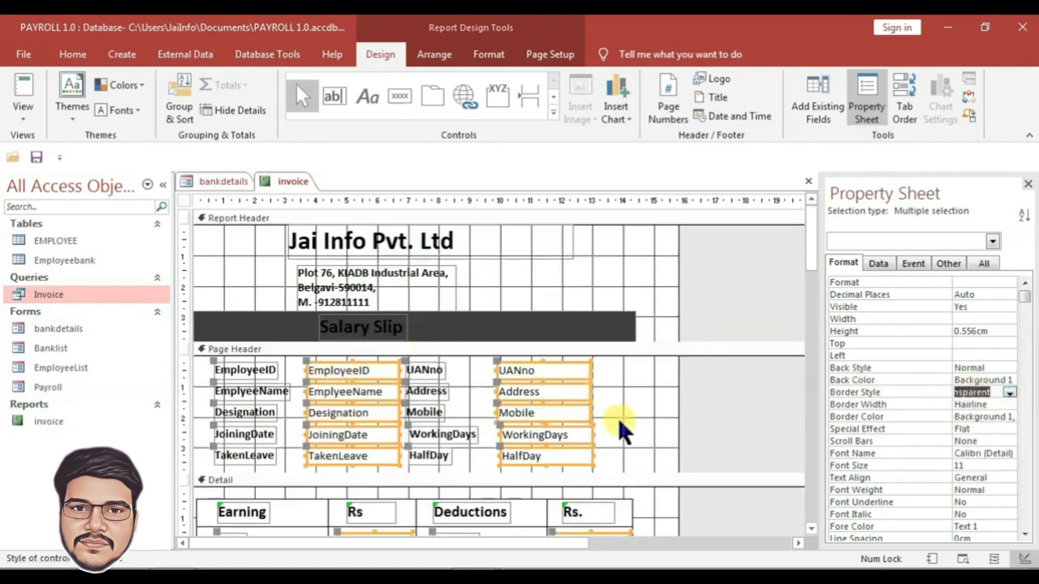
# - Make the TotalEarning and TotalDeduction labels and text boxes bold with font size 12
pyautogui.scroll(-5, 605, 438)
pyautogui.moveTo(227, 441); pyautogui.dragTo(584, 398)
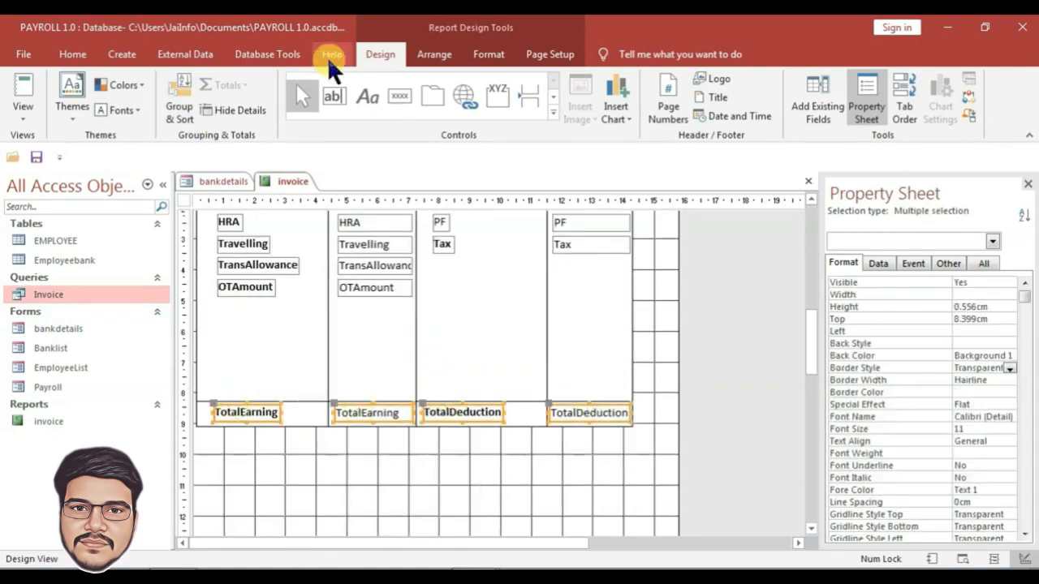
pyautogui.click(489, 54)
pyautogui.click(123, 110)
pyautogui.hotkey('ctrl', 'shift', '.')
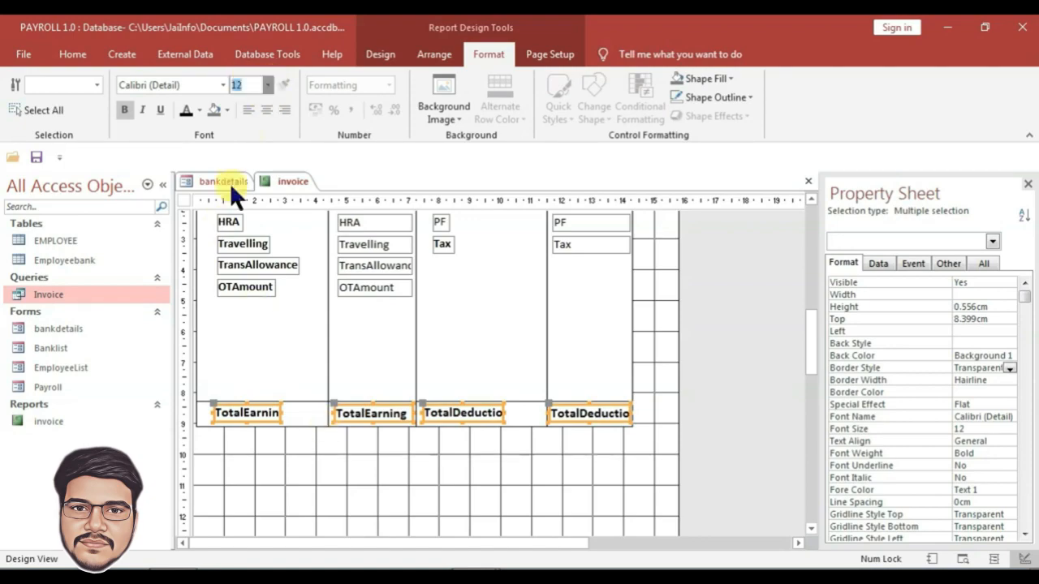
# - Move the NetSalary label and text box directly below the table's total row
pyautogui.scroll(-3, 266, 452)
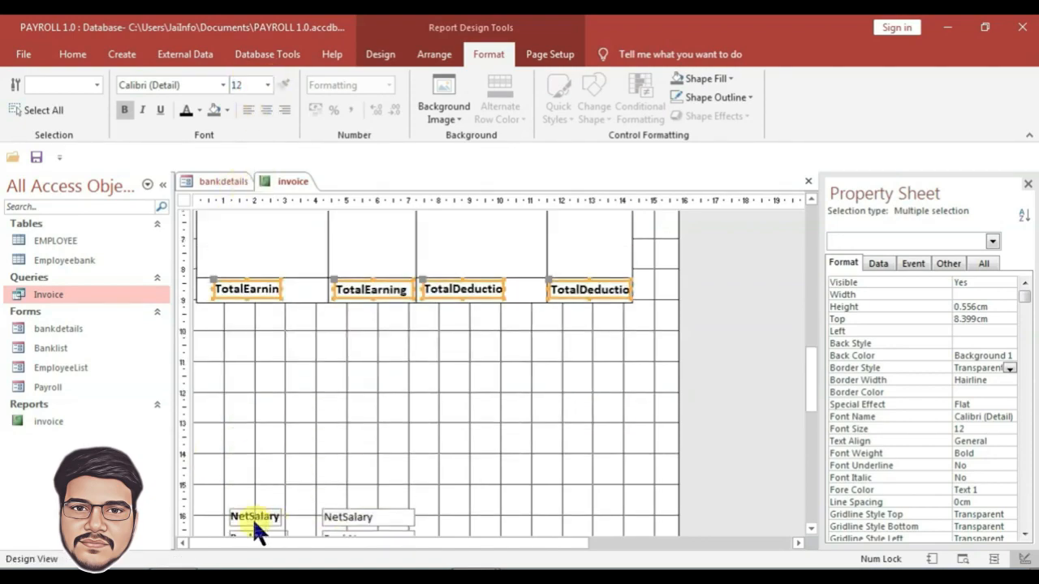
pyautogui.moveTo(253, 518); pyautogui.dragTo(241, 316)
pyautogui.scroll(-3, 267, 406)
# - Move BankName, Branch, AccountNo, AccountType and PaymentDate into the page header below the employee fields, in two columns
pyautogui.scroll(10, 626, 429)
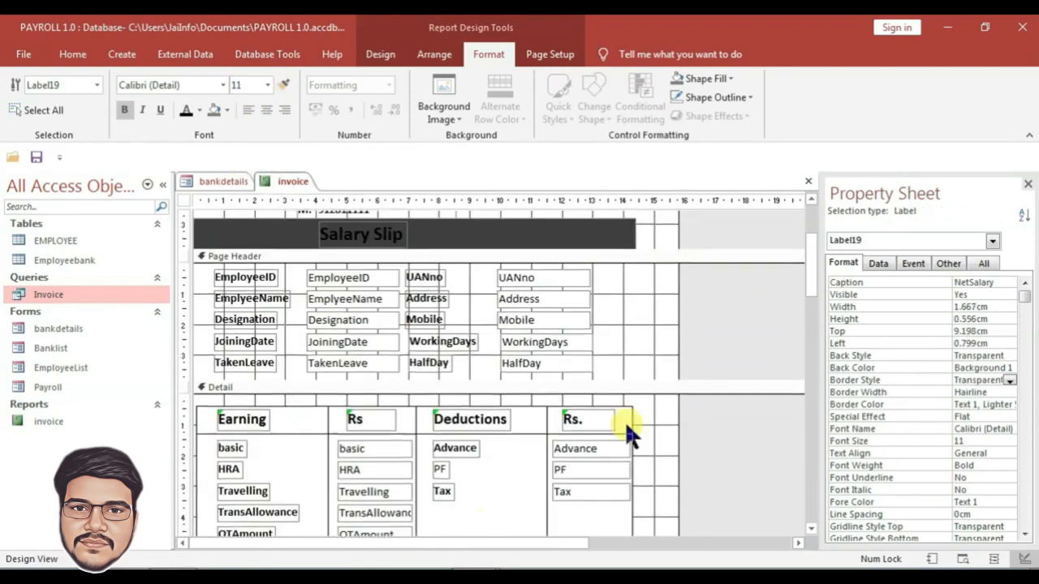
pyautogui.scroll(-3, 474, 297)
pyautogui.scroll(5, 474, 297)
pyautogui.moveTo(343, 485); pyautogui.dragTo(332, 292)
pyautogui.scroll(-1, 332, 292)
pyautogui.moveTo(690, 321); pyautogui.dragTo(493, 269)
pyautogui.moveTo(527, 325); pyautogui.dragTo(424, 306)
pyautogui.click(424, 306)
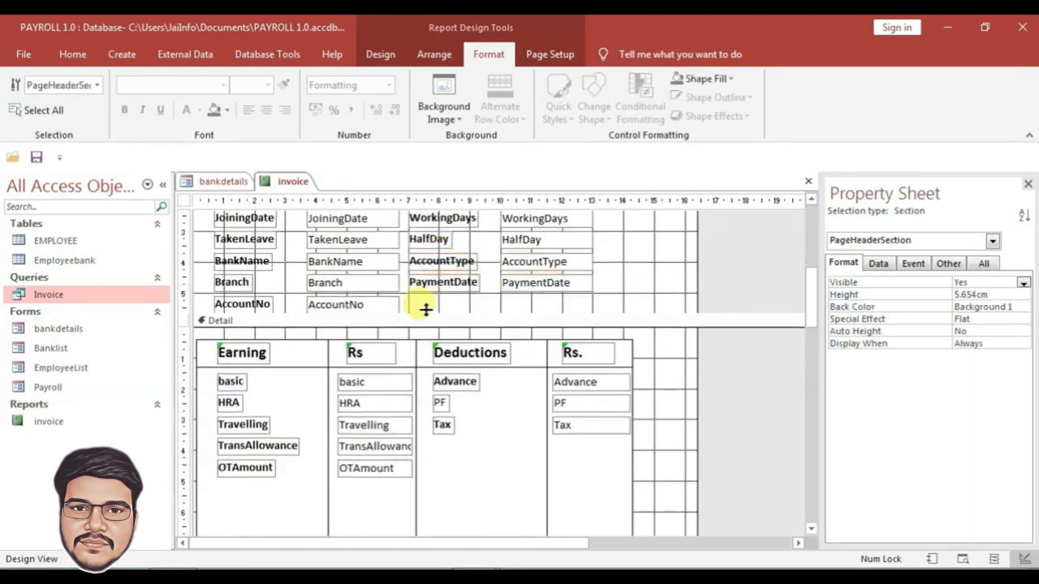
# - Add spaces to the page header's first-column captions: Employee ID, Emplyee Name, Joining Date, Taken Leave, Bank Name and Account No
pyautogui.scroll(3, 370, 388)
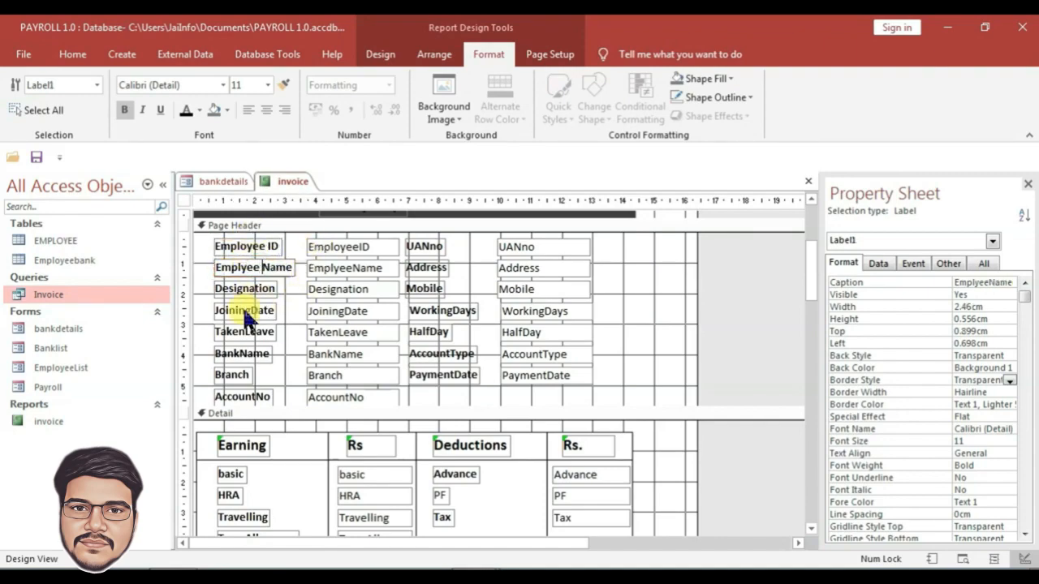
pyautogui.click(245, 311)
pyautogui.click(244, 332)
pyautogui.click(241, 354)
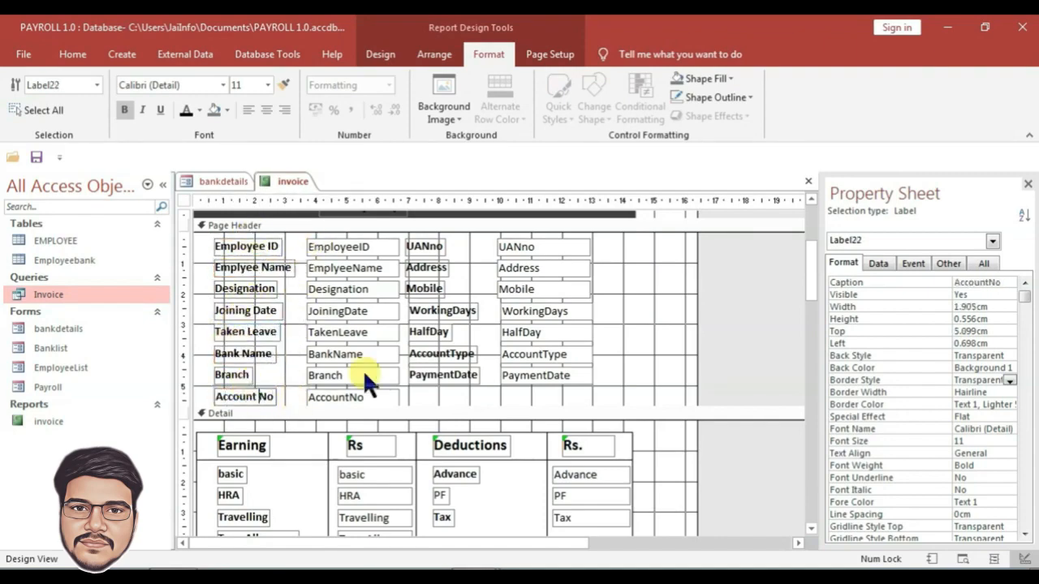
# - Change the page header's second-column captions to UAN no, Working Days, Half-Day, Account Type and Payment Date
pyautogui.click(425, 246)
pyautogui.click(454, 311)
pyautogui.click(426, 331)
pyautogui.click(452, 354)
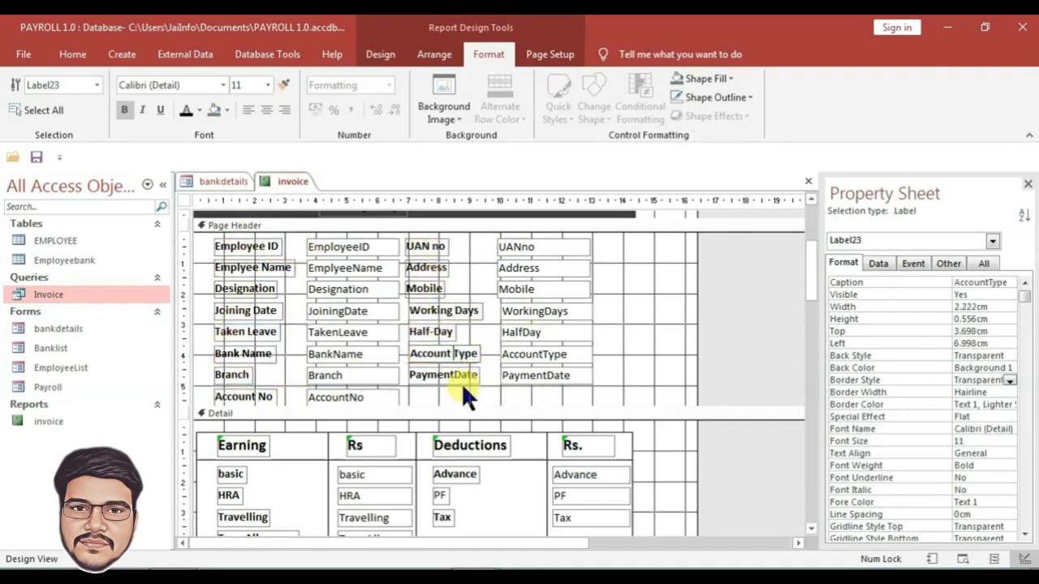
pyautogui.click(453, 374)
# - Change the earning captions to Trans. Allowance and OT Amount, and give the PF label the Advance label's bold formatting
pyautogui.click(257, 415)
pyautogui.write('.')
pyautogui.click(246, 437)
pyautogui.click(454, 350)
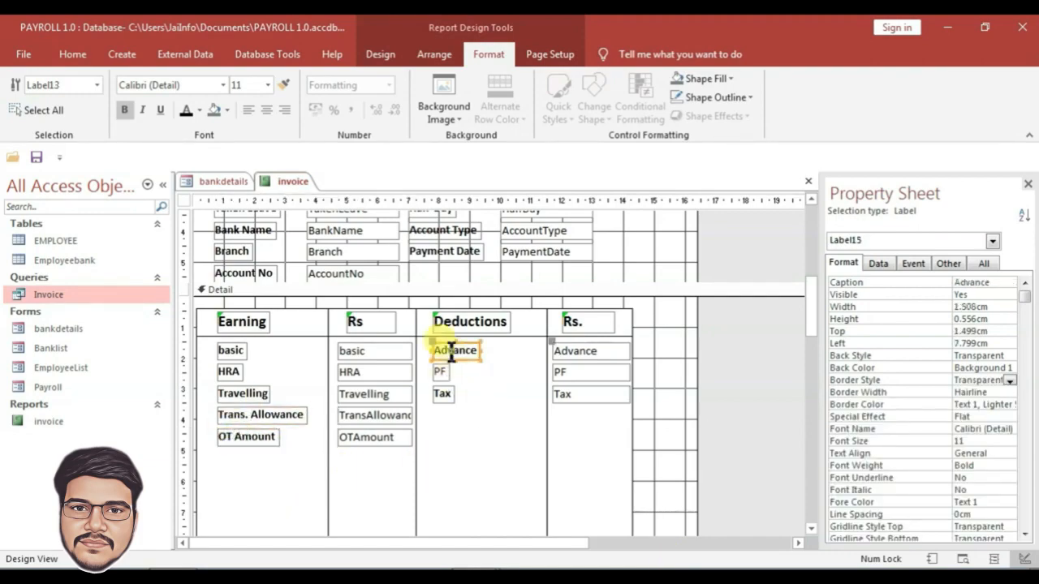
pyautogui.scroll(-3, 646, 412)
# - Change the total captions to Total Deduction and Total Earning, and the NetSalary caption to Net Payable Salary
pyautogui.click(455, 470)
pyautogui.click(244, 470)
pyautogui.click(240, 494)
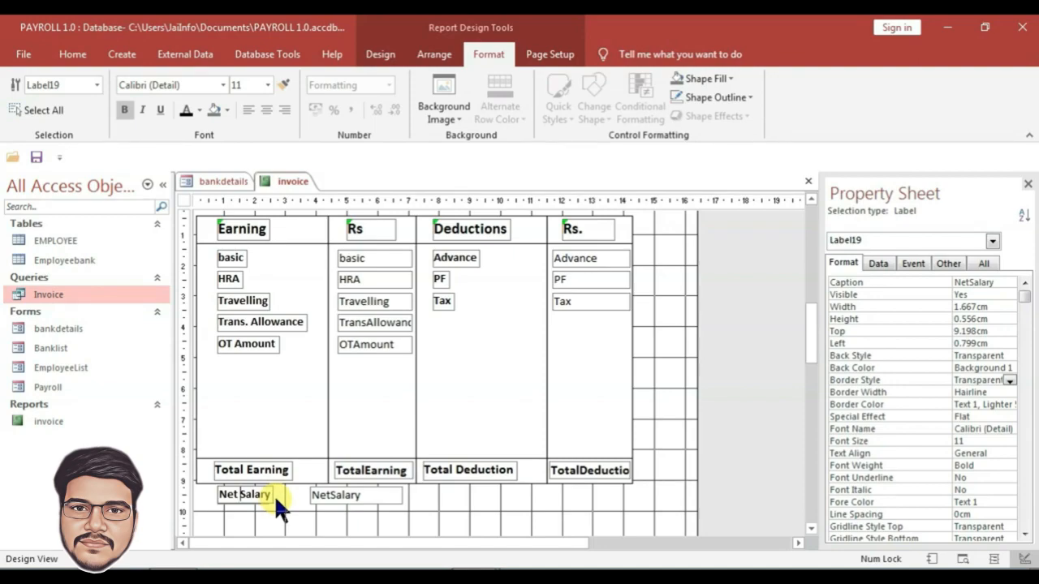
pyautogui.click(246, 493)
pyautogui.write('Payable')
pyautogui.click(257, 508)
# - Copy the Total Earning label's formatting to the Net Payable Salary label and the NetSalary text box with Format Painter
pyautogui.click(261, 469)
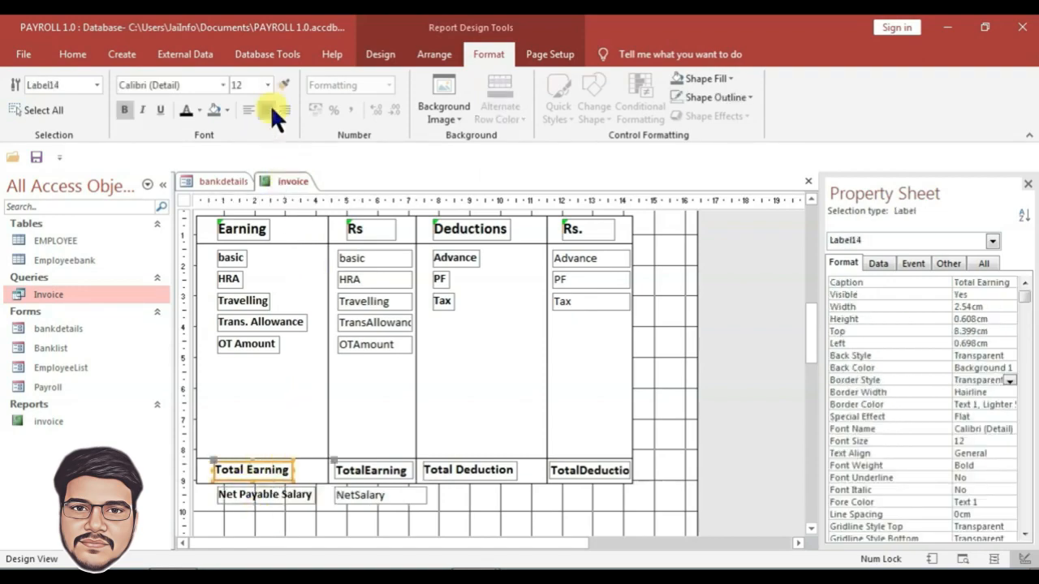
pyautogui.click(281, 495)
pyautogui.click(382, 495)
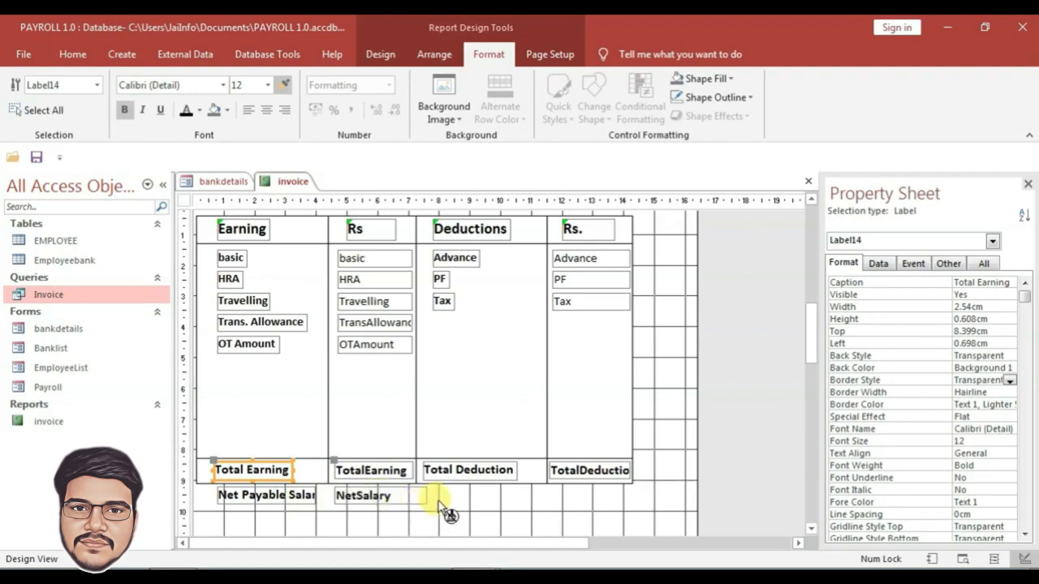
pyautogui.press('Escape')
# - Shorten the Detail section to end just below the net salary row and collapse the page footer to 0 cm
pyautogui.scroll(-3, 440, 496)
pyautogui.scroll(-8, 448, 496)
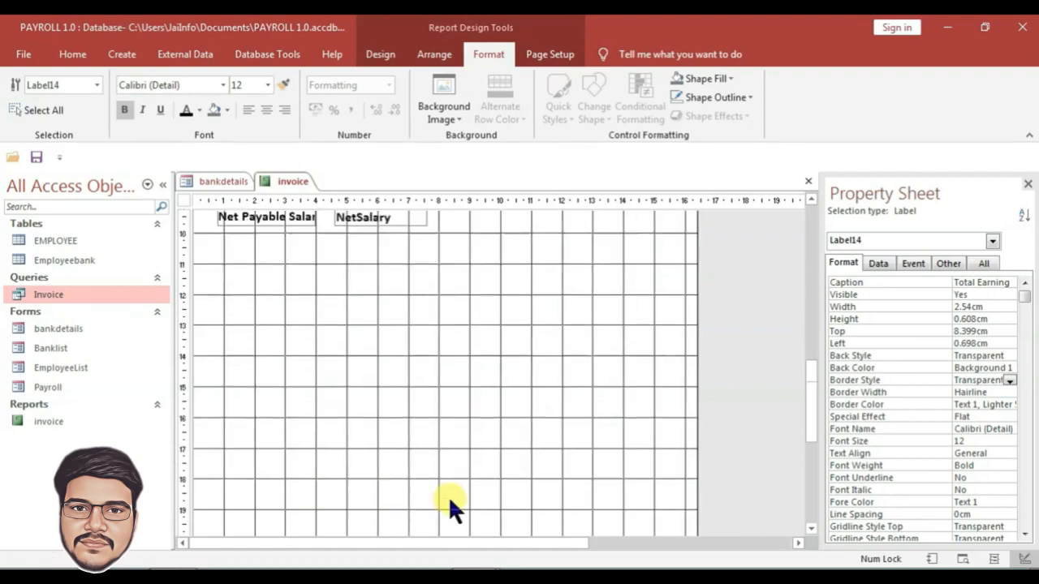
pyautogui.moveTo(463, 415); pyautogui.dragTo(506, 293)
pyautogui.scroll(3, 518, 321)
pyautogui.moveTo(530, 416); pyautogui.dragTo(534, 427)
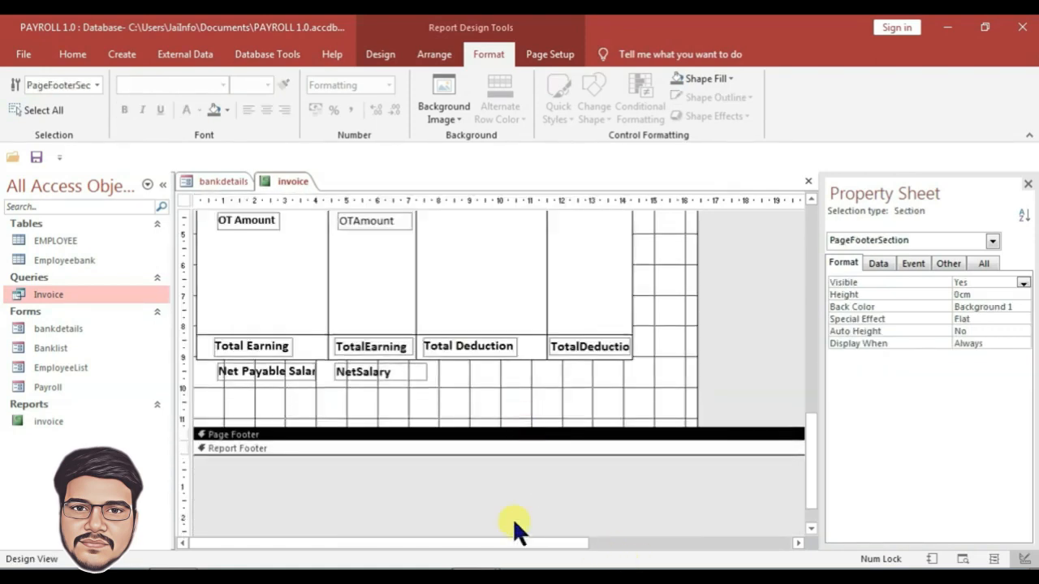
# - Draw a wide label below the Net Payable Salary row in the Detail section
pyautogui.click(379, 57)
pyautogui.click(366, 97)
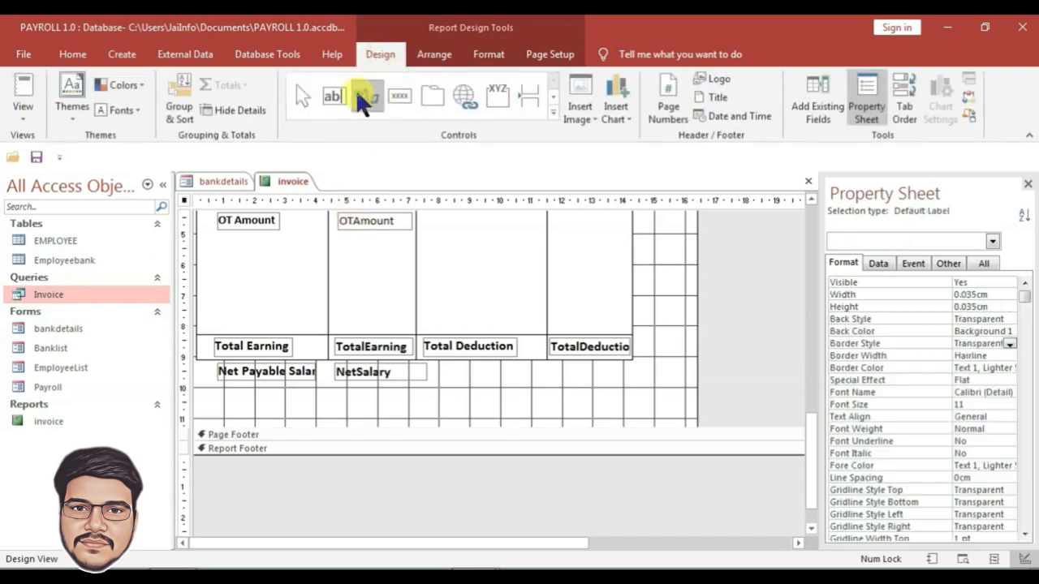
pyautogui.moveTo(218, 397); pyautogui.dragTo(459, 416)
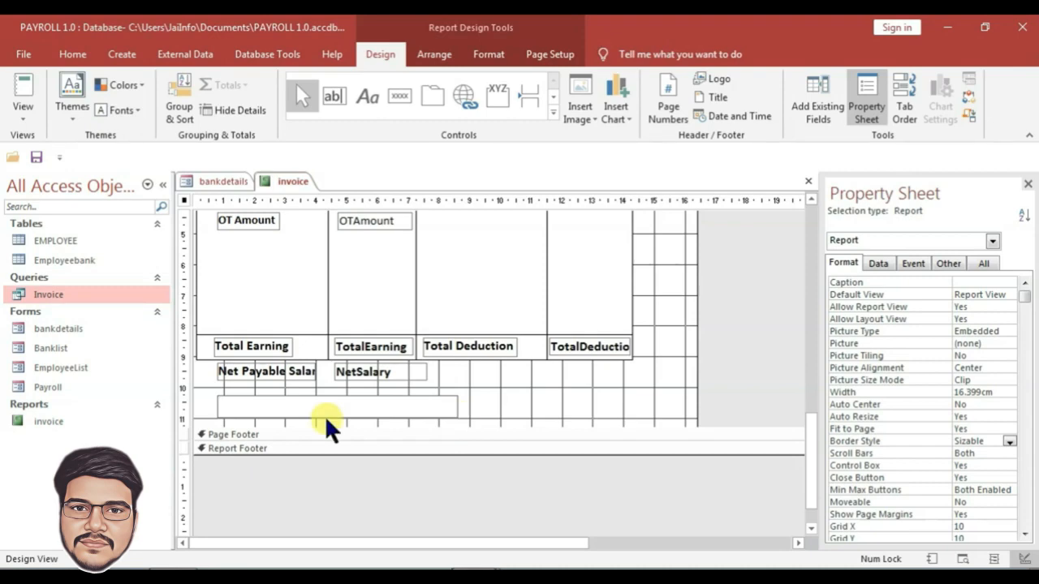
# - Enter "This is a computer generated slip does not require signature." in the new label below Net Payable Salary
pyautogui.write('This is a computer generated slip does not require signature.')
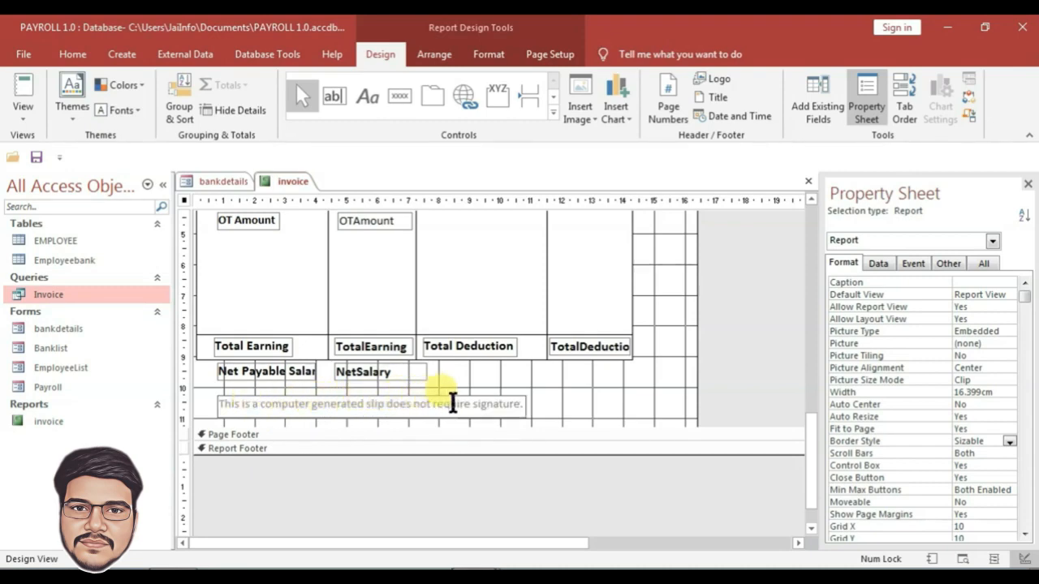
pyautogui.click(545, 398)
pyautogui.click(498, 406)
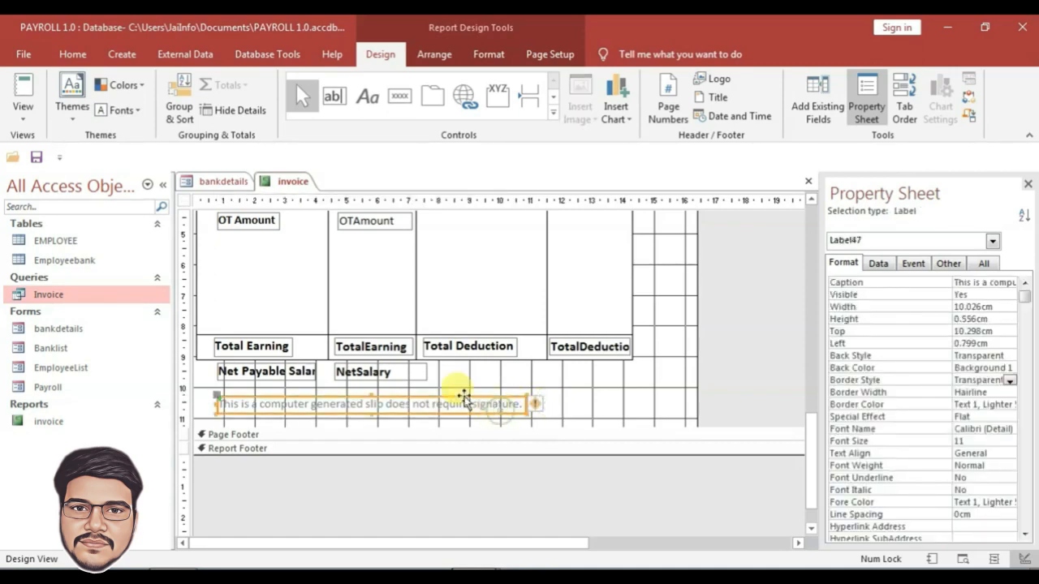
# - Copy the OT Amount label's formatting onto the computer-generated slip note at the end of the Detail section
pyautogui.click(274, 223)
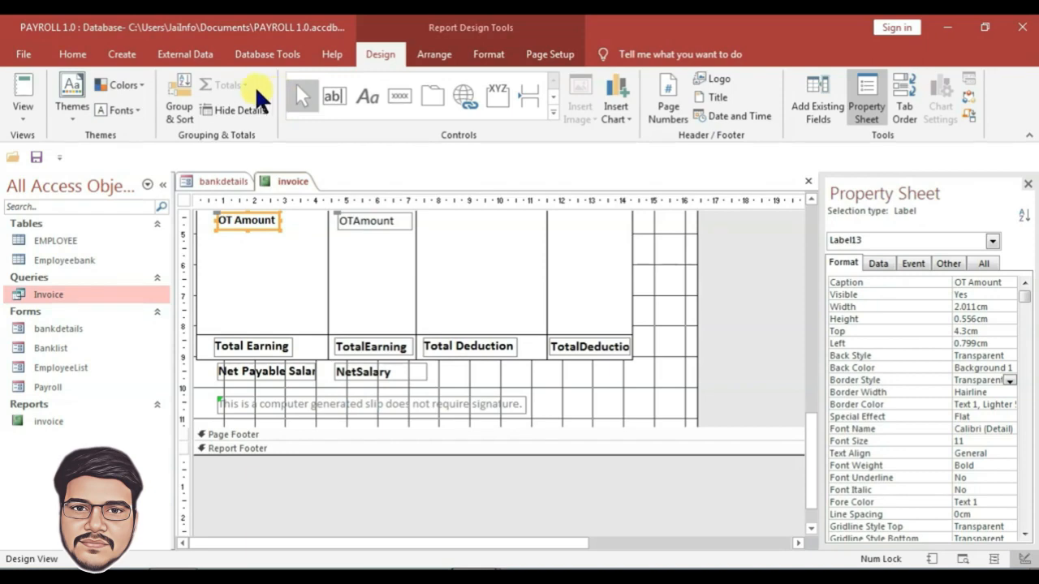
pyautogui.click(474, 55)
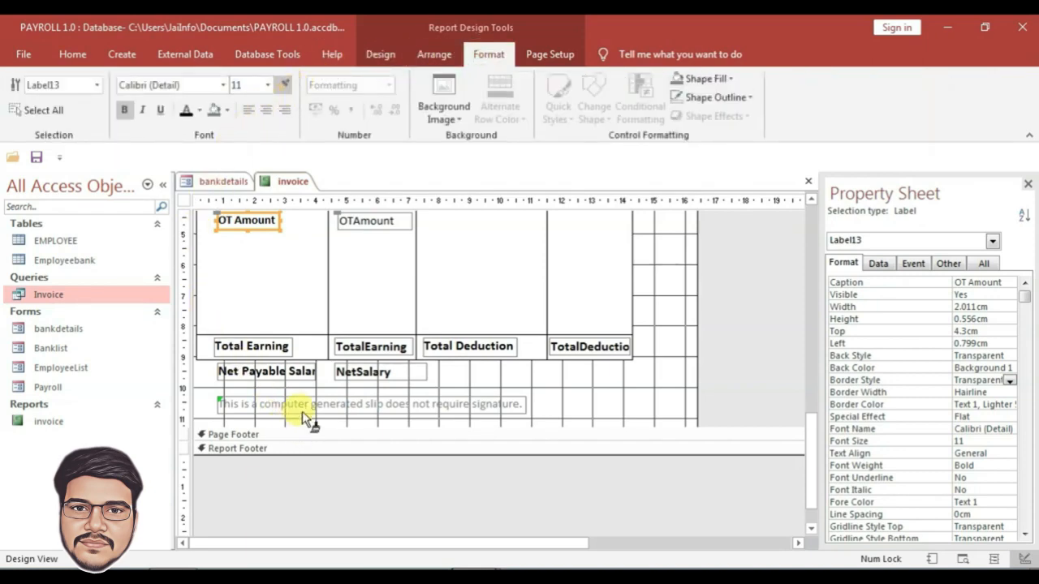
pyautogui.click(566, 393)
pyautogui.scroll(3, 600, 438)
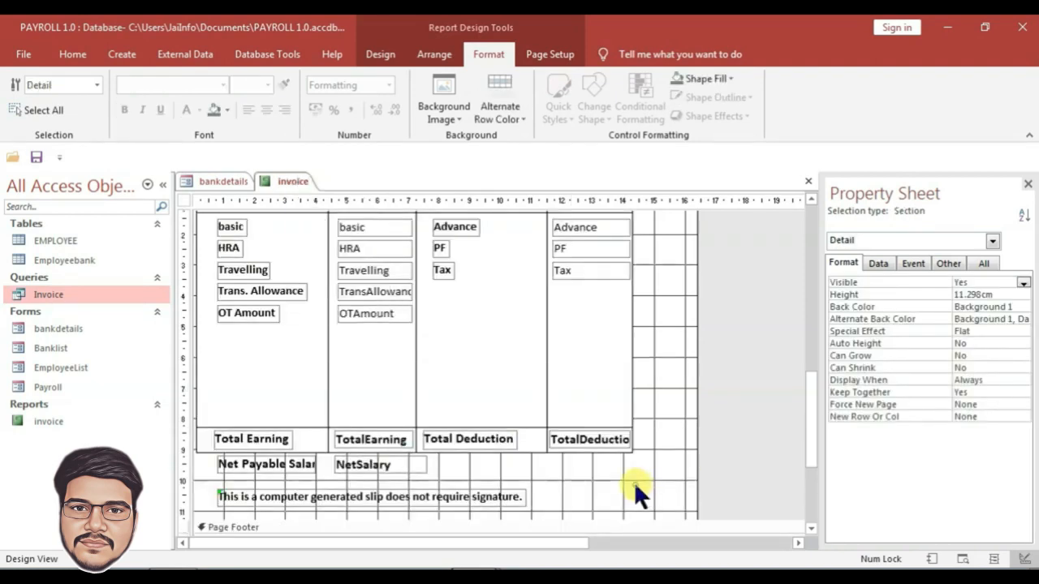
# - Show the invoice report in Print Preview and check the layout of its salary slip, employee fields and earnings table
pyautogui.rightClick(292, 180)
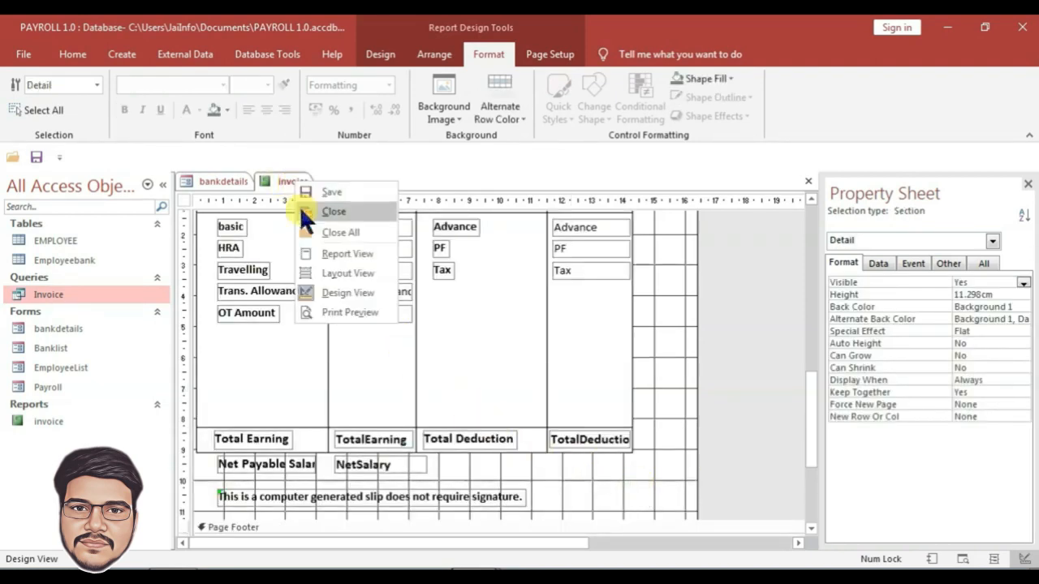
pyautogui.click(333, 306)
pyautogui.click(586, 292)
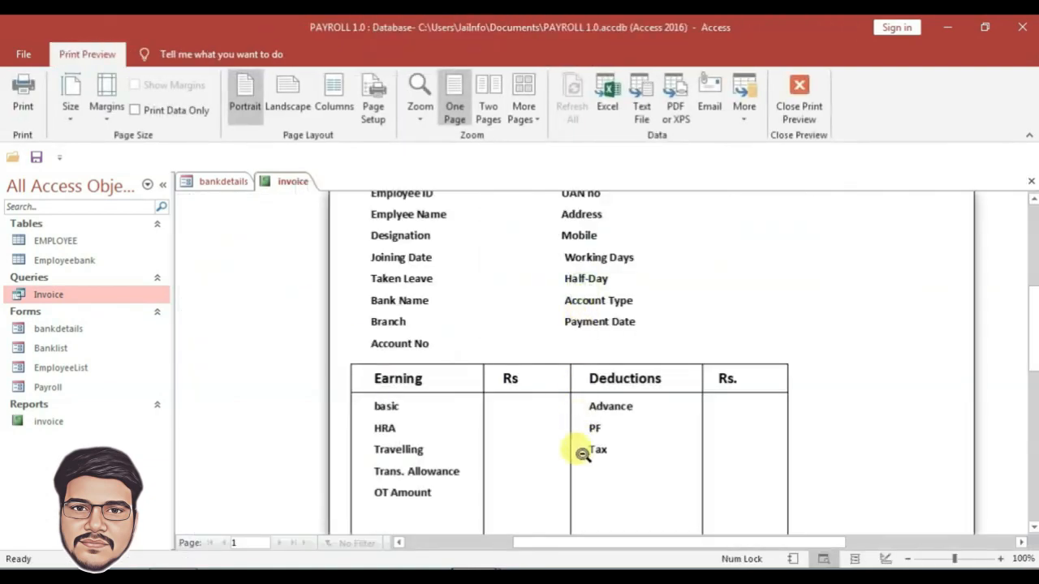
pyautogui.scroll(2, 579, 471)
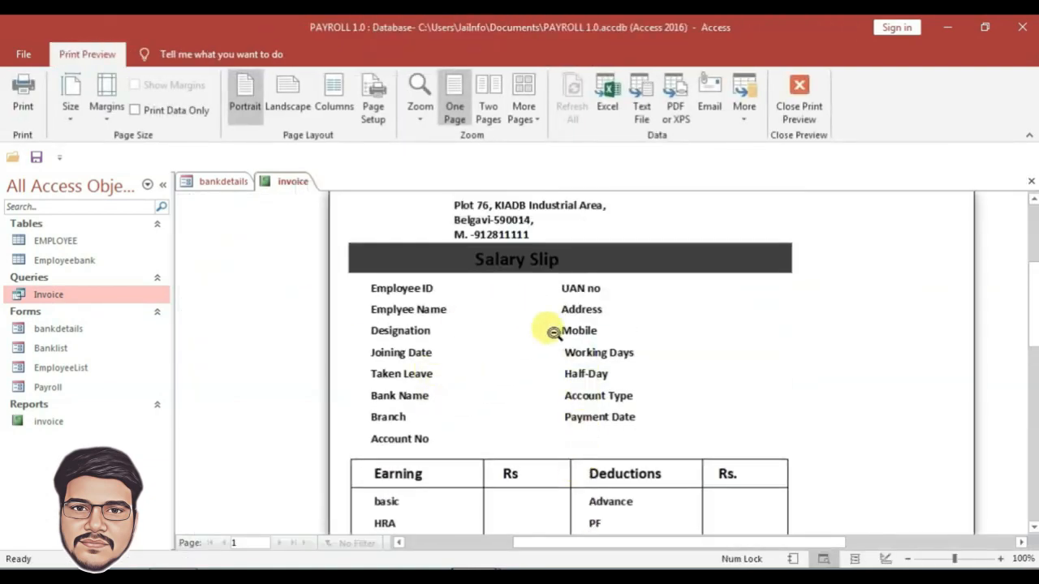
pyautogui.scroll(-2, 552, 349)
# - Close the invoice report and the bankdetails form, saving the form's design changes
pyautogui.press('Escape')
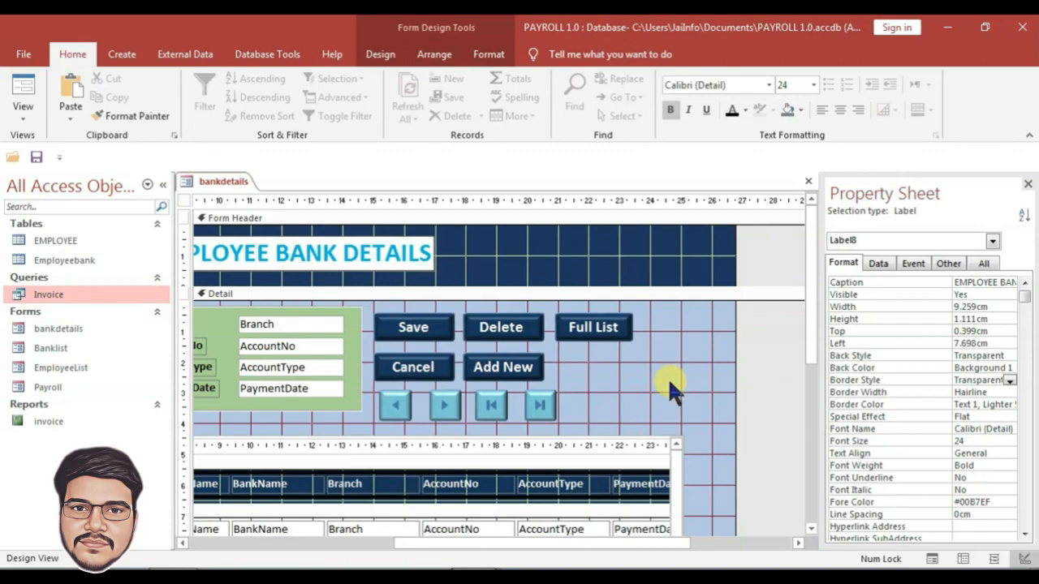
pyautogui.hotkey('ctrl', 'w')
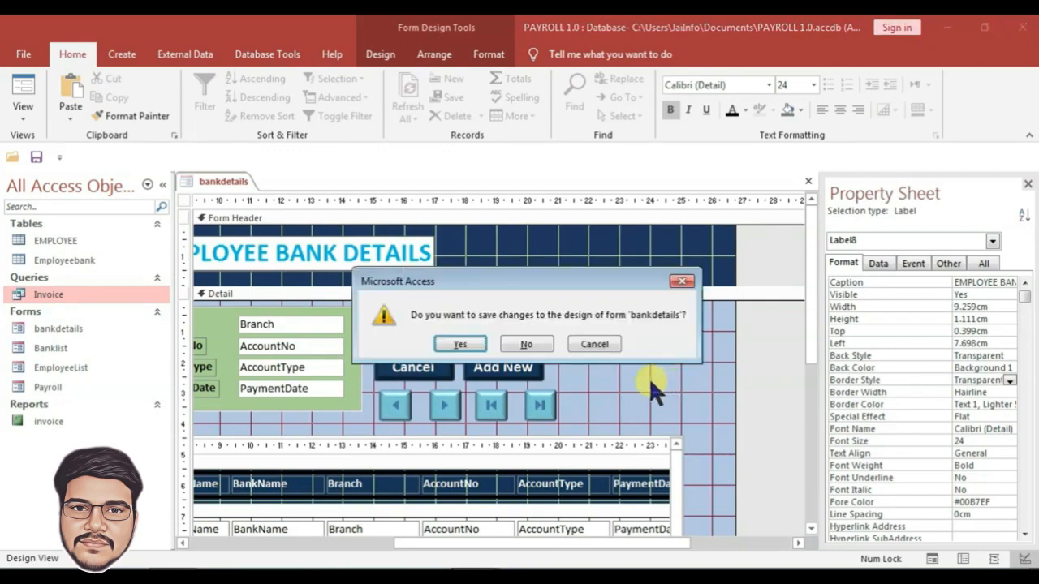
pyautogui.click(453, 343)
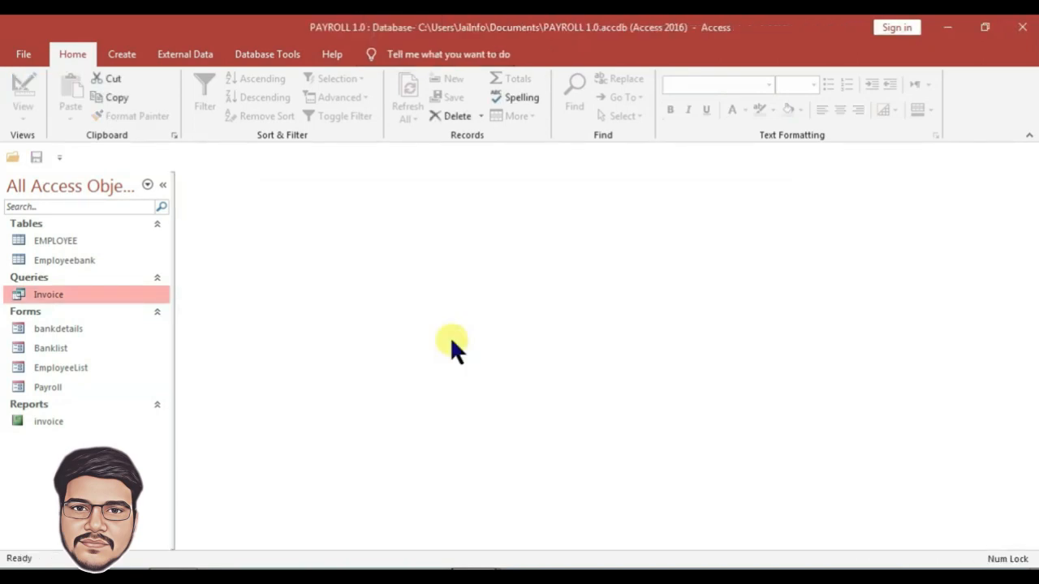
# - Open the Payroll form in Design View and narrow the form to about 30.7 cm
pyautogui.rightClick(60, 388)
pyautogui.click(128, 218)
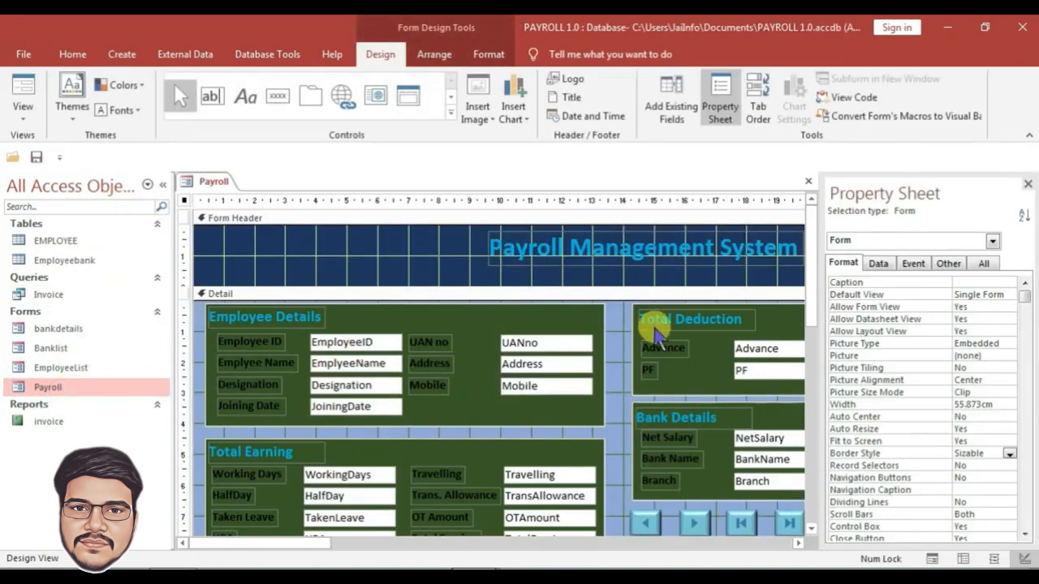
pyautogui.moveTo(309, 542); pyautogui.dragTo(476, 506)
pyautogui.scroll(-5, 670, 479)
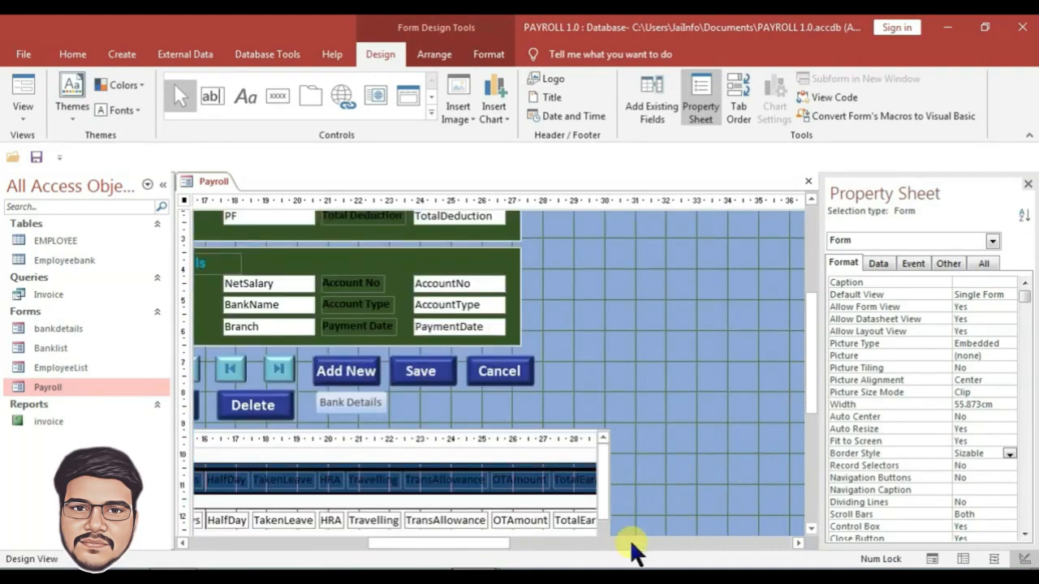
pyautogui.moveTo(460, 543); pyautogui.dragTo(700, 542)
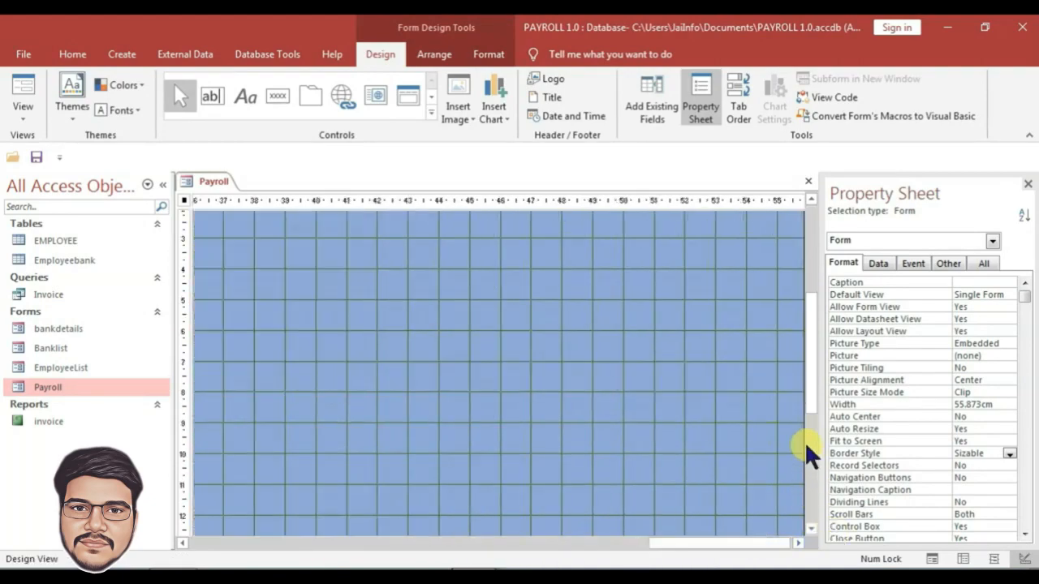
pyautogui.moveTo(802, 441); pyautogui.dragTo(425, 328)
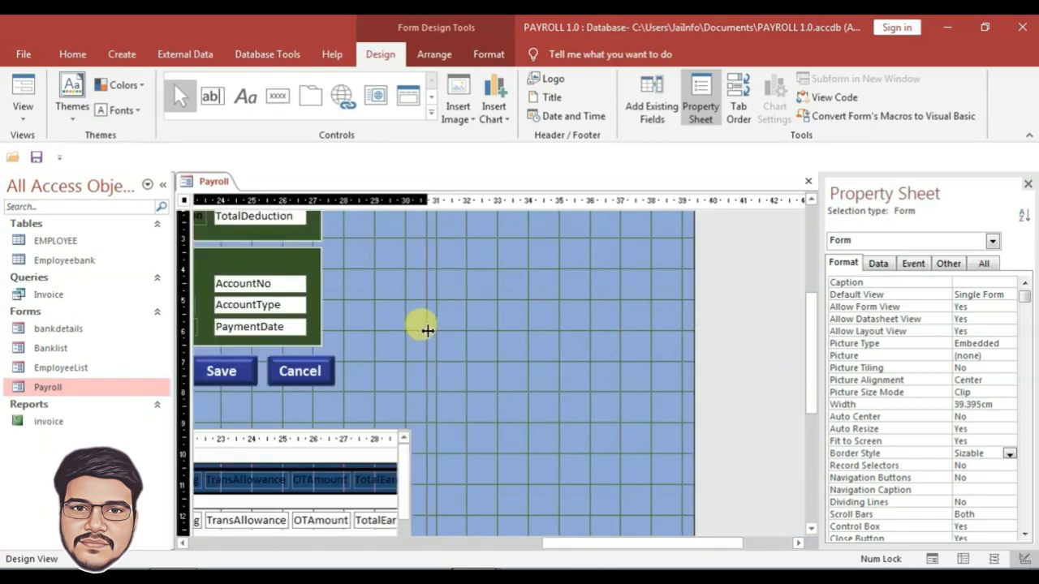
pyautogui.moveTo(696, 549); pyautogui.dragTo(491, 555)
pyautogui.scroll(3, 568, 493)
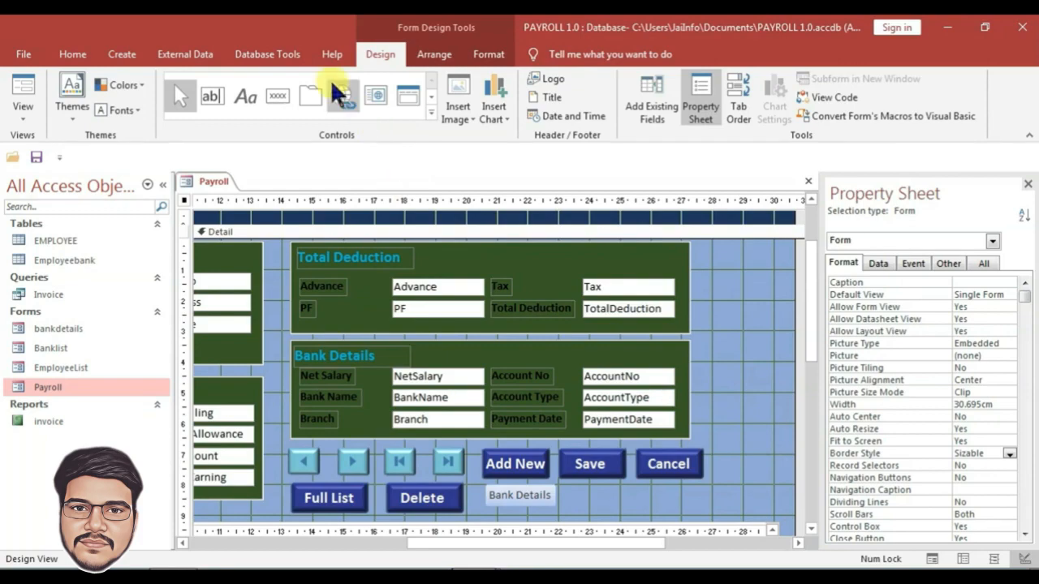
# - Add a command button beside Bank Details that previews the invoice report and shows the text Preview Report
pyautogui.click(278, 95)
pyautogui.click(577, 492)
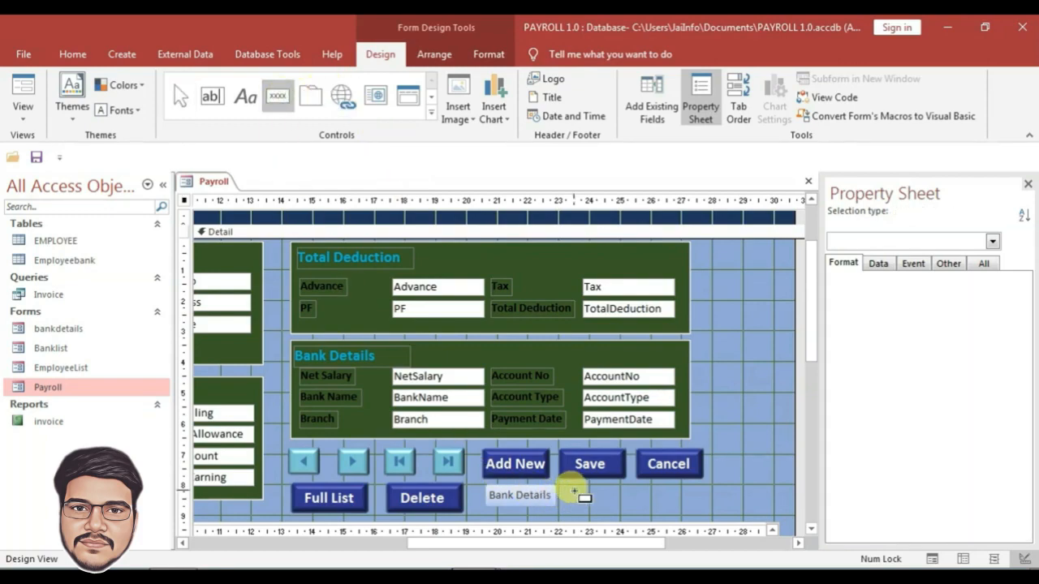
pyautogui.click(485, 262)
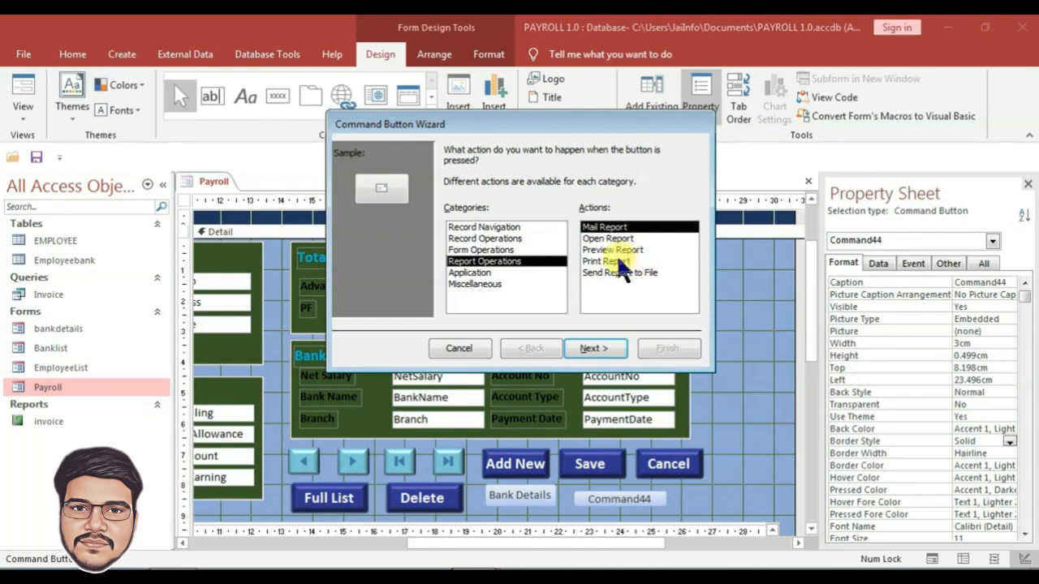
pyautogui.click(605, 250)
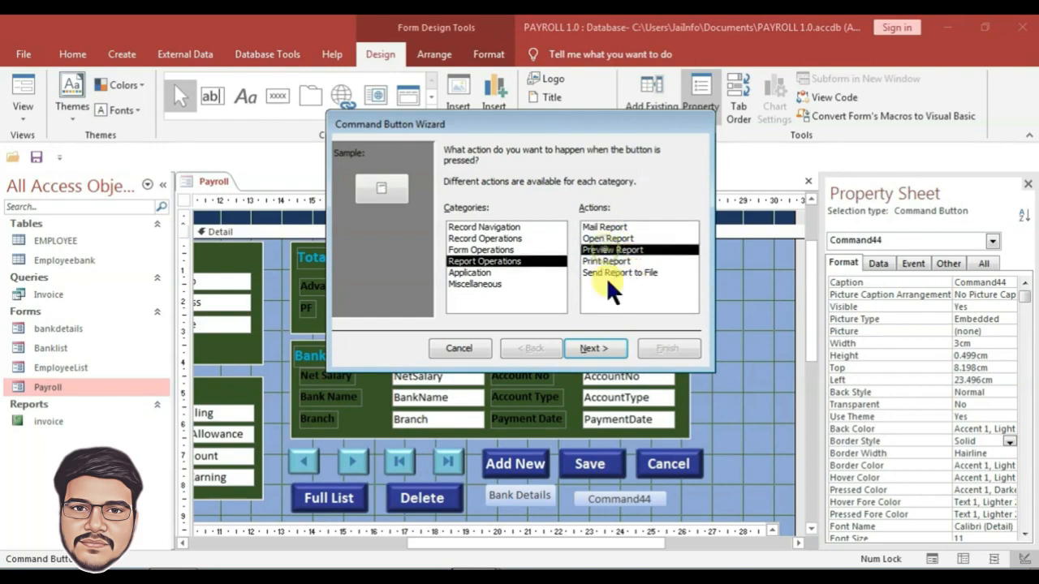
pyautogui.click(593, 349)
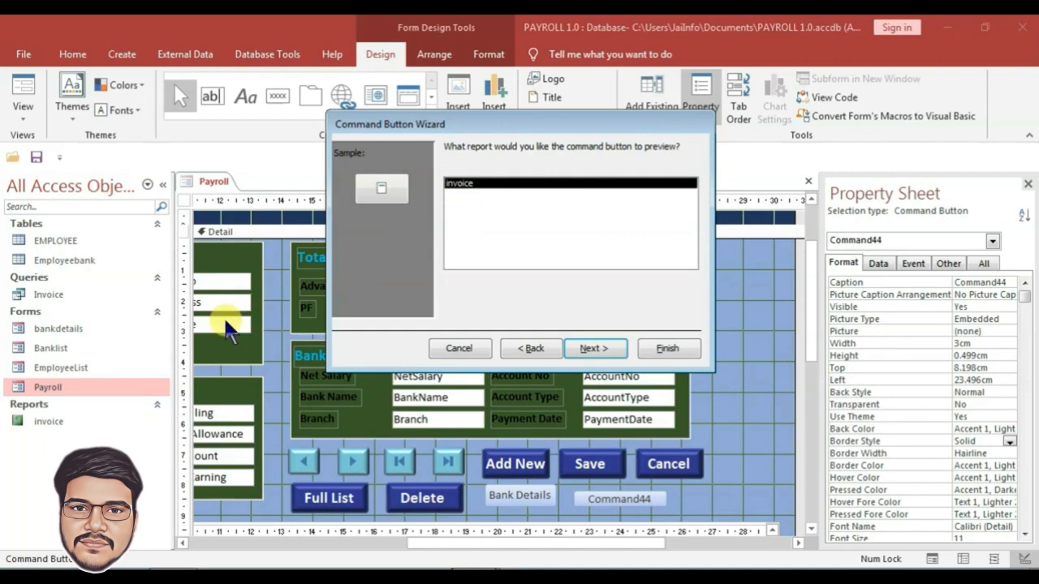
pyautogui.click(600, 348)
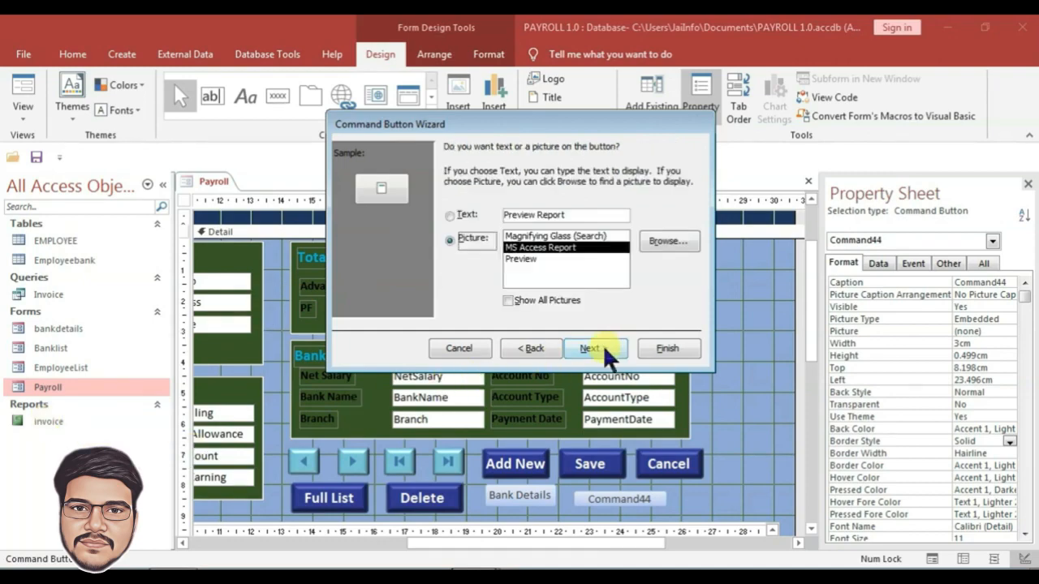
pyautogui.click(450, 216)
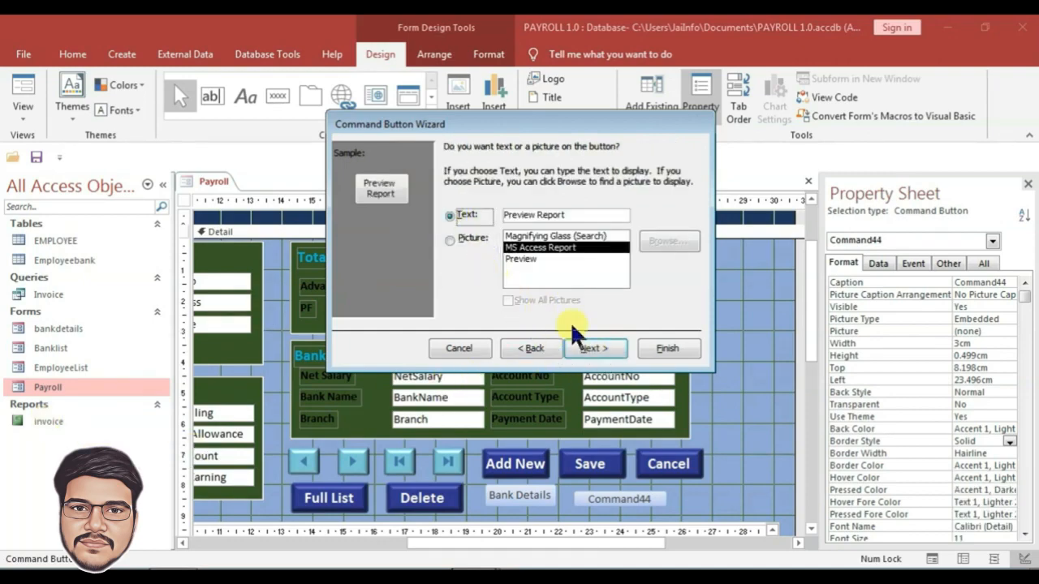
pyautogui.click(593, 348)
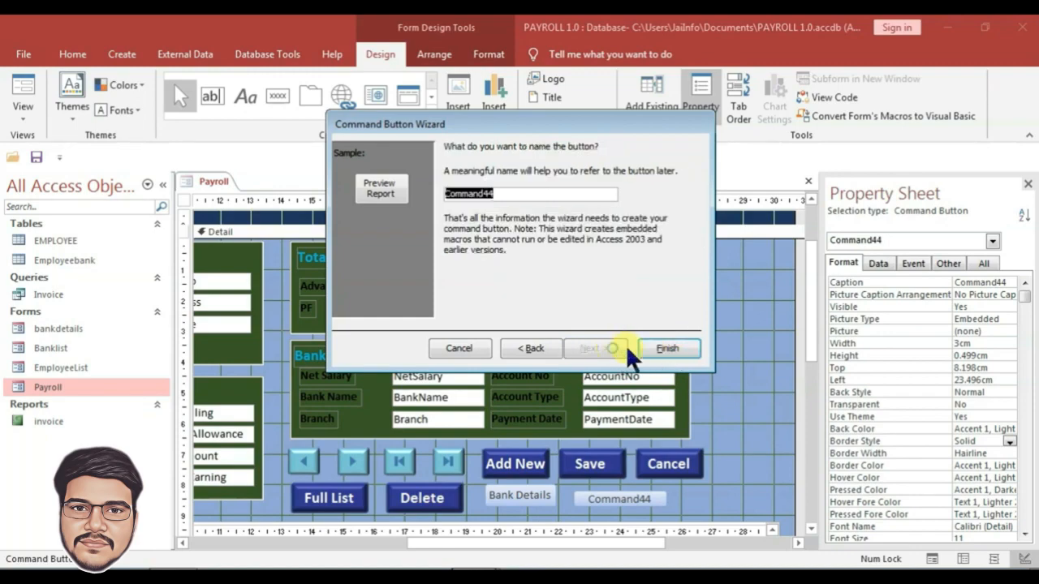
pyautogui.click(685, 350)
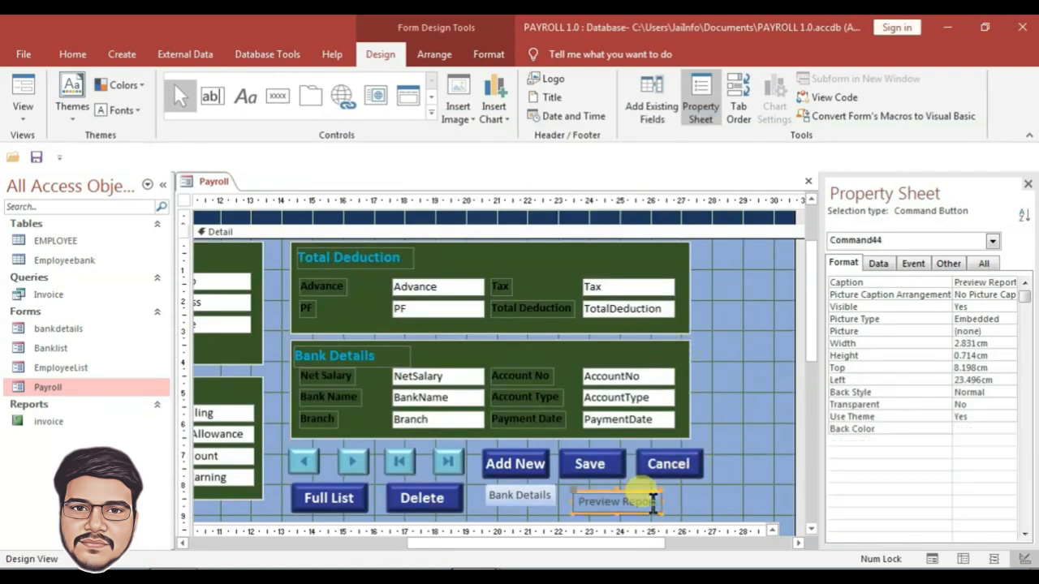
# - Change the caption of the Preview Report button to Print Preview
pyautogui.moveTo(659, 504); pyautogui.dragTo(619, 501)
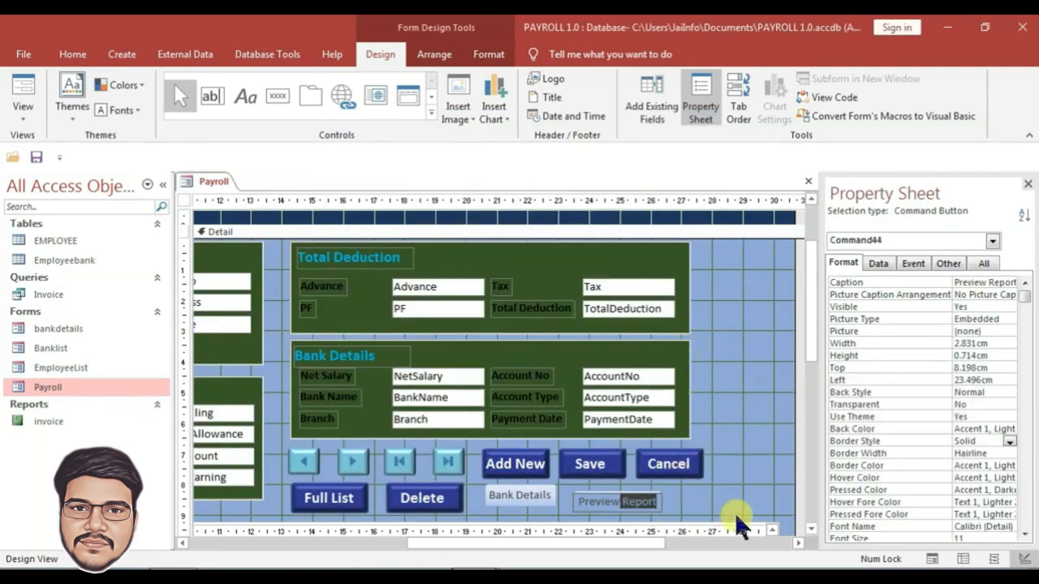
pyautogui.press('BackSpace')
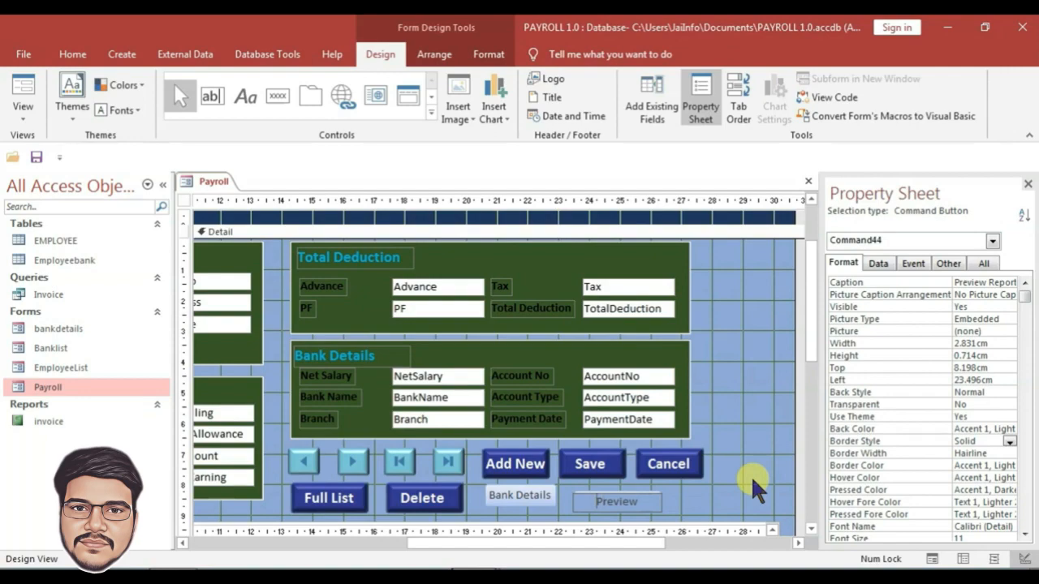
pyautogui.write('Print')
pyautogui.click(704, 505)
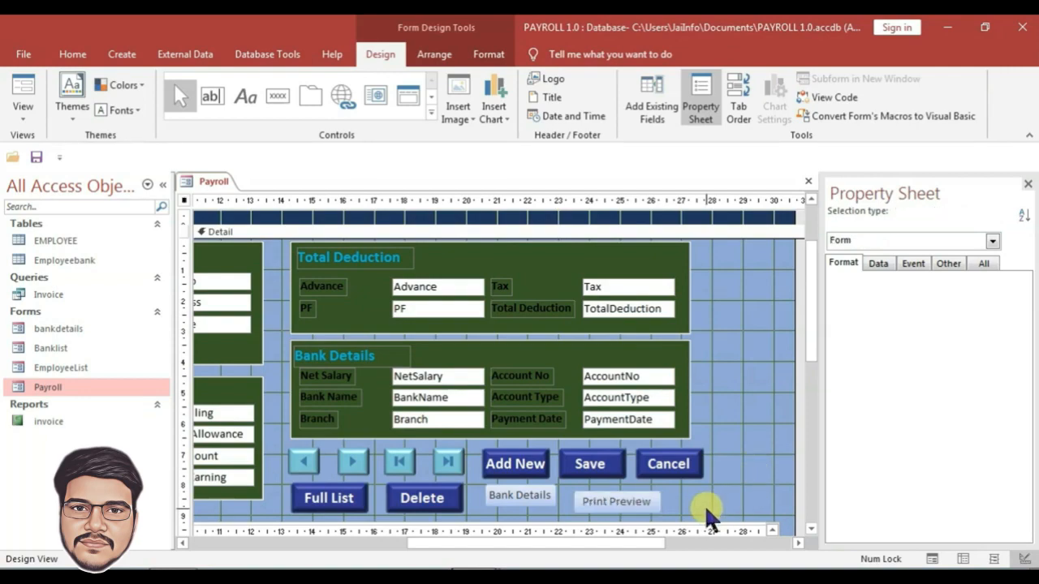
# - Add a command button beside Print Preview that prints the invoice report and shows the Printer picture
pyautogui.click(269, 97)
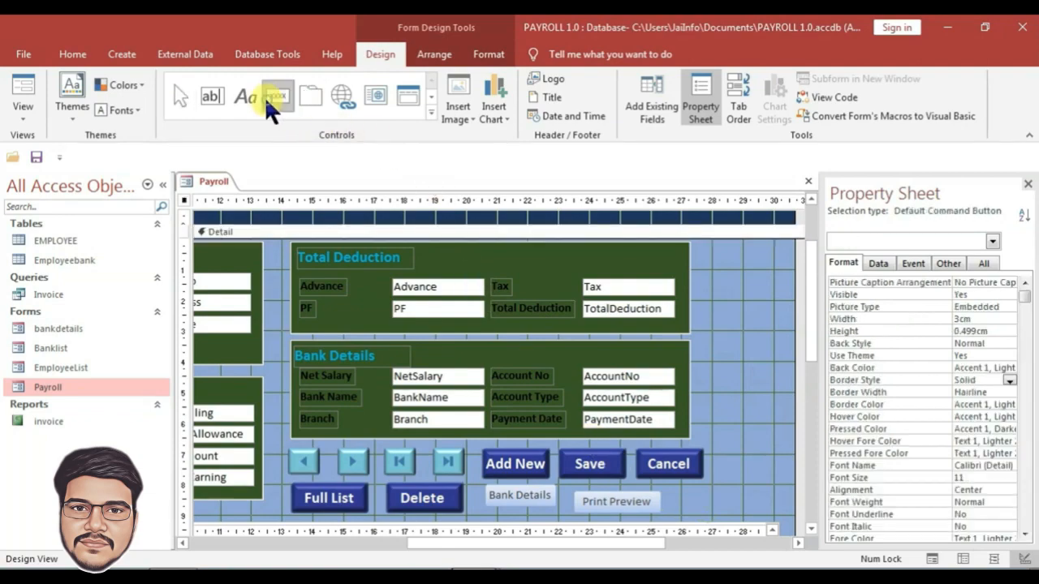
pyautogui.click(670, 494)
pyautogui.click(480, 261)
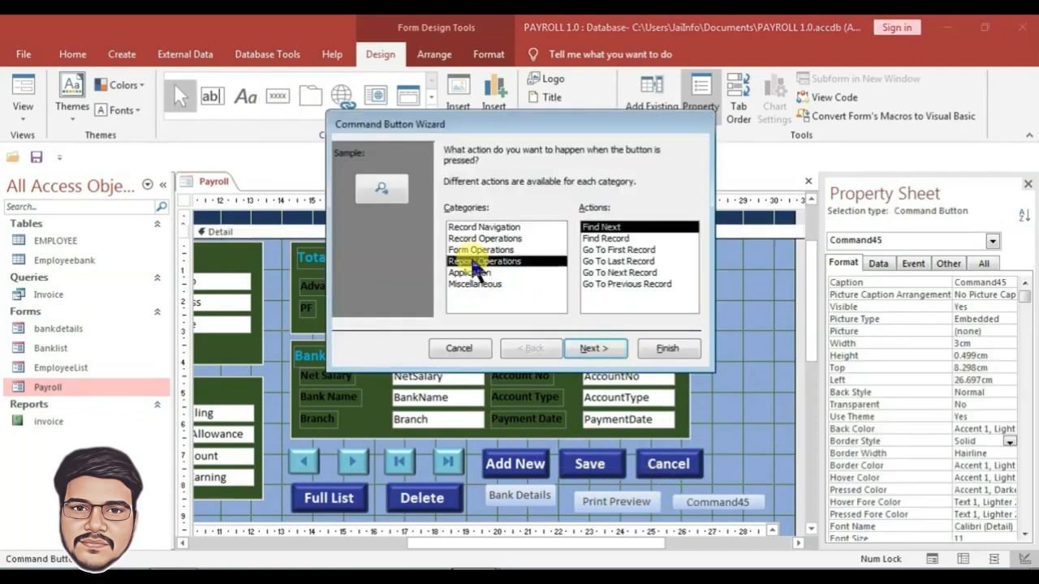
pyautogui.click(588, 261)
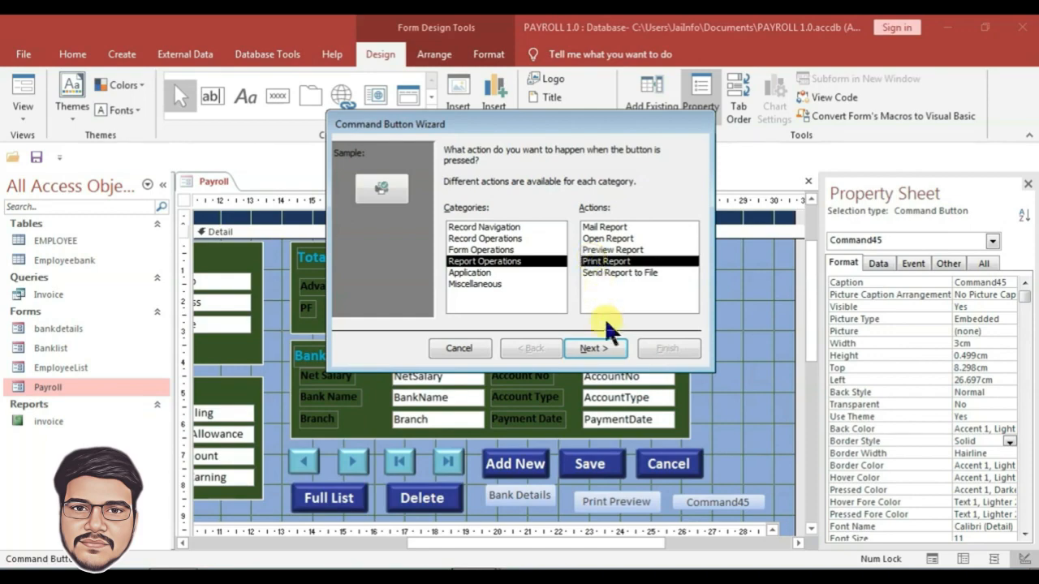
pyautogui.click(601, 348)
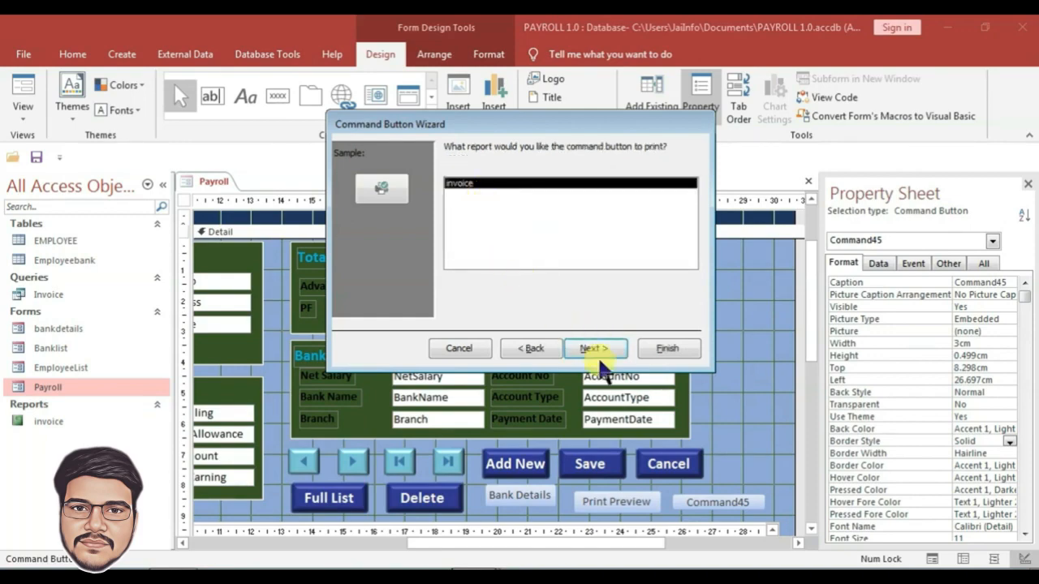
pyautogui.click(602, 350)
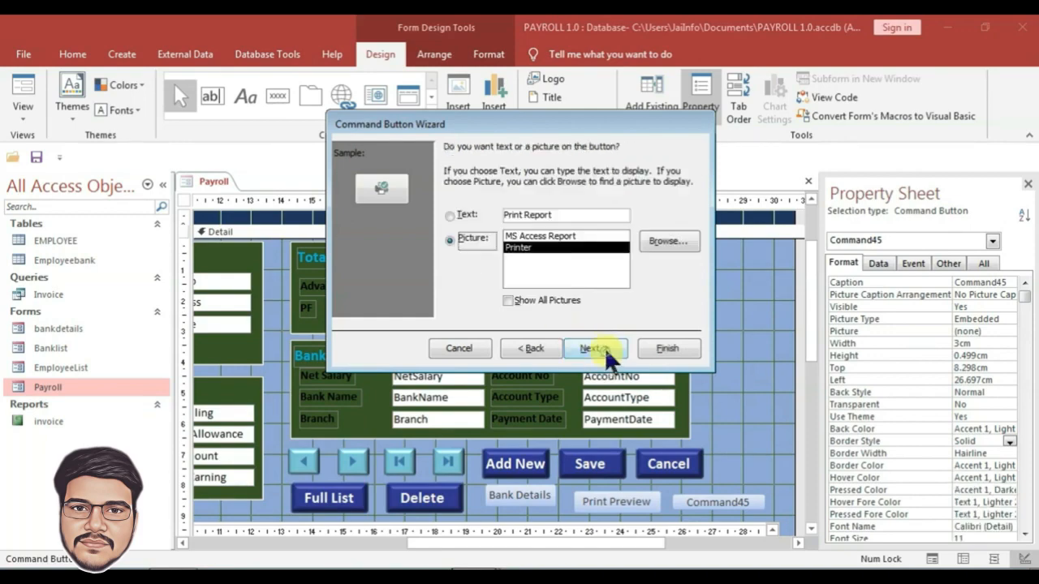
pyautogui.click(664, 349)
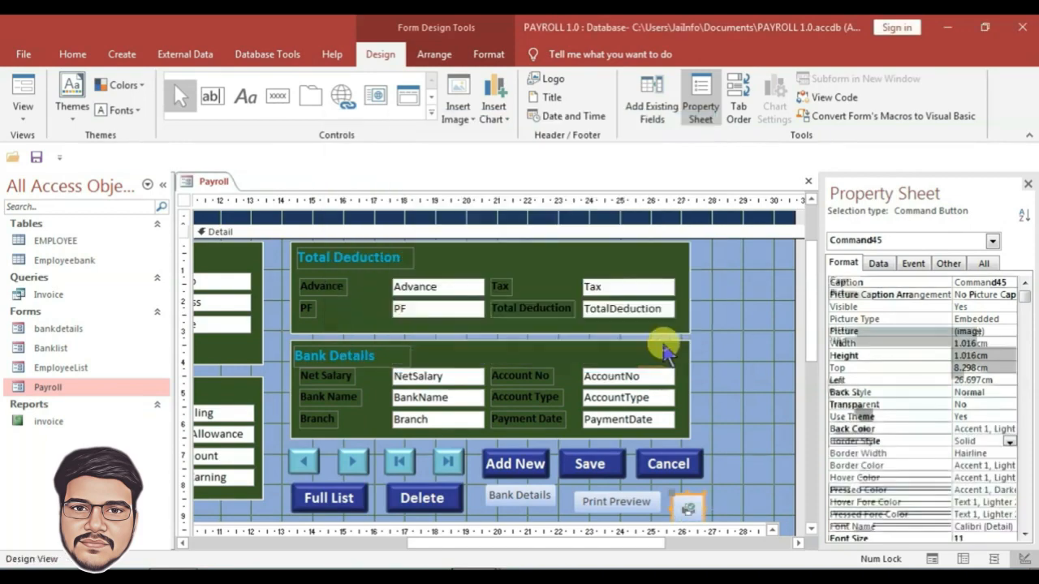
pyautogui.click(750, 458)
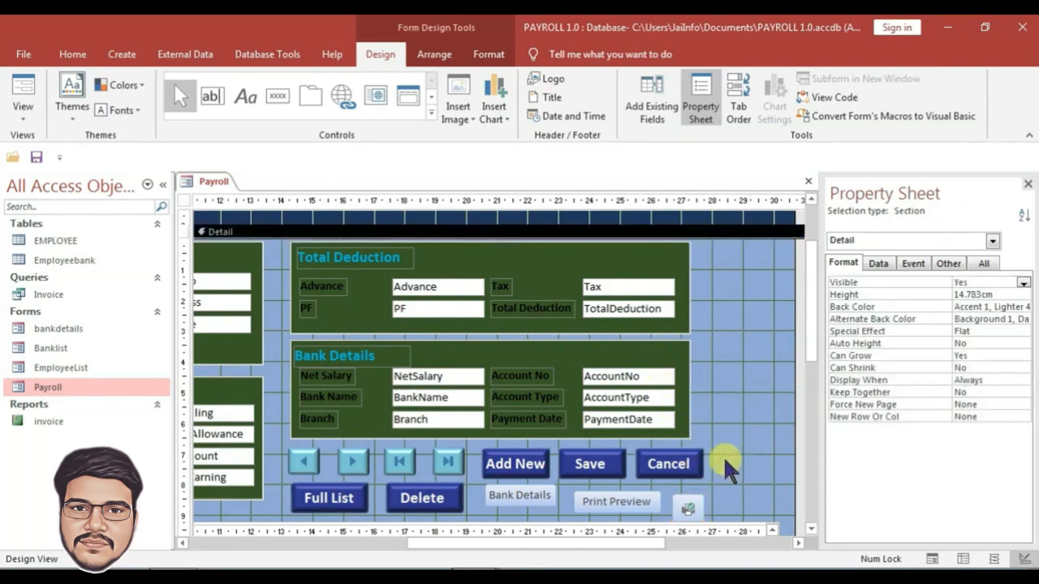
# - Copy the Cancel button's formatting to the Bank Details, Print Preview and printer buttons
pyautogui.scroll(-2, 726, 464)
pyautogui.click(667, 374)
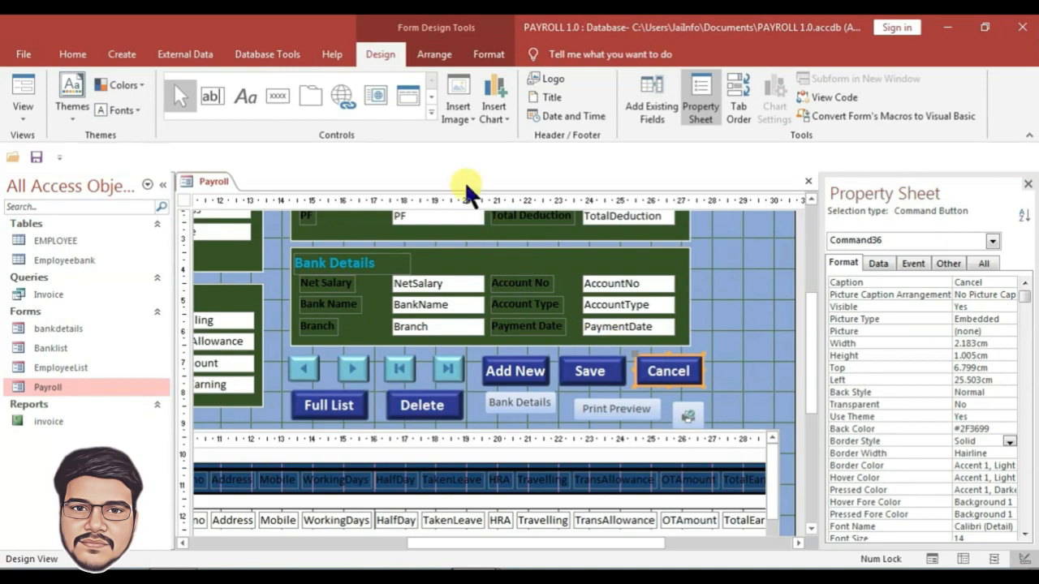
pyautogui.click(484, 54)
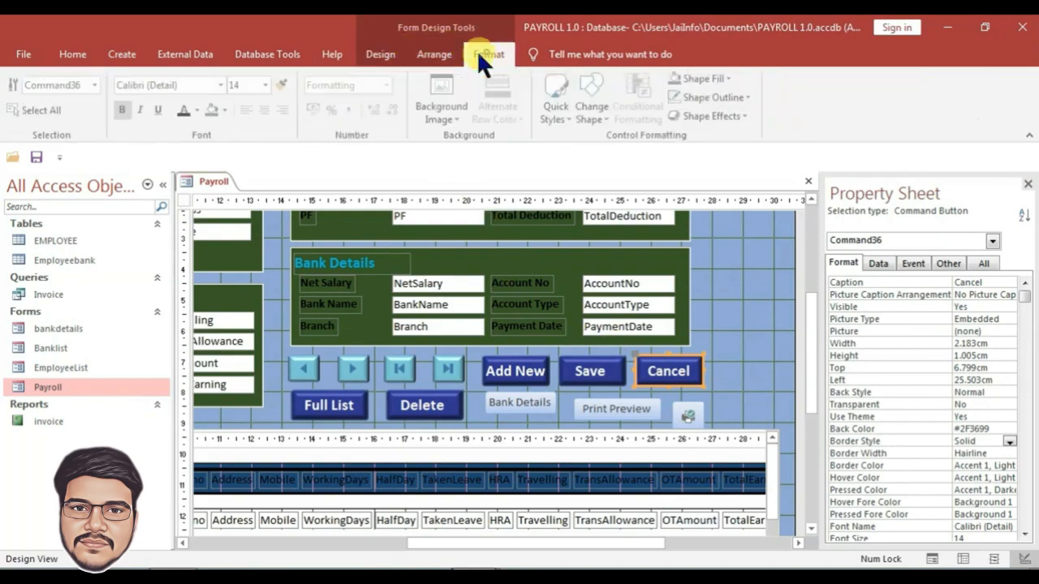
pyautogui.doubleClick(285, 85)
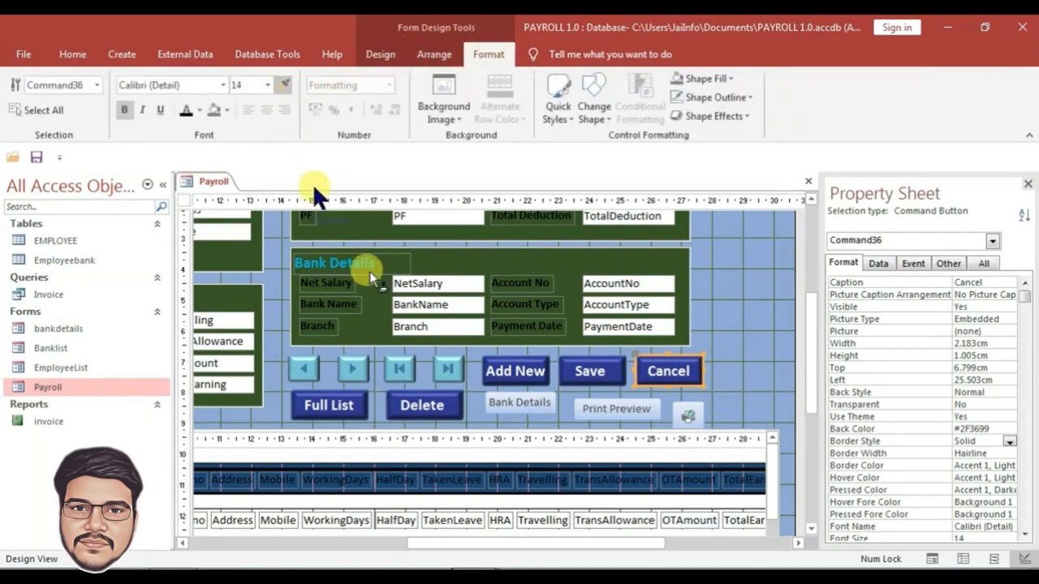
pyautogui.click(524, 401)
pyautogui.click(619, 410)
pyautogui.click(691, 415)
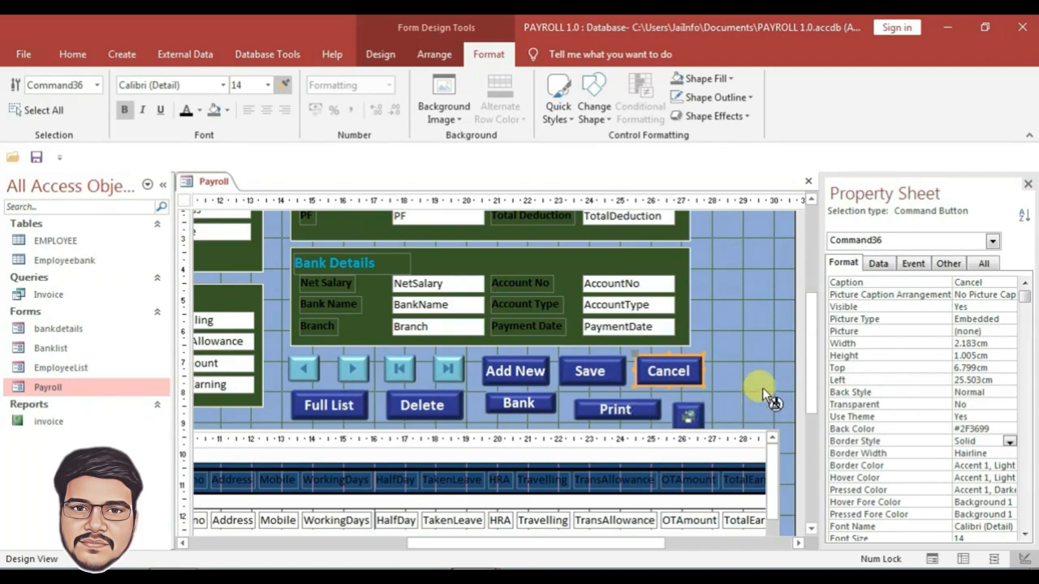
pyautogui.press('Escape')
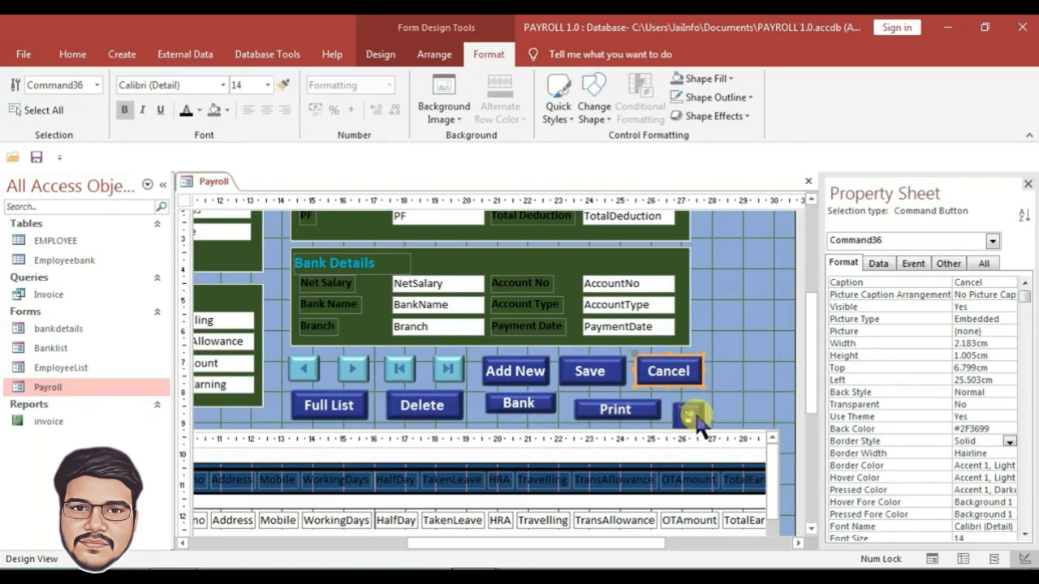
# - Set the top position of the Bank Details, Print Preview and printer buttons to 8 cm and enlarge them to fit their captions
pyautogui.moveTo(705, 416); pyautogui.dragTo(477, 402)
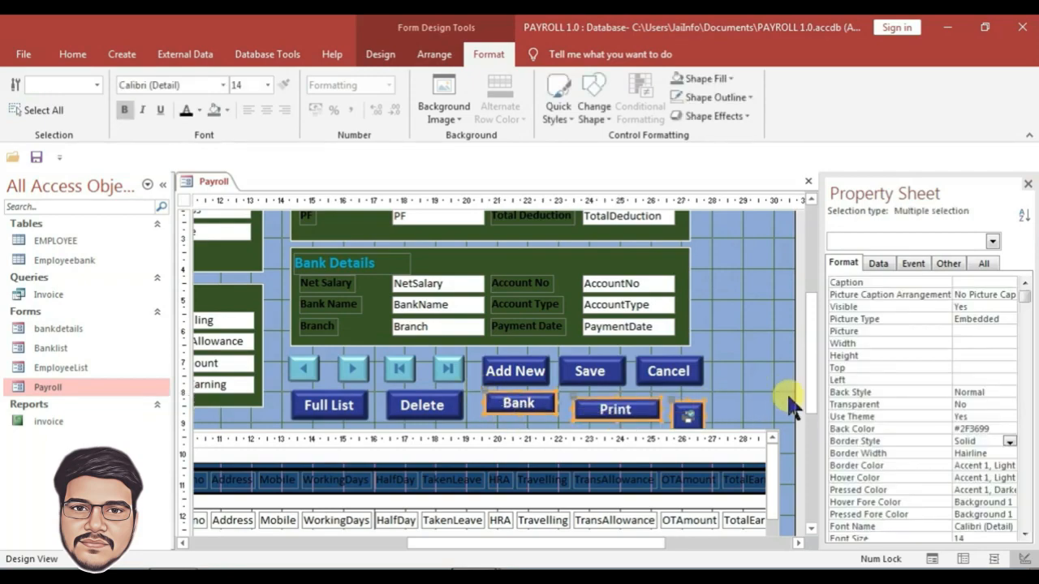
pyautogui.click(961, 367)
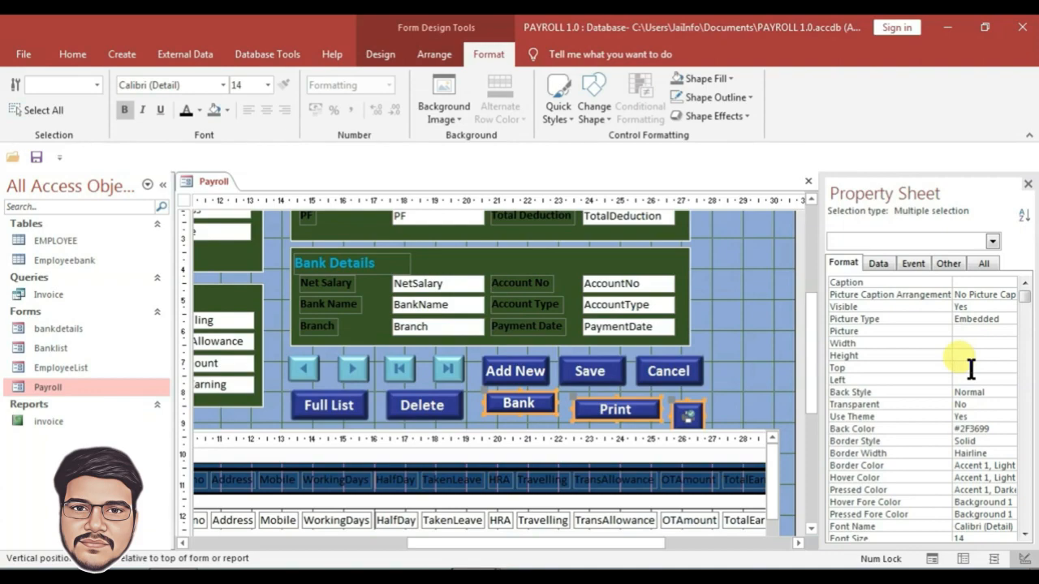
pyautogui.write('8')
pyautogui.press('Return')
pyautogui.click(629, 319)
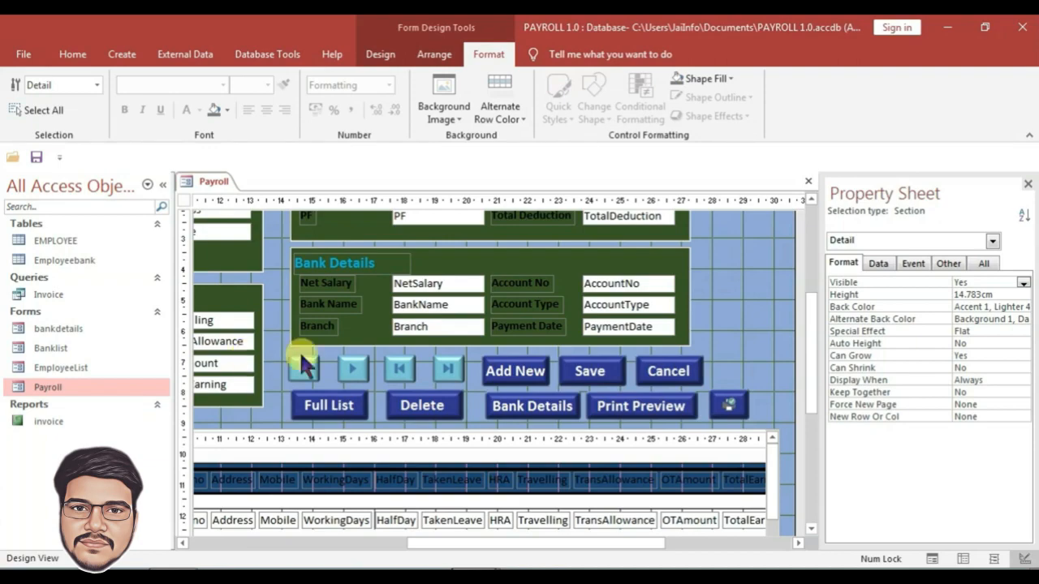
# - Save and close the Payroll form, and reopen it in Form View in a maximized window
pyautogui.rightClick(204, 180)
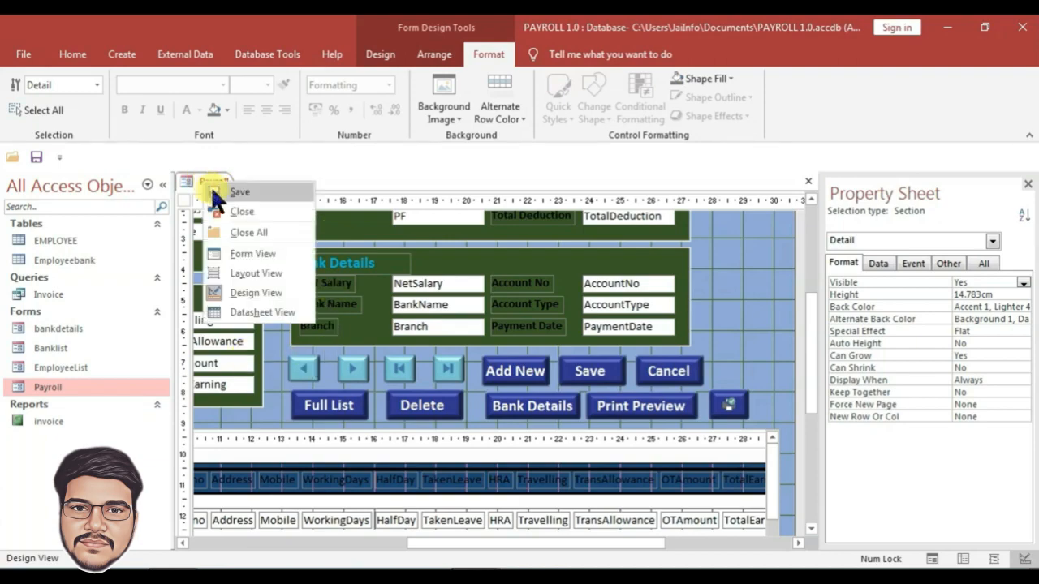
pyautogui.click(217, 193)
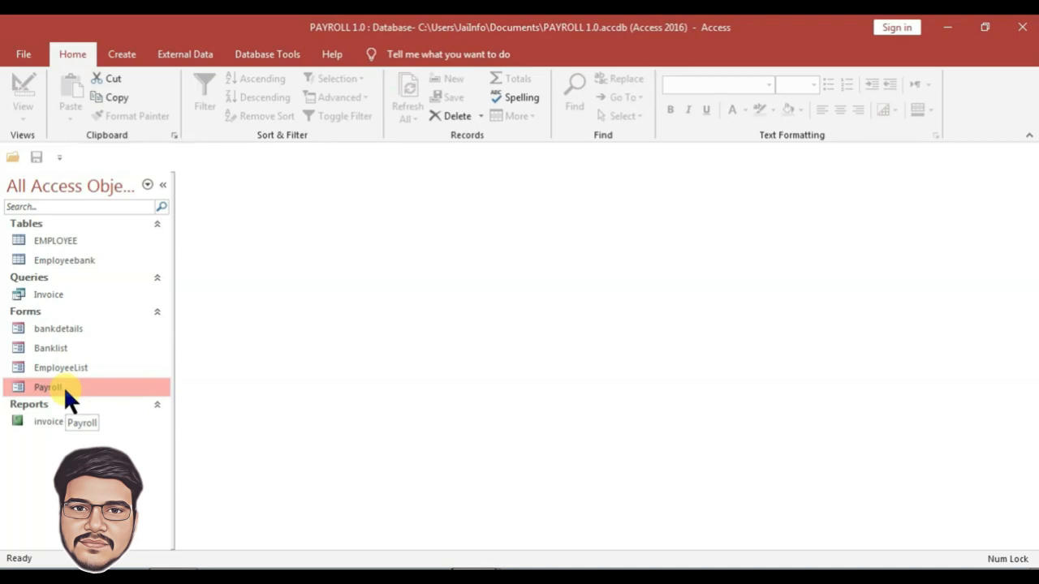
pyautogui.doubleClick(64, 387)
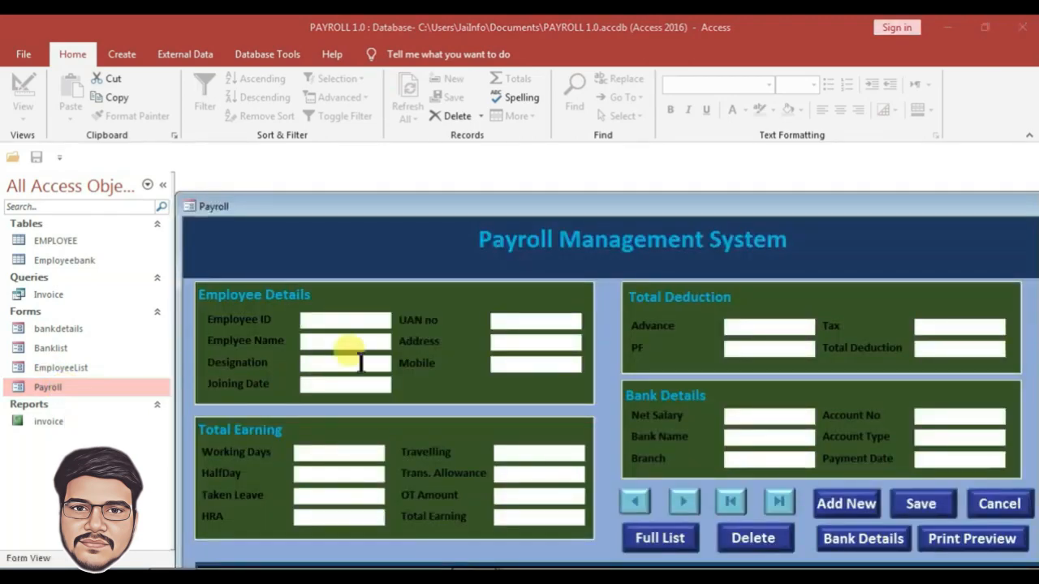
pyautogui.moveTo(580, 213); pyautogui.dragTo(464, 50)
pyautogui.moveTo(454, 50); pyautogui.dragTo(461, 45)
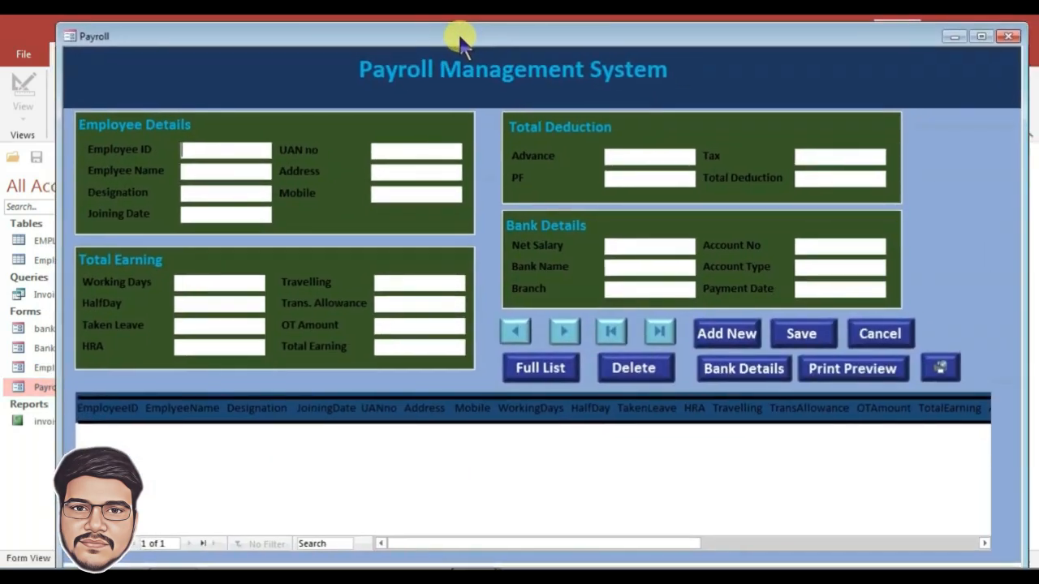
pyautogui.click(978, 39)
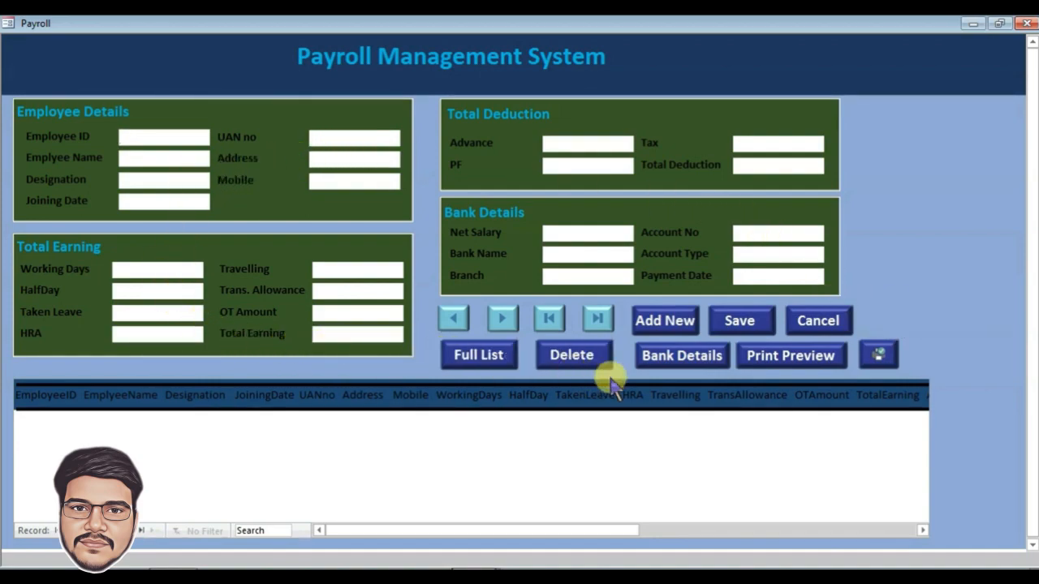
# - Return the Payroll form to Design View and add a command button beside Cancel without a wizard action
pyautogui.rightClick(909, 216)
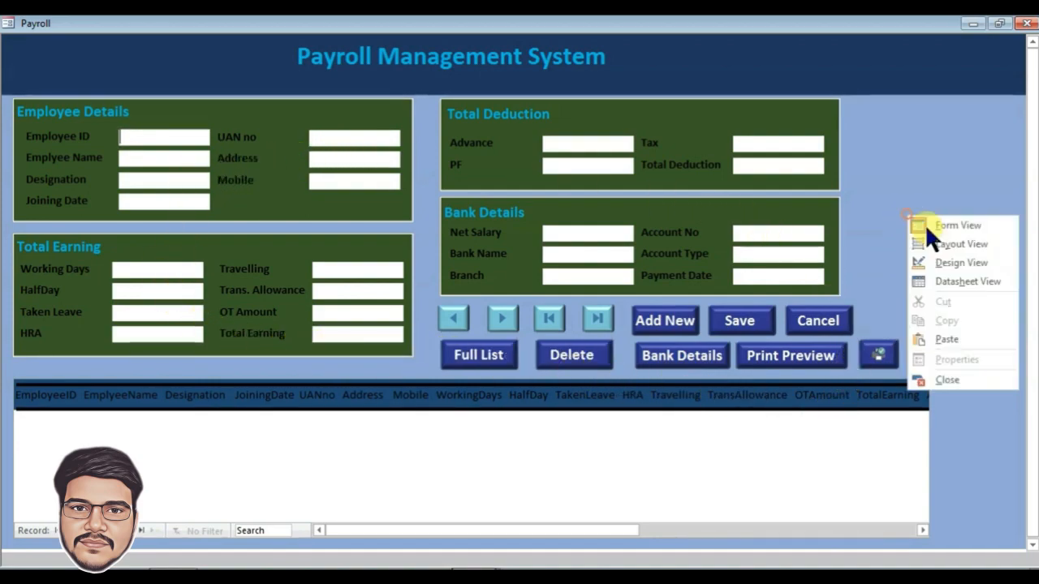
pyautogui.click(948, 262)
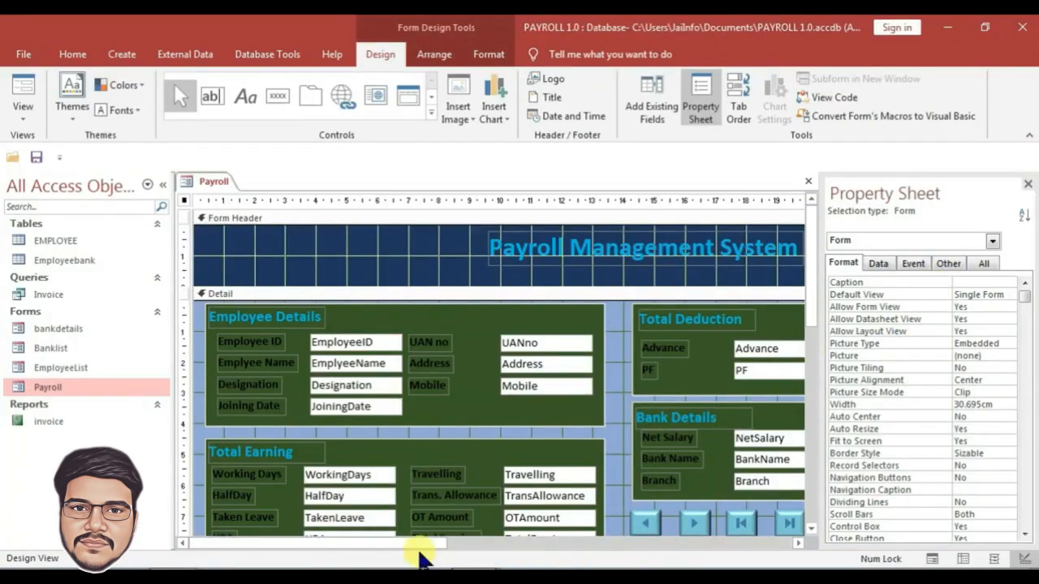
pyautogui.moveTo(417, 543); pyautogui.dragTo(659, 543)
pyautogui.scroll(-3, 724, 442)
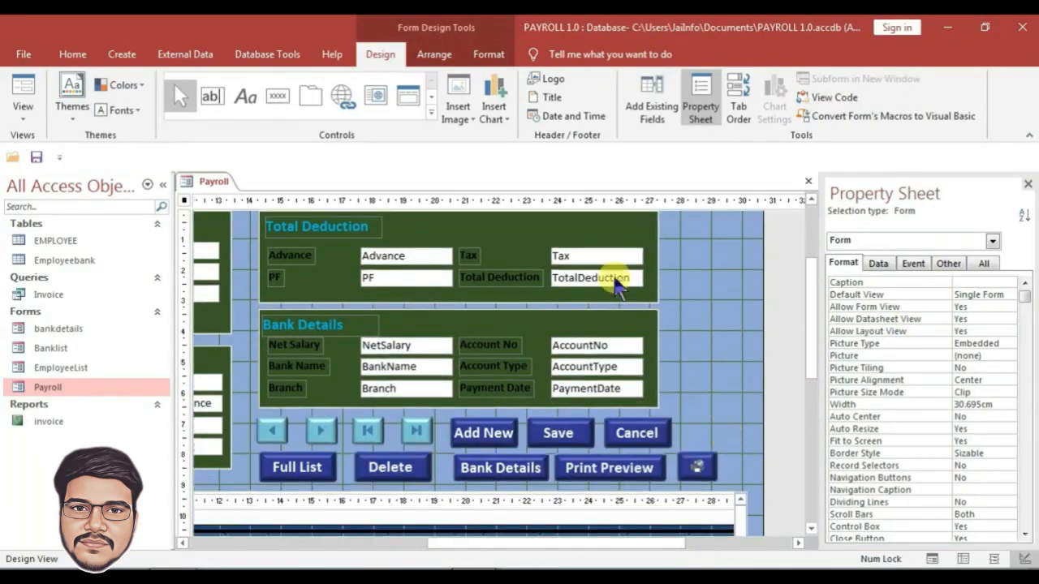
pyautogui.click(277, 96)
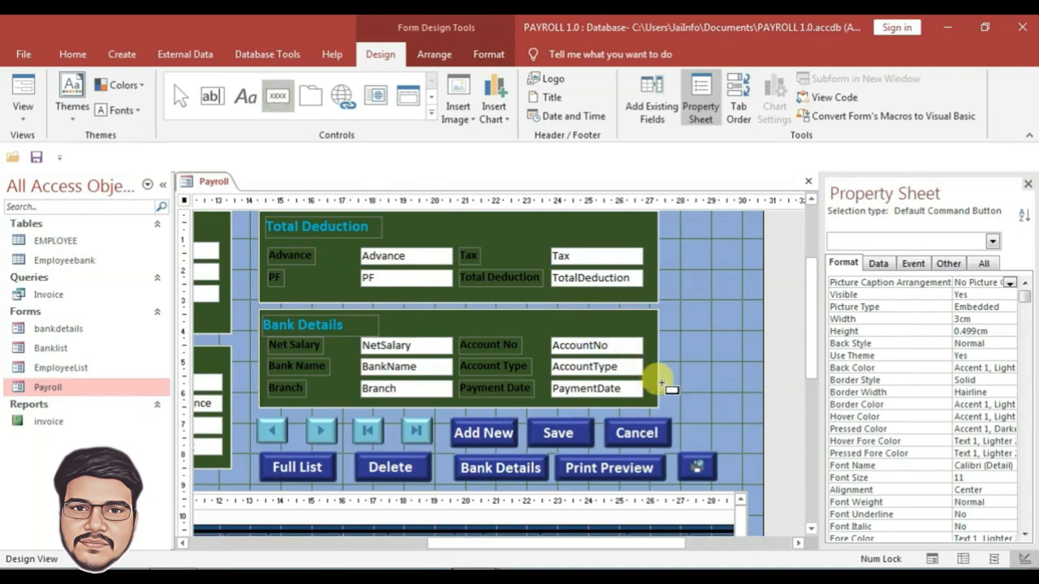
pyautogui.click(673, 423)
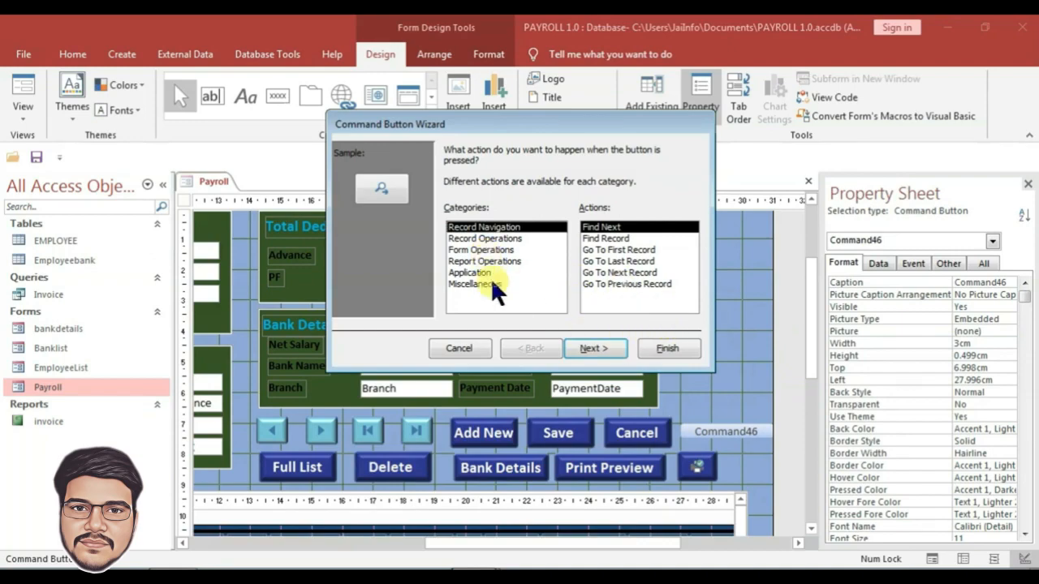
pyautogui.click(458, 348)
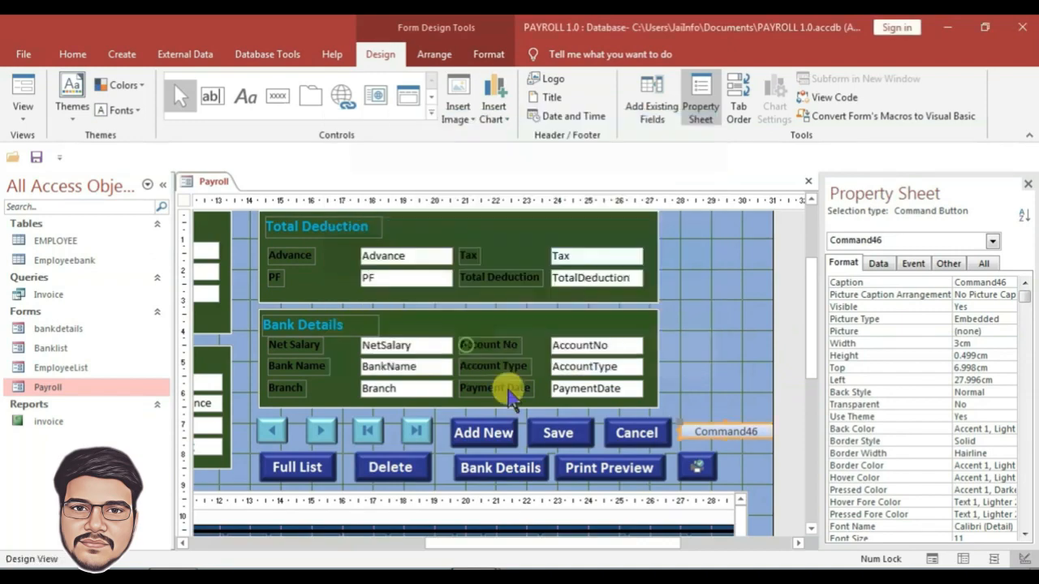
# - Set the caption of the new button beside Cancel to Exit
pyautogui.click(765, 431)
pyautogui.moveTo(765, 431); pyautogui.dragTo(678, 426)
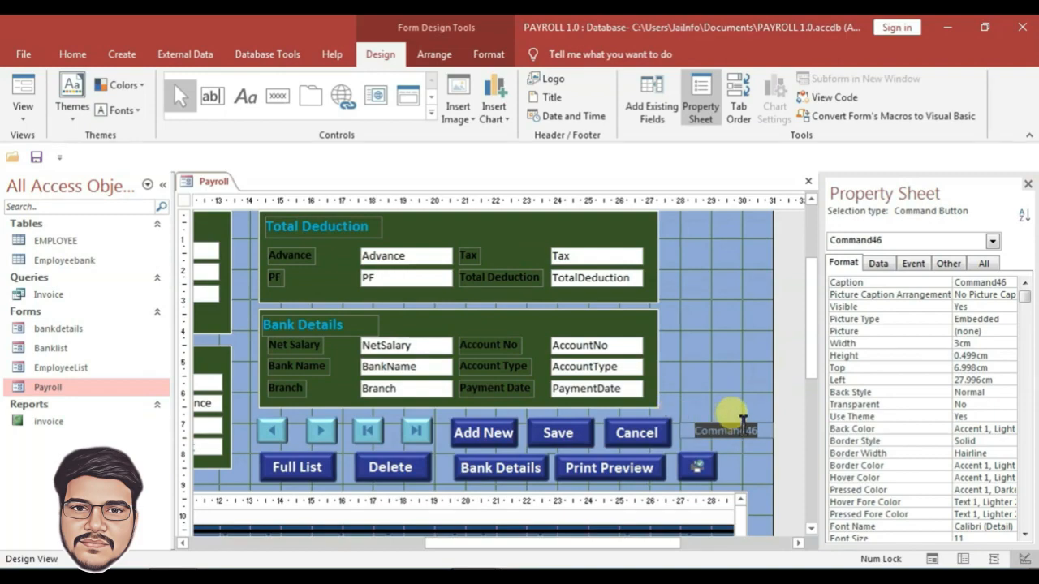
pyautogui.write('Exit')
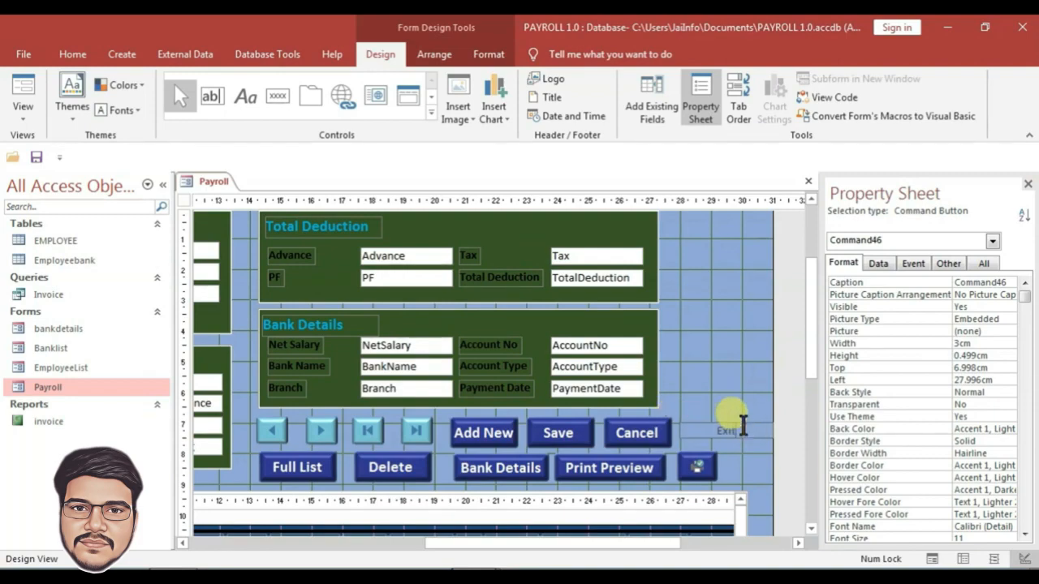
pyautogui.click(730, 469)
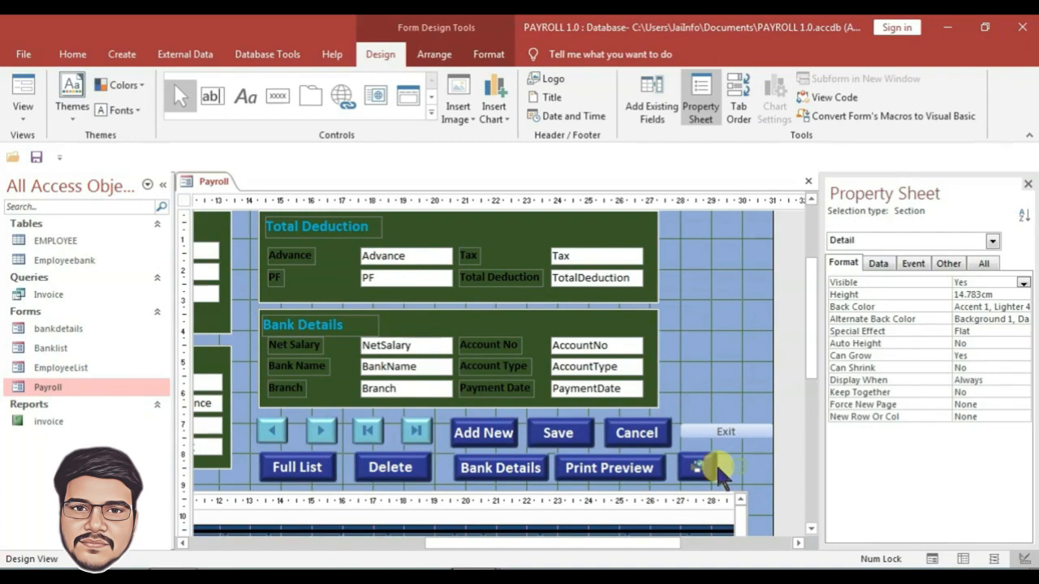
# - Copy the printer button's formatting to the Exit button and resize and space the buttons into even rows
pyautogui.click(700, 468)
pyautogui.click(466, 53)
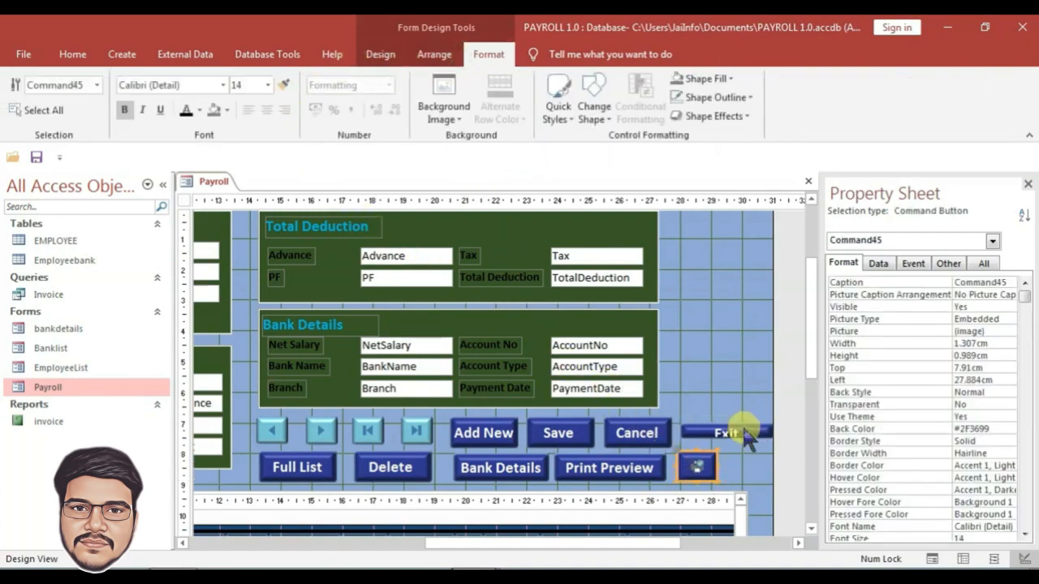
pyautogui.hotkey('shift', 'Down')
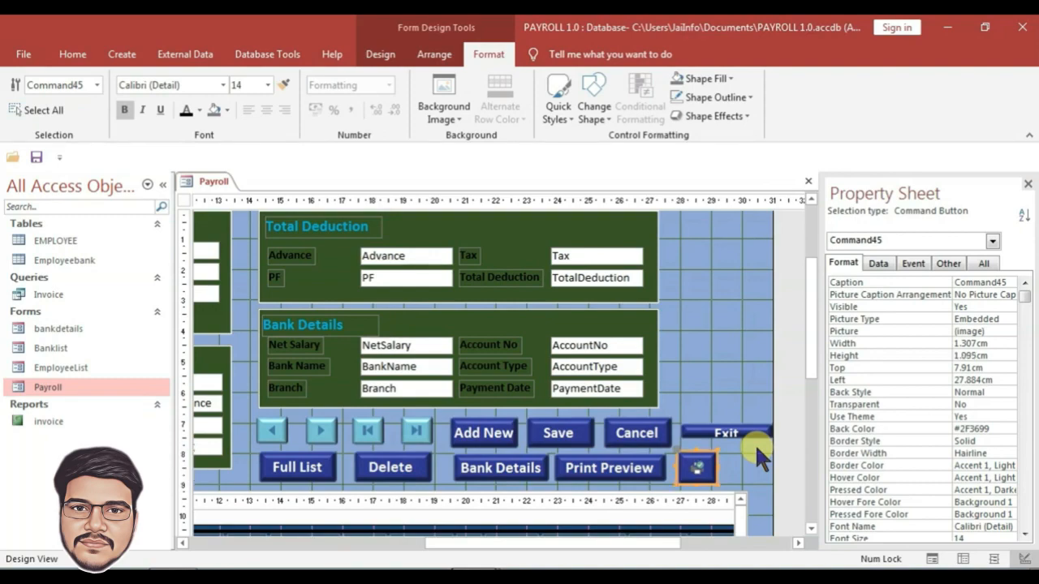
pyautogui.click(755, 444)
# - Assign an event procedure to the Payroll form's On Load event and open its code
pyautogui.click(178, 201)
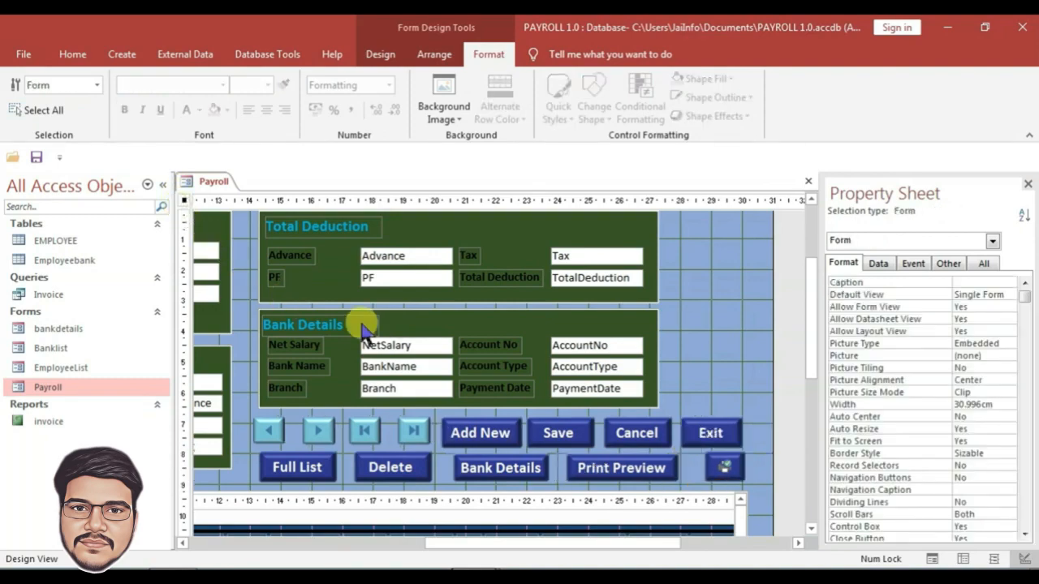
pyautogui.click(914, 263)
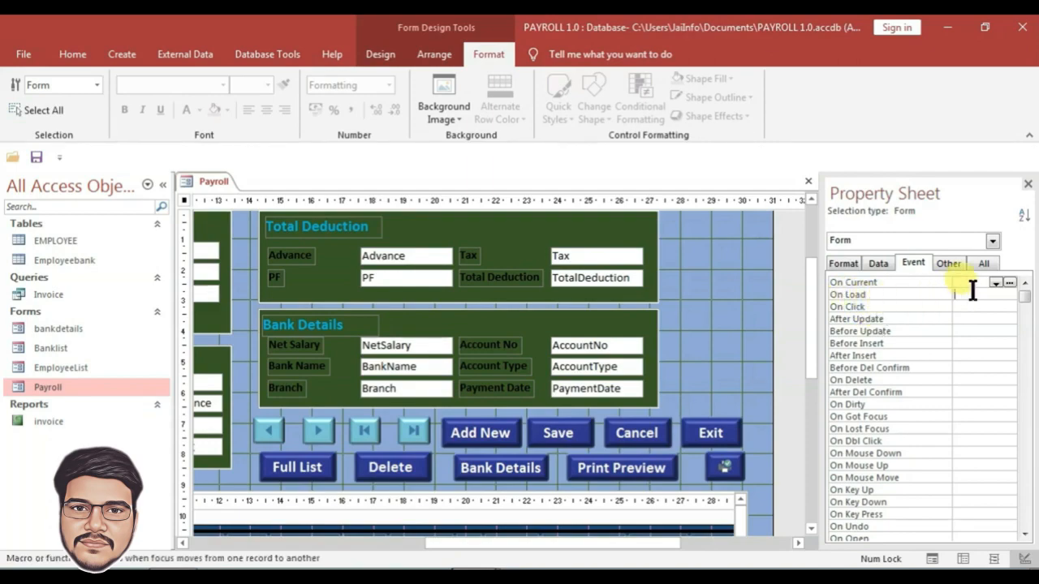
pyautogui.click(1004, 295)
pyautogui.click(996, 295)
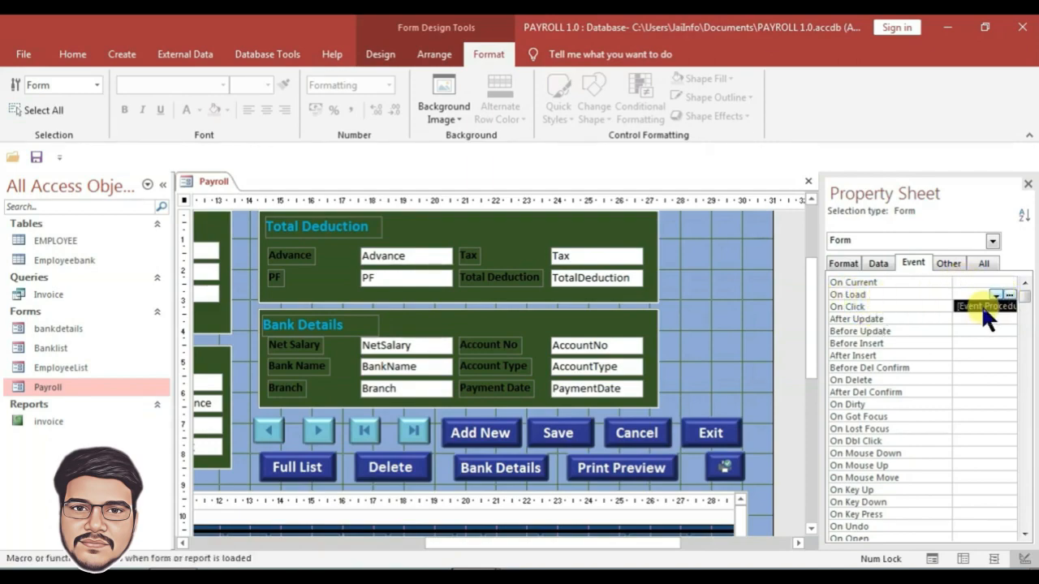
pyautogui.click(981, 303)
pyautogui.click(1010, 295)
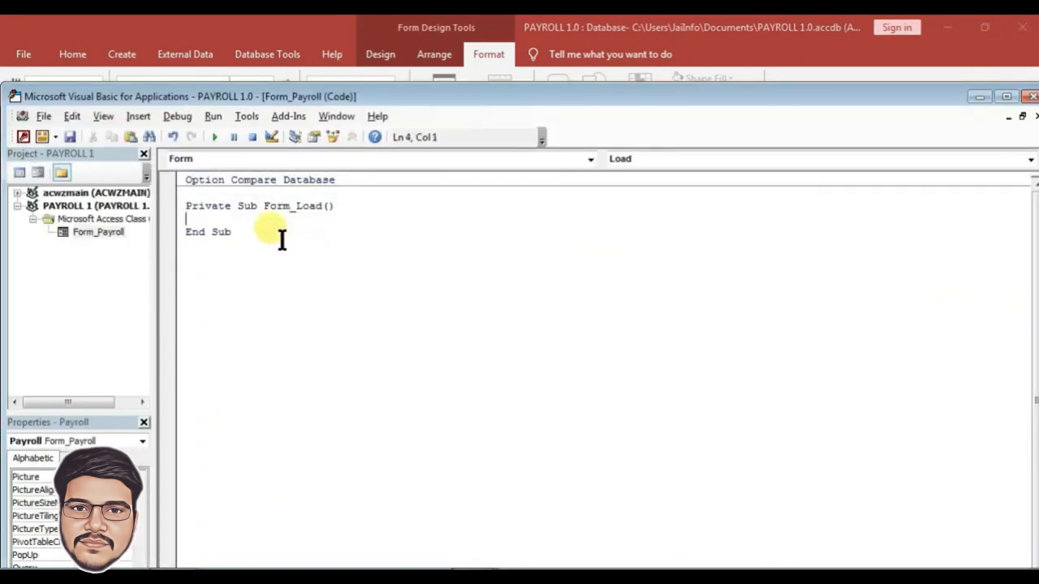
# - Enter DoCmd.Maximize in the Form_Load procedure and close the code editor
pyautogui.write('doc')
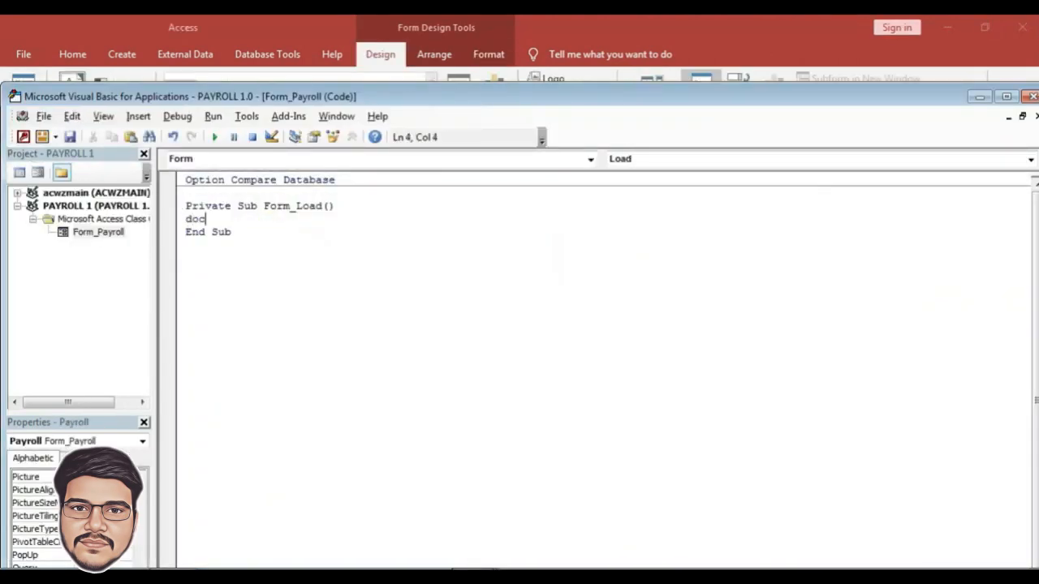
pyautogui.write('md.ma')
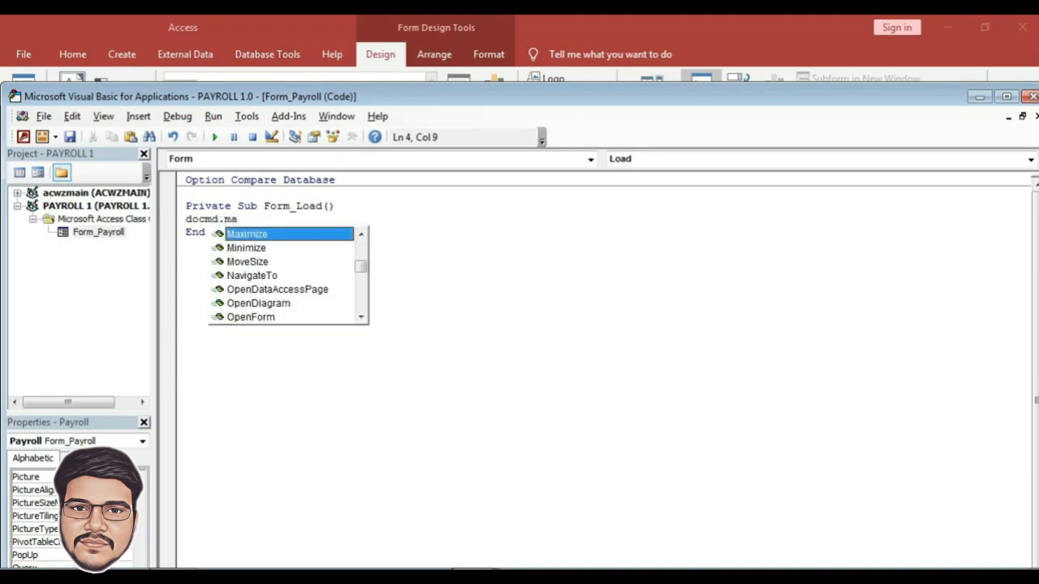
pyautogui.press('Return')
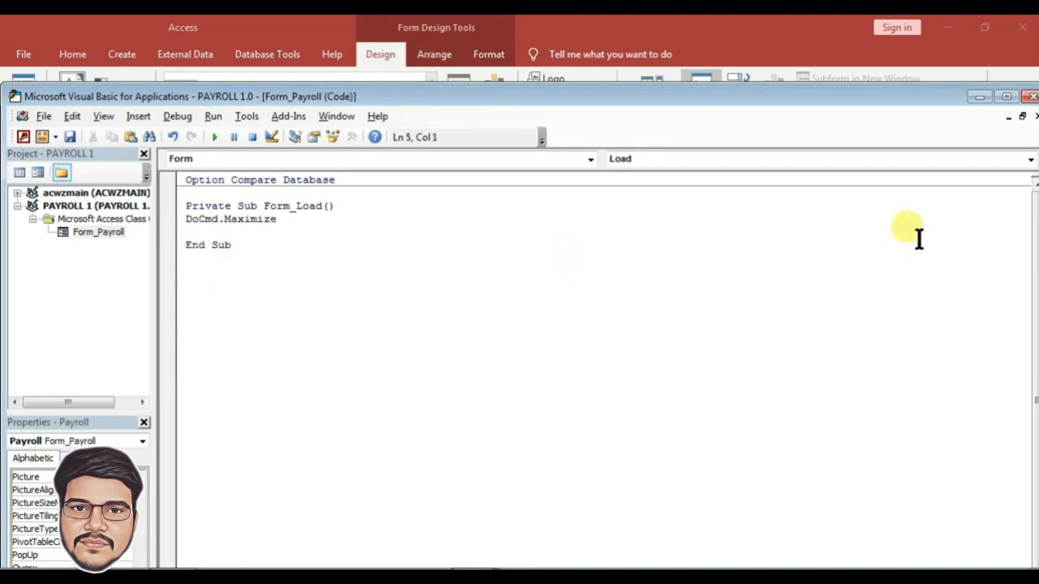
pyautogui.click(1032, 96)
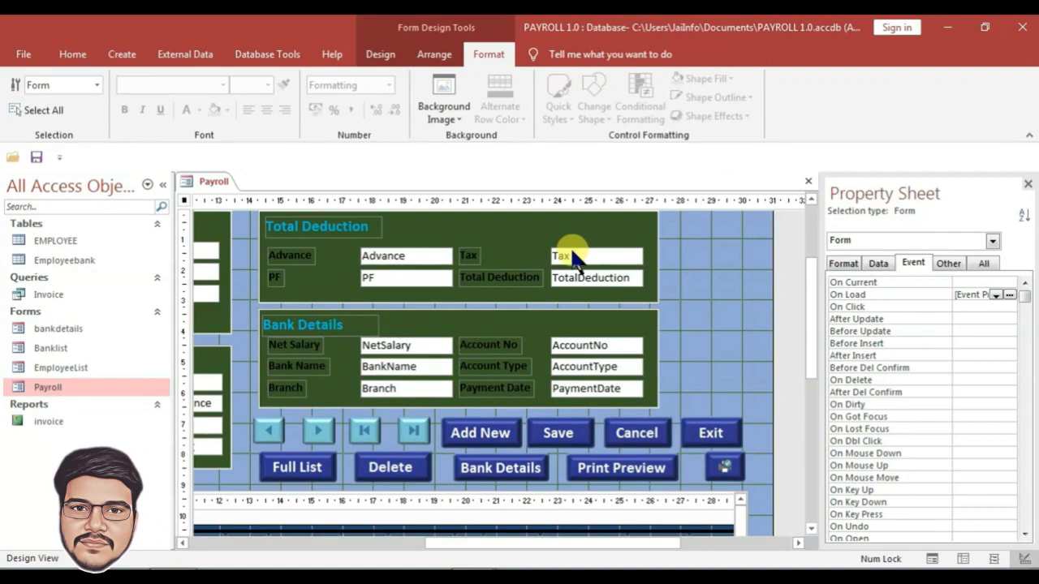
# - Assign an event procedure to the On Got Focus event of the HRA text box in the Total Earning section
pyautogui.moveTo(510, 545); pyautogui.dragTo(272, 454)
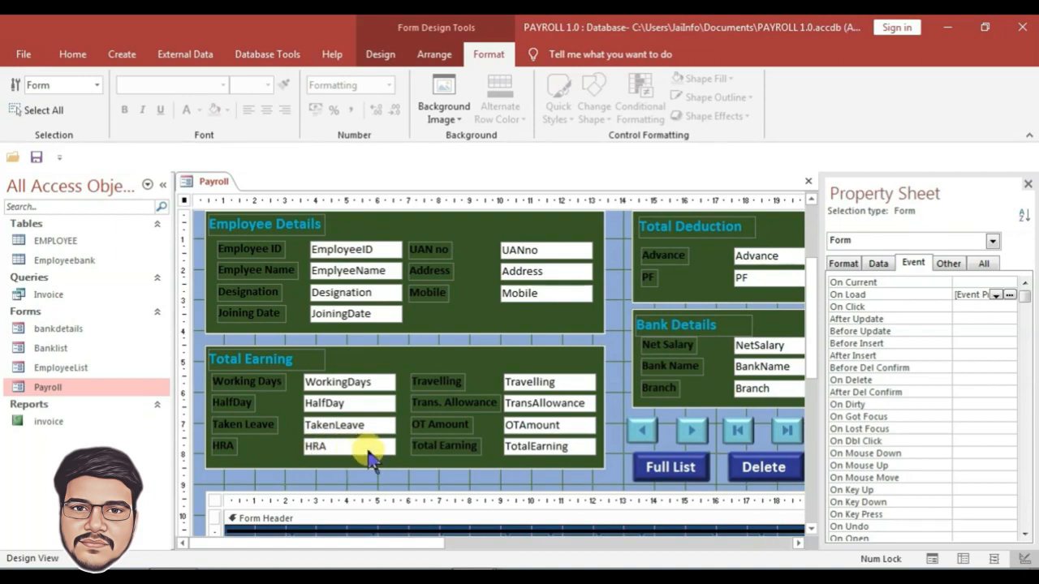
pyautogui.click(345, 446)
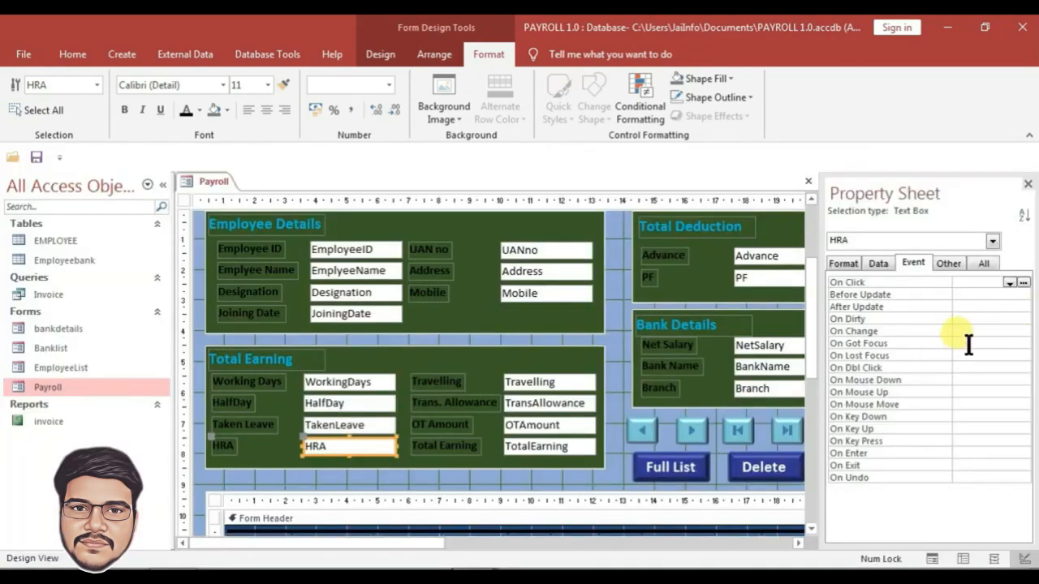
pyautogui.click(969, 345)
pyautogui.click(1011, 343)
pyautogui.click(997, 355)
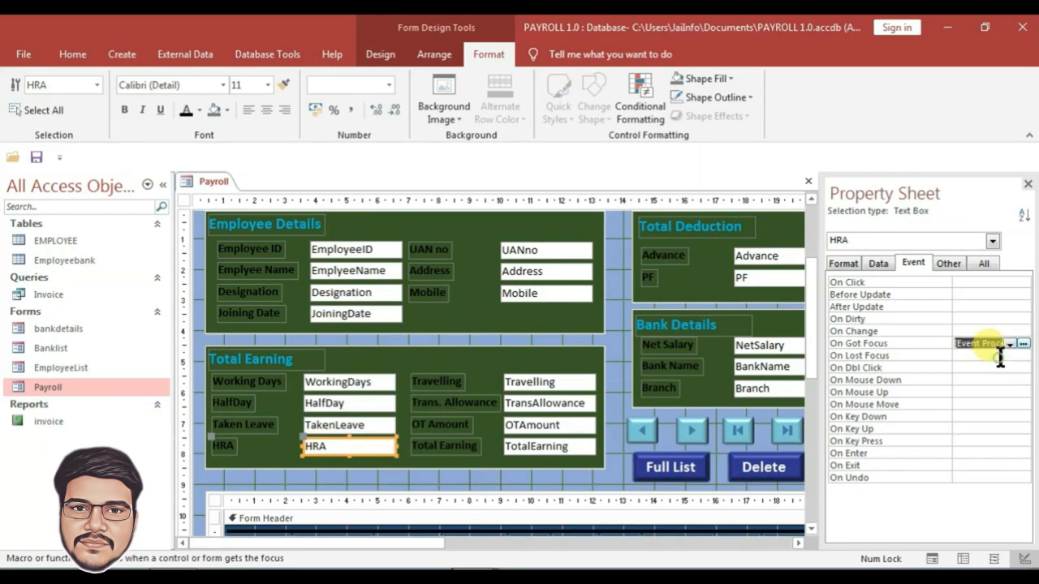
# - Enter HRA.Text = Basic * 10 / 100 in the HRA_GotFocus procedure and close the code editor
pyautogui.click(1023, 344)
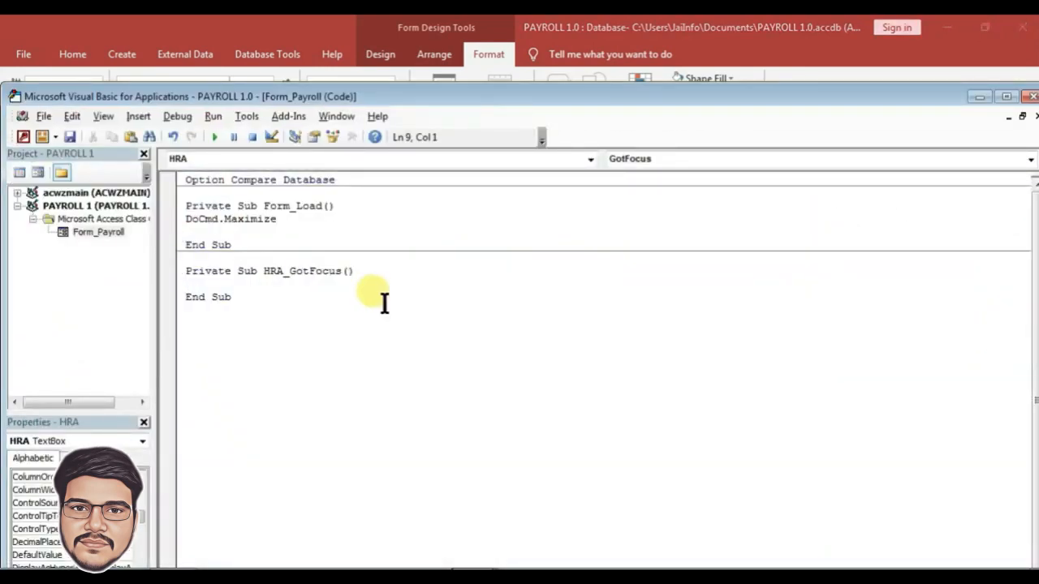
pyautogui.write('HRA.Text = Basic * 10 / 100')
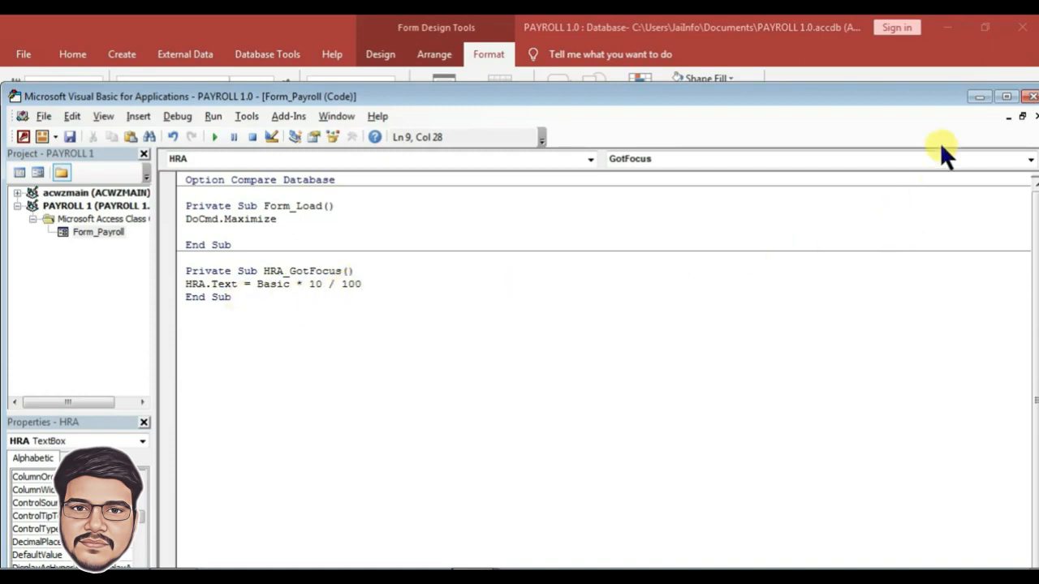
pyautogui.moveTo(915, 107); pyautogui.dragTo(830, 67)
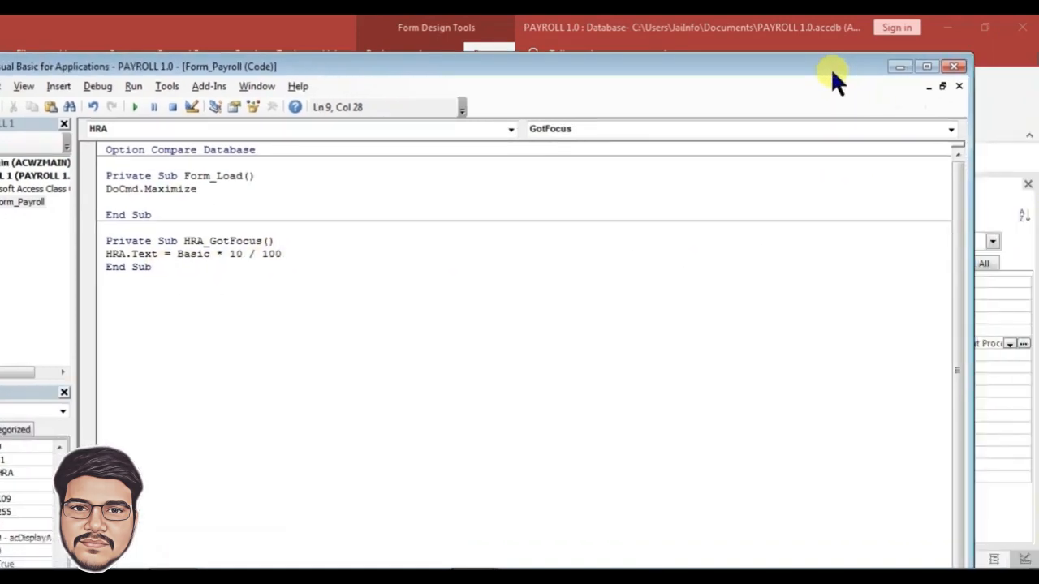
pyautogui.click(954, 69)
# - Assign an event procedure to the TotalEarning text box's On Got Focus event and open its code beside the form
pyautogui.click(505, 402)
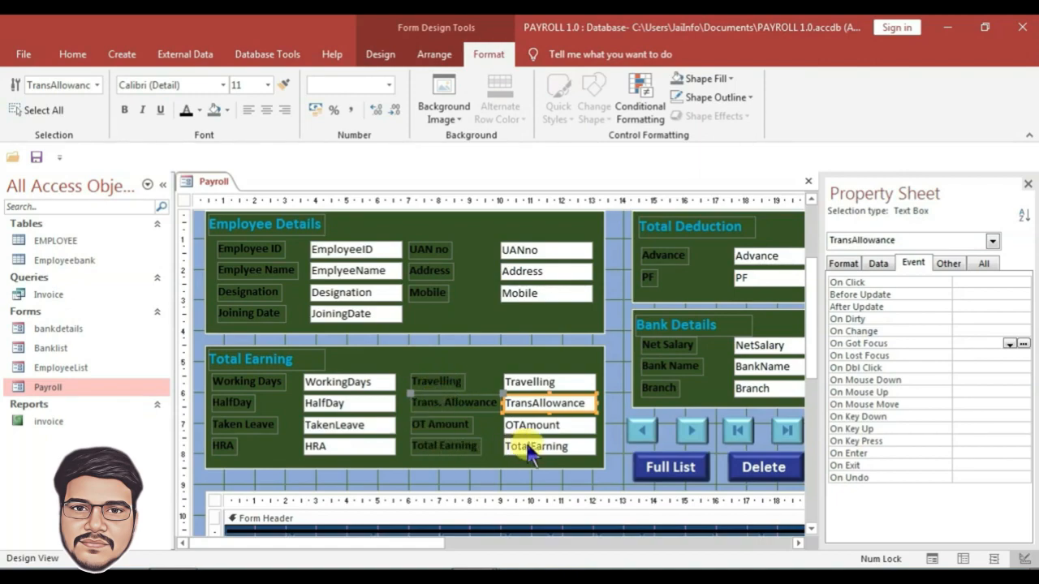
pyautogui.click(579, 445)
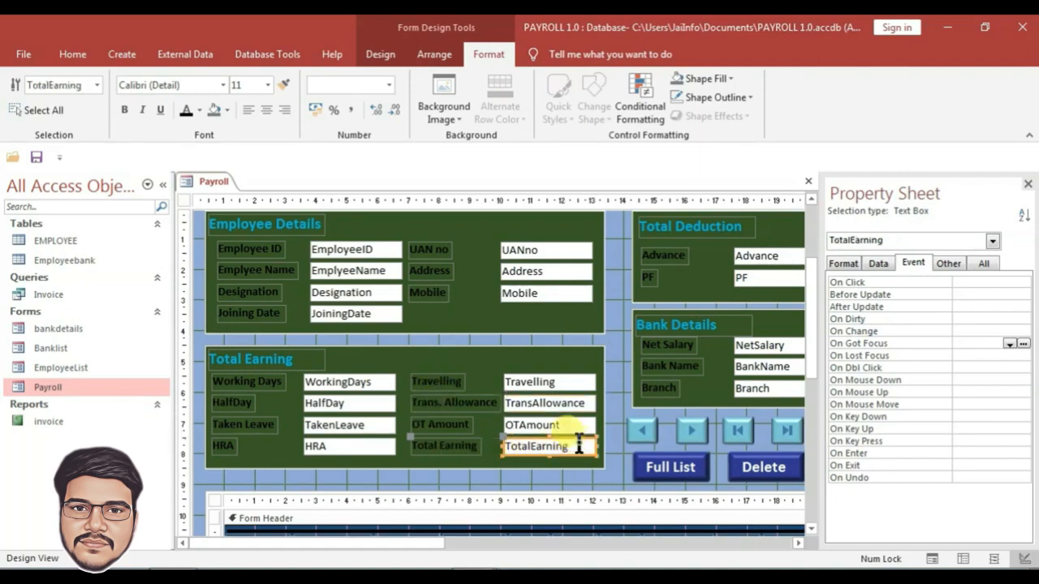
pyautogui.click(1011, 344)
pyautogui.click(1006, 356)
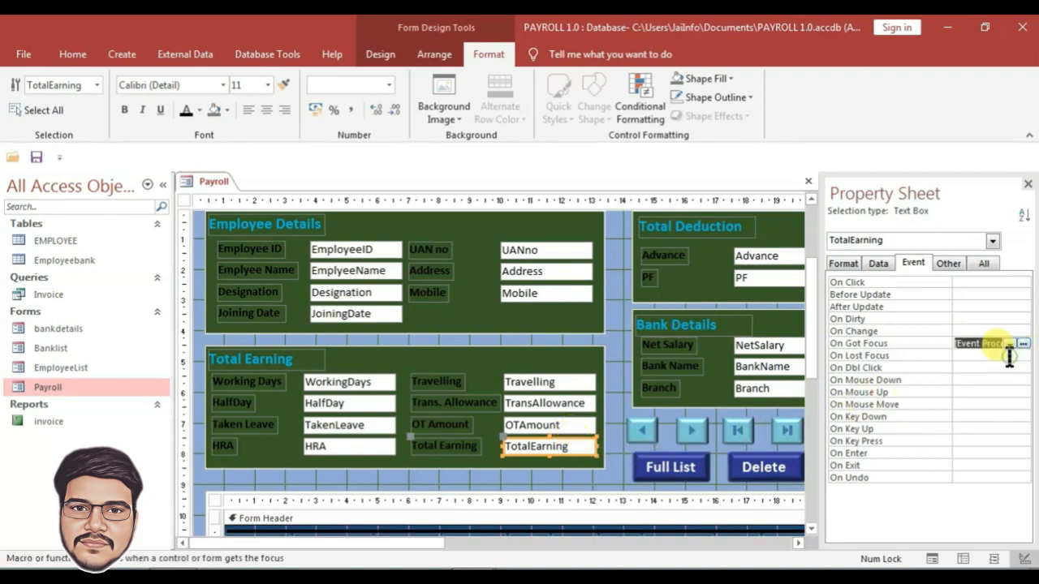
pyautogui.click(1024, 344)
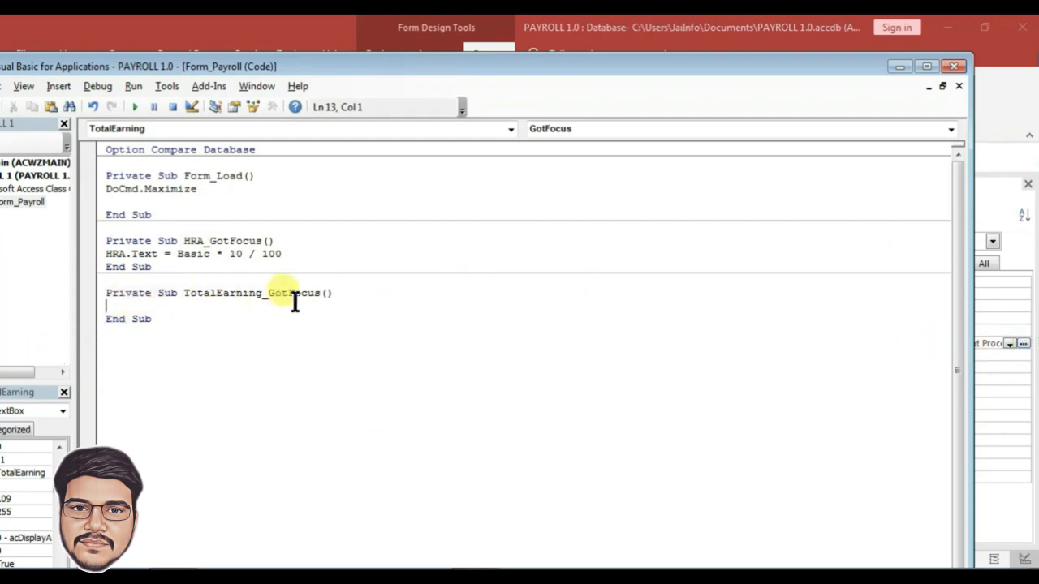
pyautogui.moveTo(104, 64); pyautogui.dragTo(814, 97)
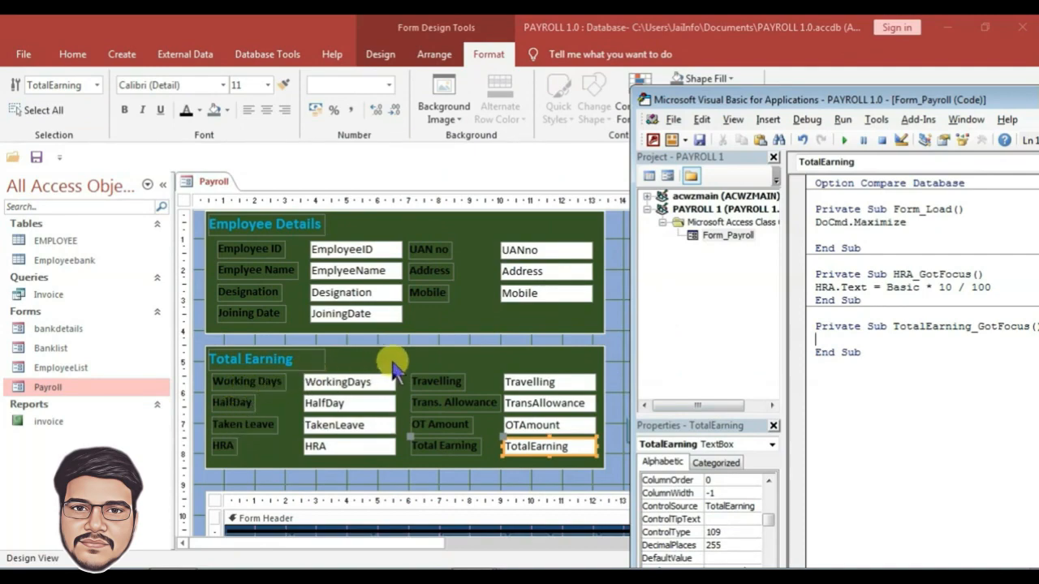
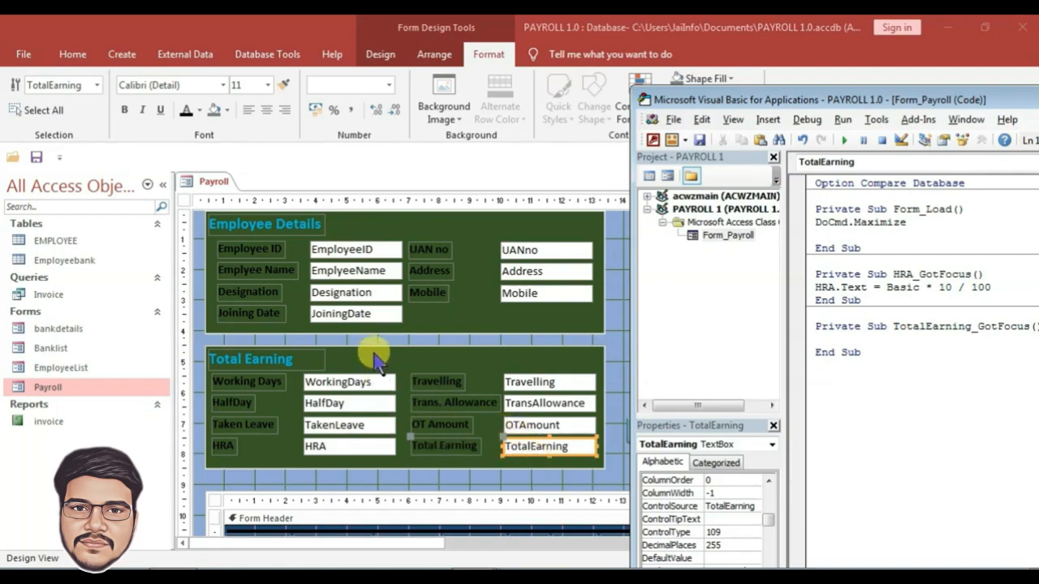
# - Add the existing basic field to the Total Earning section of the Payroll form
pyautogui.click(376, 357)
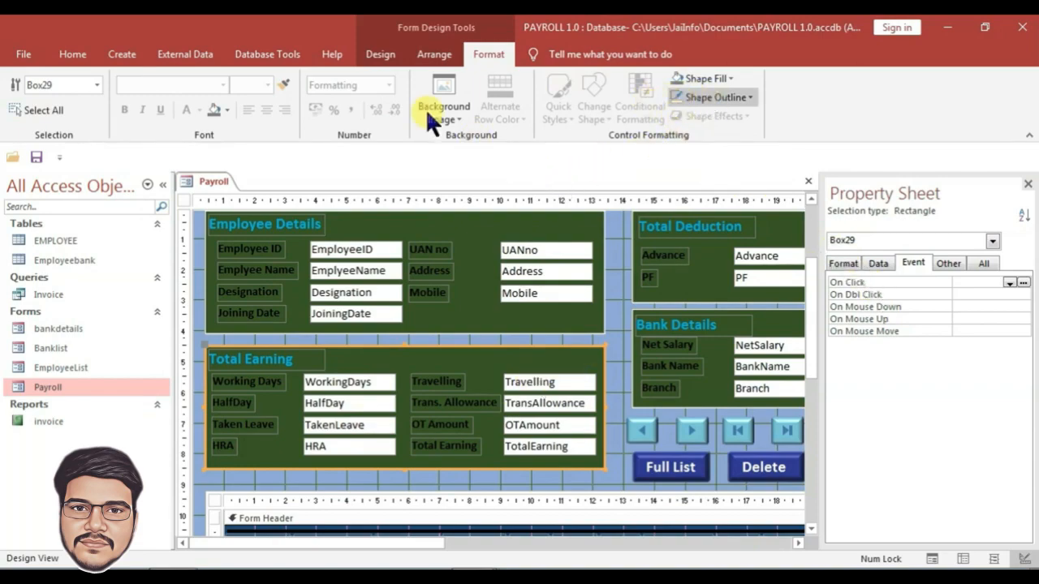
pyautogui.click(380, 52)
pyautogui.click(645, 96)
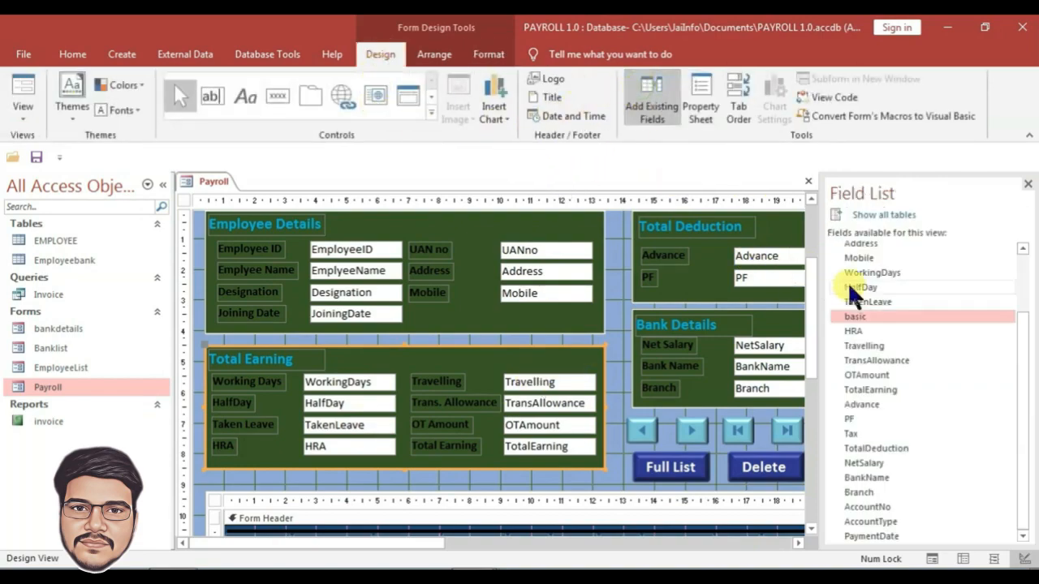
pyautogui.click(856, 317)
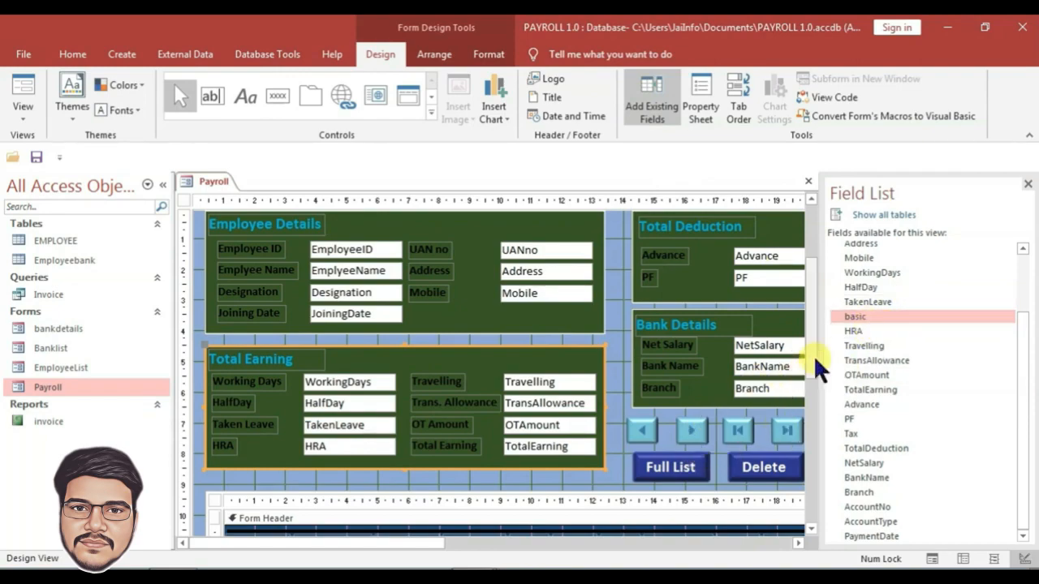
pyautogui.moveTo(877, 316); pyautogui.dragTo(277, 361)
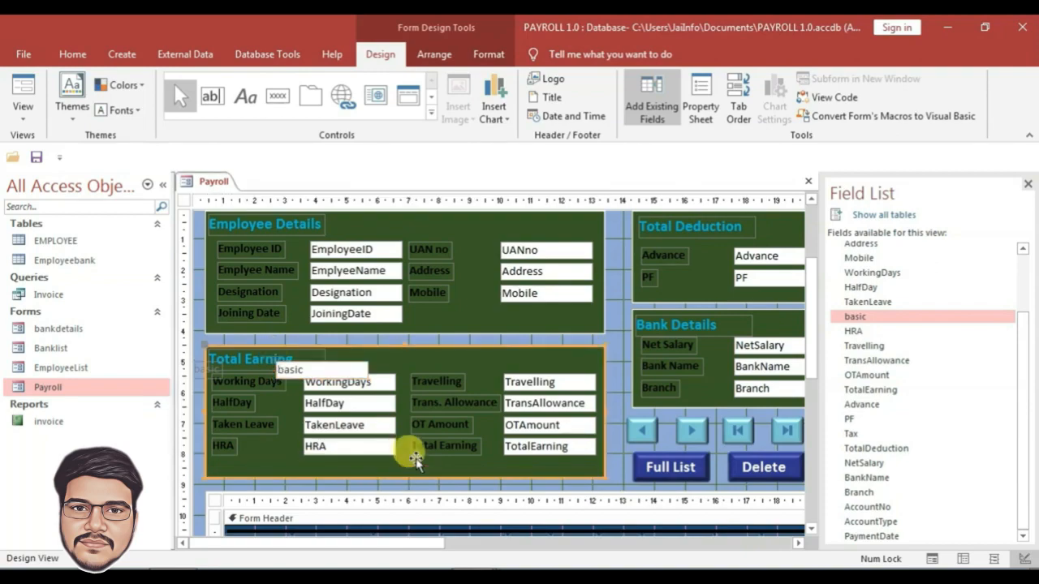
# - Shift the Working Days to Total Earning controls down to make room for a row beneath the section heading
pyautogui.moveTo(412, 399); pyautogui.dragTo(410, 389)
pyautogui.press('Down')
pyautogui.press('Down')
pyautogui.press('Down')
pyautogui.press('Down')
pyautogui.press('Down')
pyautogui.press('Down')
pyautogui.click(469, 374)
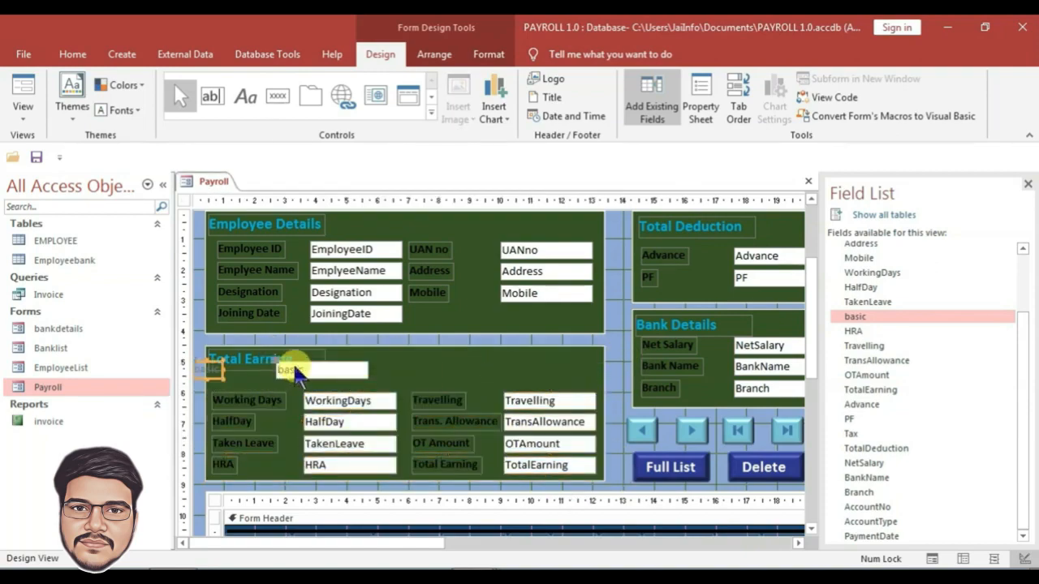
# - Align the basic field above Working Days and copy the Working Days label and text box formatting onto it
pyautogui.moveTo(293, 369); pyautogui.dragTo(303, 372)
pyautogui.scroll(1, 360, 374)
pyautogui.click(268, 429)
pyautogui.click(489, 55)
pyautogui.click(283, 84)
pyautogui.click(234, 410)
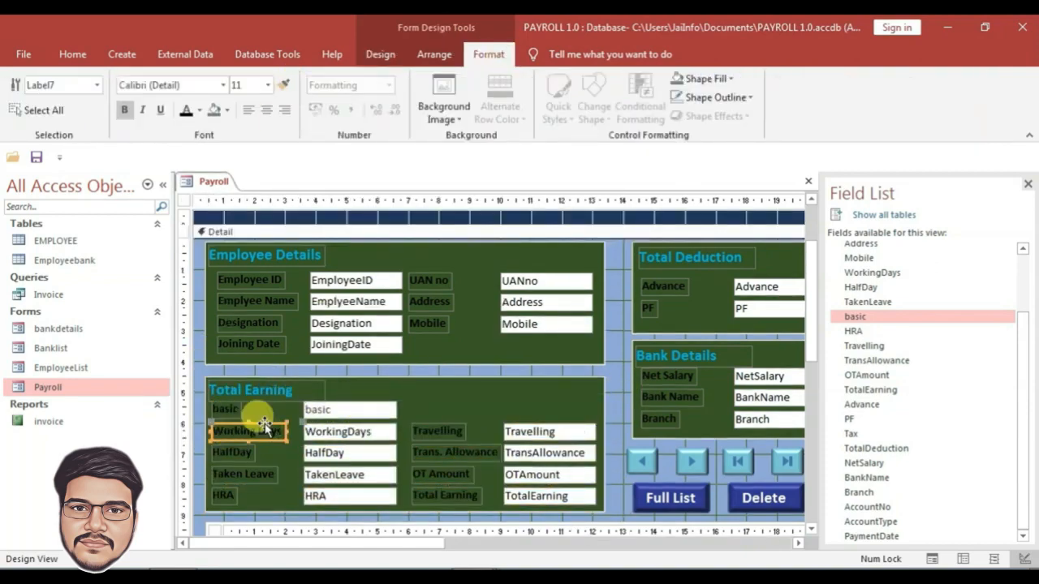
pyautogui.click(341, 430)
pyautogui.click(283, 84)
pyautogui.click(384, 405)
# - Move the Travelling, Trans. Allowance, OT Amount and Total Earning fields up so their first row lines up with basic
pyautogui.scroll(-1, 387, 405)
pyautogui.moveTo(423, 325); pyautogui.dragTo(479, 399)
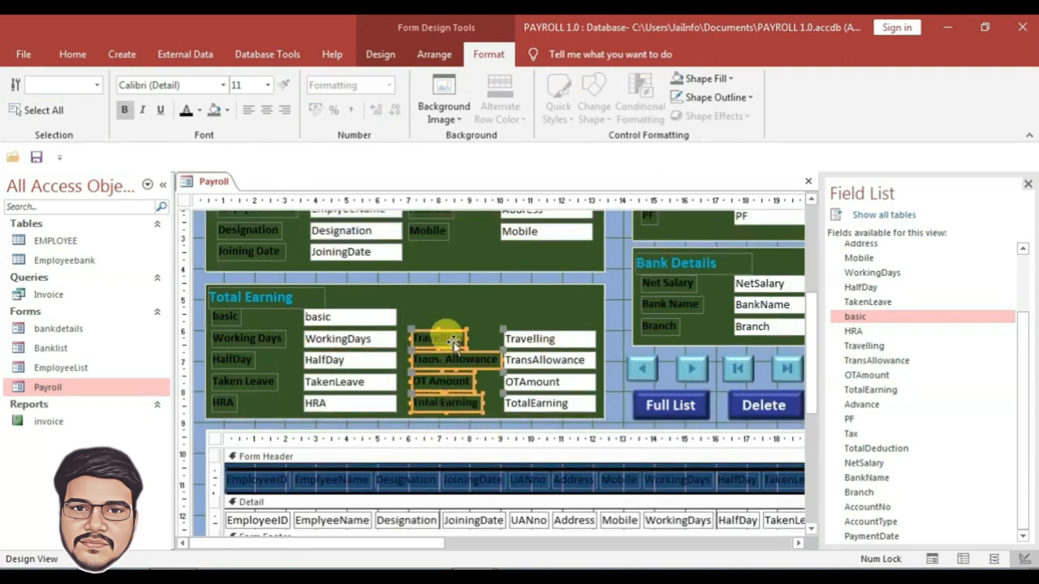
pyautogui.moveTo(453, 337); pyautogui.dragTo(450, 315)
pyautogui.click(598, 405)
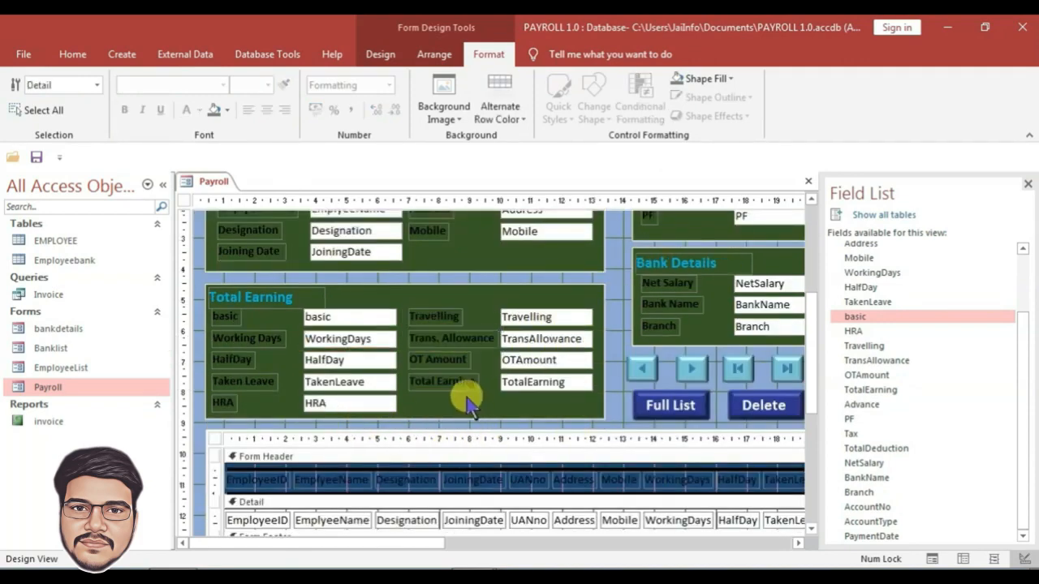
# - Enter TotalEarning.Text = basic + HRA + Travelling + TransAllowance + OTAmount in the TotalEarning_GotFocus procedure and close the code editor
pyautogui.hotkey('alt', 'F11')
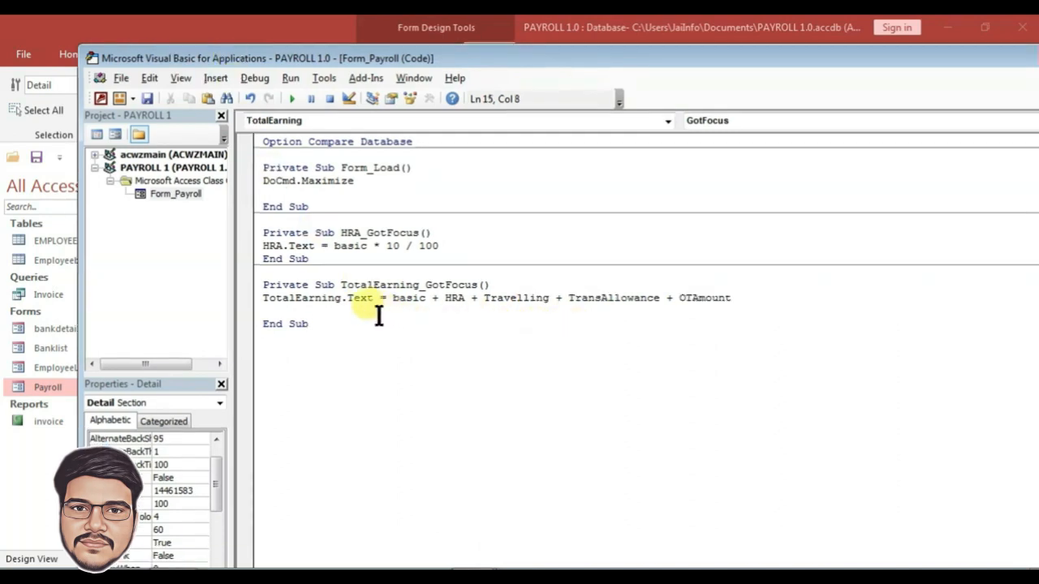
pyautogui.moveTo(882, 57); pyautogui.dragTo(711, 65)
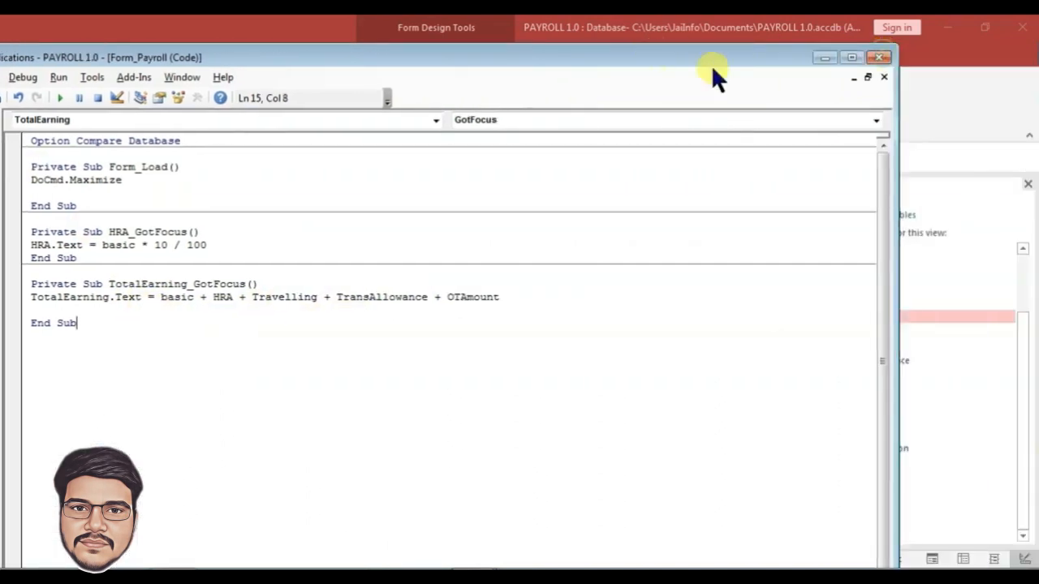
pyautogui.click(876, 55)
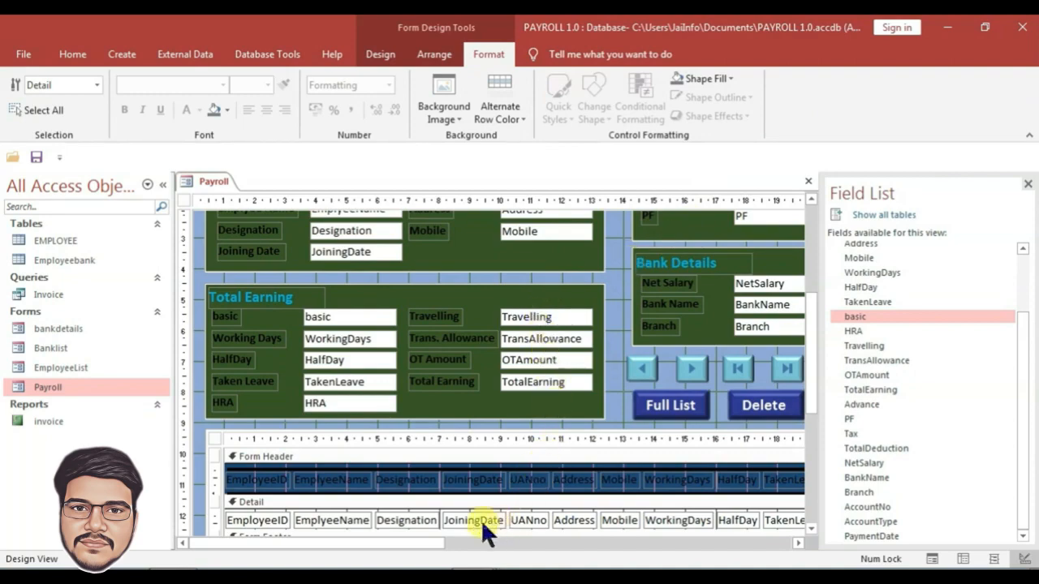
# - Assign an event procedure to the On Got Focus event of the PF text box in Total Deduction and open its code
pyautogui.moveTo(390, 543); pyautogui.dragTo(586, 545)
pyautogui.scroll(3, 601, 523)
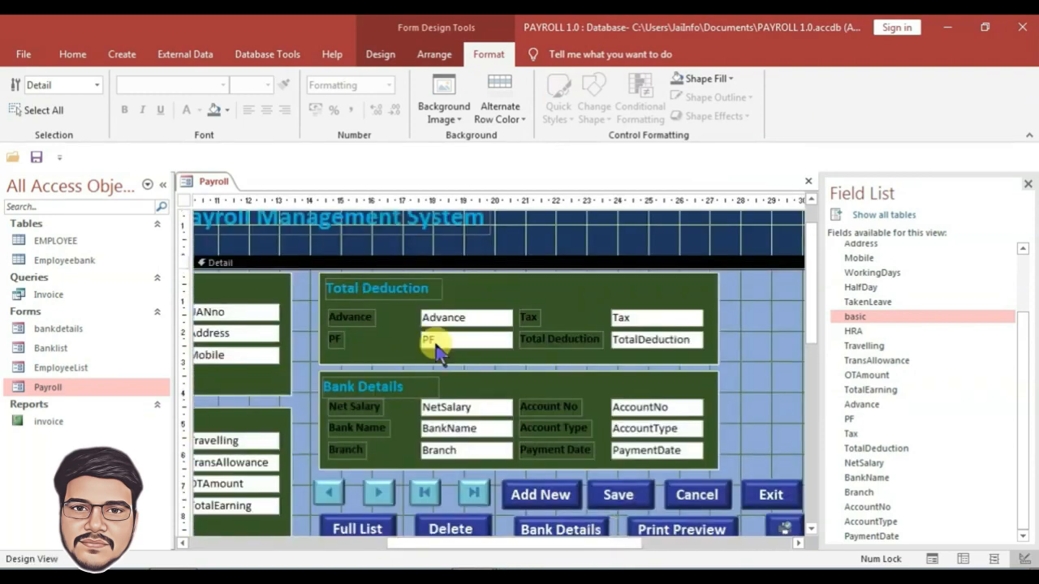
pyautogui.click(434, 343)
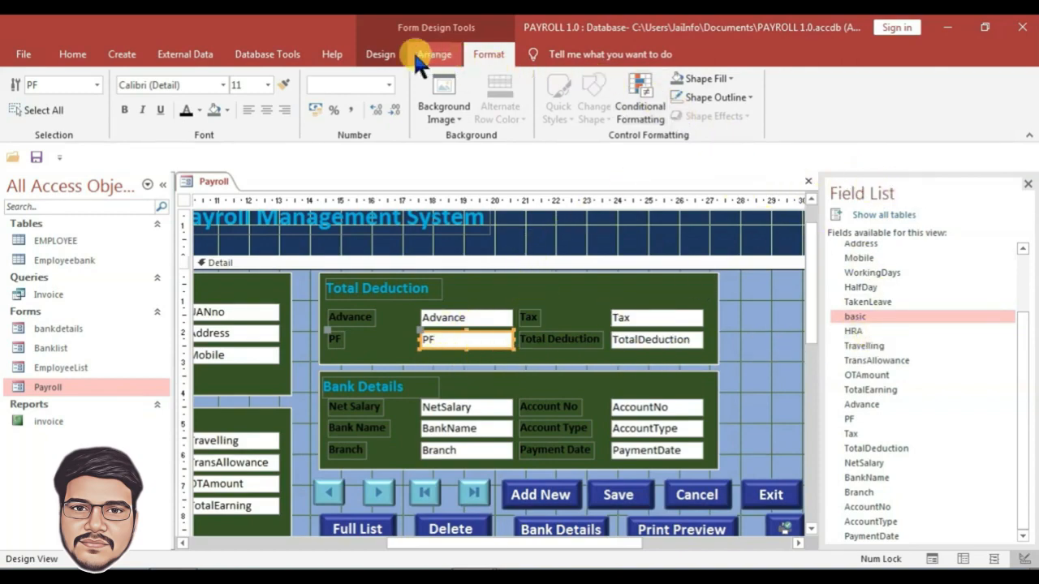
pyautogui.click(382, 55)
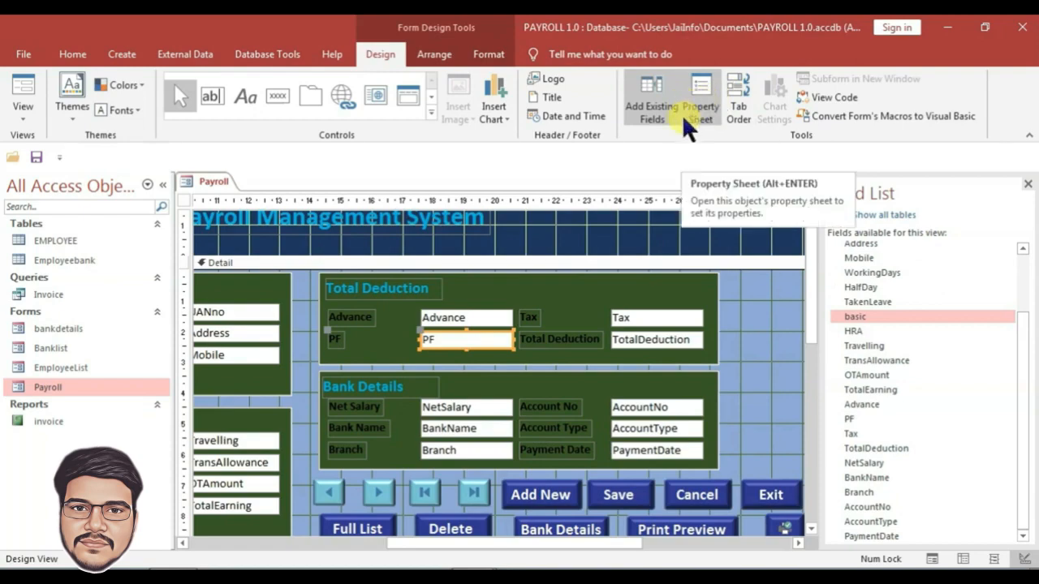
pyautogui.click(659, 104)
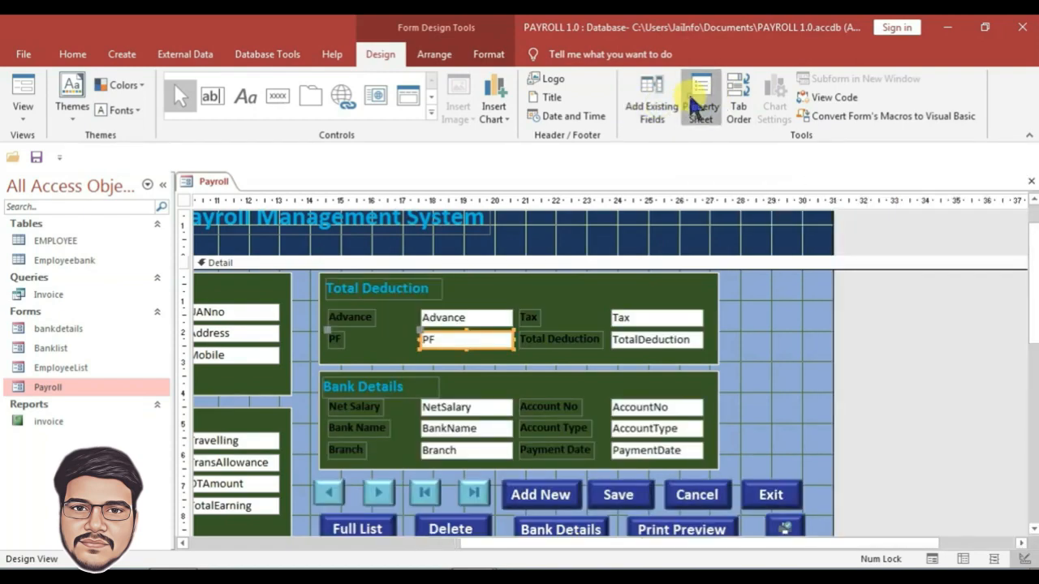
pyautogui.click(695, 100)
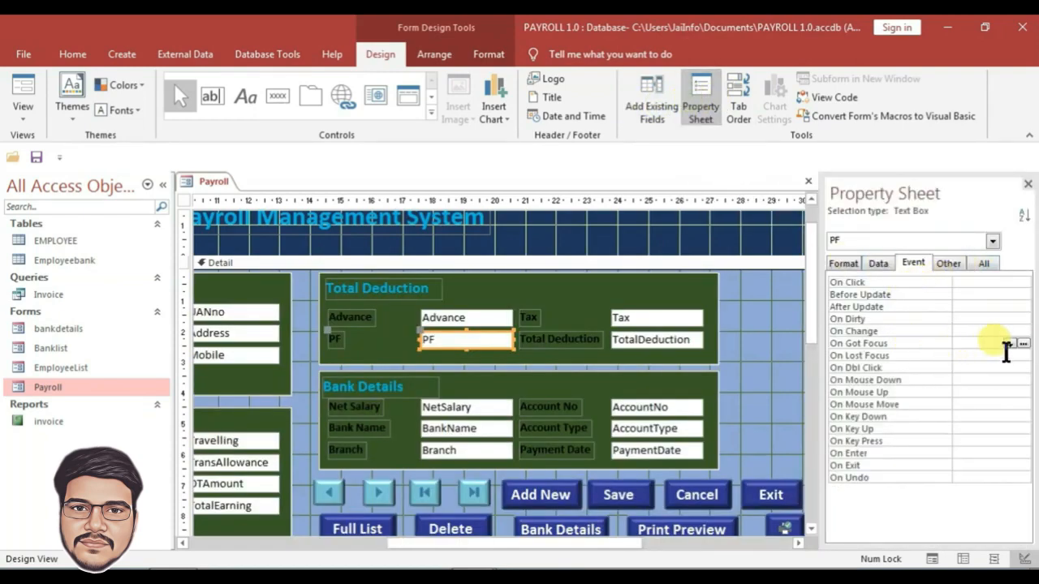
pyautogui.click(1009, 343)
pyautogui.click(988, 353)
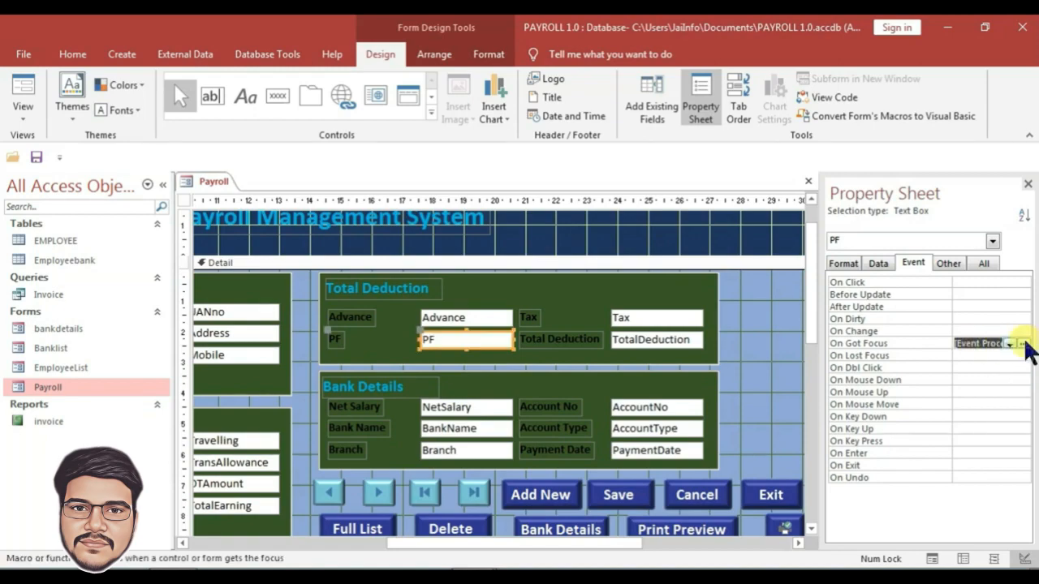
pyautogui.click(1023, 344)
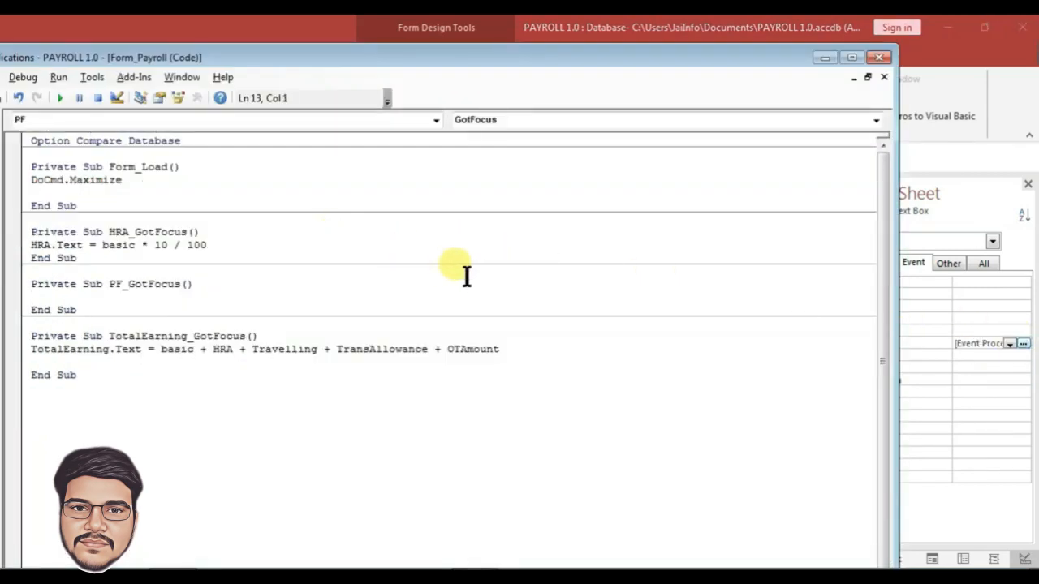
# - Enter PF.Text = basic * 12 / 100 in the PF_GotFocus procedure and return to the form
pyautogui.write('Pf.te')
pyautogui.write('basic ')
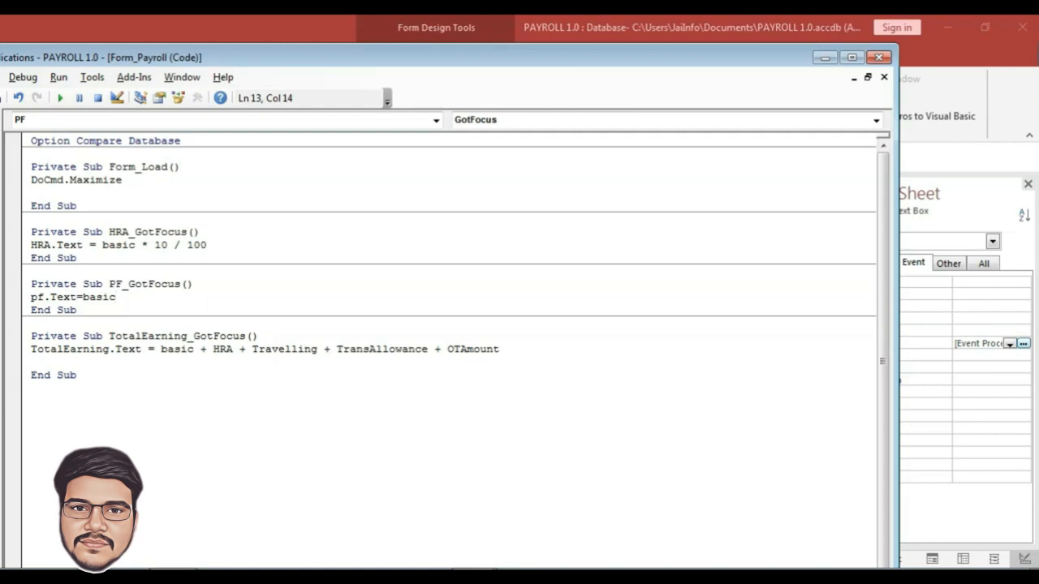
pyautogui.write('* 12')
pyautogui.press('Return')
pyautogui.write('/')
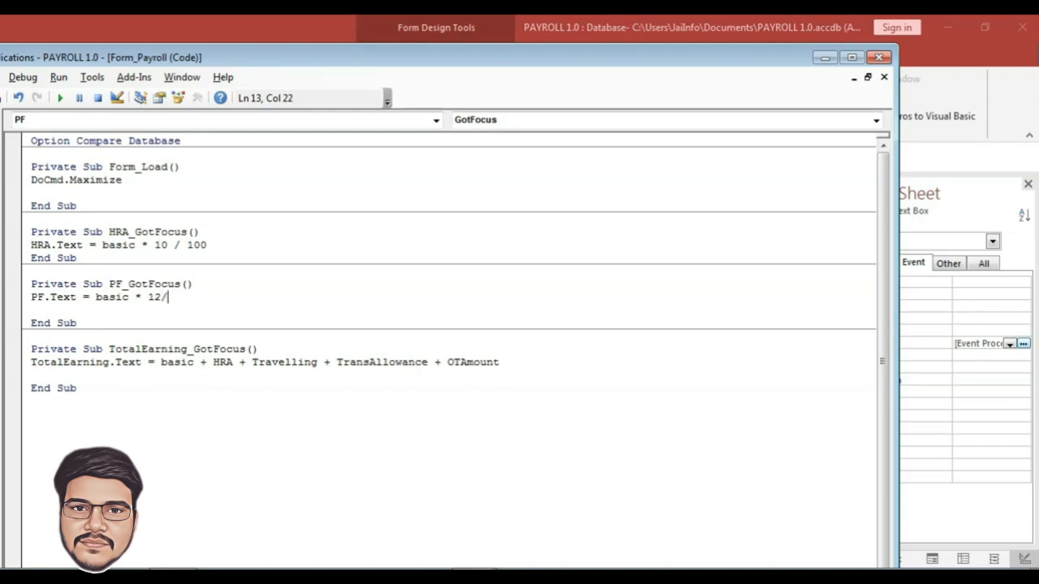
pyautogui.write('10')
pyautogui.hotkey('alt', 'F11')
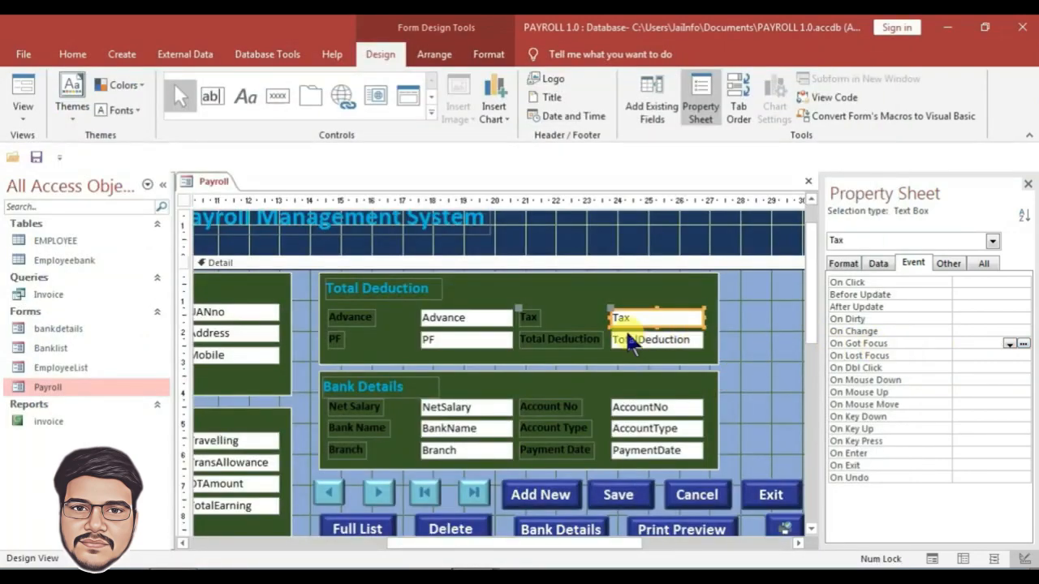
# - Assign an event procedure to the Tax text box's On Got Focus event and open its code
pyautogui.click(1009, 345)
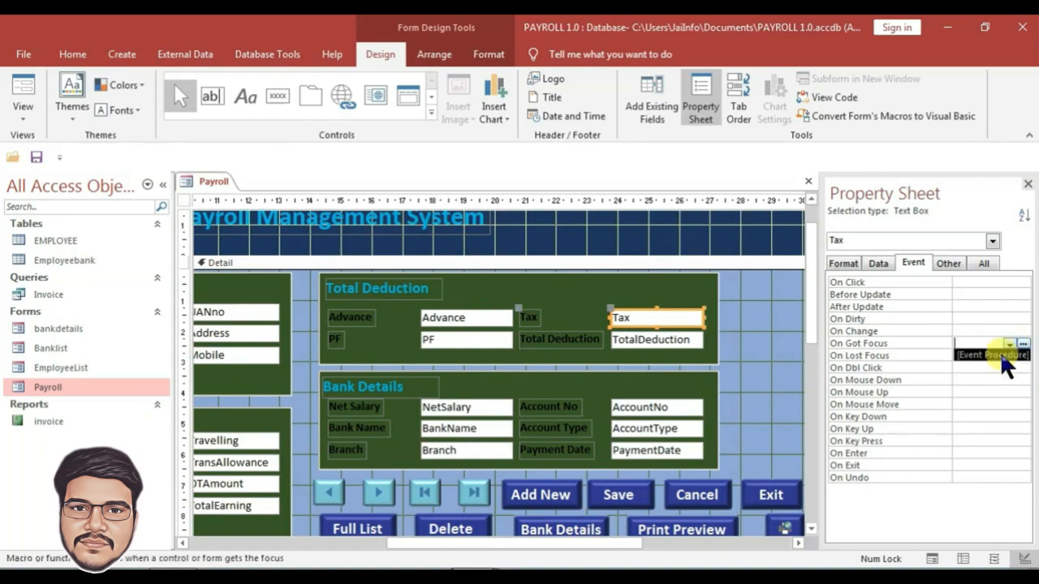
pyautogui.click(1003, 355)
pyautogui.click(1022, 343)
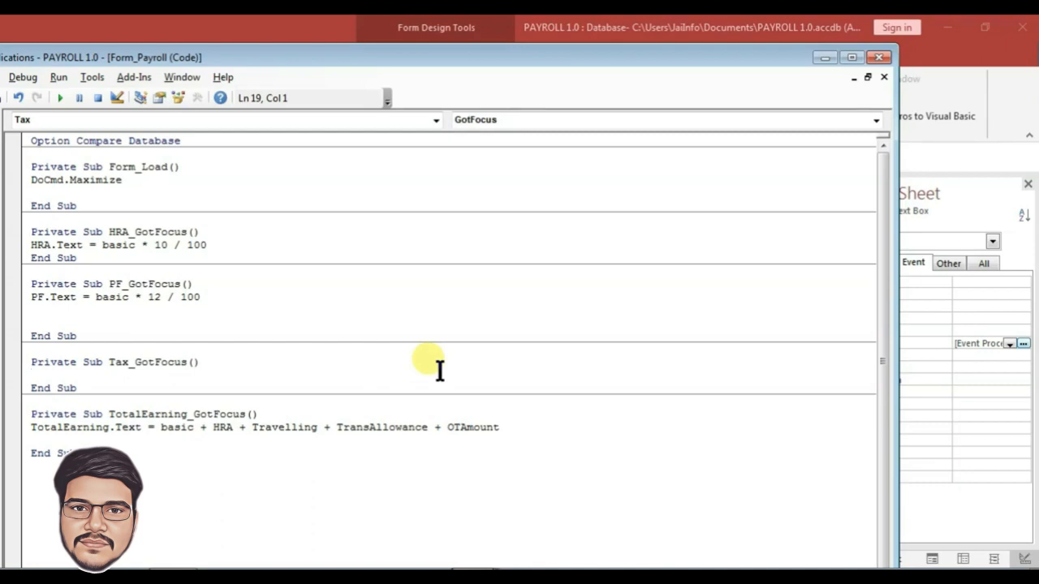
# - Enter Tax.Text = basic * 2 / 100 in the Tax_GotFocus procedure and close the code editor
pyautogui.write('got')
pyautogui.write('tax.Text=')
pyautogui.write('basic')
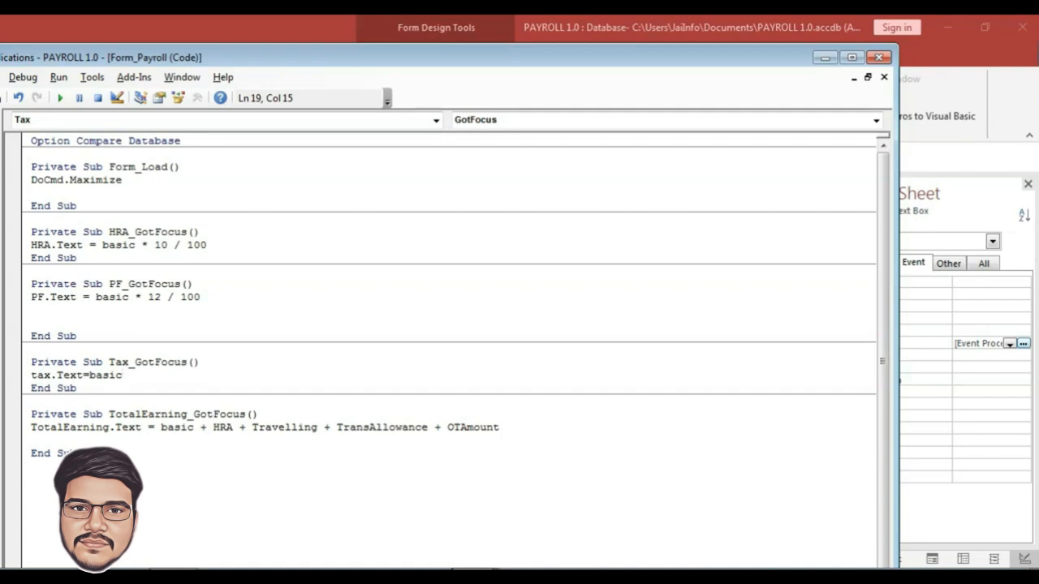
pyautogui.write('*2/100')
pyautogui.press('Return')
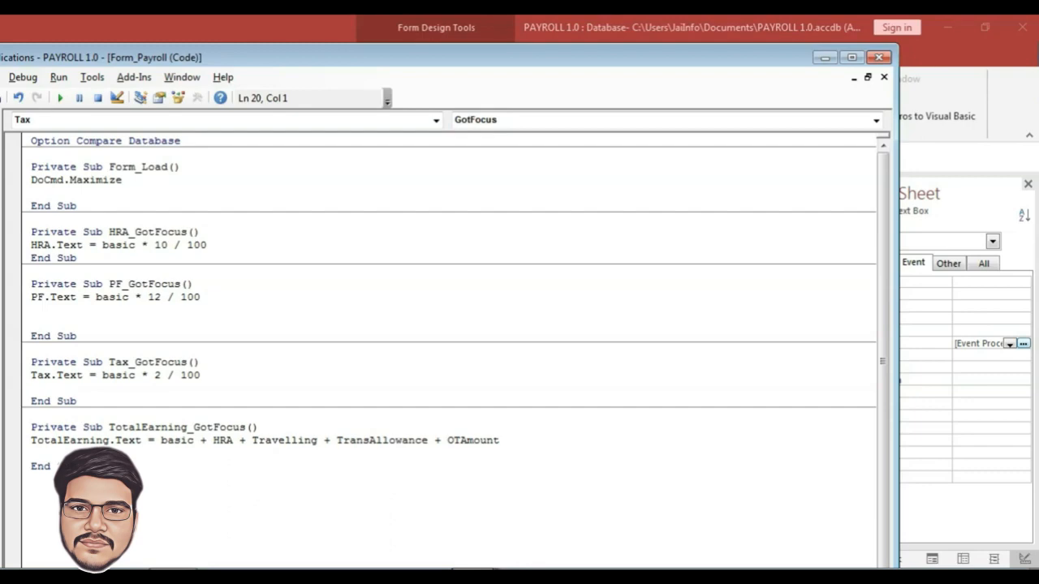
pyautogui.click(880, 57)
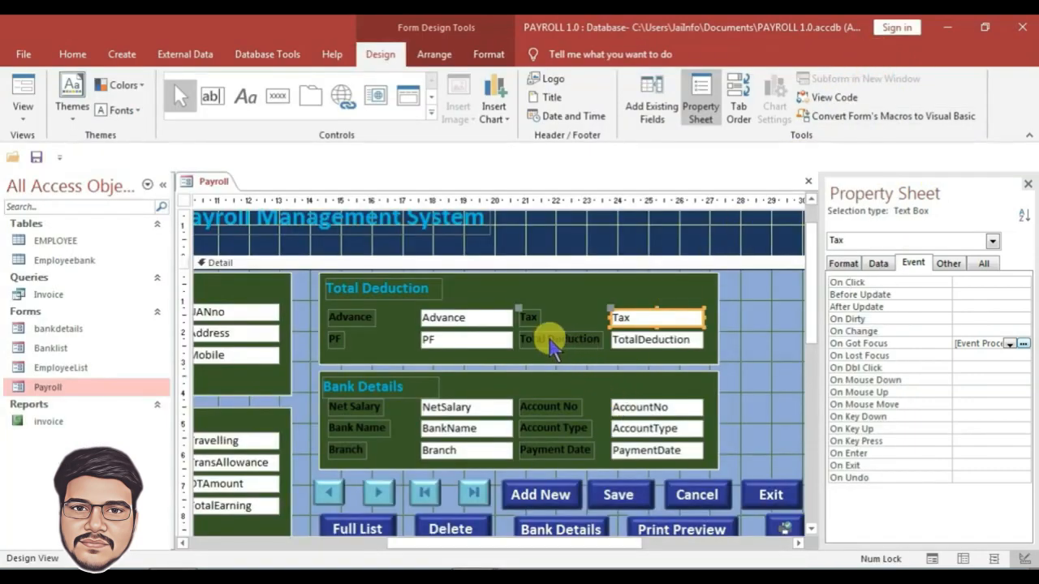
# - Assign an event procedure to the TotalDeduction text box's On Got Focus event and open its code
pyautogui.click(624, 339)
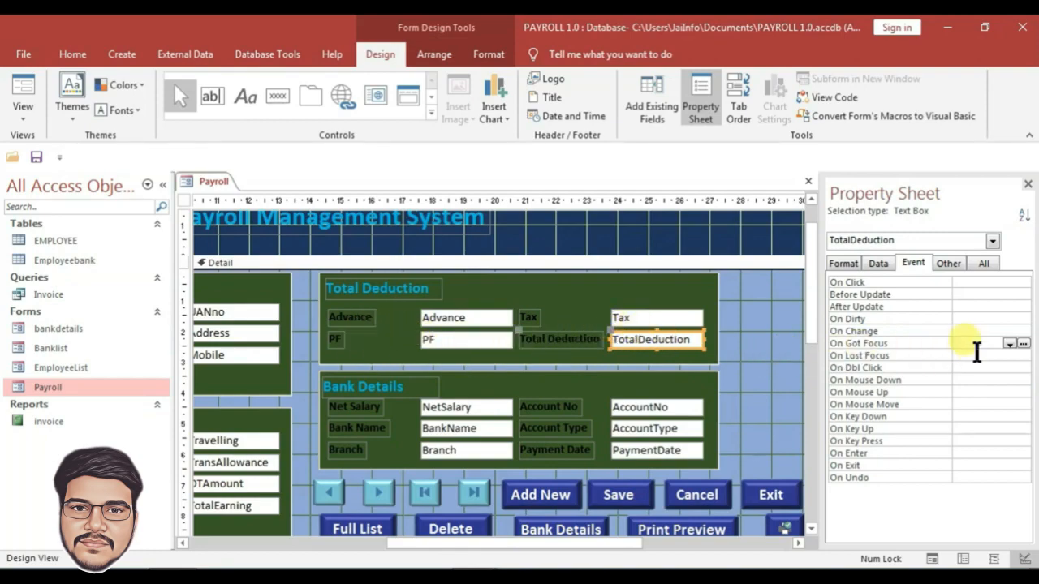
pyautogui.click(1010, 344)
pyautogui.click(1005, 352)
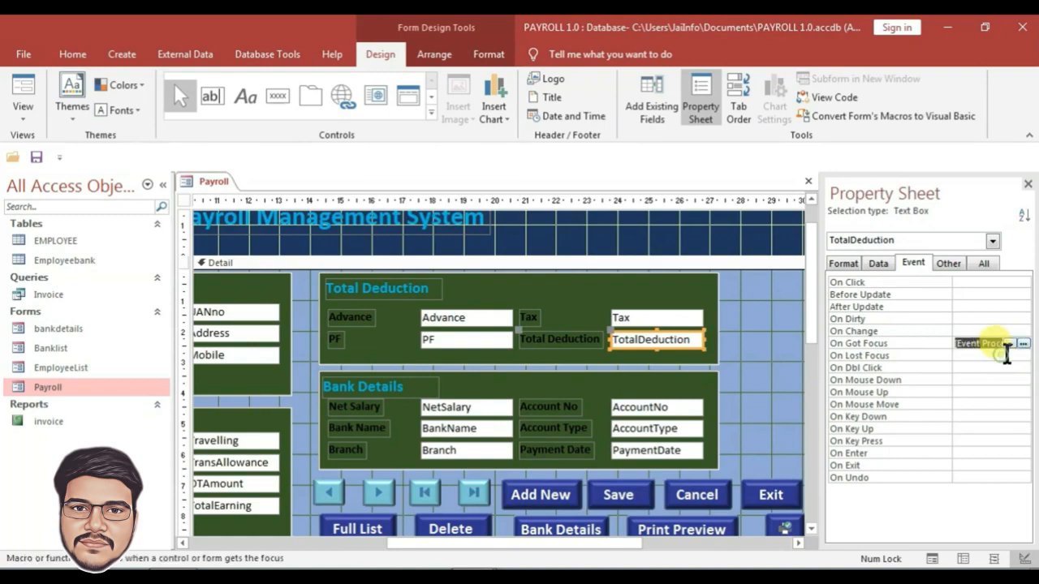
pyautogui.click(1022, 343)
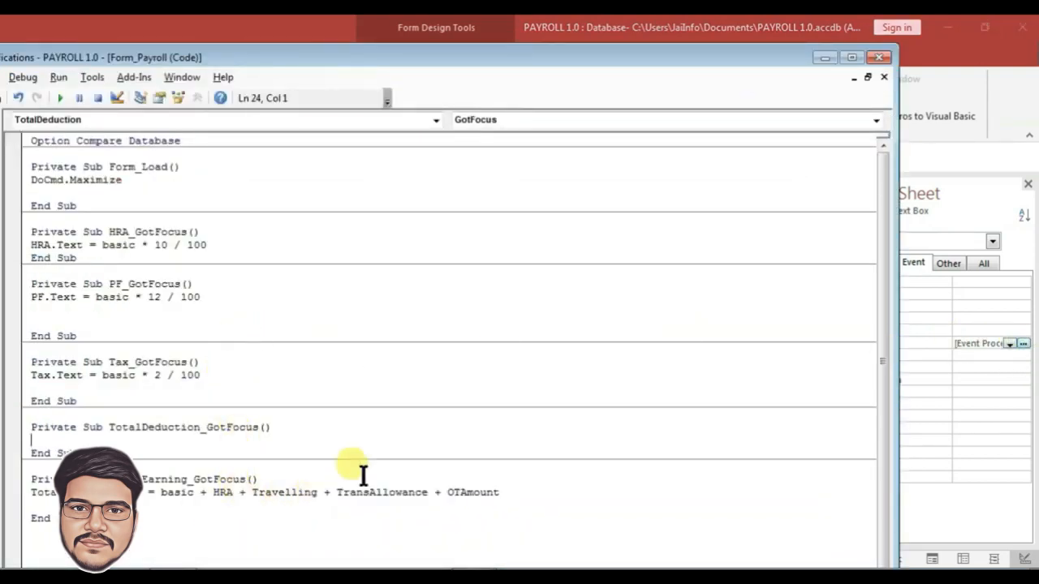
# - Enter TotalDeduction.Text = Advance + PF + Tax in the TotalDeduction_GotFocus procedure and close the code editor
pyautogui.write('totalded')
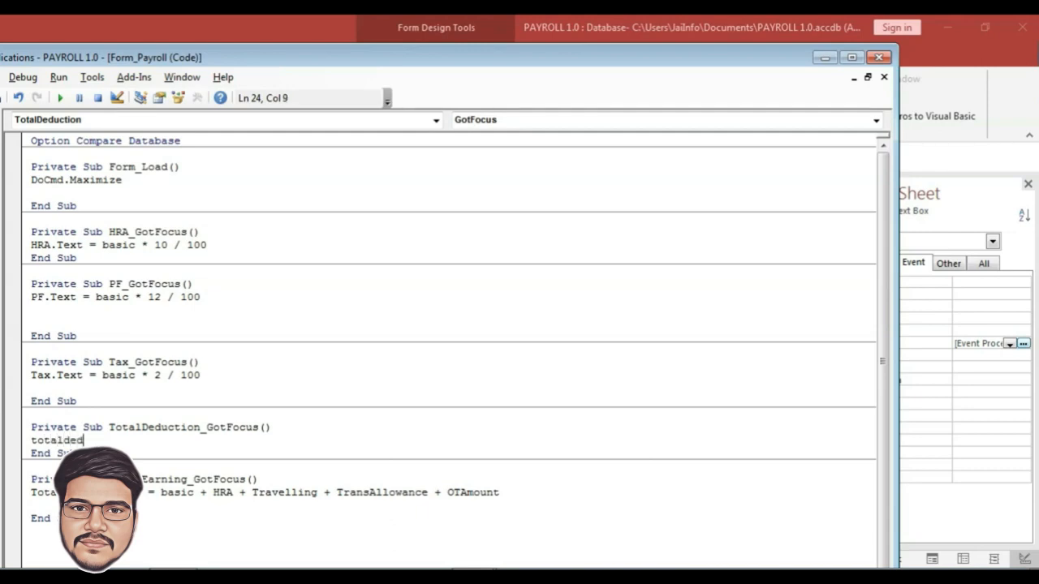
pyautogui.write('uction.text')
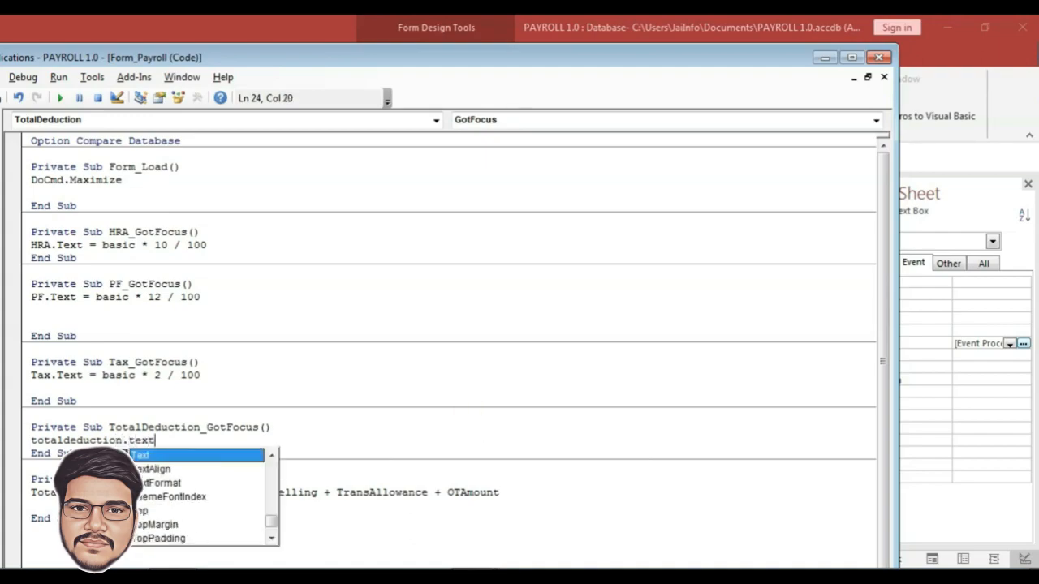
pyautogui.write('=')
pyautogui.moveTo(279, 62); pyautogui.dragTo(974, 169)
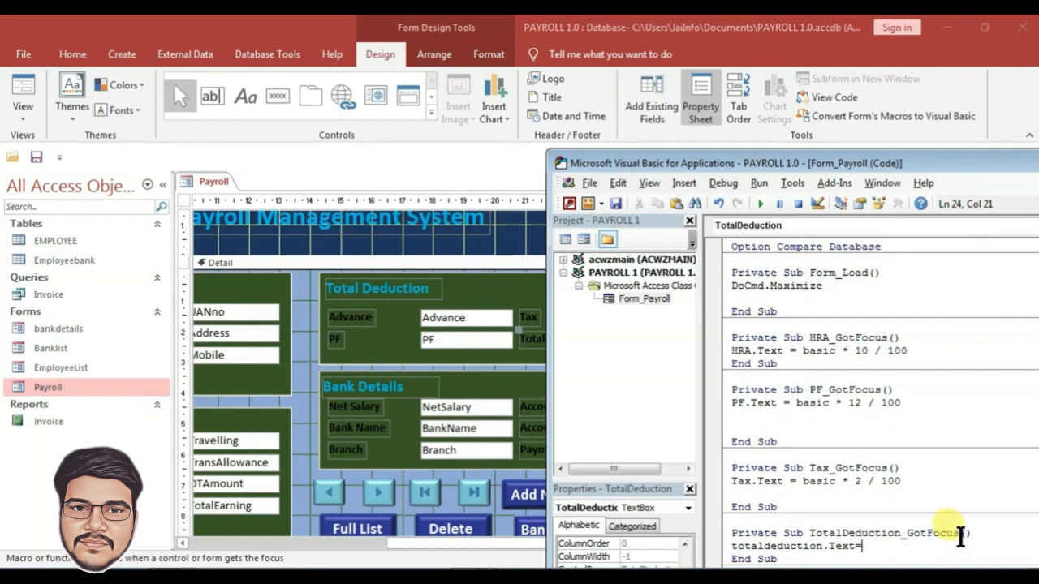
pyautogui.write('advance+pF+tax')
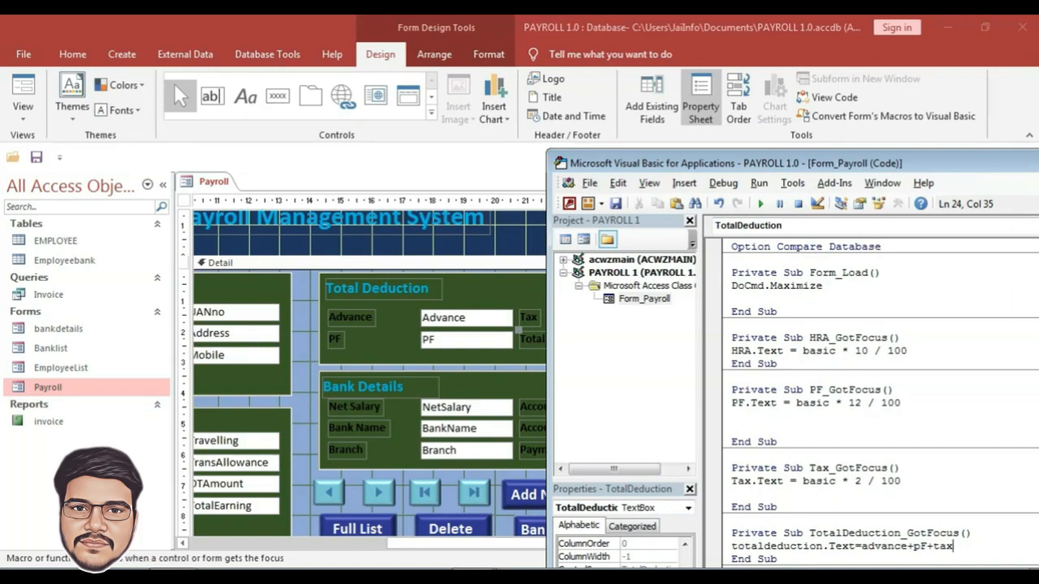
pyautogui.press('Return')
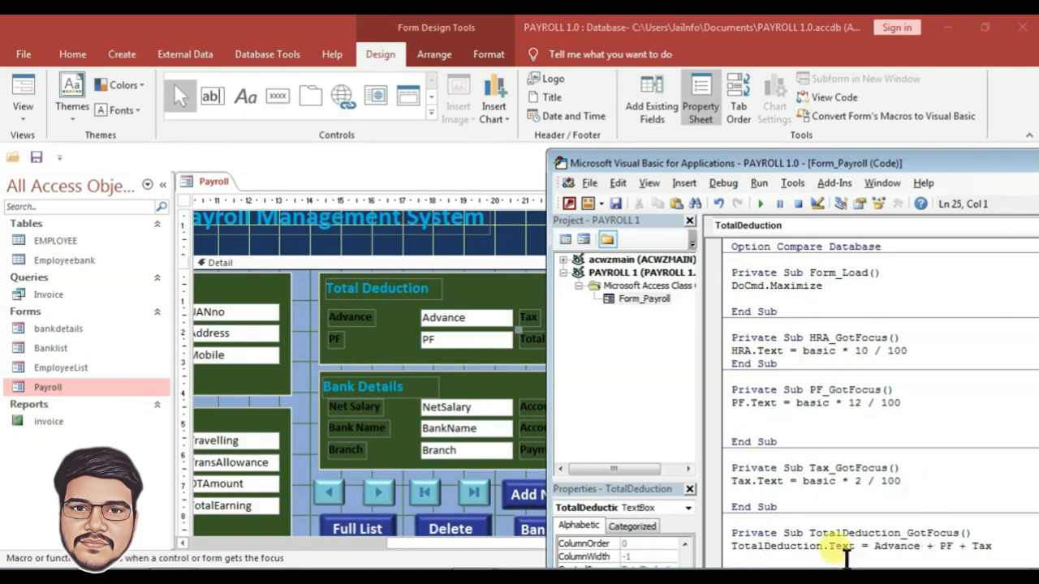
pyautogui.moveTo(897, 164); pyautogui.dragTo(389, 126)
pyautogui.click(928, 120)
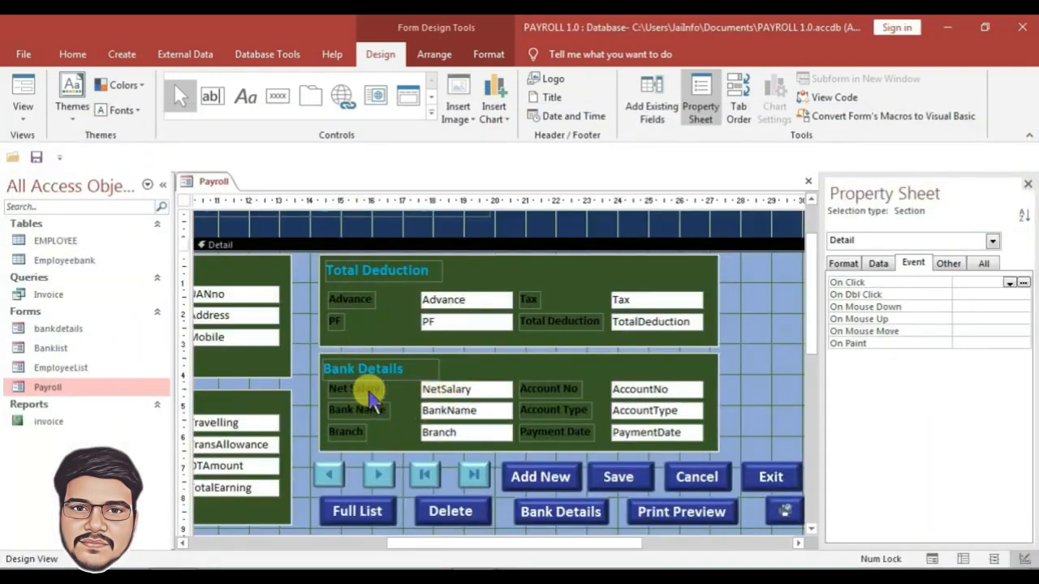
# - Assign an event procedure to the On Got Focus event of the NetSalary text box in Bank Details and open its code
pyautogui.click(483, 389)
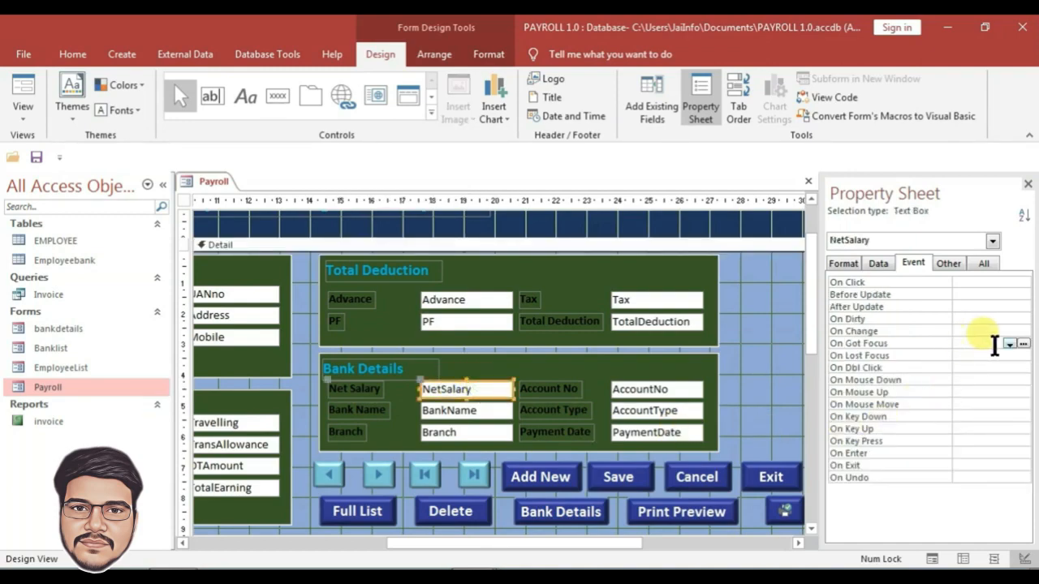
pyautogui.click(1009, 343)
pyautogui.click(994, 356)
pyautogui.click(1023, 343)
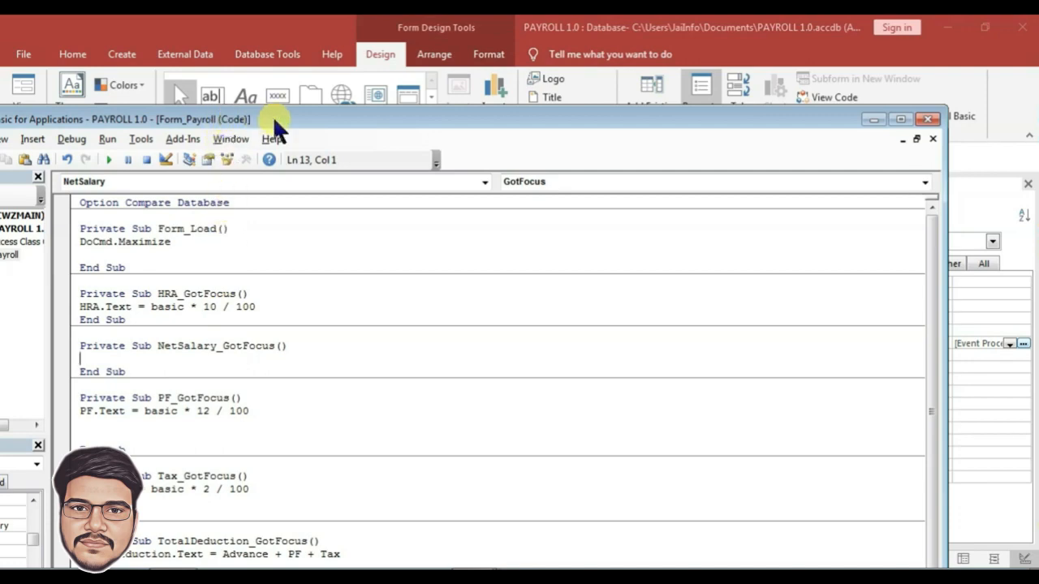
# - Enter NetSalary.Text = TotalEarning - TotalDeduction in the NetSalary_GotFocus procedure and close the code editor
pyautogui.moveTo(276, 126); pyautogui.dragTo(753, 121)
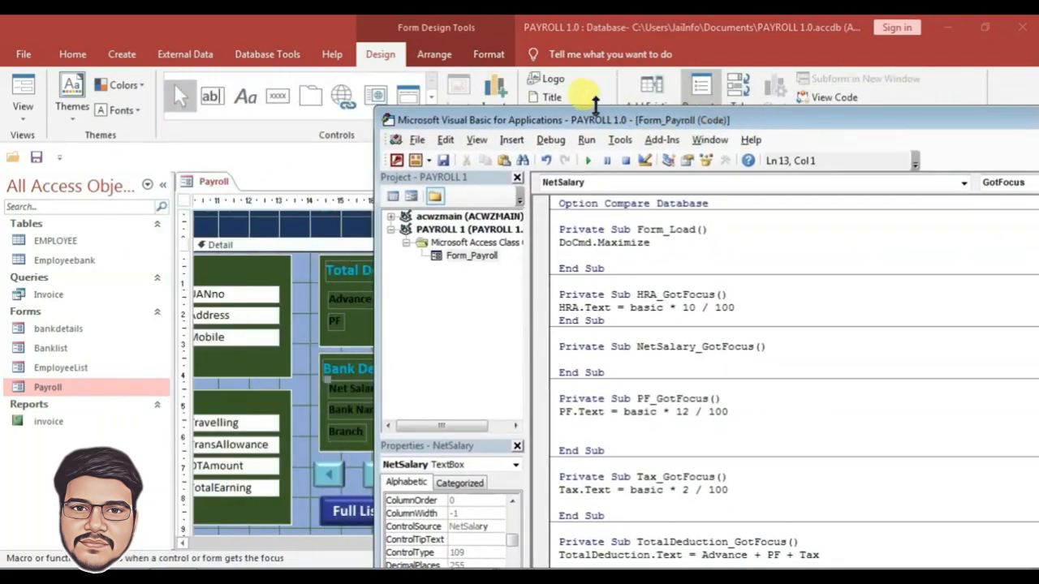
pyautogui.moveTo(538, 114); pyautogui.dragTo(736, 116)
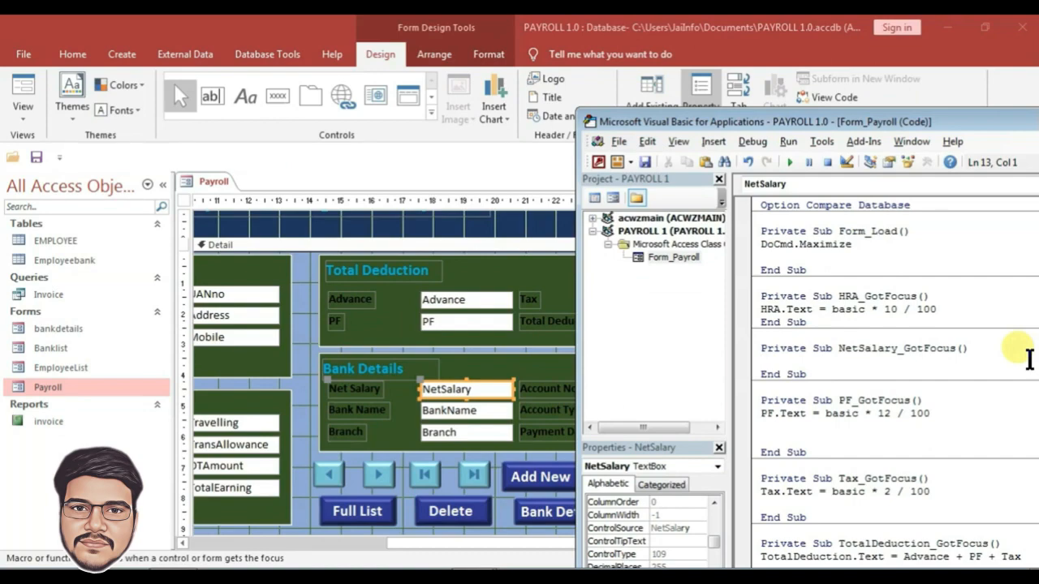
pyautogui.write('nets')
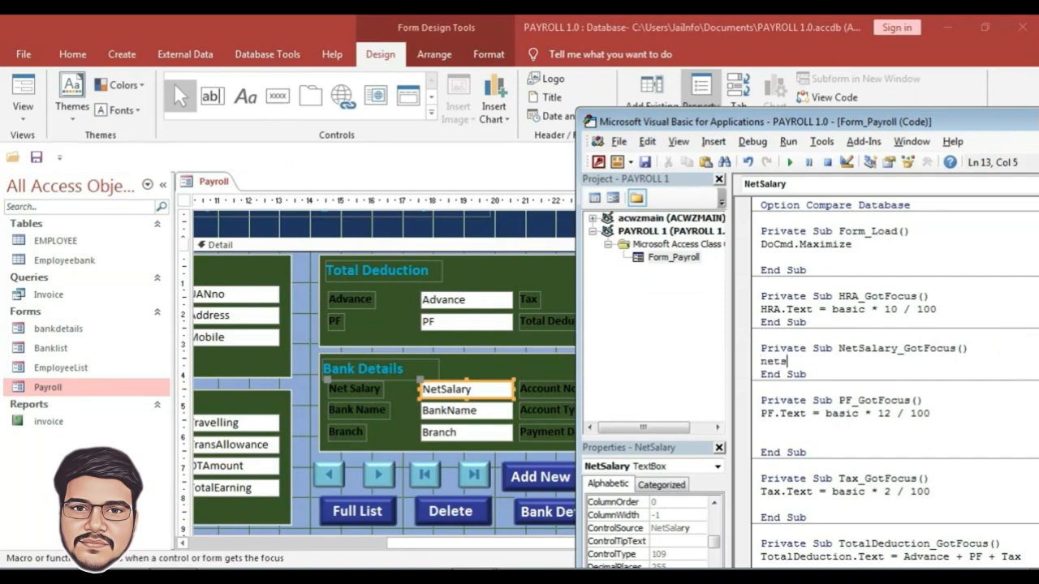
pyautogui.write('alary.t')
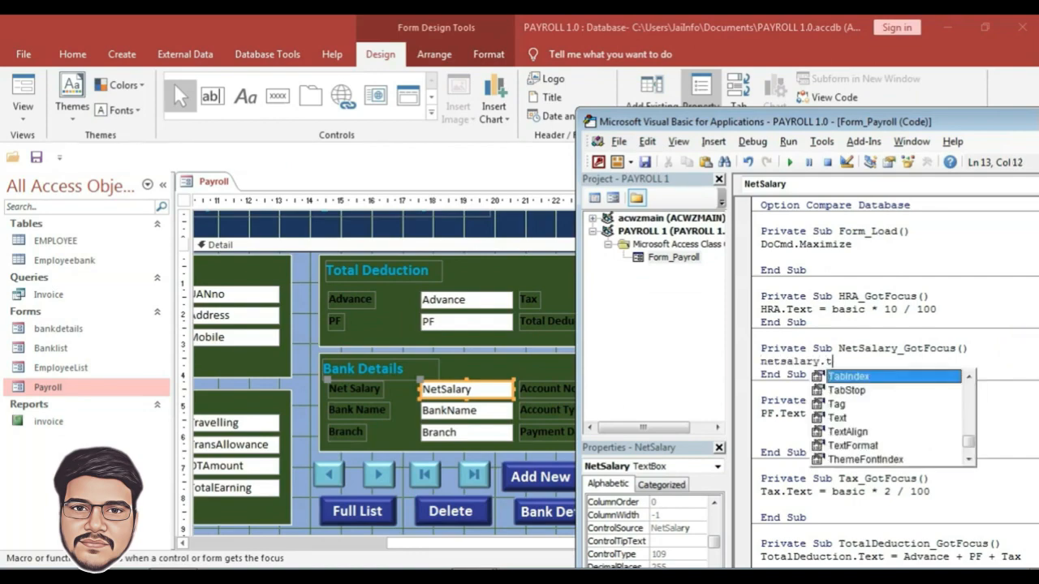
pyautogui.write('ext=')
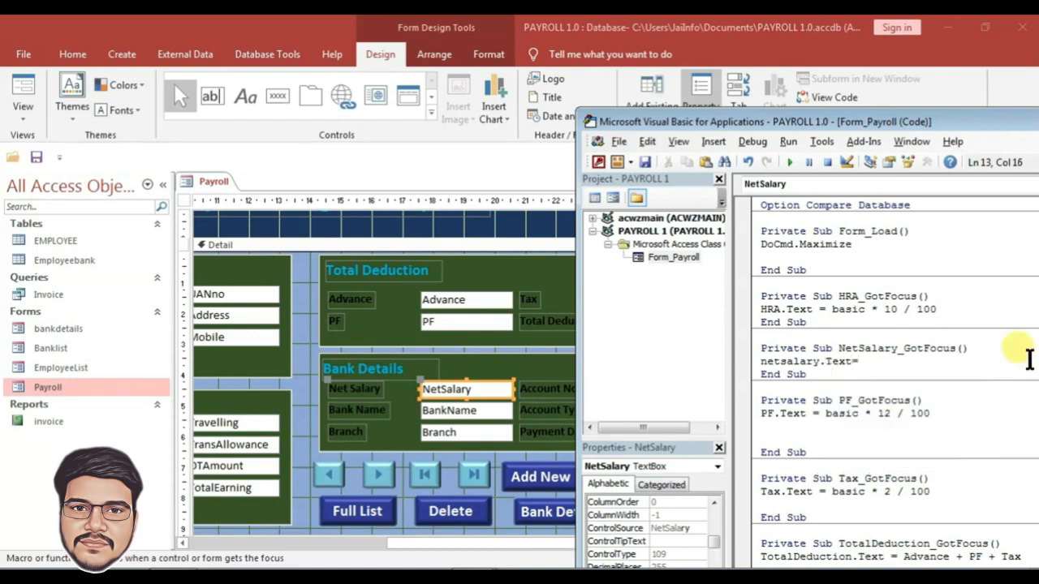
pyautogui.write('total')
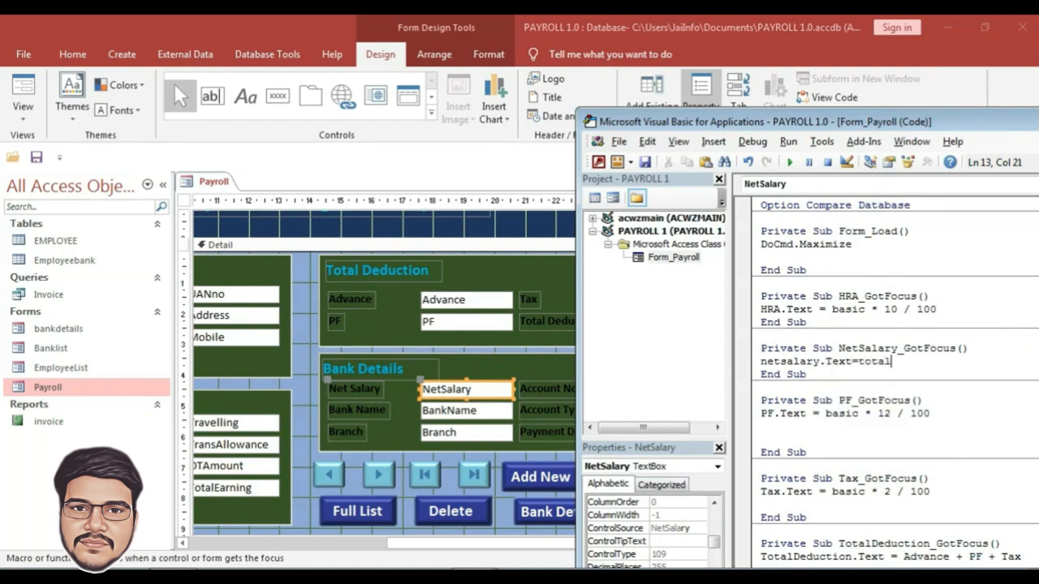
pyautogui.write('earning-totalde')
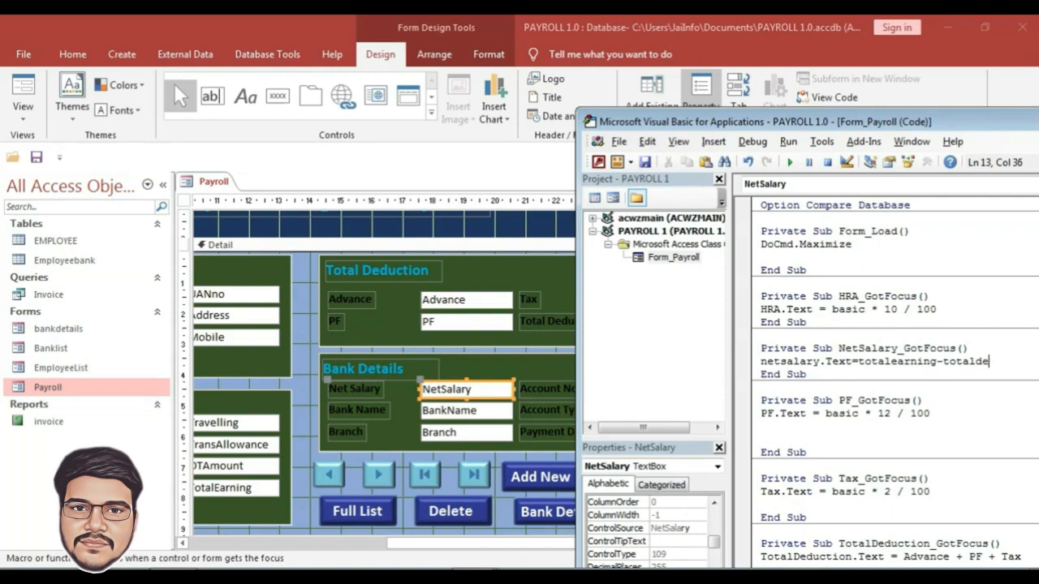
pyautogui.write('duction')
pyautogui.press('Return')
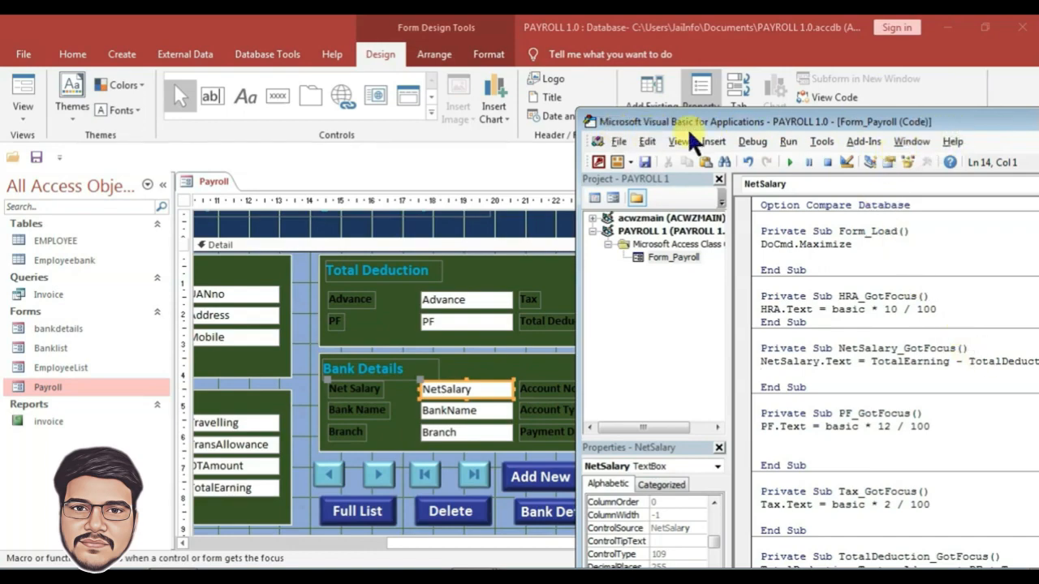
pyautogui.moveTo(948, 113); pyautogui.dragTo(560, 115)
pyautogui.doubleClick(909, 117)
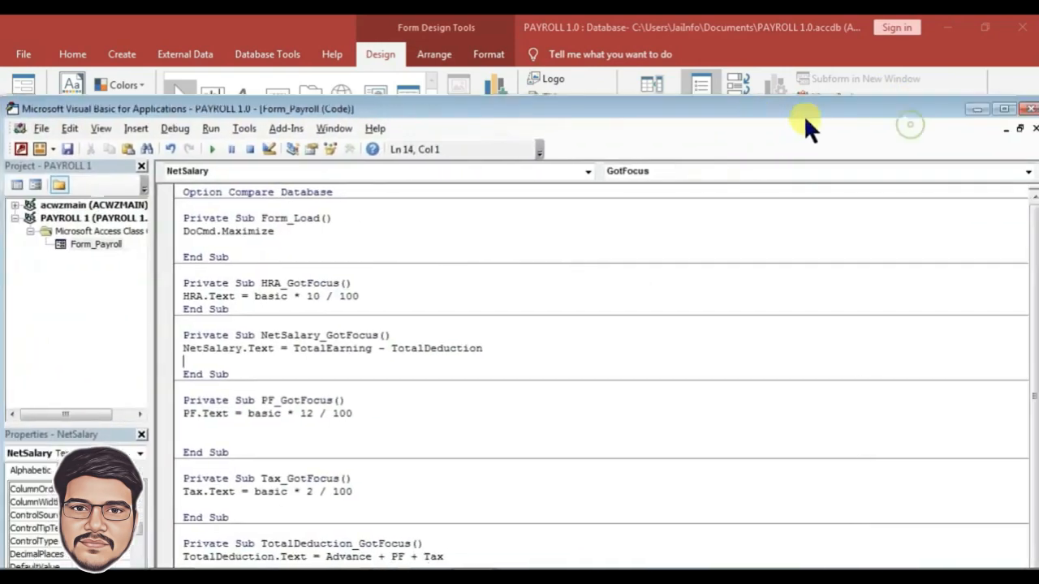
pyautogui.click(1030, 109)
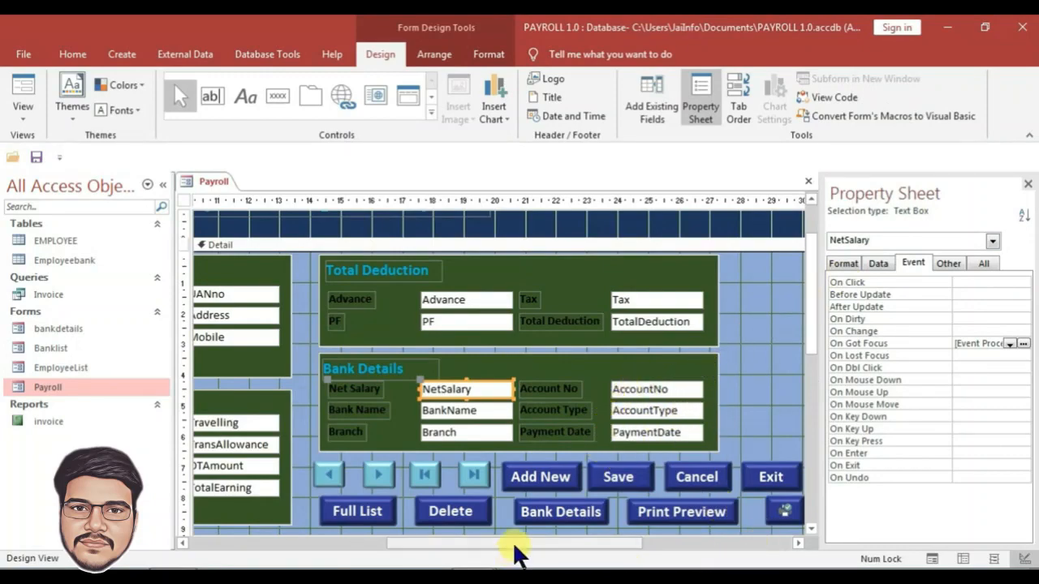
# - Set the Exit button's Fore Color to red
pyautogui.moveTo(514, 544); pyautogui.dragTo(656, 552)
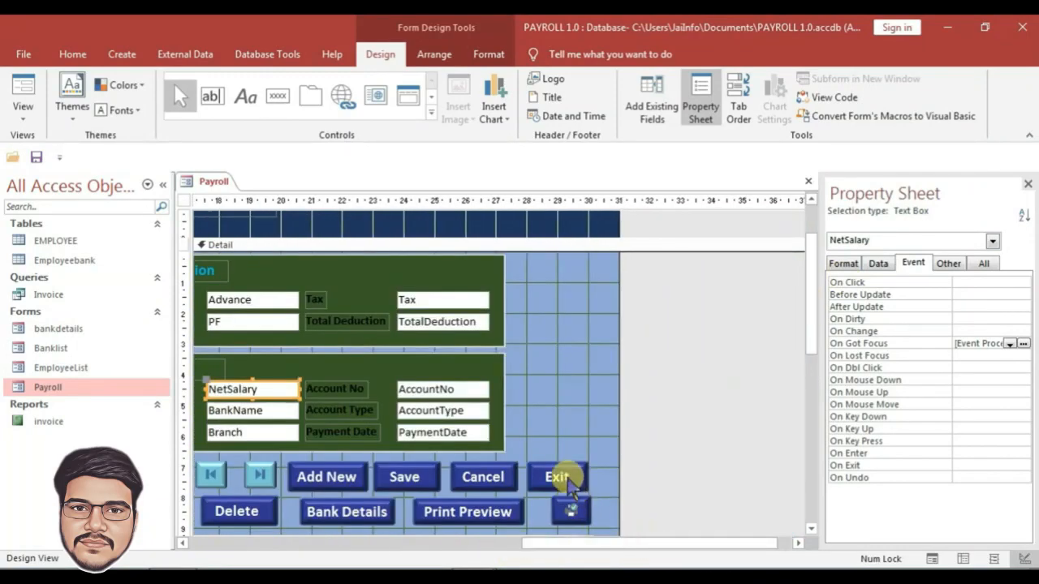
pyautogui.click(571, 486)
pyautogui.click(571, 414)
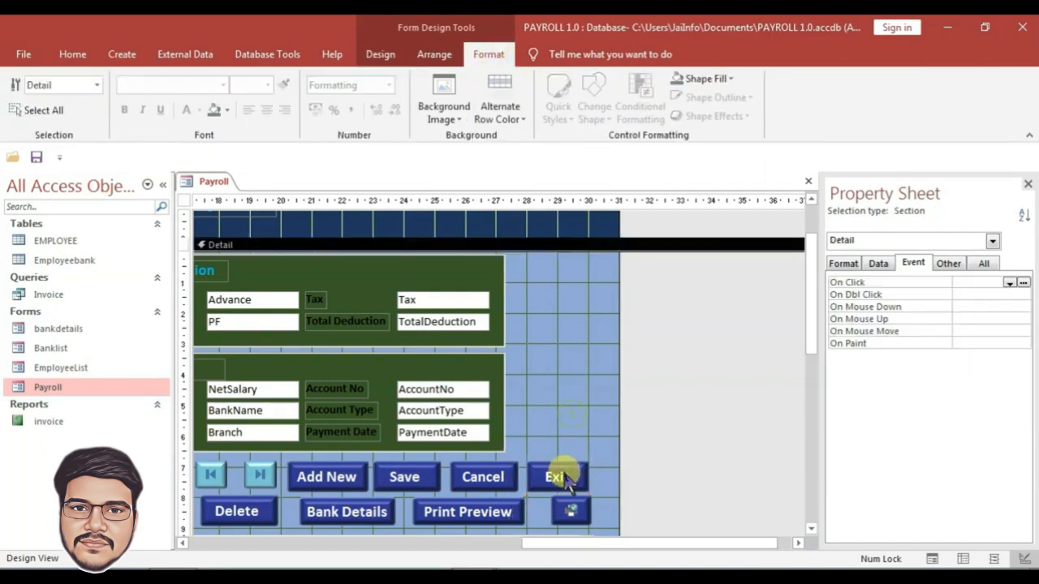
pyautogui.click(568, 481)
pyautogui.click(845, 264)
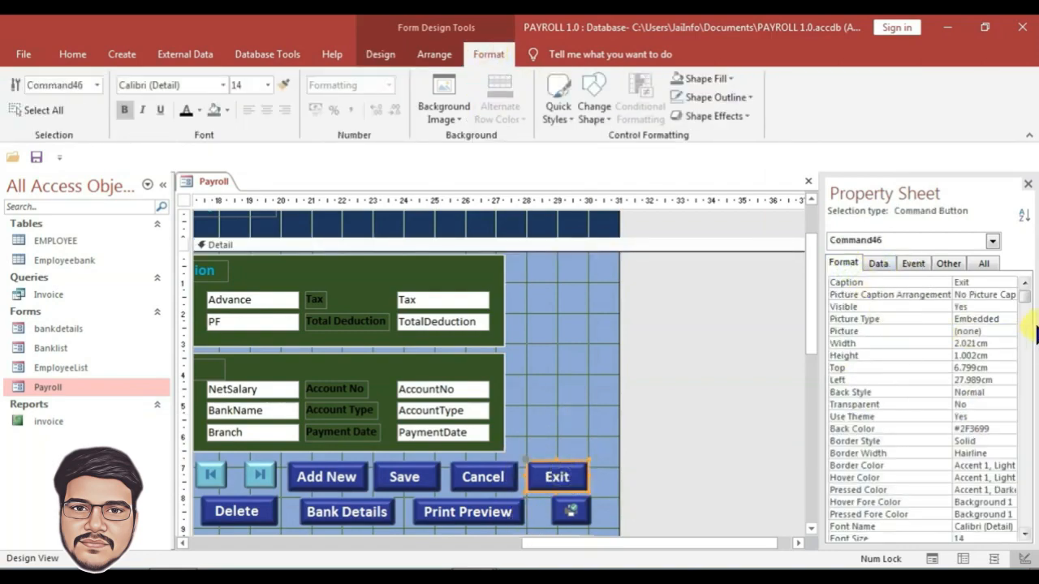
pyautogui.moveTo(1025, 298); pyautogui.dragTo(1024, 411)
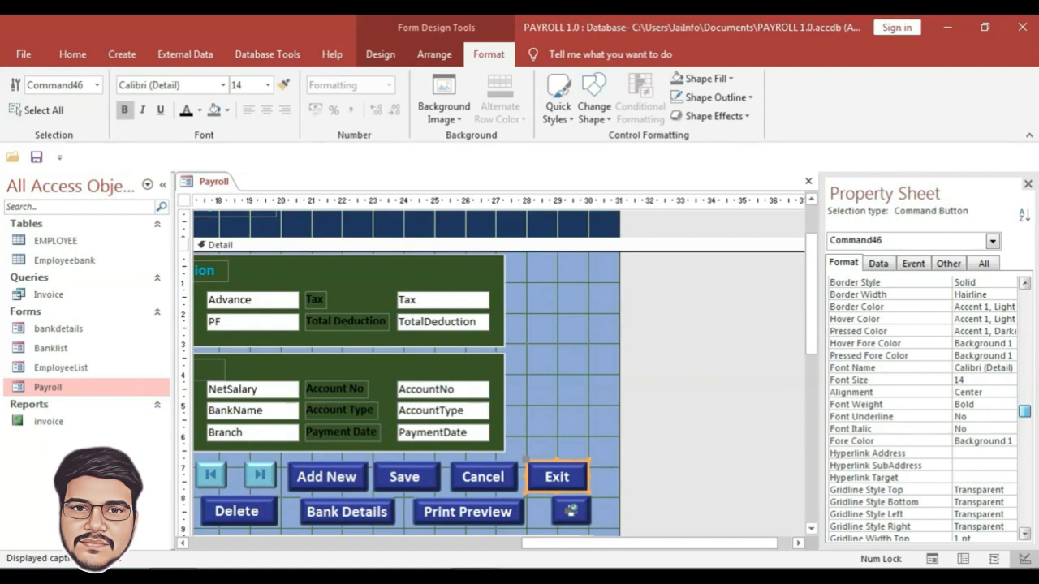
pyautogui.click(1000, 441)
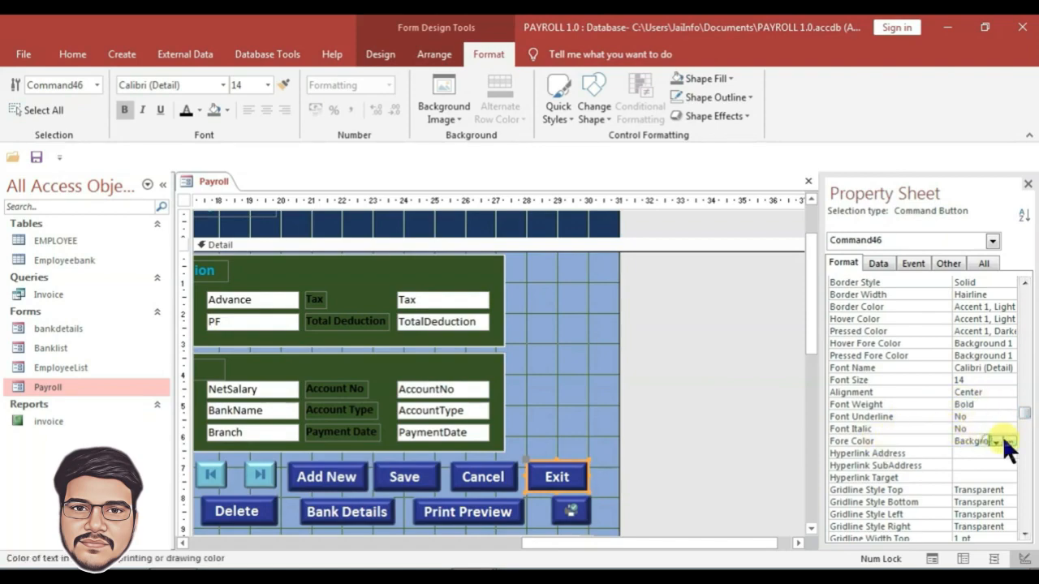
pyautogui.click(1005, 441)
pyautogui.click(915, 373)
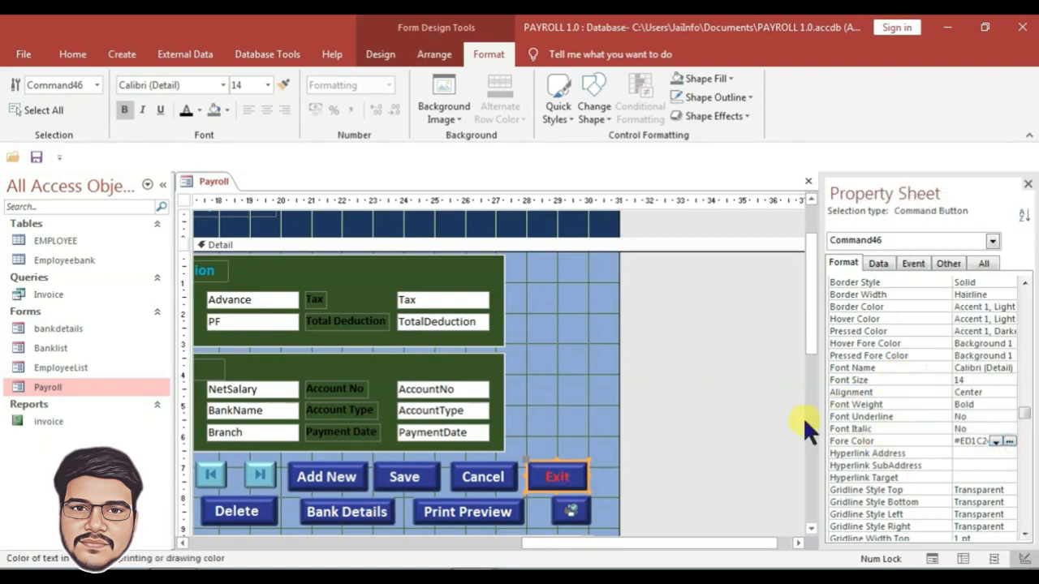
# - Assign an event procedure to the Exit button's On Click event and open its code
pyautogui.click(915, 263)
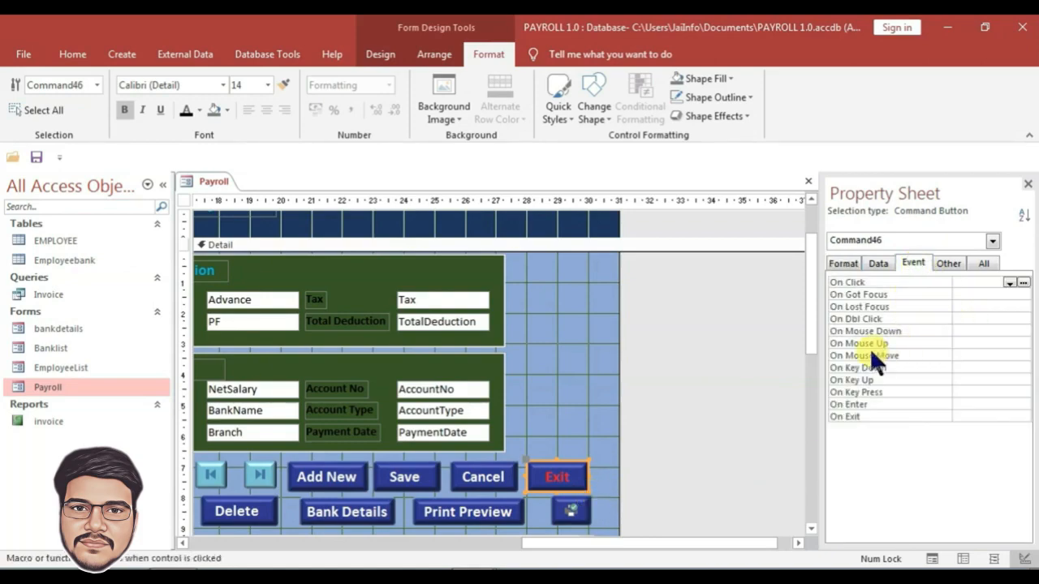
pyautogui.click(1009, 283)
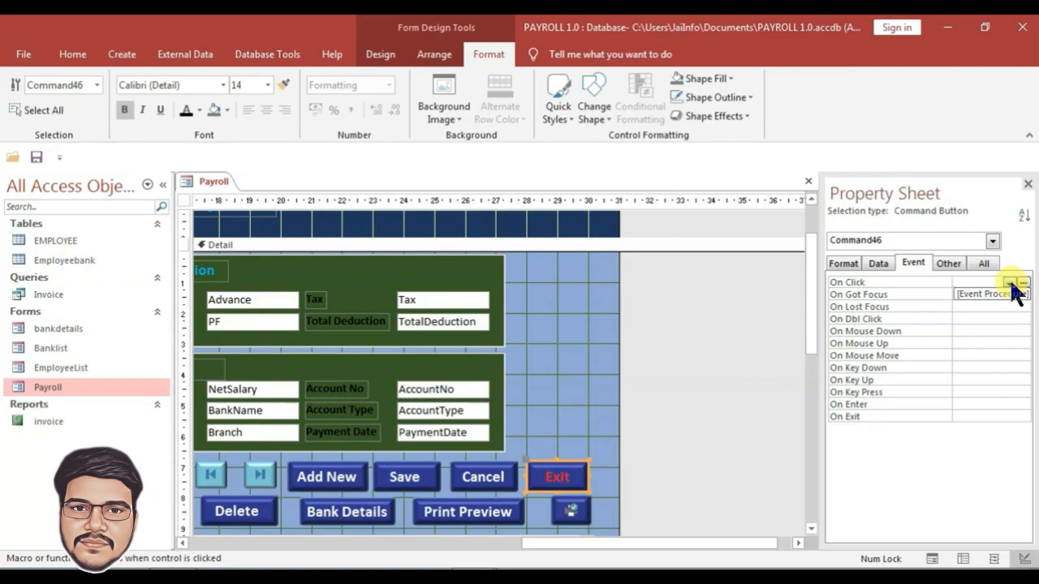
pyautogui.click(1007, 294)
pyautogui.click(1022, 281)
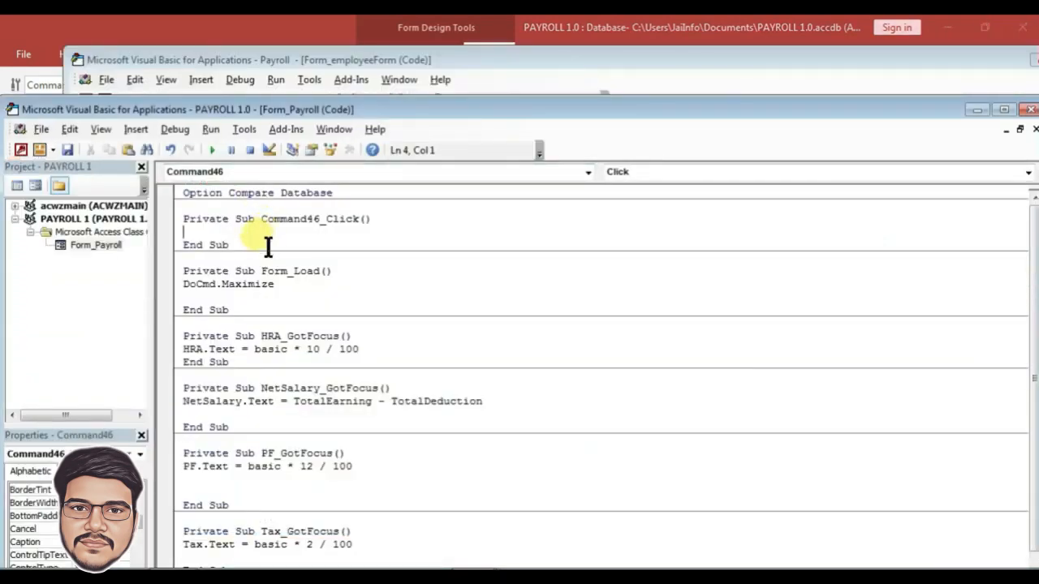
# - Enter Command46_Click code storing a vbYesNo + vbQuestion MsgBox "Do You Want To Exit?" titled "Quit" in Integer JK, running DoCmd.Quit acQuitSaveAll on vbYes, and close the editor
pyautogui.write('Dim JK As Integer JK = MsgBox("Do You Want To Exit? ", _ vbYesNo + vbQuestion, _ "Quit") If JK = vbYes Then DoCmd.Quit acQuitSaveAll End If')
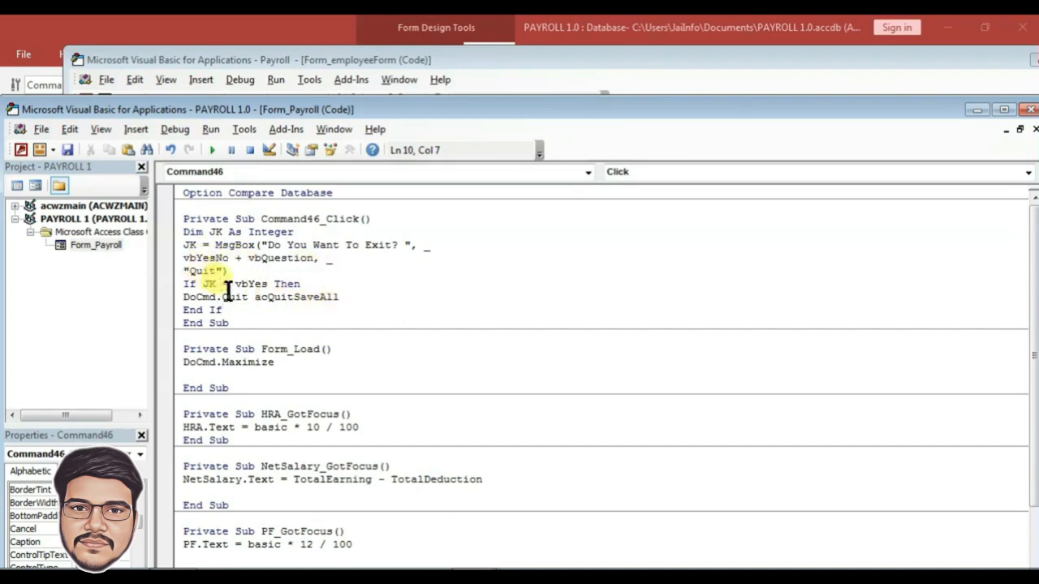
pyautogui.moveTo(823, 107); pyautogui.dragTo(728, 105)
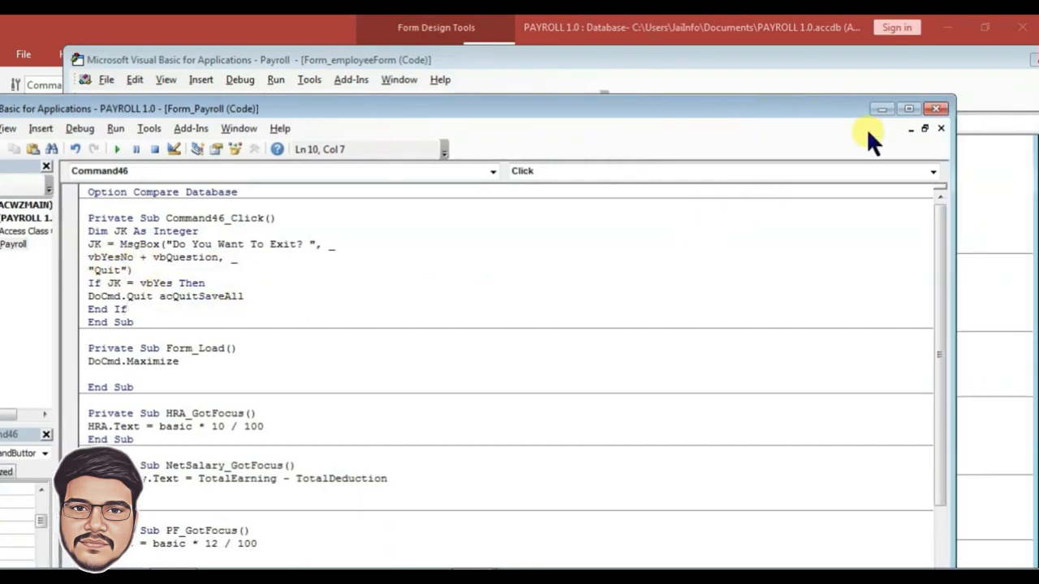
pyautogui.click(939, 108)
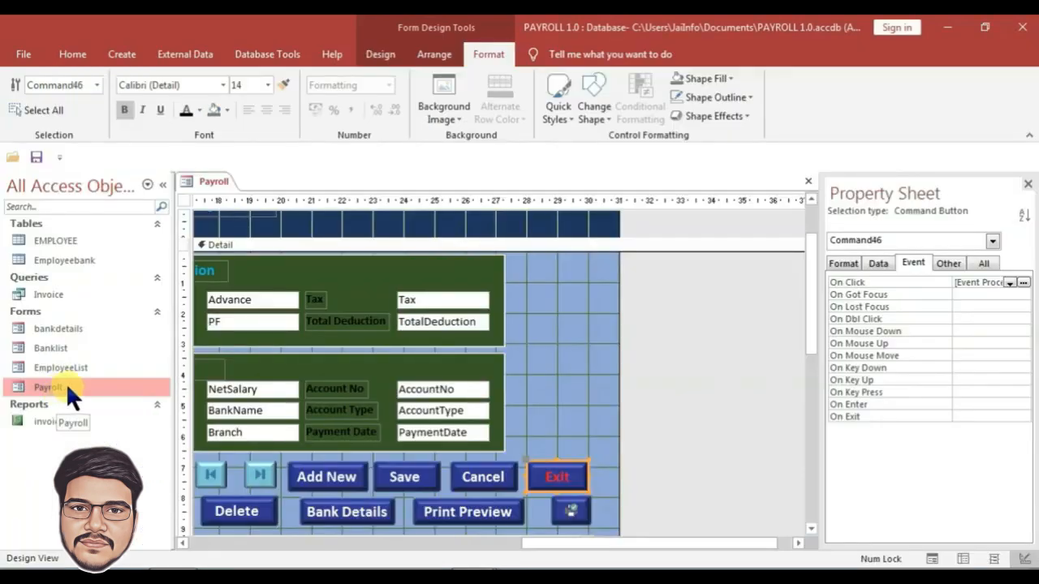
# - Test the Payroll form's Exit button, decline the exit confirmation, and close the form
pyautogui.doubleClick(67, 387)
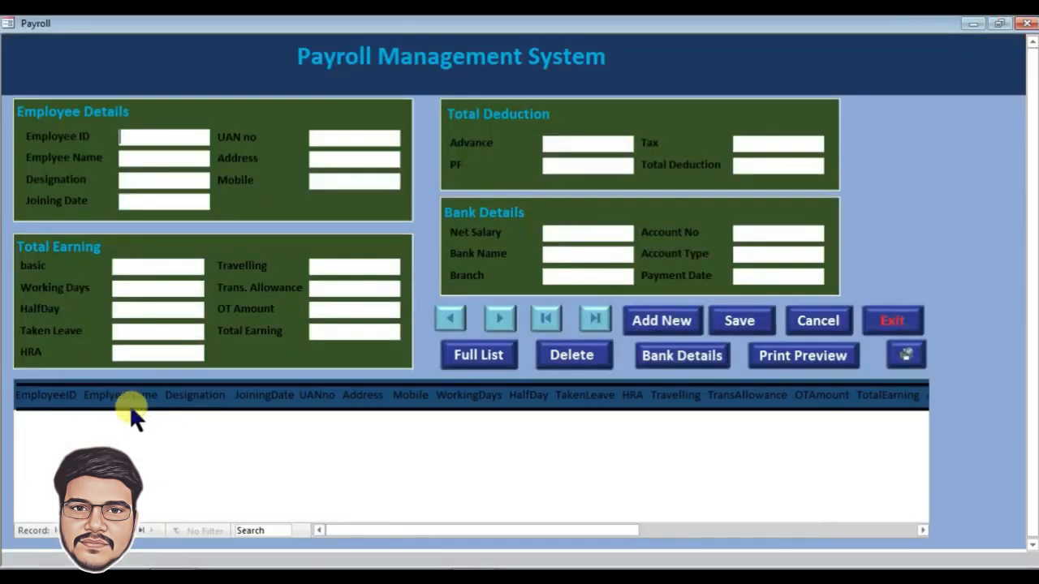
pyautogui.click(898, 318)
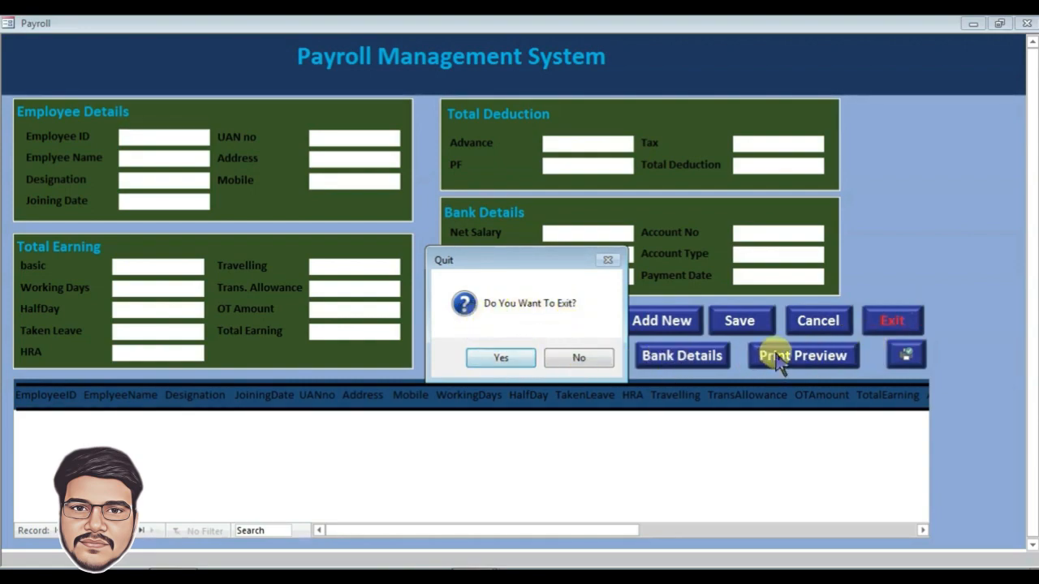
pyautogui.click(568, 351)
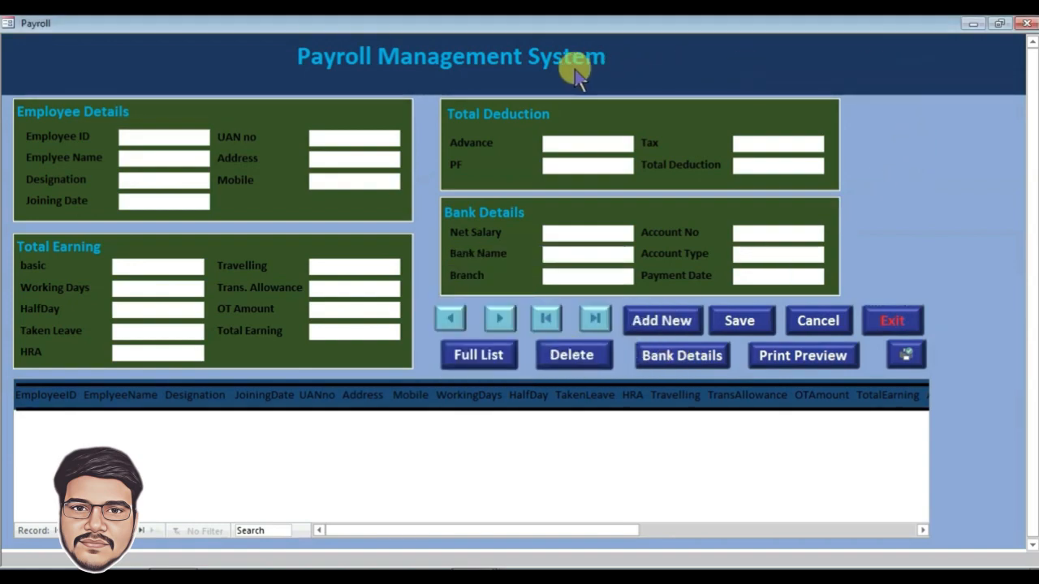
pyautogui.click(1026, 22)
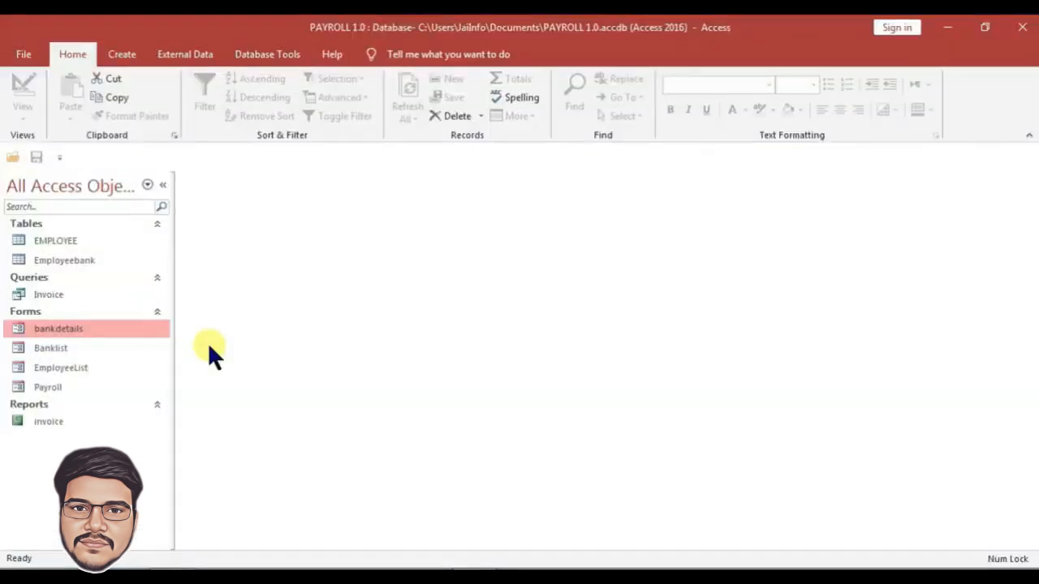
# - Open the bankdetails form in Design View and place a command button below Full List with the Open Form action from Form Operations
pyautogui.rightClick(87, 329)
pyautogui.click(136, 382)
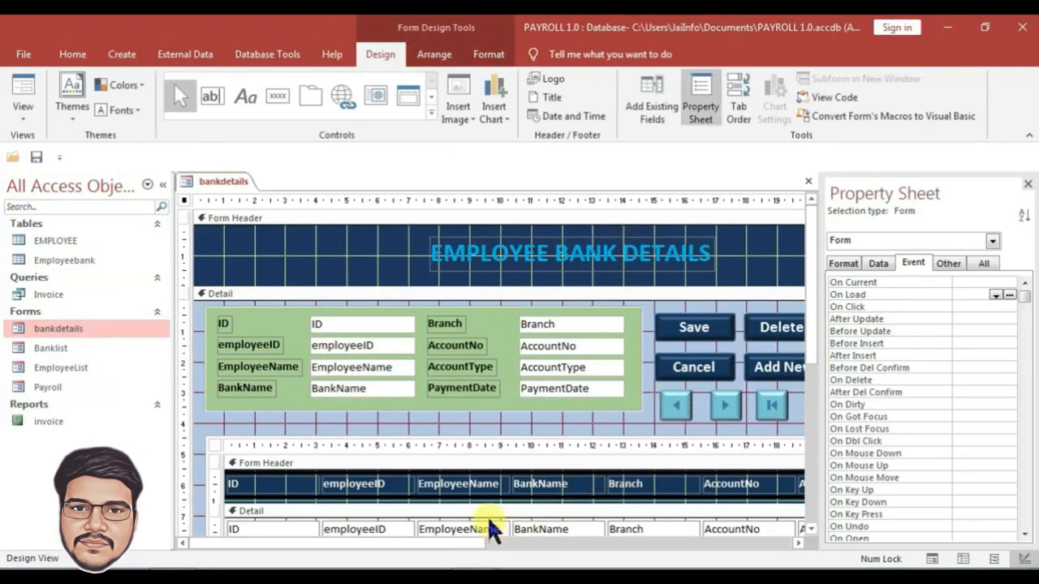
pyautogui.moveTo(462, 543); pyautogui.dragTo(599, 562)
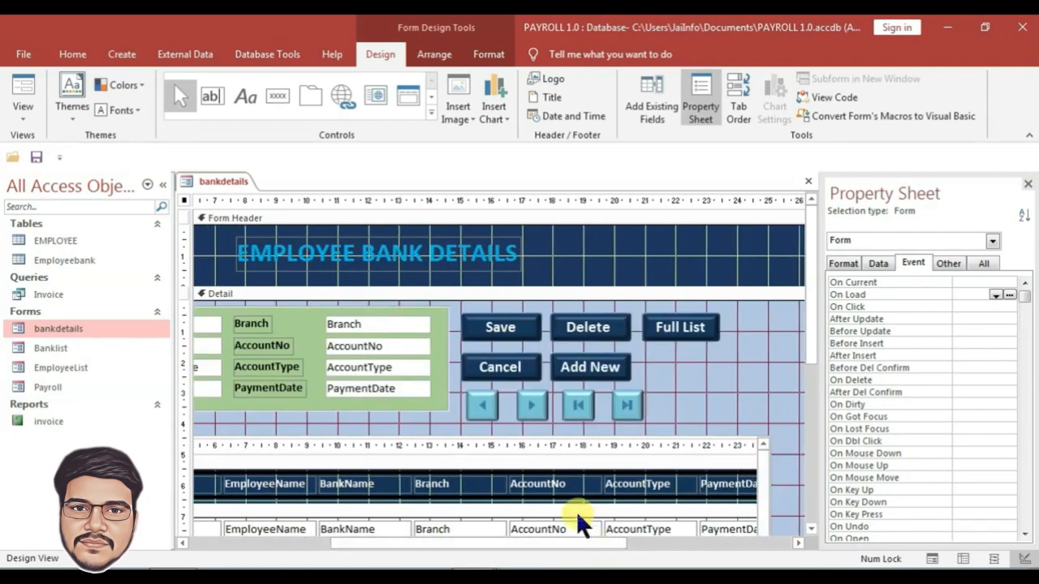
pyautogui.click(277, 96)
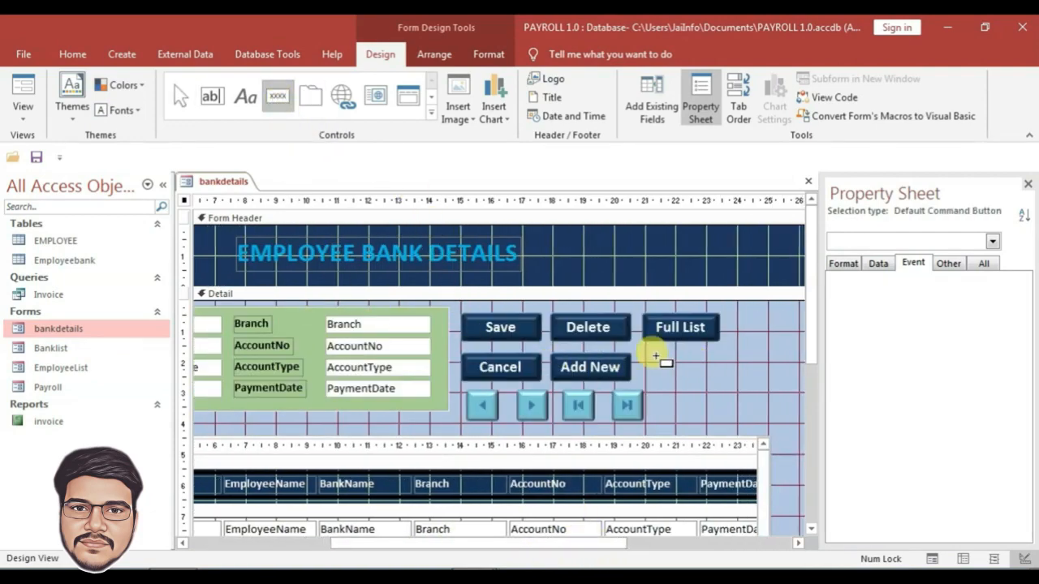
pyautogui.click(655, 355)
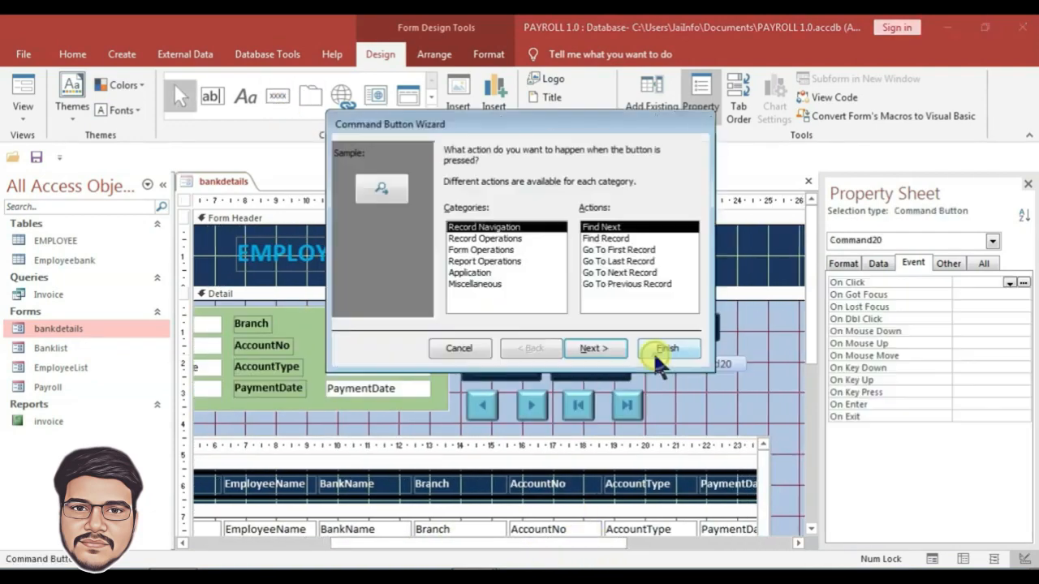
pyautogui.click(482, 250)
pyautogui.click(591, 251)
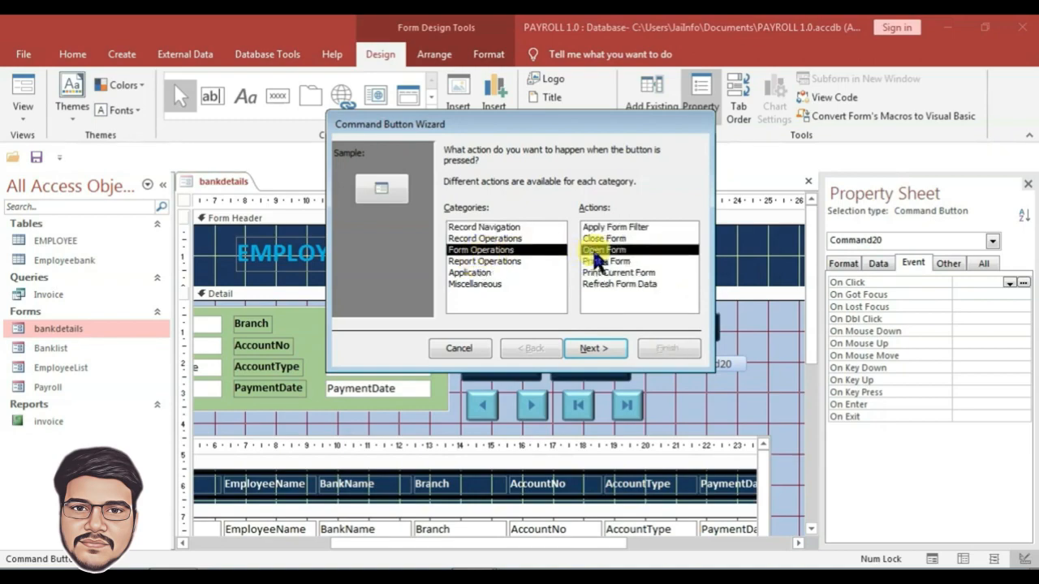
pyautogui.click(593, 348)
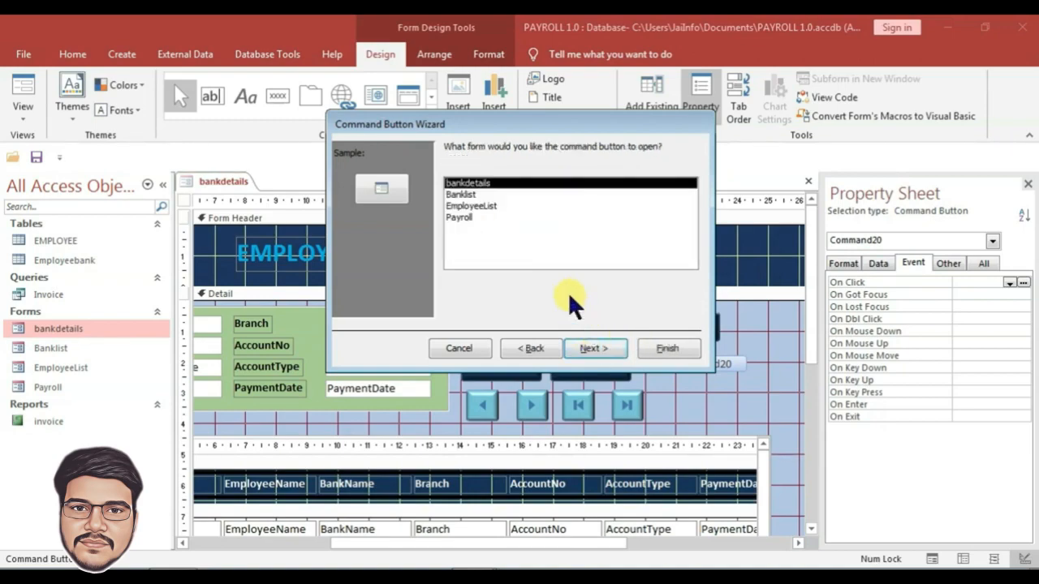
# - Make the button open the Payroll form and find specific data by matching employeeID in bankdetails to EmployeeID in Payroll
pyautogui.click(467, 216)
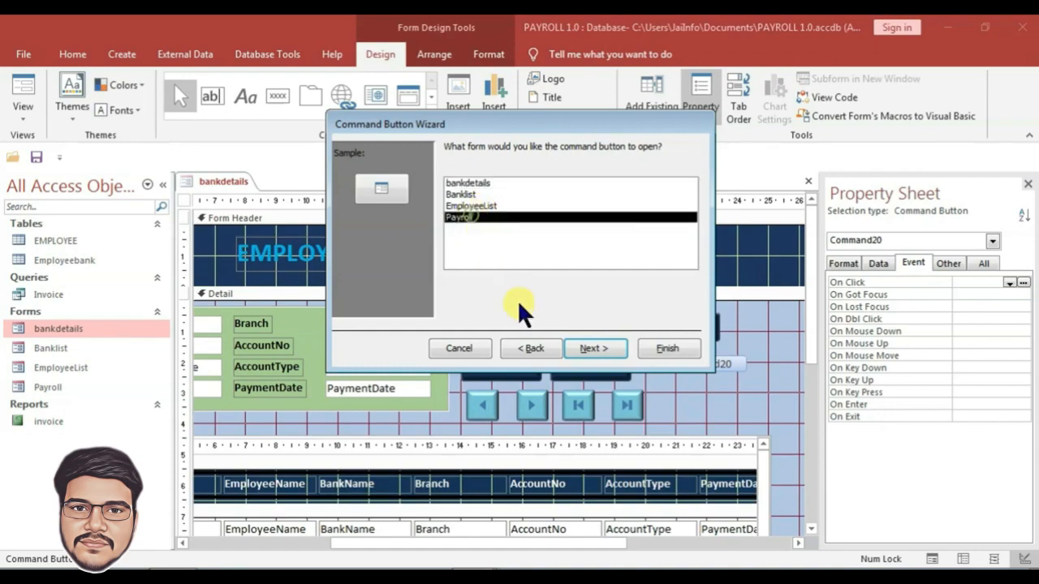
pyautogui.click(593, 346)
pyautogui.click(529, 230)
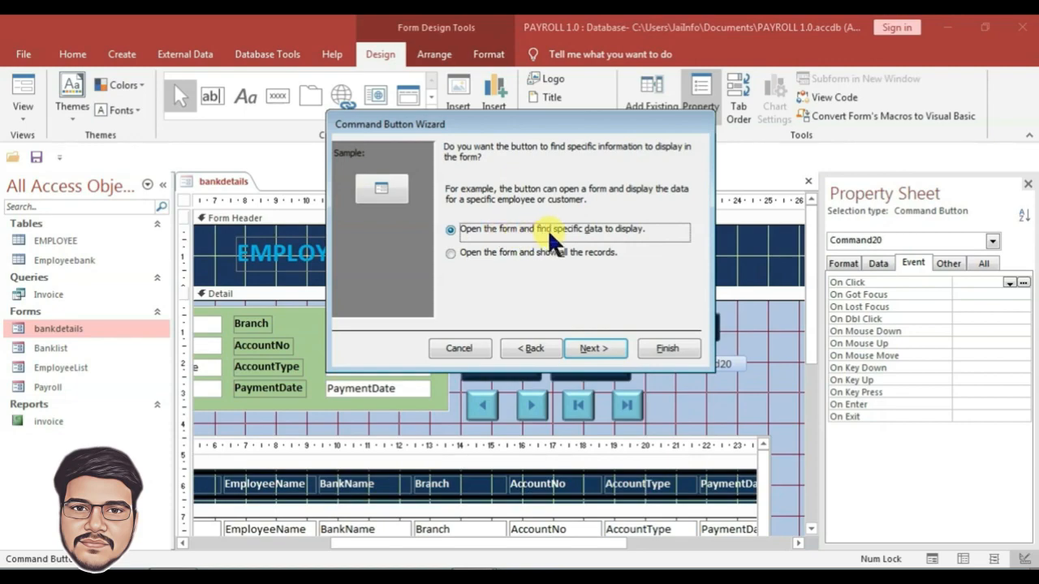
pyautogui.click(599, 348)
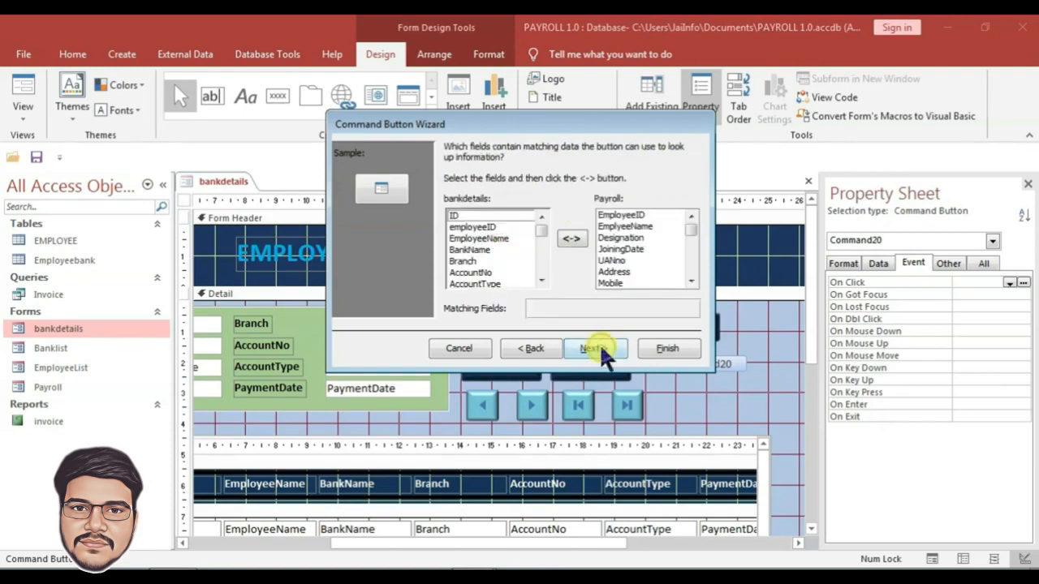
pyautogui.click(473, 229)
pyautogui.click(635, 215)
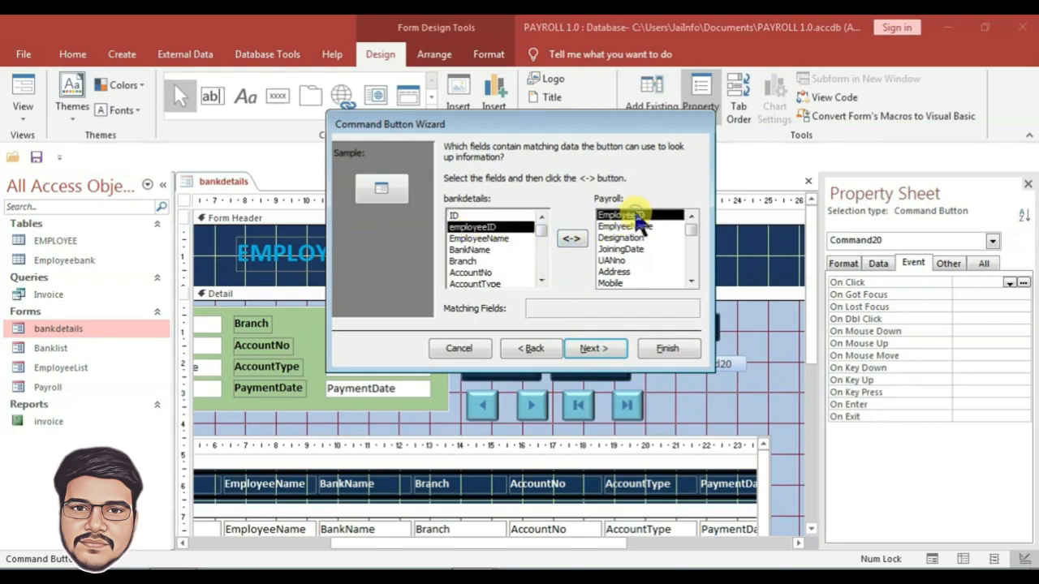
pyautogui.click(570, 238)
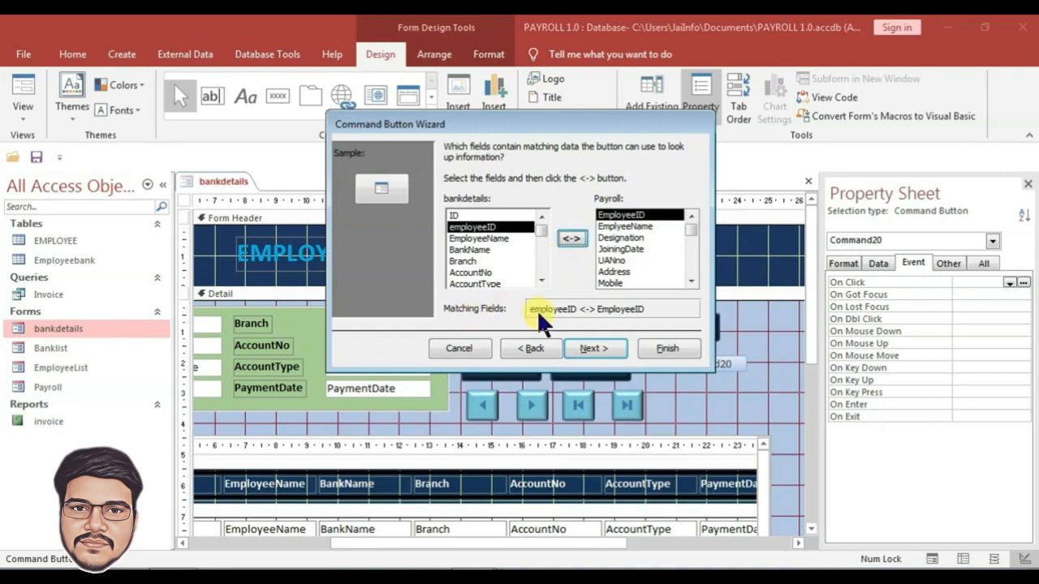
pyautogui.click(588, 347)
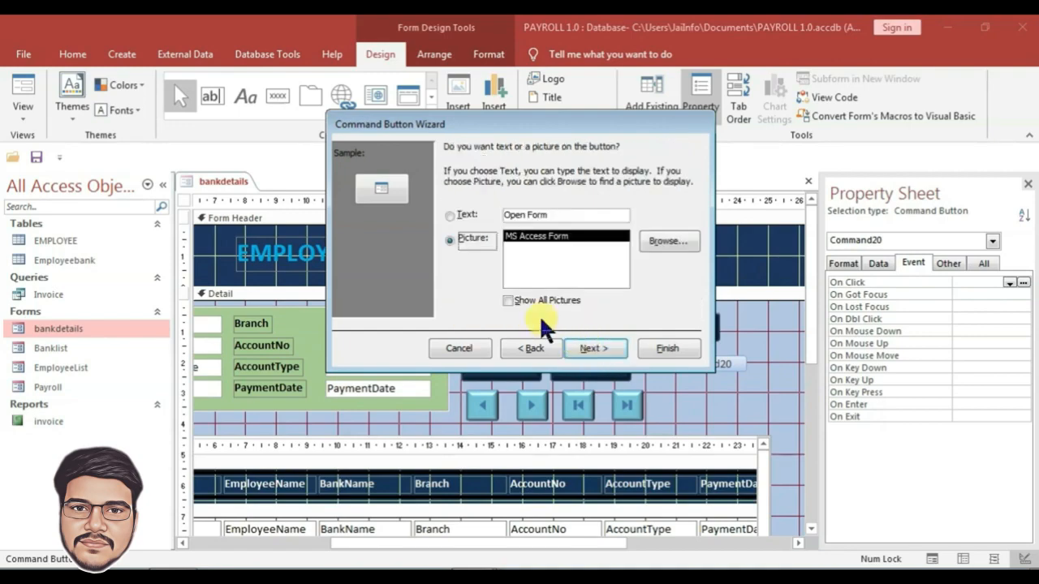
# - Give the button the text "Open Payroll", finish the wizard, and close the bankdetails form
pyautogui.click(449, 216)
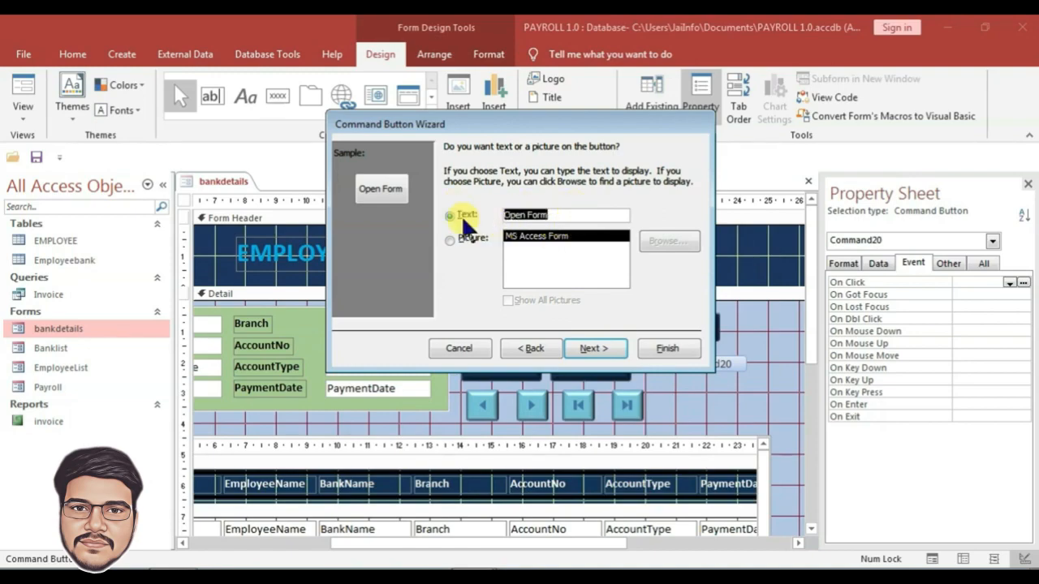
pyautogui.press('Left')
pyautogui.press('End')
pyautogui.press('BackSpace')
pyautogui.press('BackSpace')
pyautogui.press('BackSpace')
pyautogui.press('BackSpace')
pyautogui.press('BackSpace')
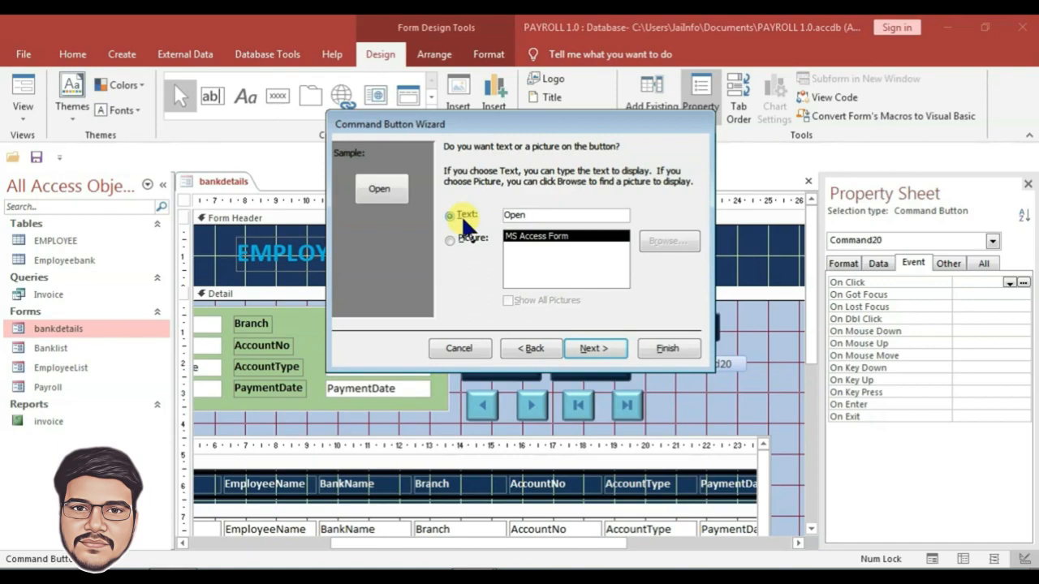
pyautogui.write('Payroll')
pyautogui.click(597, 348)
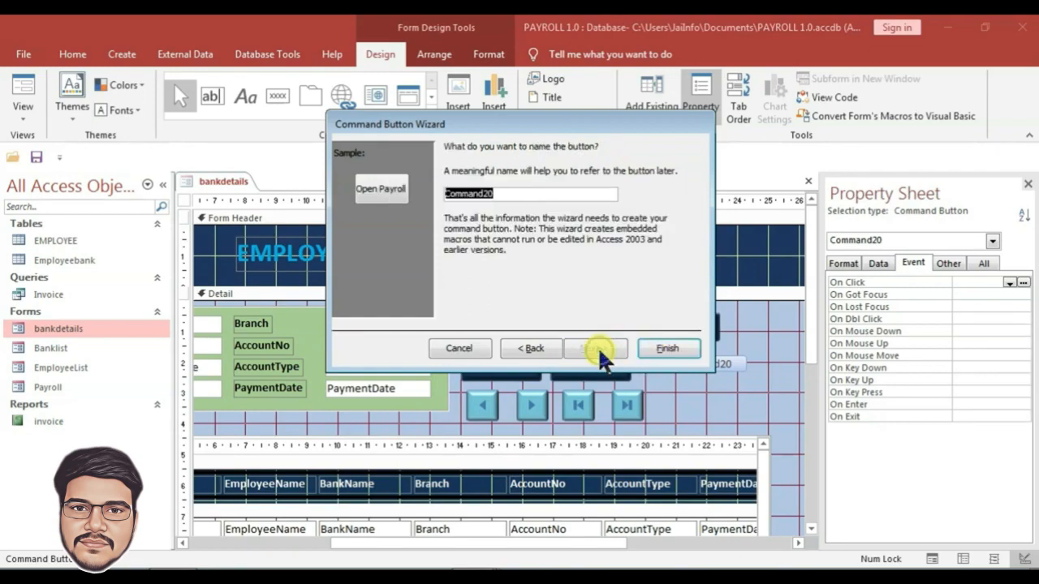
pyautogui.click(667, 349)
pyautogui.click(765, 411)
pyautogui.scroll(-1, 765, 412)
pyautogui.scroll(2, 766, 410)
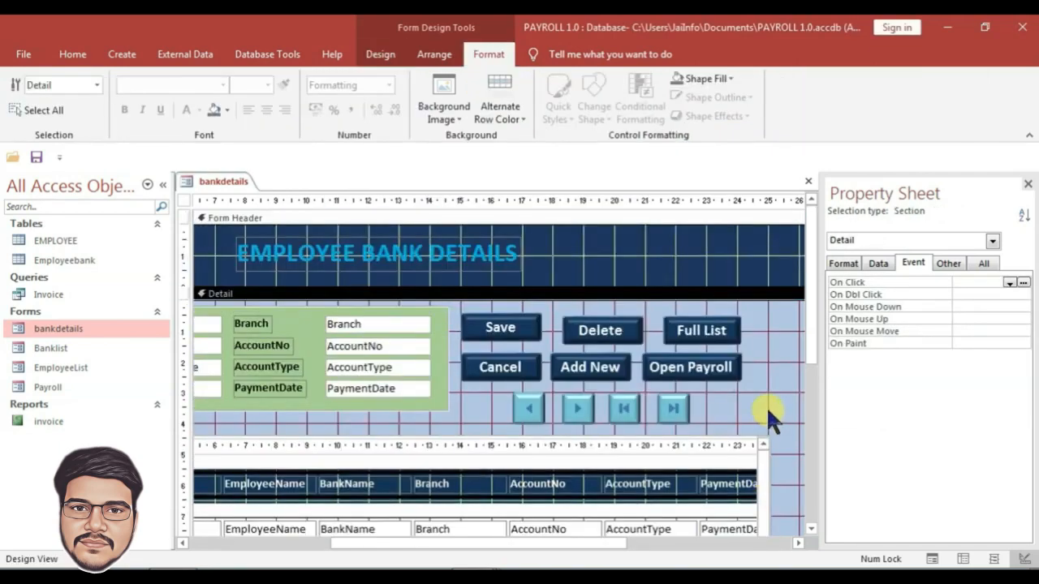
pyautogui.hotkey('ctrl', 'w')
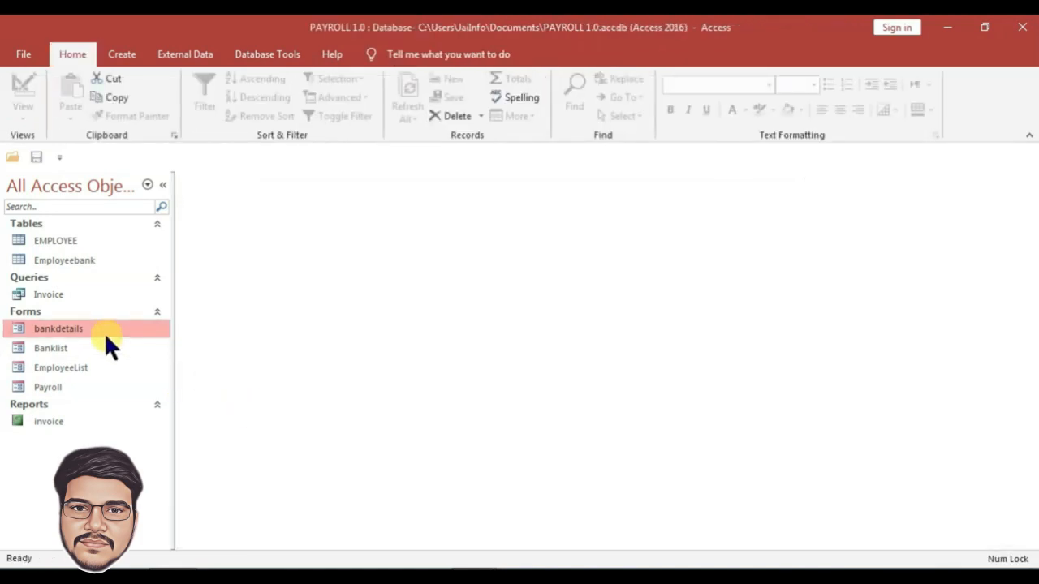
# - Open the bankdetails form, switch it to Design View, and reword the first-column labels as Employee ID, Employee Name and Bank Name
pyautogui.doubleClick(73, 330)
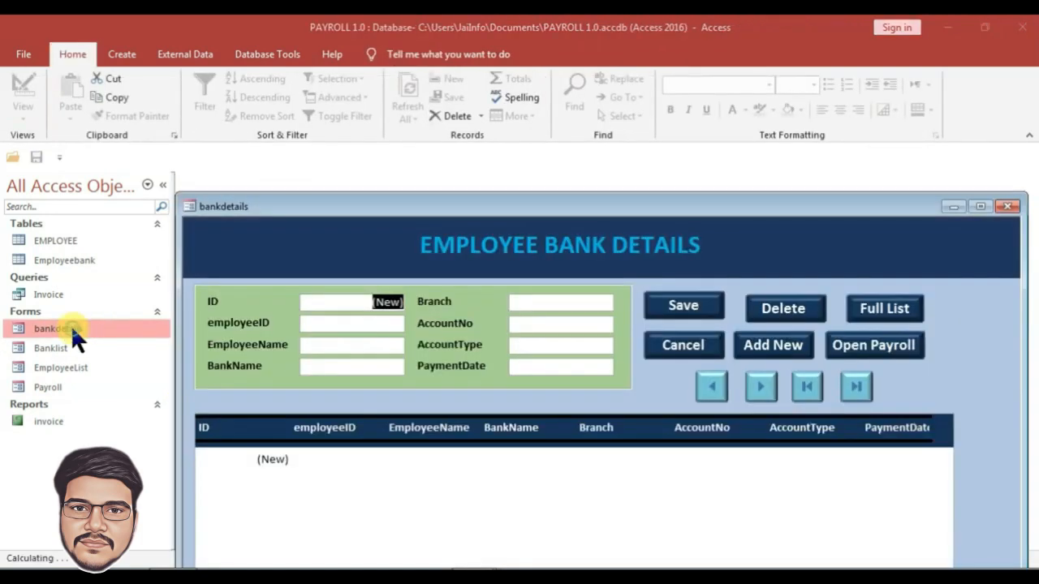
pyautogui.moveTo(610, 197); pyautogui.dragTo(576, 55)
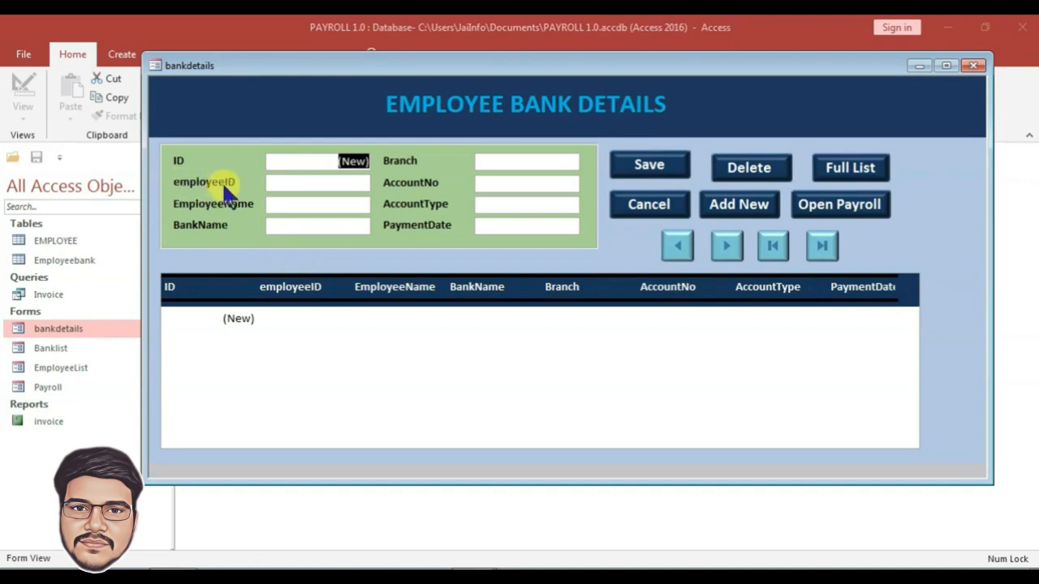
pyautogui.rightClick(308, 261)
pyautogui.click(345, 305)
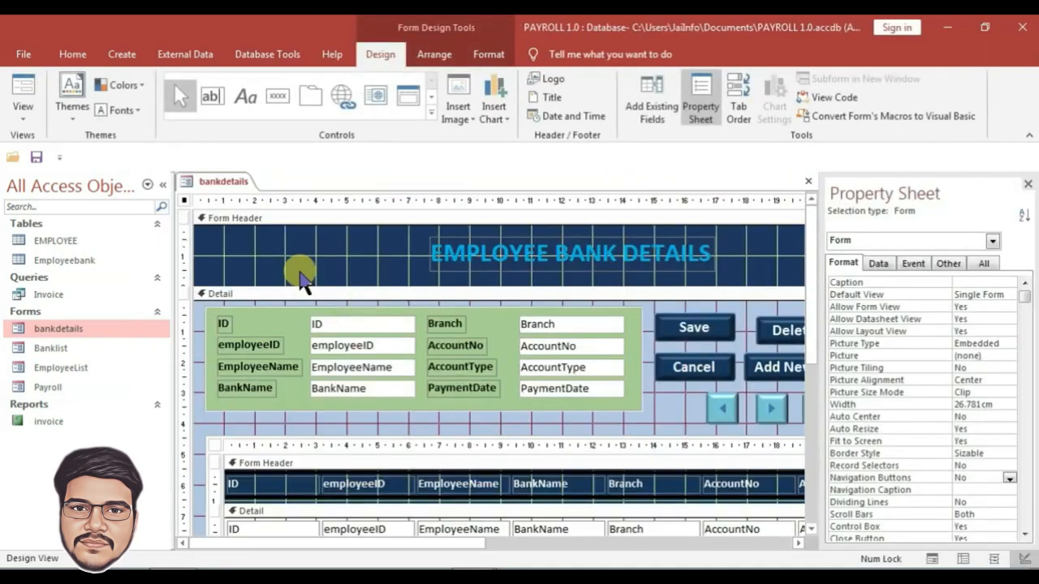
pyautogui.click(237, 342)
pyautogui.click(220, 344)
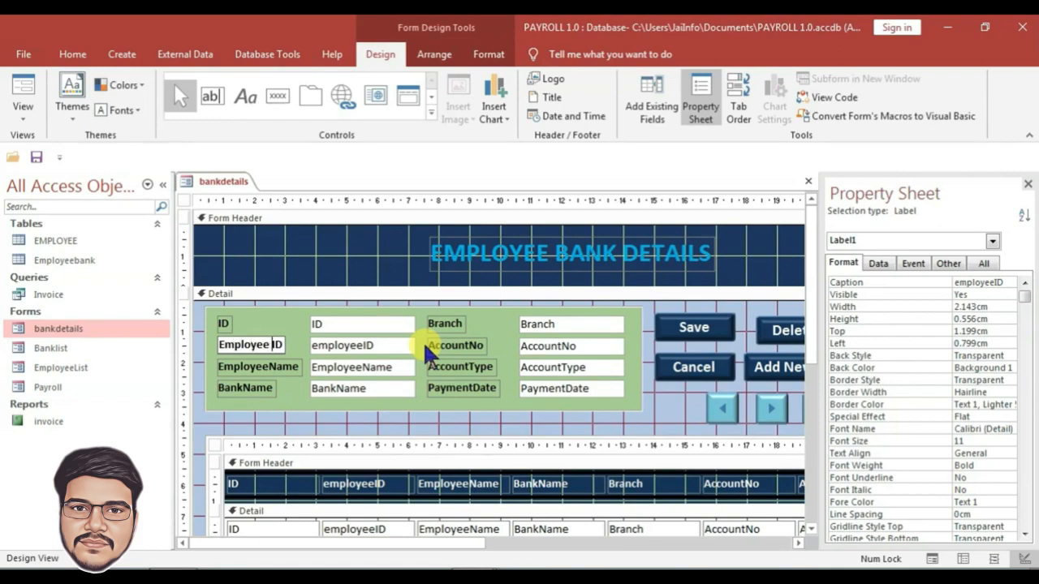
pyautogui.click(256, 366)
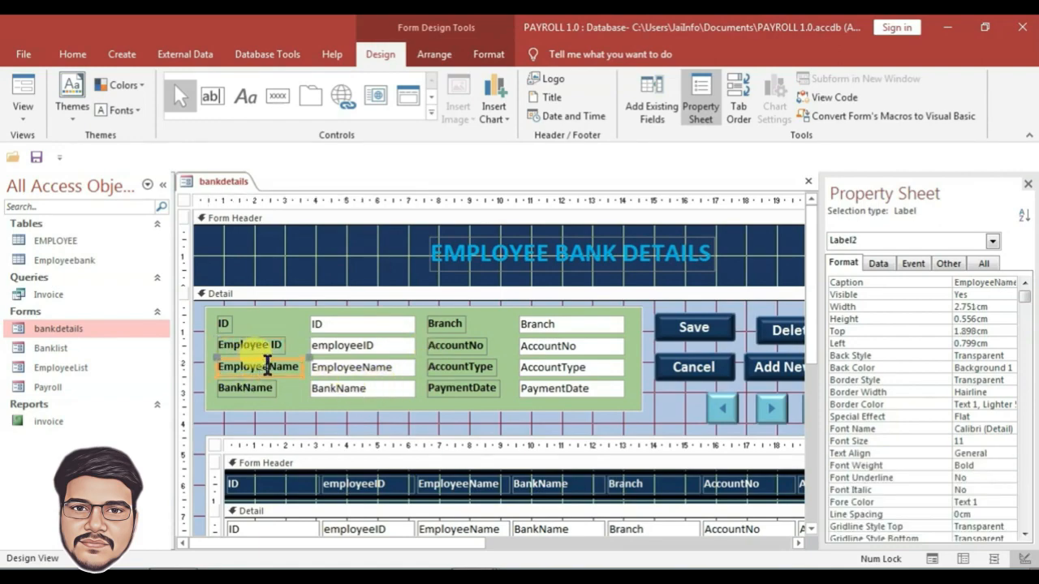
pyautogui.click(268, 366)
pyautogui.click(245, 395)
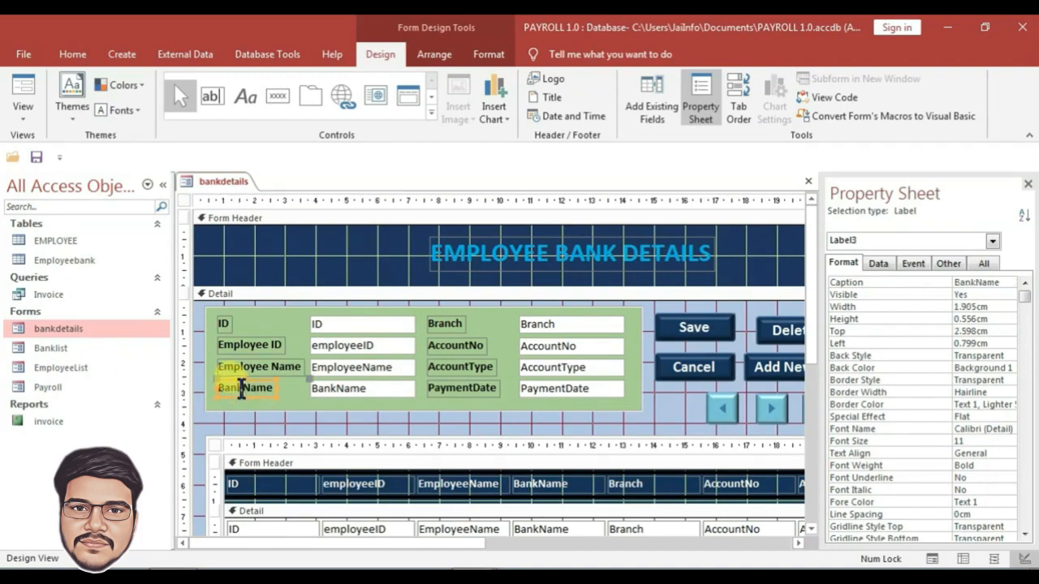
pyautogui.click(258, 388)
# - Reword the second-column labels as Account No, Account Type and Payment Date, then save and close the bankdetails form
pyautogui.click(456, 346)
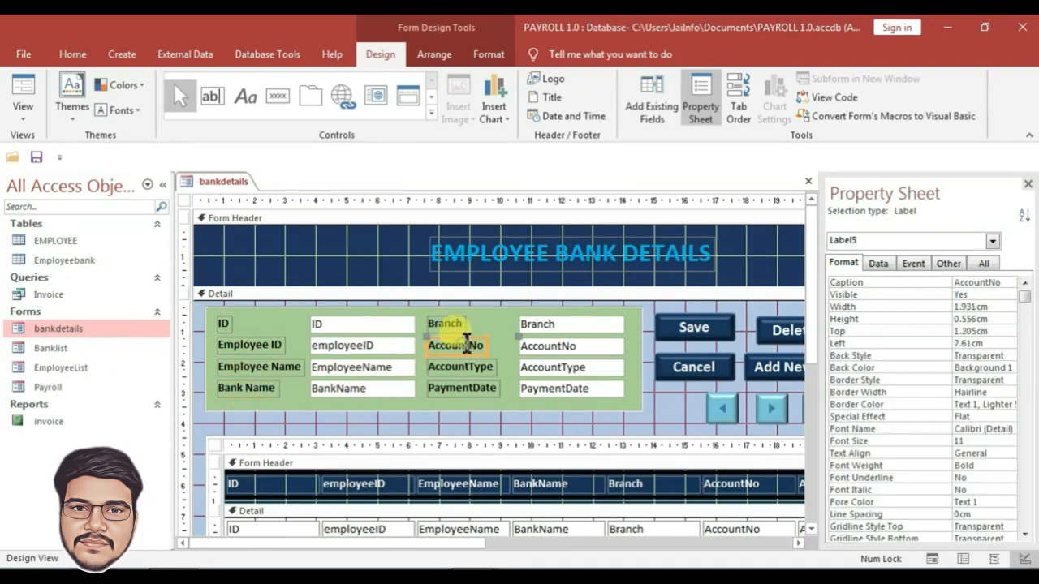
pyautogui.click(471, 346)
pyautogui.click(466, 367)
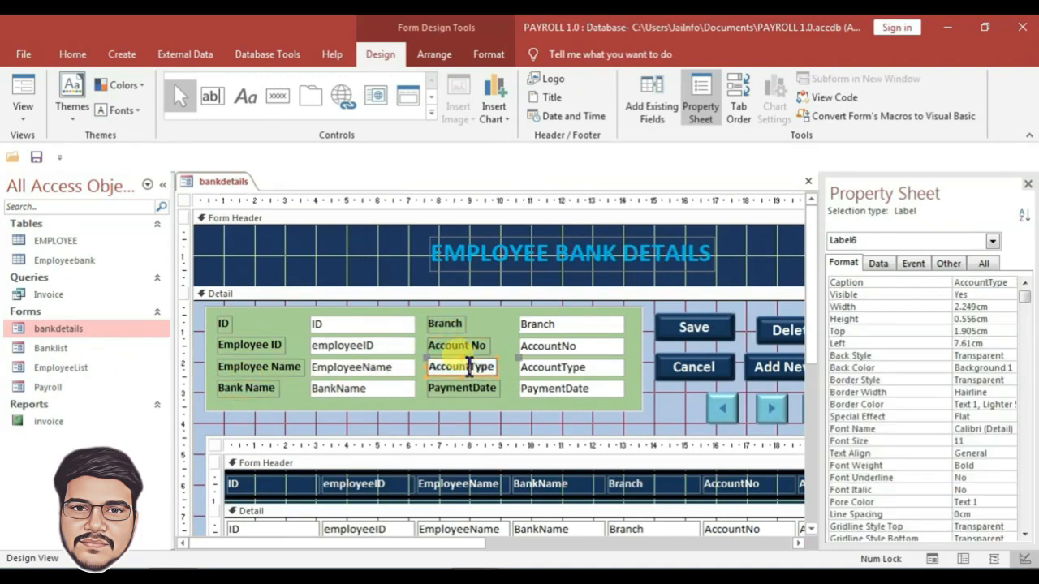
pyautogui.click(472, 367)
pyautogui.click(476, 387)
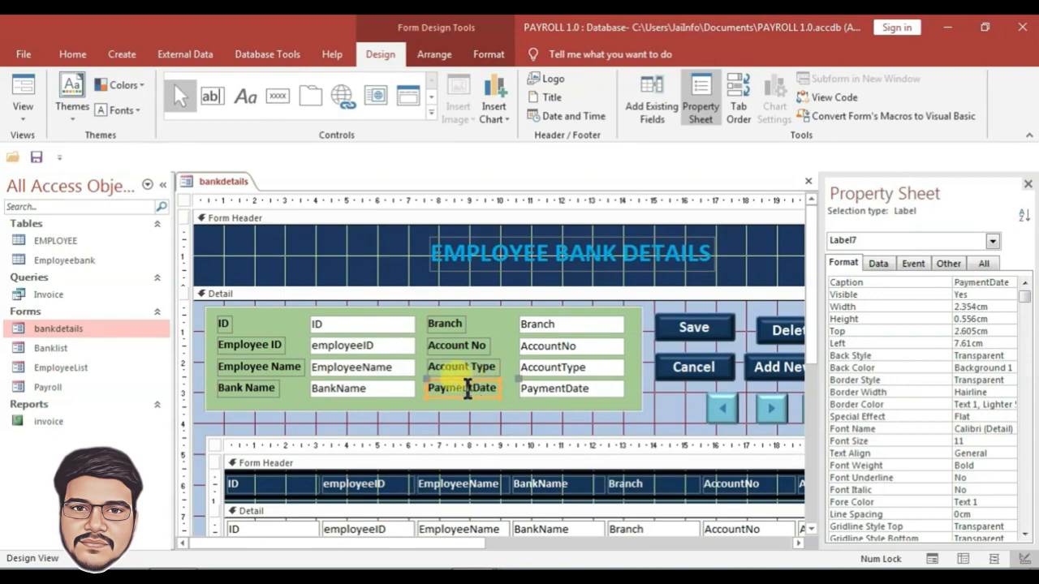
pyautogui.click(473, 387)
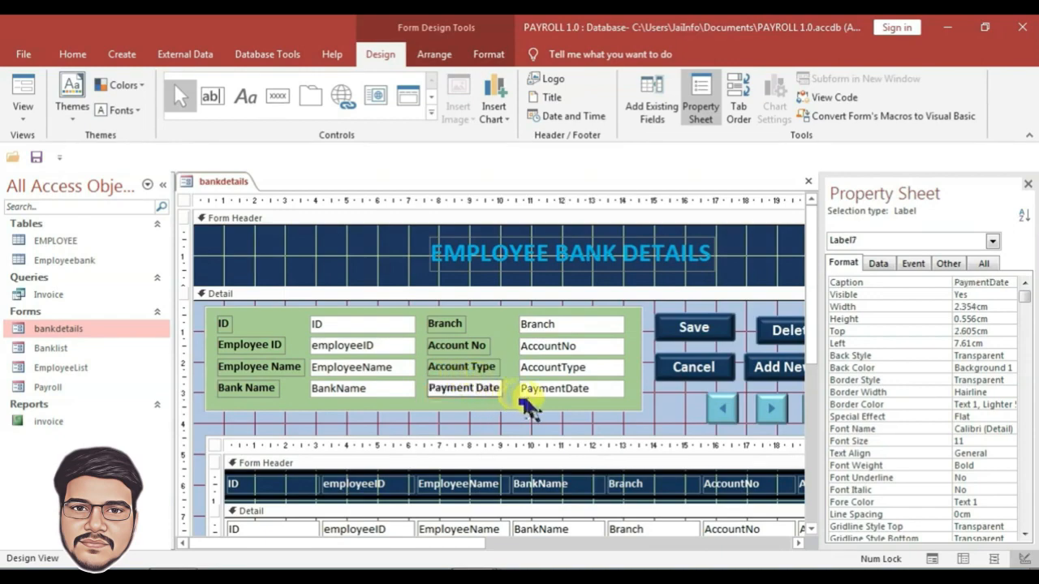
pyautogui.hotkey('ctrl', 's')
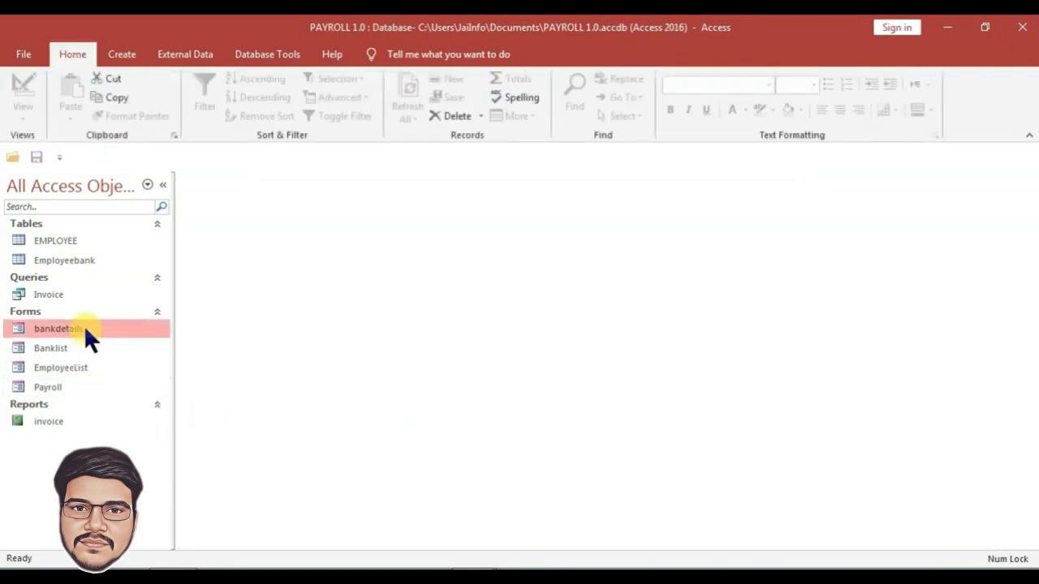
# - Open the bankdetails form and fill a record with the employee's ID and name, bank SBI, branch BELGAUM, account number and account type SAVING
pyautogui.doubleClick(85, 327)
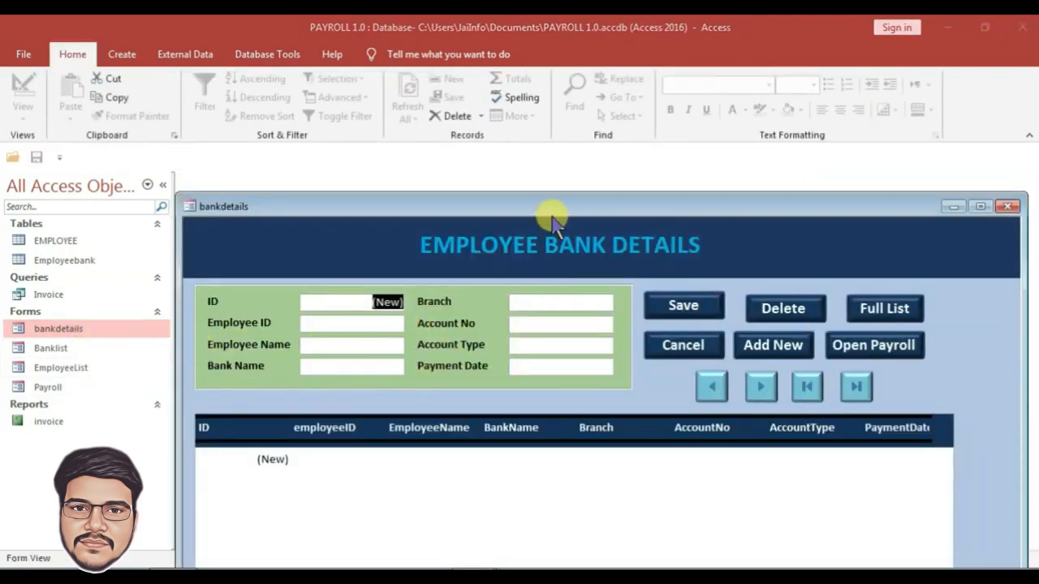
pyautogui.moveTo(550, 209); pyautogui.dragTo(549, 128)
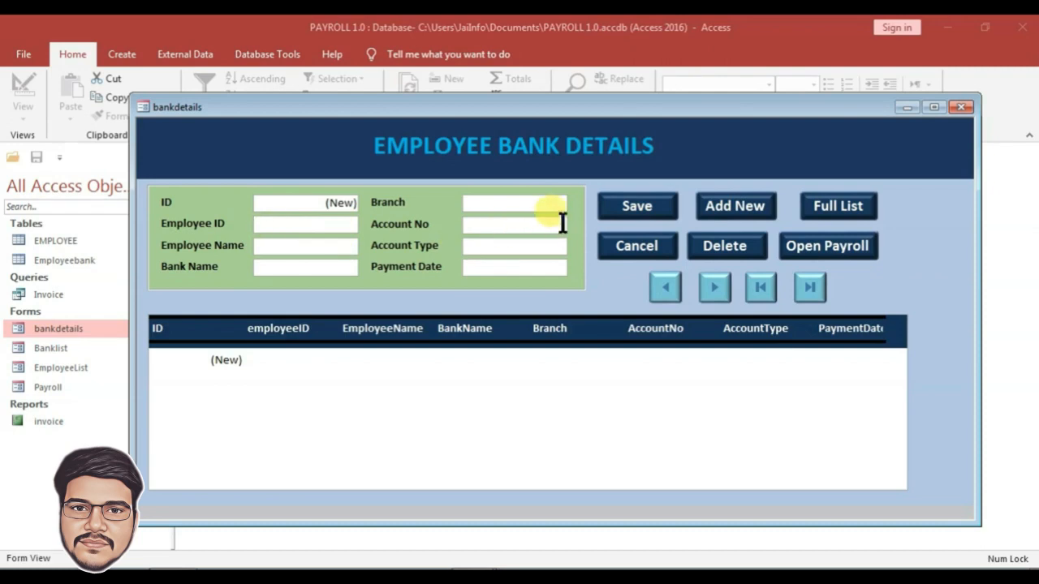
pyautogui.write('E01')
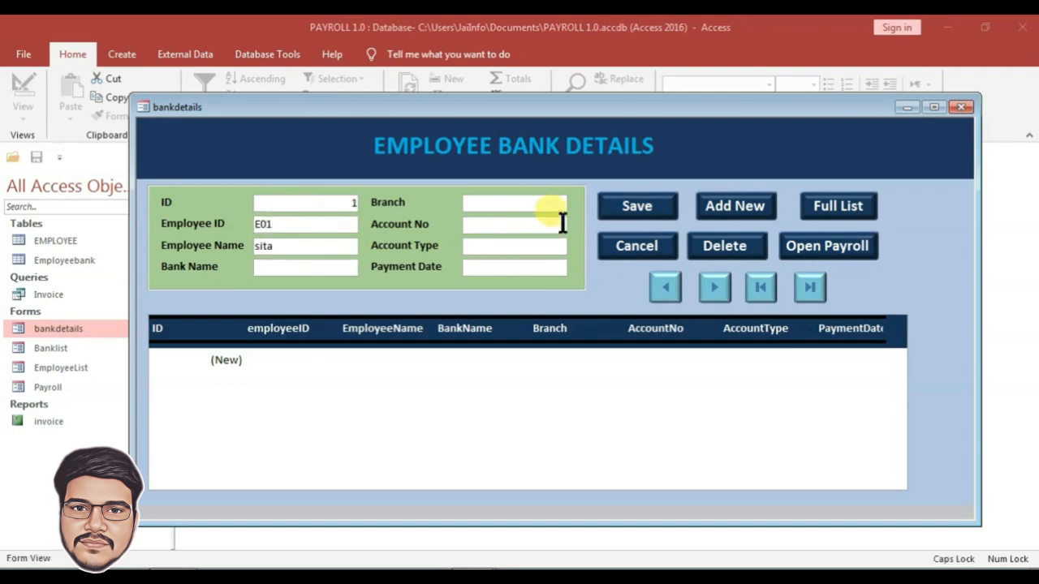
pyautogui.write('BELGAUM')
pyautogui.press('Tab')
pyautogui.write('000000001')
pyautogui.press('Tab')
pyautogui.write('SAVING')
pyautogui.press('Tab')
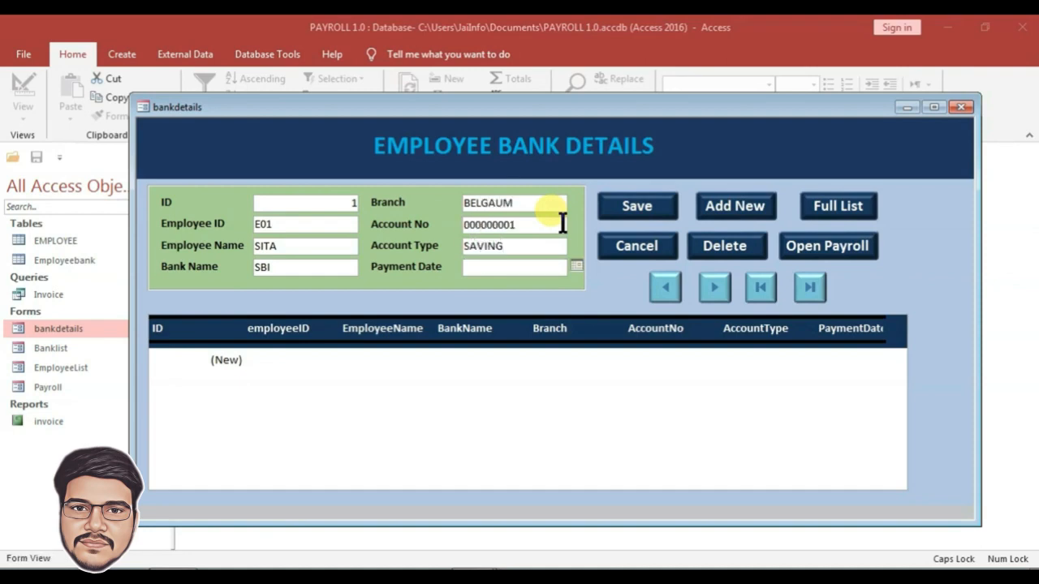
# - Set the record's Payment Date to 10-03-2023 and save the record
pyautogui.click(577, 265)
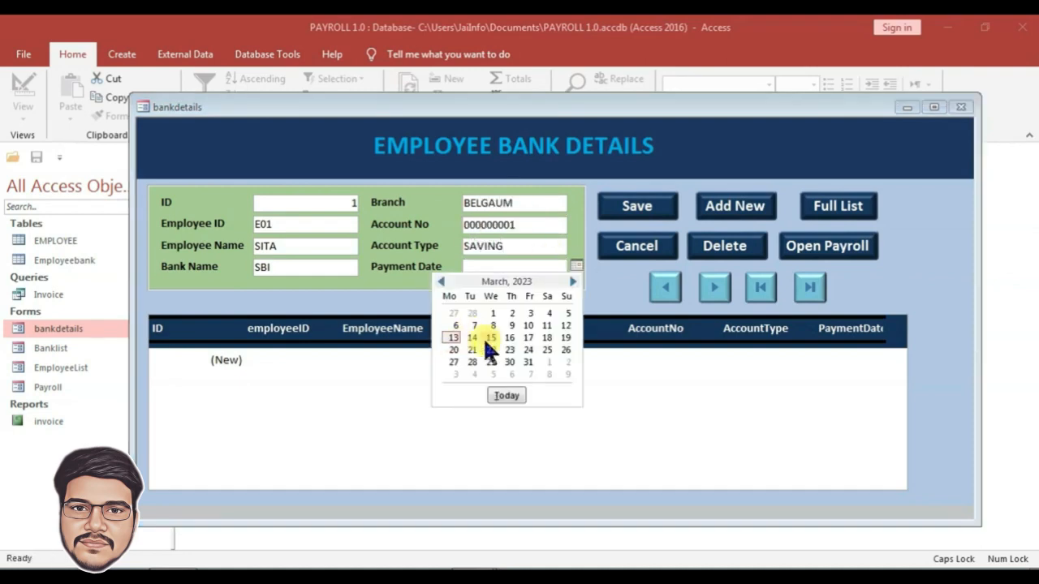
pyautogui.click(529, 325)
pyautogui.click(657, 209)
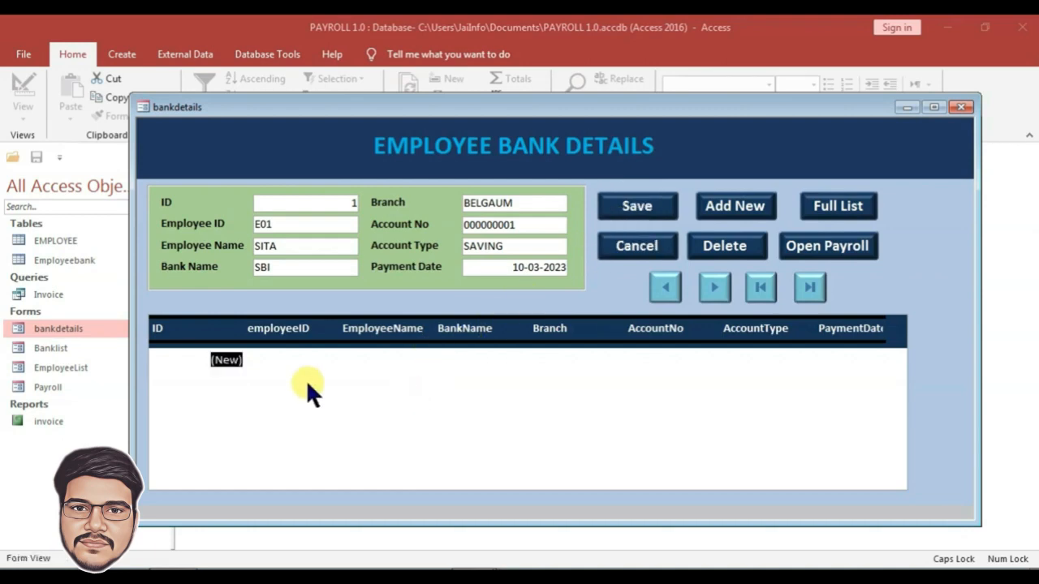
# - Switch bankdetails to Design View, and create a blank form in Design View with Employeebank as its record source
pyautogui.rightClick(329, 301)
pyautogui.click(359, 342)
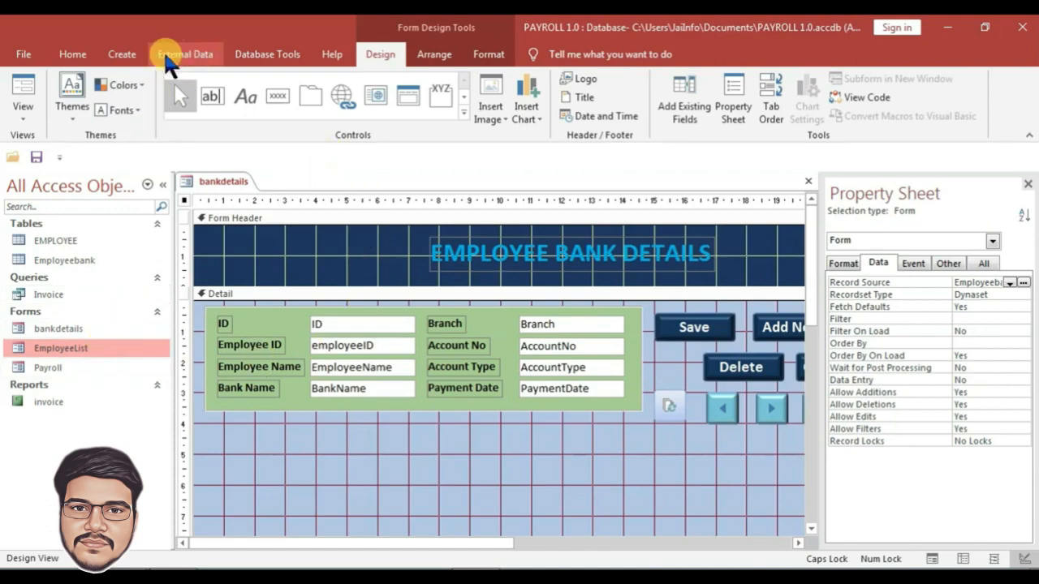
pyautogui.click(116, 52)
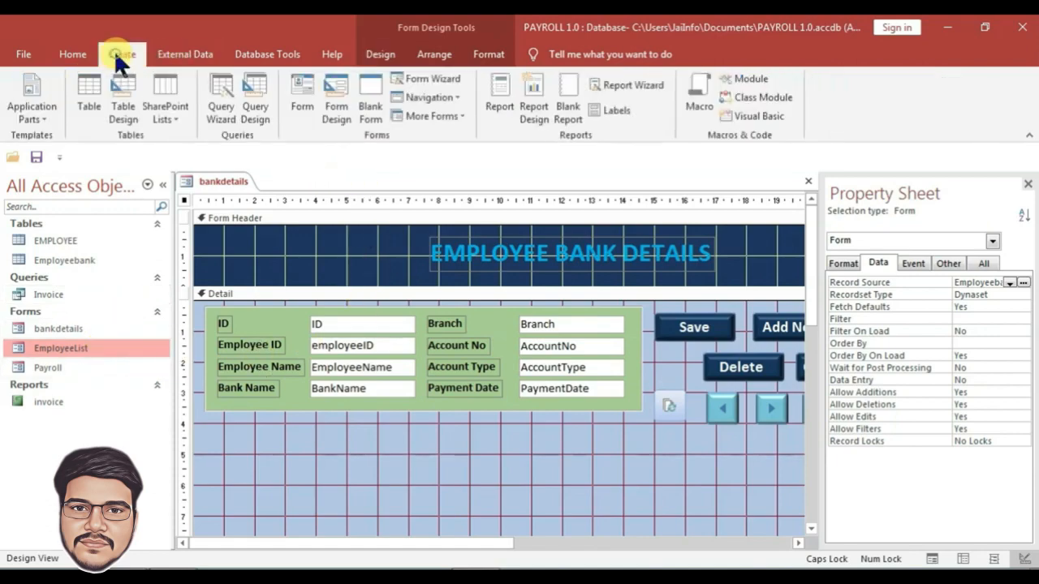
pyautogui.click(326, 110)
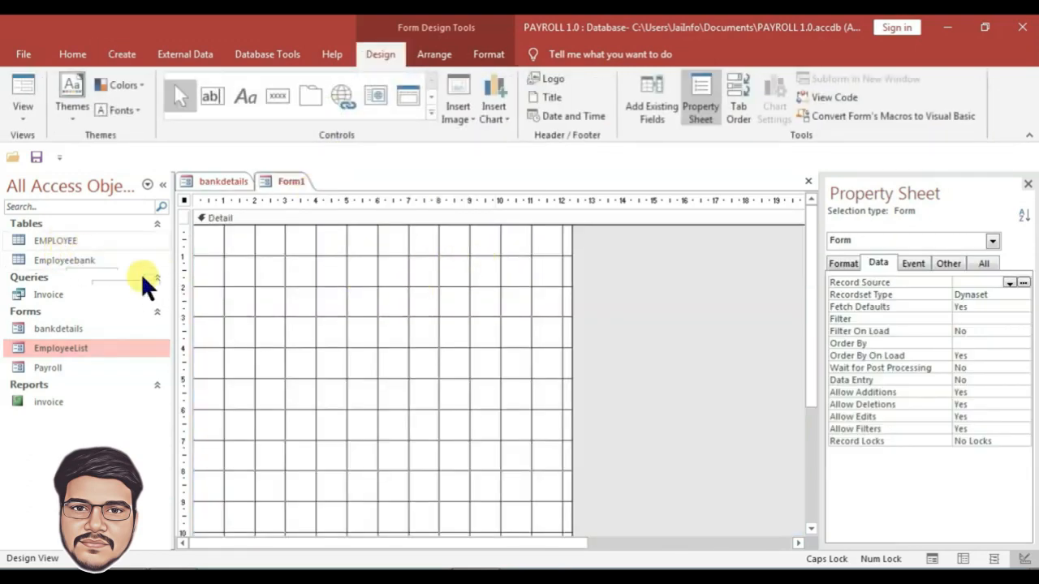
pyautogui.click(1022, 284)
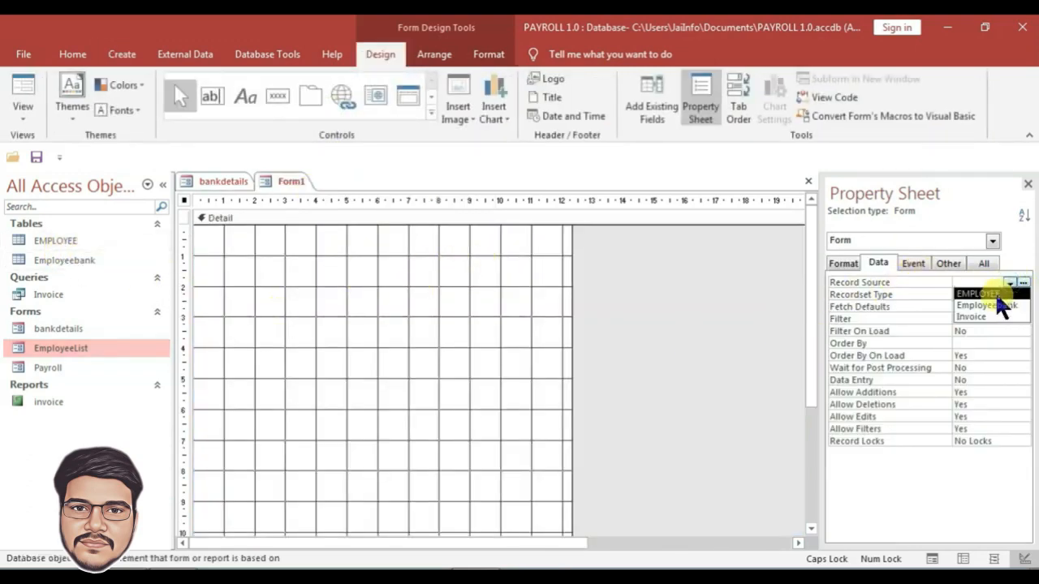
pyautogui.click(982, 302)
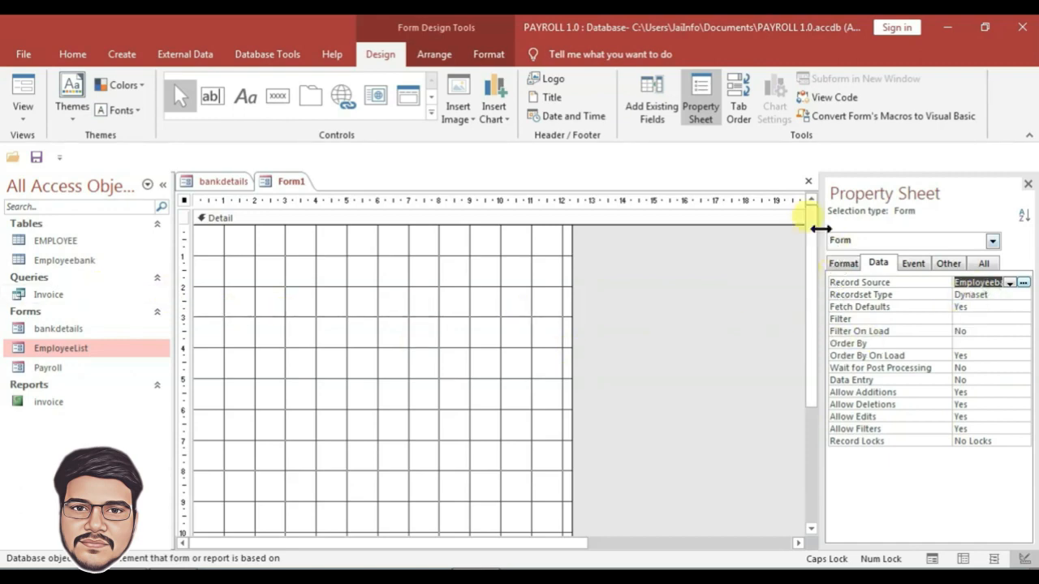
# - Add all the Employeebank fields, from ID through PaymentDate, to the new form's Detail section
pyautogui.click(647, 104)
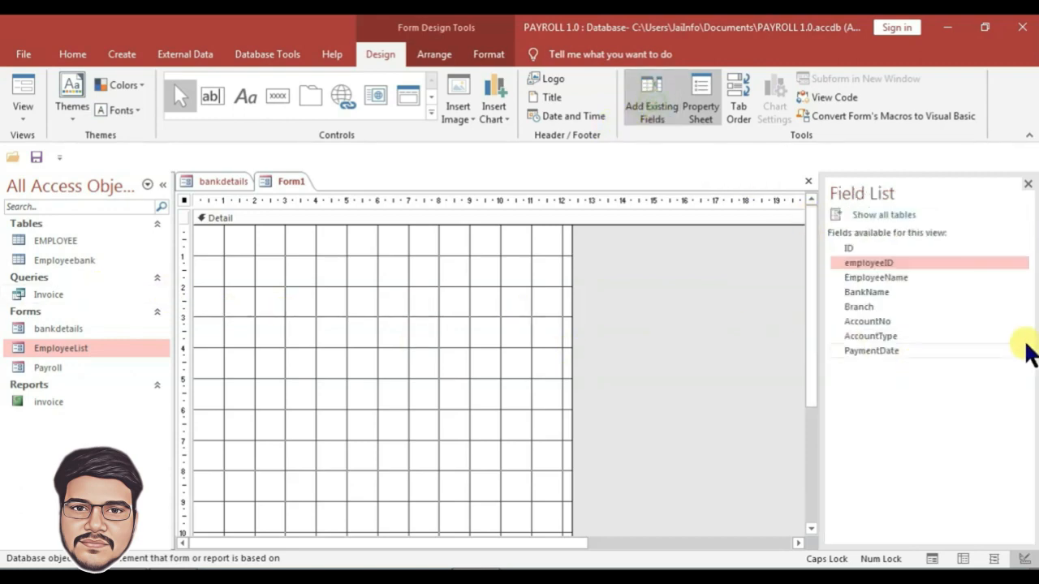
pyautogui.keyDown('ctrl'); pyautogui.click(885, 350); pyautogui.keyUp('ctrl')
pyautogui.keyDown('ctrl'); pyautogui.click(878, 350); pyautogui.keyUp('ctrl')
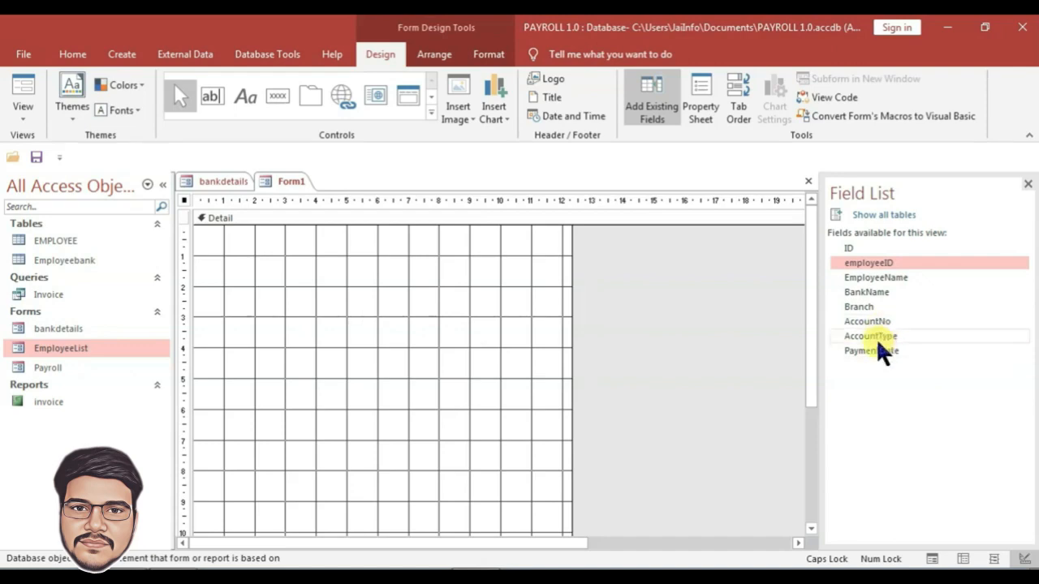
pyautogui.click(862, 249)
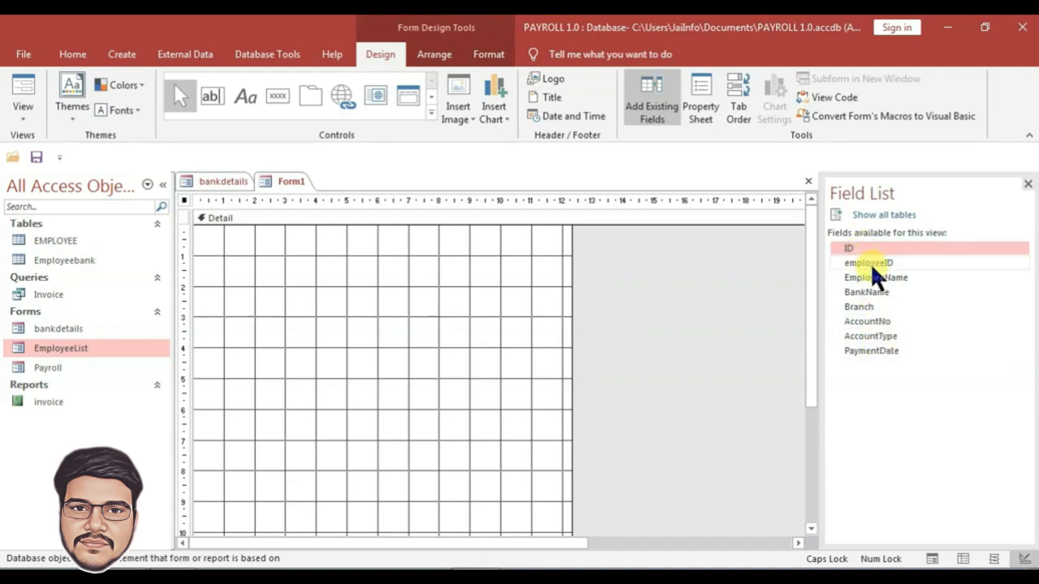
pyautogui.keyDown('shift'); pyautogui.click(880, 266); pyautogui.keyUp('shift')
pyautogui.keyDown('shift'); pyautogui.click(882, 351); pyautogui.keyUp('shift')
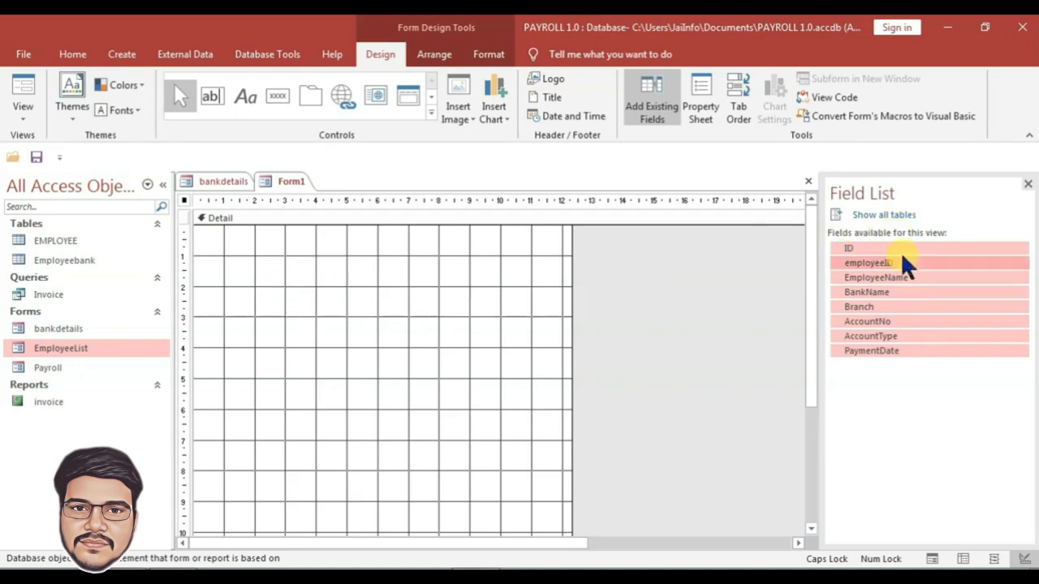
pyautogui.moveTo(902, 262); pyautogui.dragTo(270, 299)
# - Arrange the fields in a tabular layout at the form's left edge and narrow the ID and AccountNo columns
pyautogui.rightClick(275, 301)
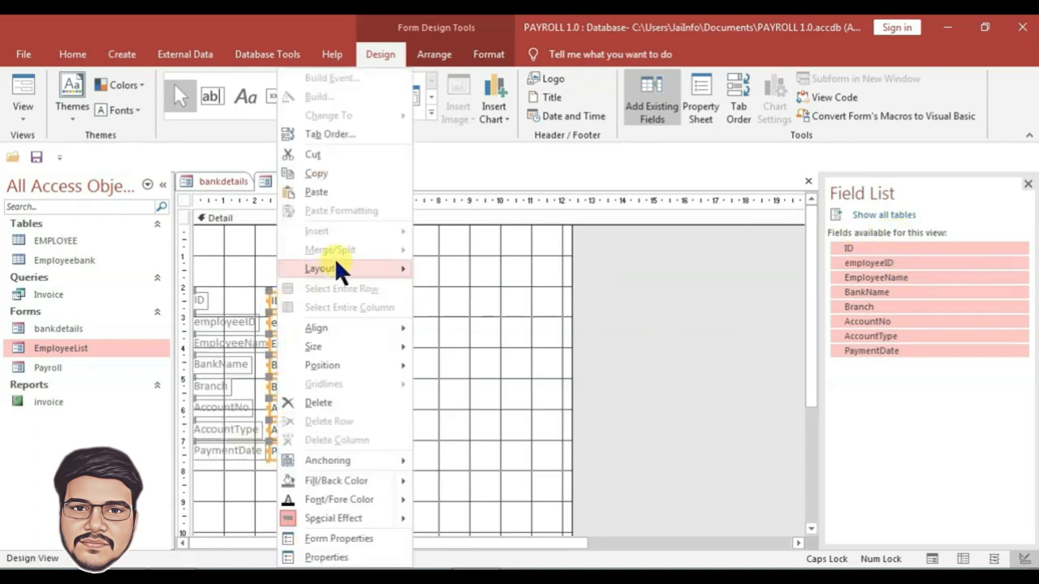
pyautogui.moveTo(337, 269)
pyautogui.click(459, 273)
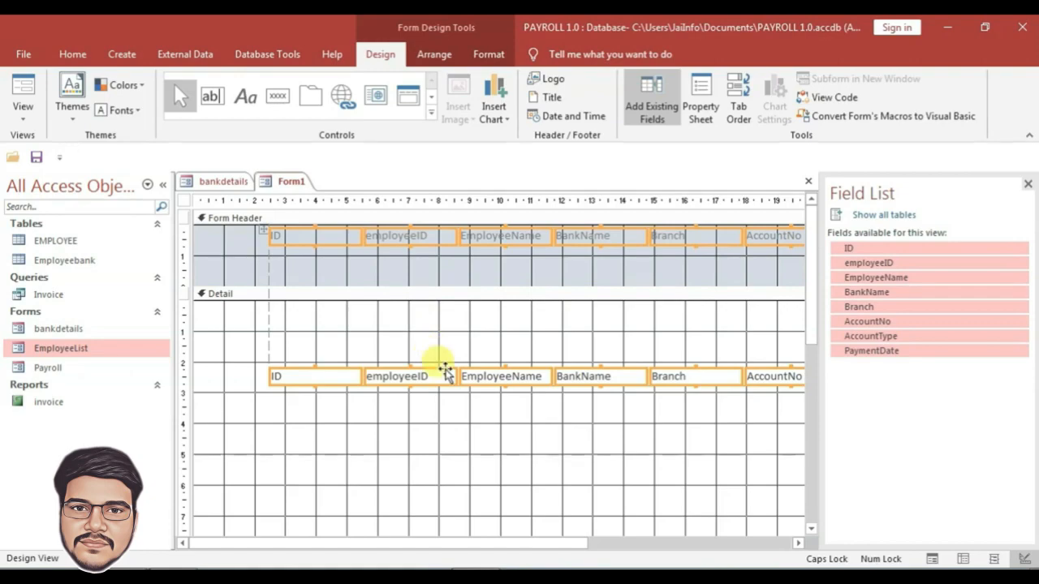
pyautogui.moveTo(275, 264); pyautogui.dragTo(797, 234)
pyautogui.moveTo(368, 239); pyautogui.dragTo(284, 239)
pyautogui.moveTo(286, 376); pyautogui.dragTo(275, 377)
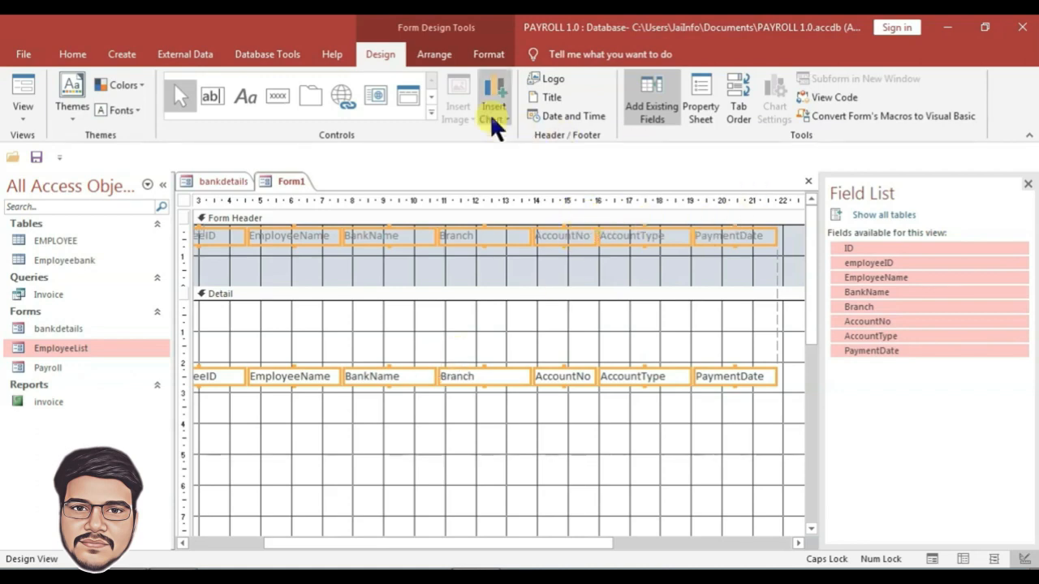
# - Make the field outlines transparent and bold all the column labels in the Form Header
pyautogui.click(483, 51)
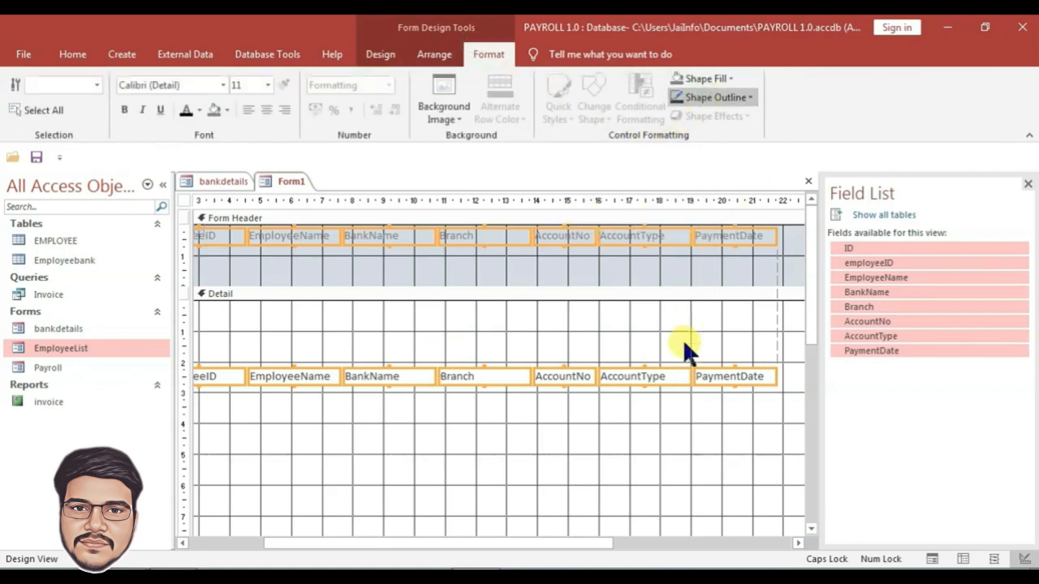
pyautogui.moveTo(787, 241); pyautogui.dragTo(80, 229)
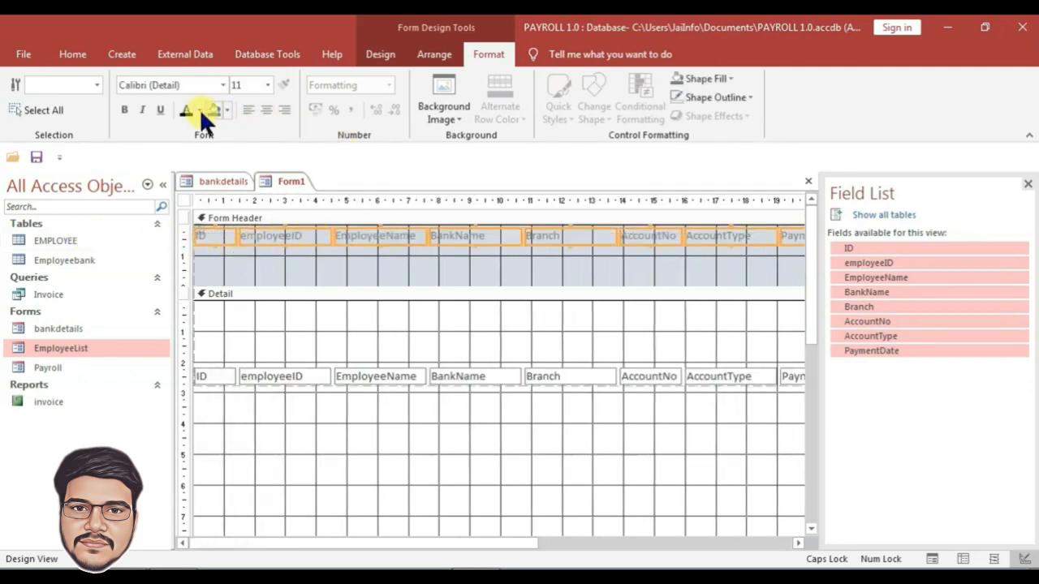
pyautogui.click(125, 109)
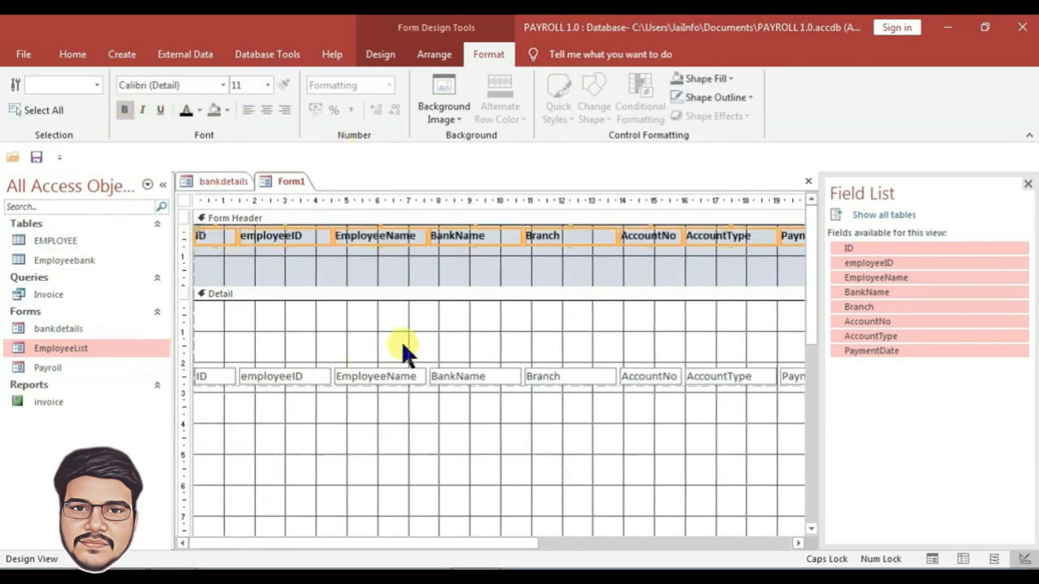
# - Set the Form Header's back color to a lighter Accent 1 blue
pyautogui.click(466, 267)
pyautogui.rightClick(467, 267)
pyautogui.click(438, 270)
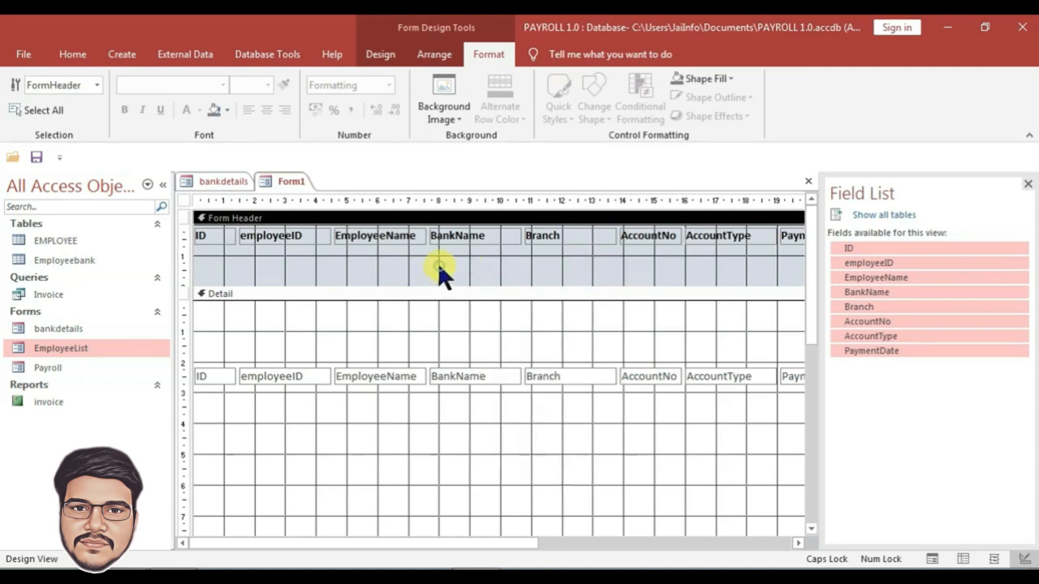
pyautogui.click(380, 53)
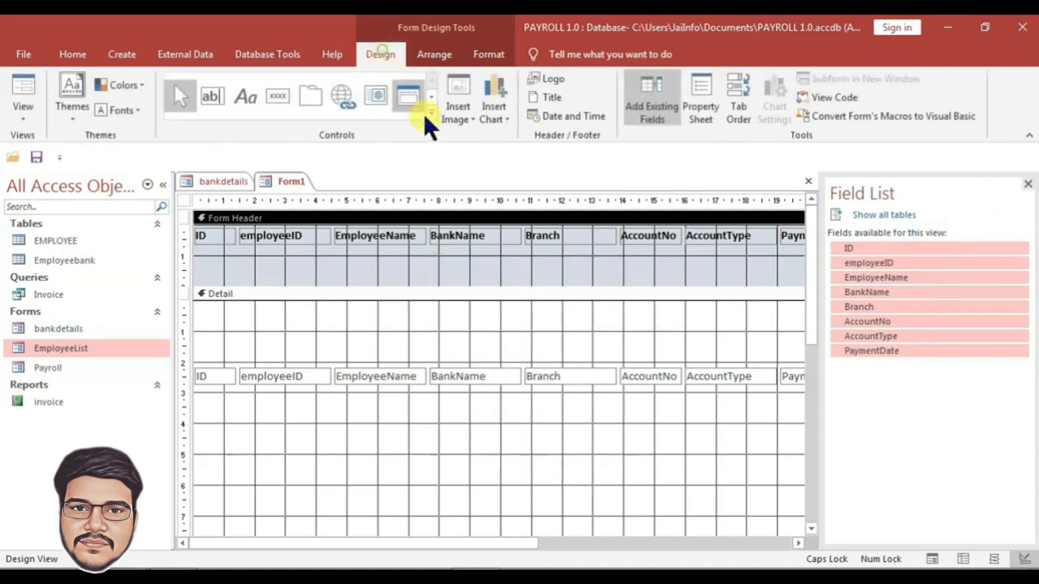
pyautogui.click(702, 103)
pyautogui.click(833, 261)
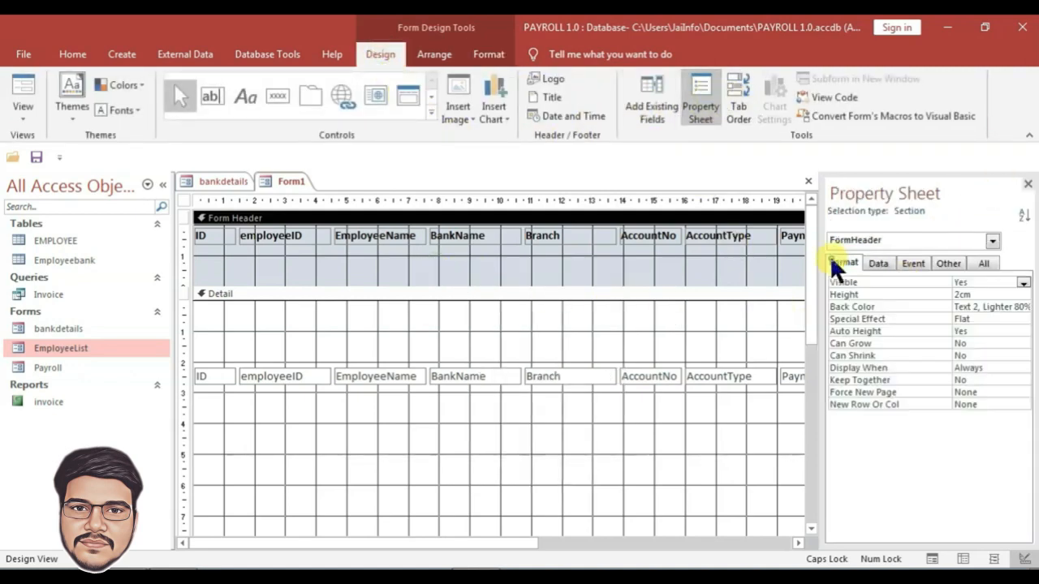
pyautogui.click(983, 306)
pyautogui.click(1010, 307)
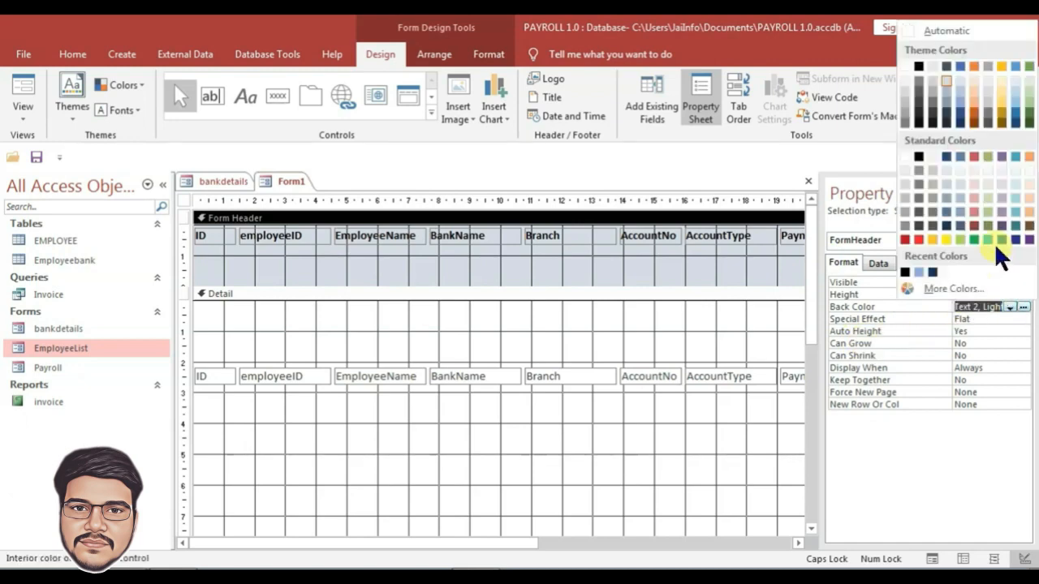
pyautogui.click(959, 94)
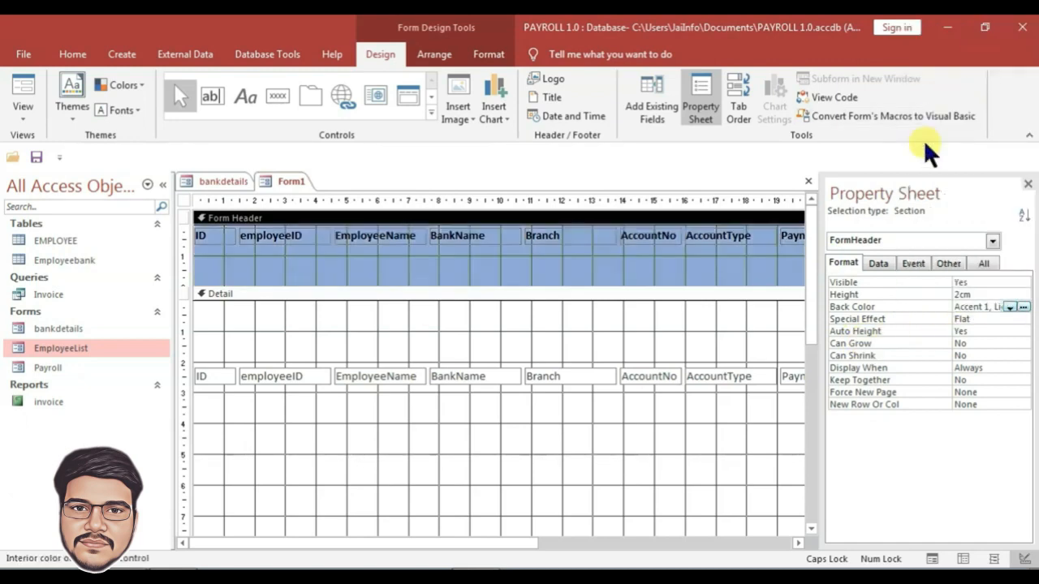
# - Shrink the Form Header to 0.7 cm, then move the field row up and reduce the Detail section to that single row
pyautogui.moveTo(660, 287); pyautogui.dragTo(661, 247)
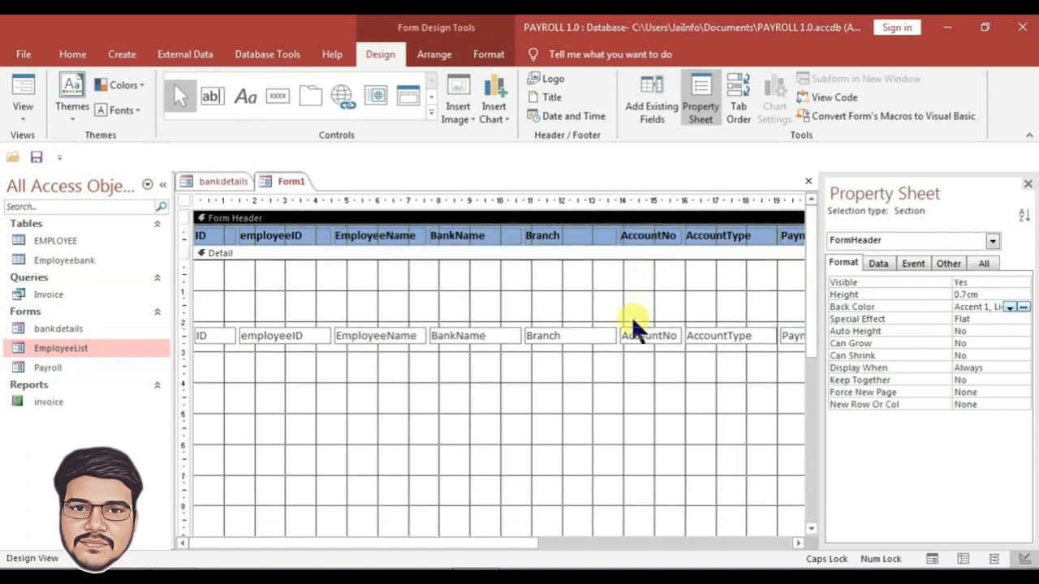
pyautogui.moveTo(206, 337); pyautogui.dragTo(291, 280)
pyautogui.scroll(-3, 426, 491)
pyautogui.moveTo(429, 430); pyautogui.dragTo(432, 276)
pyautogui.scroll(2, 400, 474)
pyautogui.moveTo(438, 363); pyautogui.dragTo(438, 299)
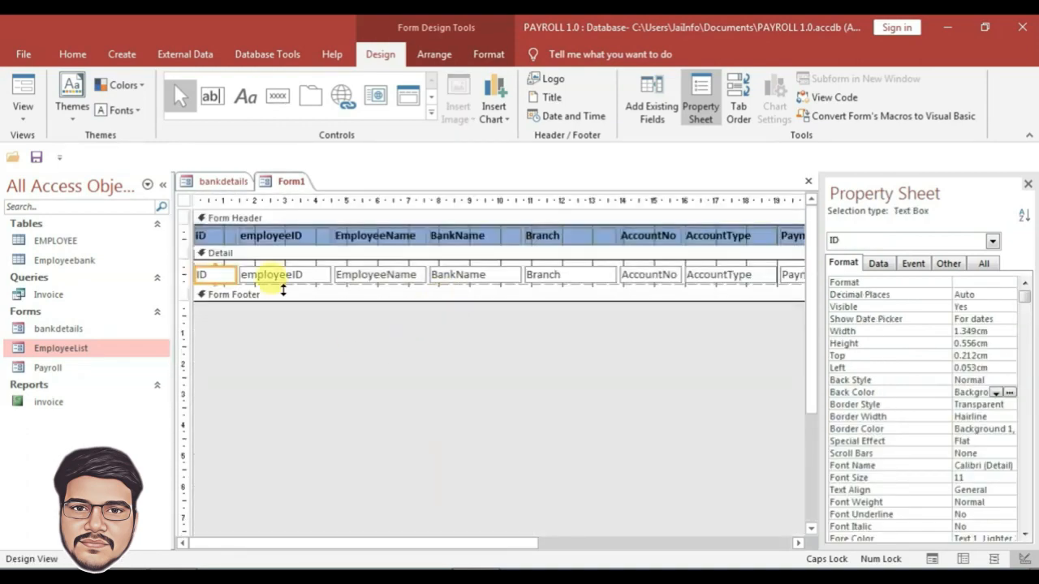
# - Set the form's Pop Up property to Yes, and its Navigation Buttons and Record Selectors to No
pyautogui.click(185, 200)
pyautogui.click(983, 264)
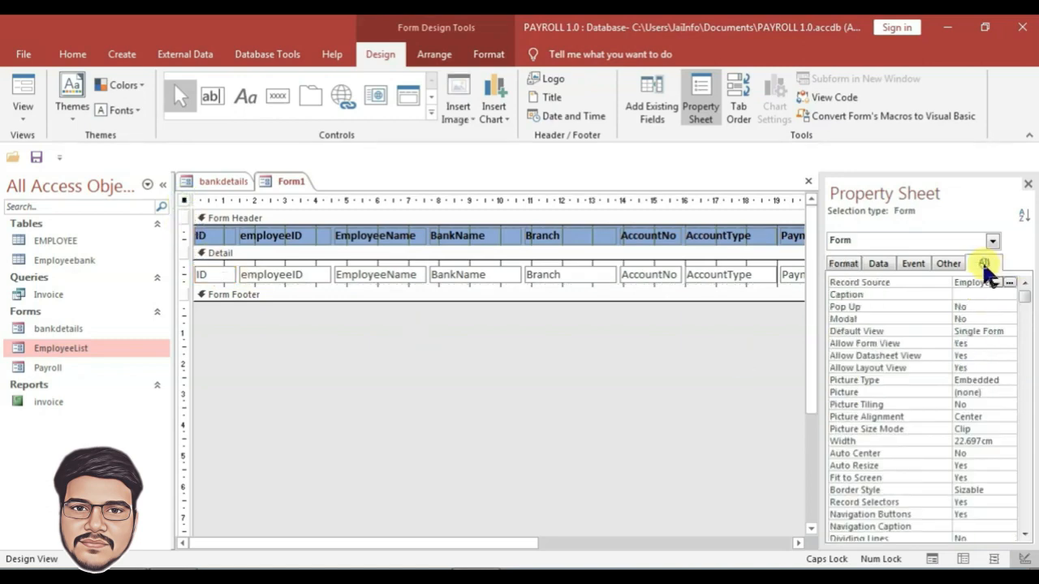
pyautogui.click(1005, 308)
pyautogui.click(1008, 308)
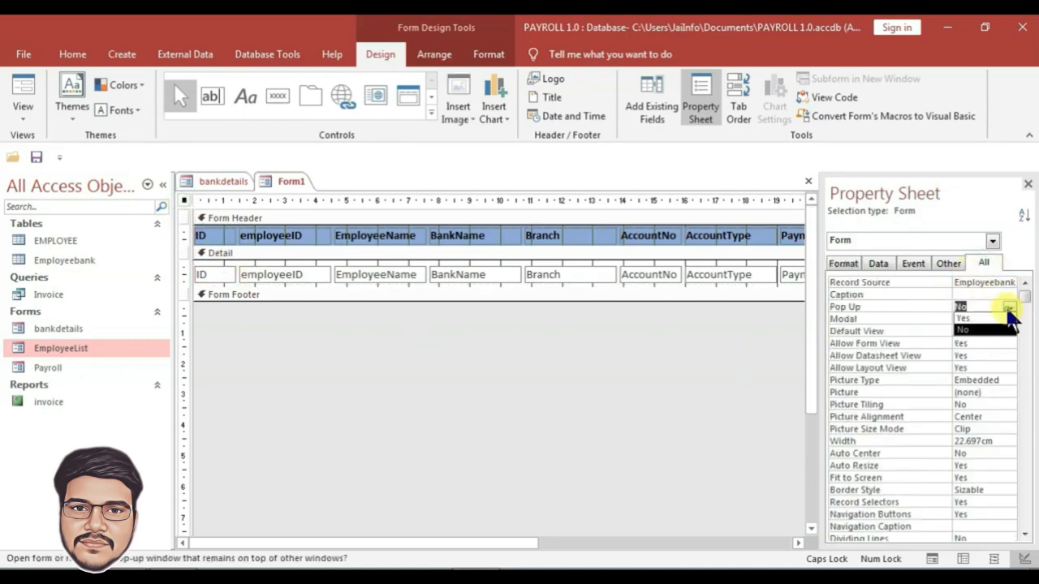
pyautogui.doubleClick(986, 307)
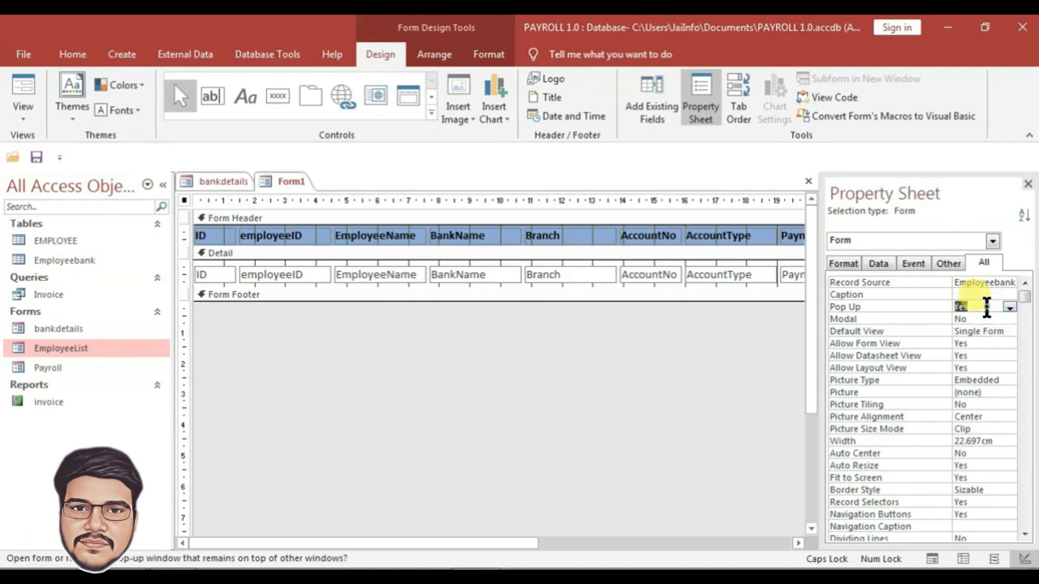
pyautogui.click(844, 265)
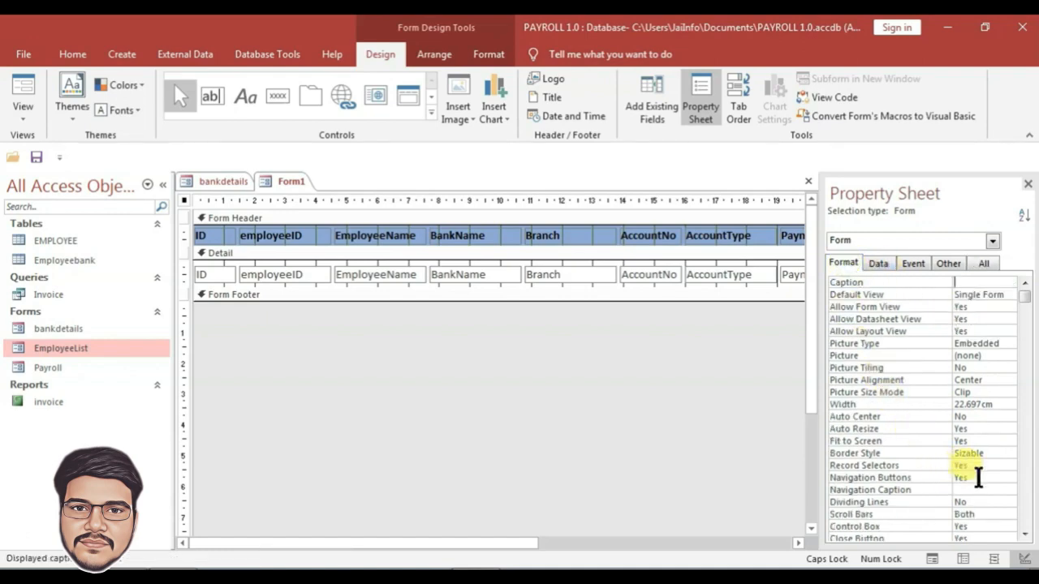
pyautogui.click(978, 478)
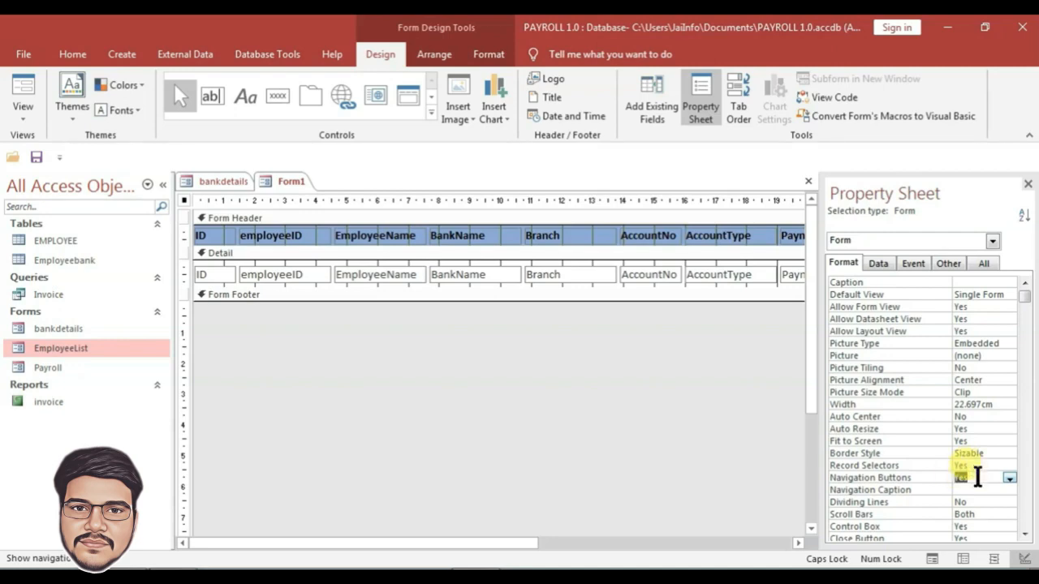
pyautogui.doubleClick(972, 465)
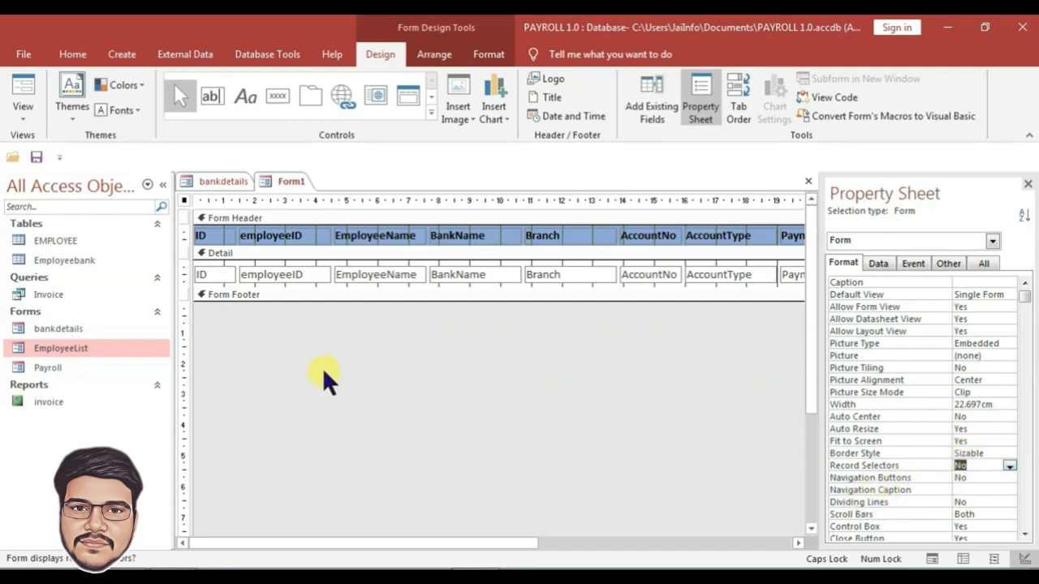
# - Save the new bank list form under the name BANKLIST
pyautogui.hotkey('ctrl', 's')
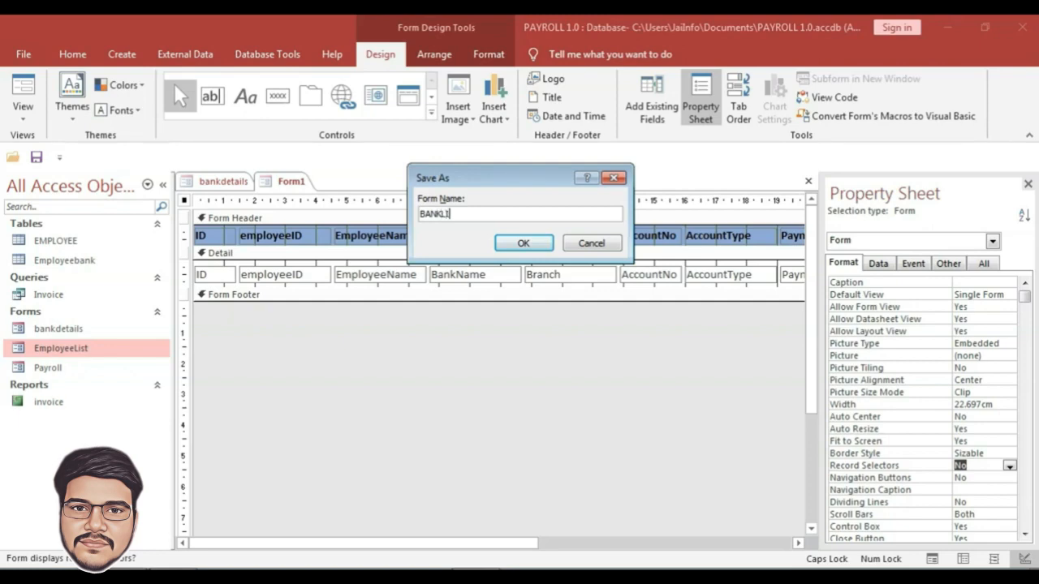
pyautogui.write('BANKLIST')
pyautogui.press('Return')
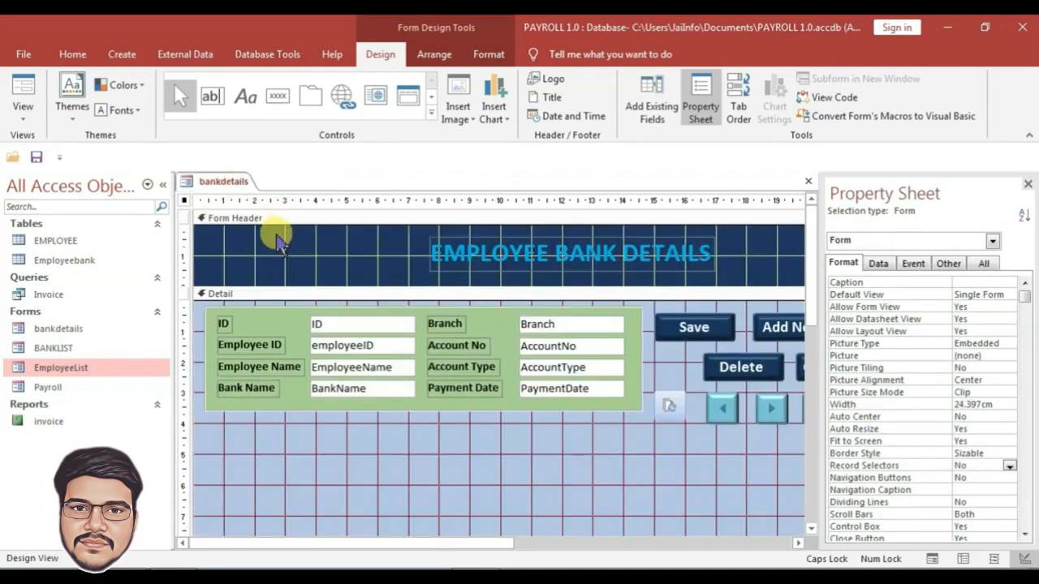
# - Embed BANKLIST as a subform below the green field block in bankdetails and delete its attached label
pyautogui.click(70, 347)
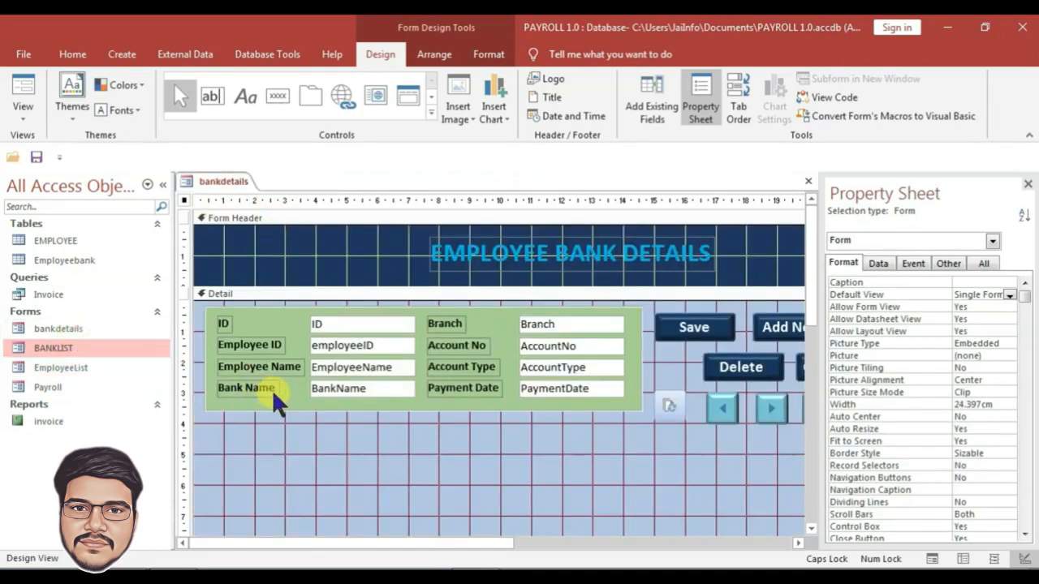
pyautogui.moveTo(65, 349); pyautogui.dragTo(217, 436)
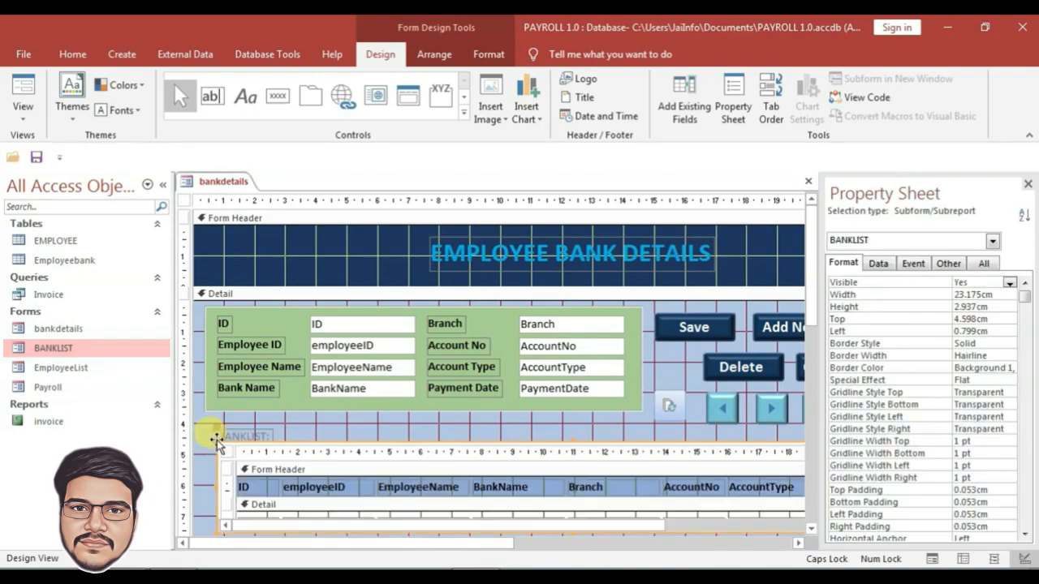
pyautogui.click(254, 435)
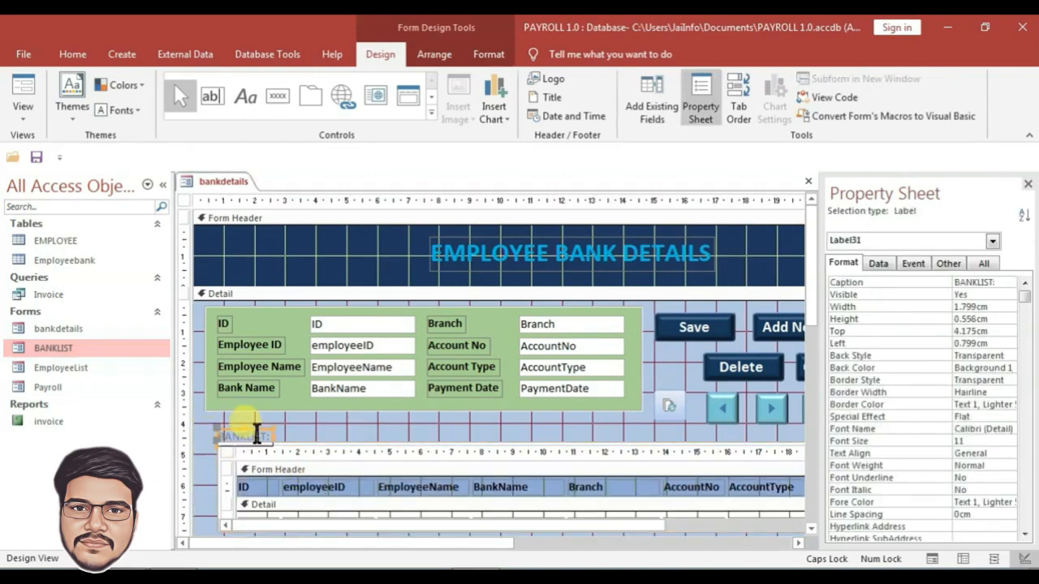
pyautogui.press('Delete')
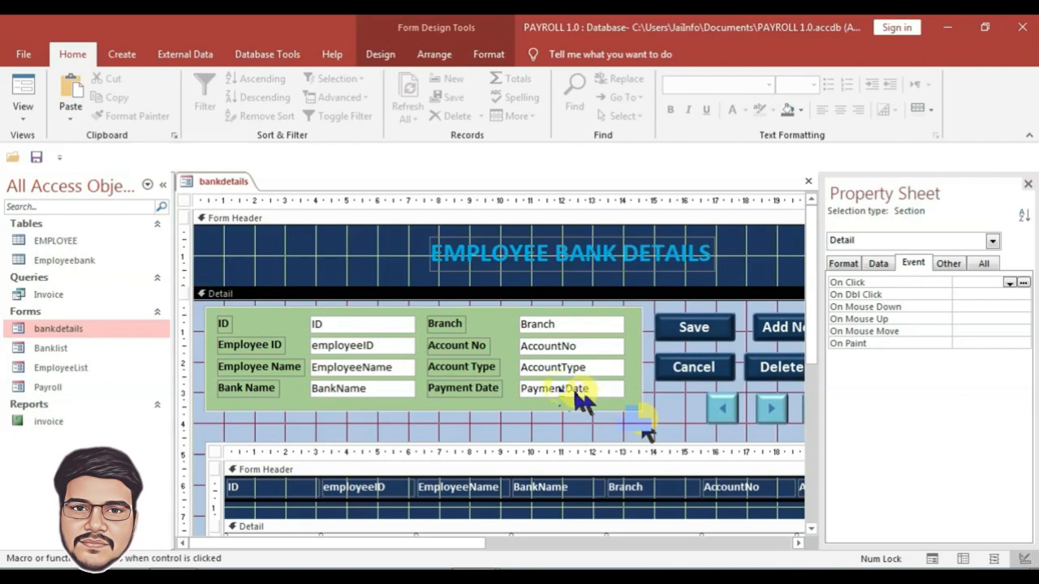
# - Add a command button beside the previous-record button that refreshes the form data, using the Refresh All picture
pyautogui.click(490, 54)
pyautogui.click(381, 55)
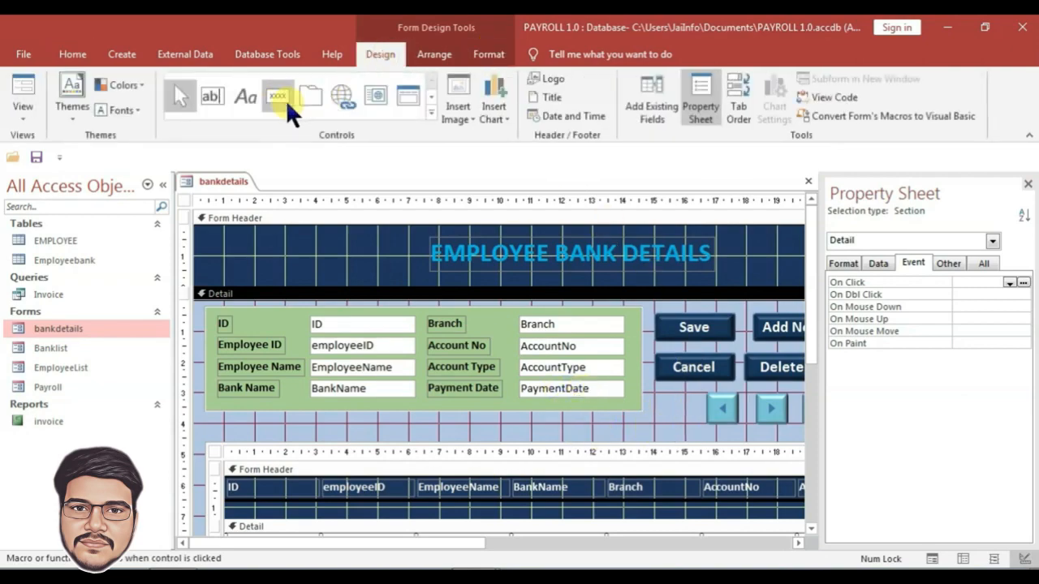
pyautogui.click(280, 97)
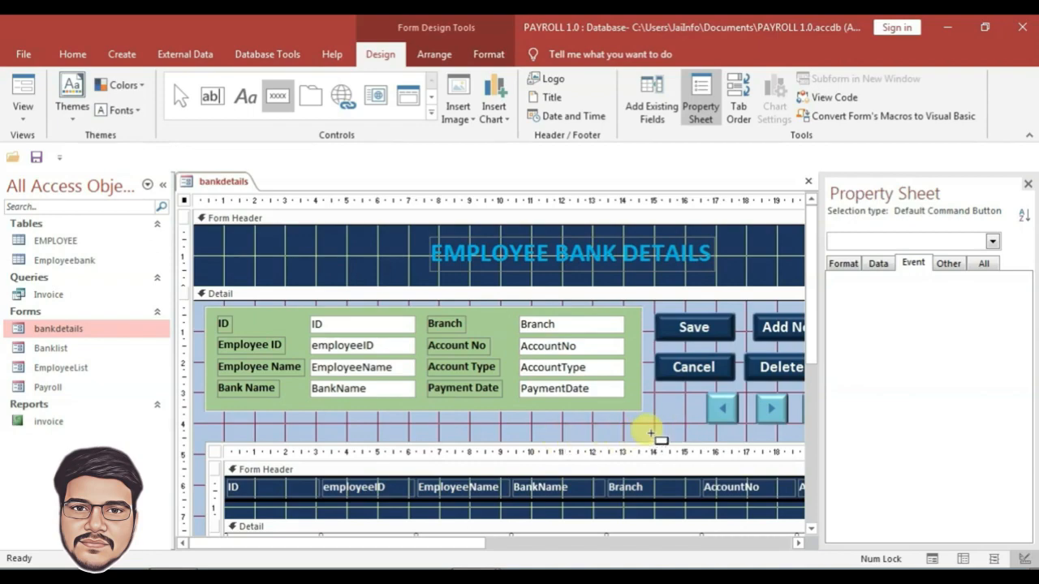
pyautogui.moveTo(650, 395); pyautogui.dragTo(687, 417)
pyautogui.click(495, 261)
pyautogui.click(495, 251)
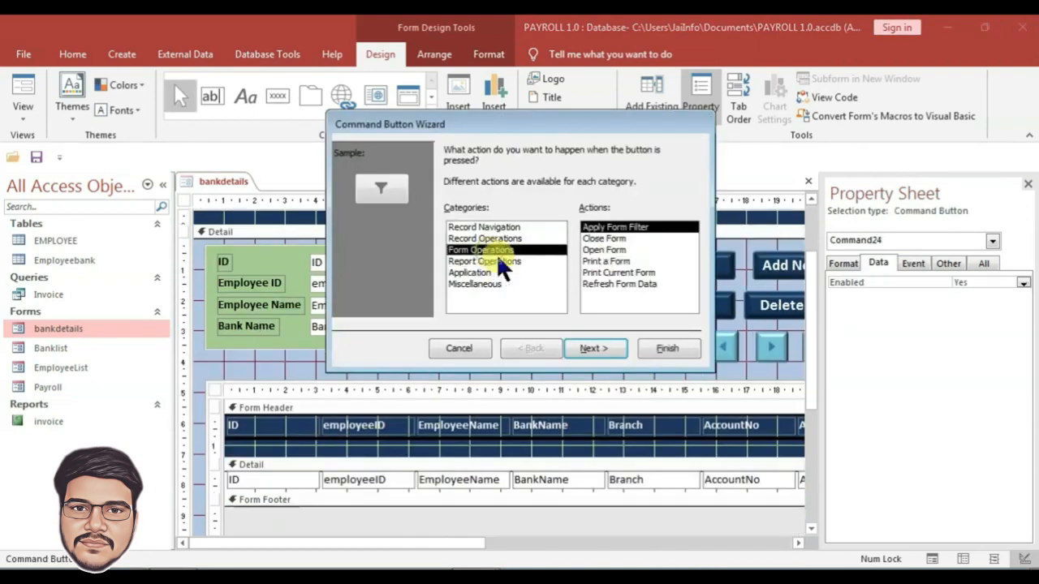
pyautogui.click(597, 283)
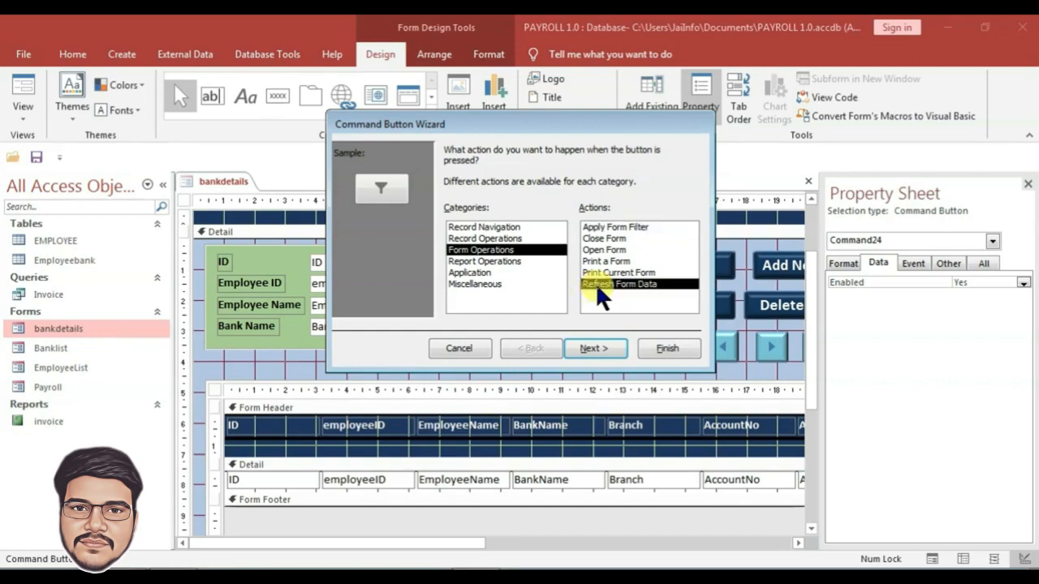
pyautogui.click(595, 350)
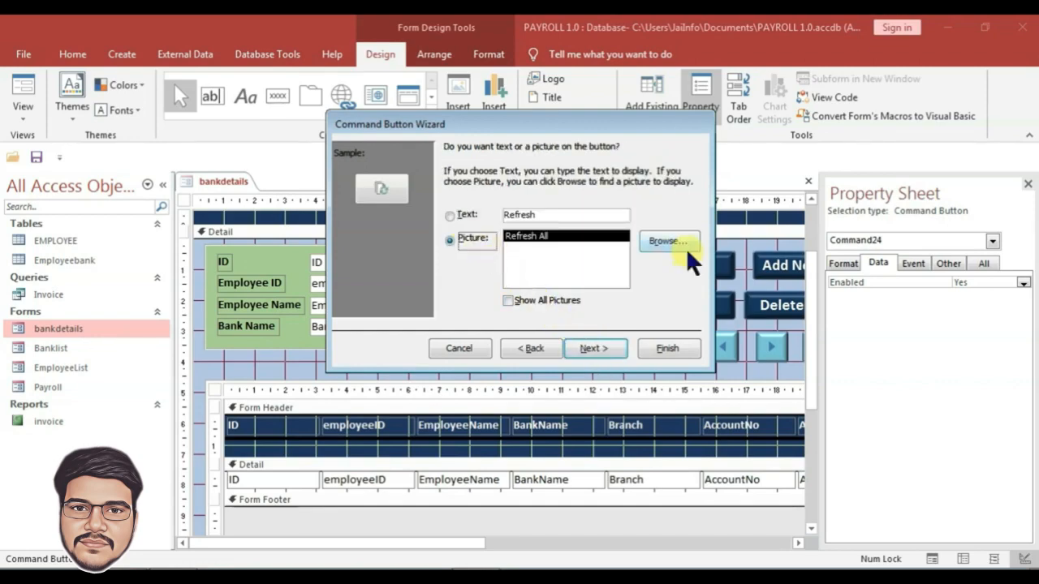
pyautogui.click(605, 348)
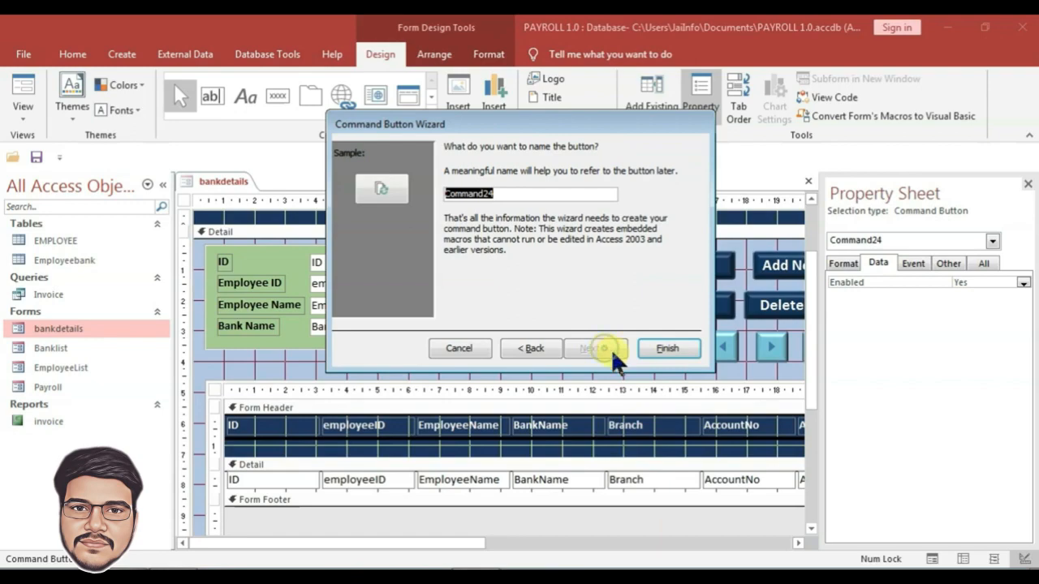
pyautogui.click(667, 351)
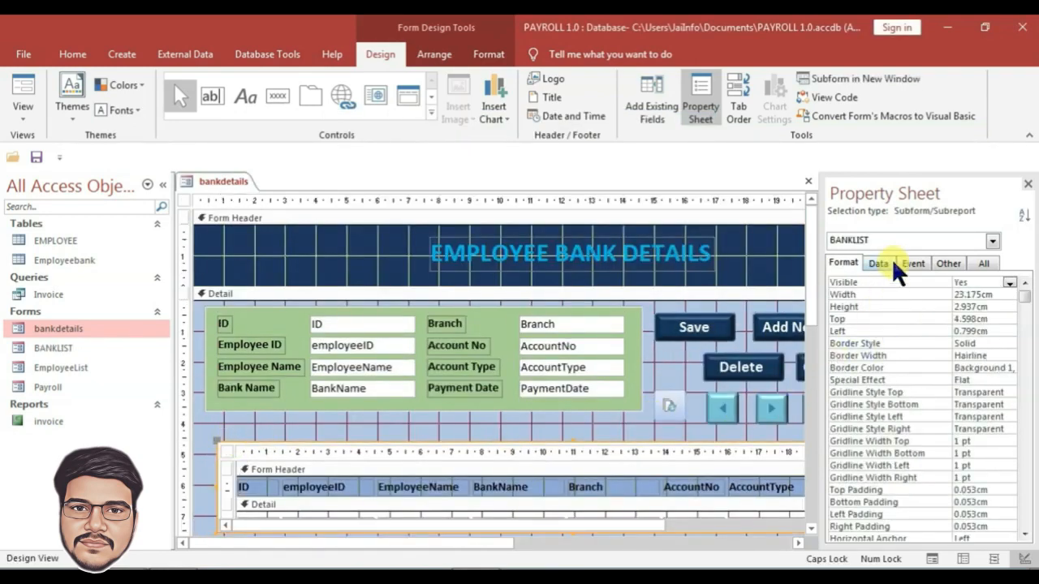
# - Clear the BANKLIST subform's Link Child Fields property and reopen bankdetails in Form view
pyautogui.click(879, 263)
pyautogui.click(960, 306)
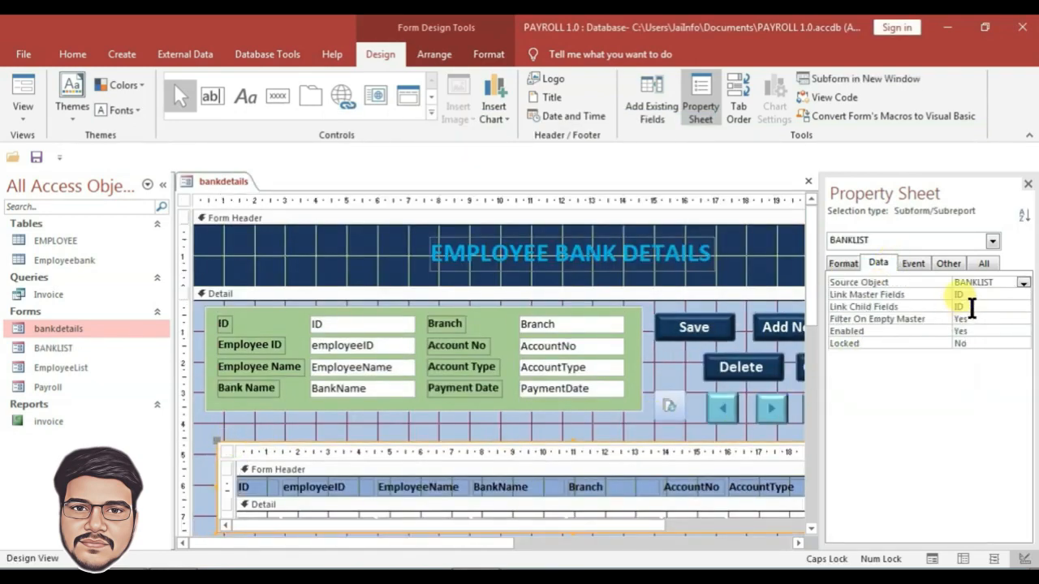
pyautogui.press('Delete')
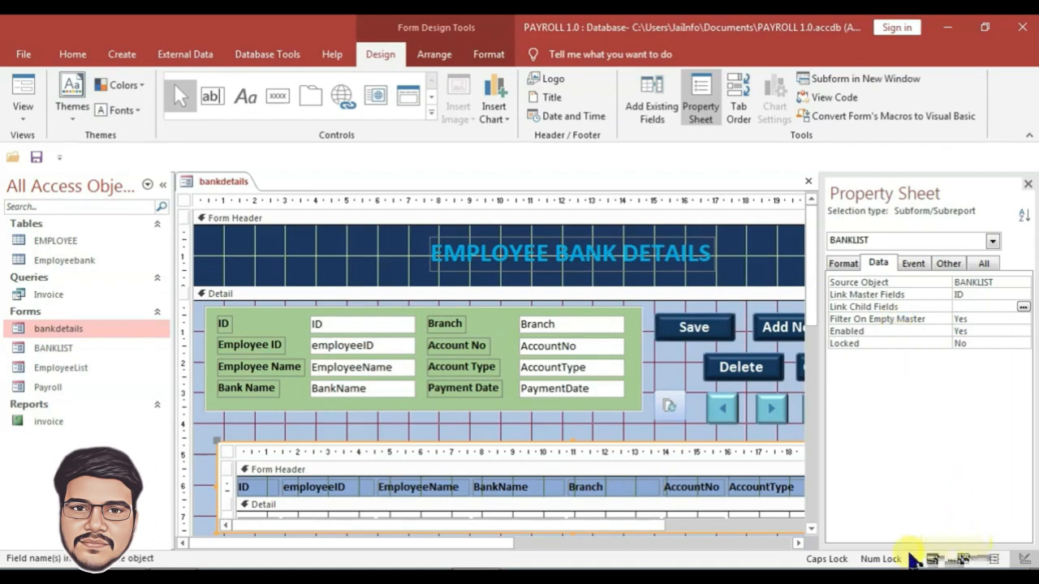
pyautogui.scroll(-2, 235, 366)
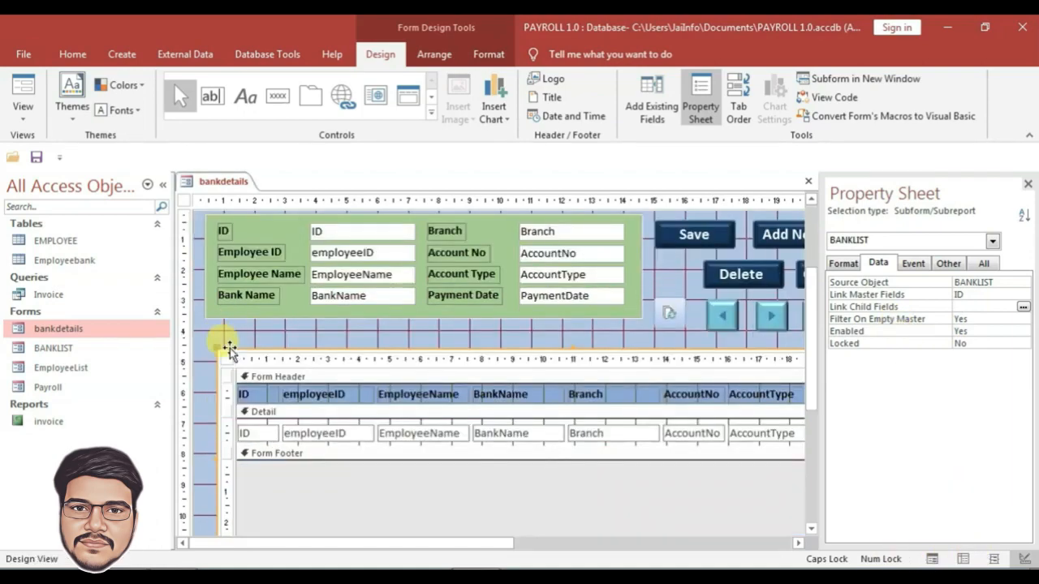
pyautogui.hotkey('ctrl', 'w')
pyautogui.doubleClick(50, 328)
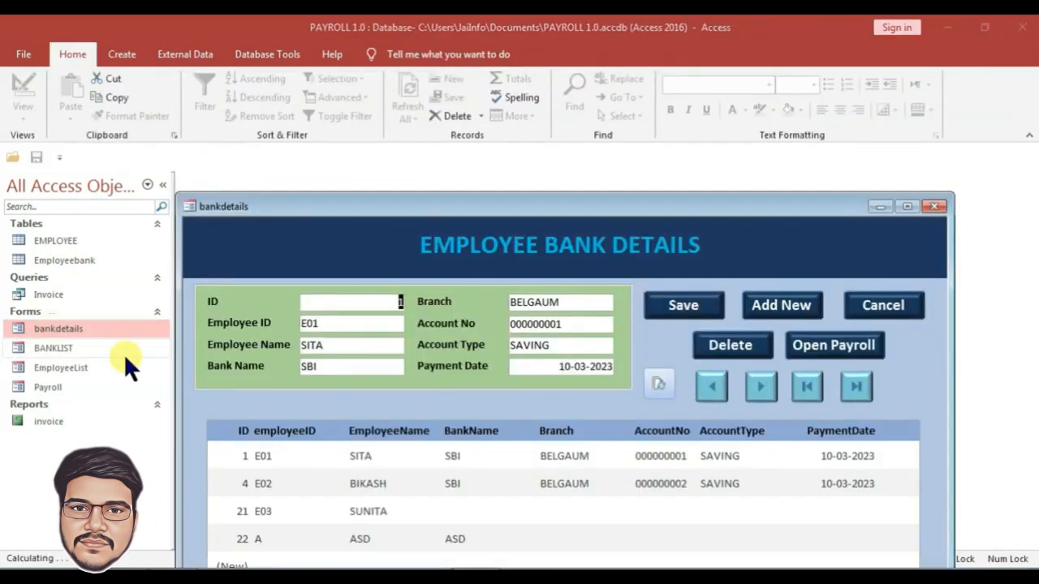
# - Delete the two incomplete bank records with IDs 21 and 22 using the form's own controls
pyautogui.moveTo(607, 209); pyautogui.dragTo(586, 145)
pyautogui.click(323, 438)
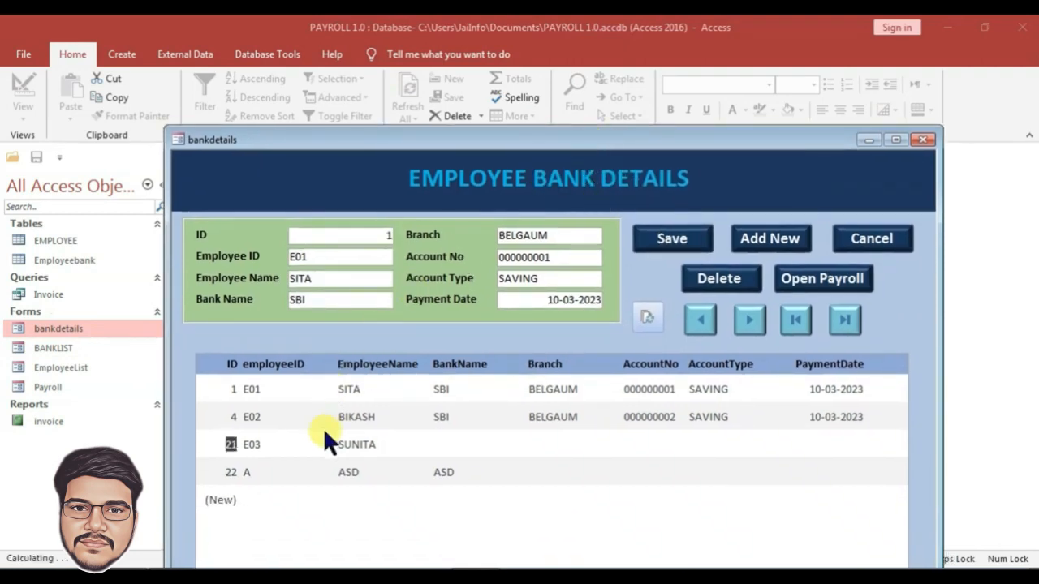
pyautogui.click(747, 317)
pyautogui.click(747, 317)
pyautogui.click(726, 280)
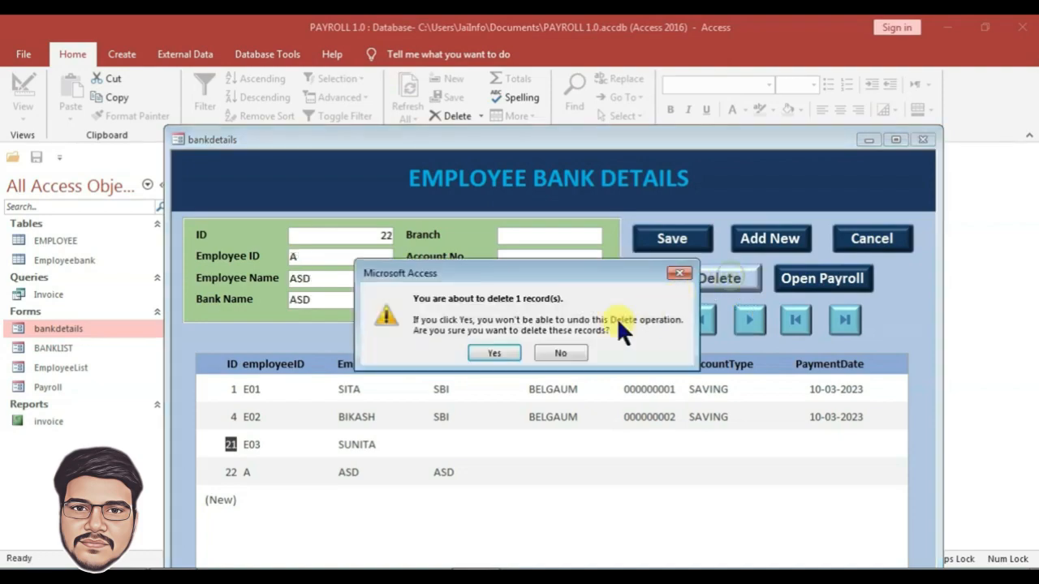
pyautogui.click(487, 353)
pyautogui.click(752, 317)
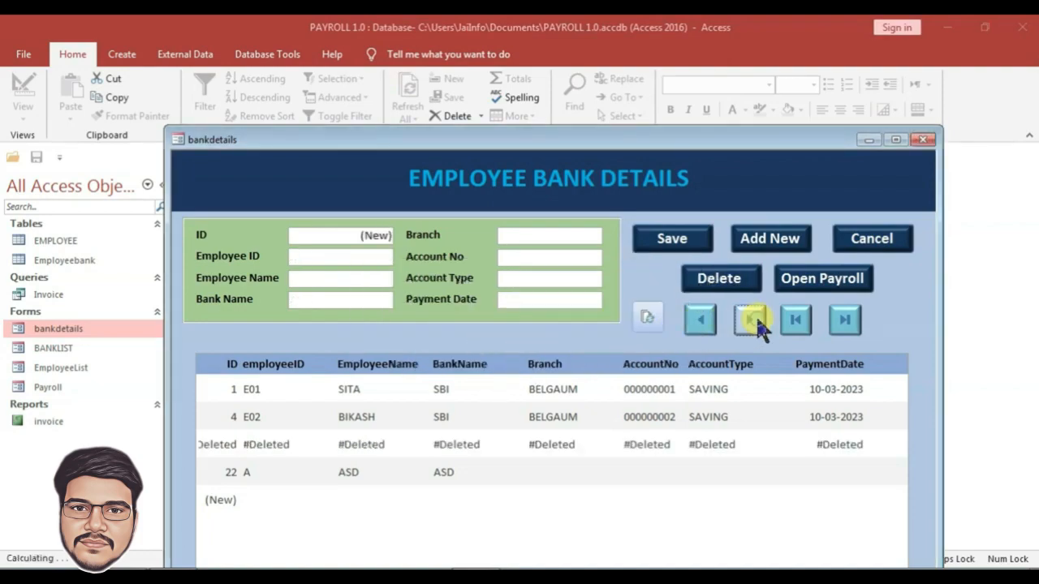
pyautogui.click(723, 321)
pyautogui.click(714, 279)
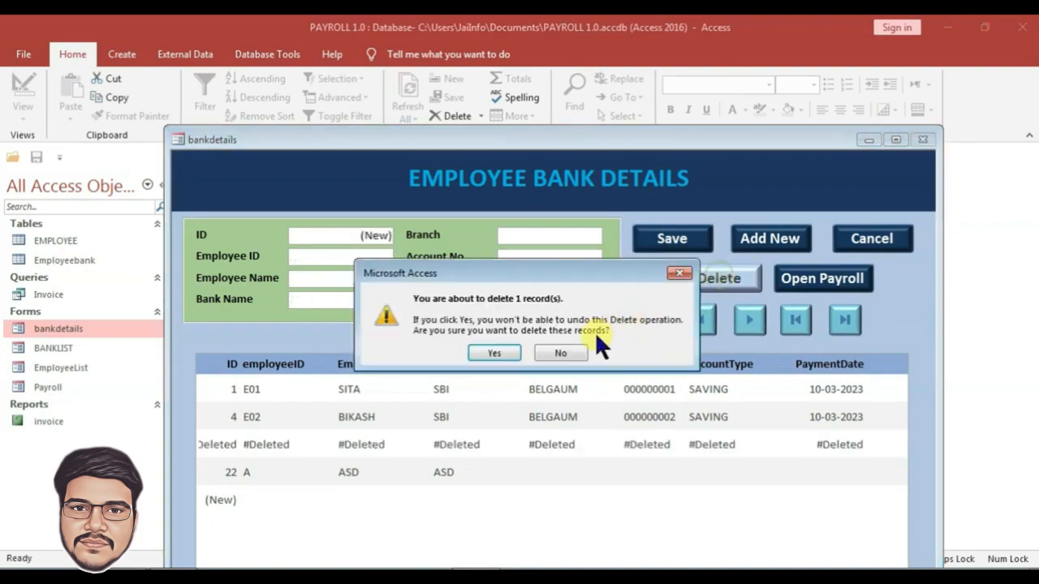
pyautogui.click(493, 355)
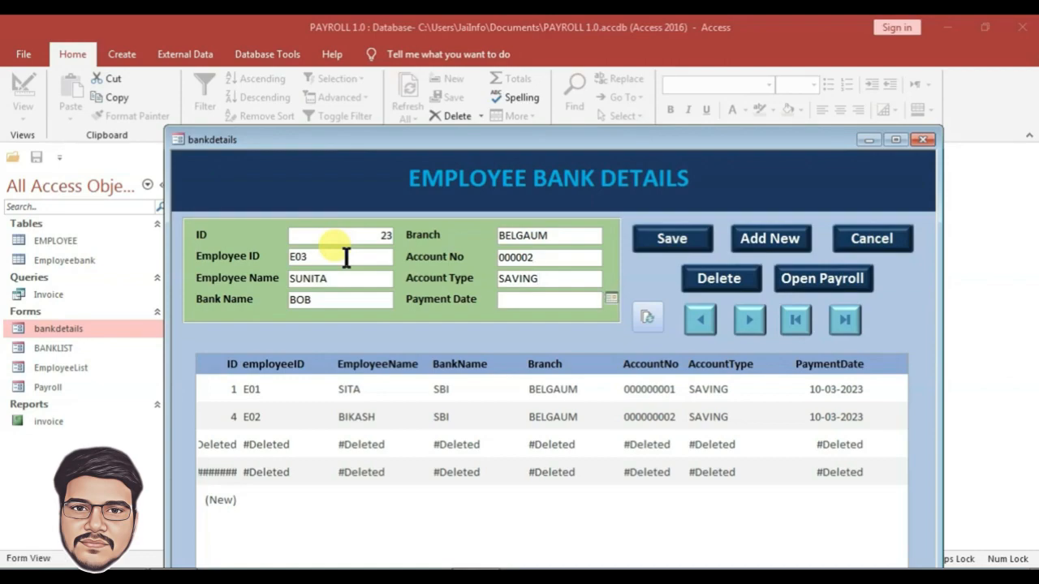
# - Set the new BOB bank record's Payment Date to 15-03-2023, save the record and refresh the list
pyautogui.click(609, 298)
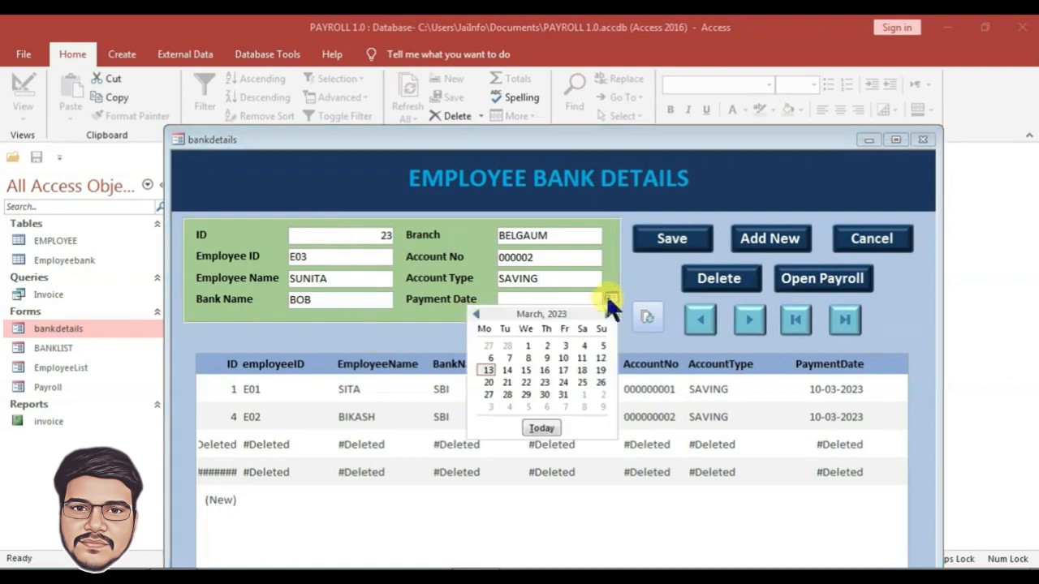
pyautogui.click(533, 365)
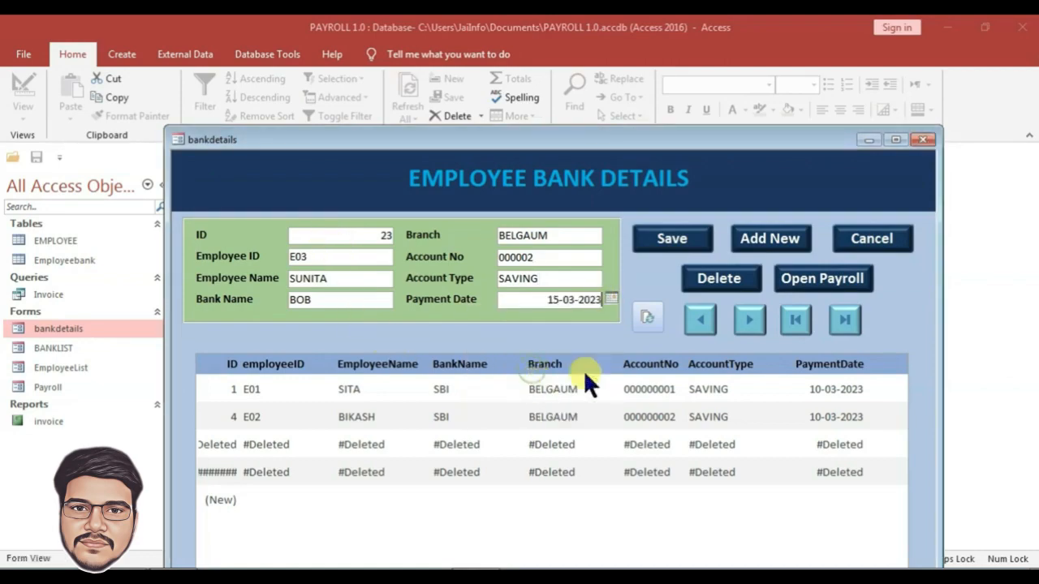
pyautogui.click(690, 248)
pyautogui.click(647, 317)
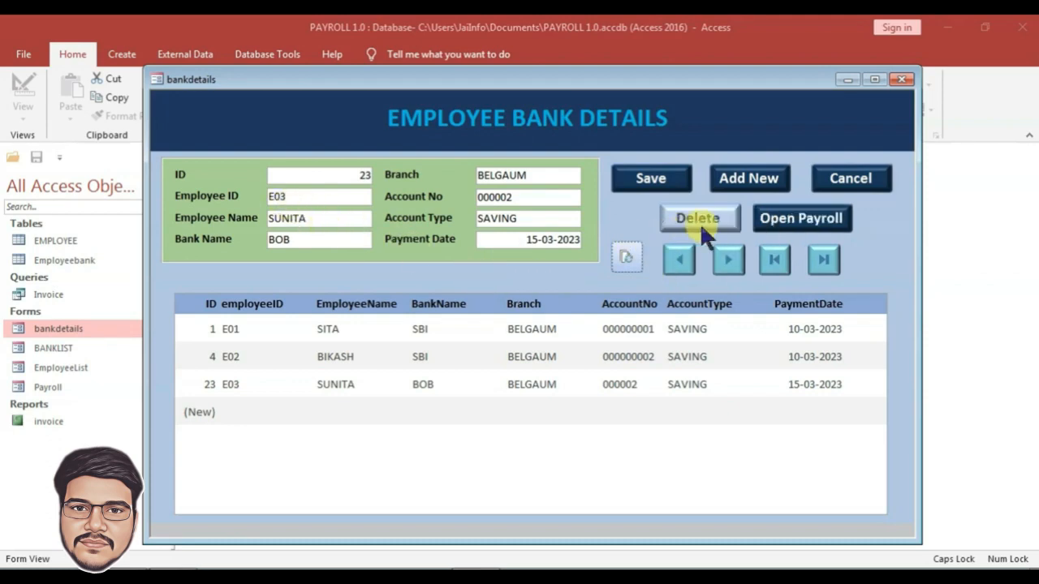
# - Open the Payroll form from bankdetails, switch Payroll to Design view and close the bankdetails form
pyautogui.click(794, 221)
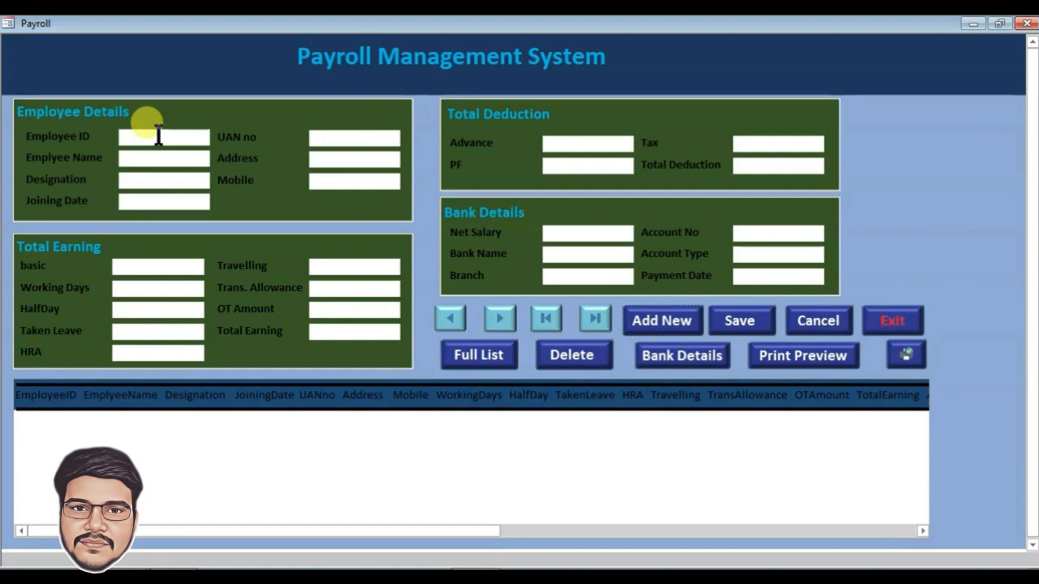
pyautogui.rightClick(885, 126)
pyautogui.click(925, 167)
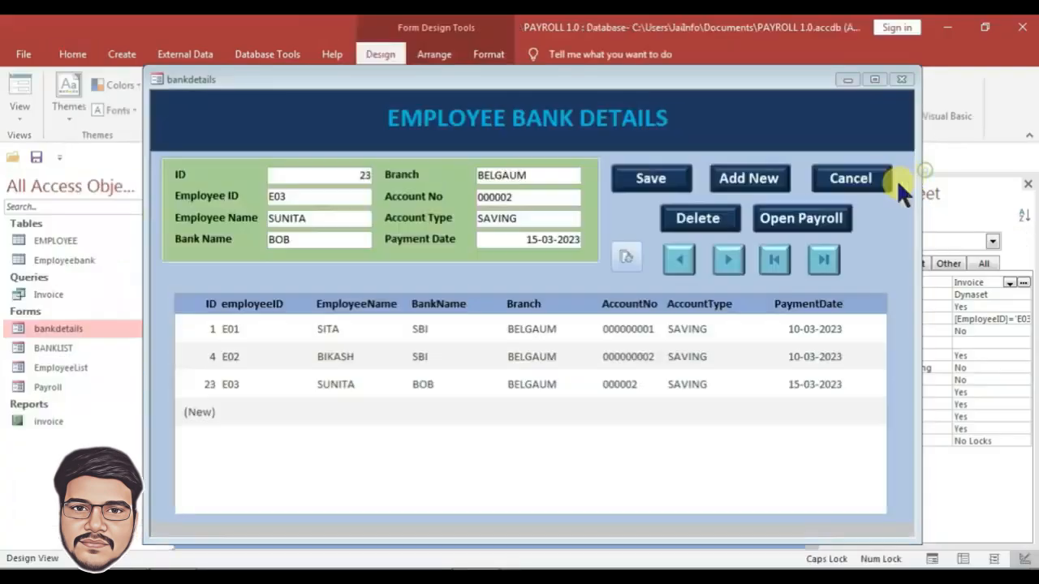
pyautogui.click(901, 78)
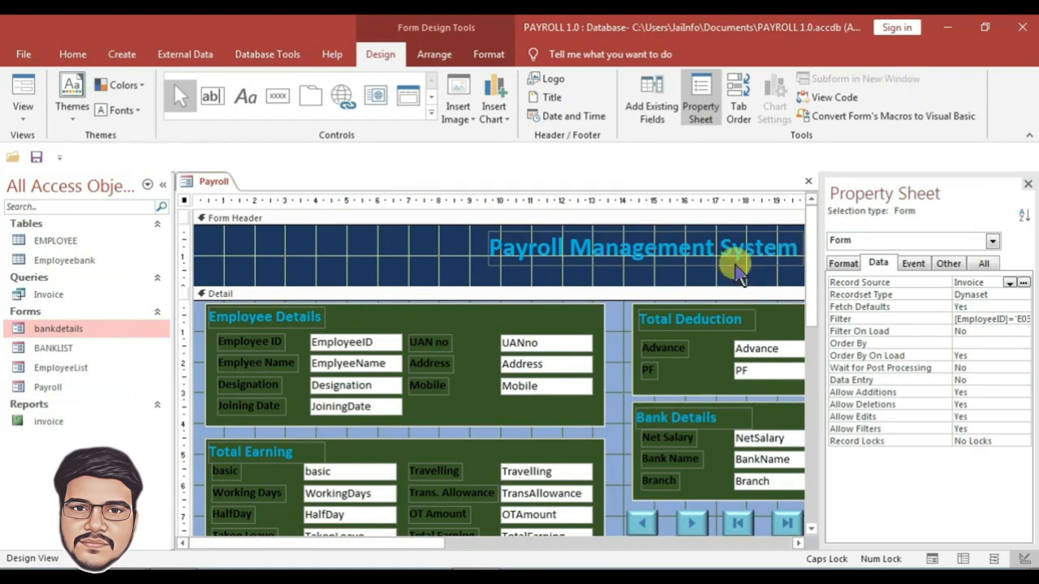
# - Examine the tab order of the Payroll form's Detail section and return to Form view
pyautogui.click(740, 101)
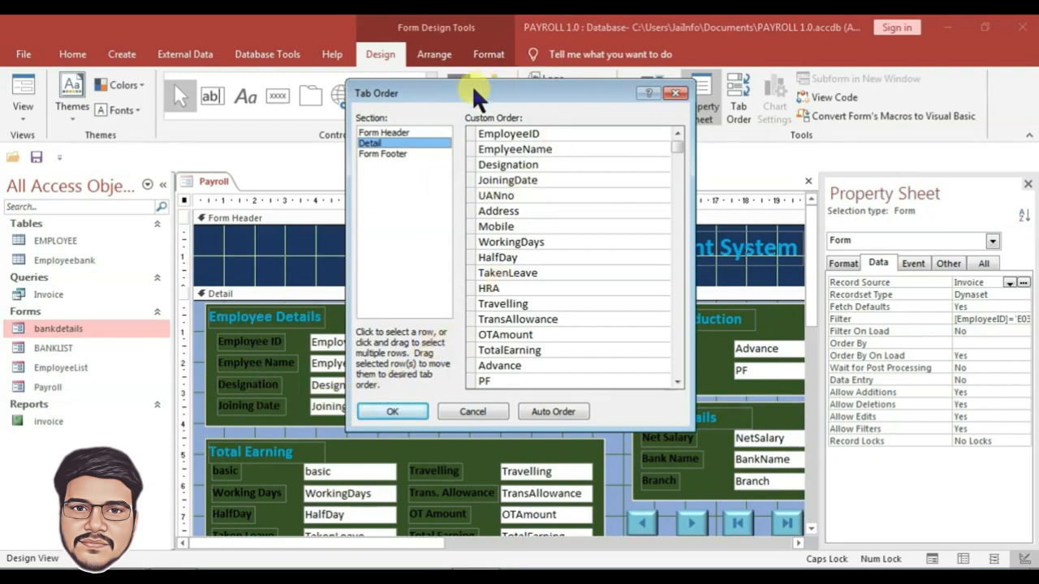
pyautogui.moveTo(476, 92); pyautogui.dragTo(768, 89)
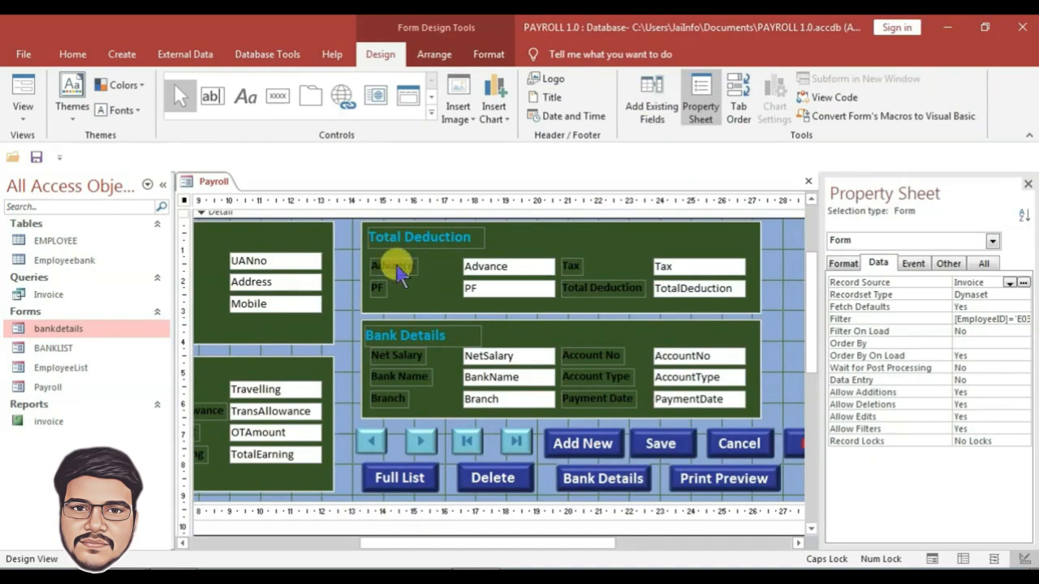
pyautogui.press('F5')
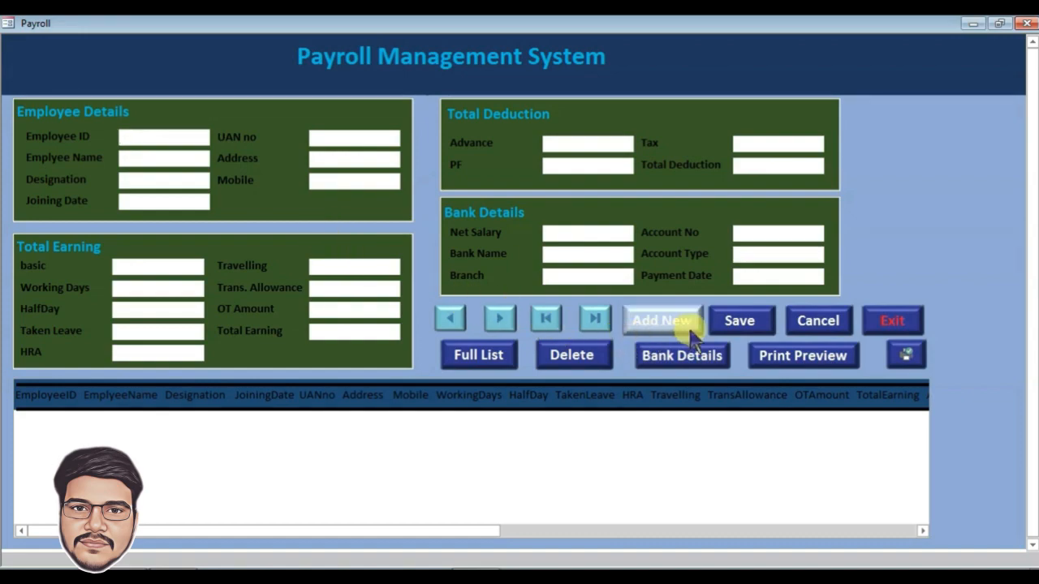
# - Start a payroll record with the employee's ID and name, designation MGR and joining date 08-11-2022
pyautogui.click(155, 139)
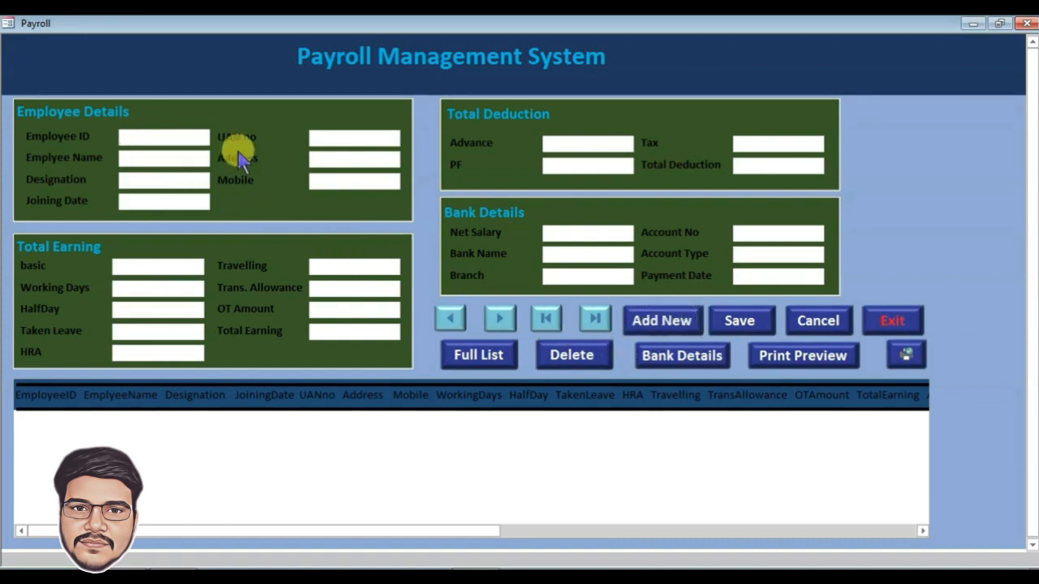
pyautogui.write('30101')
pyautogui.press('Tab')
pyautogui.write('SIT')
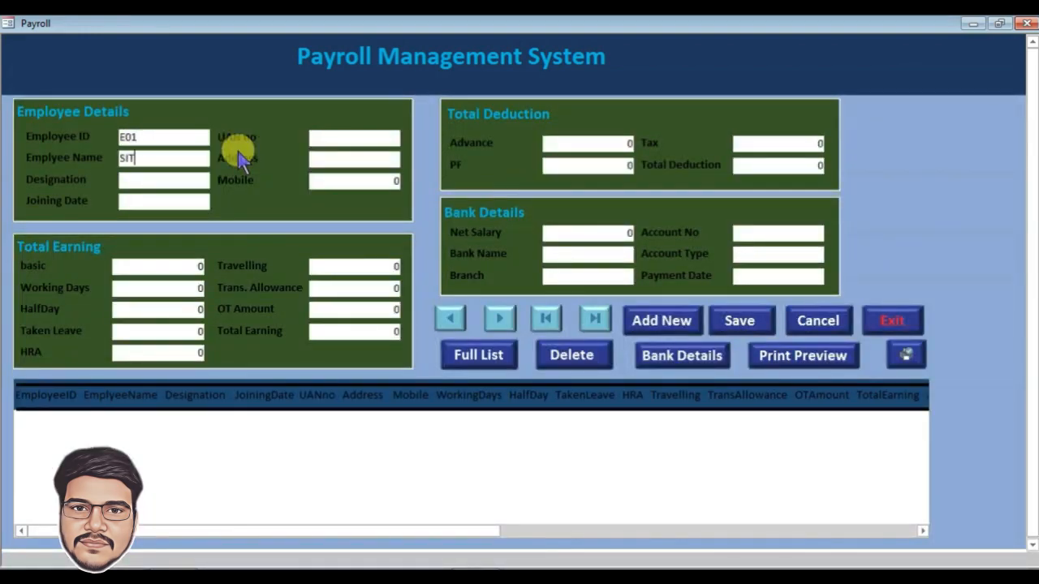
pyautogui.press('Tab')
pyautogui.write('MGR')
pyautogui.click(217, 201)
pyautogui.click(111, 254)
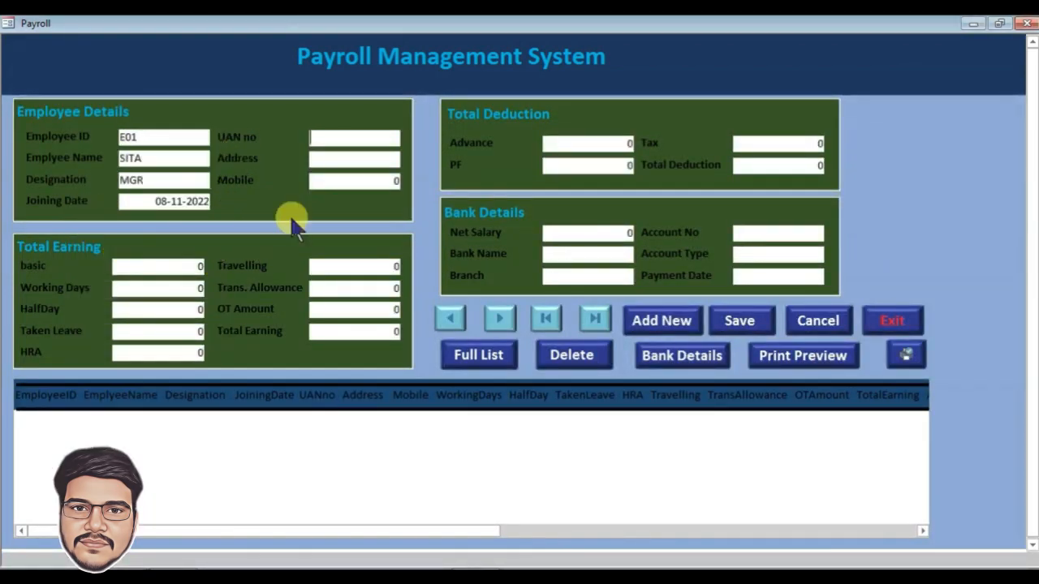
# - Fill in the employee's UAN number, address and mobile number in Employee Details
pyautogui.press('Tab')
pyautogui.write('10002252')
pyautogui.write('JANAKPUR')
pyautogui.press('Tab')
pyautogui.write('980')
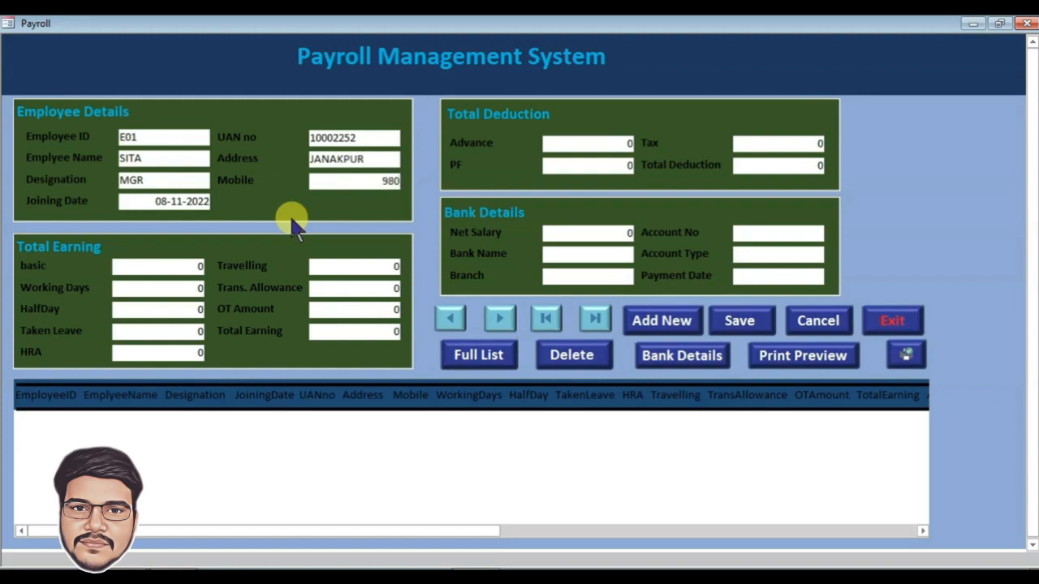
# - Enter basic pay 25000, 24 working days and HRA 2500 in Total Earning
pyautogui.write('25000')
pyautogui.press('Tab')
pyautogui.write('24')
pyautogui.press('Tab')
pyautogui.press('Tab')
pyautogui.press('Tab')
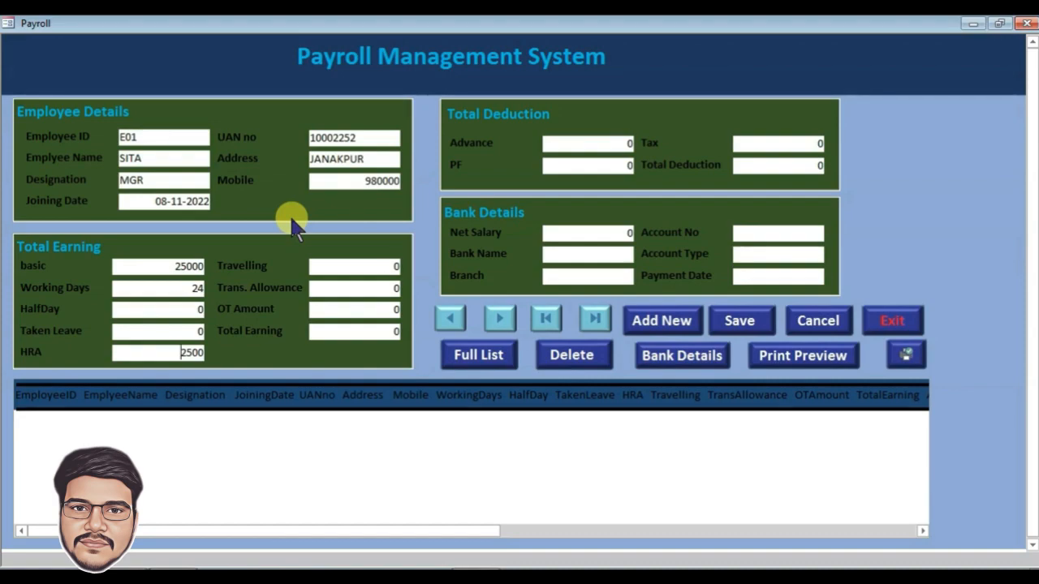
# - Enter Travelling 2500, Trans. Allowance 2000 and OT Amount 5000 for the employee
pyautogui.press('Tab')
pyautogui.write('2500')
pyautogui.press('Tab')
pyautogui.press('Tab')
pyautogui.write('5')
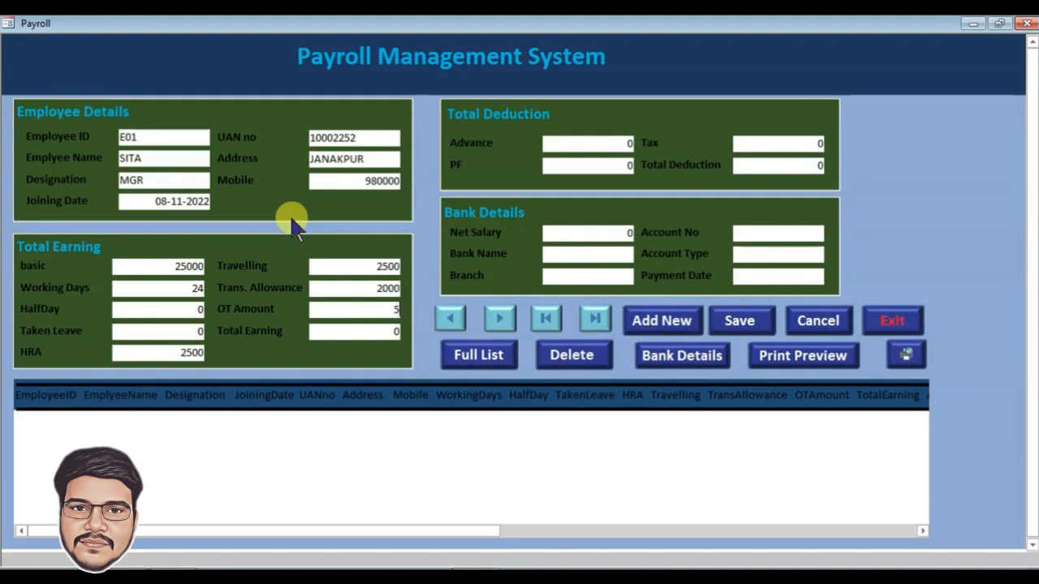
pyautogui.write('0000')
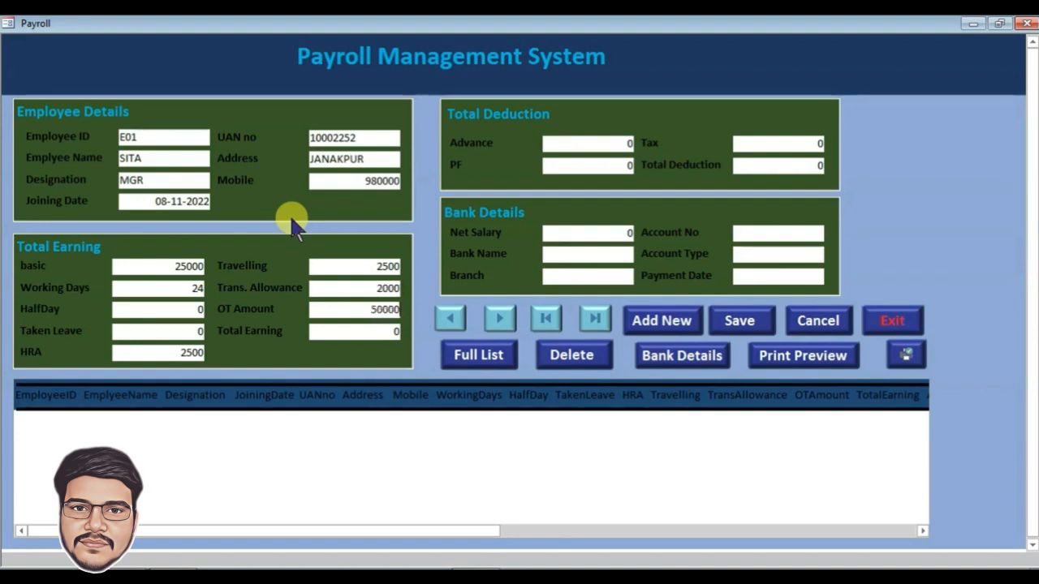
pyautogui.press('BackSpace')
pyautogui.press('Tab')
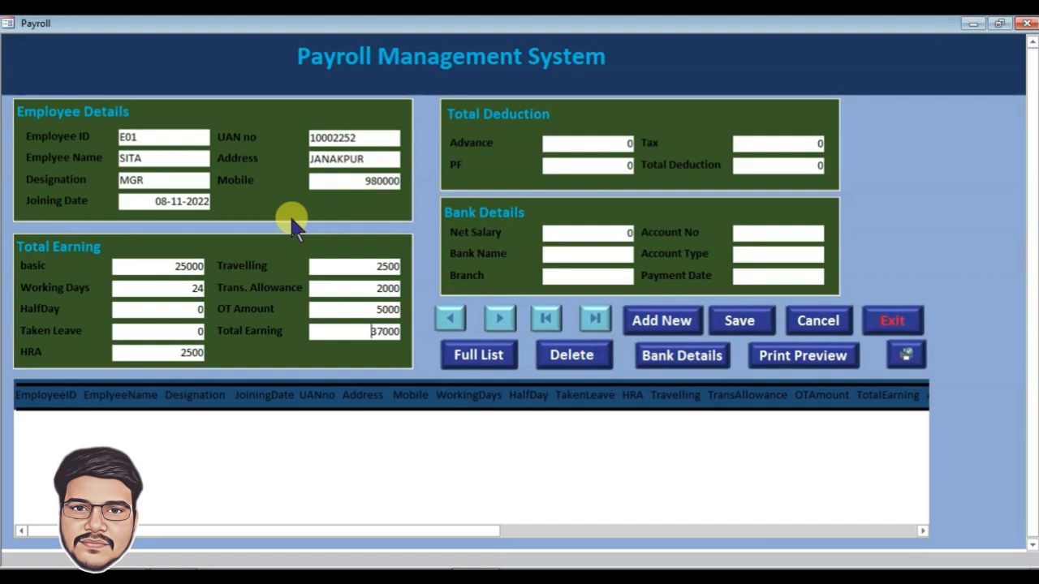
# - Set the employee's Tax deduction to 500
pyautogui.press('Tab')
pyautogui.write('500')
pyautogui.press('Tab')
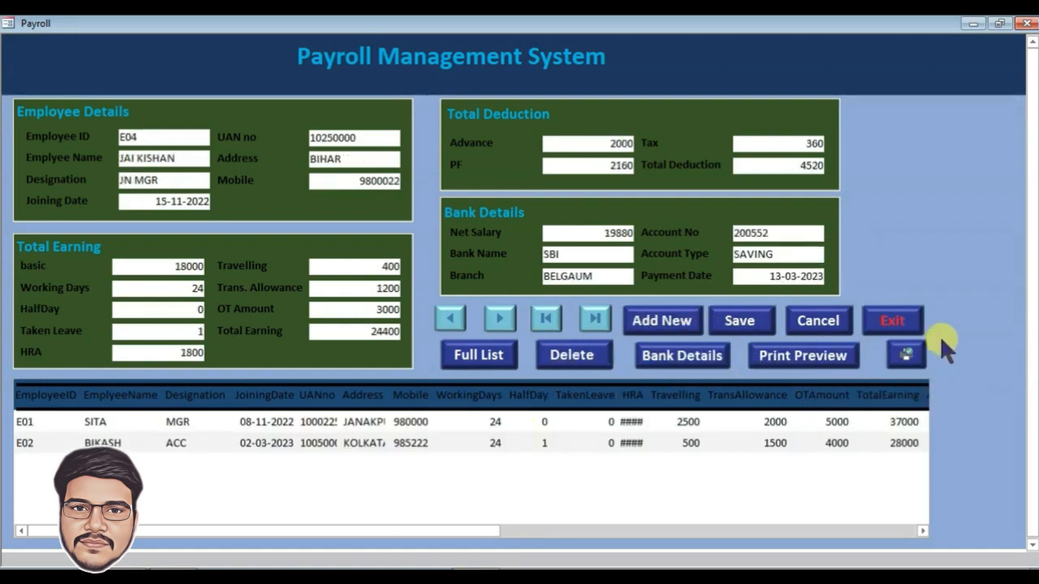
# - Open the Payroll and bankdetails forms in Design view and select the refresh button in bankdetails
pyautogui.rightClick(944, 282)
pyautogui.click(969, 336)
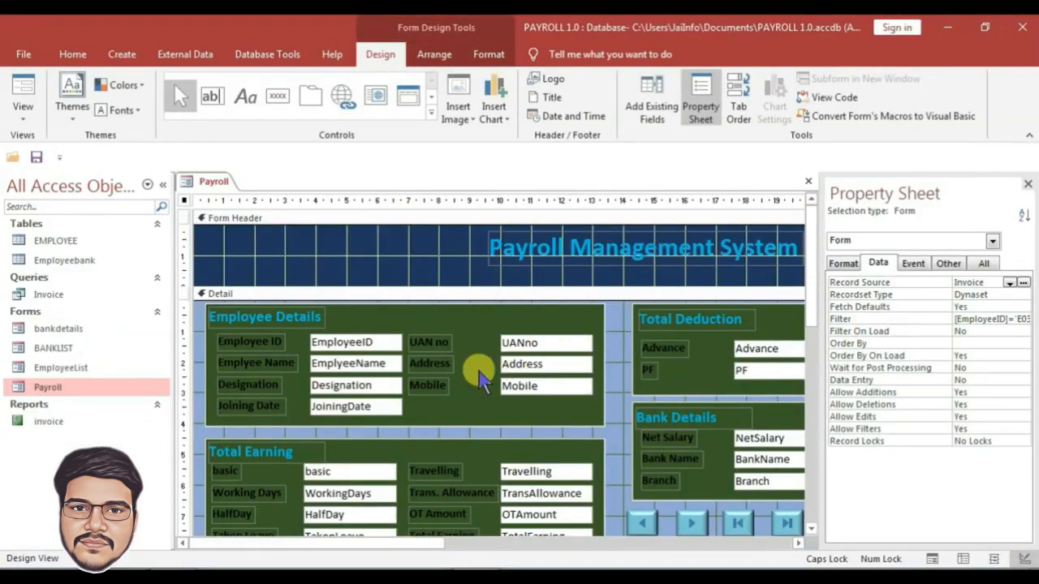
pyautogui.rightClick(70, 345)
pyautogui.rightClick(59, 326)
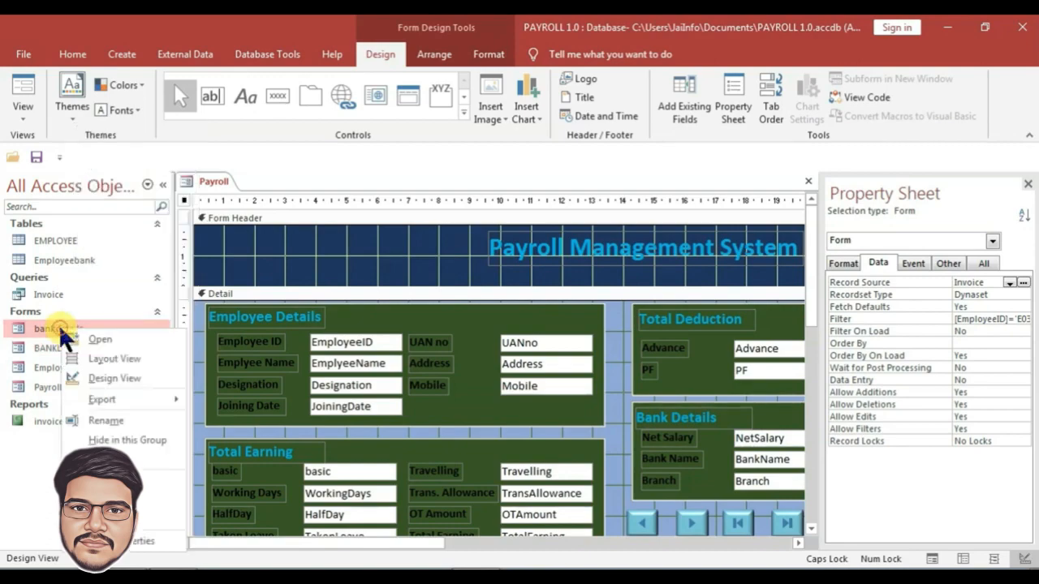
pyautogui.click(114, 380)
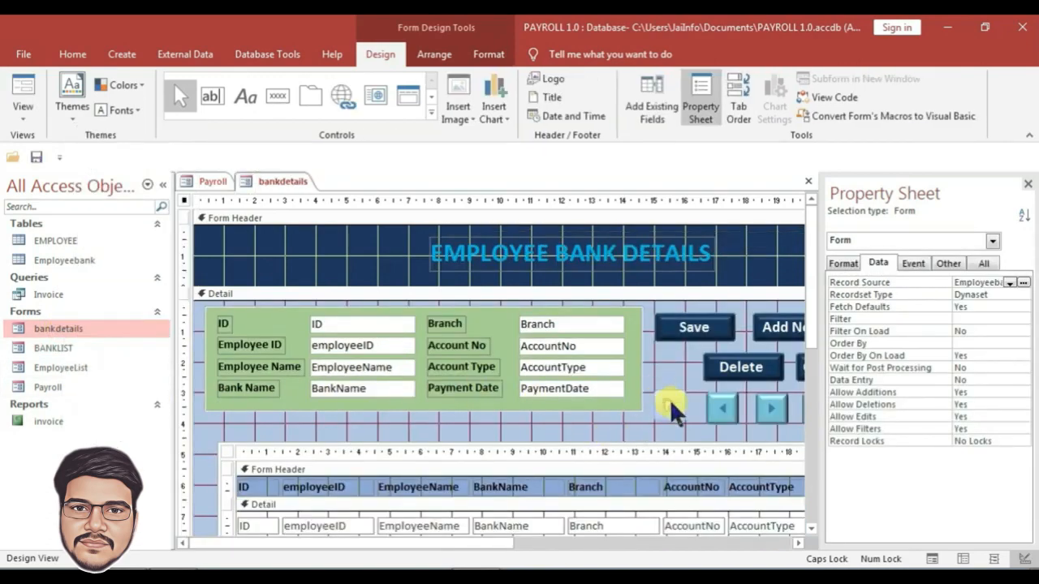
pyautogui.click(669, 401)
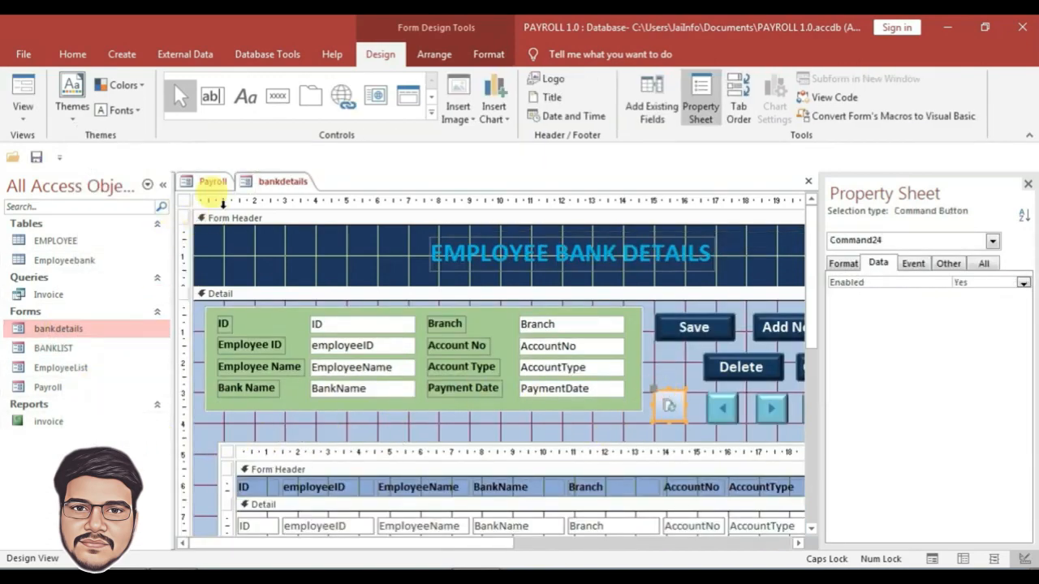
# - Paste a copy of the refresh button into the Payroll form and place it beside the Bank Details box, above Exit
pyautogui.click(212, 195)
pyautogui.click(216, 183)
pyautogui.scroll(-3, 487, 365)
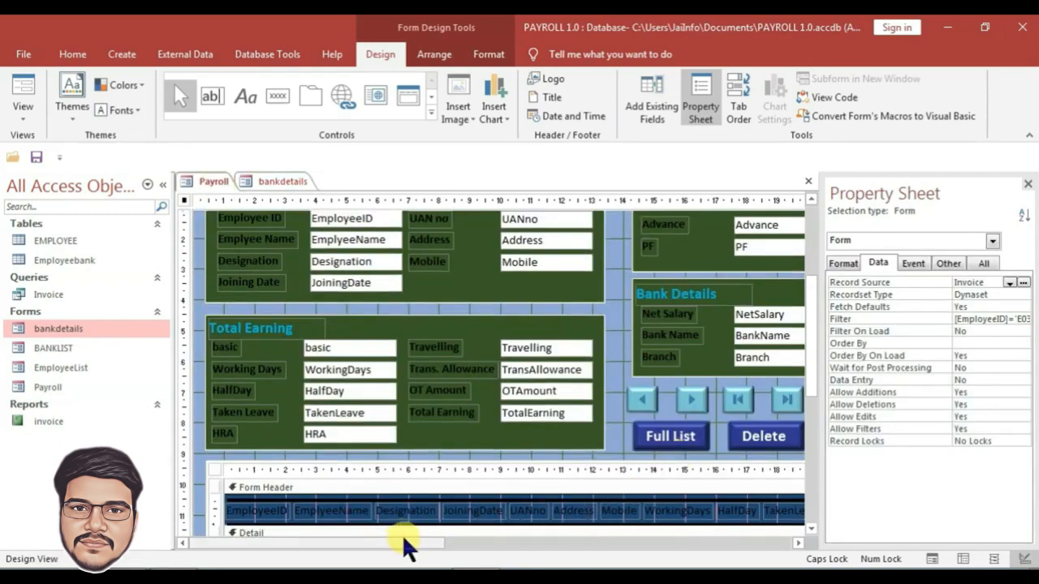
pyautogui.scroll(3, 406, 528)
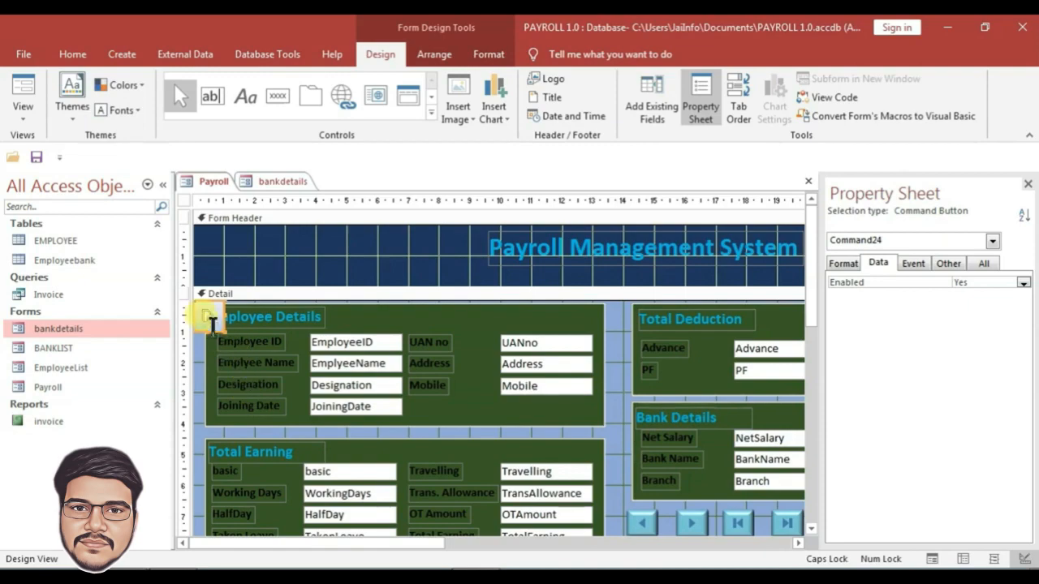
pyautogui.click(209, 320)
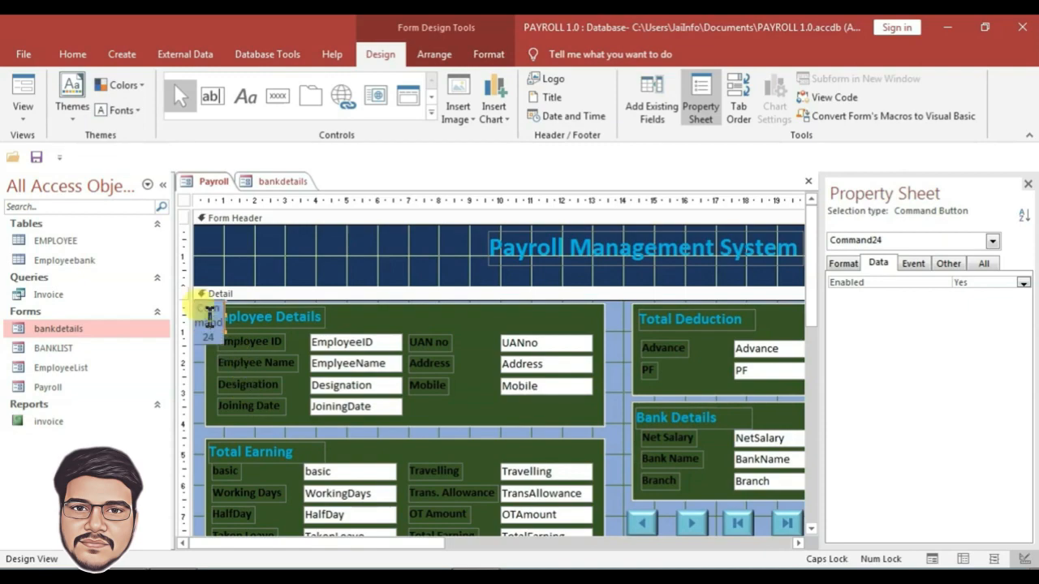
pyautogui.click(197, 365)
pyautogui.moveTo(203, 323); pyautogui.dragTo(742, 434)
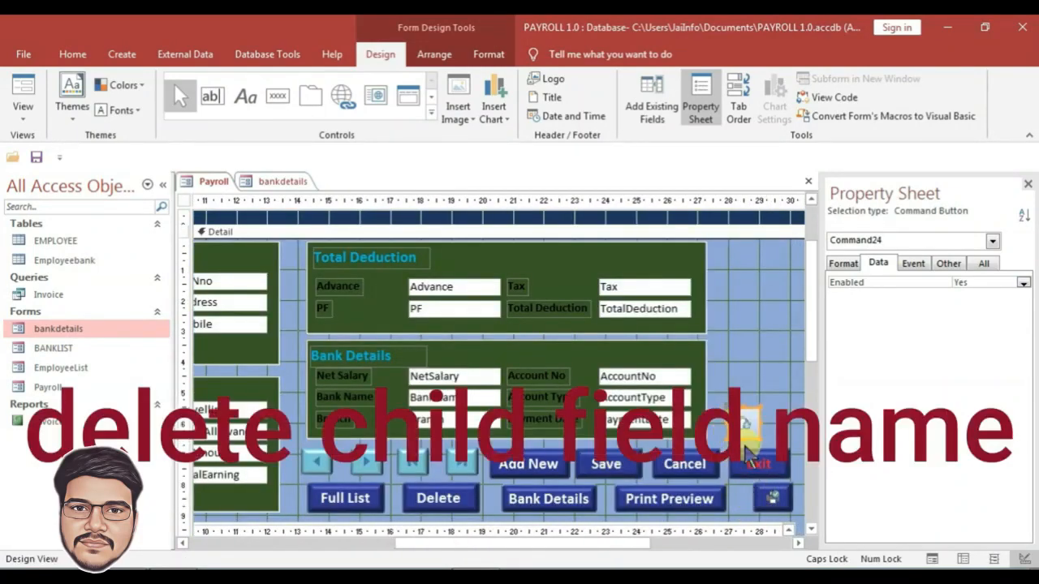
# - Clear the Link Child Fields property of the EmployeeList subform in Payroll
pyautogui.scroll(-3, 757, 479)
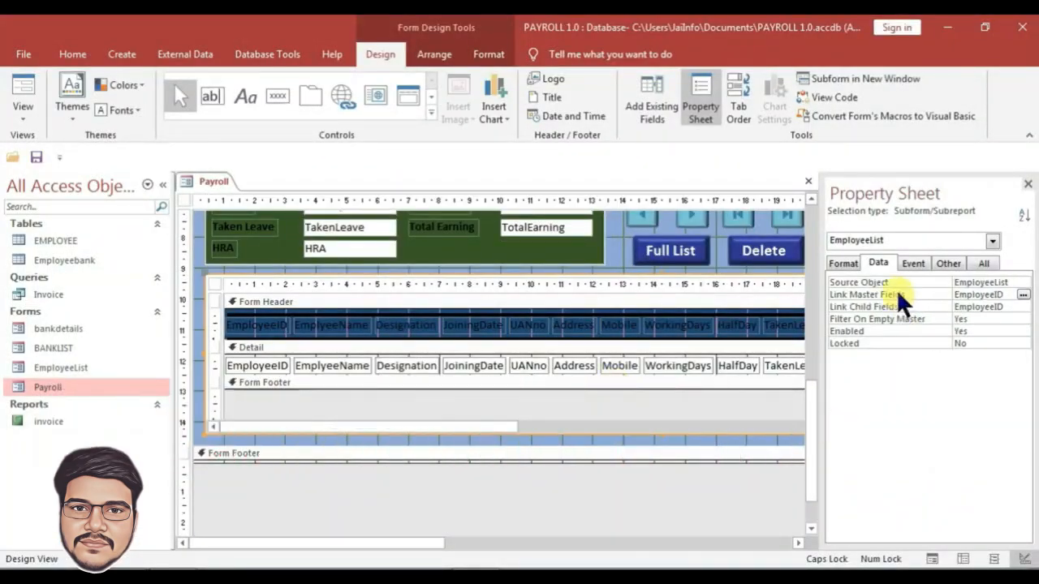
pyautogui.click(913, 307)
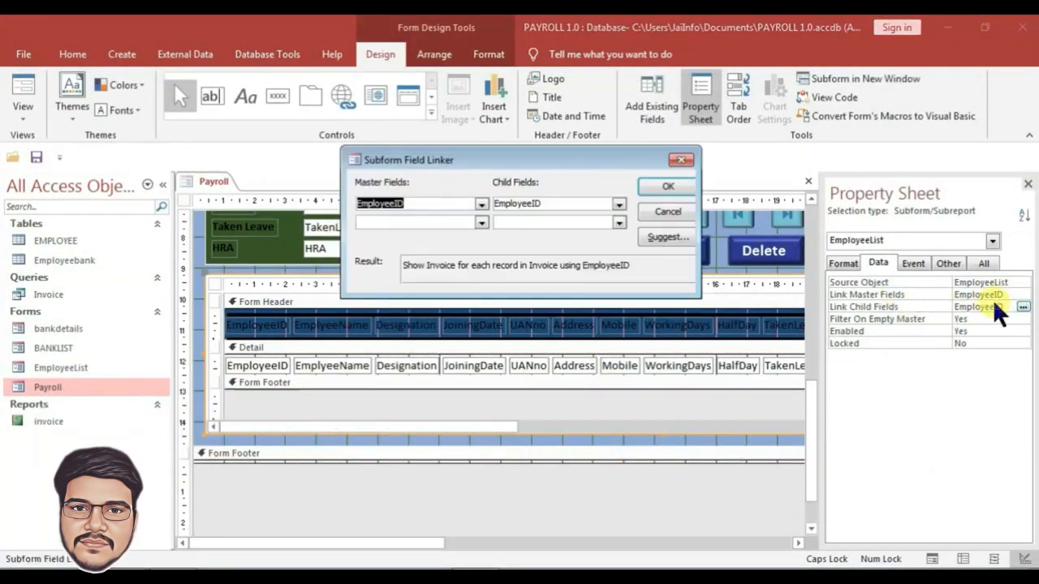
pyautogui.press('Escape')
pyautogui.moveTo(1004, 308); pyautogui.dragTo(959, 307)
pyautogui.press('BackSpace')
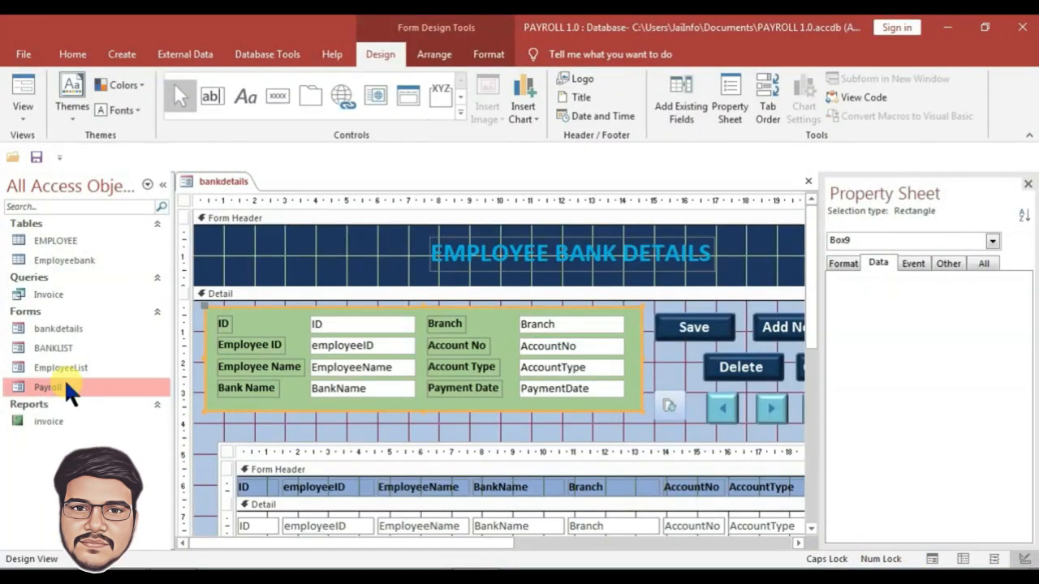
# - Open the Payroll form and add a test record with a dummy employee ID and designation ASDFASDF
pyautogui.doubleClick(67, 385)
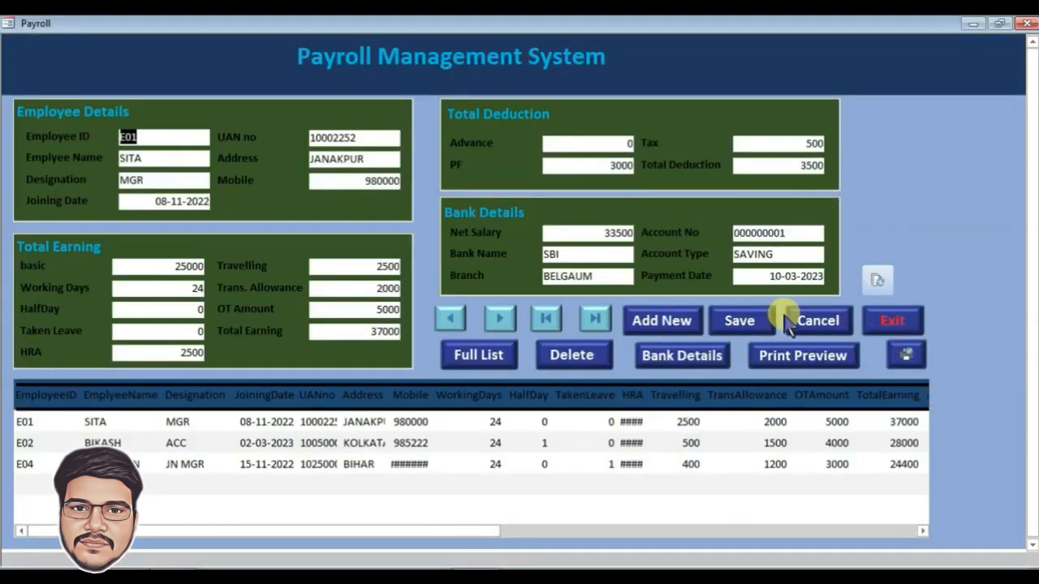
pyautogui.click(665, 320)
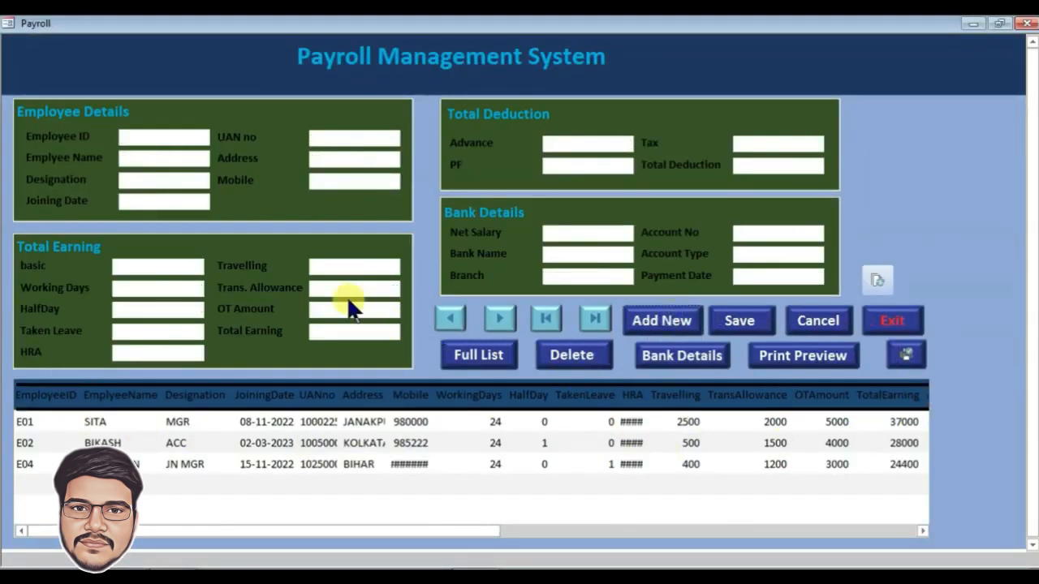
pyautogui.click(167, 142)
pyautogui.write('ADF')
pyautogui.press('Tab')
pyautogui.press('Tab')
pyautogui.write('ASDFASDF')
pyautogui.click(691, 464)
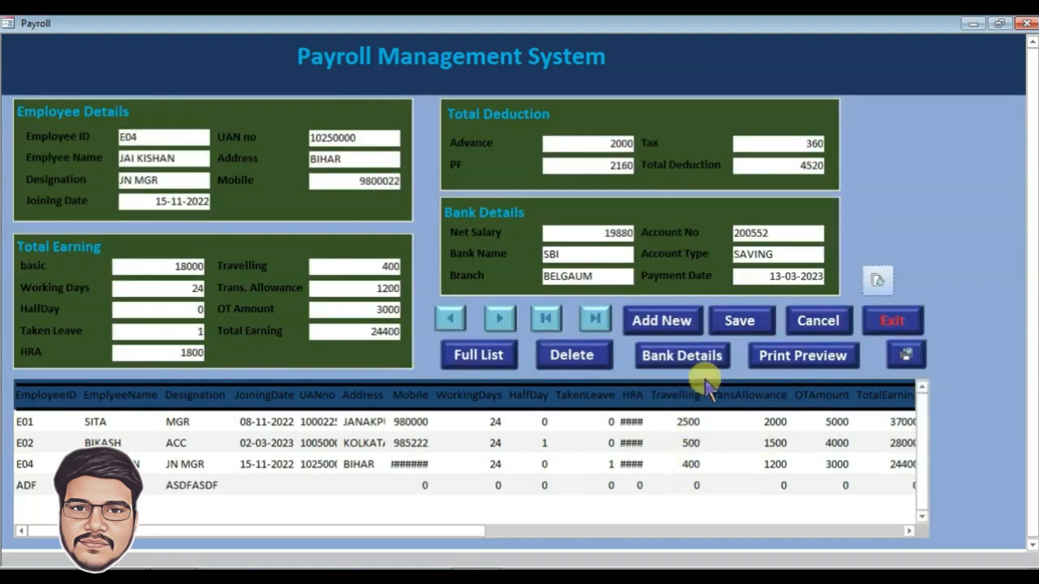
# - Open the employee bank details, go to the second employee's record and open that employee's payroll
pyautogui.click(682, 356)
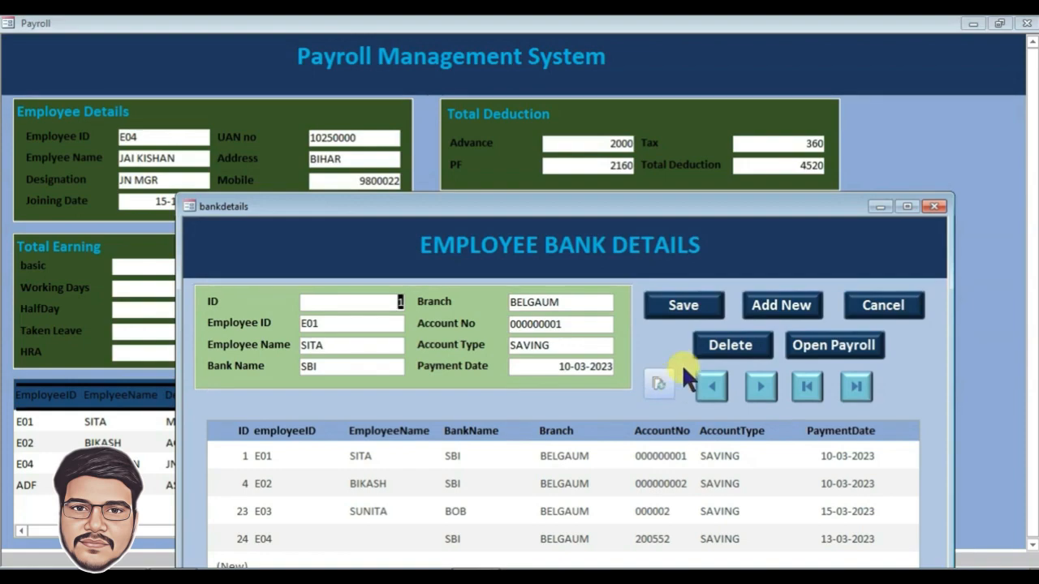
pyautogui.moveTo(674, 208); pyautogui.dragTo(692, 149)
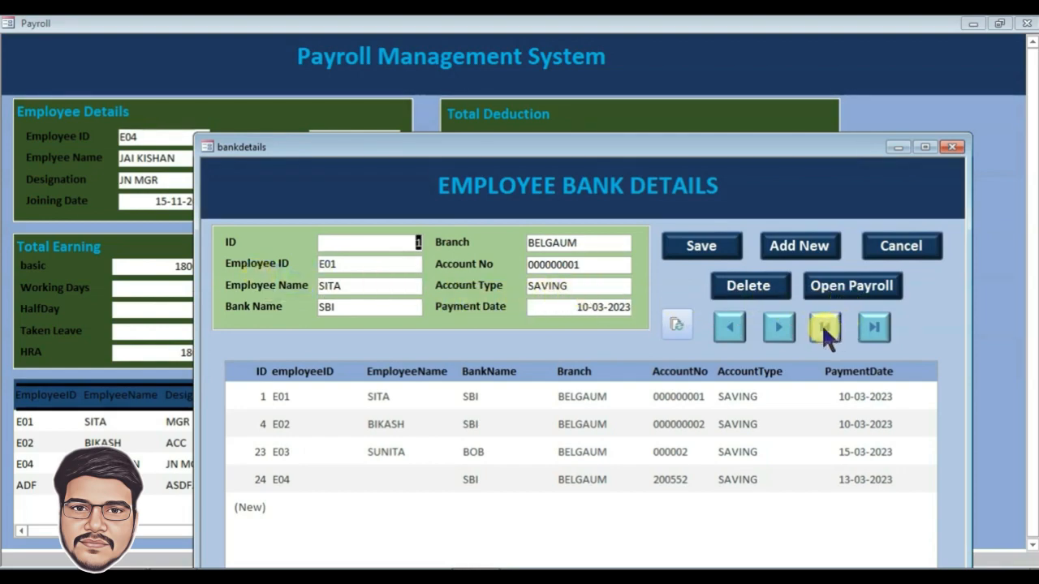
pyautogui.click(781, 329)
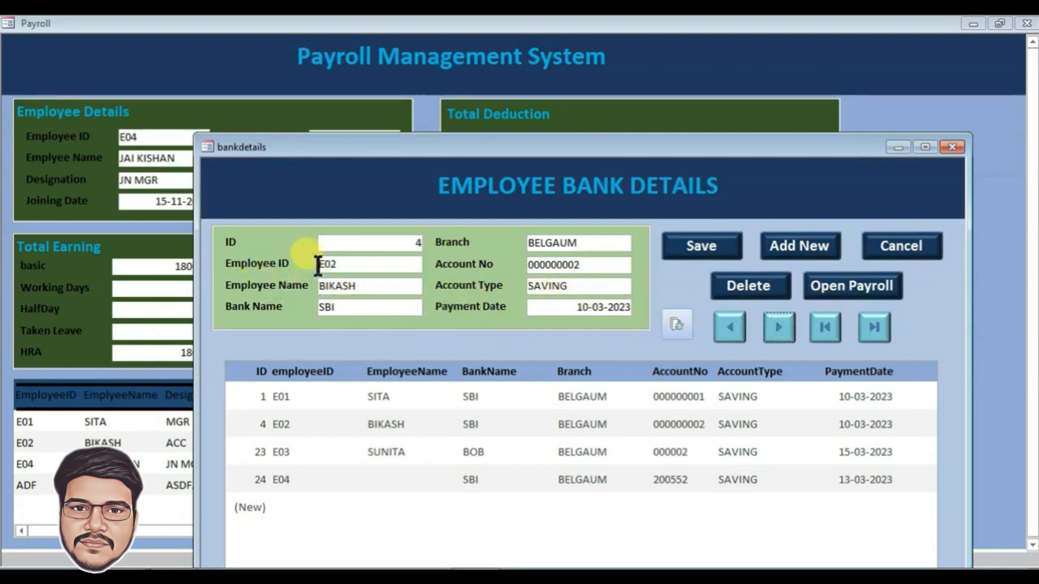
pyautogui.click(834, 284)
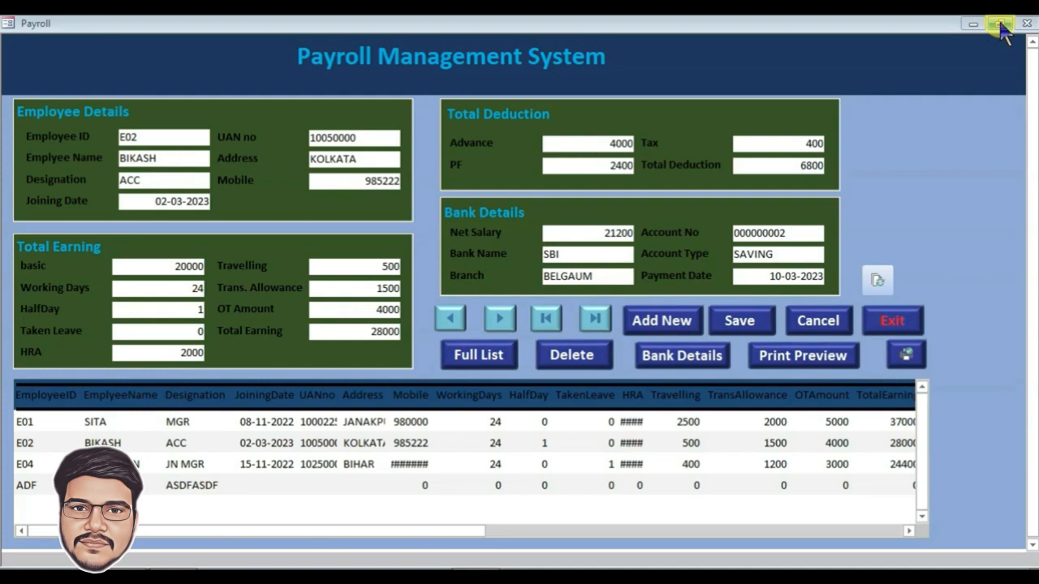
# - Move the form windows aside, set the invoice report's Pop Up property to Yes in Design view and close the report
pyautogui.moveTo(903, 25); pyautogui.dragTo(889, 396)
pyautogui.moveTo(418, 140); pyautogui.dragTo(570, 308)
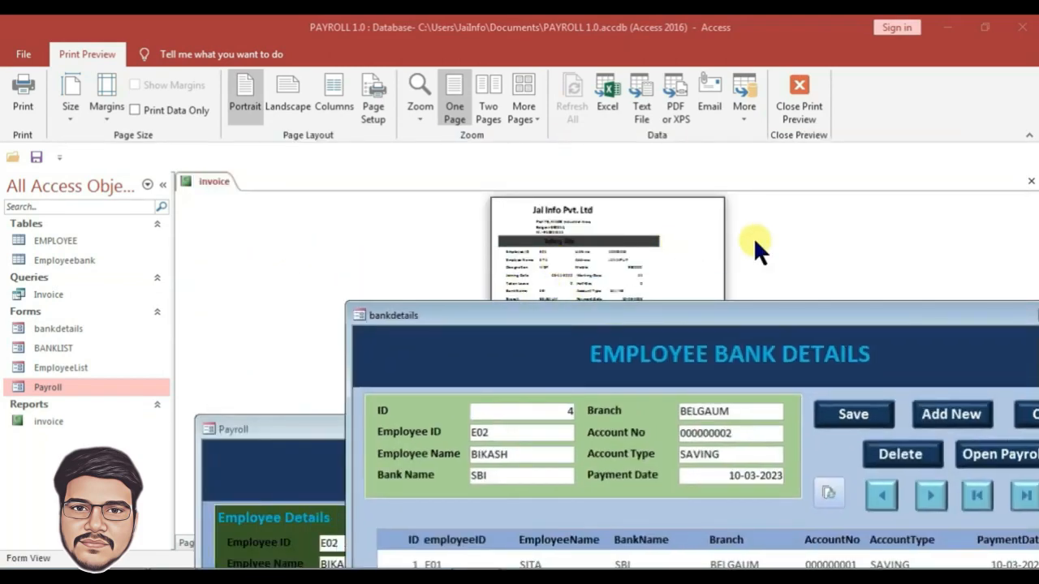
pyautogui.rightClick(830, 238)
pyautogui.click(858, 283)
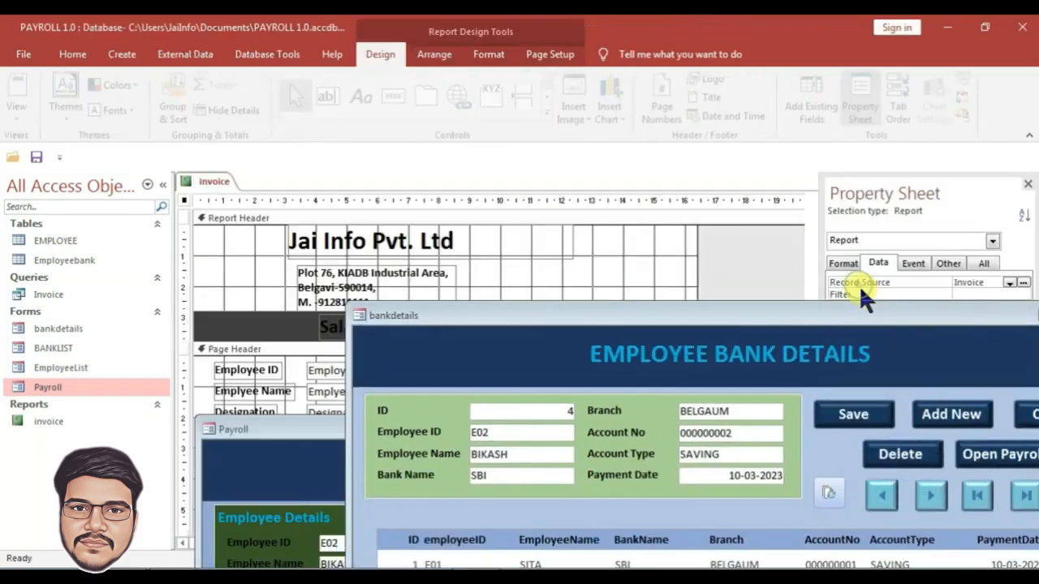
pyautogui.click(982, 264)
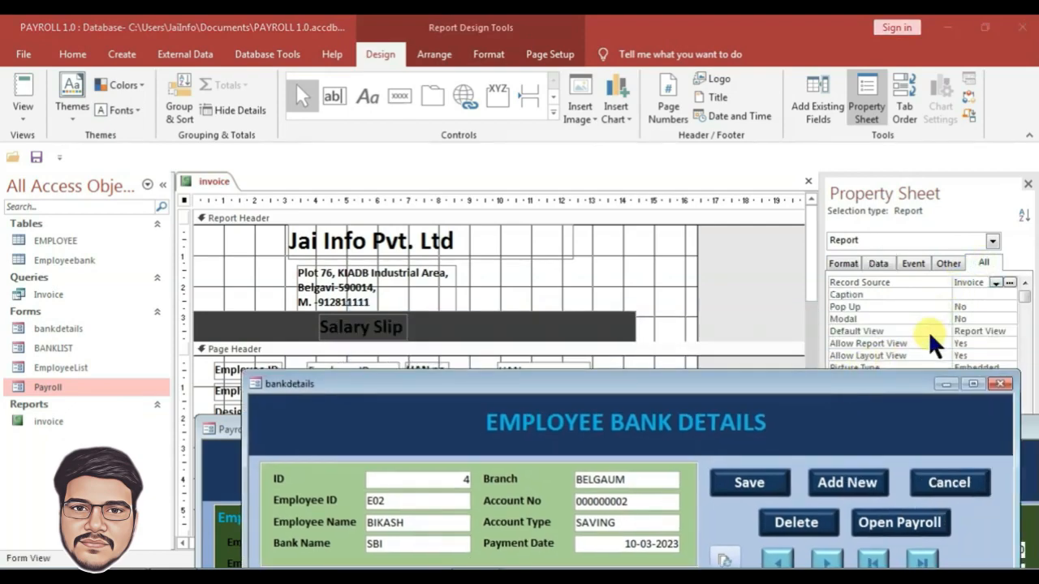
pyautogui.doubleClick(974, 307)
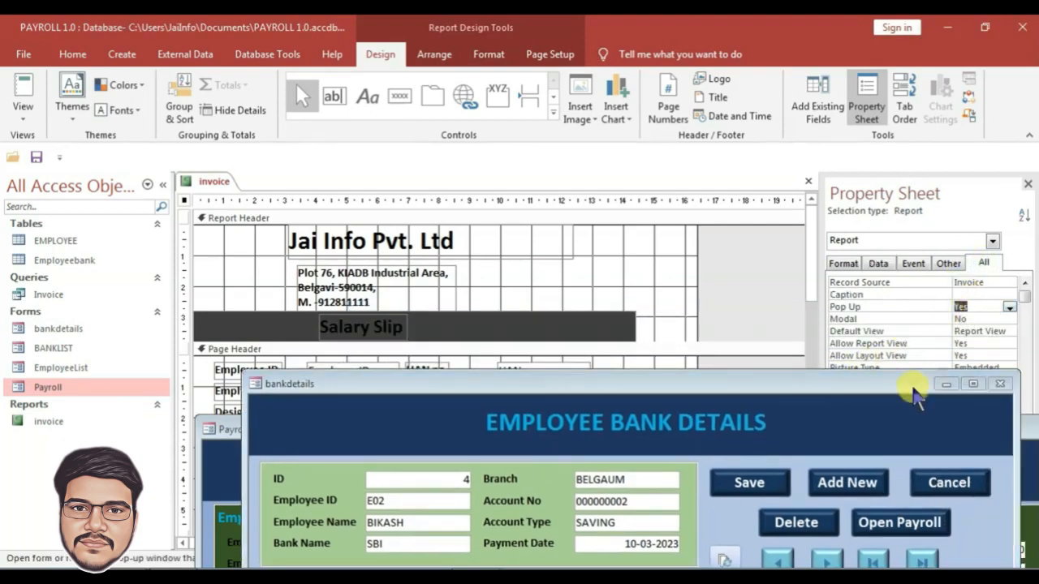
pyautogui.click(853, 380)
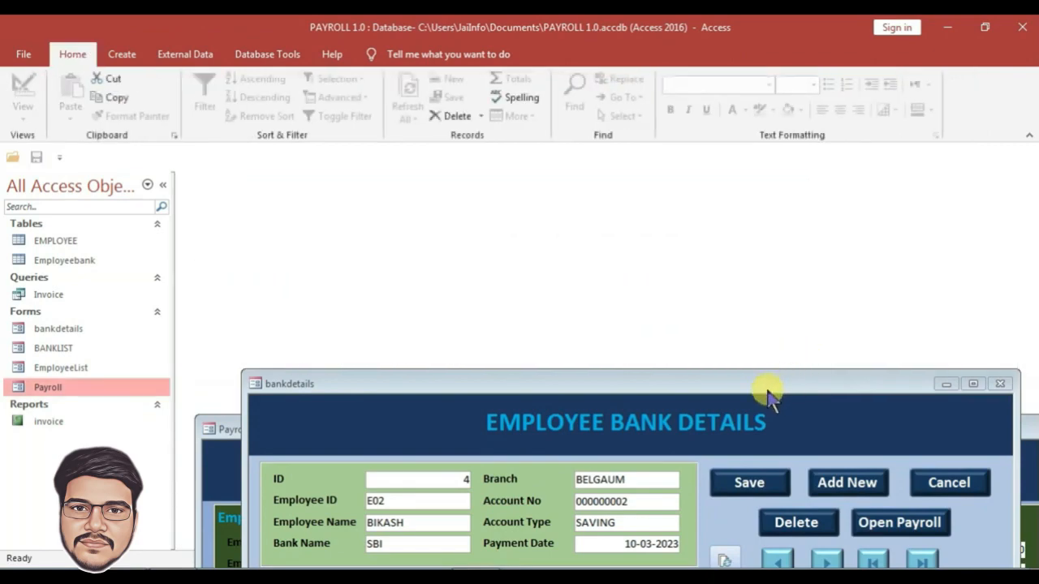
# - Bring the Payroll form back into full view and open the print preview of the invoice report
pyautogui.moveTo(763, 383); pyautogui.dragTo(654, 146)
pyautogui.moveTo(956, 420); pyautogui.dragTo(731, 89)
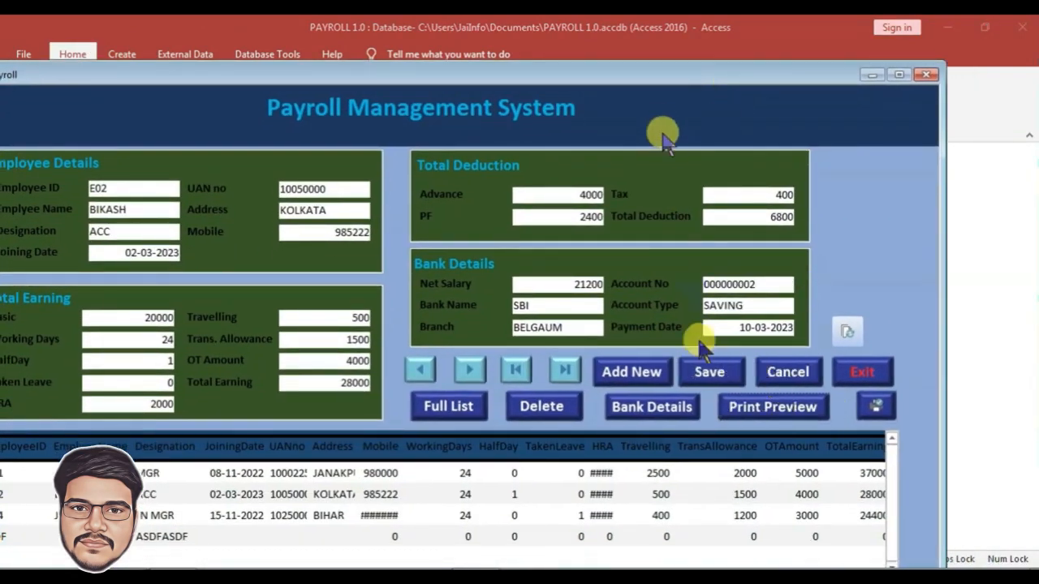
pyautogui.moveTo(633, 73); pyautogui.dragTo(756, 39)
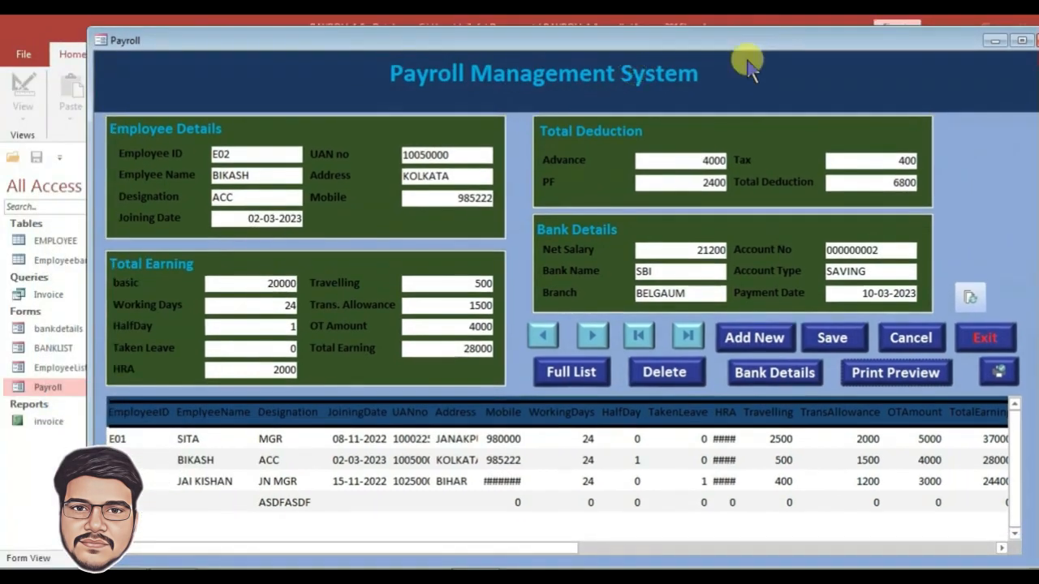
pyautogui.click(890, 374)
# - Widen the invoice window and examine the salary slip's employee details, earnings and deductions
pyautogui.moveTo(314, 208); pyautogui.dragTo(355, 87)
pyautogui.click(256, 297)
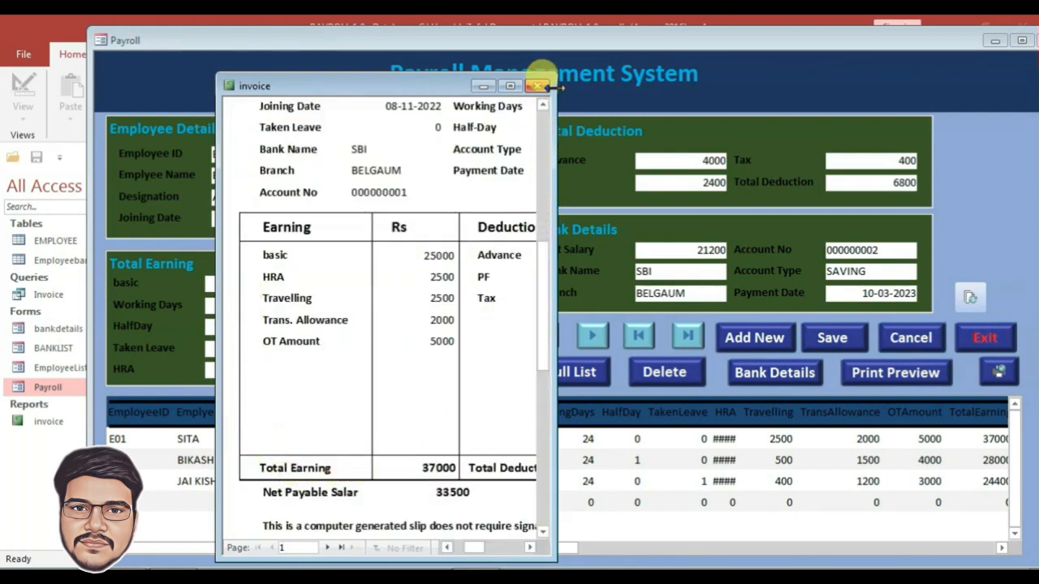
pyautogui.moveTo(554, 85); pyautogui.dragTo(892, 82)
pyautogui.click(470, 219)
pyautogui.click(524, 245)
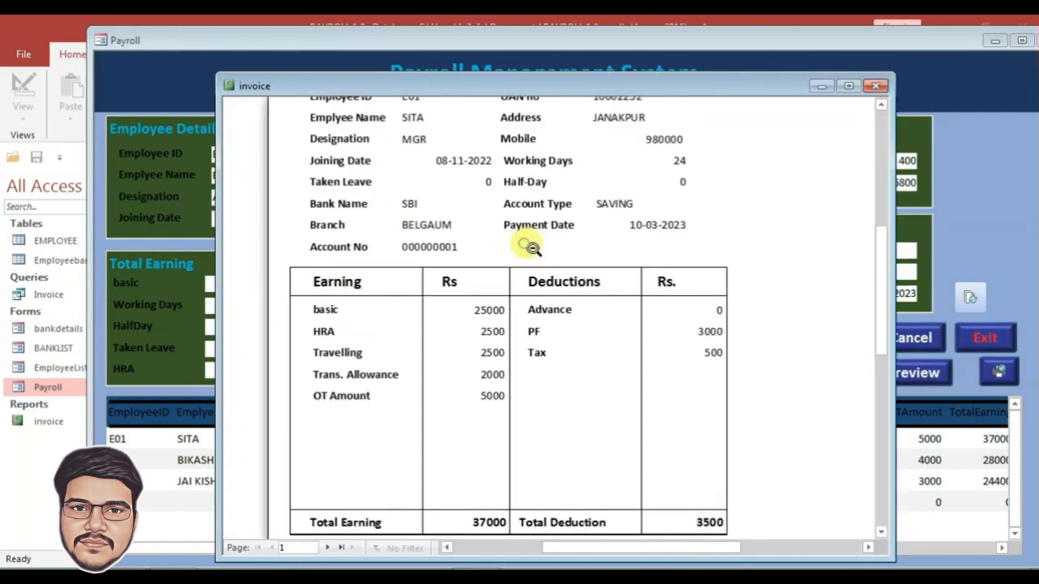
pyautogui.scroll(1, 535, 333)
pyautogui.scroll(3, 540, 329)
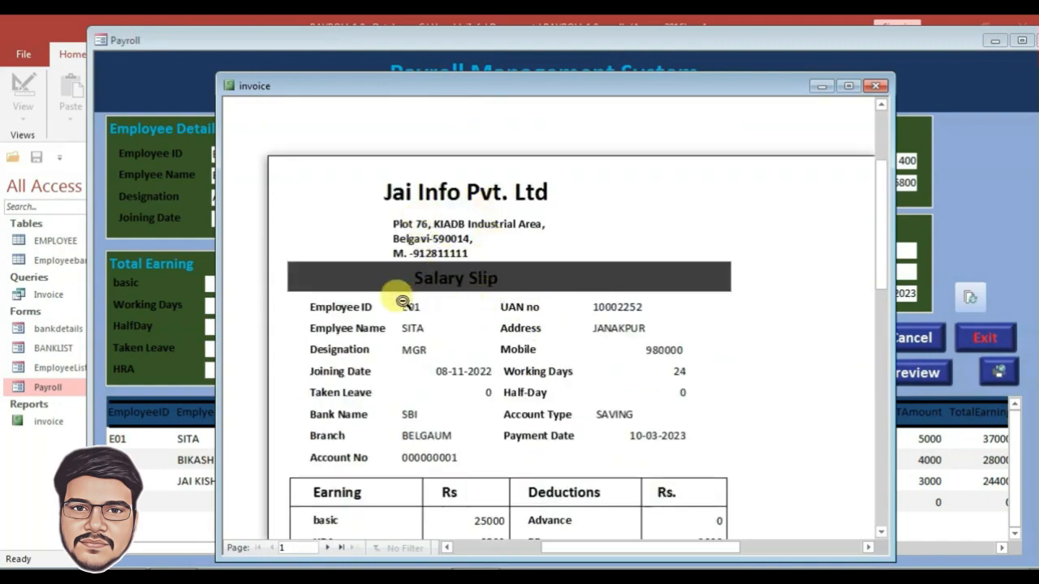
pyautogui.scroll(-1, 400, 301)
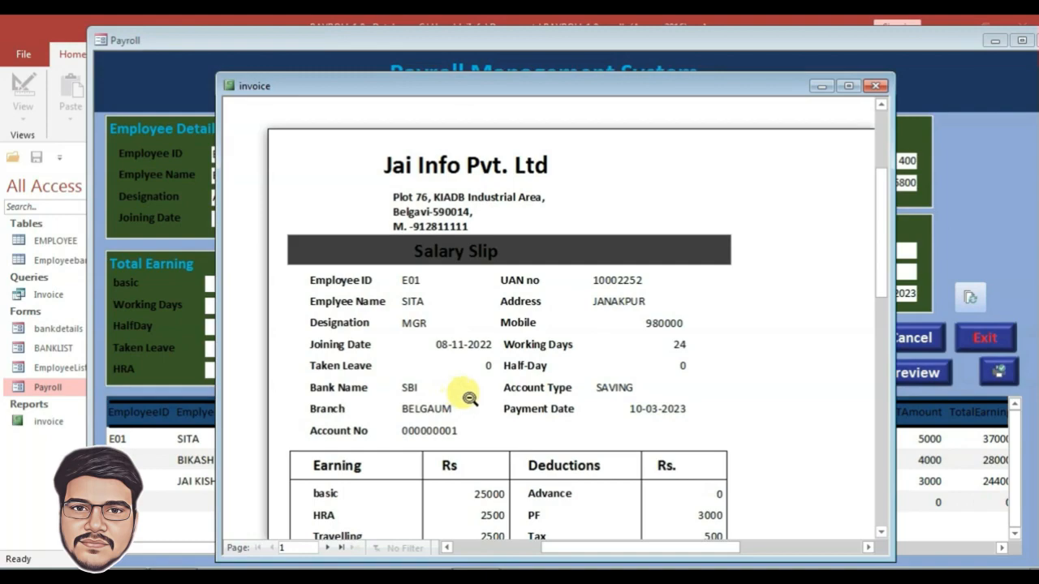
# - Examine the salary slip's earnings, deductions and net payable section down to the footer note, and close the invoice preview
pyautogui.scroll(-5, 434, 398)
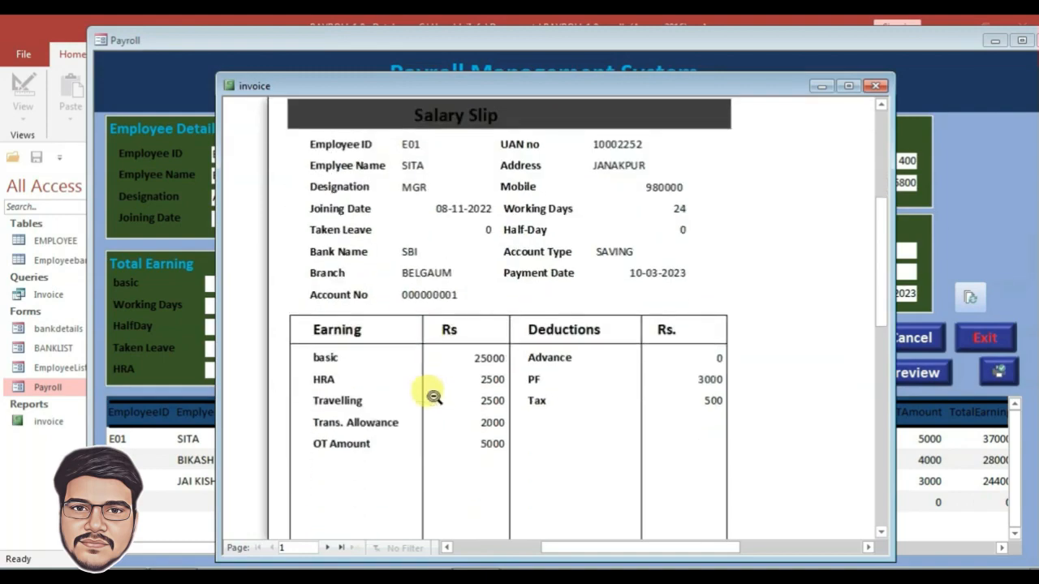
pyautogui.scroll(-1, 438, 397)
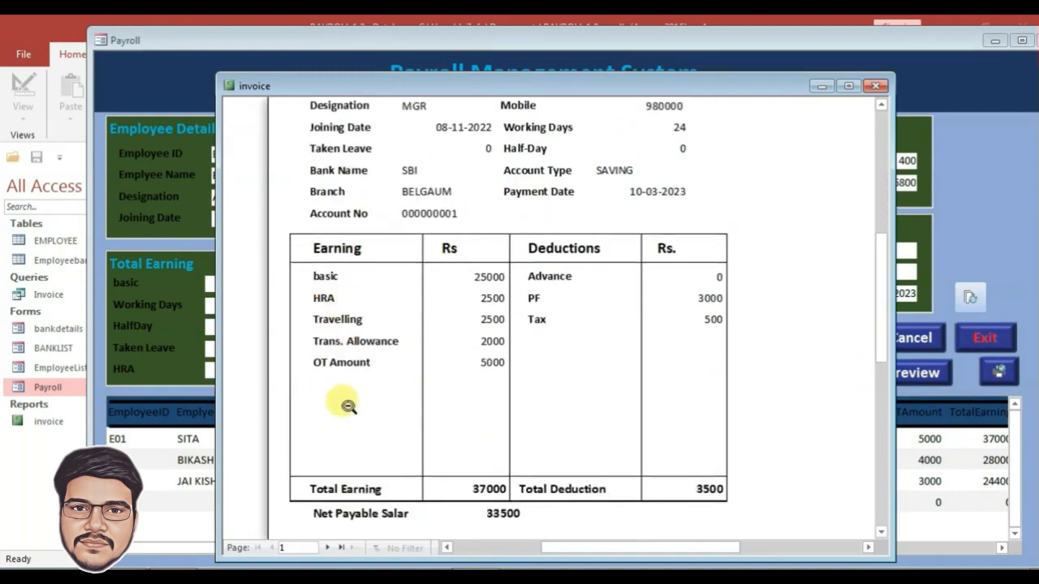
pyautogui.scroll(-2, 583, 415)
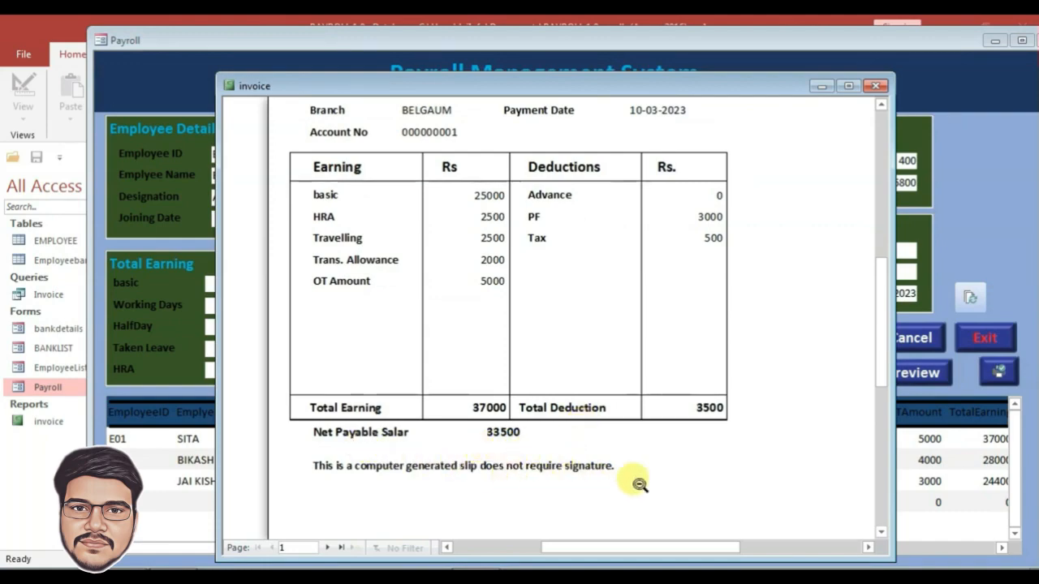
pyautogui.click(696, 447)
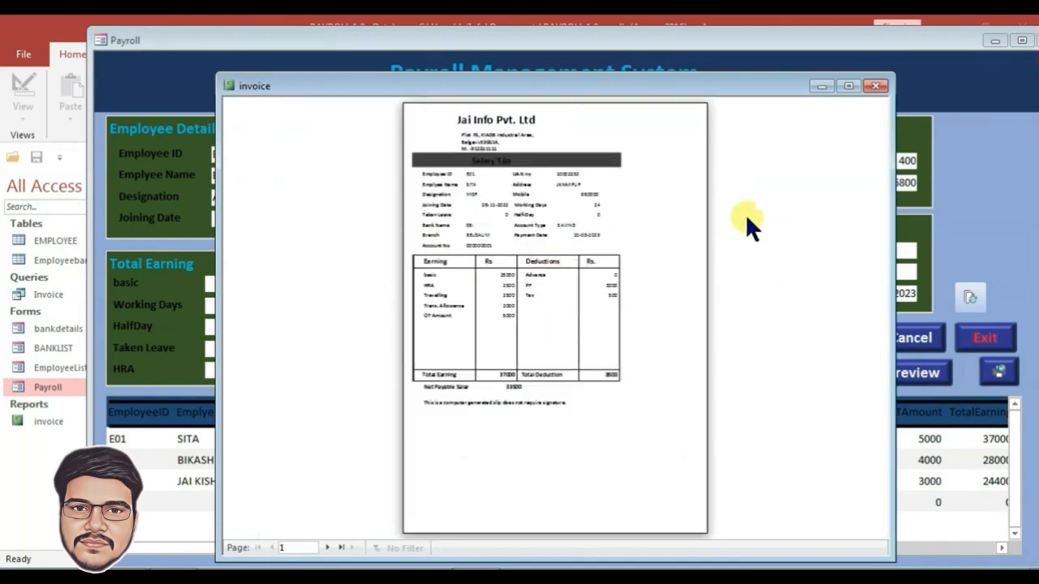
pyautogui.click(870, 86)
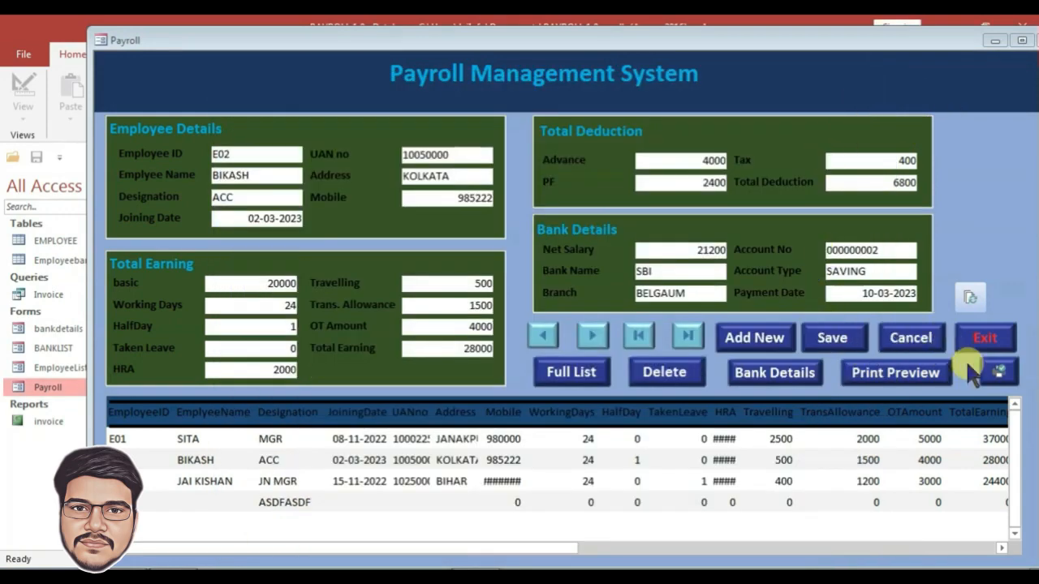
# - Print all pages of the invoice report as one copy to Send To OneNote 2016 and close the report
pyautogui.click(995, 371)
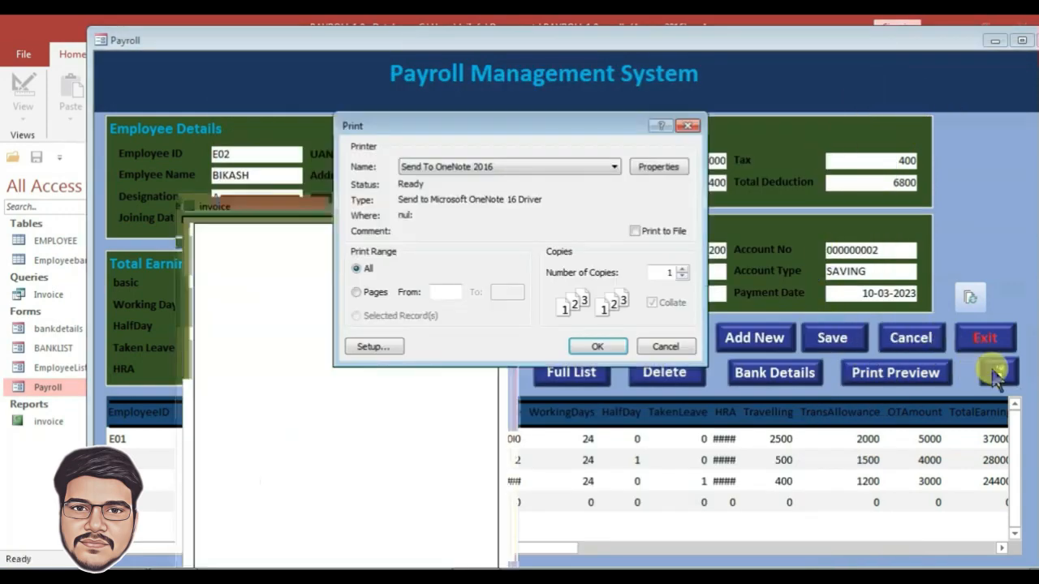
pyautogui.click(598, 346)
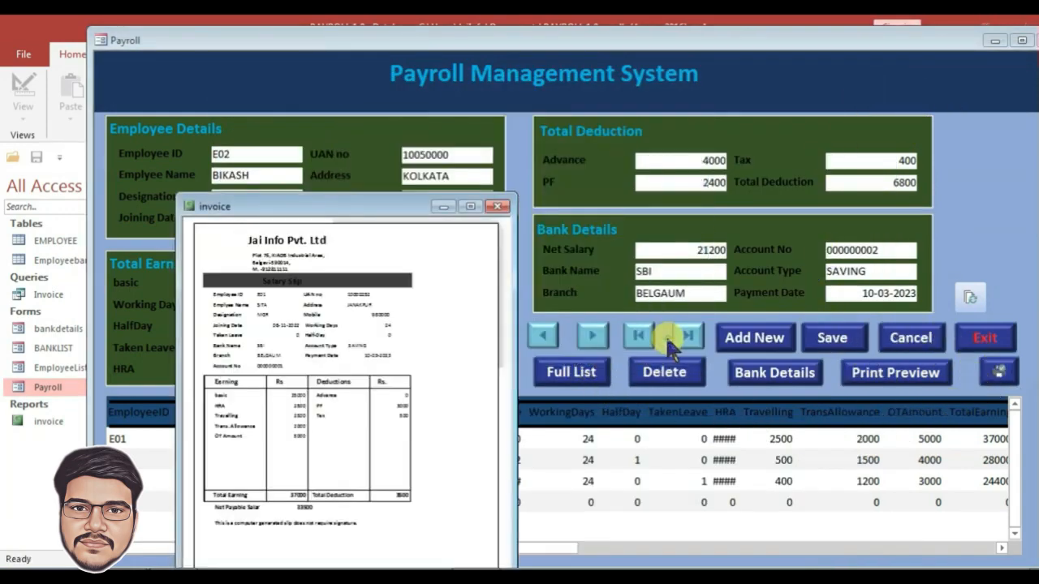
pyautogui.click(497, 206)
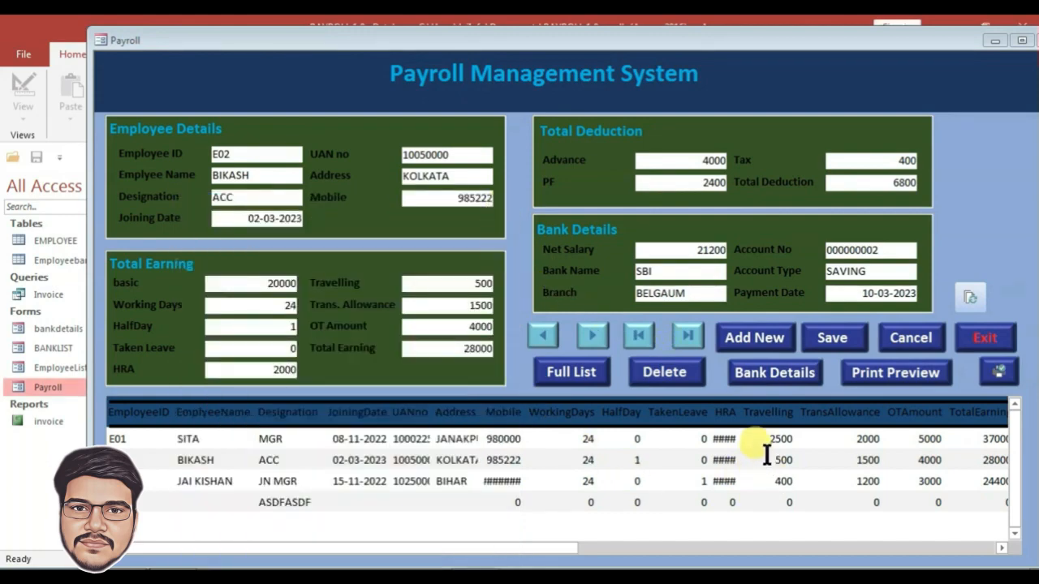
# - Open the full employee list from the Payroll form, move its window to check it, and close it
pyautogui.click(572, 375)
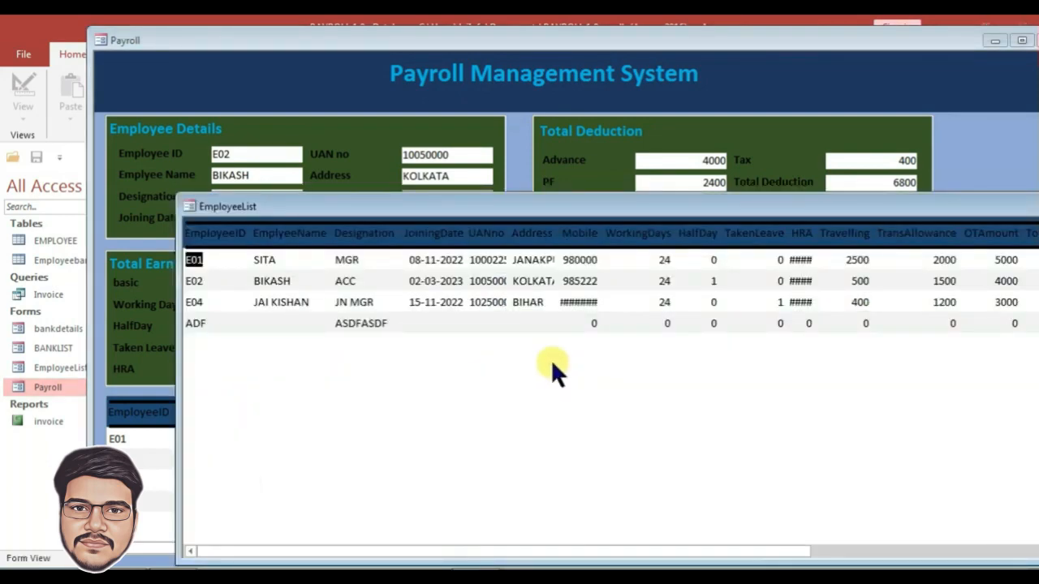
pyautogui.moveTo(541, 208); pyautogui.dragTo(259, 155)
pyautogui.click(966, 145)
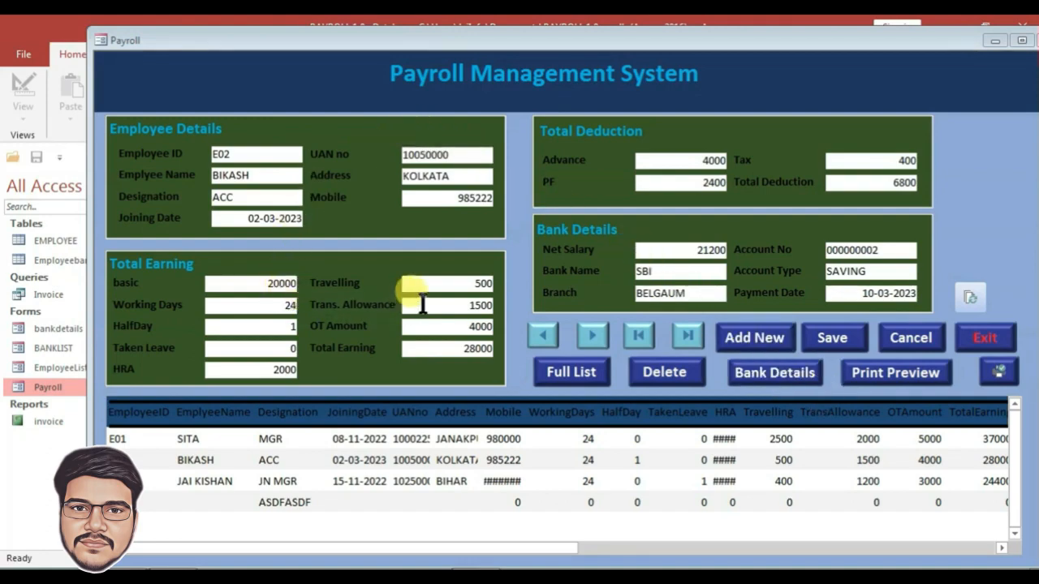
# - Close the Payroll form and the other form window still open behind it
pyautogui.moveTo(887, 39); pyautogui.dragTo(712, 55)
pyautogui.click(876, 56)
pyautogui.click(882, 130)
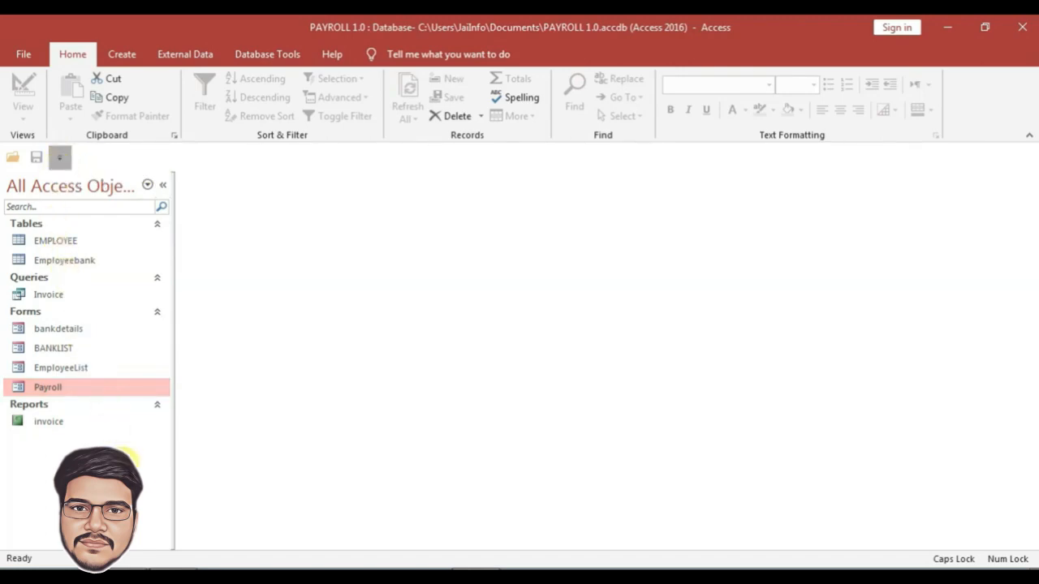
# - Set Payroll as the display form in the current database options
pyautogui.click(60, 157)
pyautogui.click(89, 391)
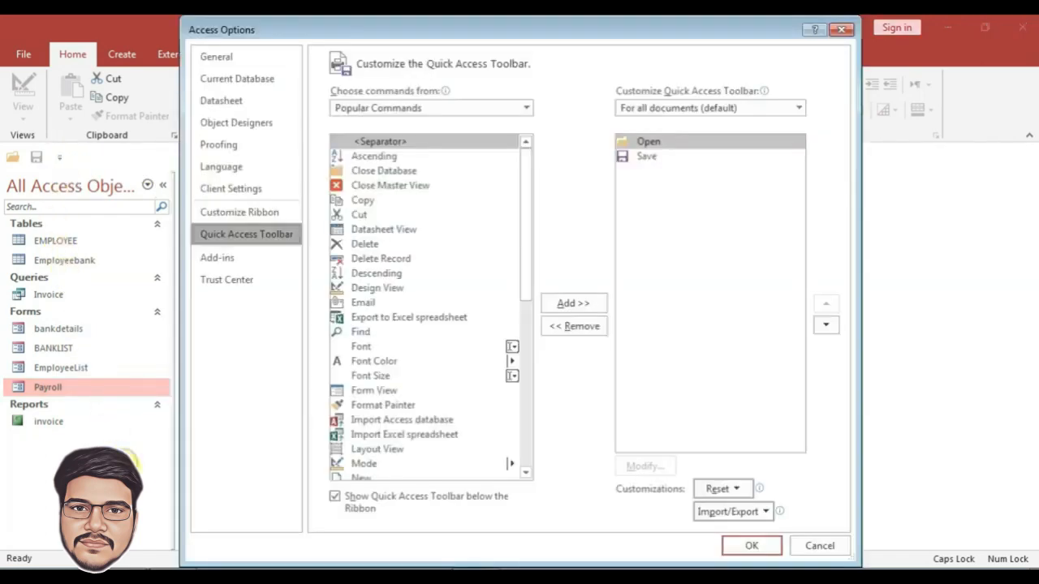
pyautogui.click(218, 74)
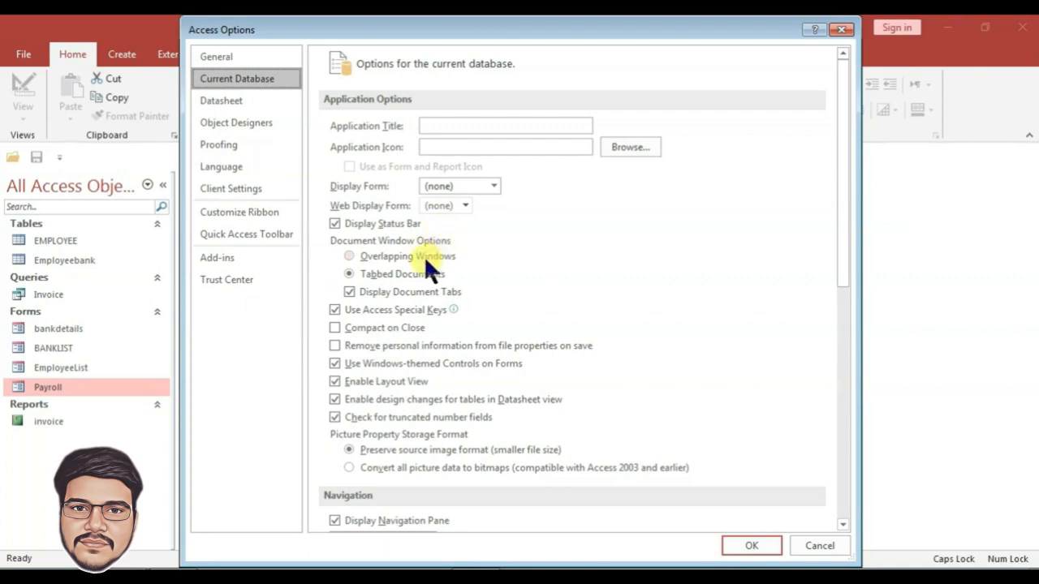
pyautogui.click(479, 187)
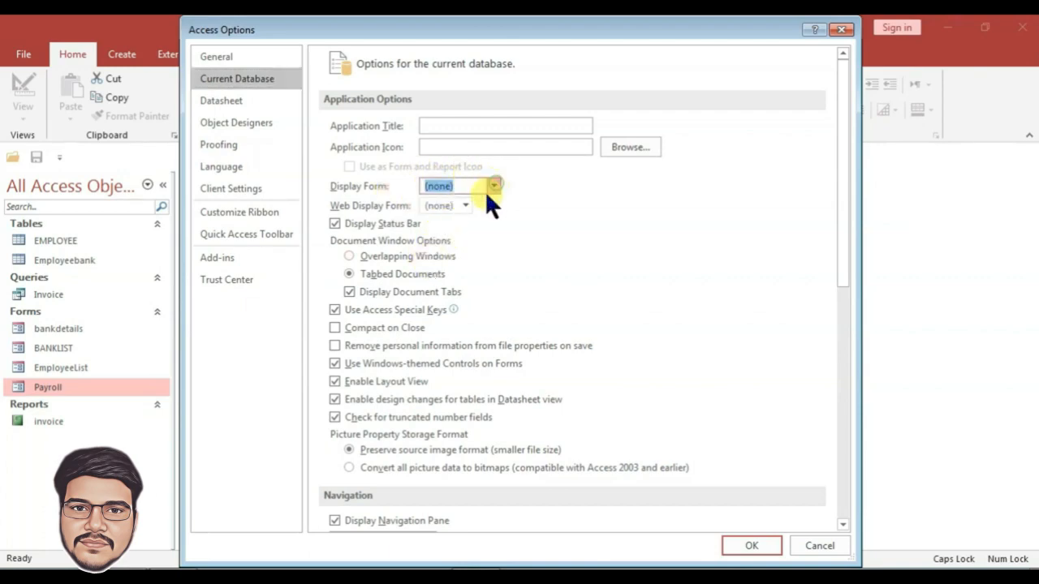
pyautogui.write('Payroll')
pyautogui.scroll(-2, 361, 398)
pyautogui.scroll(-1, 373, 402)
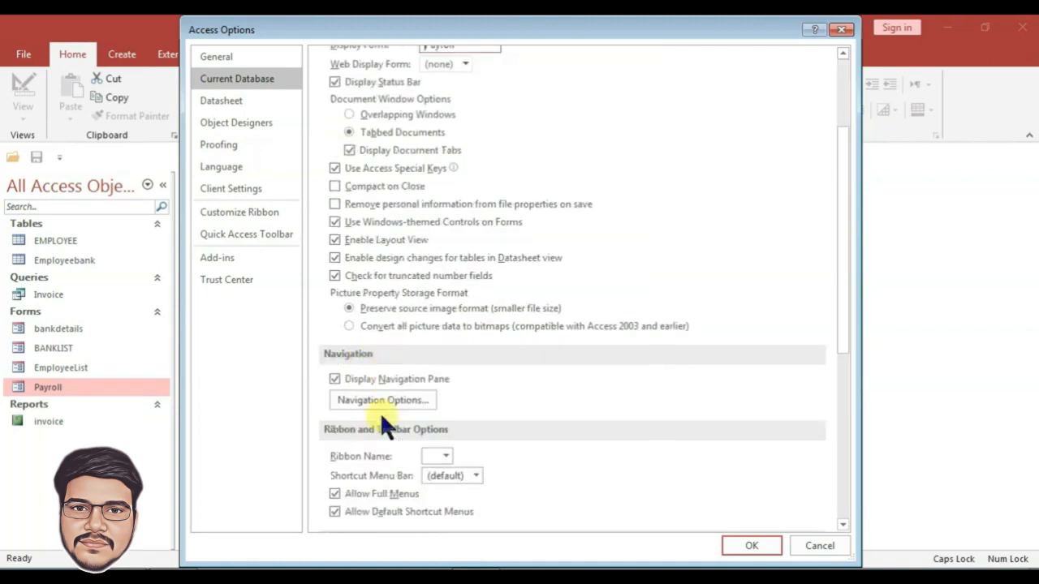
# - Turn off the navigation pane display, default shortcut menus and full menus for the current database, and apply the options
pyautogui.click(334, 379)
pyautogui.scroll(-3, 398, 397)
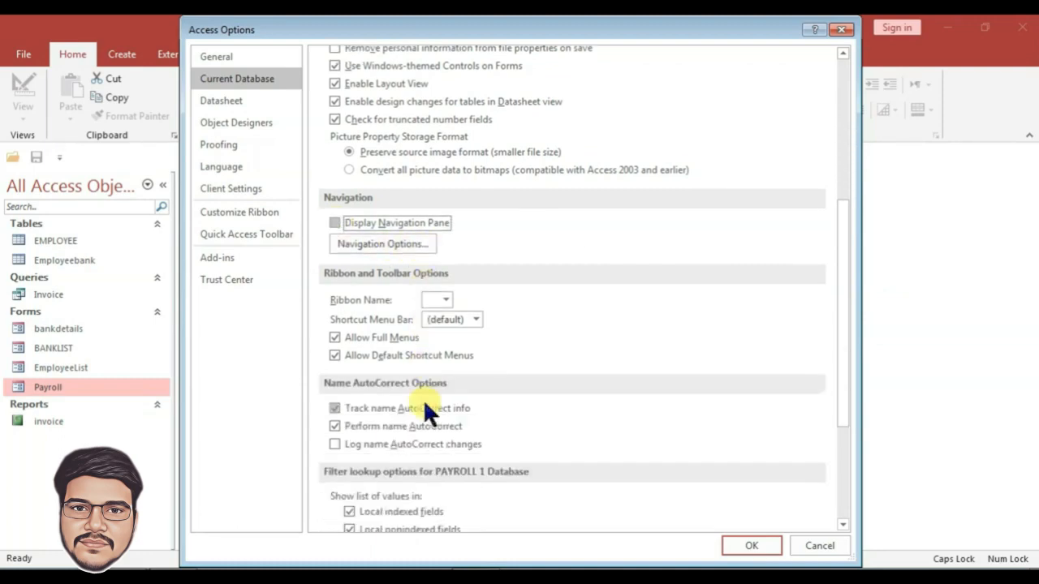
pyautogui.click(335, 355)
pyautogui.click(335, 337)
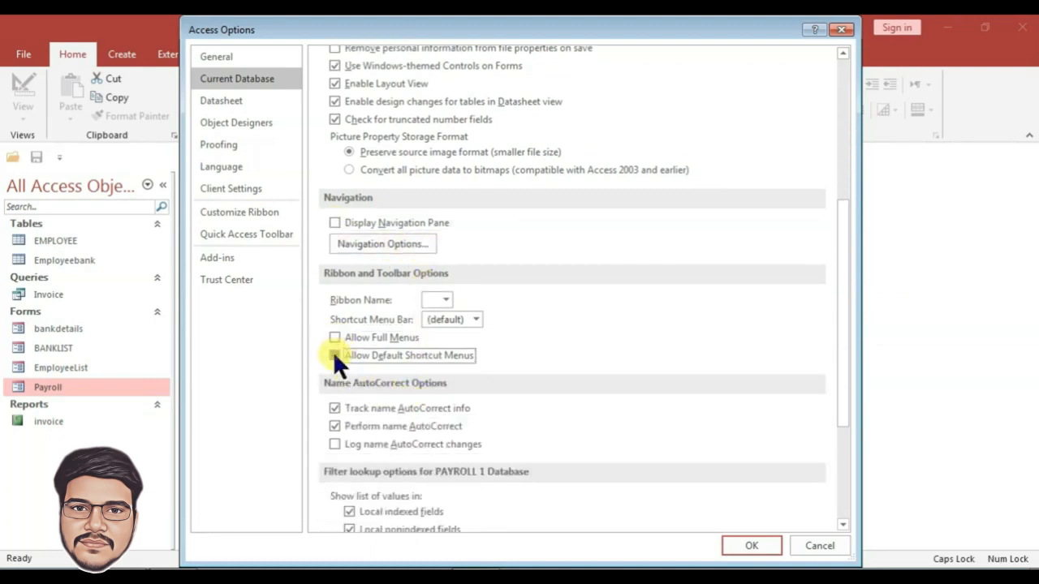
pyautogui.scroll(-4, 497, 381)
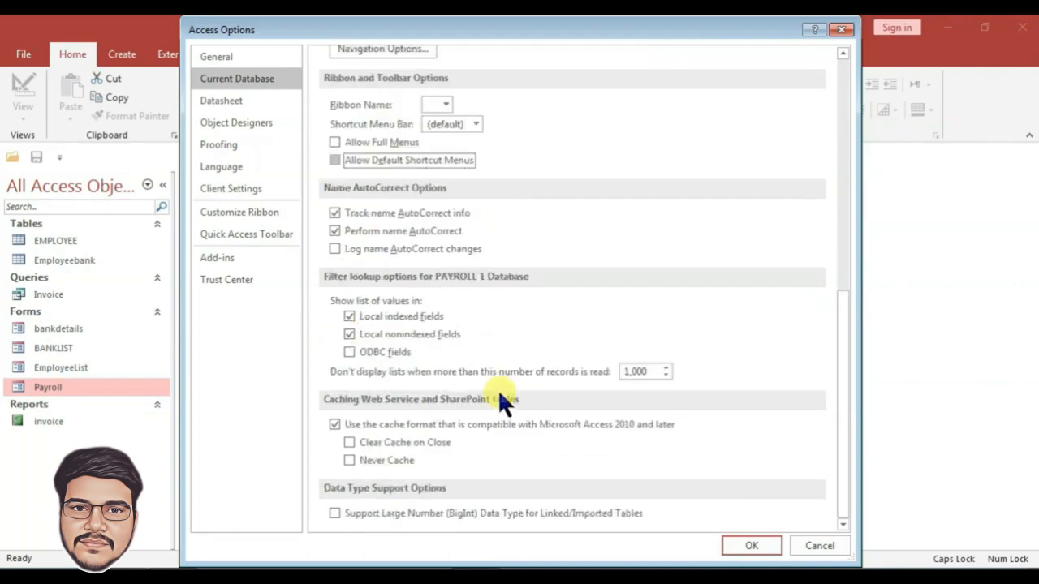
pyautogui.scroll(2, 498, 389)
pyautogui.scroll(1, 497, 389)
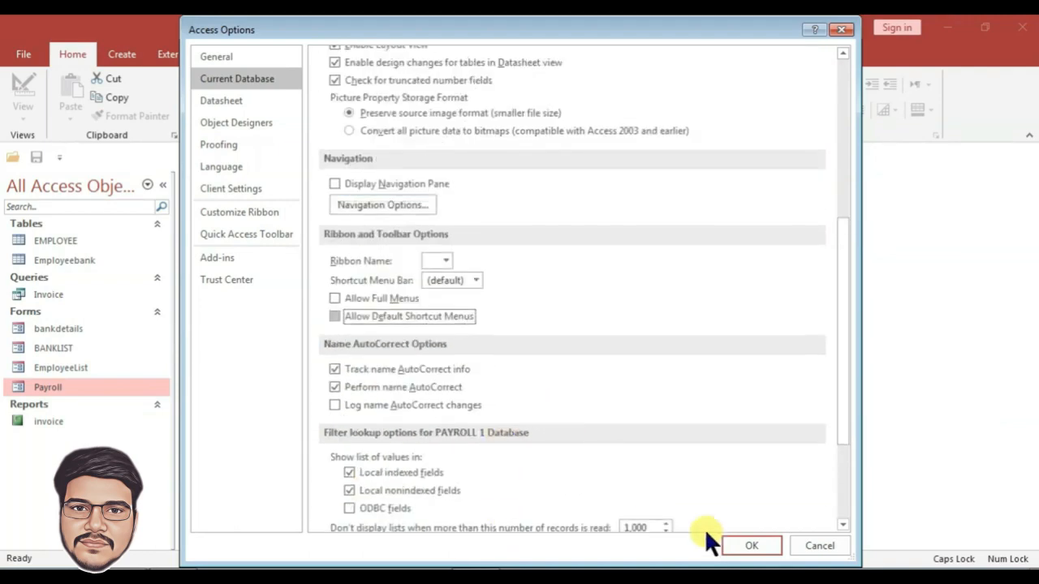
pyautogui.click(750, 546)
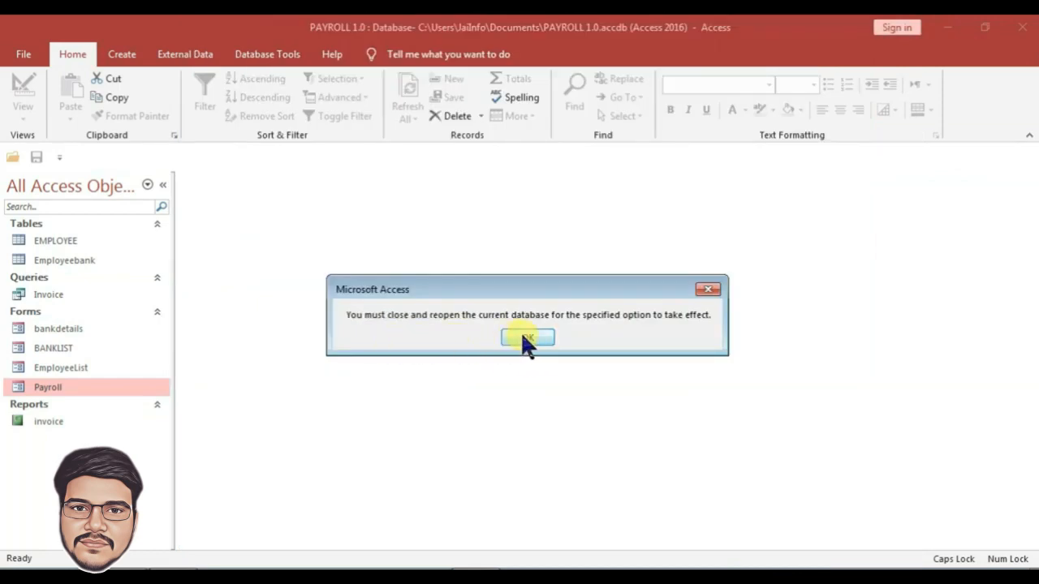
pyautogui.click(526, 338)
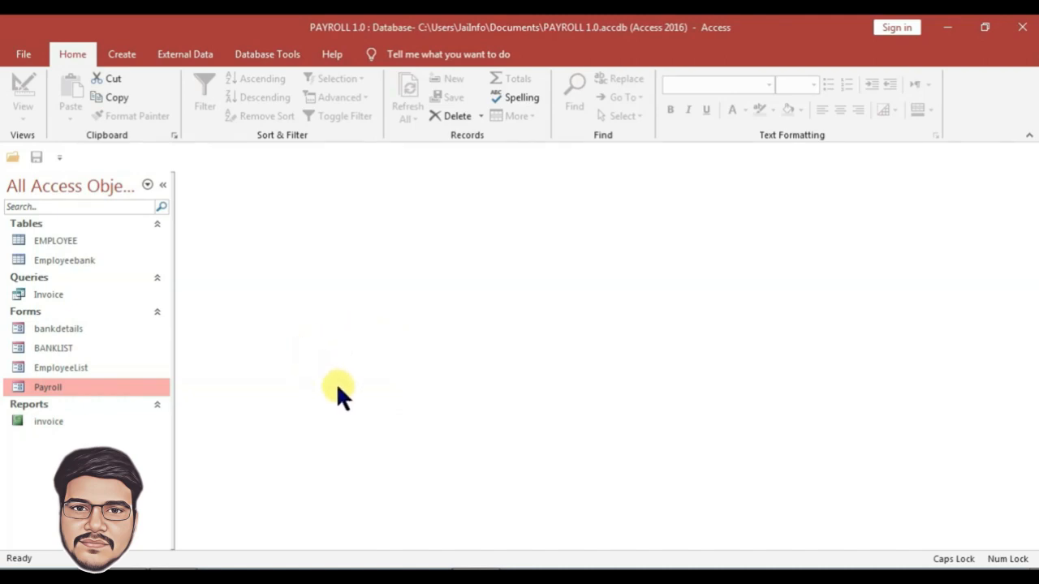
# - Open the Payroll form and test its Exit function by confirming the exit
pyautogui.doubleClick(61, 379)
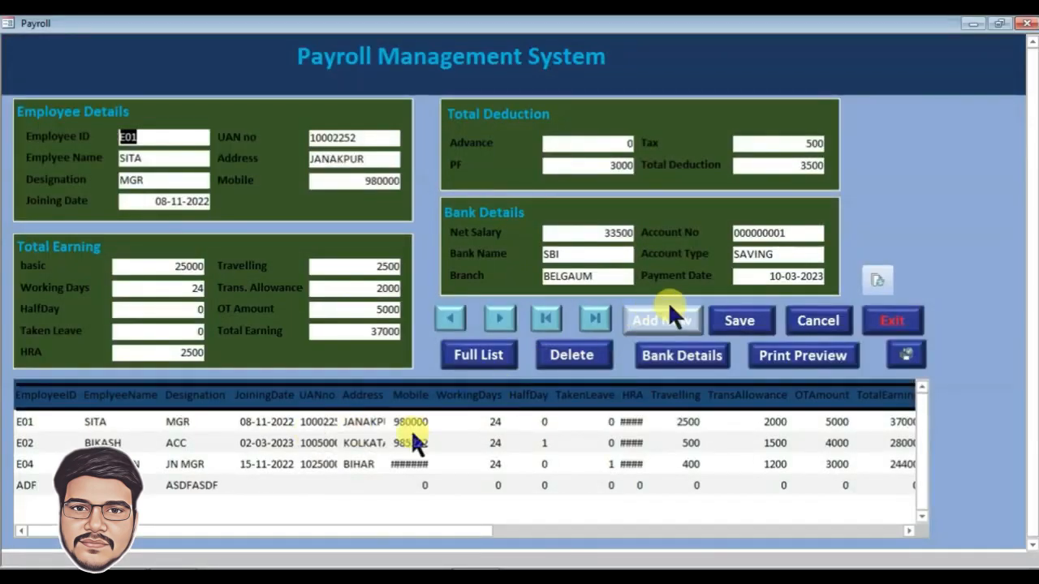
pyautogui.click(892, 325)
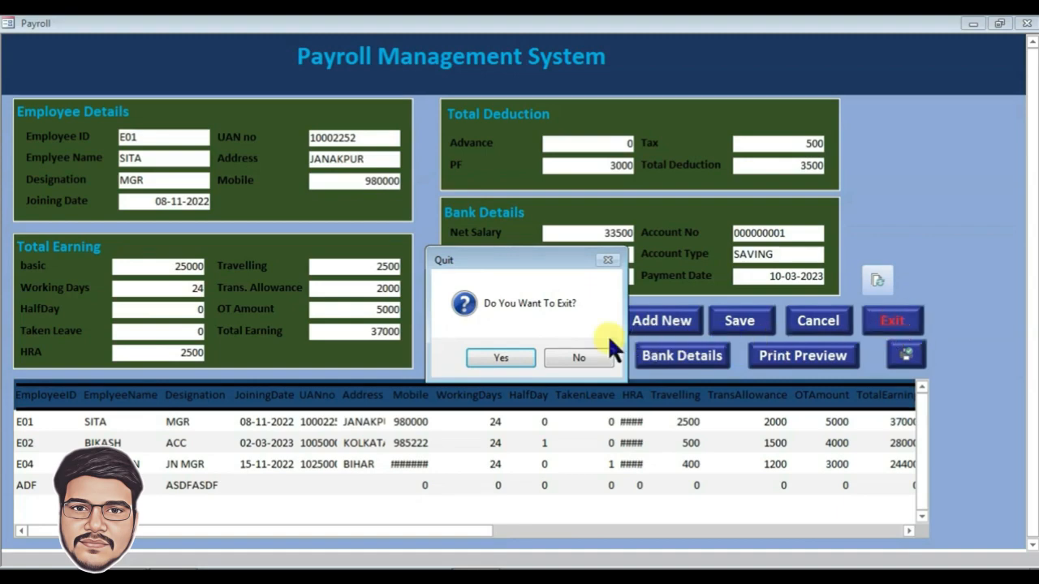
pyautogui.click(497, 359)
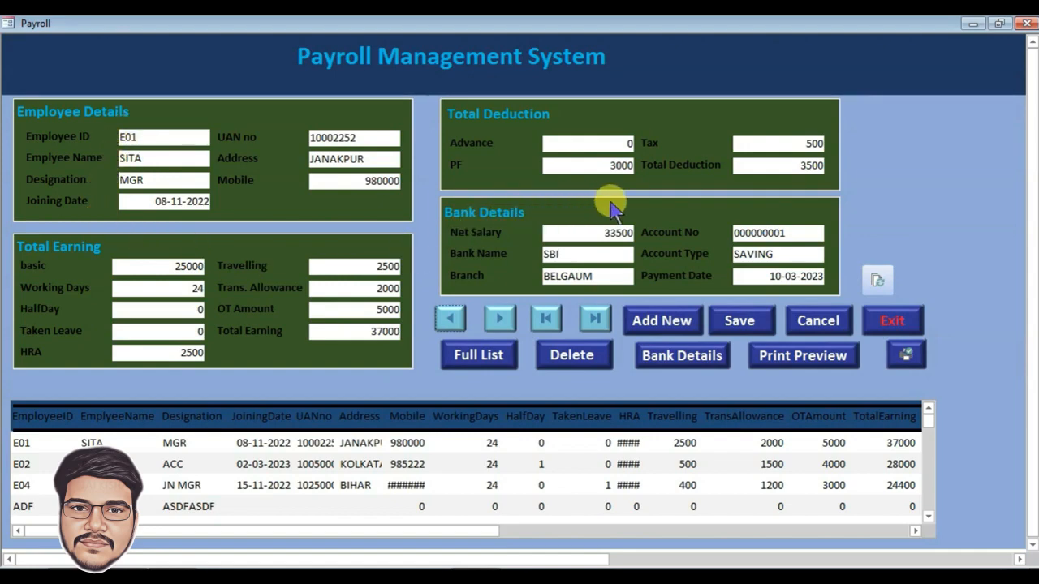
# - Preview the salary slip from the first employee's record, zoom in on the employee details and close the preview
pyautogui.click(820, 357)
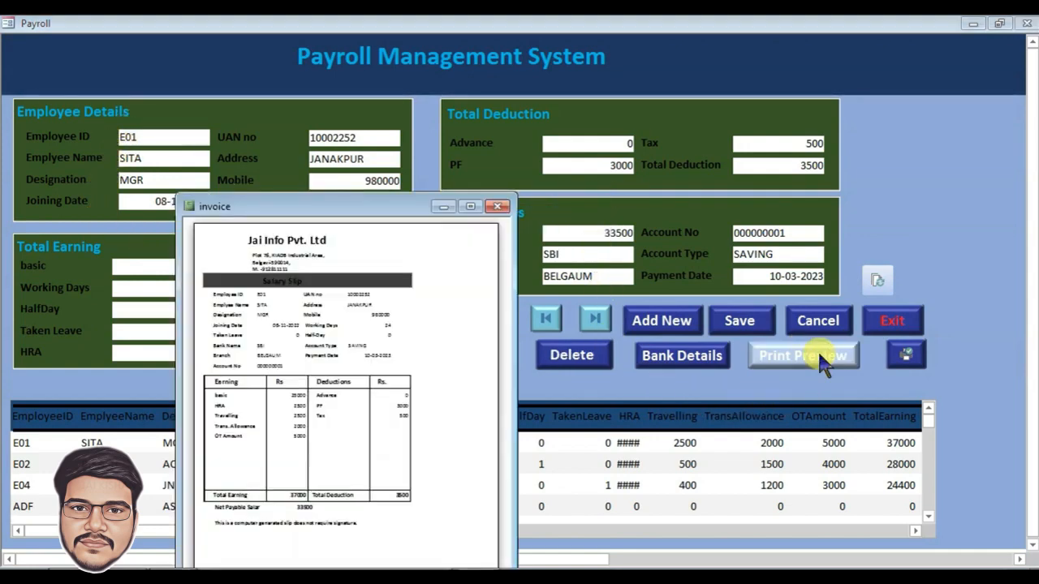
pyautogui.click(280, 314)
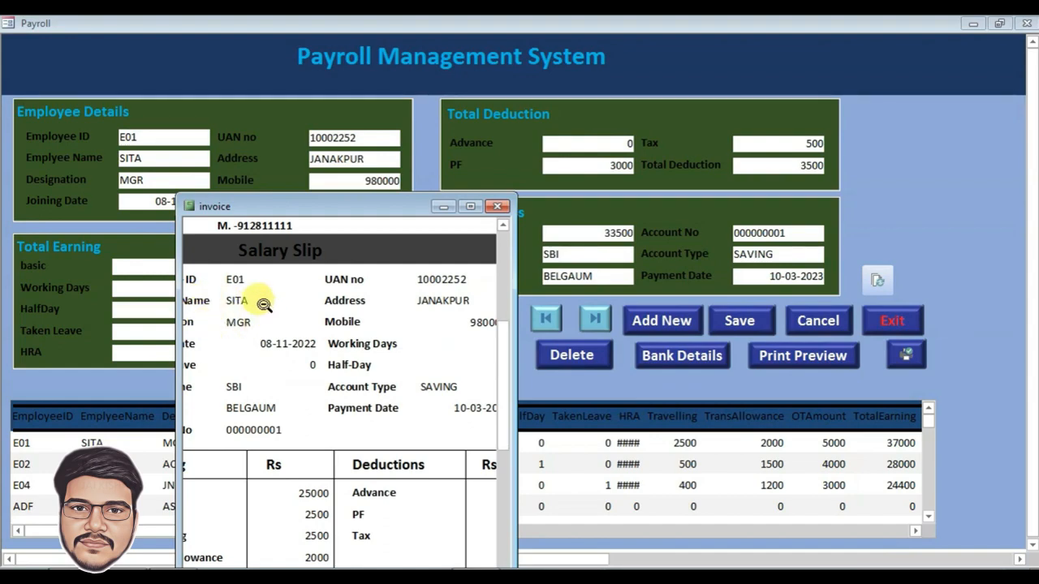
pyautogui.click(497, 206)
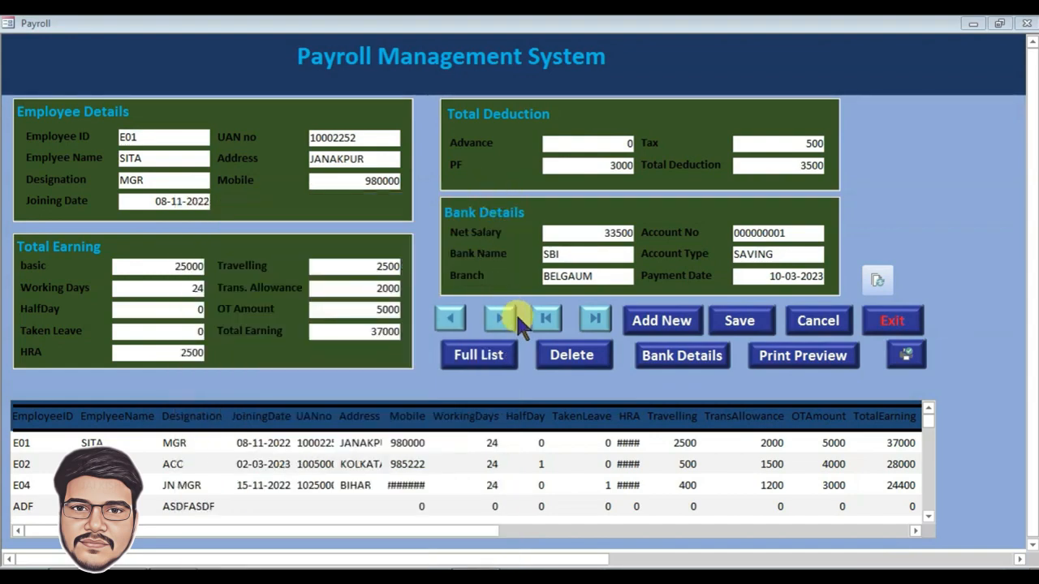
# - Go to the second employee's record, E02, check which employee the salary slip preview shows and close it
pyautogui.click(504, 319)
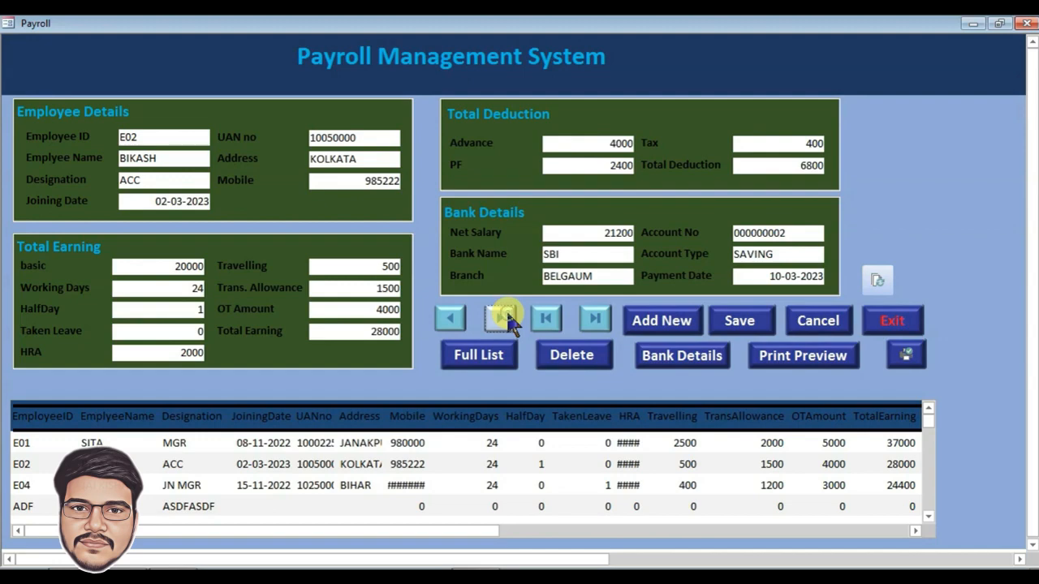
pyautogui.click(782, 356)
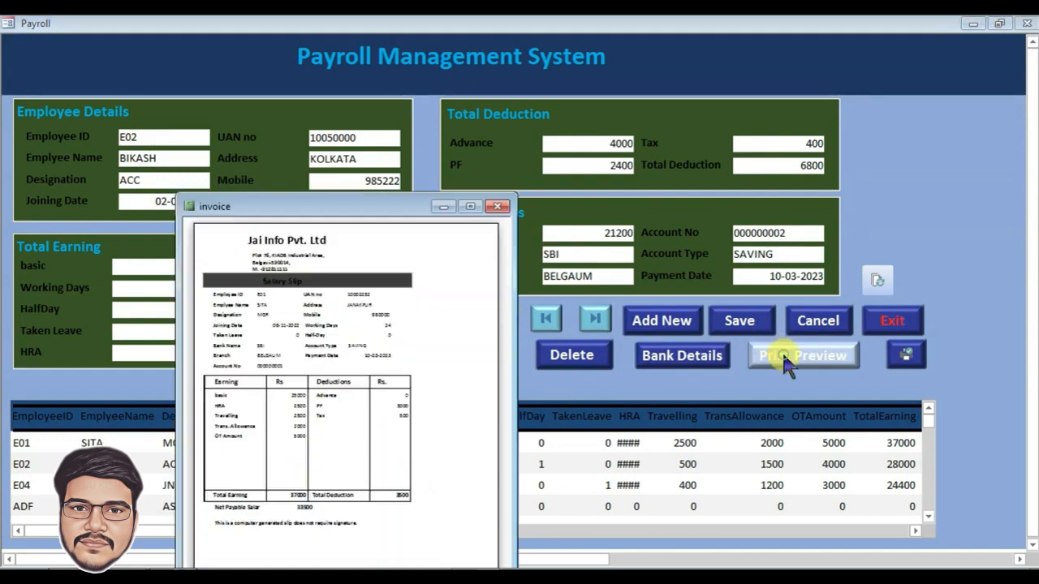
pyautogui.click(239, 310)
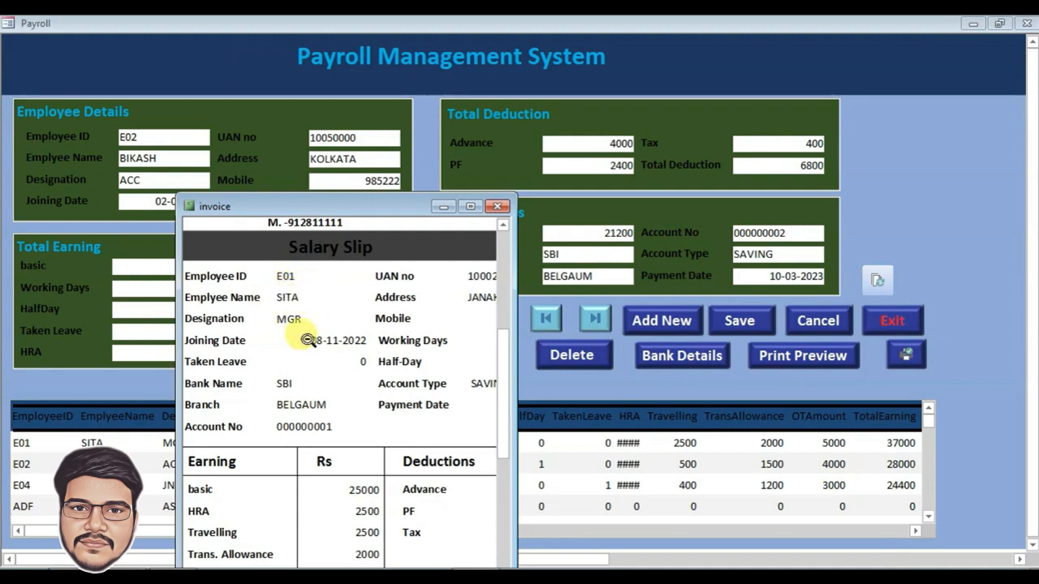
pyautogui.click(498, 207)
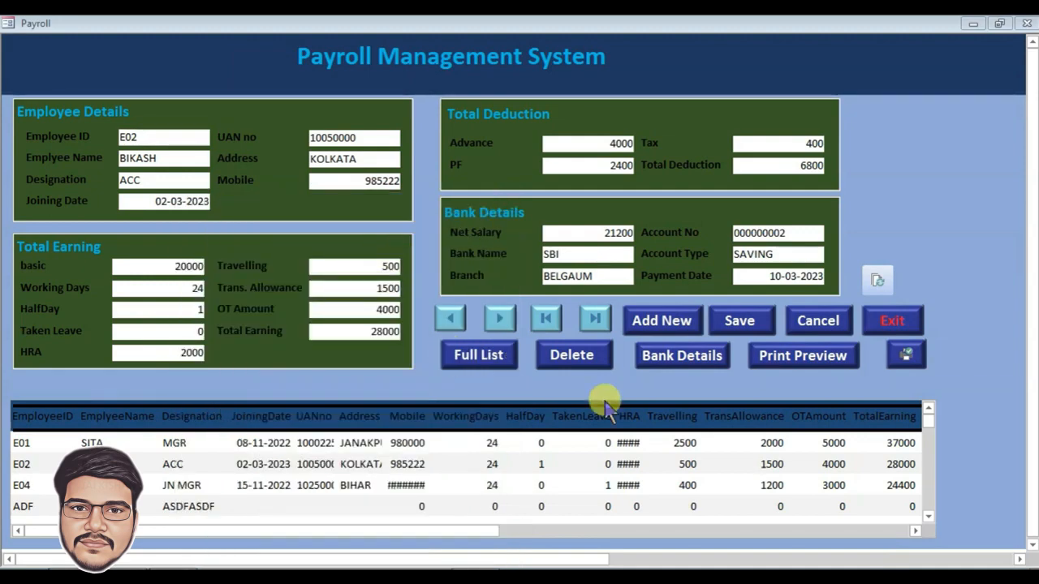
# - Switch the Payroll form to Design view and open the Invoice query in Design view
pyautogui.rightClick(931, 110)
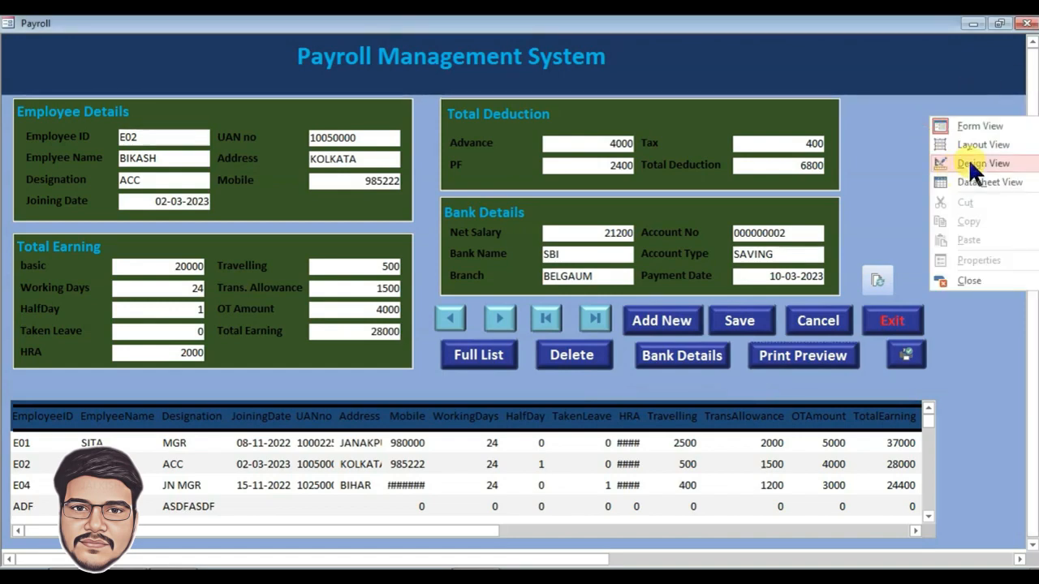
pyautogui.click(968, 161)
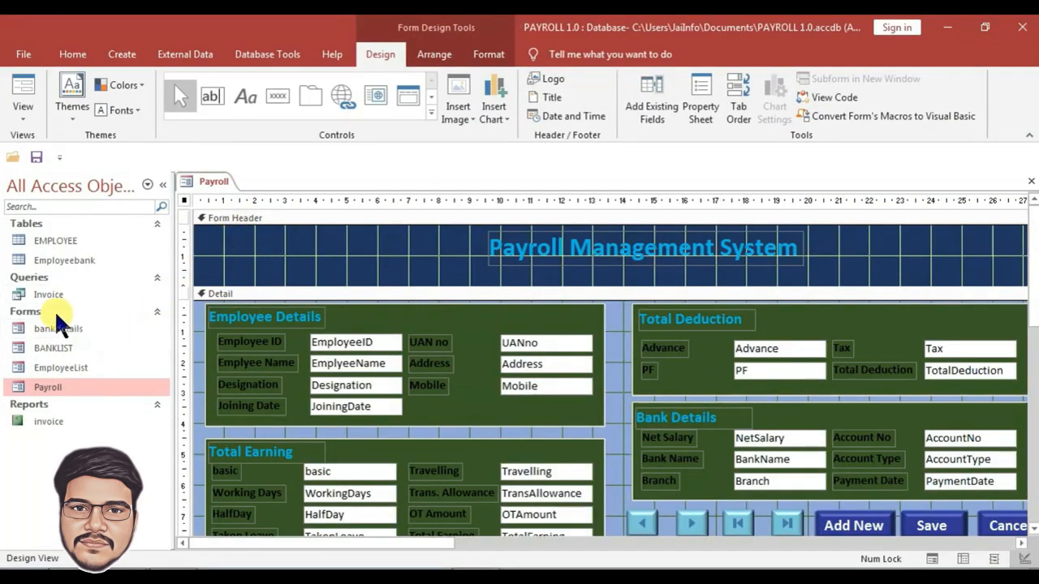
pyautogui.rightClick(38, 292)
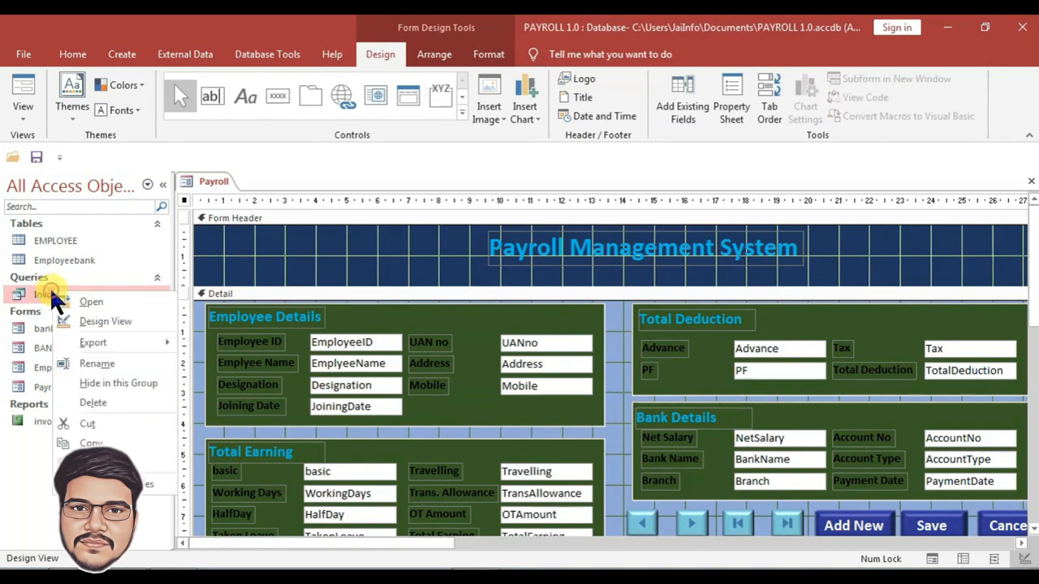
pyautogui.click(87, 319)
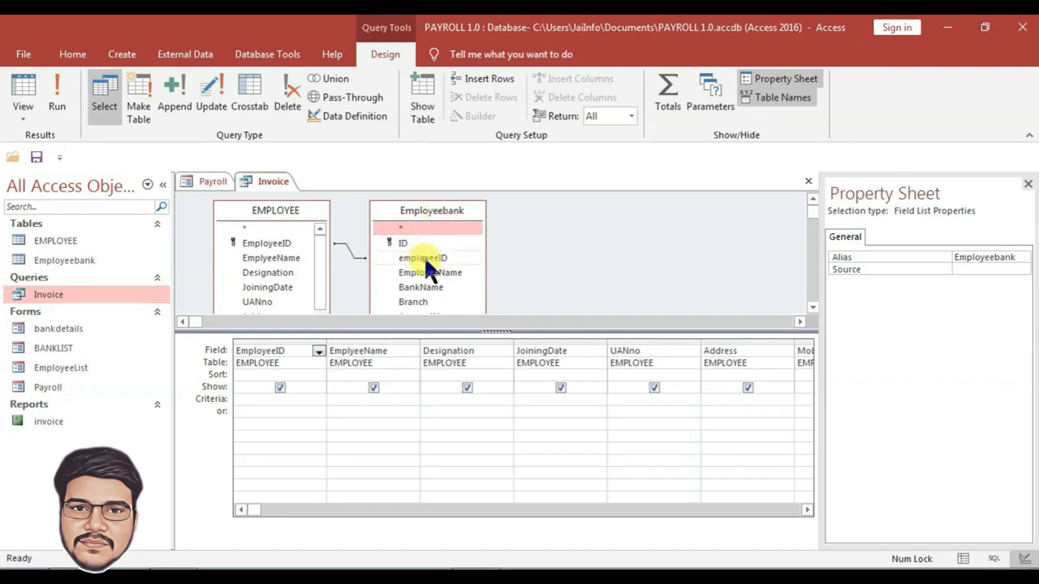
# - Add Employeebank's employeeID as a hidden second column with the criterion [Forms]![bankdetails]![employeeID], and view the full expression enlarged
pyautogui.moveTo(423, 258); pyautogui.dragTo(338, 361)
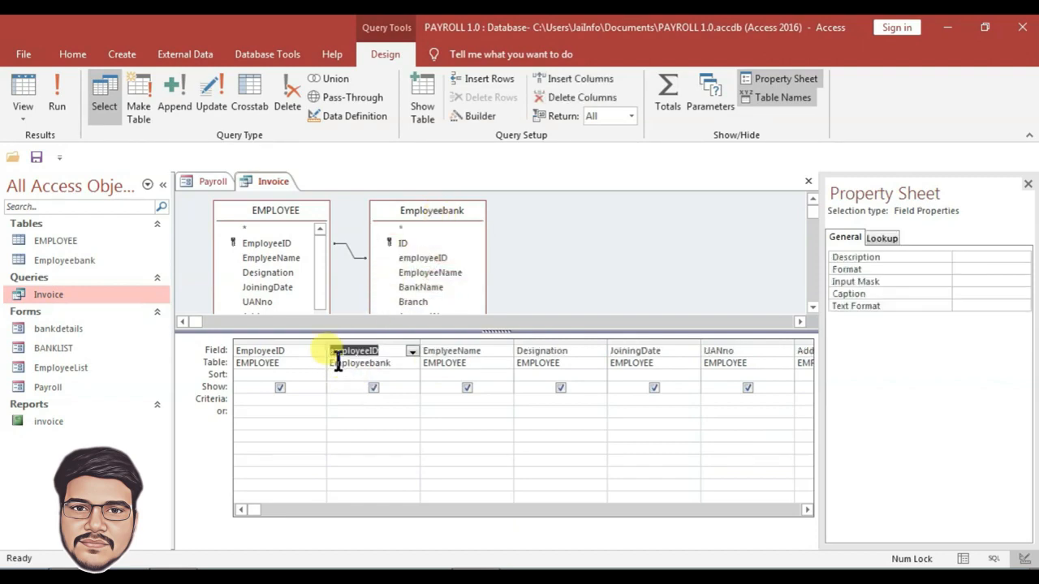
pyautogui.click(373, 388)
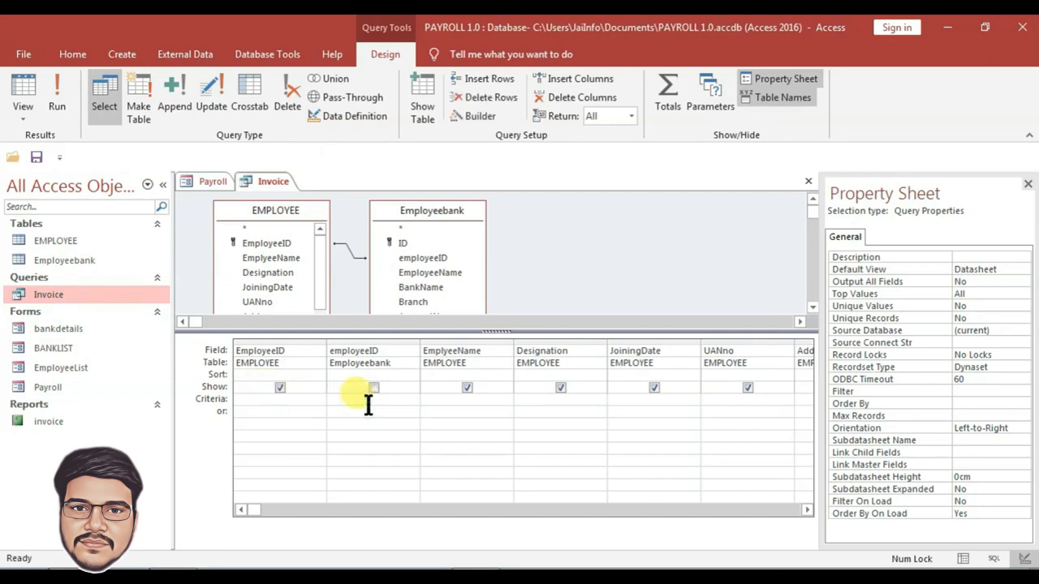
pyautogui.click(368, 403)
pyautogui.write('form')
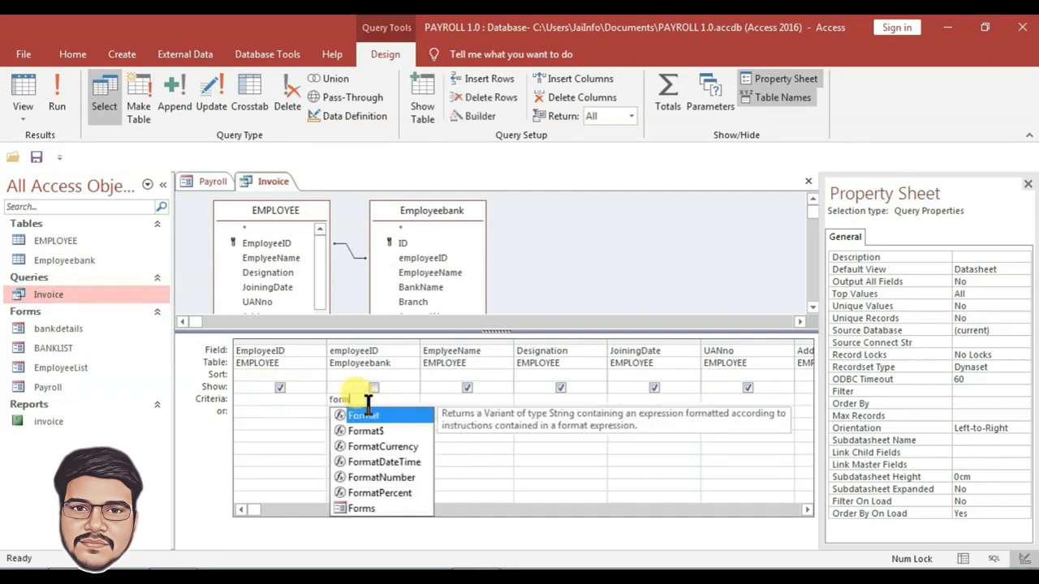
pyautogui.write('s')
pyautogui.write('!')
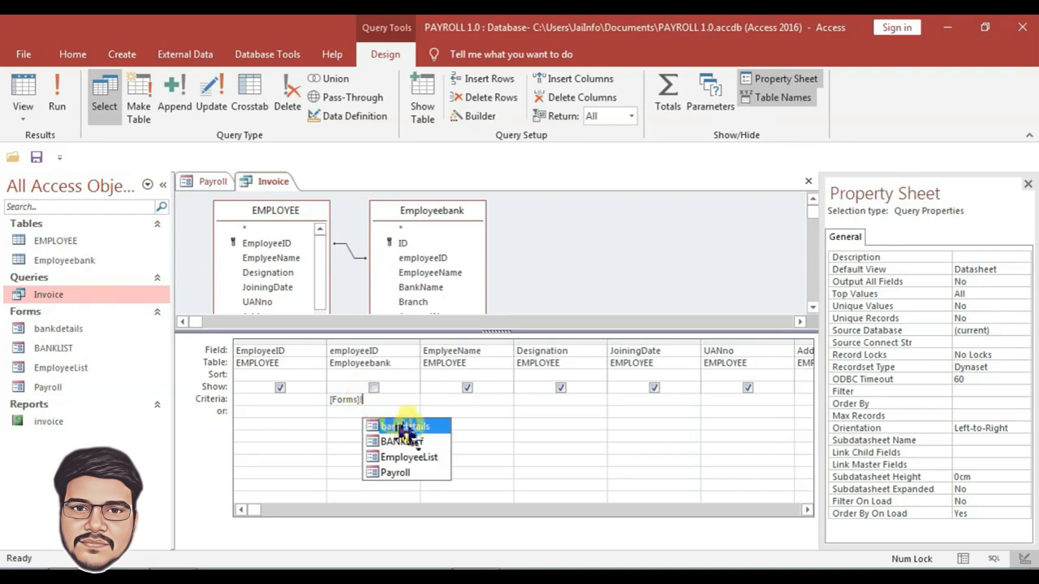
pyautogui.doubleClick(450, 427)
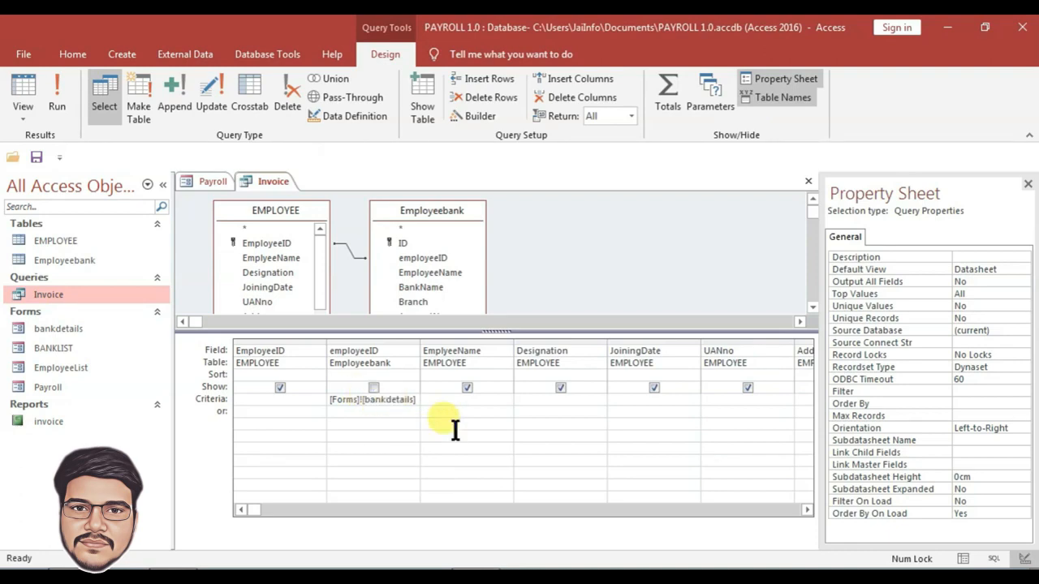
pyautogui.write('!')
pyautogui.write('em')
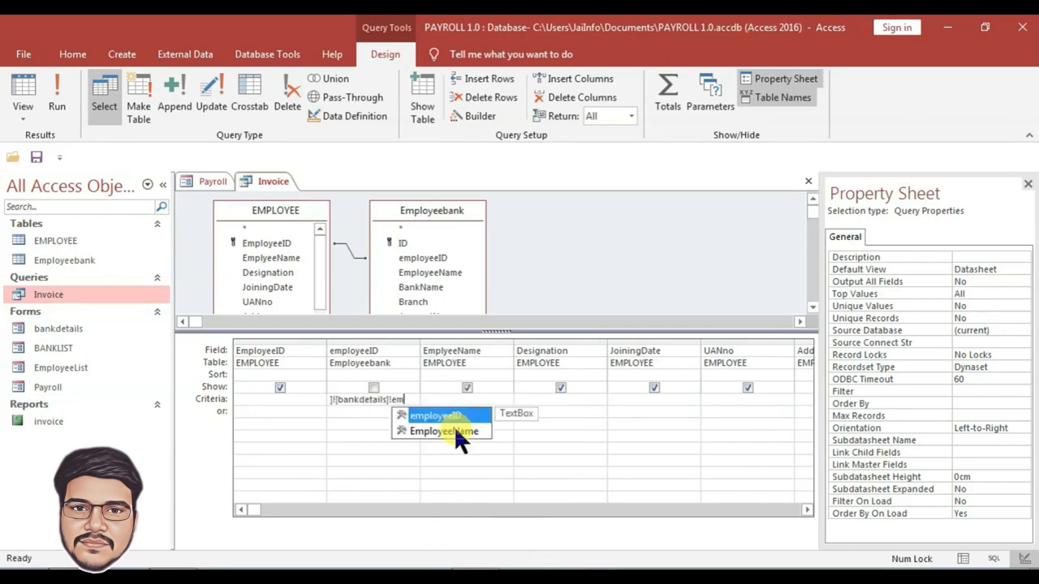
pyautogui.press('Tab')
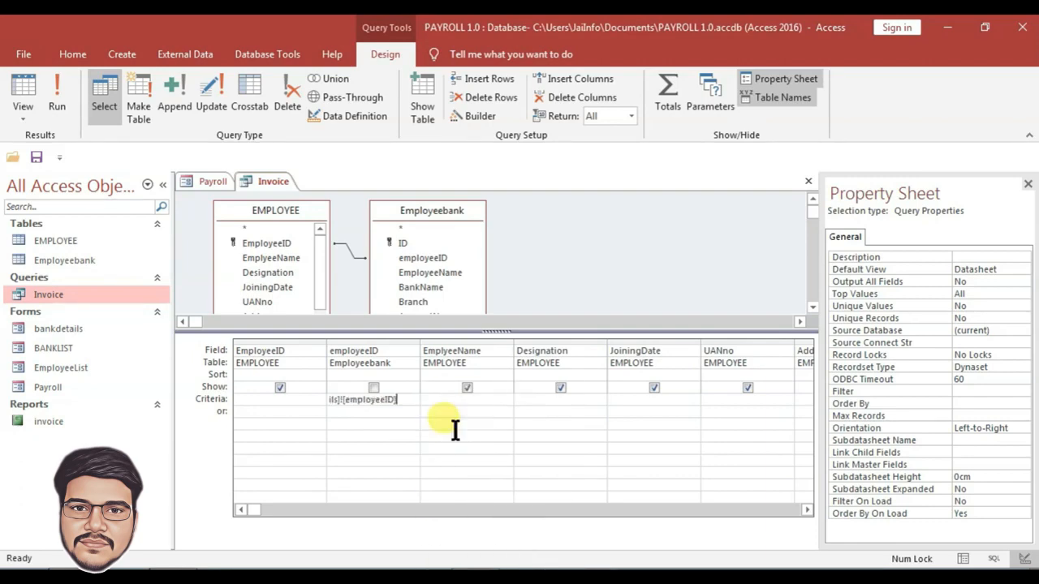
pyautogui.rightClick(401, 398)
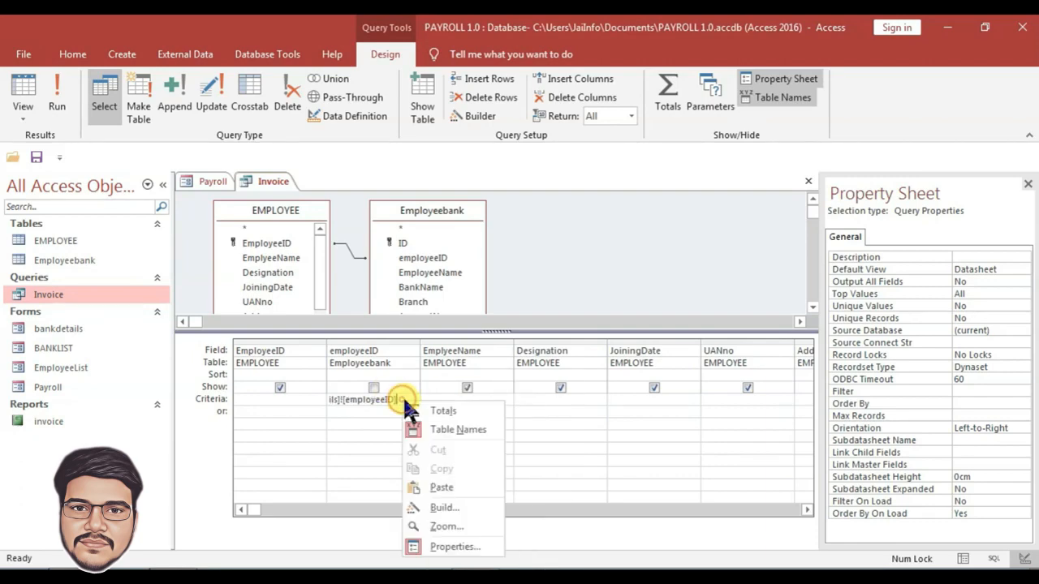
pyautogui.click(437, 524)
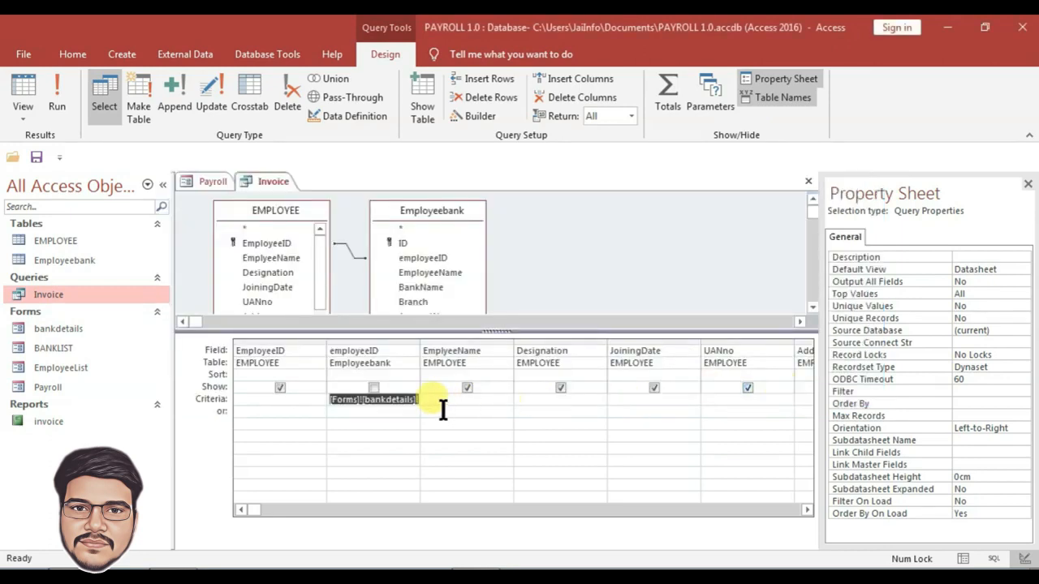
# - Close the Invoice query with its changes saved, close the Payroll form, and open the bankdetails form
pyautogui.hotkey('ctrl', 'w')
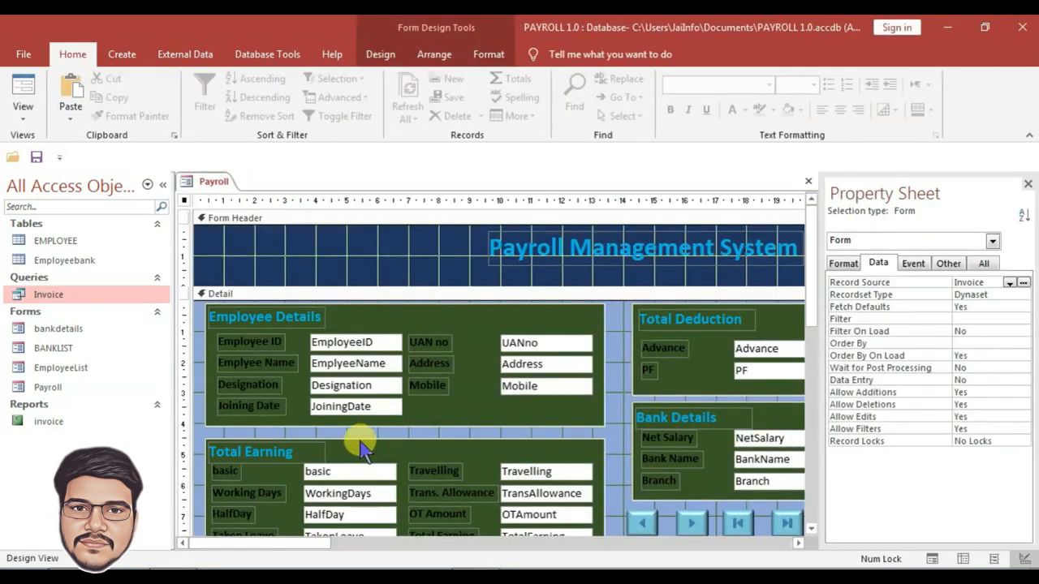
pyautogui.hotkey('ctrl', 'w')
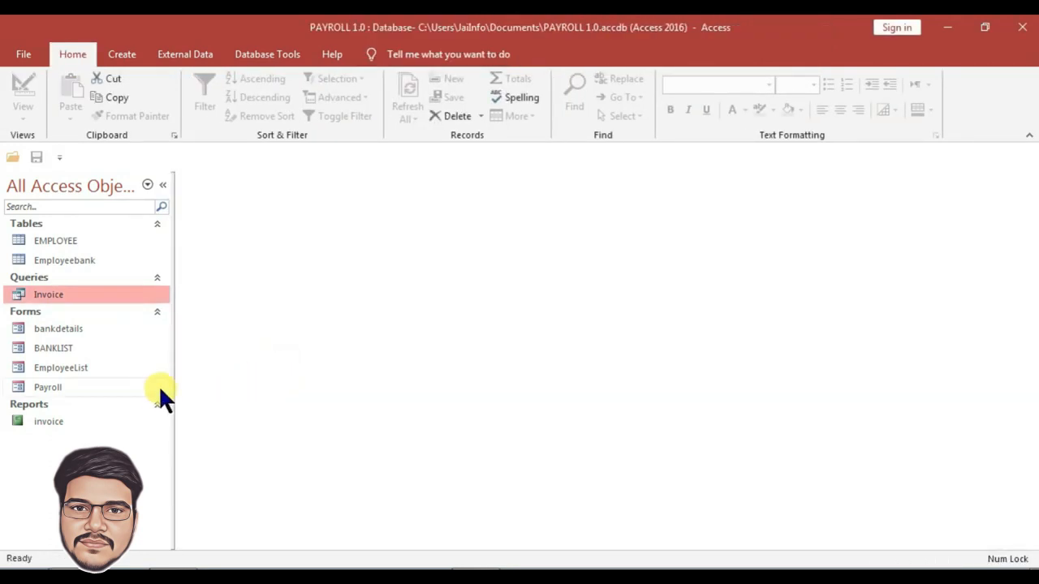
pyautogui.doubleClick(55, 331)
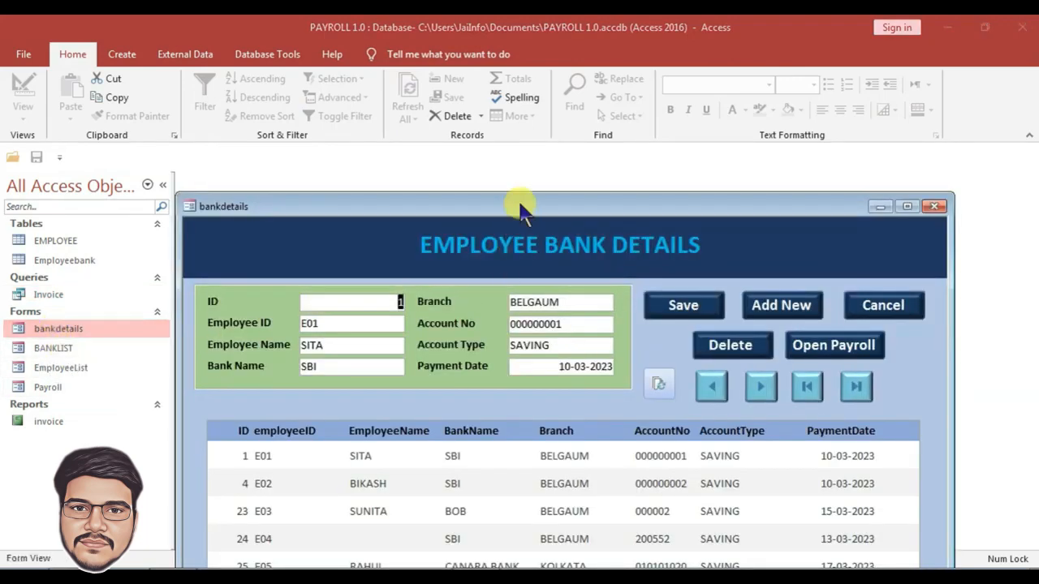
pyautogui.moveTo(522, 203); pyautogui.dragTo(491, 111)
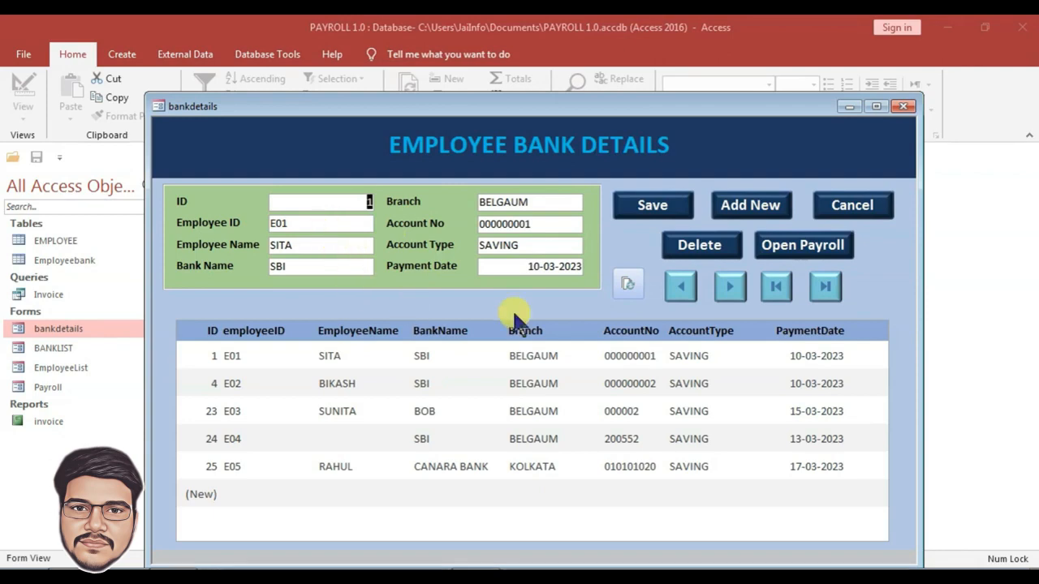
# - Open Payroll from employee E02's bank record, preview the salary slip enlarged, and close the preview
pyautogui.click(733, 290)
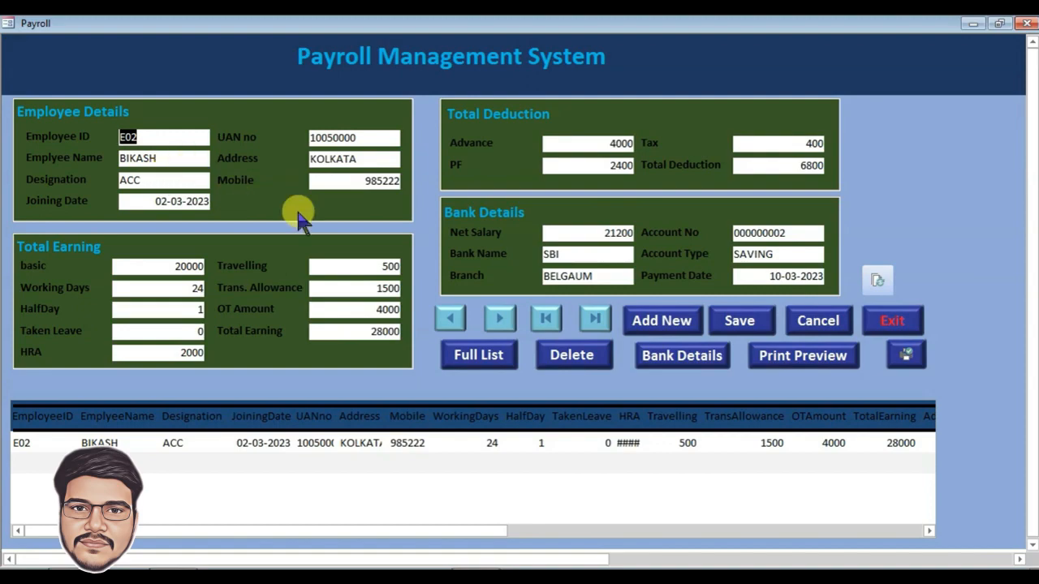
pyautogui.click(827, 354)
pyautogui.click(276, 332)
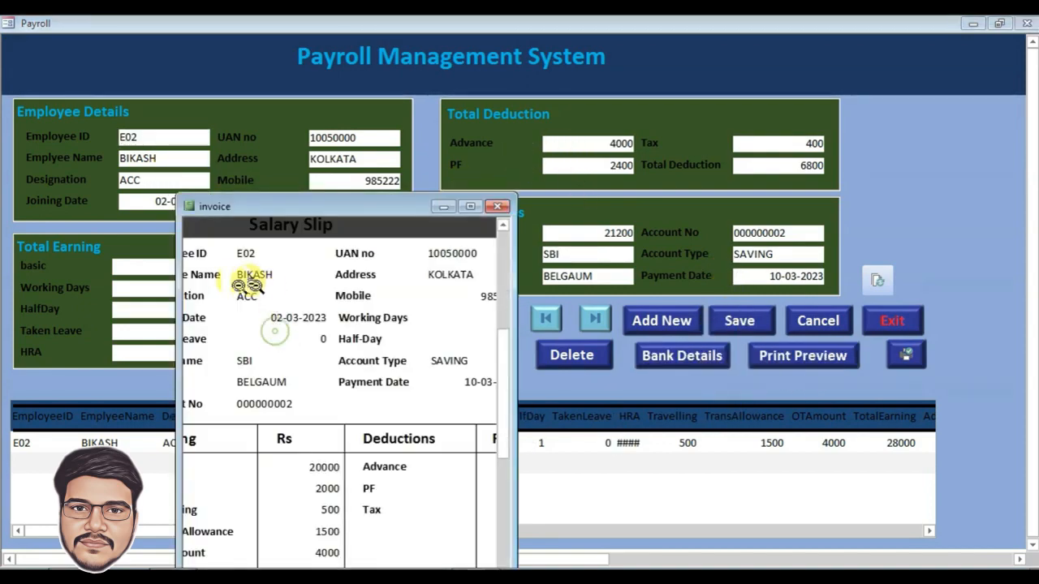
pyautogui.click(496, 207)
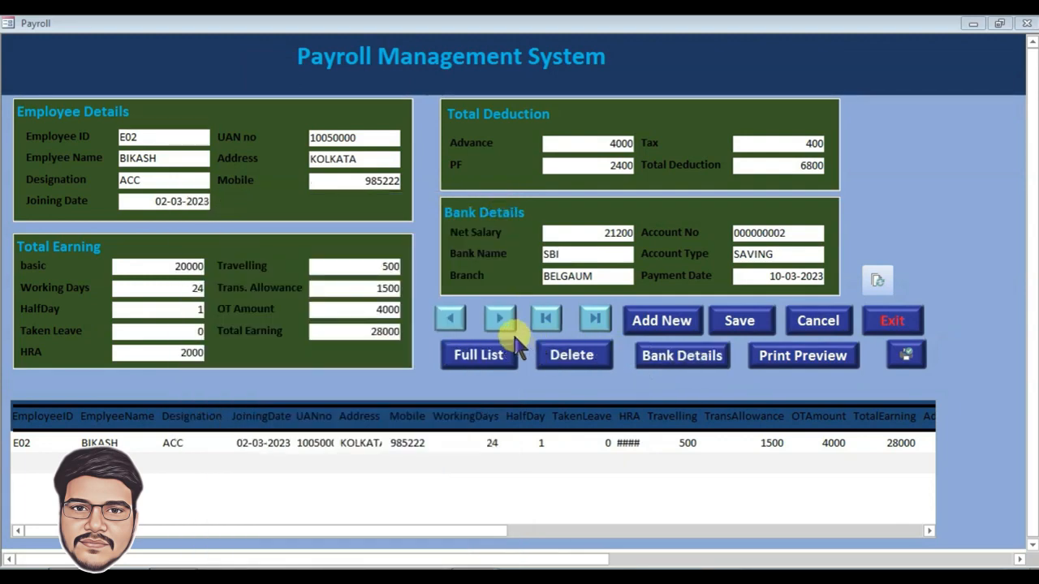
# - Test the Payroll form's navigation to the previous and next records
pyautogui.click(449, 319)
pyautogui.click(519, 250)
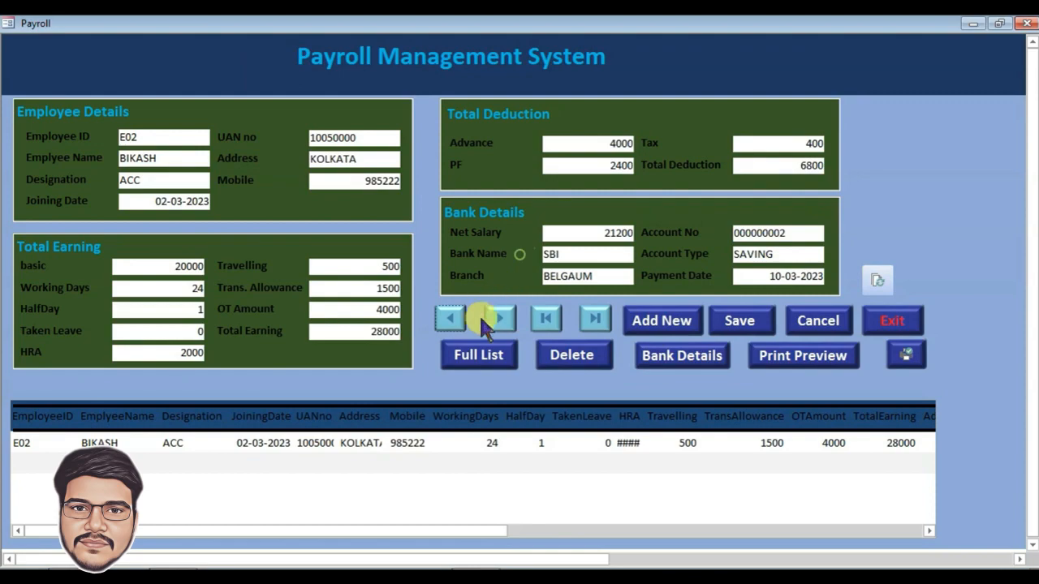
pyautogui.click(500, 318)
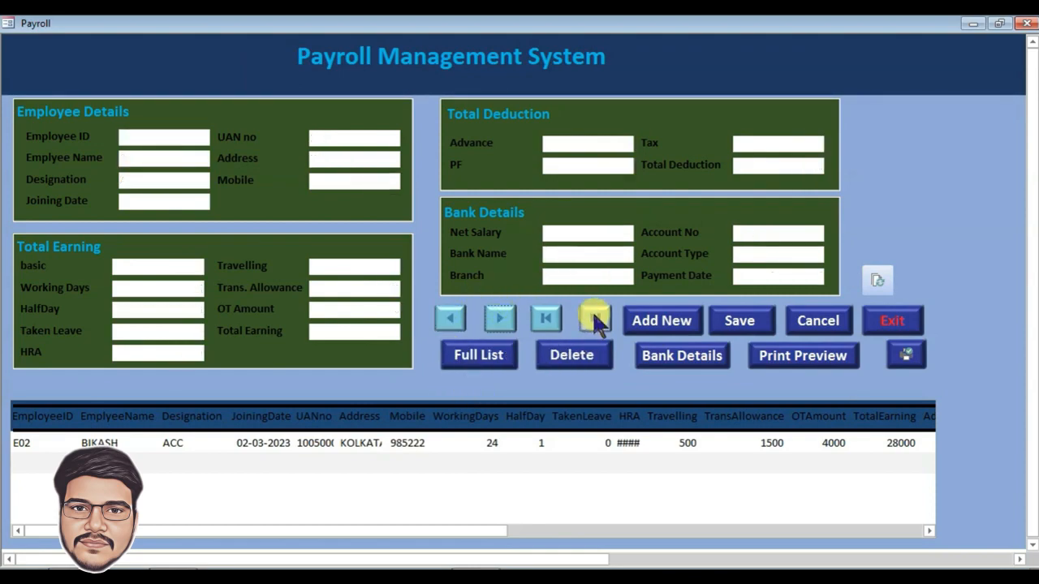
# - Return to employee E01's bank record, open the matching payroll, preview the salary slip enlarged and close it
pyautogui.click(686, 357)
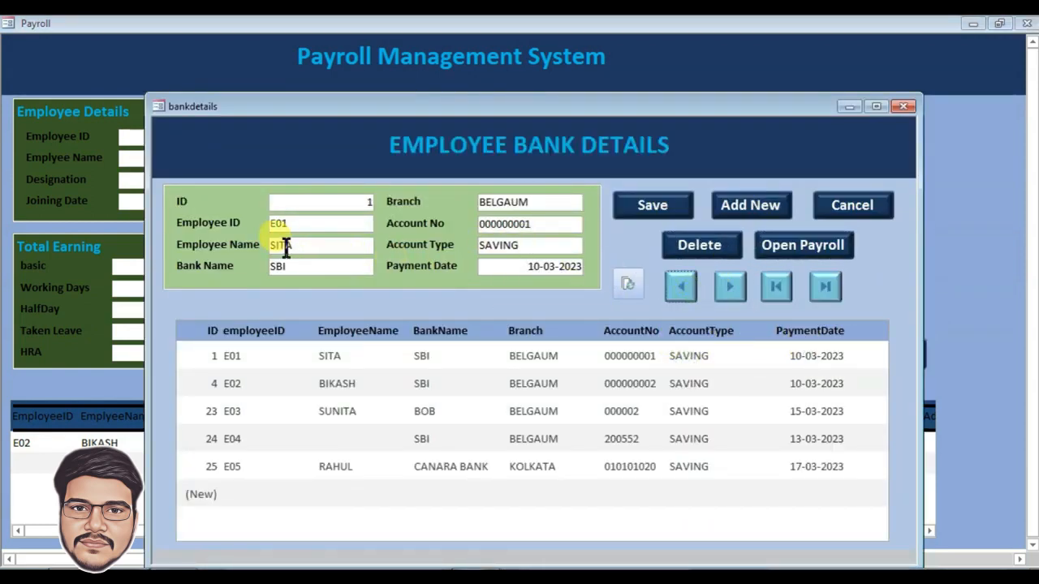
pyautogui.click(779, 245)
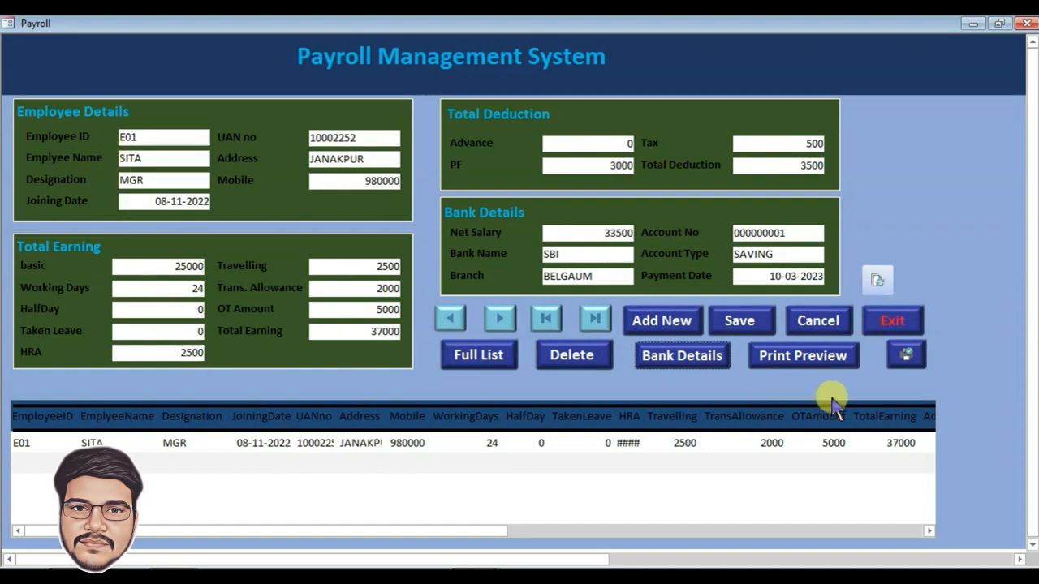
pyautogui.click(819, 361)
pyautogui.click(282, 336)
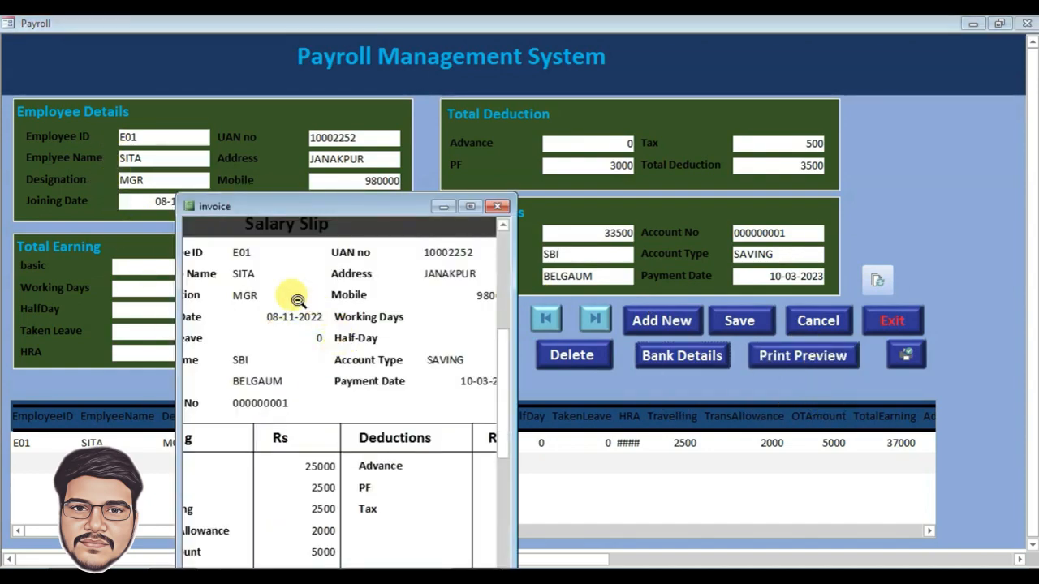
pyautogui.click(498, 206)
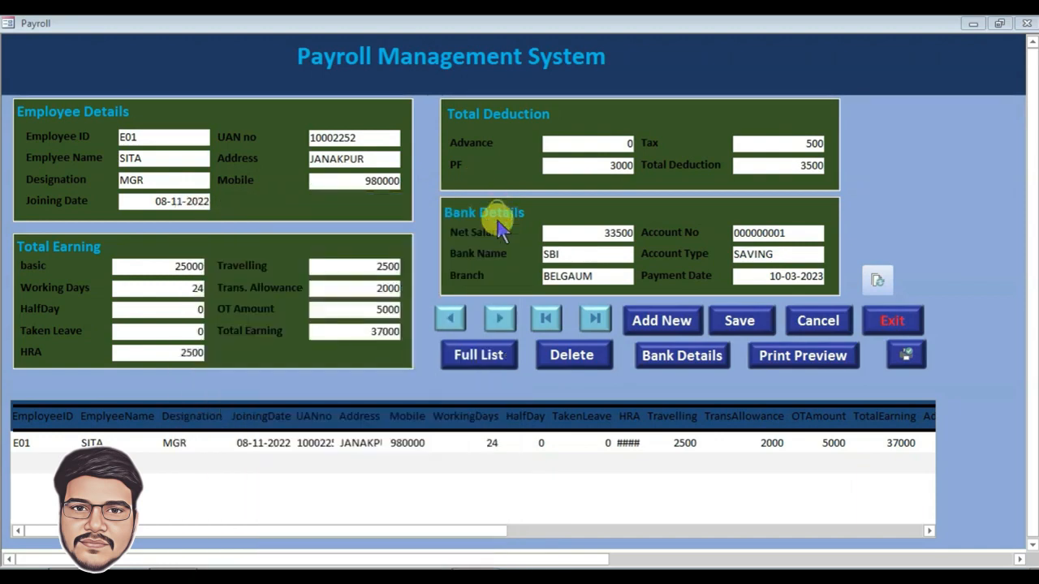
# - Go to employee E03's bank record and open that employee's payroll
pyautogui.click(679, 355)
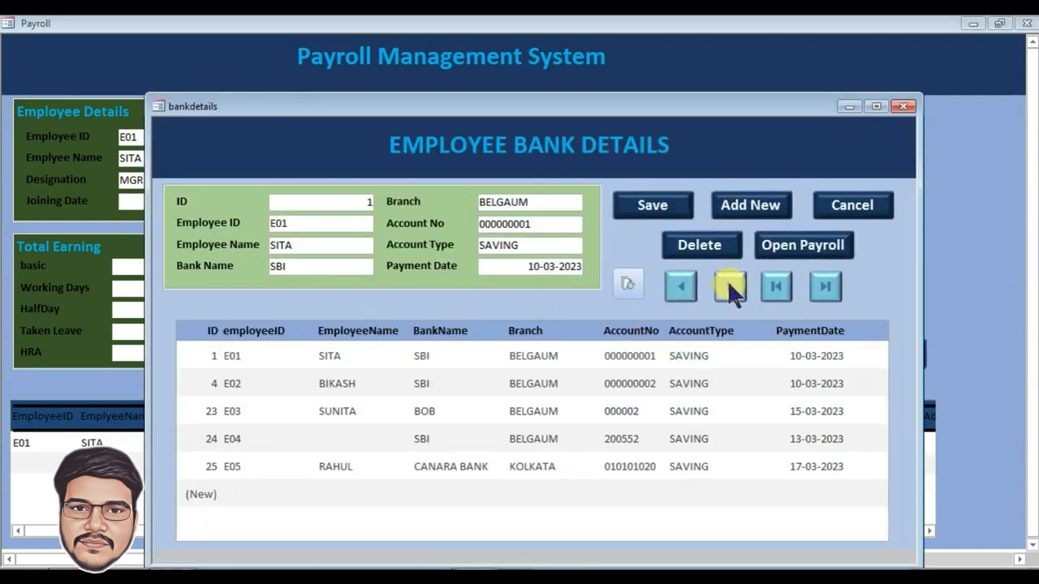
pyautogui.click(729, 285)
pyautogui.click(729, 286)
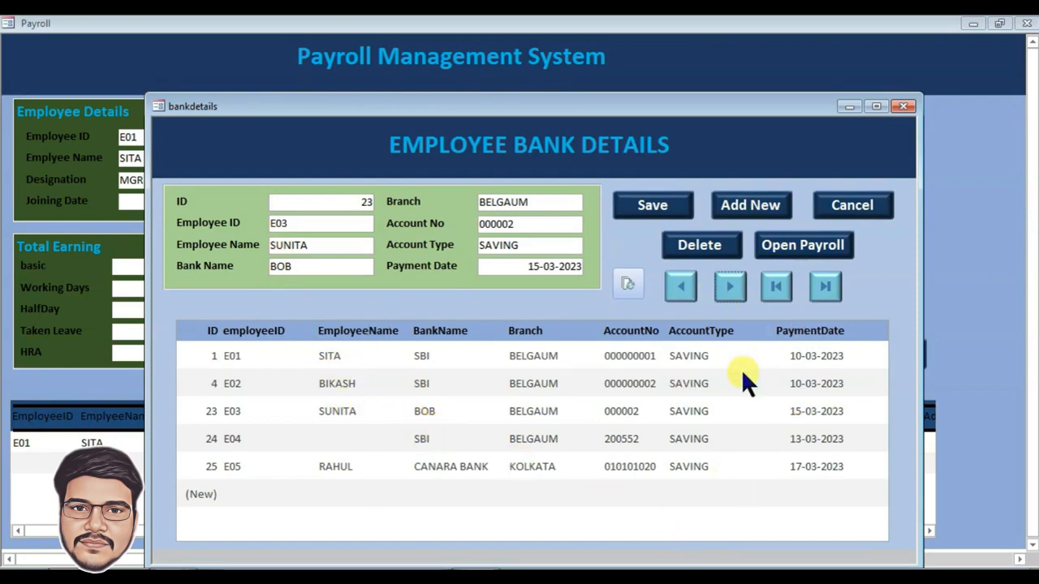
pyautogui.click(803, 245)
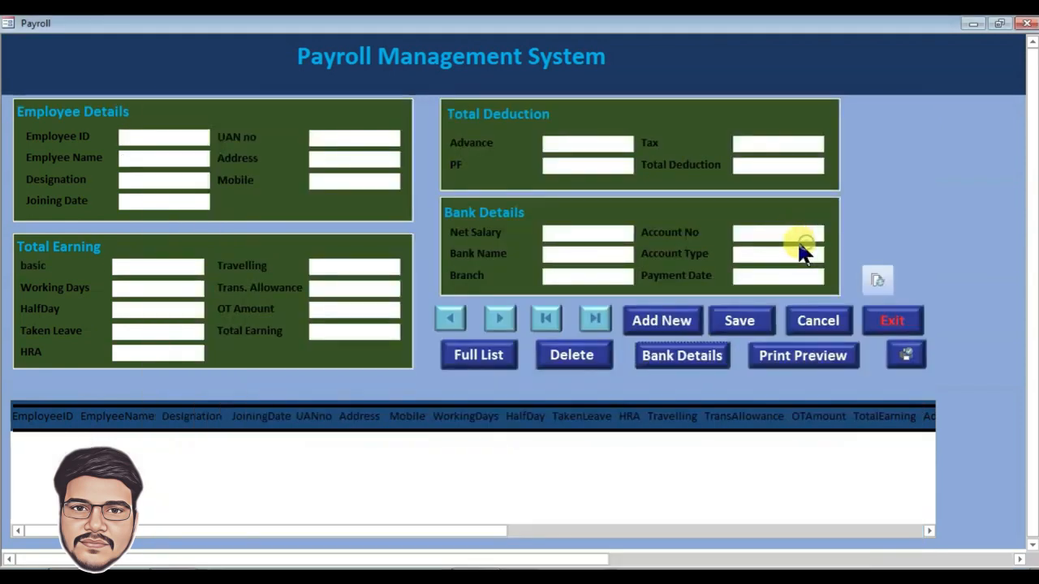
pyautogui.click(438, 361)
# - Open employee E05's payroll from the bank details and test its salary slip print function
pyautogui.click(691, 357)
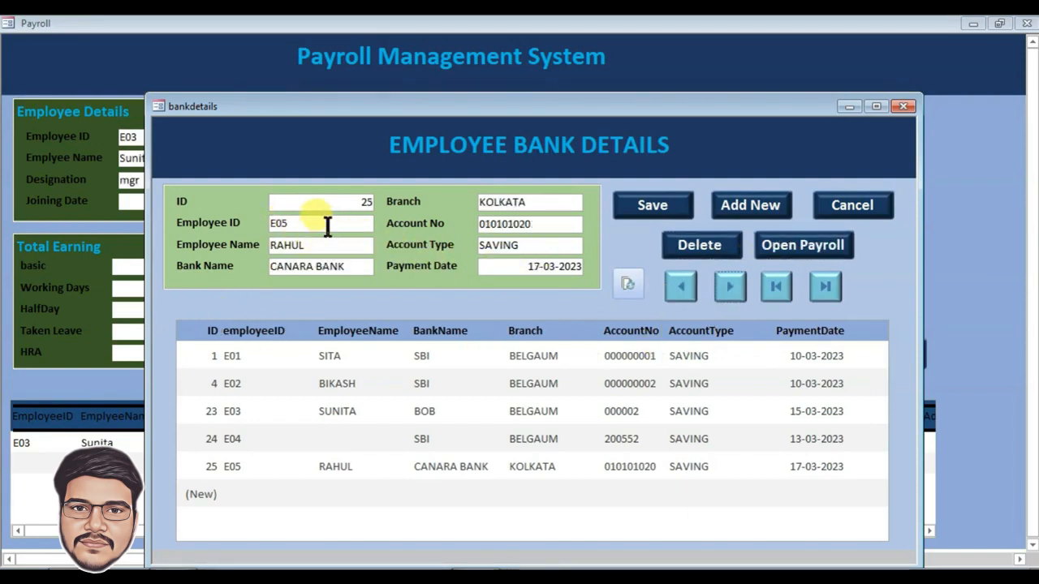
pyautogui.click(800, 250)
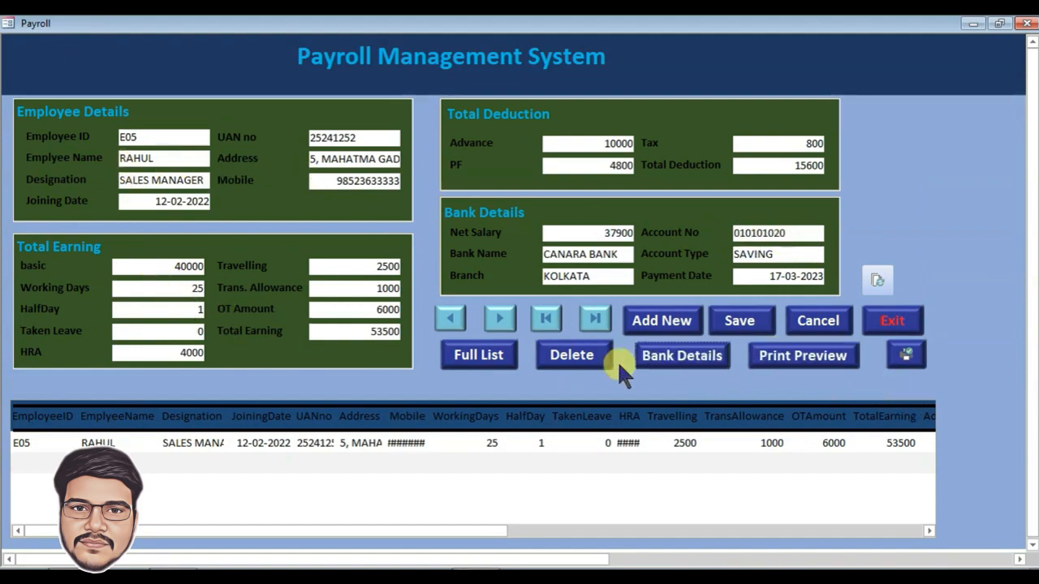
pyautogui.click(906, 355)
pyautogui.click(576, 344)
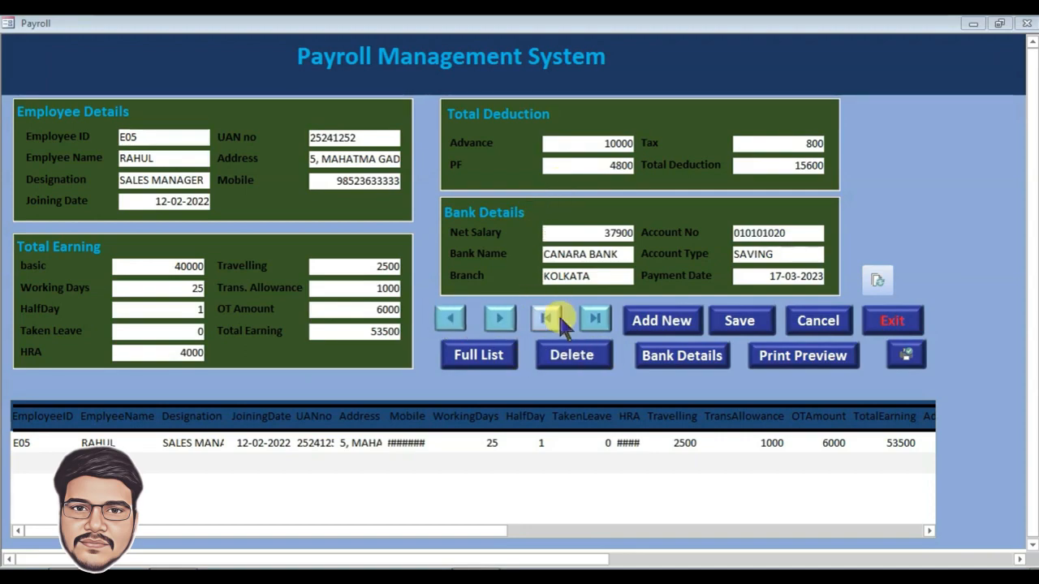
# - Open and close the bank details form, and switch the Payroll form to Design view
pyautogui.click(682, 355)
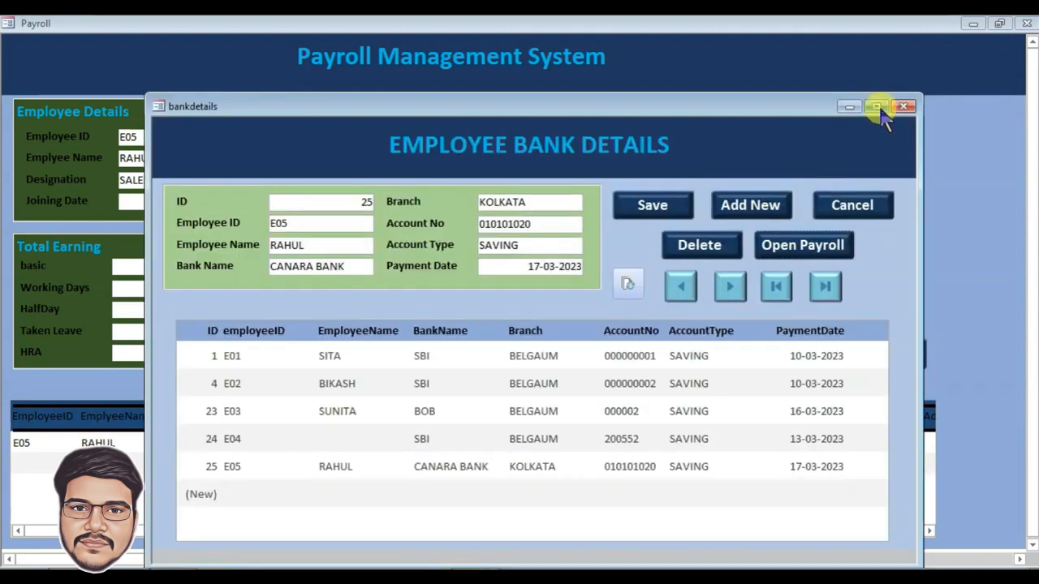
pyautogui.click(904, 105)
pyautogui.rightClick(886, 154)
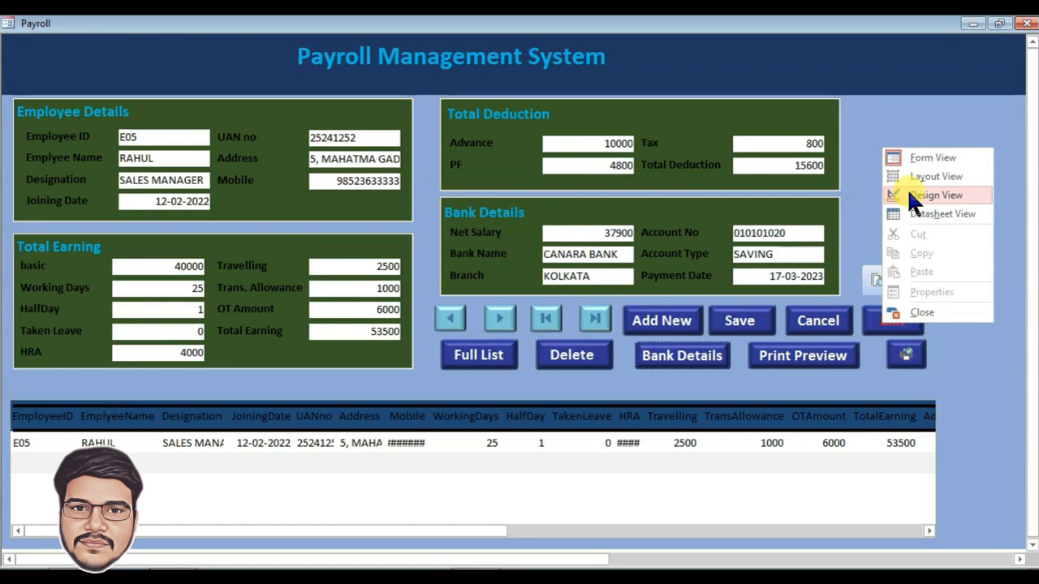
pyautogui.click(922, 195)
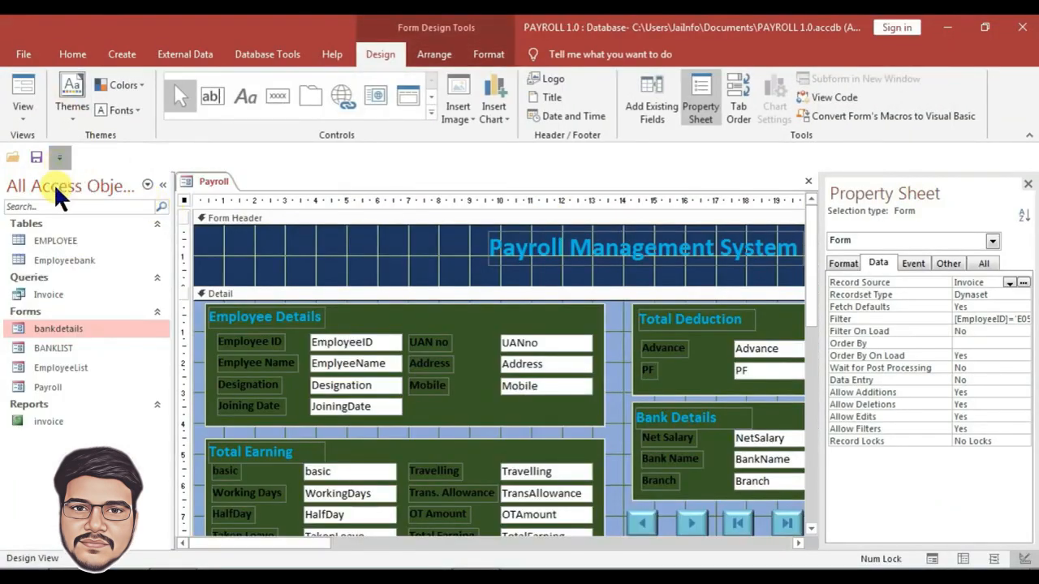
# - Set the current database's startup display form to bankdetails and acknowledge the reopening notice
pyautogui.click(108, 456)
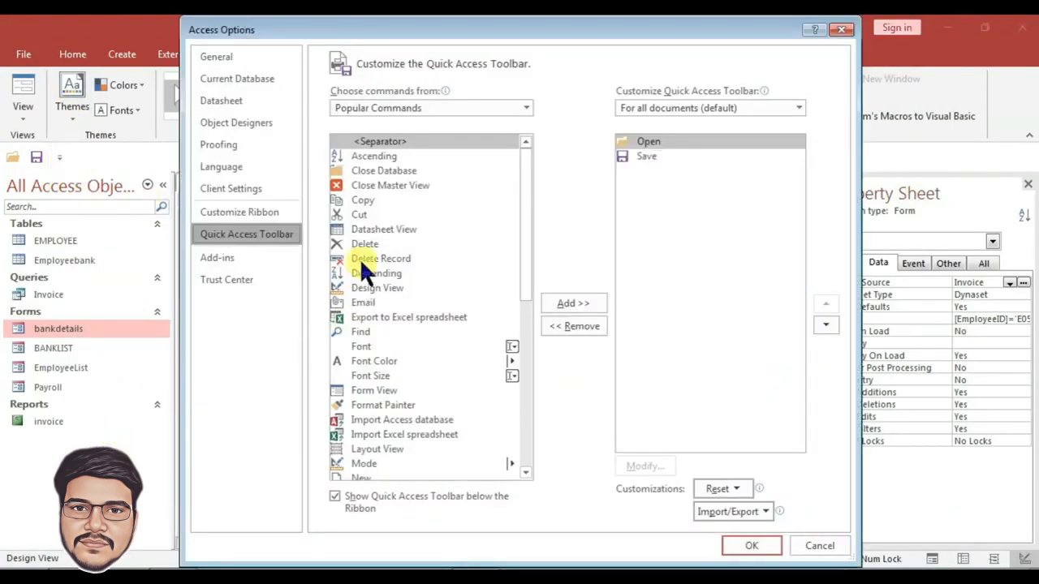
pyautogui.click(233, 78)
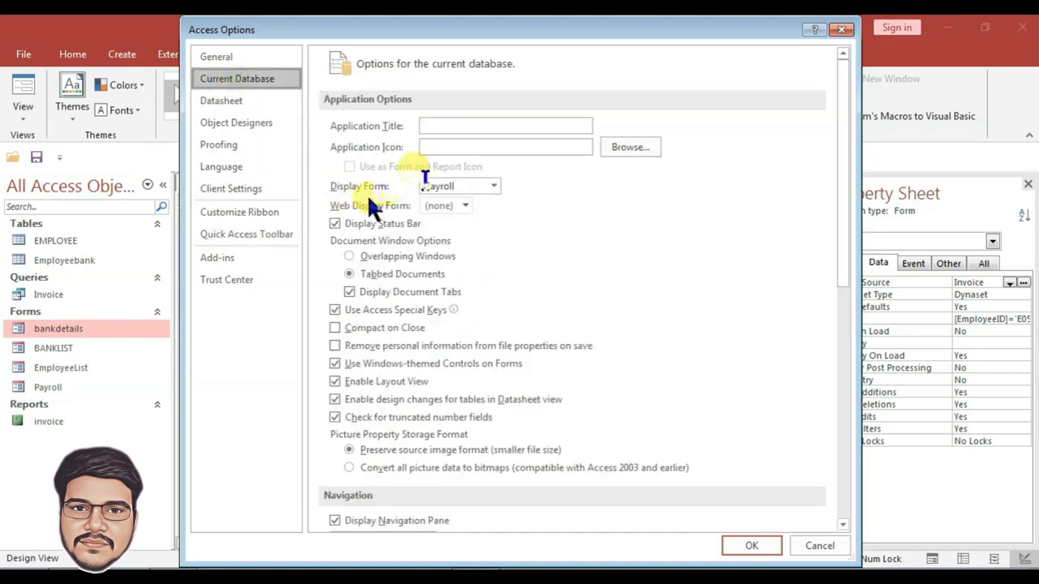
pyautogui.click(485, 186)
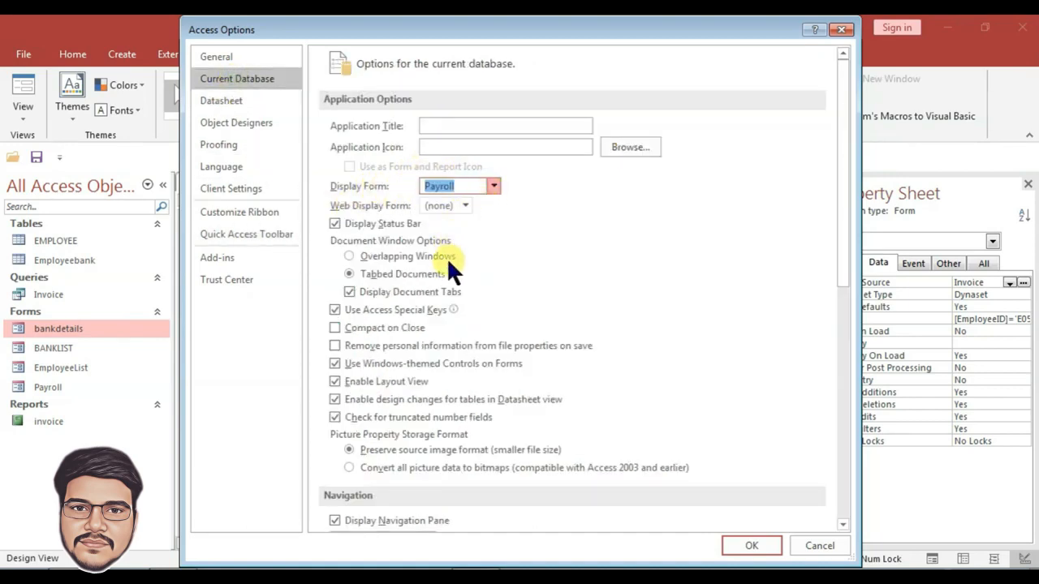
pyautogui.write('bankdetails')
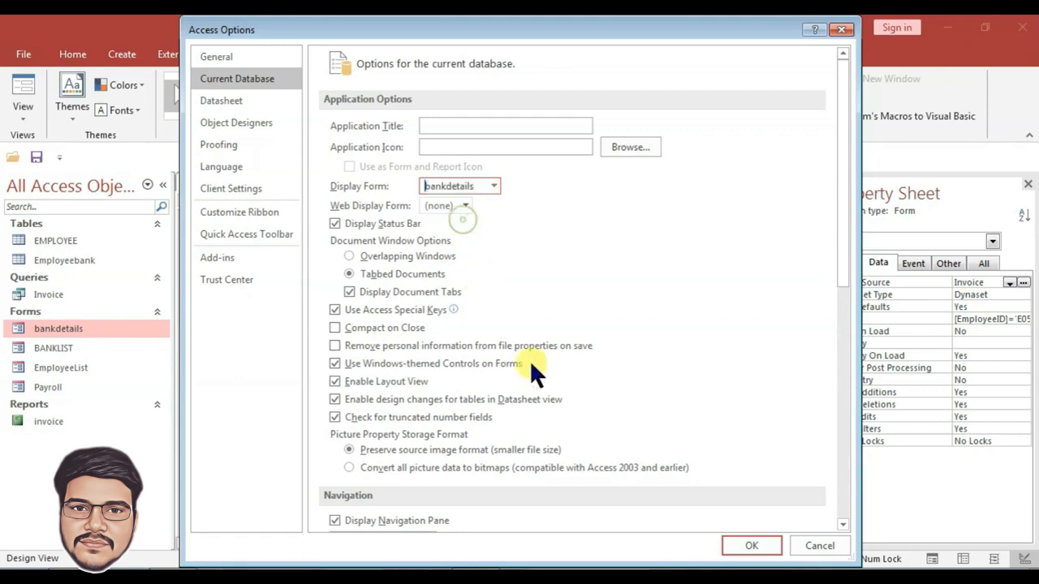
pyautogui.click(748, 546)
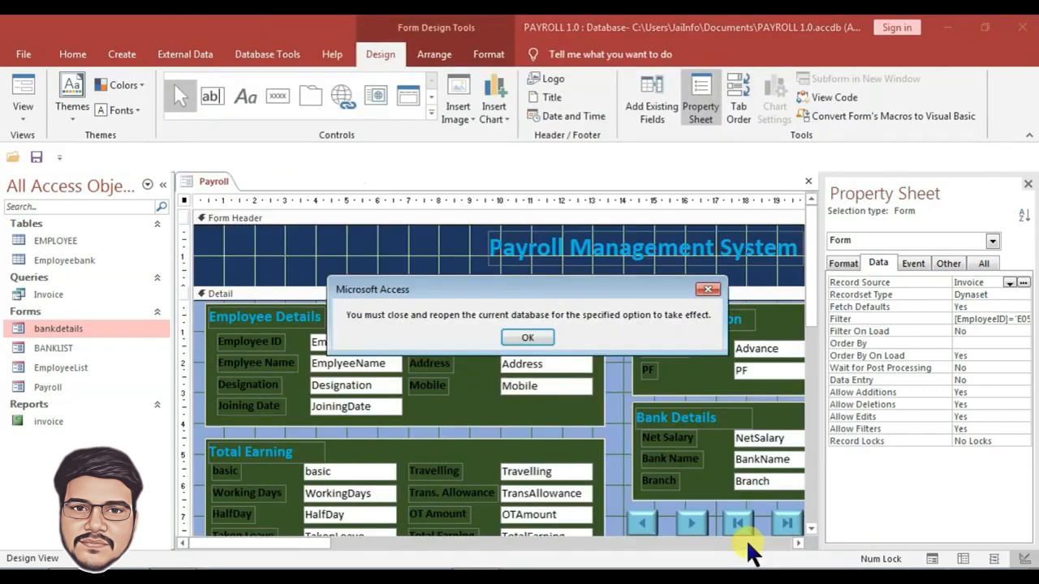
pyautogui.click(526, 339)
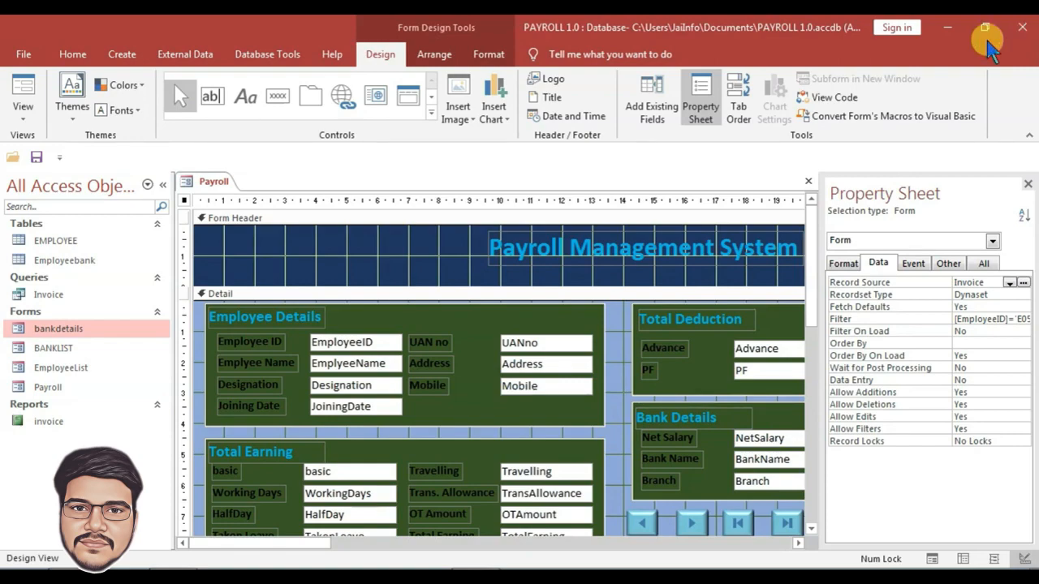